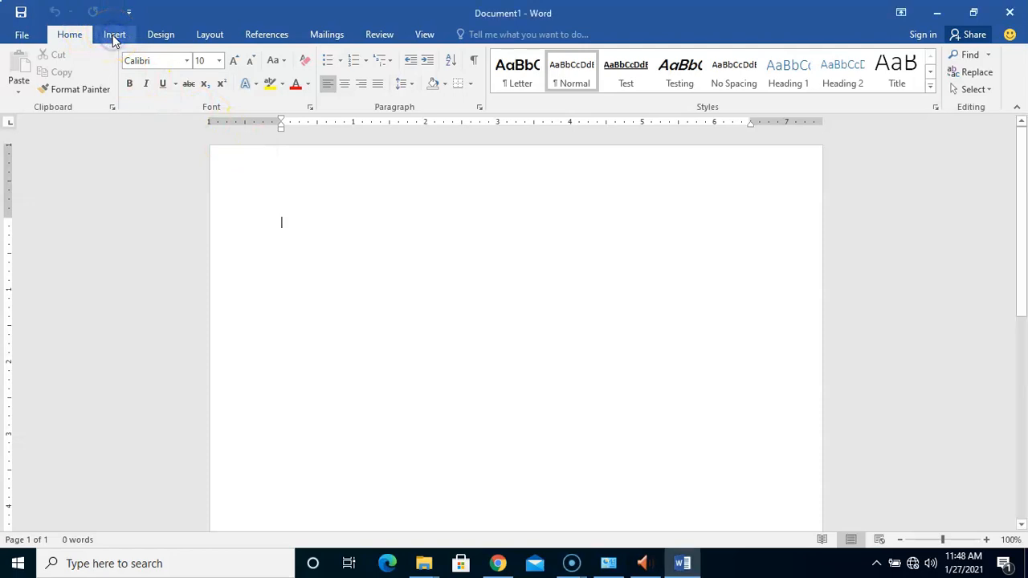
- Look over the illustration options for inserting pictures, online pictures, shapes and charts into the blank document
{"action": "left_click", "coordinate": [114, 36]}
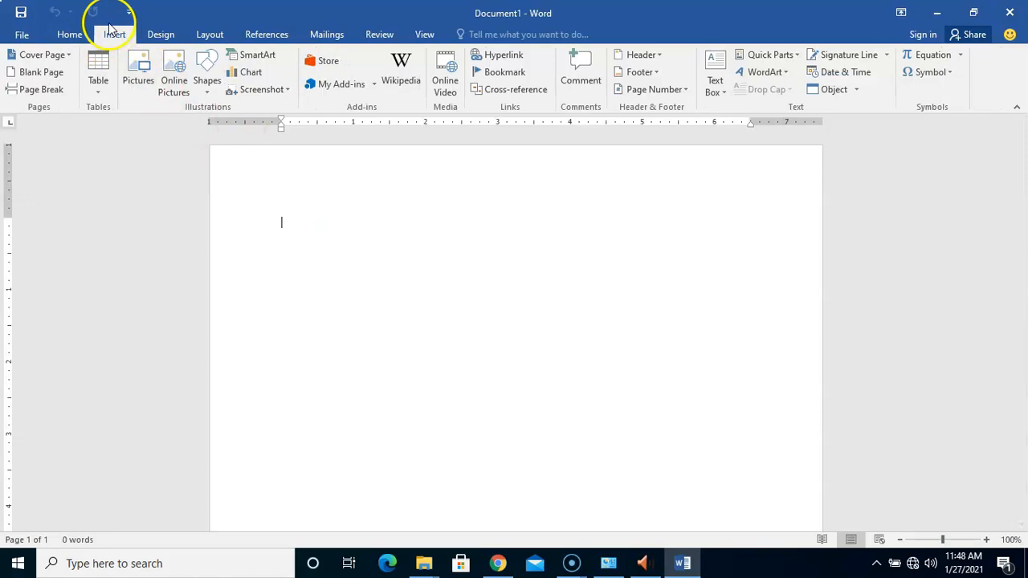
{"action": "left_click", "coordinate": [166, 63]}
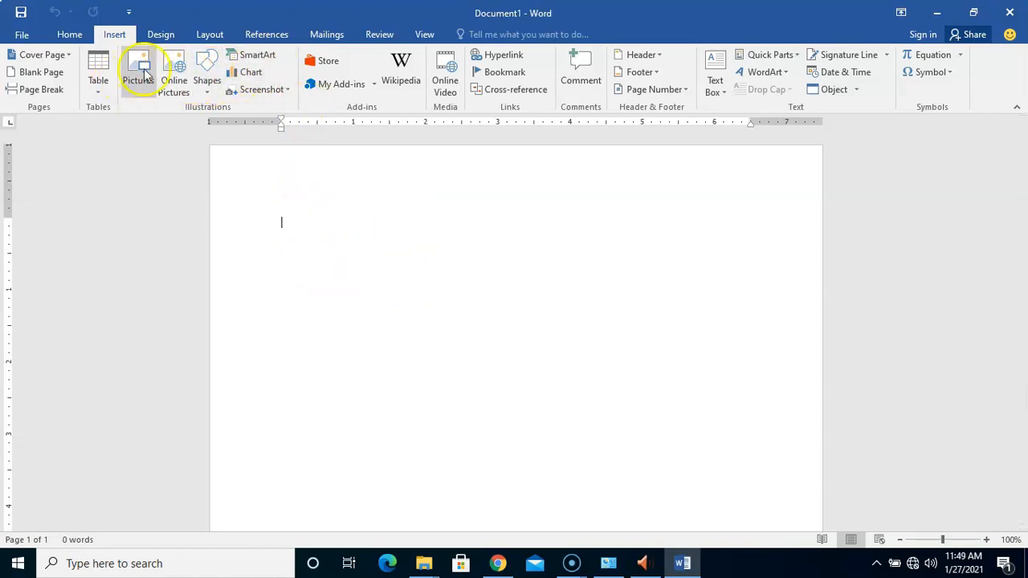
{"action": "left_click", "coordinate": [207, 87]}
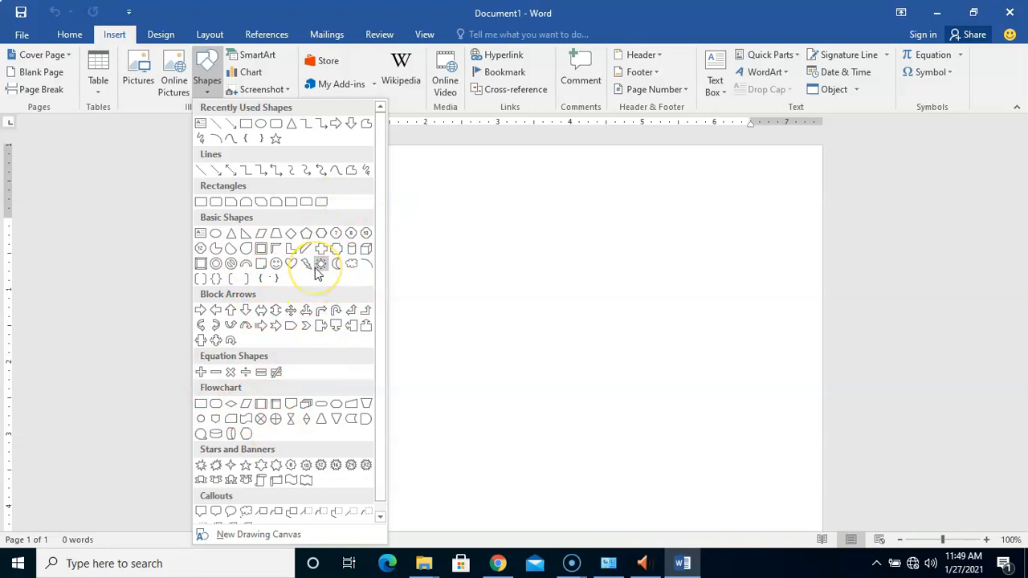
{"action": "left_click", "coordinate": [206, 76]}
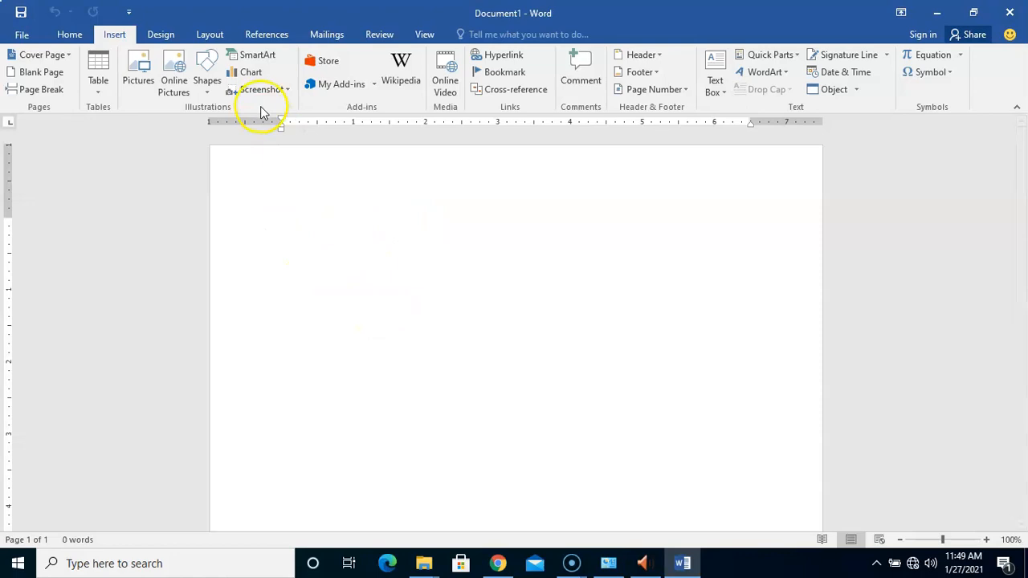
{"action": "left_click", "coordinate": [253, 80]}
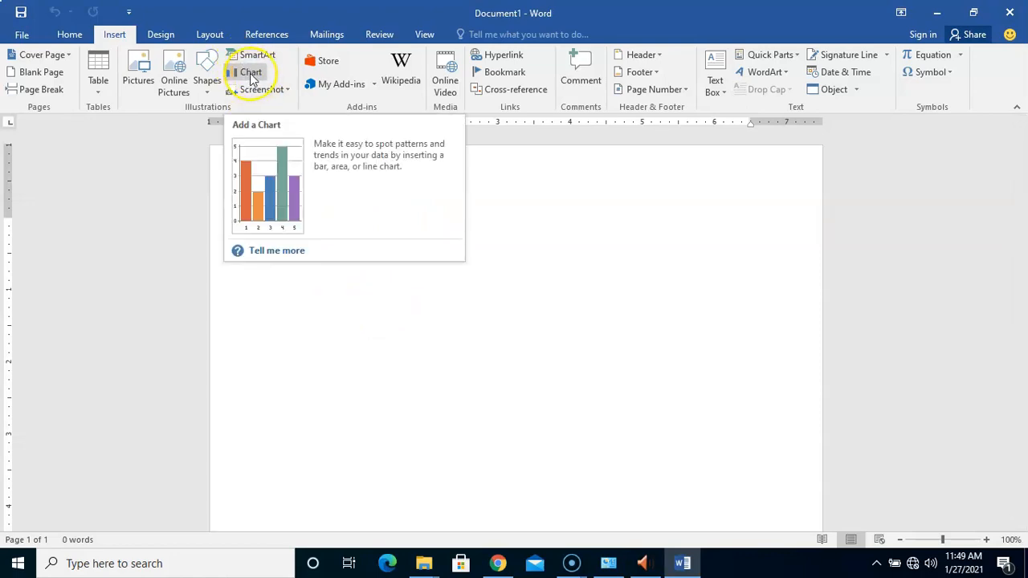
{"action": "left_click", "coordinate": [328, 257]}
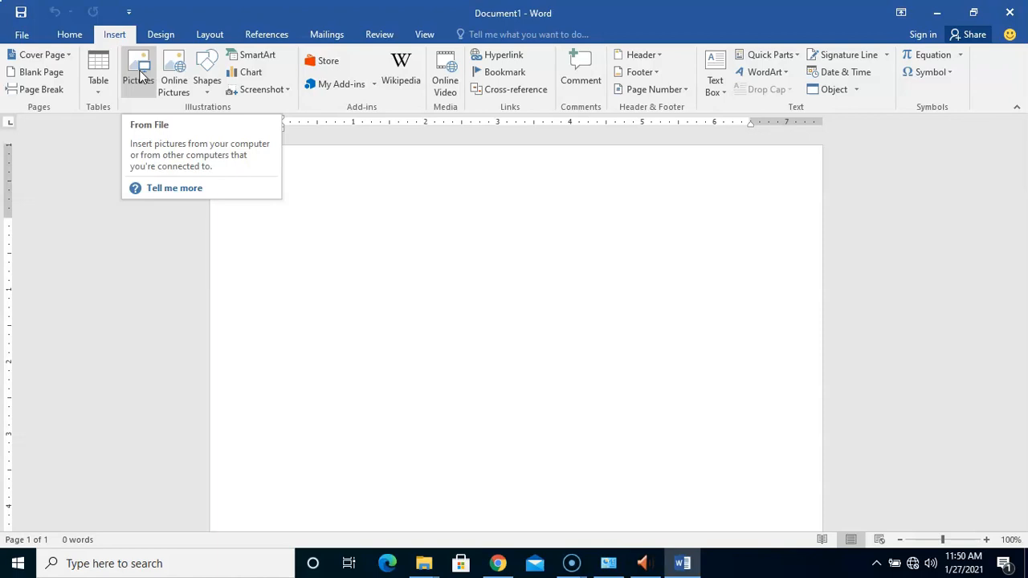
{"action": "left_click", "coordinate": [178, 77]}
{"action": "left_click", "coordinate": [184, 69]}
{"action": "left_click", "coordinate": [177, 81]}
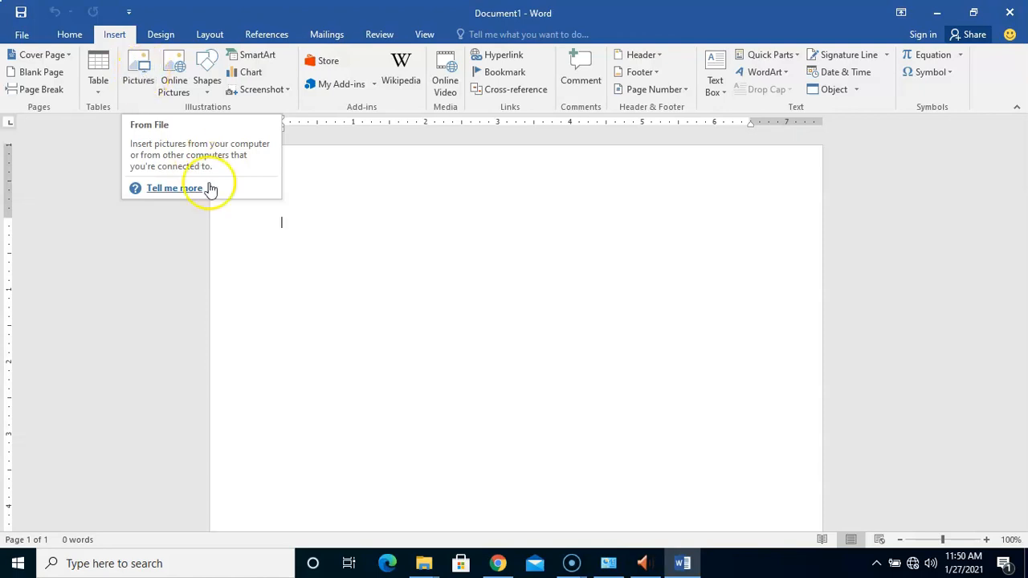
{"action": "left_click", "coordinate": [142, 74]}
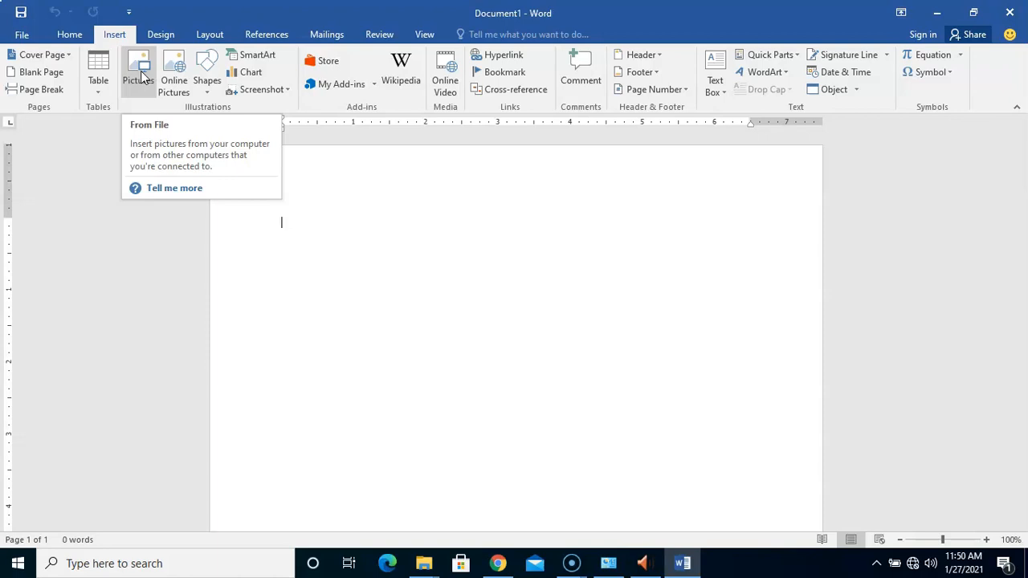
{"action": "left_click", "coordinate": [177, 80]}
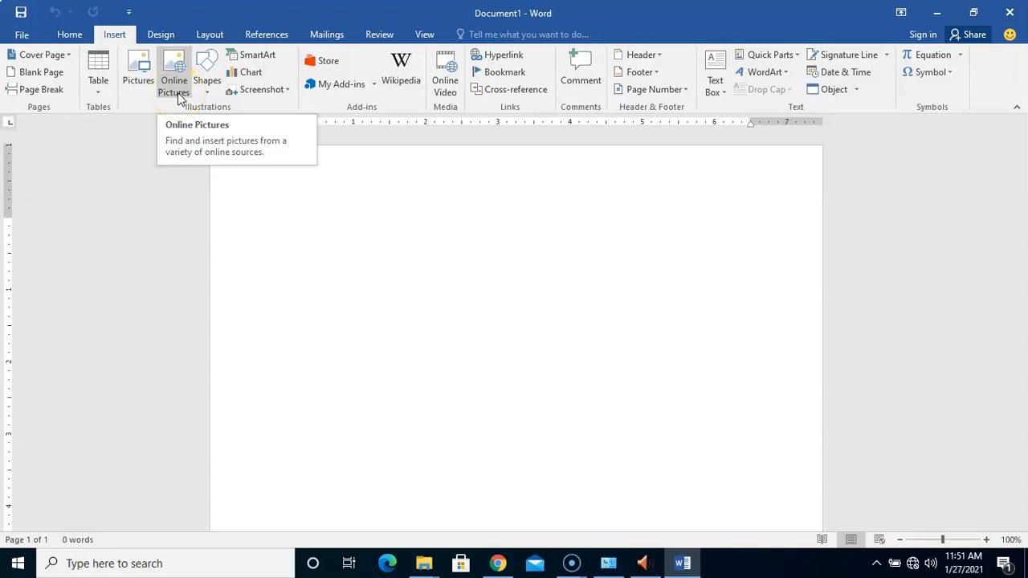
{"action": "left_click", "coordinate": [215, 94]}
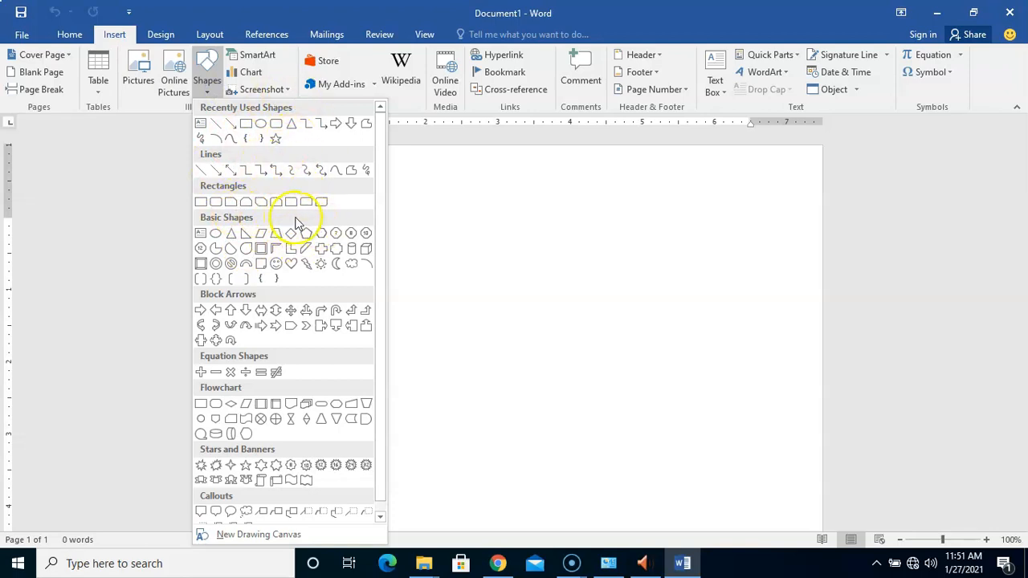
{"action": "left_click", "coordinate": [136, 85]}
{"action": "left_click", "coordinate": [138, 84]}
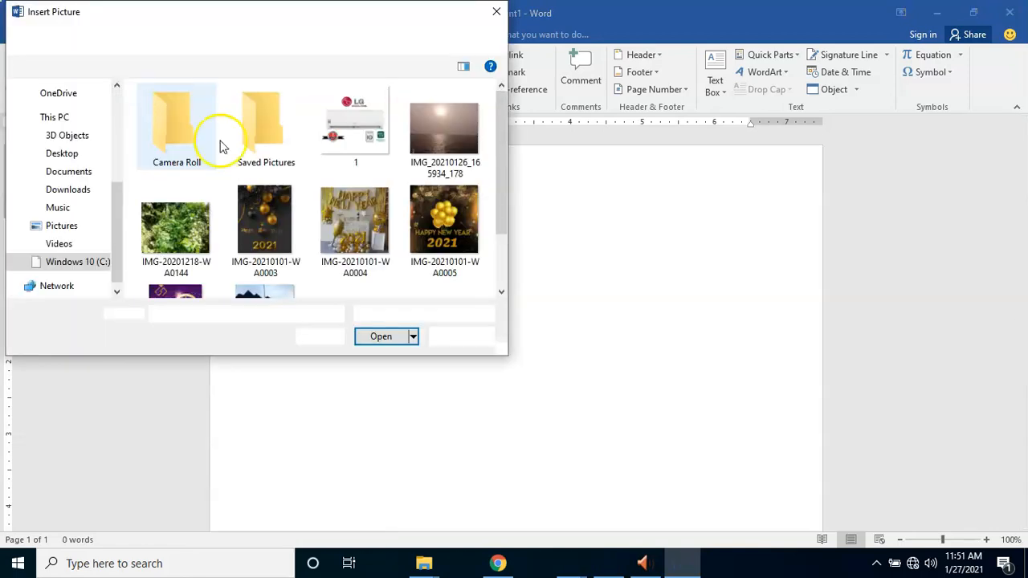
{"action": "left_click", "coordinate": [458, 336]}
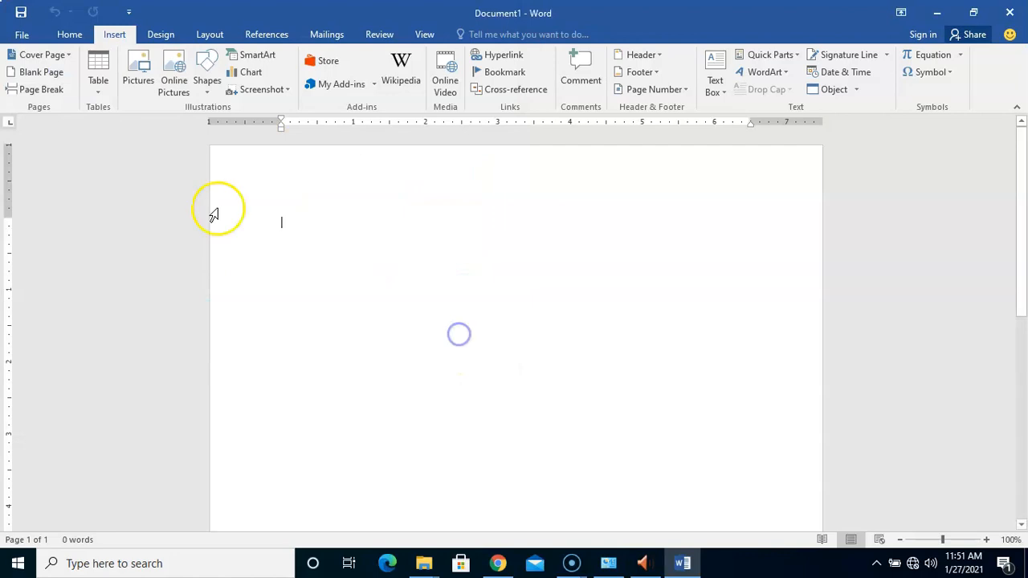
- Insert the house picture IMG-20210113-WA0002 from the computer's Pictures folder into the document
{"action": "left_click", "coordinate": [138, 69]}
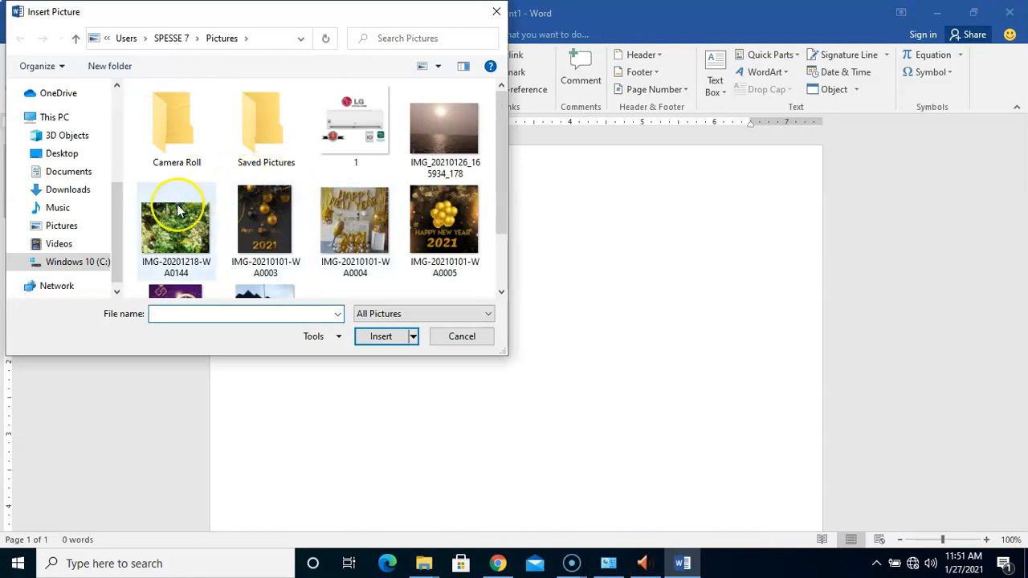
{"action": "left_click", "coordinate": [64, 228]}
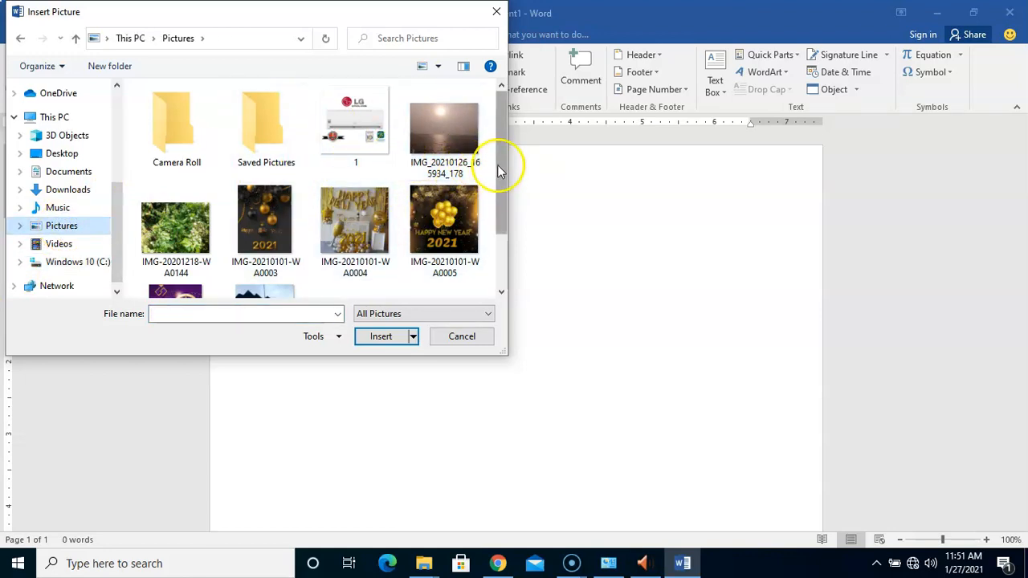
{"action": "mouse_move", "coordinate": [498, 156]}
{"action": "left_mouse_down"}
{"action": "mouse_move", "coordinate": [500, 241]}
{"action": "mouse_move", "coordinate": [498, 150]}
{"action": "mouse_move", "coordinate": [484, 265]}
{"action": "mouse_move", "coordinate": [492, 168]}
{"action": "left_mouse_up"}
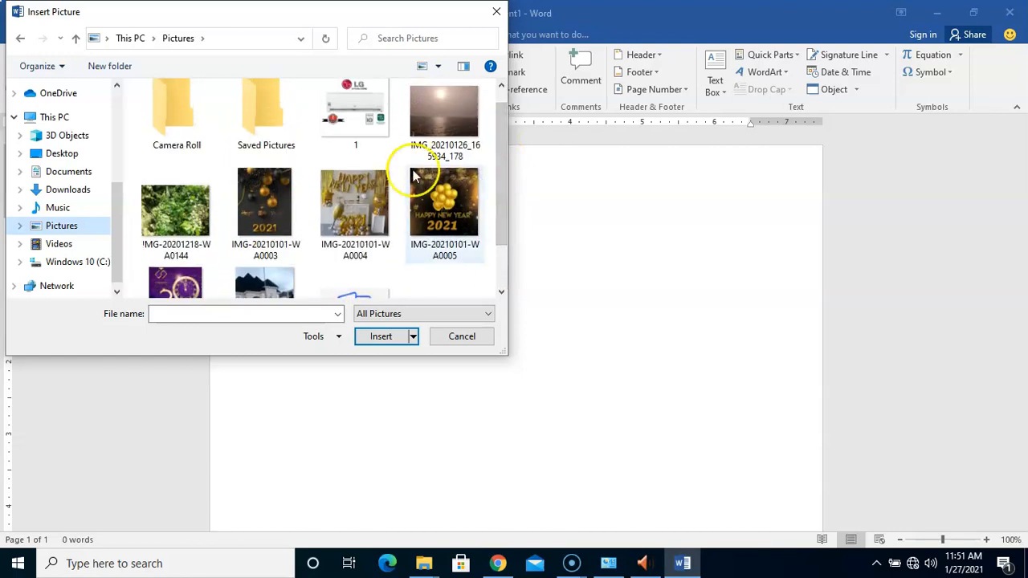
{"action": "left_click_drag", "start_coordinate": [498, 147], "coordinate": [497, 108]}
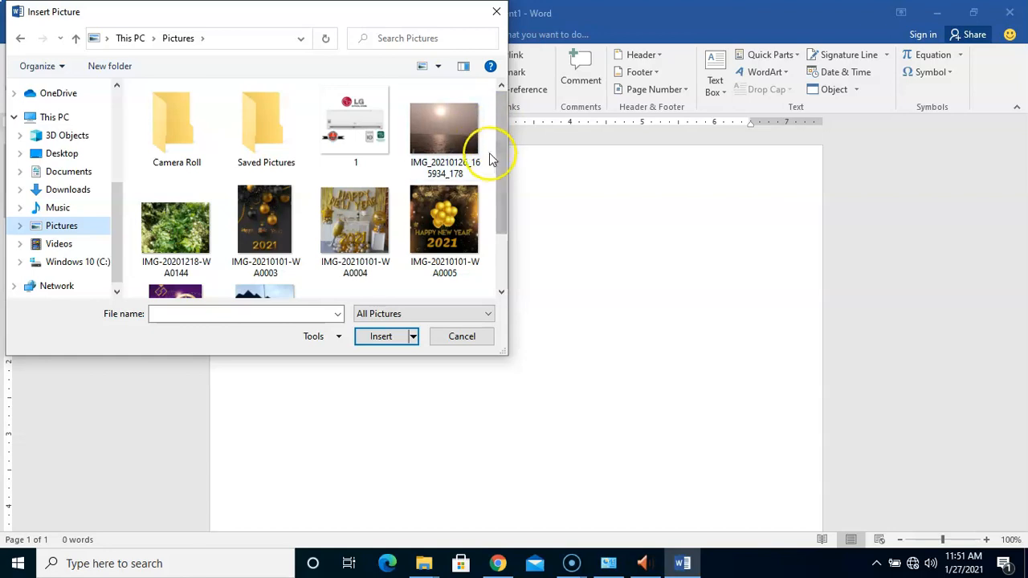
{"action": "left_click_drag", "start_coordinate": [505, 131], "coordinate": [503, 165]}
{"action": "left_click", "coordinate": [281, 280]}
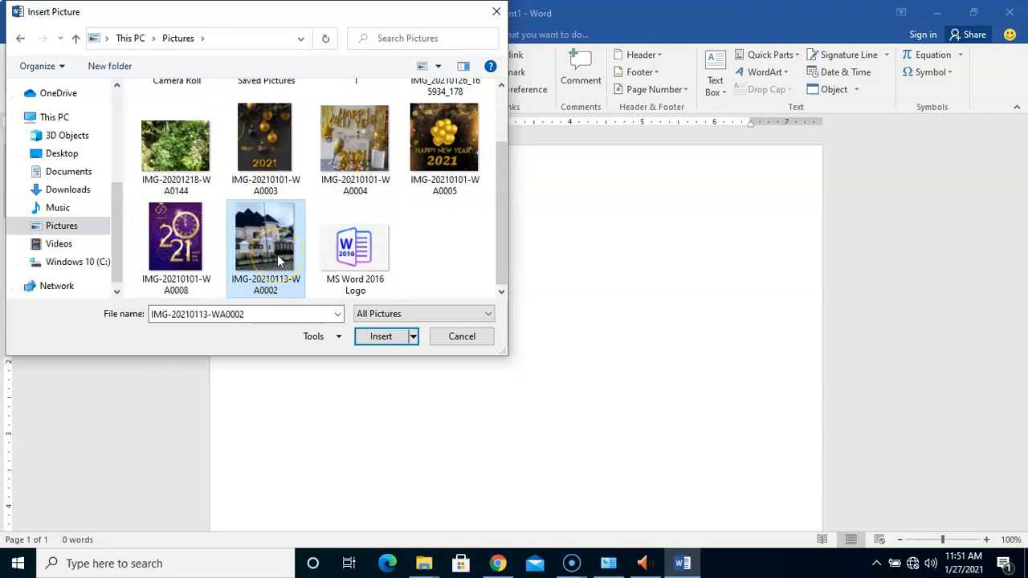
{"action": "left_click", "coordinate": [382, 337]}
{"action": "left_click", "coordinate": [382, 337]}
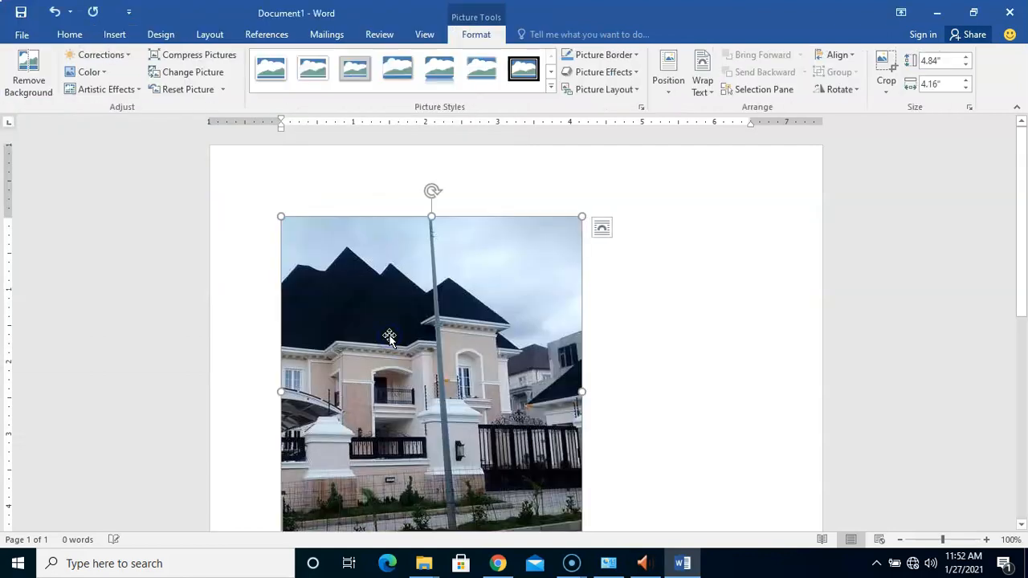
- Scale the house picture proportionally up to about 5.32" by 4.56" and down to about 4.07" high by 3.49" wide
{"action": "left_click_drag", "start_coordinate": [1024, 203], "coordinate": [1021, 231]}
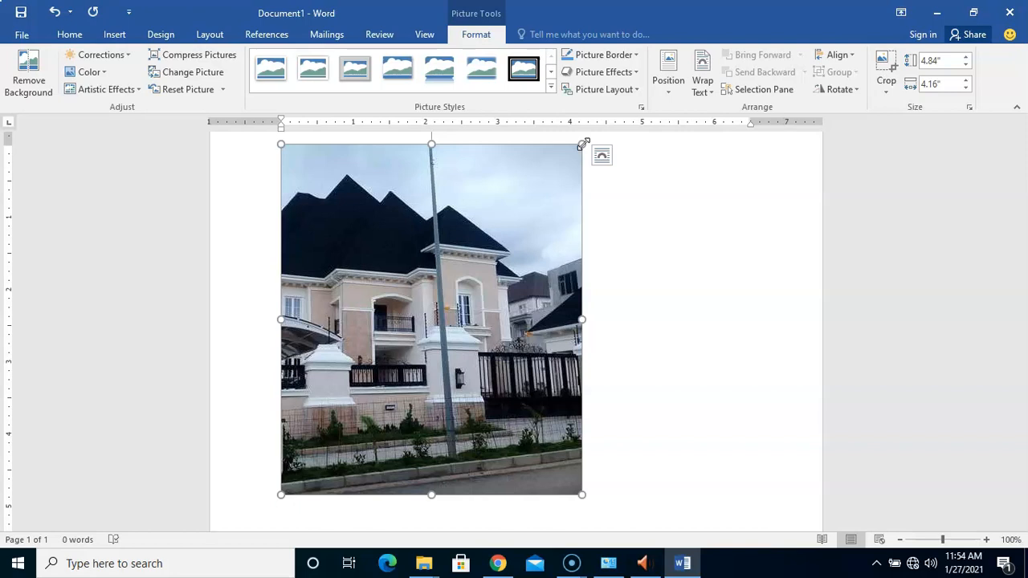
{"action": "left_click_drag", "start_coordinate": [583, 144], "coordinate": [611, 316]}
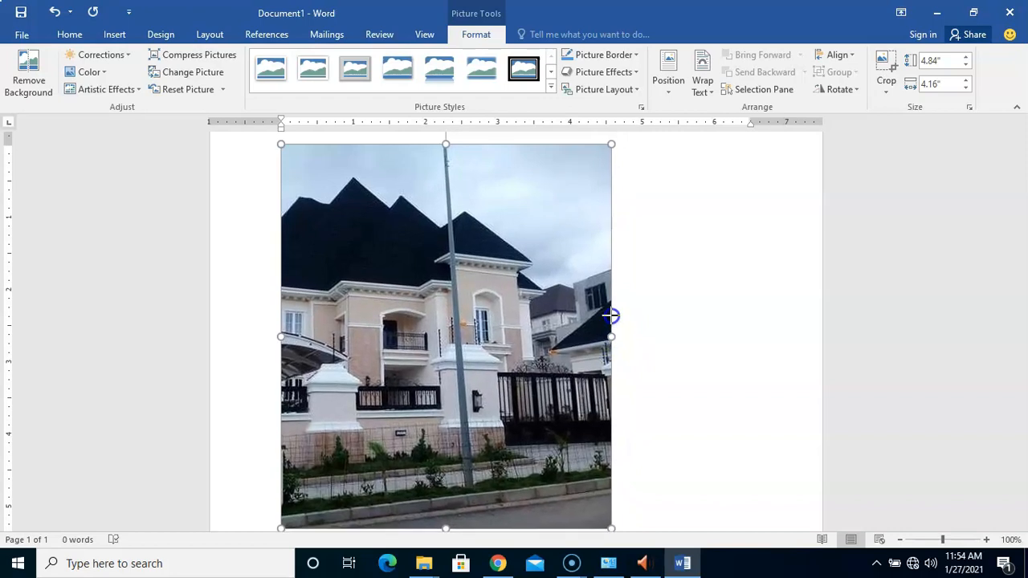
{"action": "left_click_drag", "start_coordinate": [611, 315], "coordinate": [612, 316]}
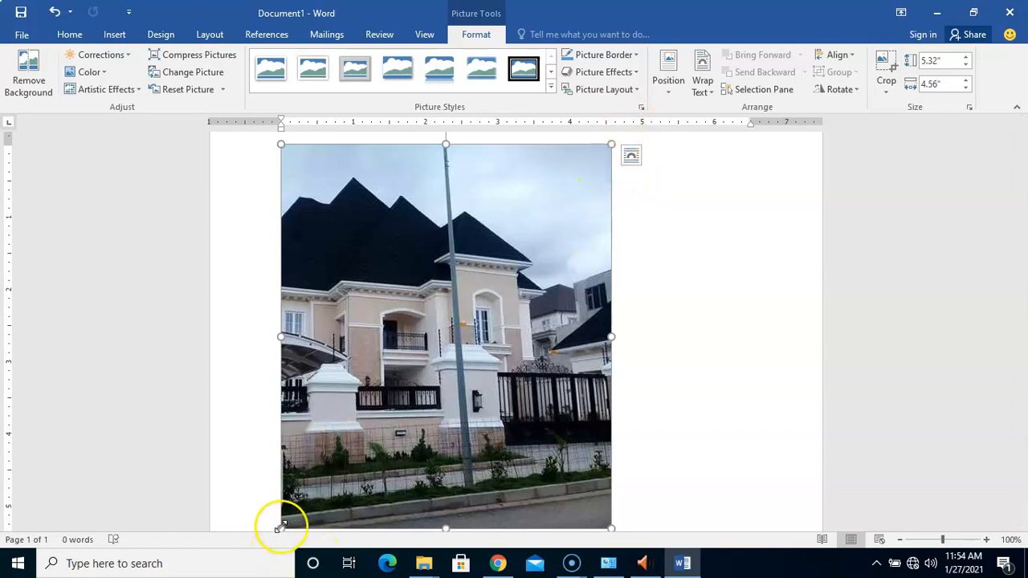
{"action": "left_click_drag", "start_coordinate": [611, 145], "coordinate": [534, 311]}
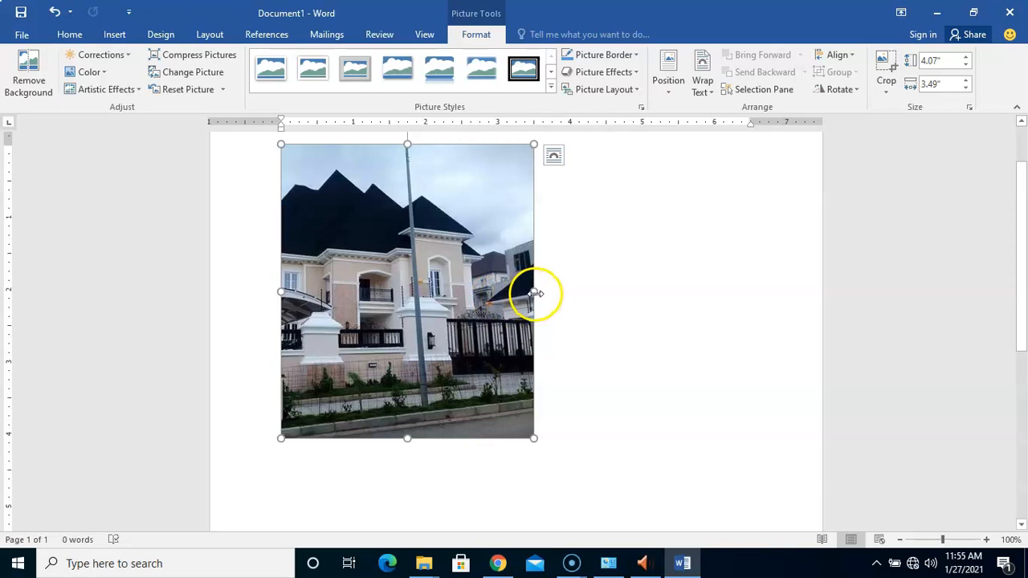
- Stretch the house picture freely to about 4.59" wide and 4.83" high
{"action": "left_click_drag", "start_coordinate": [534, 291], "coordinate": [576, 350]}
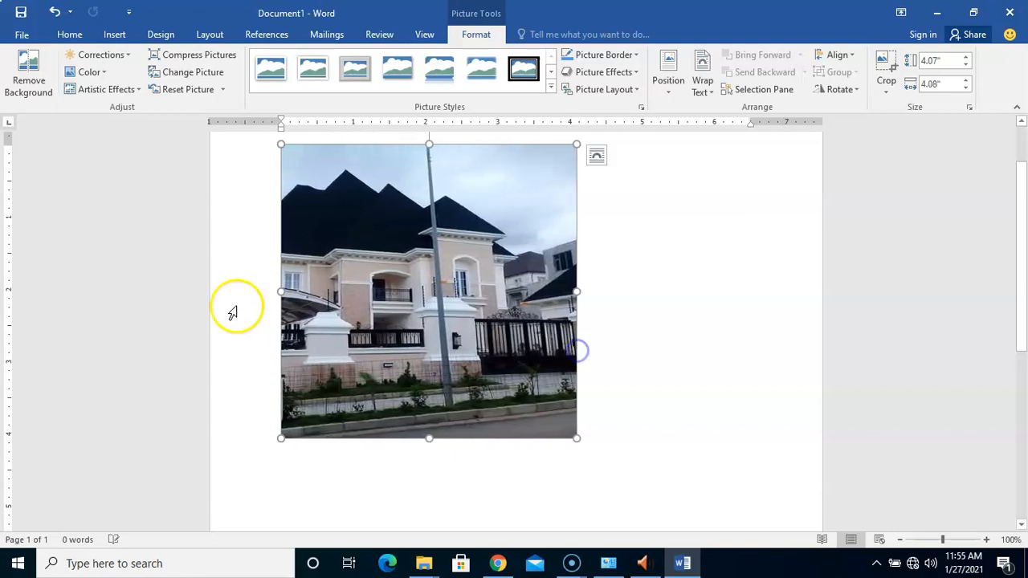
{"action": "left_click_drag", "start_coordinate": [280, 290], "coordinate": [244, 292]}
{"action": "left_click", "coordinate": [386, 341]}
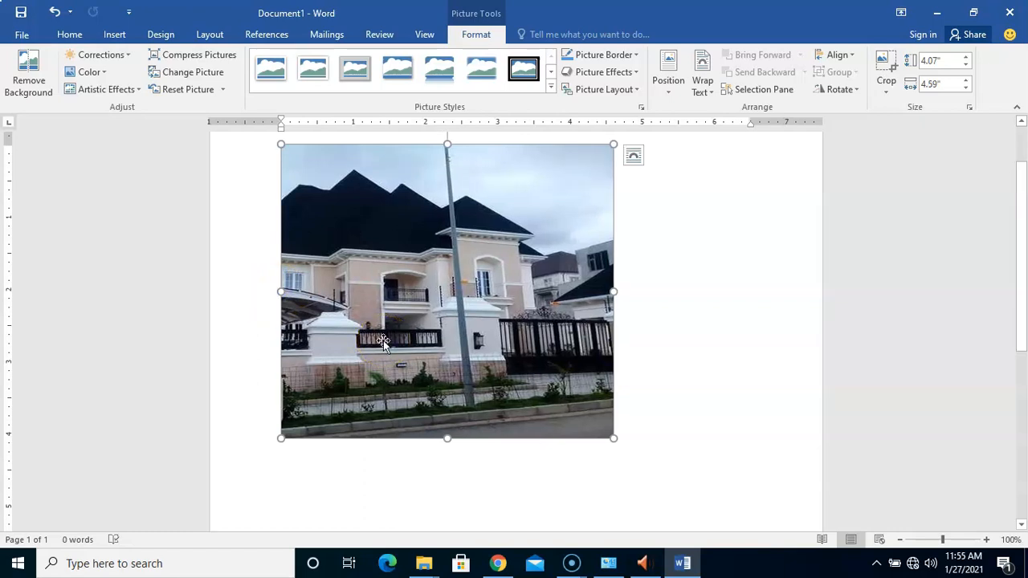
{"action": "left_click_drag", "start_coordinate": [447, 447], "coordinate": [441, 409]}
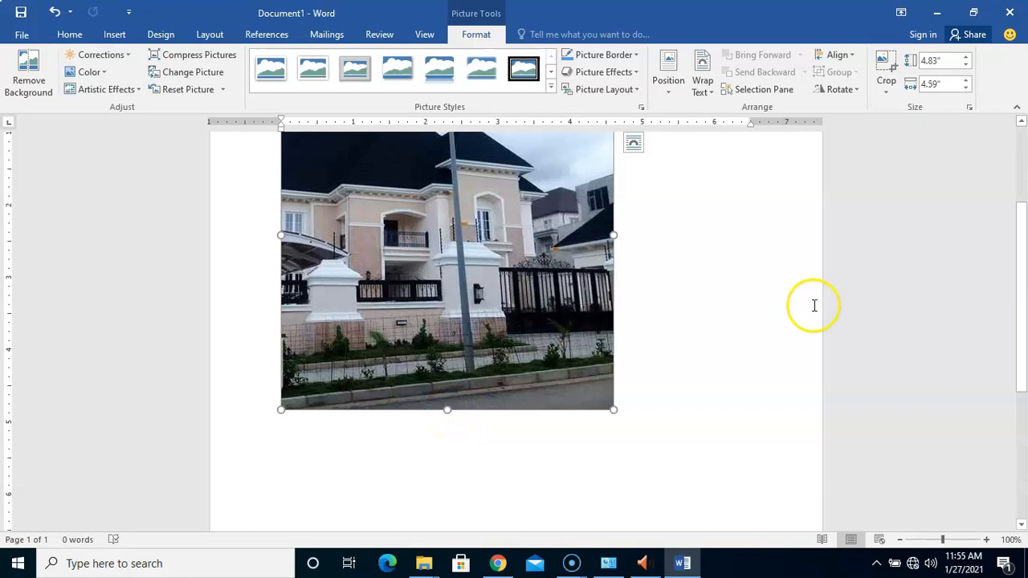
- Examine the house picture's layout options, comparing the Square, Top and Bottom, Behind Text and In Front of Text wrapping choices
{"action": "left_click_drag", "start_coordinate": [1018, 262], "coordinate": [1021, 210]}
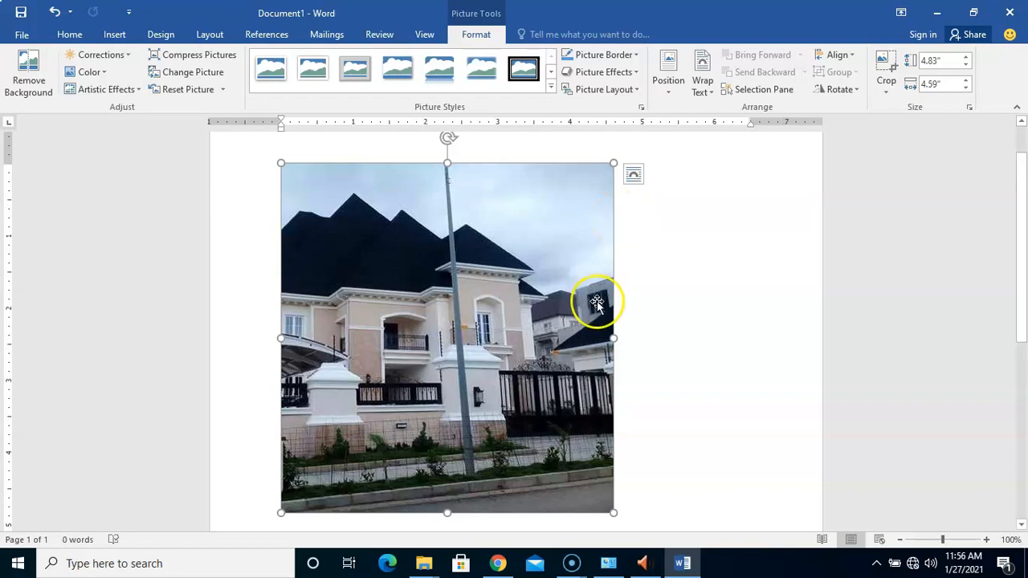
{"action": "left_click", "coordinate": [632, 173]}
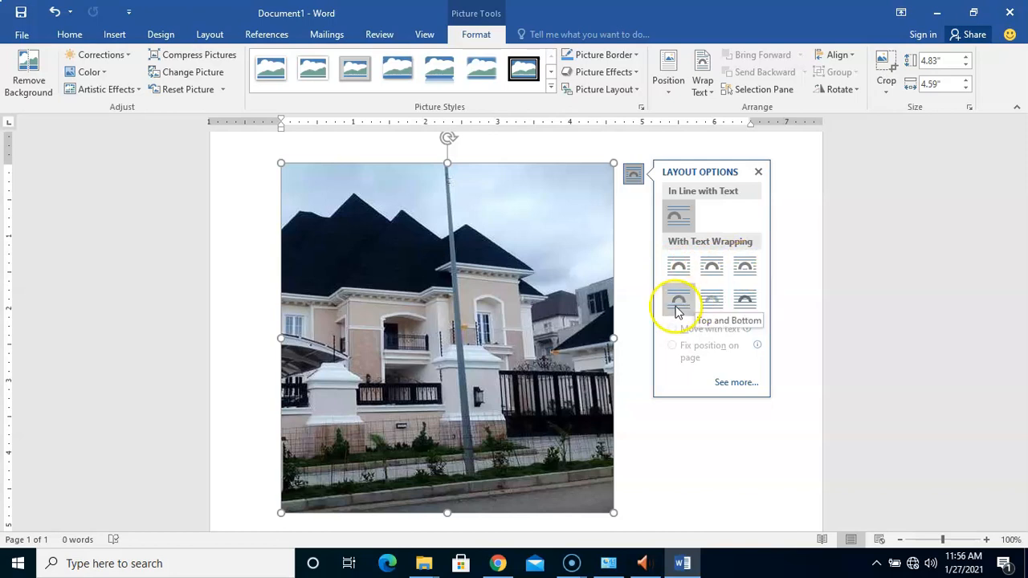
{"action": "left_click", "coordinate": [709, 305]}
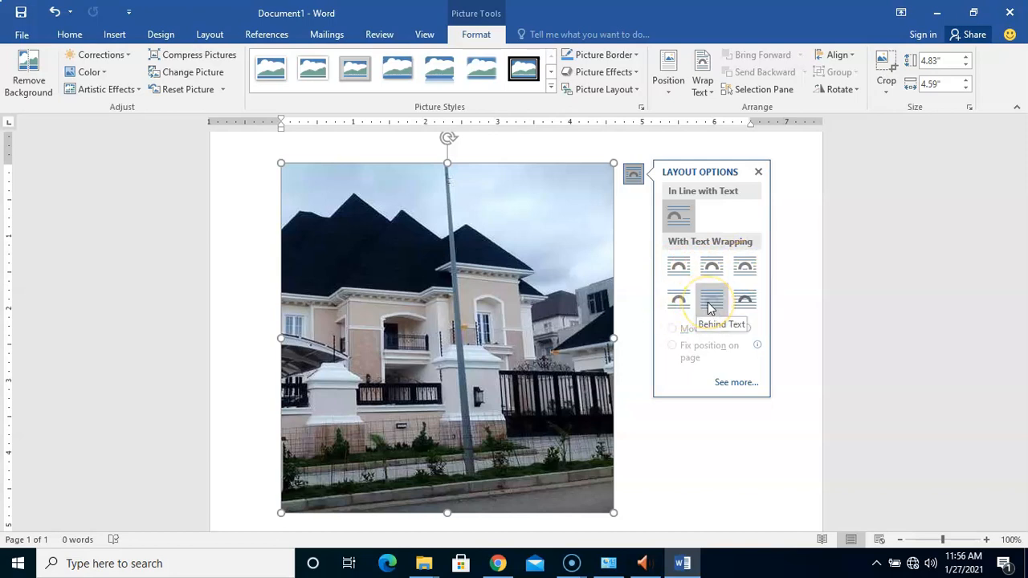
{"action": "left_click", "coordinate": [743, 301]}
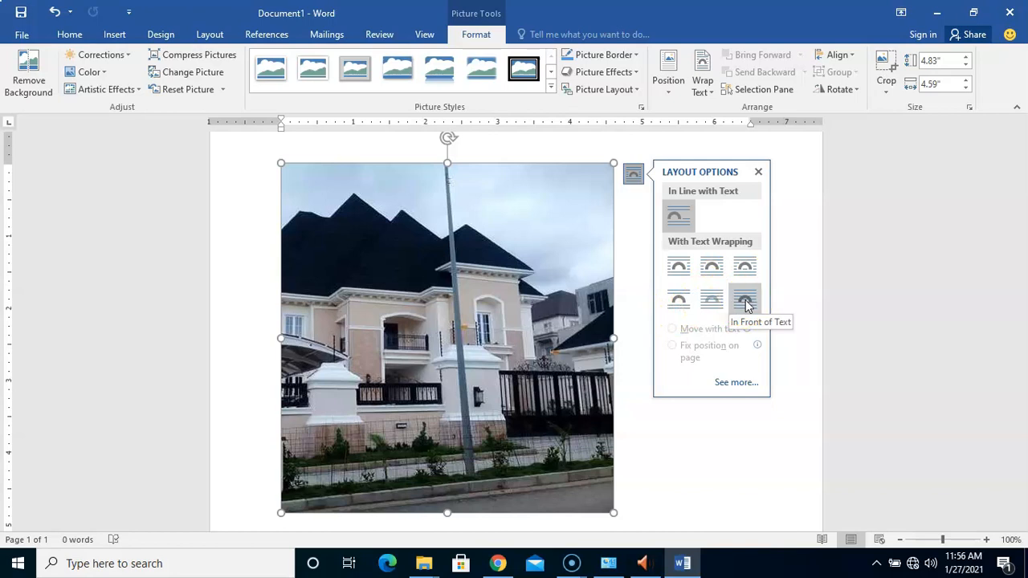
{"action": "left_click", "coordinate": [711, 297]}
{"action": "left_click", "coordinate": [744, 299]}
{"action": "left_click", "coordinate": [713, 301]}
{"action": "left_click", "coordinate": [744, 299]}
{"action": "left_click", "coordinate": [713, 303]}
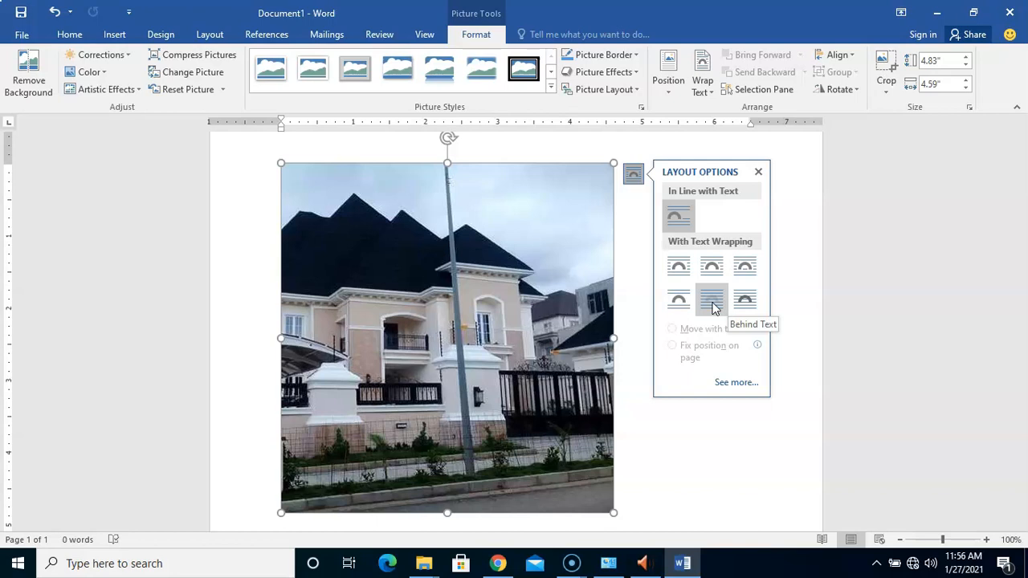
{"action": "left_click", "coordinate": [745, 300]}
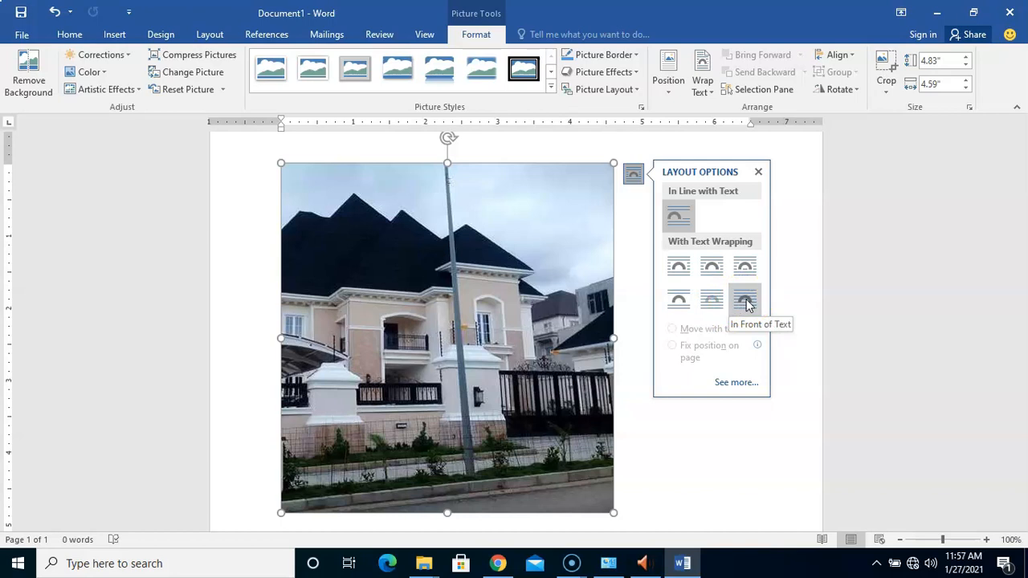
{"action": "left_click", "coordinate": [680, 302]}
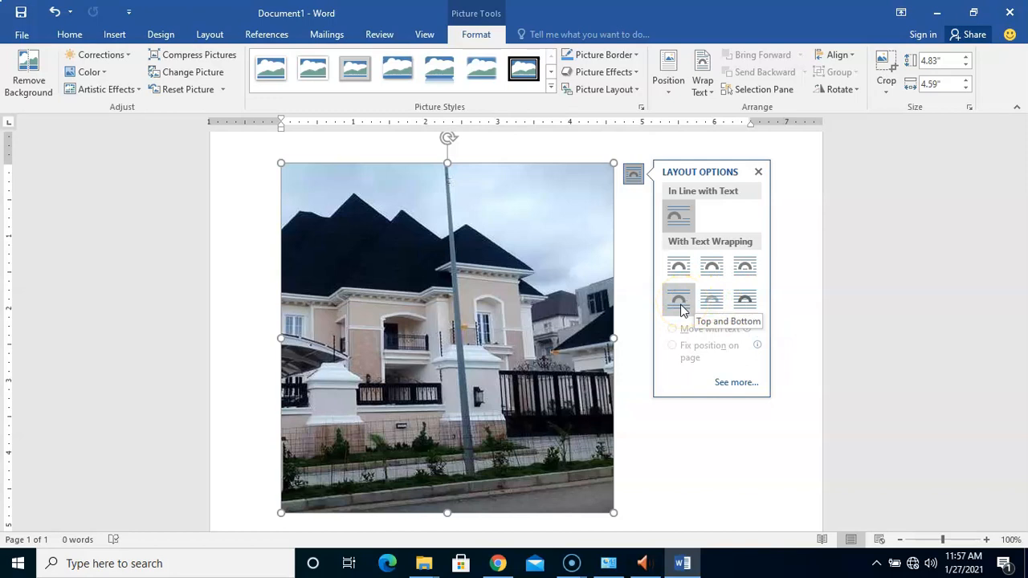
{"action": "left_click", "coordinate": [713, 267]}
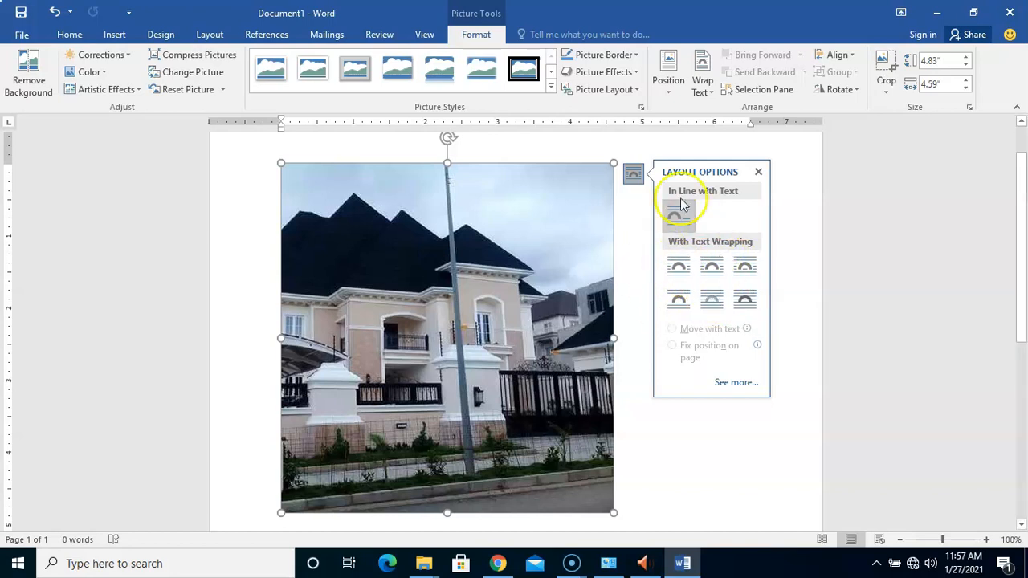
{"action": "left_click", "coordinate": [680, 272]}
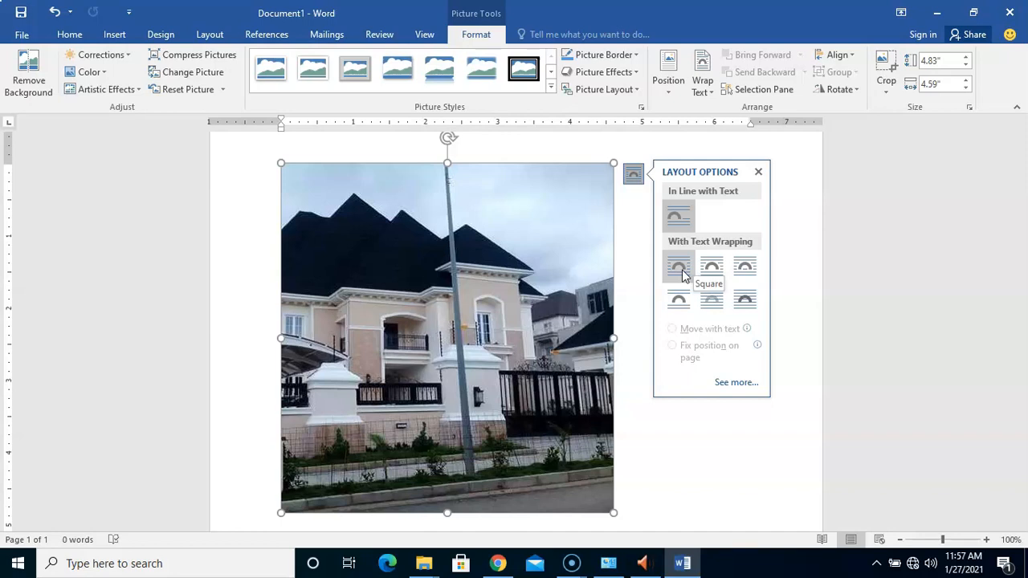
{"action": "left_click", "coordinate": [681, 270]}
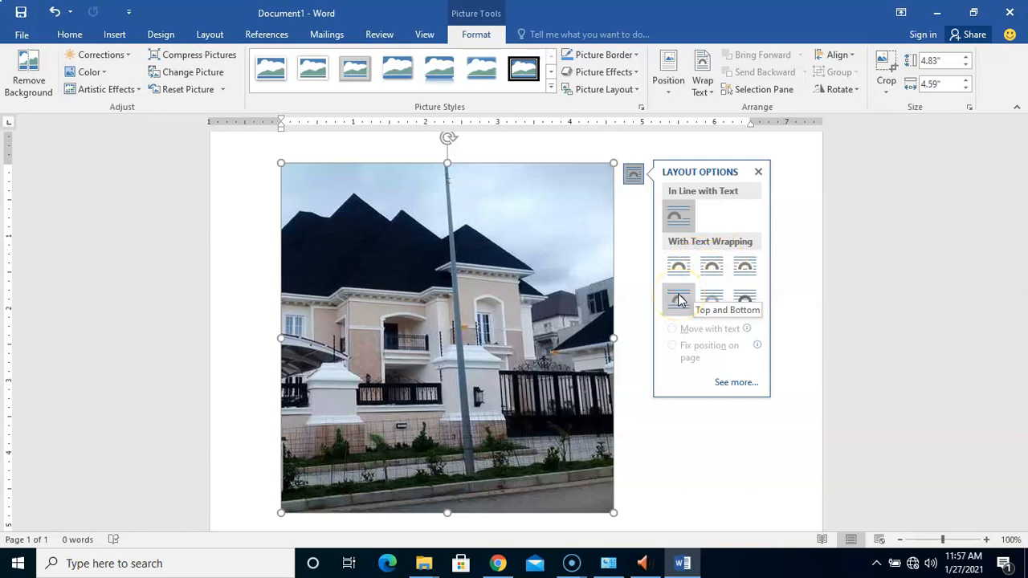
- Add the text "The picture of a beautiful house" directly after the house picture
{"action": "left_click", "coordinate": [636, 520]}
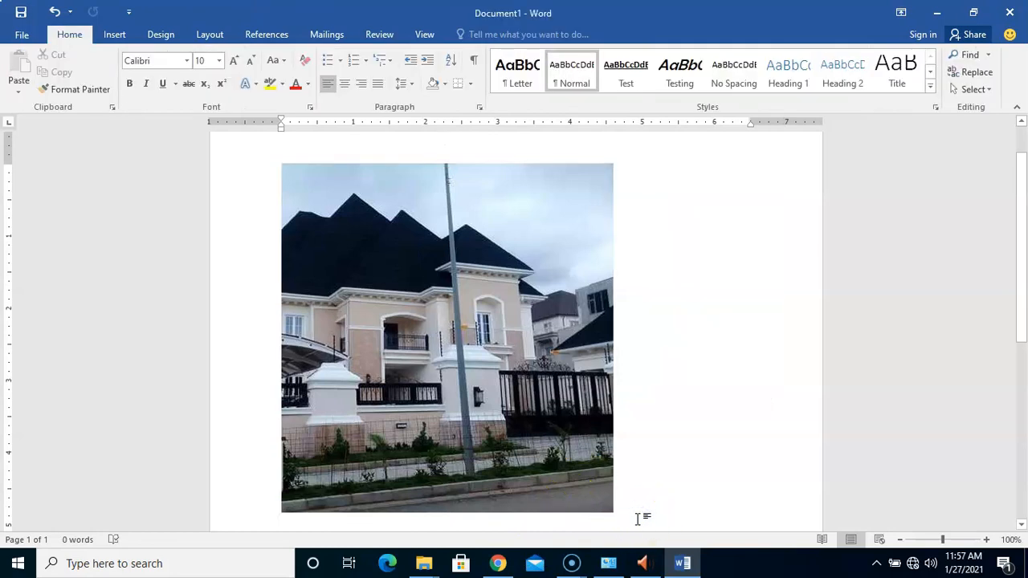
{"action": "left_click_drag", "start_coordinate": [1023, 303], "coordinate": [1023, 387]}
{"action": "left_click", "coordinate": [674, 345]}
{"action": "left_click", "coordinate": [546, 381]}
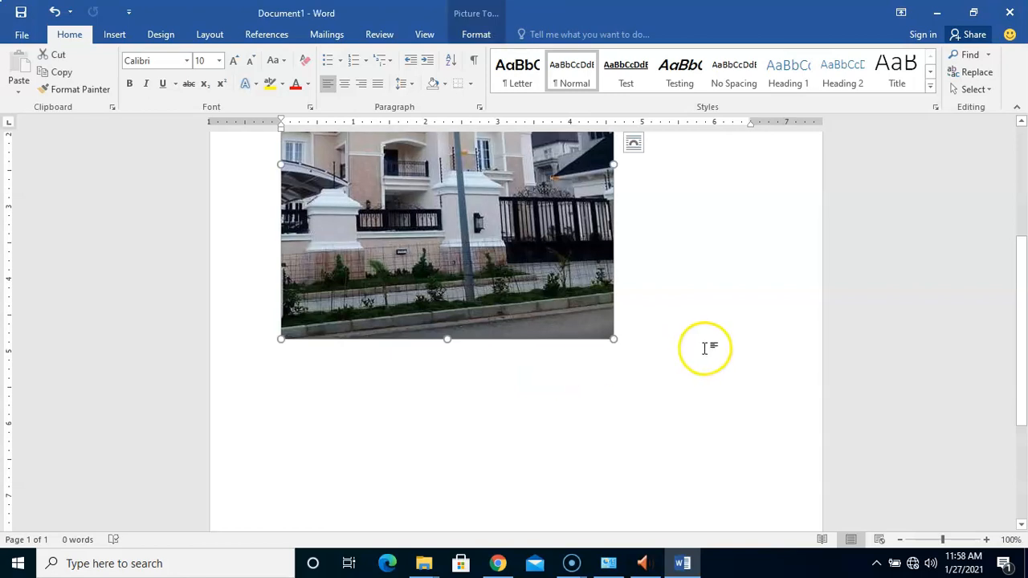
{"action": "left_click", "coordinate": [657, 328]}
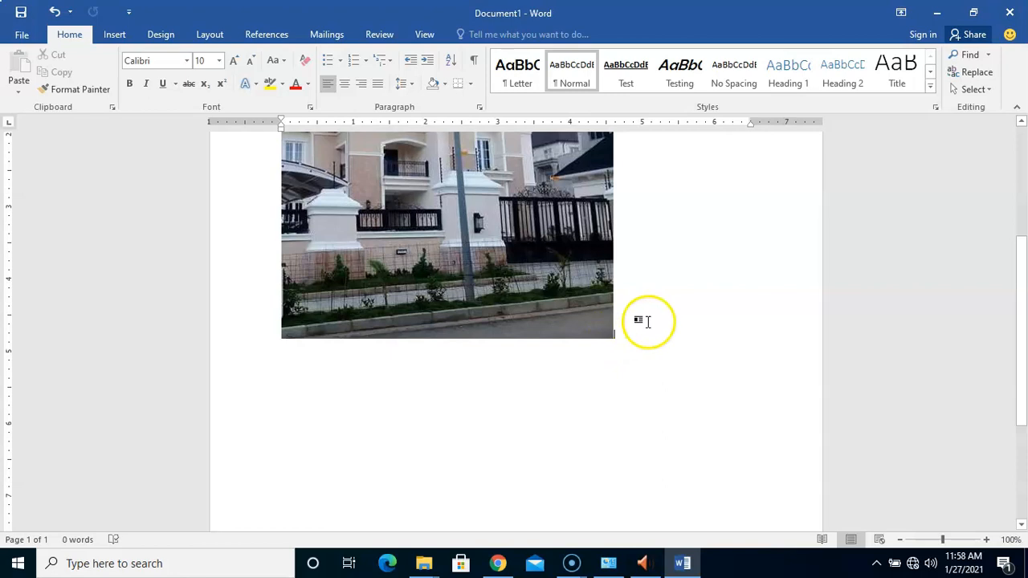
{"action": "type", "text": "The"}
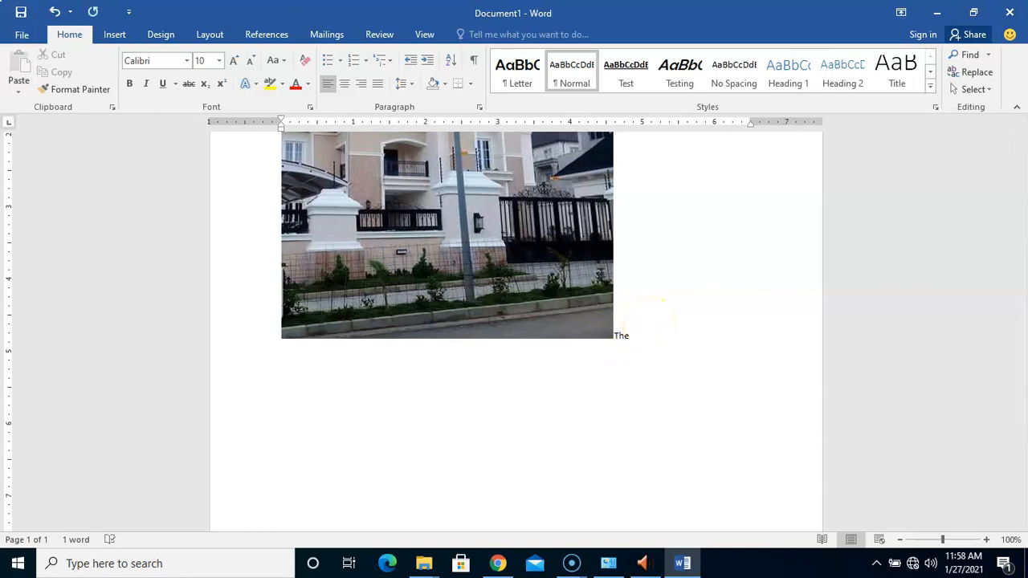
{"action": "type", "text": " m"}
{"action": "key", "text": "BackSpace"}
{"action": "type", "text": "a"}
{"action": "key", "text": "BackSpace"}
{"action": "type", "text": "picture of a beautiful house"}
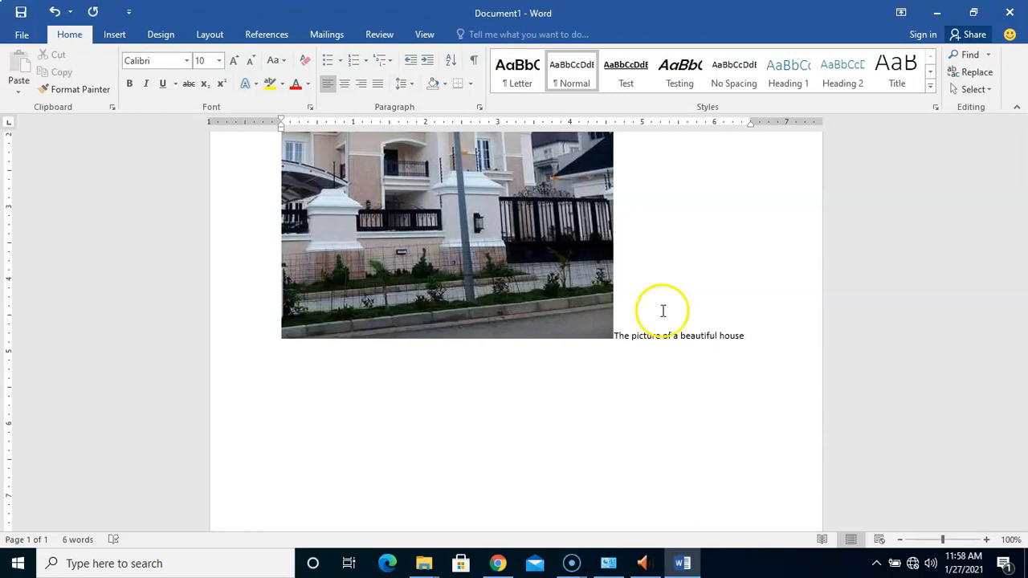
- Set the house picture's text wrapping to Square
{"action": "left_click_drag", "start_coordinate": [1013, 277], "coordinate": [1021, 220]}
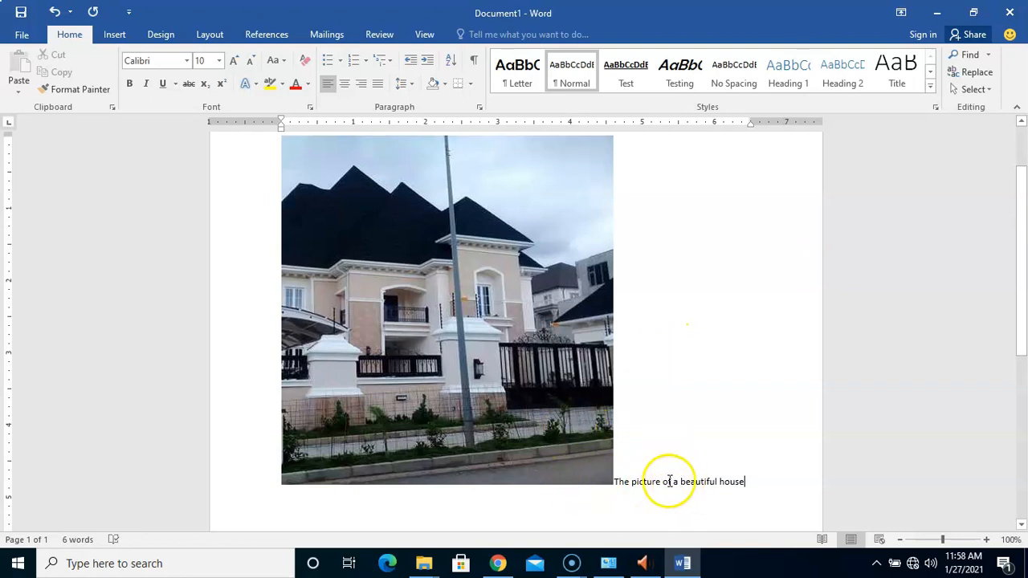
{"action": "left_click", "coordinate": [562, 349]}
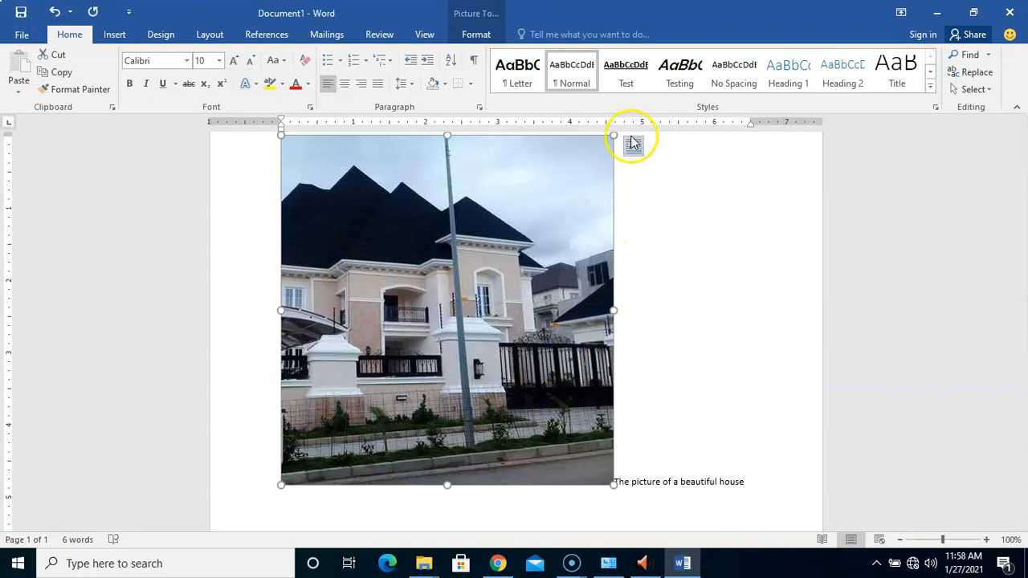
{"action": "left_click", "coordinate": [632, 143]}
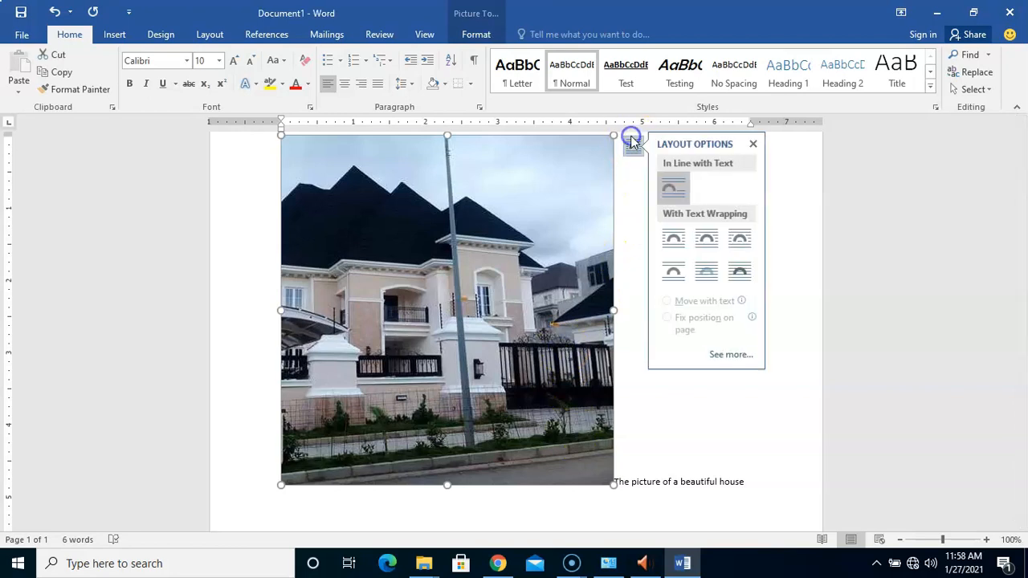
{"action": "left_click", "coordinate": [678, 241]}
{"action": "left_click", "coordinate": [769, 351]}
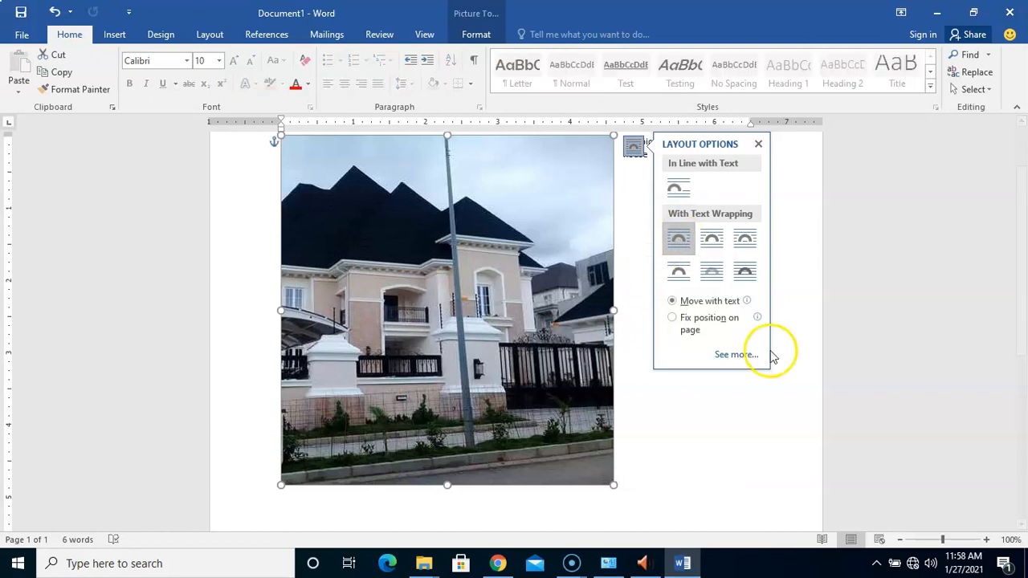
{"action": "mouse_move", "coordinate": [1022, 258]}
{"action": "left_mouse_down"}
{"action": "mouse_move", "coordinate": [1023, 184]}
{"action": "mouse_move", "coordinate": [1023, 244]}
{"action": "left_mouse_up"}
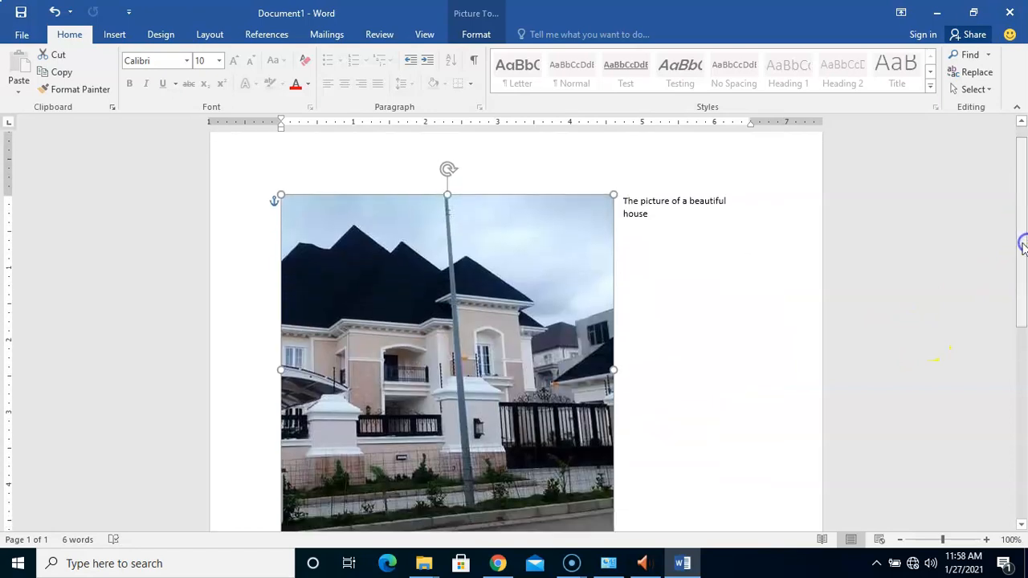
- Try the Tight, Square and Through wrapping choices on the house picture, ending on Through
{"action": "left_click", "coordinate": [633, 205]}
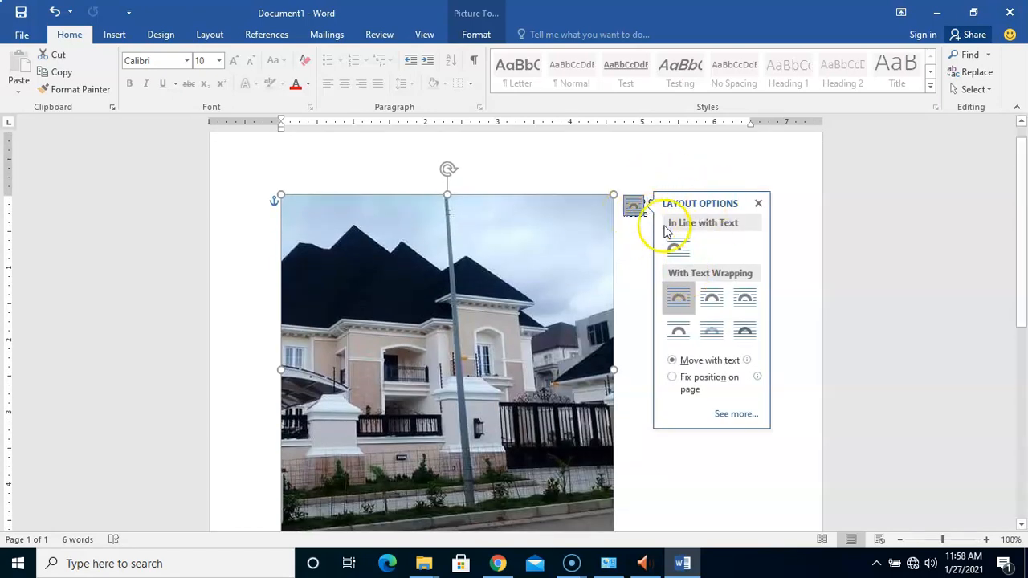
{"action": "left_click", "coordinate": [710, 310]}
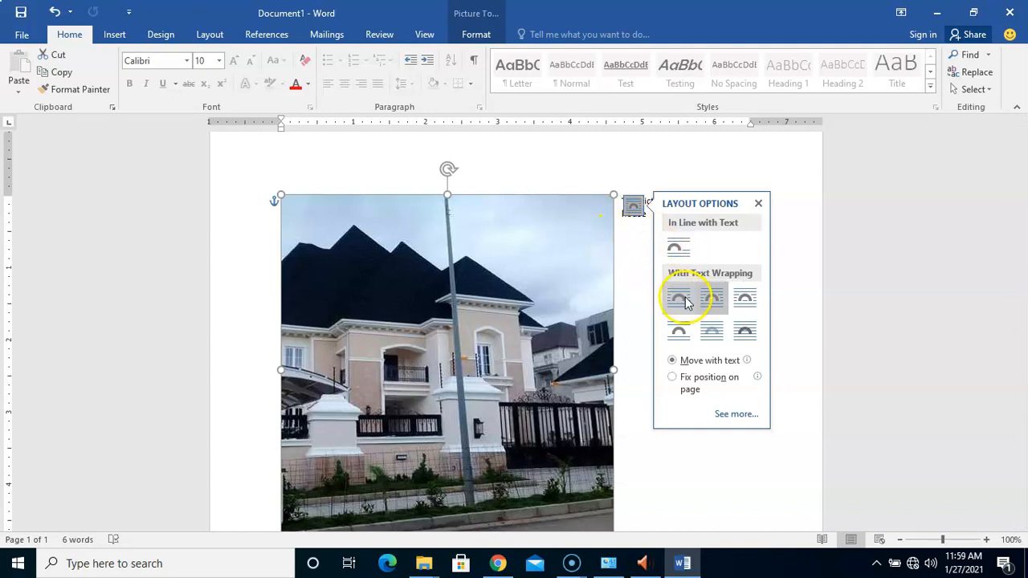
{"action": "left_click", "coordinate": [684, 300]}
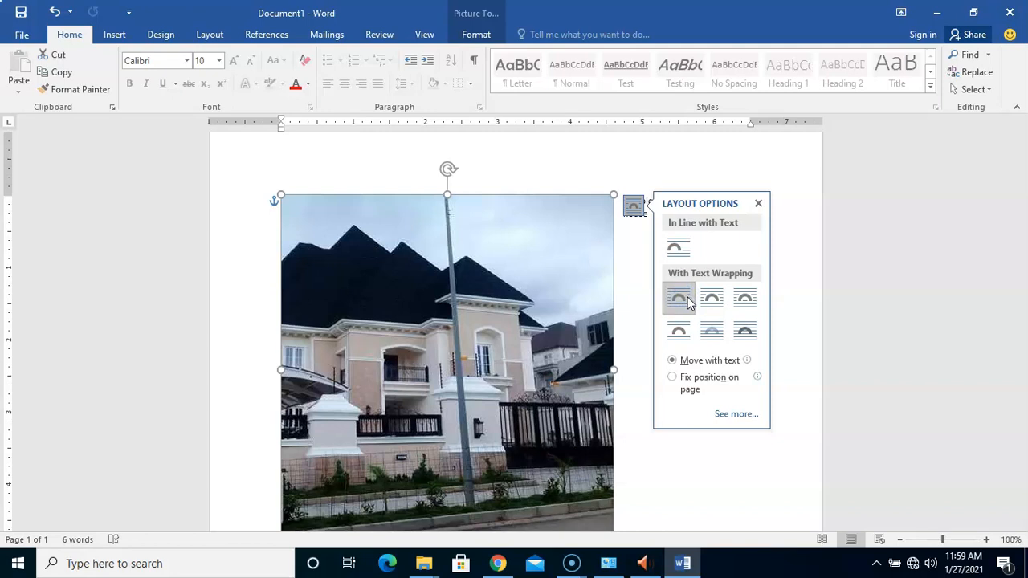
{"action": "left_click", "coordinate": [710, 299]}
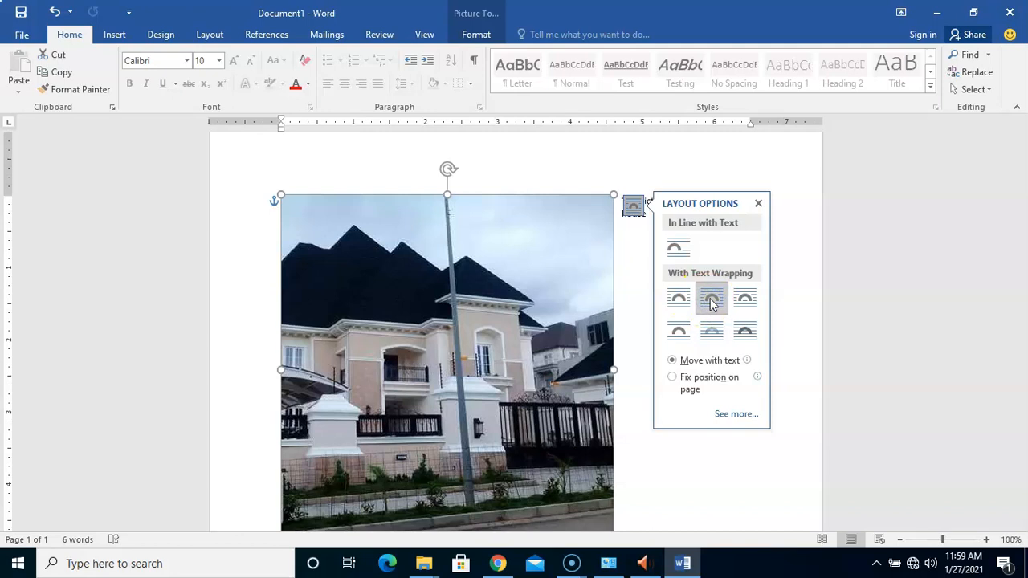
{"action": "left_click", "coordinate": [746, 302]}
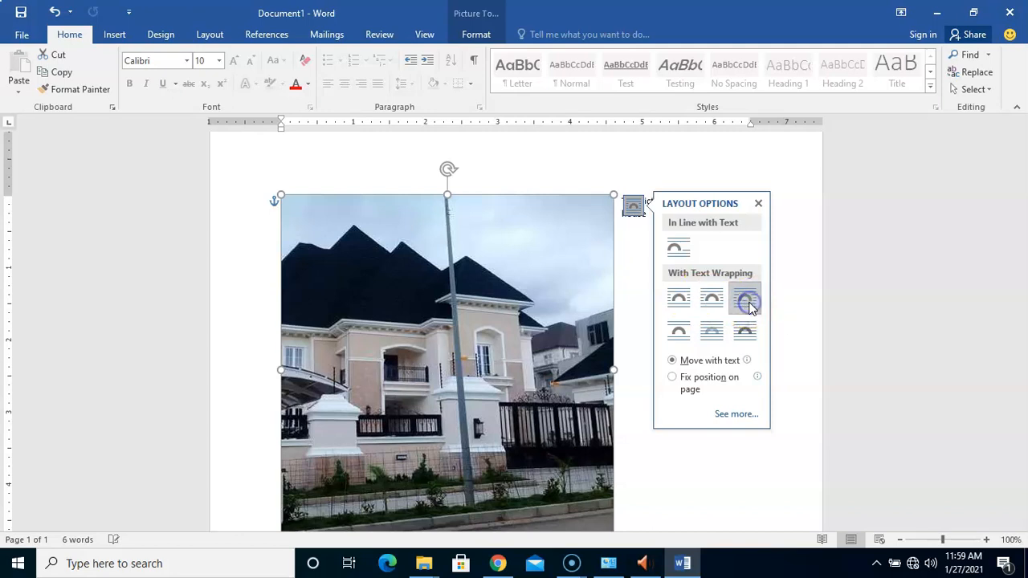
{"action": "left_click", "coordinate": [746, 301]}
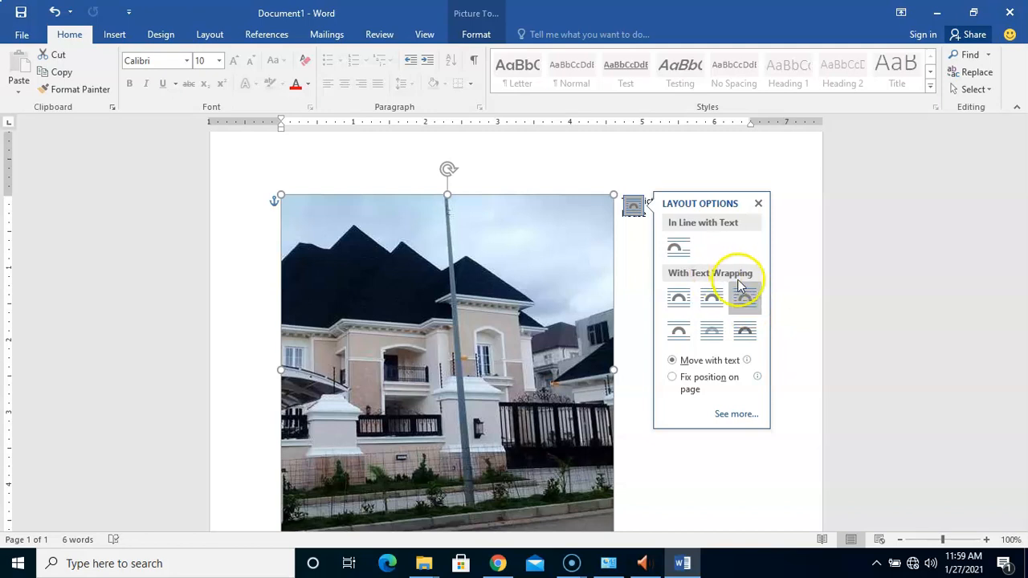
{"action": "left_click", "coordinate": [712, 299]}
{"action": "left_click", "coordinate": [744, 301]}
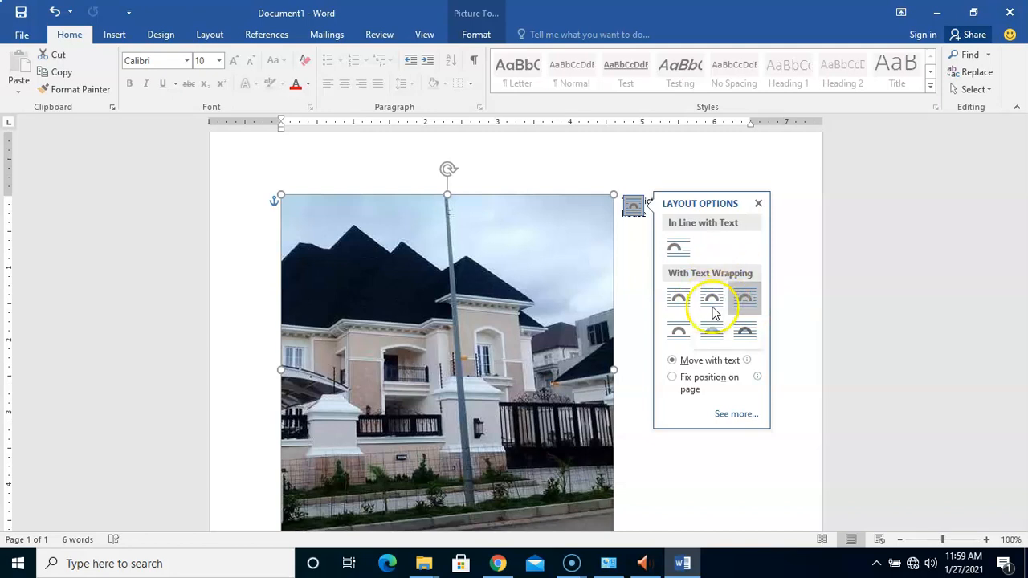
- Apply Top and Bottom wrapping to the house picture, followed by Behind Text
{"action": "left_click", "coordinate": [678, 335]}
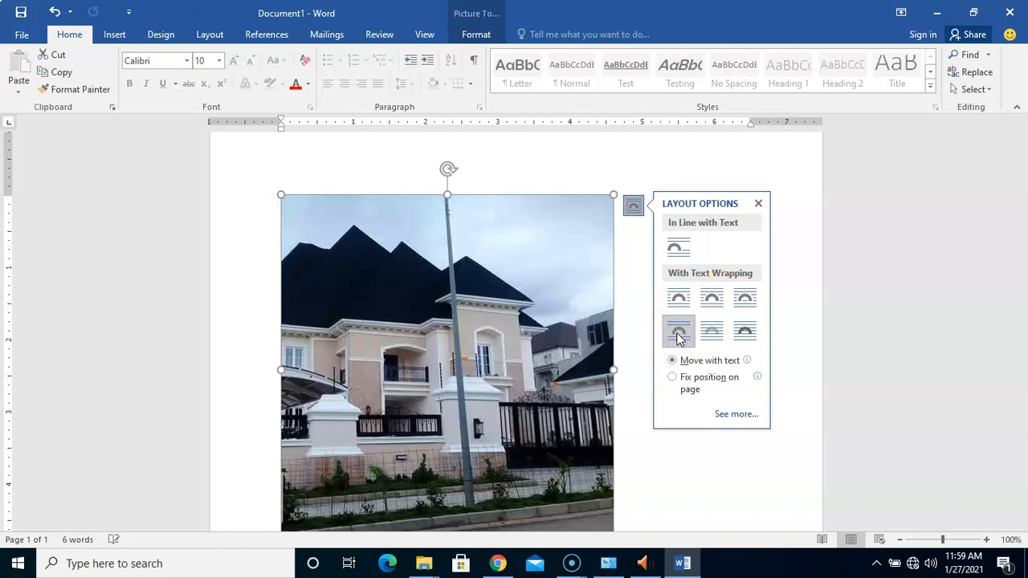
{"action": "left_click_drag", "start_coordinate": [1024, 227], "coordinate": [967, 336]}
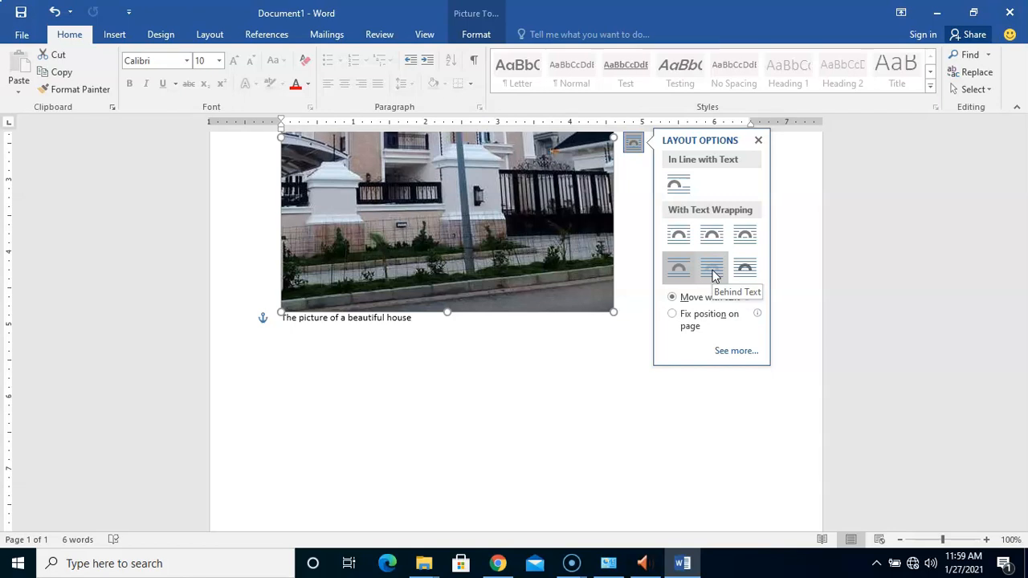
{"action": "left_click", "coordinate": [713, 271]}
{"action": "left_click_drag", "start_coordinate": [1022, 328], "coordinate": [1023, 215]}
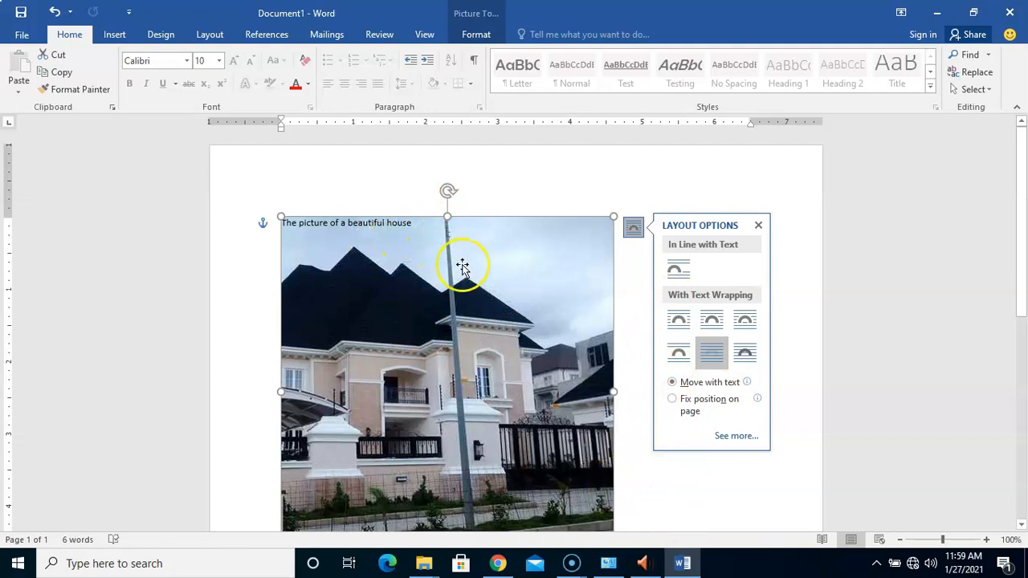
{"action": "left_click", "coordinate": [720, 369]}
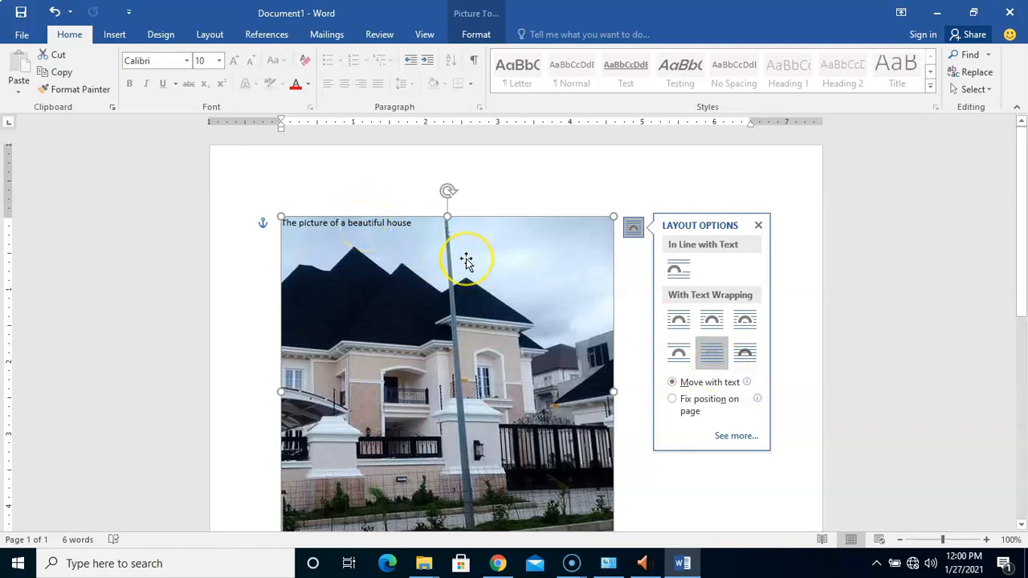
- Switch the house picture's wrapping to In Front of Text and view the picture against the caption text
{"action": "left_click", "coordinate": [745, 354]}
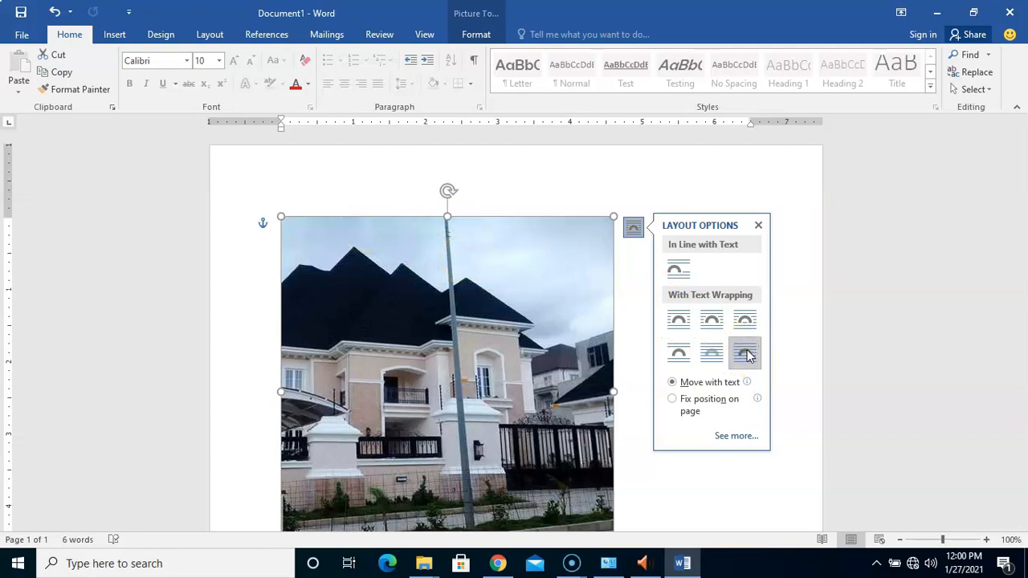
{"action": "scroll", "coordinate": [1005, 321], "scroll_direction": "down", "scroll_amount": 5}
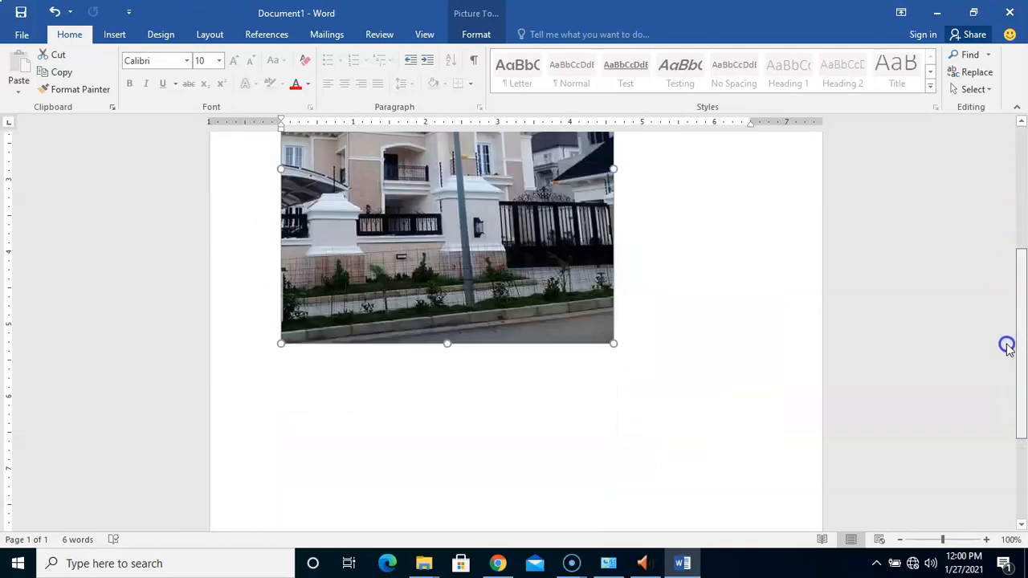
{"action": "scroll", "coordinate": [1008, 324], "scroll_direction": "up", "scroll_amount": 4}
{"action": "scroll", "coordinate": [1010, 257], "scroll_direction": "down", "scroll_amount": 1}
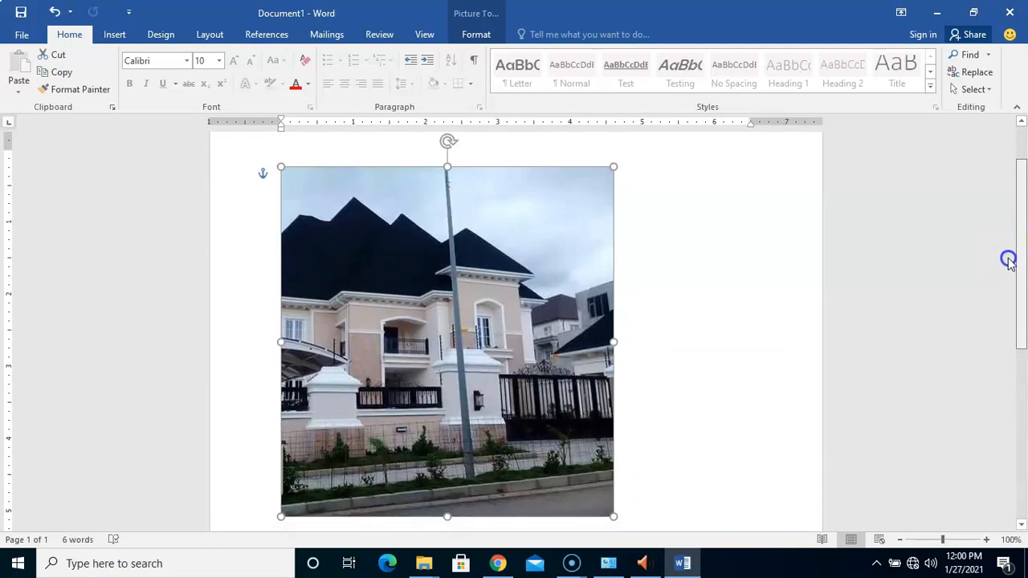
{"action": "left_click_drag", "start_coordinate": [1009, 269], "coordinate": [1000, 240]}
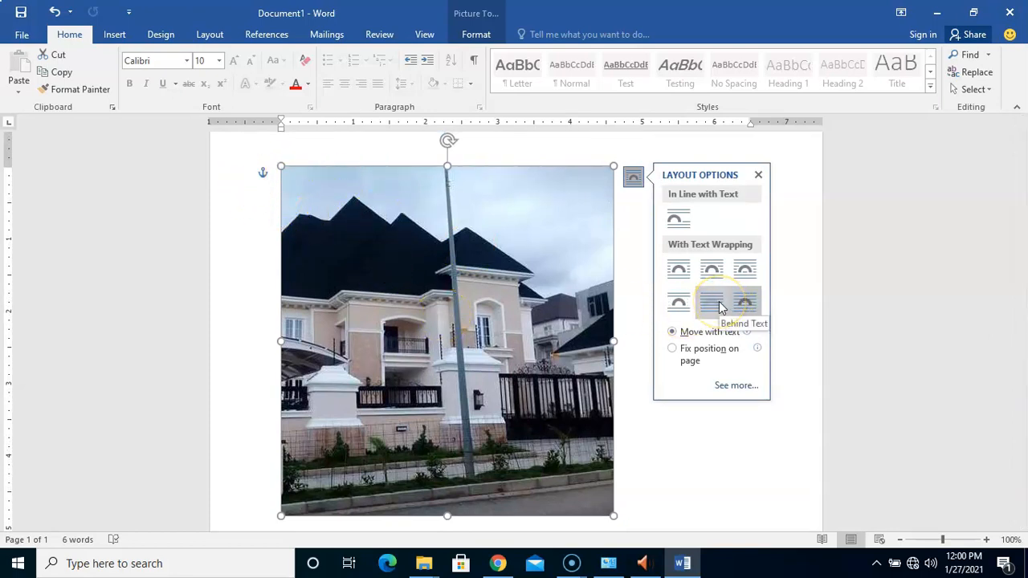
- Return the house picture's wrapping to Square so the text flows beside it
{"action": "left_click", "coordinate": [684, 274]}
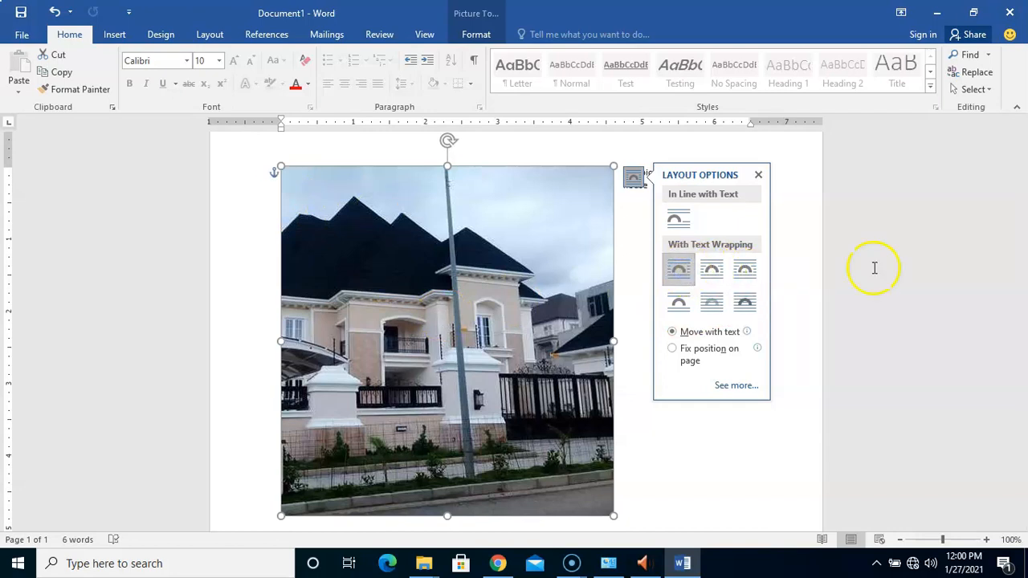
{"action": "mouse_move", "coordinate": [1023, 273]}
{"action": "left_mouse_down"}
{"action": "mouse_move", "coordinate": [1022, 321]}
{"action": "mouse_move", "coordinate": [1023, 277]}
{"action": "left_mouse_up"}
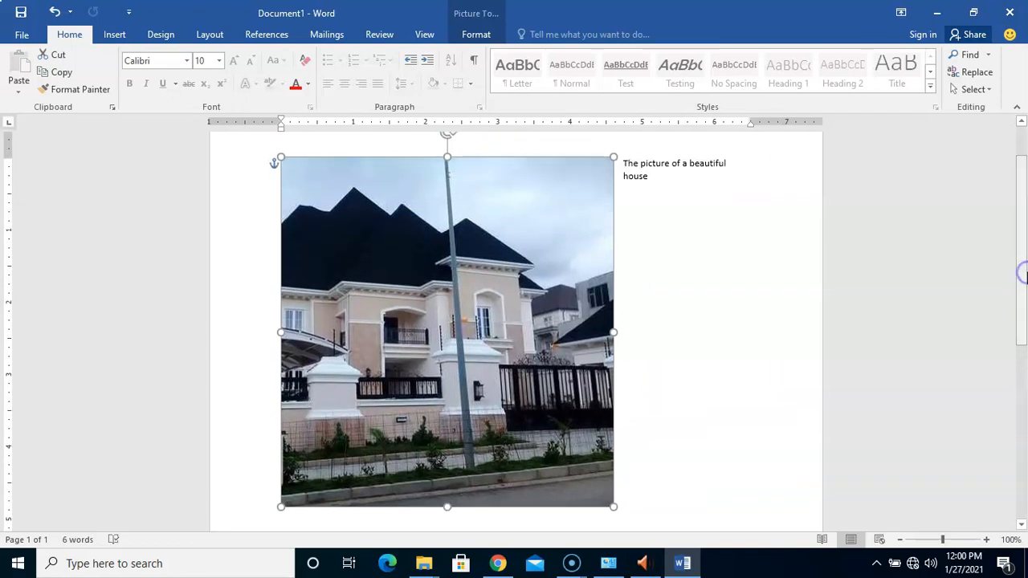
{"action": "left_click", "coordinate": [634, 167]}
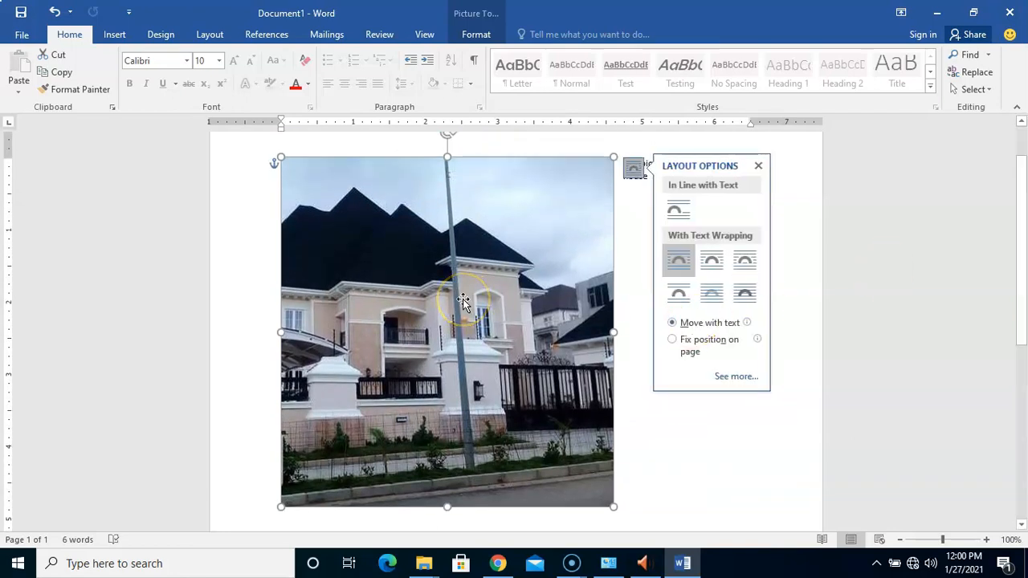
{"action": "left_click", "coordinate": [507, 309]}
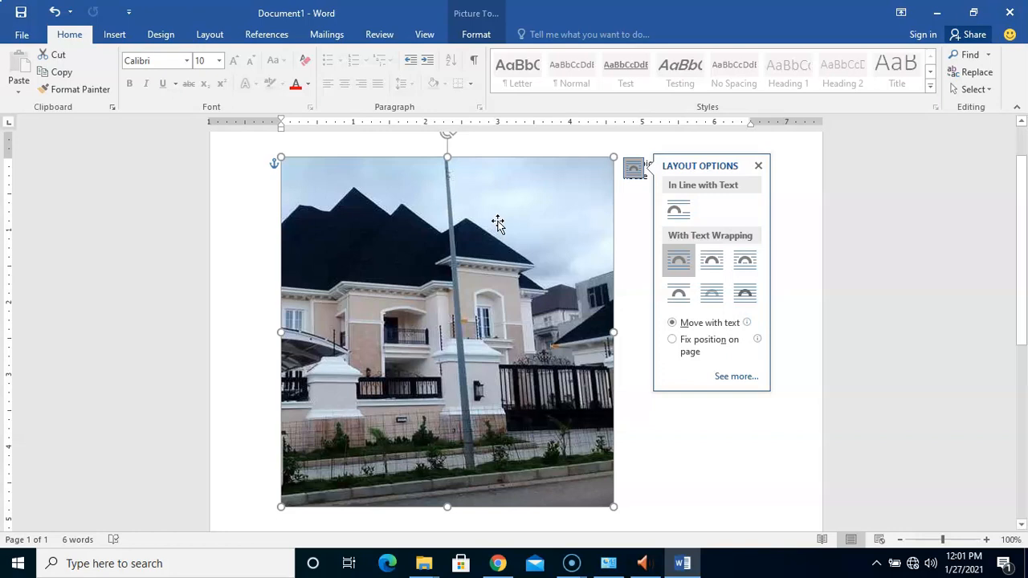
- Move the house picture freely around the page, leaving it lower down and slightly inside the left margin
{"action": "left_click_drag", "start_coordinate": [498, 223], "coordinate": [513, 349]}
{"action": "scroll", "coordinate": [513, 349], "scroll_direction": "down", "scroll_amount": 3}
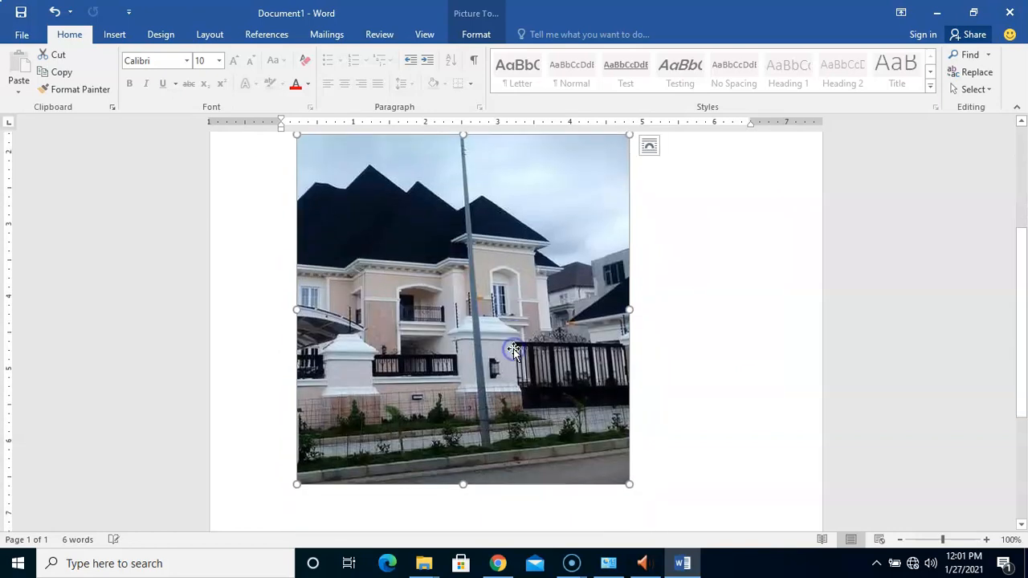
{"action": "left_click_drag", "start_coordinate": [1015, 339], "coordinate": [1021, 173]}
{"action": "left_click_drag", "start_coordinate": [586, 373], "coordinate": [564, 316]}
{"action": "scroll", "coordinate": [514, 329], "scroll_direction": "down", "scroll_amount": 3}
{"action": "left_click_drag", "start_coordinate": [494, 339], "coordinate": [488, 433]}
{"action": "mouse_move", "coordinate": [1022, 275]}
{"action": "left_mouse_down"}
{"action": "mouse_move", "coordinate": [1010, 396]}
{"action": "mouse_move", "coordinate": [1014, 291]}
{"action": "left_mouse_up"}
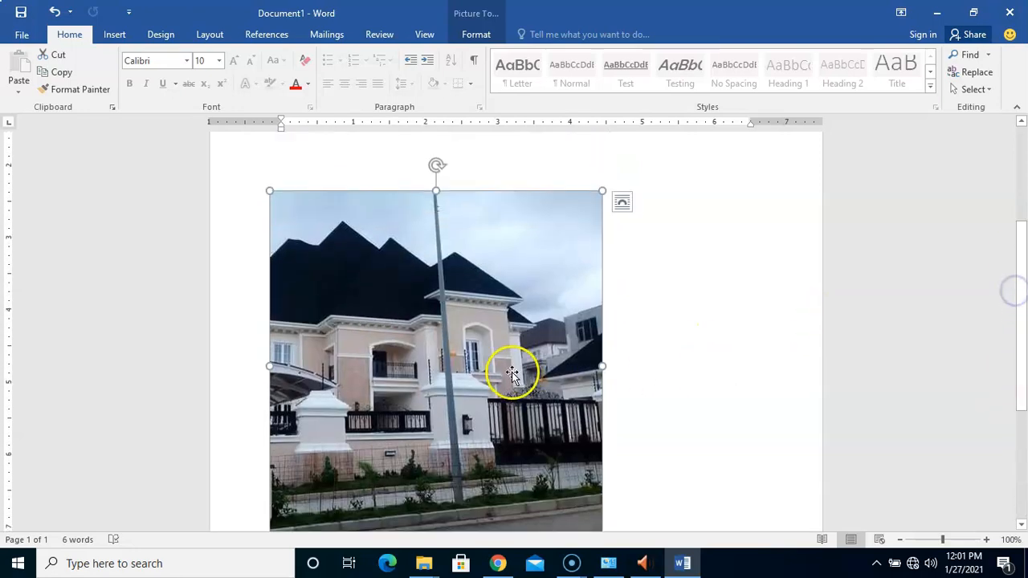
{"action": "left_click_drag", "start_coordinate": [512, 372], "coordinate": [551, 284]}
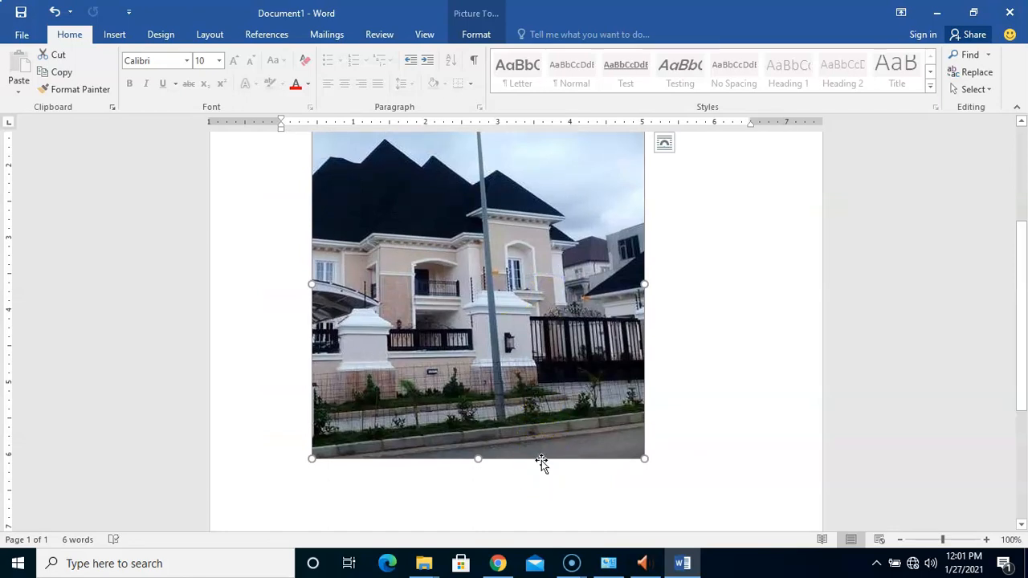
{"action": "left_click_drag", "start_coordinate": [542, 463], "coordinate": [519, 502]}
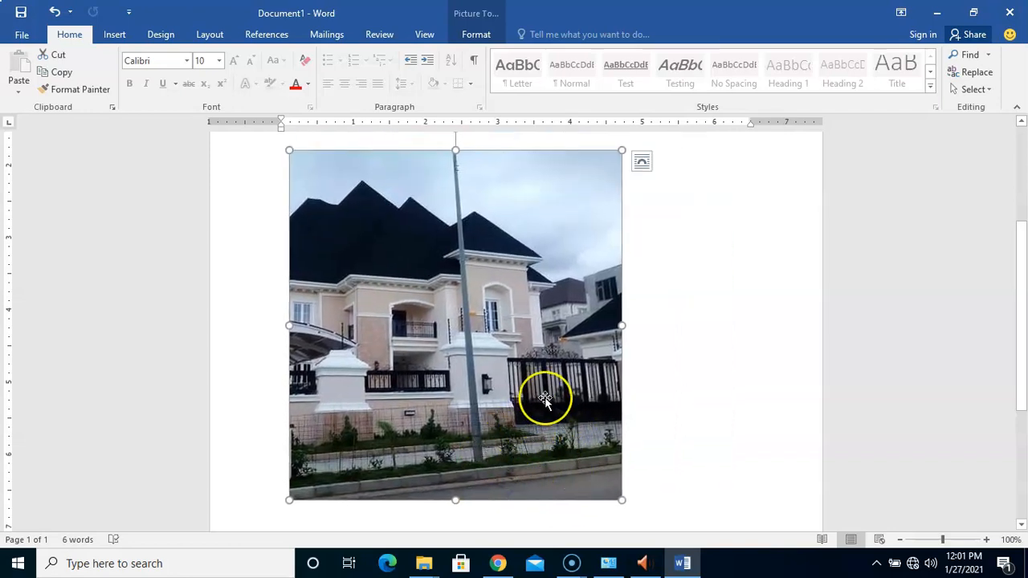
- Shrink the house picture proportionally to about 2.4" wide by 2.5" high and move it up beside the left margin
{"action": "left_click", "coordinate": [525, 372]}
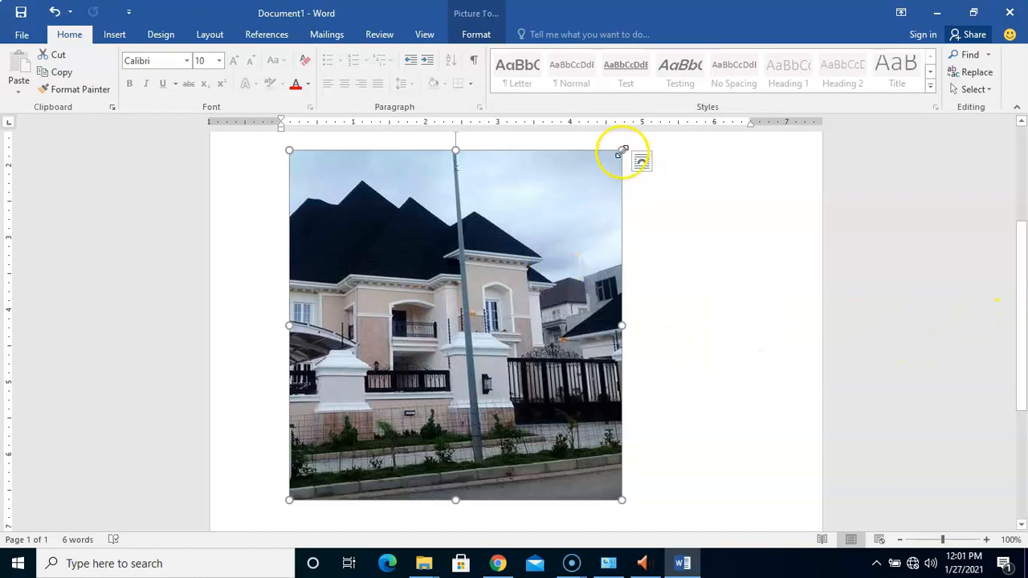
{"action": "left_click_drag", "start_coordinate": [621, 150], "coordinate": [461, 351]}
{"action": "left_click_drag", "start_coordinate": [385, 362], "coordinate": [371, 189]}
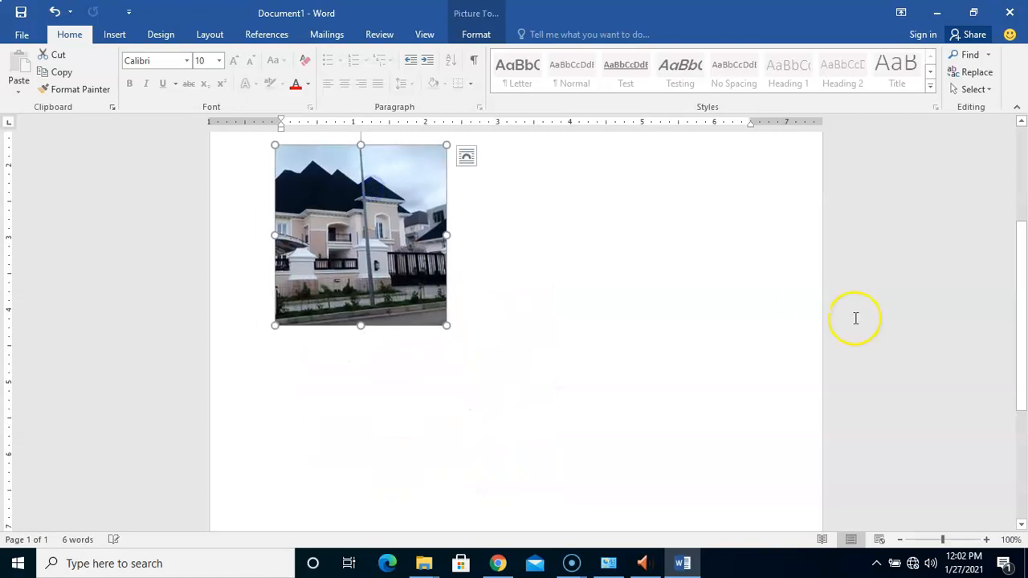
- Move the house picture up to just below its caption, starting slightly outside the left margin, and deselect it
{"action": "left_click_drag", "start_coordinate": [1023, 324], "coordinate": [1023, 225]}
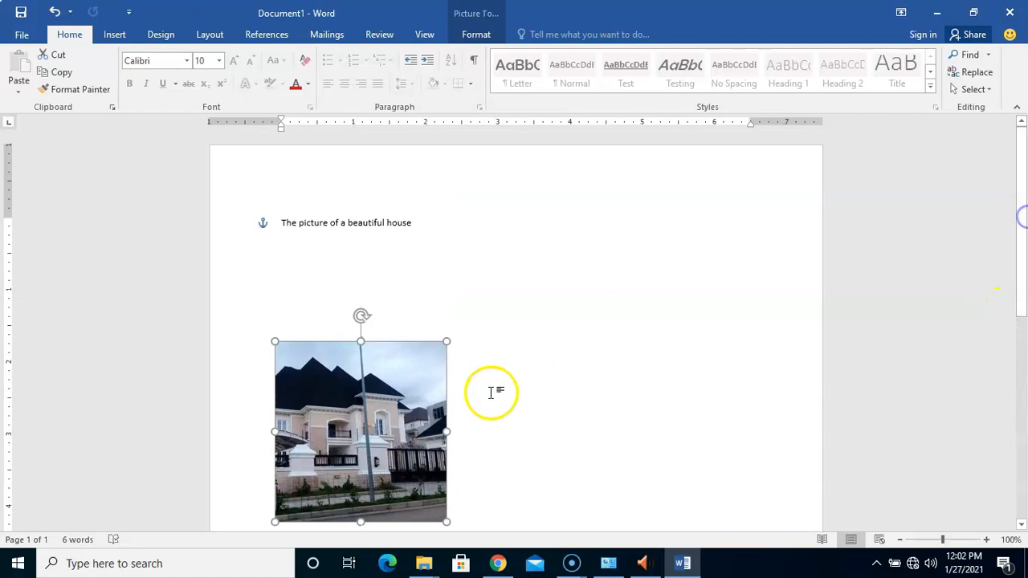
{"action": "left_click_drag", "start_coordinate": [342, 397], "coordinate": [325, 316]}
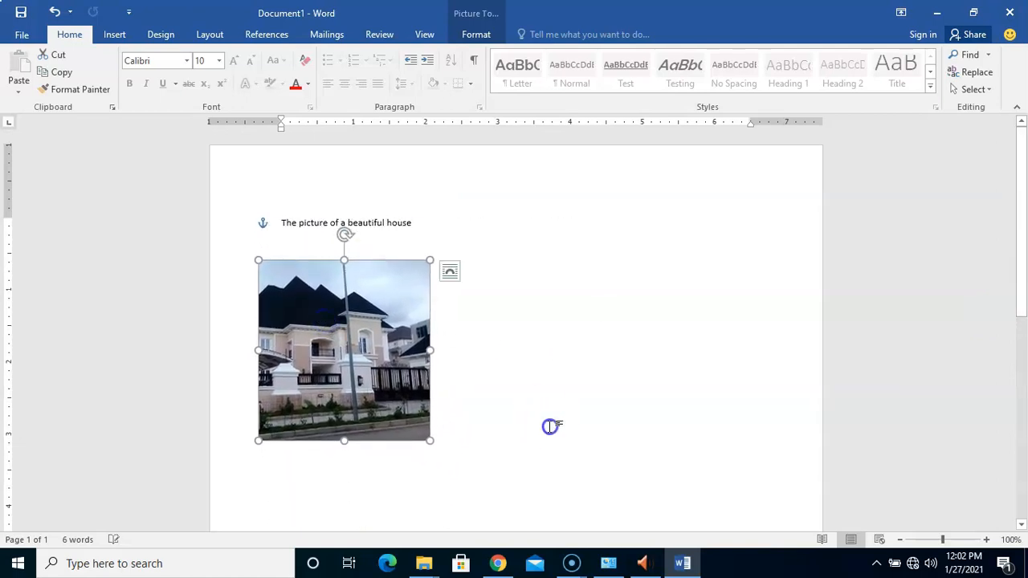
{"action": "left_click", "coordinate": [551, 425]}
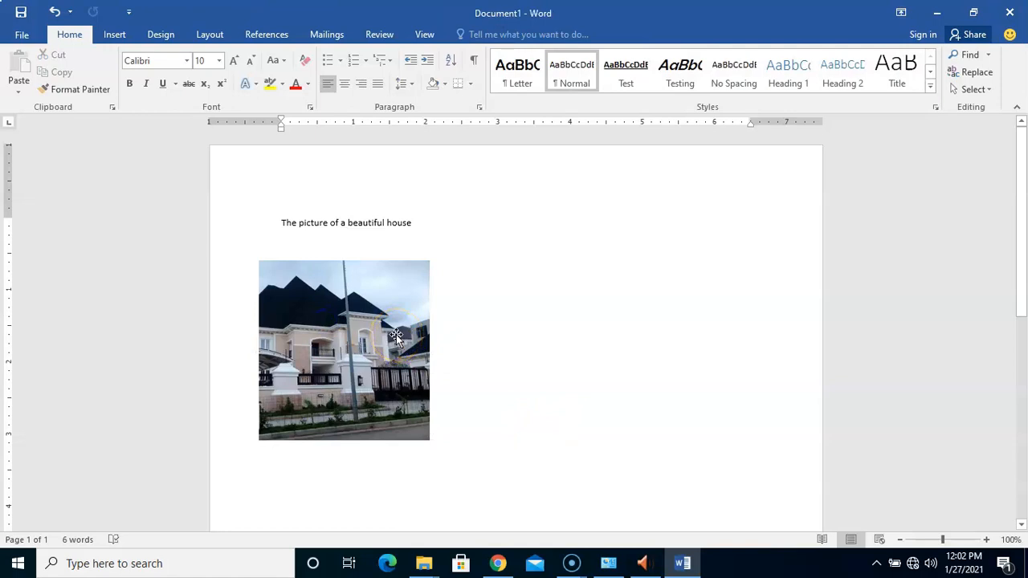
- Insert the sunset picture IMG_20210126_165934_178 from the Pictures folder into the document
{"action": "left_click", "coordinate": [115, 37]}
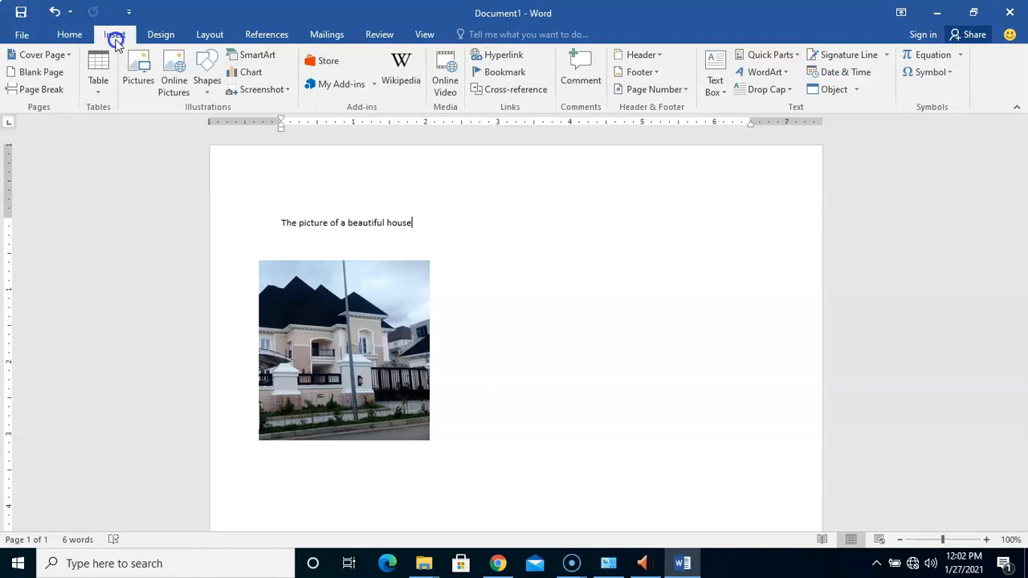
{"action": "left_click", "coordinate": [137, 87]}
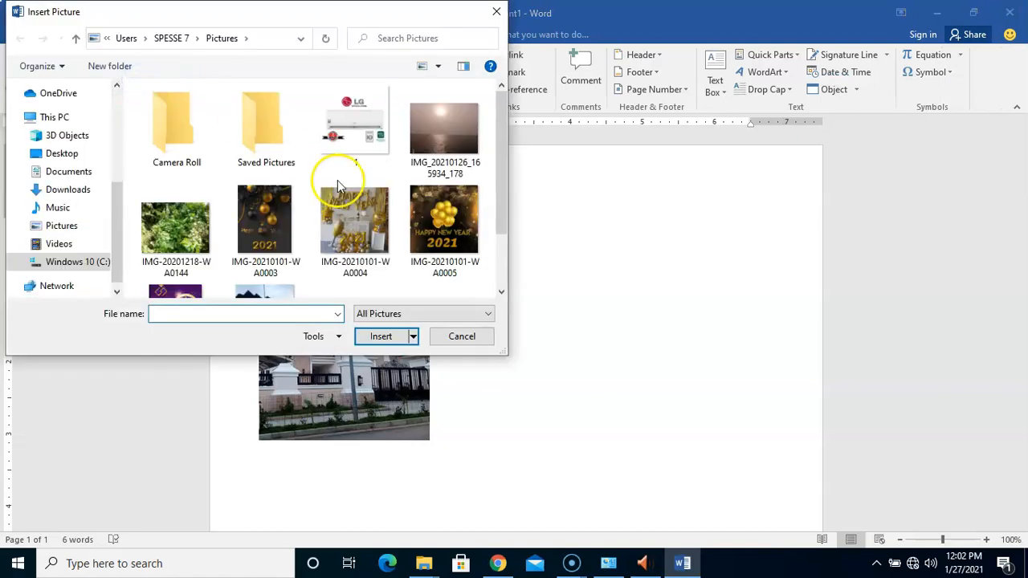
{"action": "left_click", "coordinate": [462, 151]}
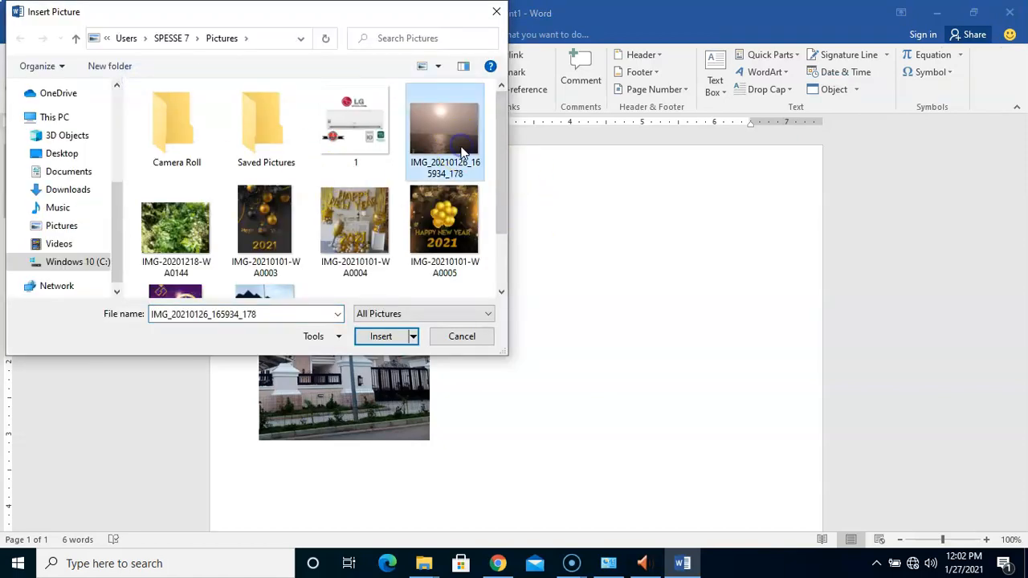
{"action": "left_click", "coordinate": [400, 335]}
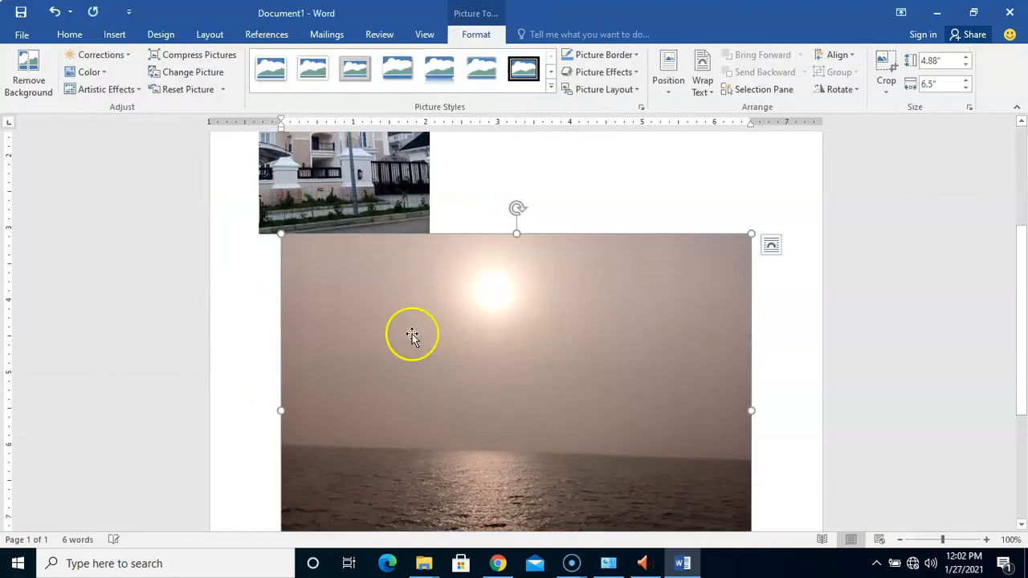
- Set the text wrapping of the inserted sunset picture to Square
{"action": "left_click_drag", "start_coordinate": [1022, 324], "coordinate": [1021, 353]}
{"action": "left_click", "coordinate": [704, 300]}
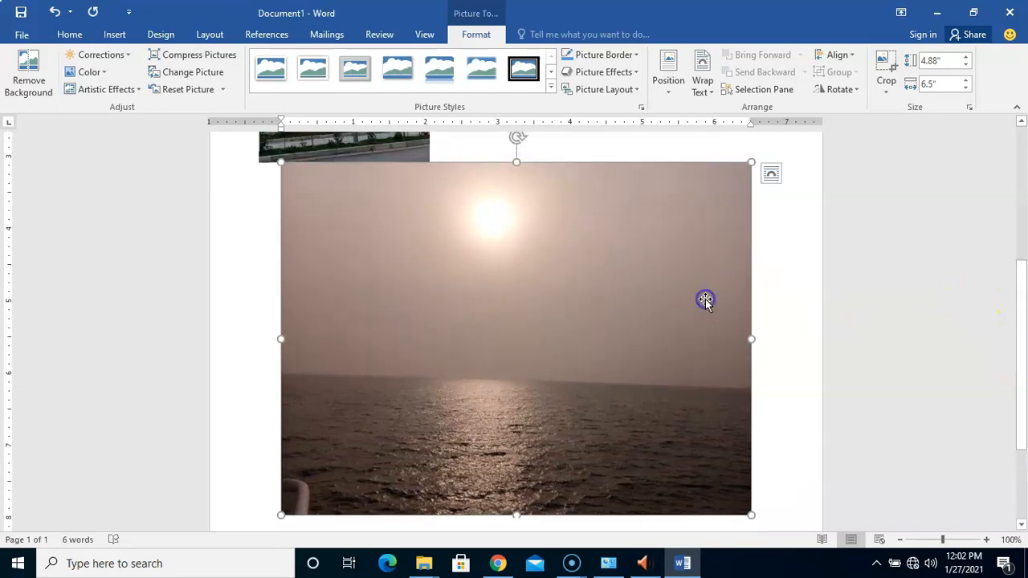
{"action": "left_click", "coordinate": [771, 175]}
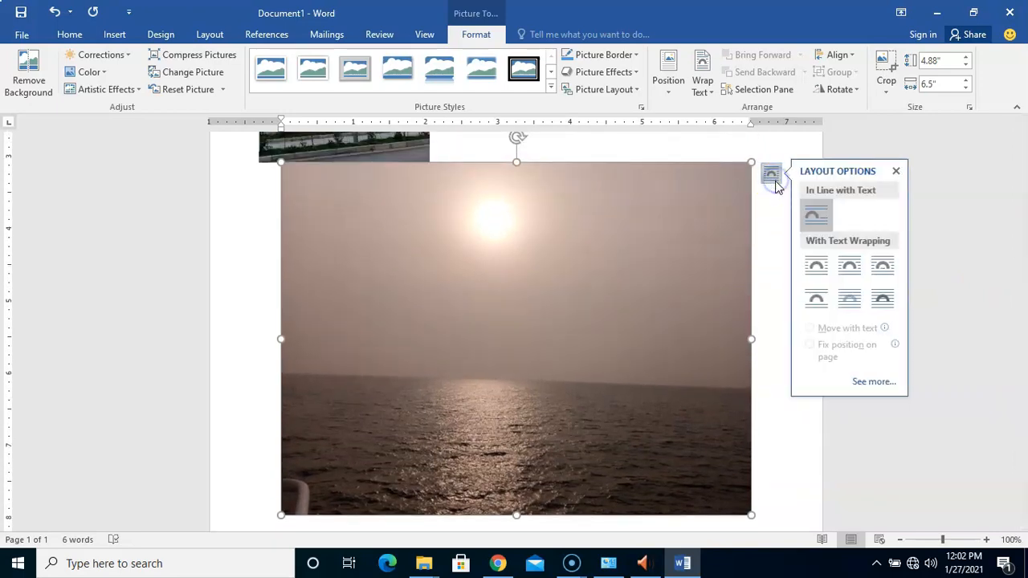
{"action": "left_click", "coordinate": [819, 265]}
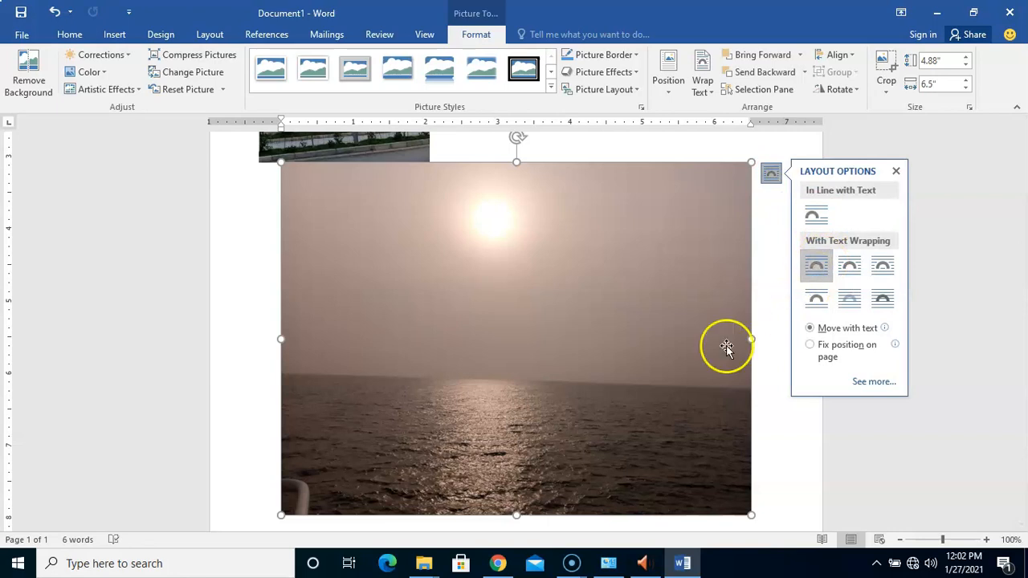
{"action": "left_click", "coordinate": [688, 332]}
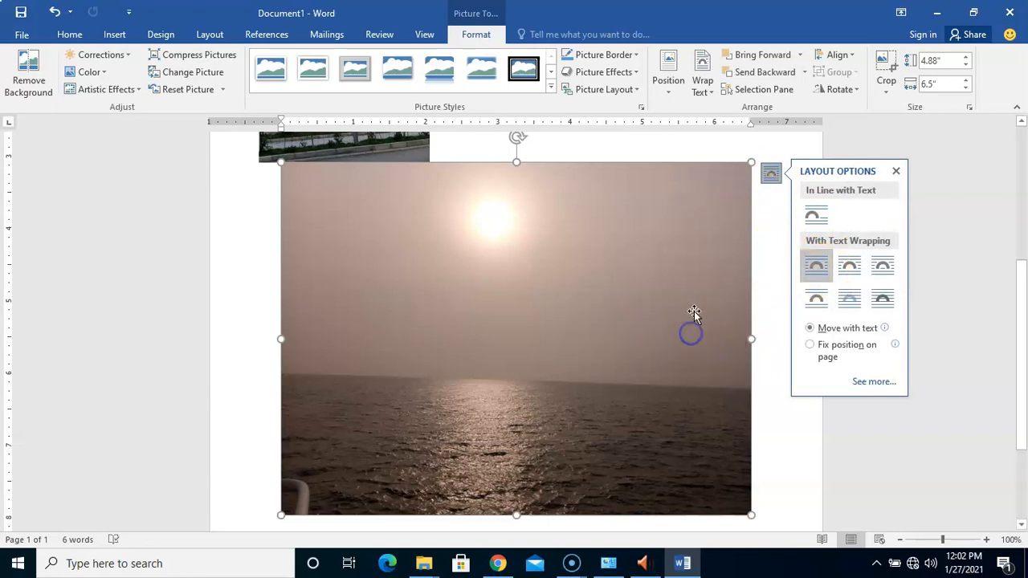
- Shrink the sunset picture to about 2.58" wide by 1.93" high and place it beside the house picture with their top edges level
{"action": "left_click_drag", "start_coordinate": [751, 163], "coordinate": [467, 374]}
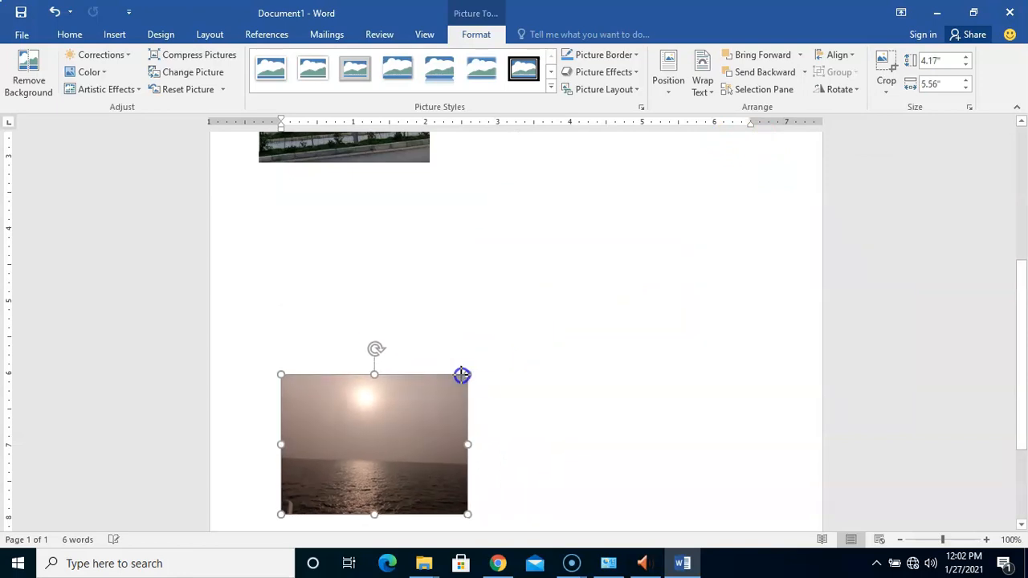
{"action": "left_click_drag", "start_coordinate": [385, 435], "coordinate": [586, 227]}
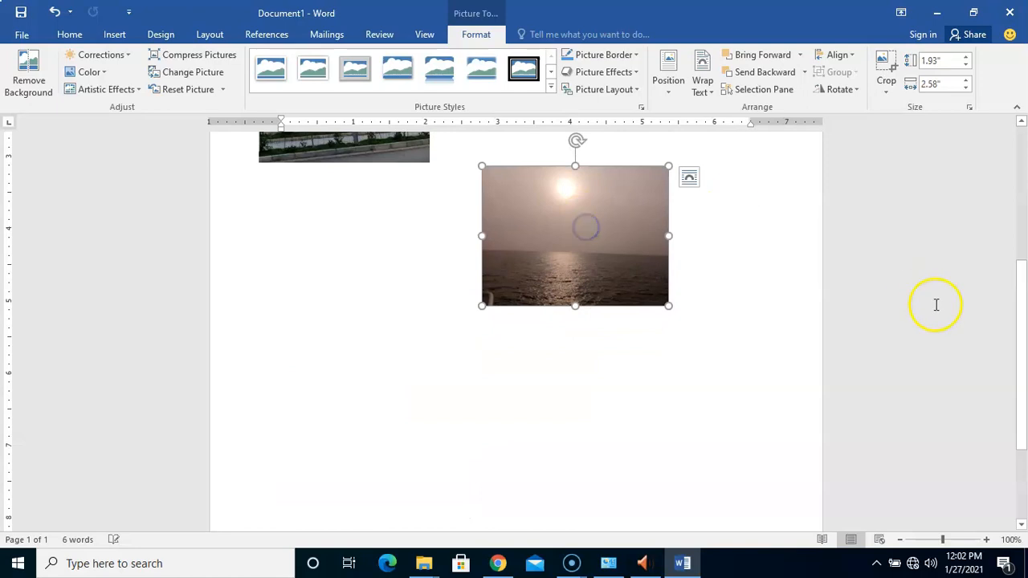
{"action": "left_click_drag", "start_coordinate": [1023, 332], "coordinate": [1024, 213]}
{"action": "left_click", "coordinate": [519, 407]}
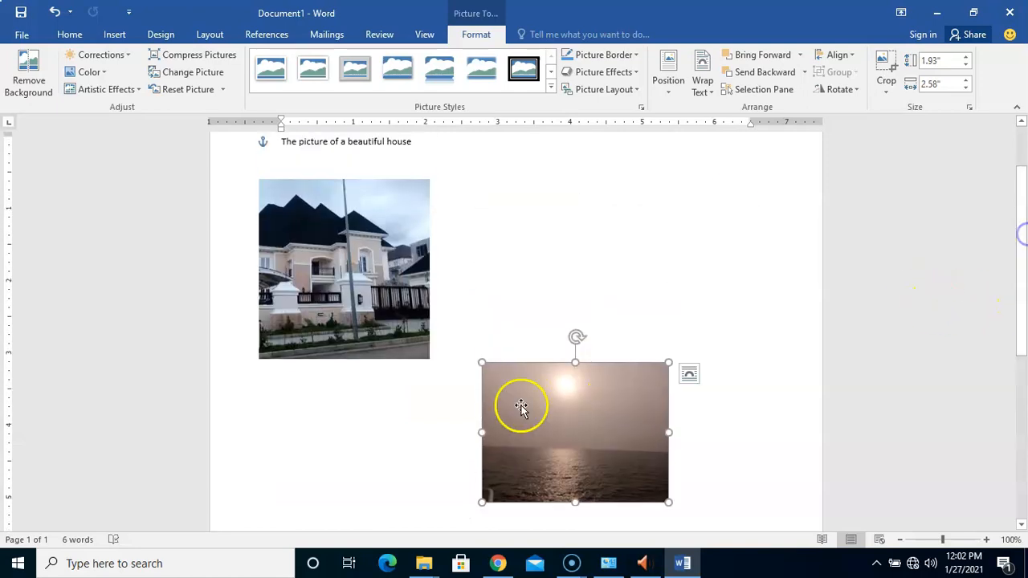
{"action": "left_click_drag", "start_coordinate": [546, 413], "coordinate": [510, 231]}
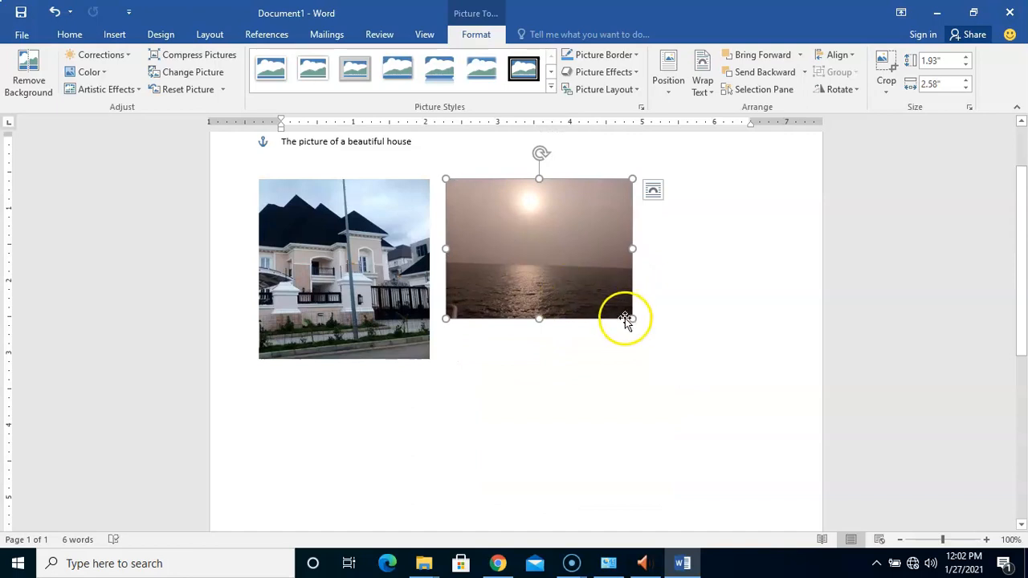
- Resize the sunset picture to about 2.41" wide by 2.49" high to match the house picture's height, then deselect it
{"action": "left_click_drag", "start_coordinate": [631, 317], "coordinate": [636, 361]}
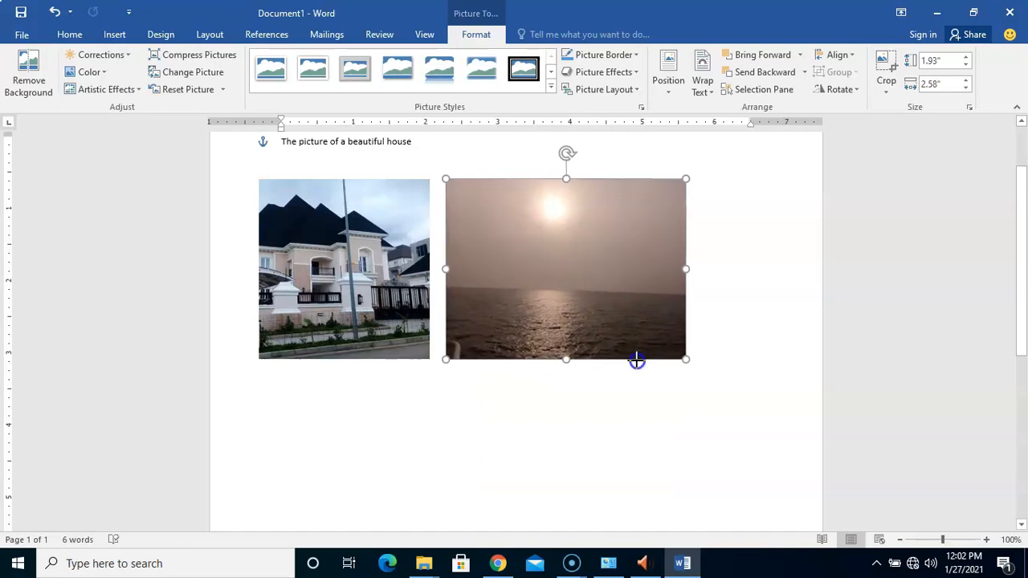
{"action": "left_click_drag", "start_coordinate": [684, 270], "coordinate": [619, 271]}
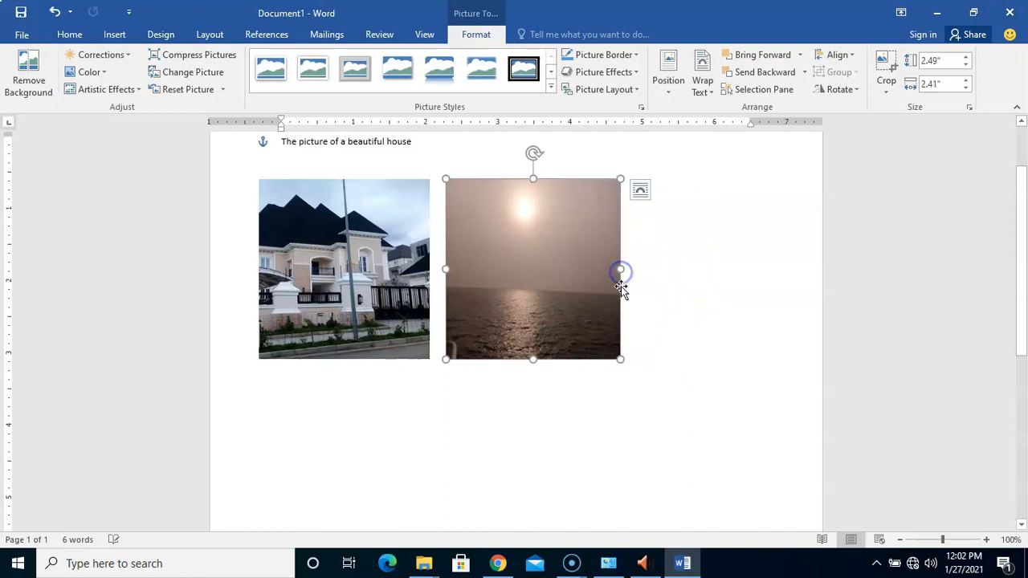
{"action": "left_click", "coordinate": [646, 432]}
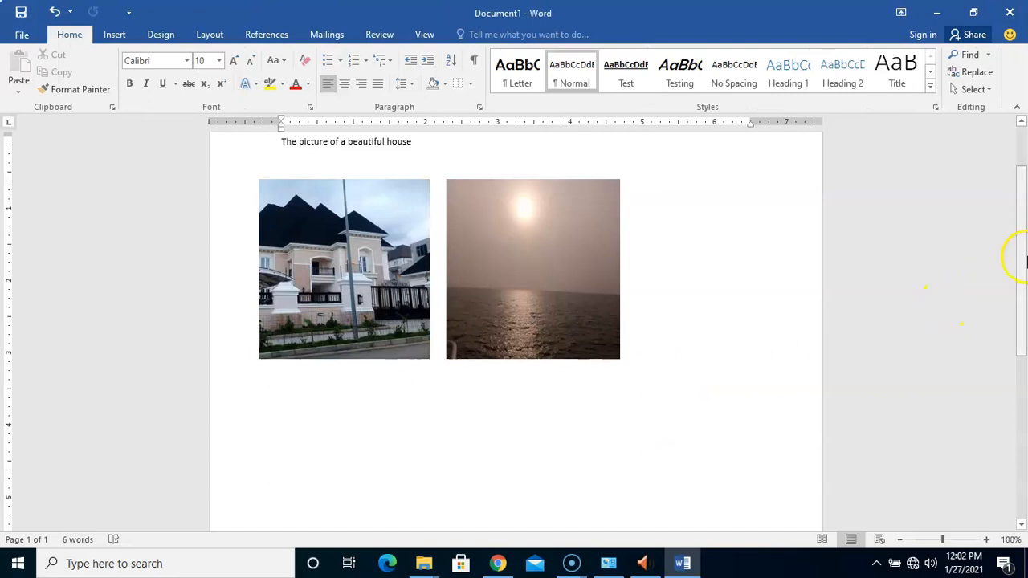
{"action": "left_click_drag", "start_coordinate": [1024, 265], "coordinate": [1023, 240]}
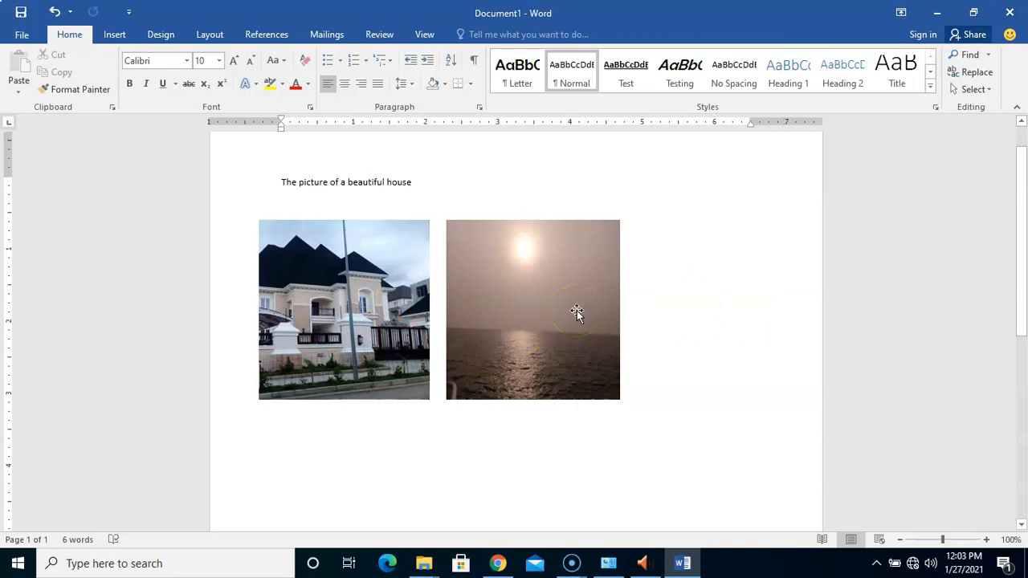
- Place the text cursor on the empty line directly below the house caption
{"action": "left_click", "coordinate": [387, 419]}
{"action": "left_click", "coordinate": [441, 190]}
{"action": "left_click", "coordinate": [294, 413]}
{"action": "left_click", "coordinate": [432, 394]}
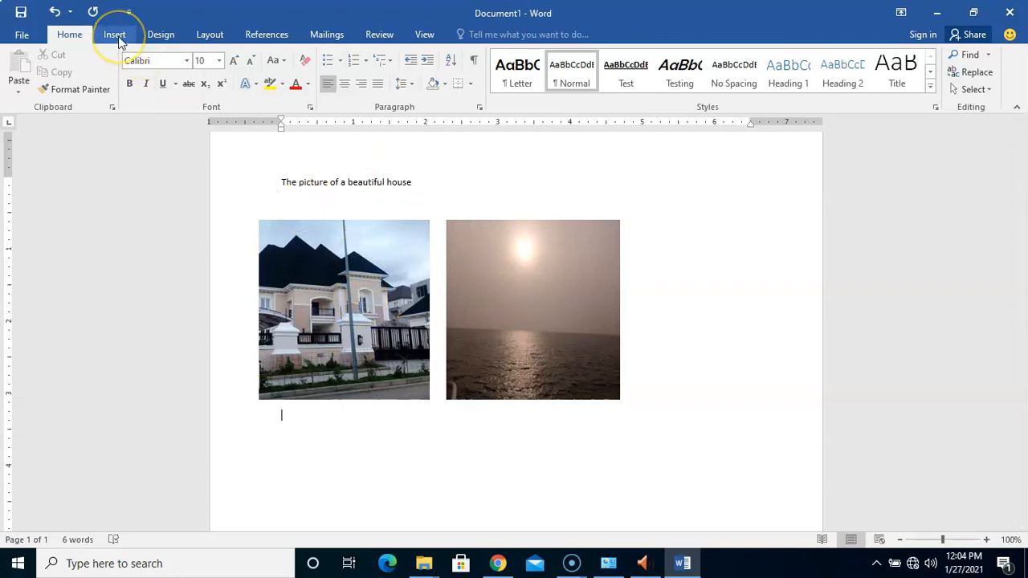
{"action": "key", "text": "alt"}
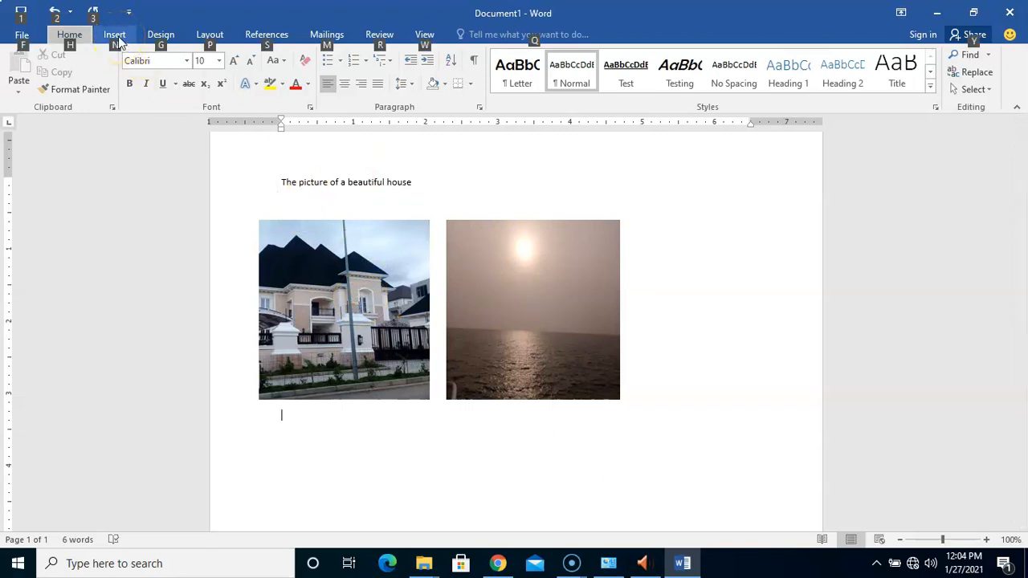
{"action": "left_click", "coordinate": [402, 192]}
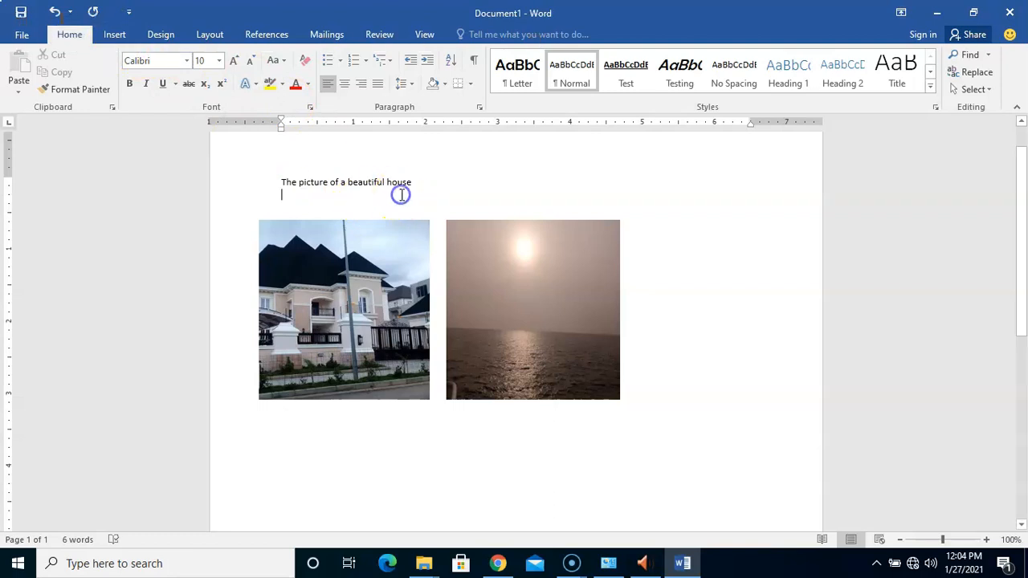
- Open the SmartArt graphic chooser and show all layouts
{"action": "left_click", "coordinate": [113, 36]}
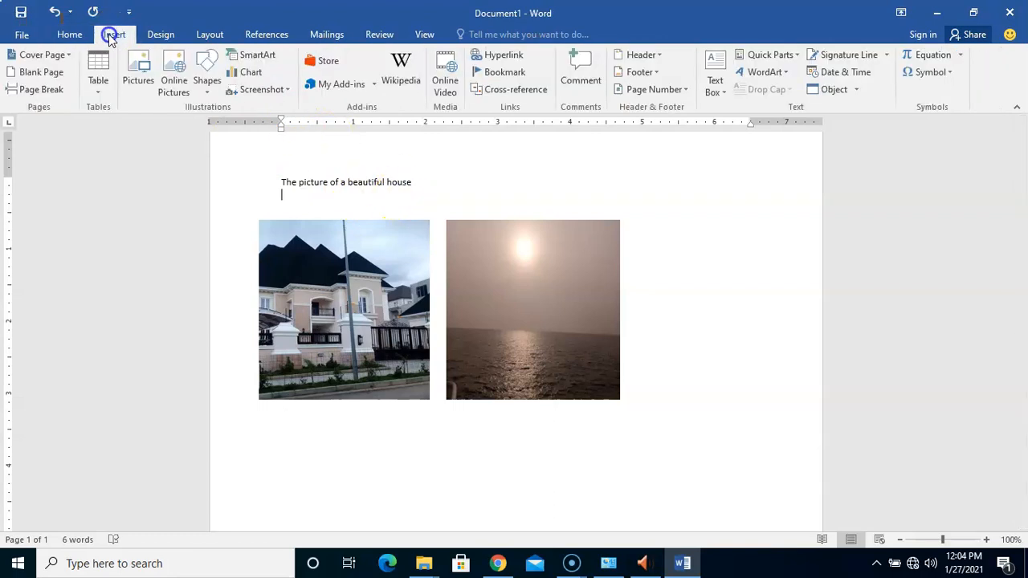
{"action": "left_click", "coordinate": [255, 57]}
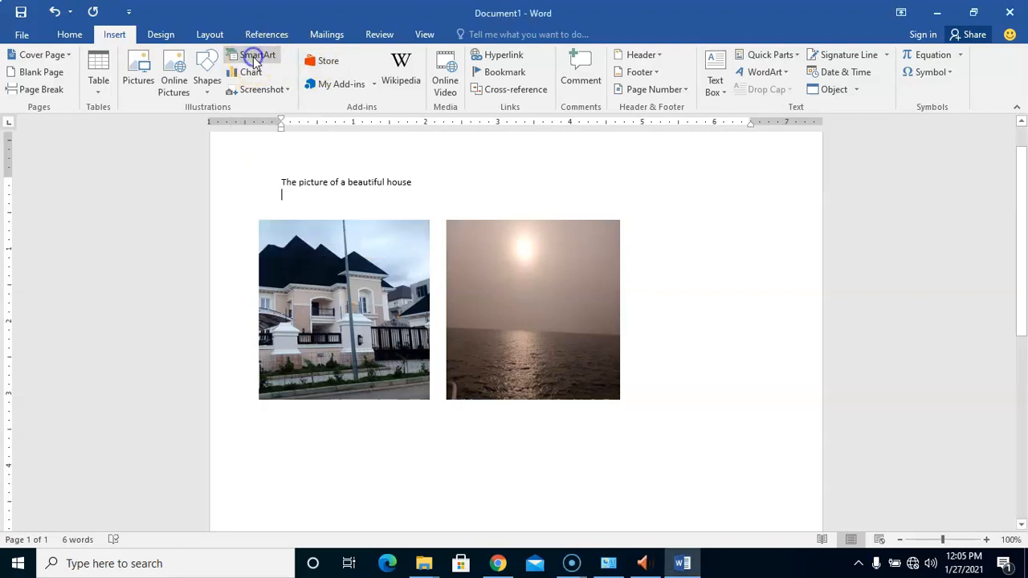
{"action": "left_click", "coordinate": [256, 62]}
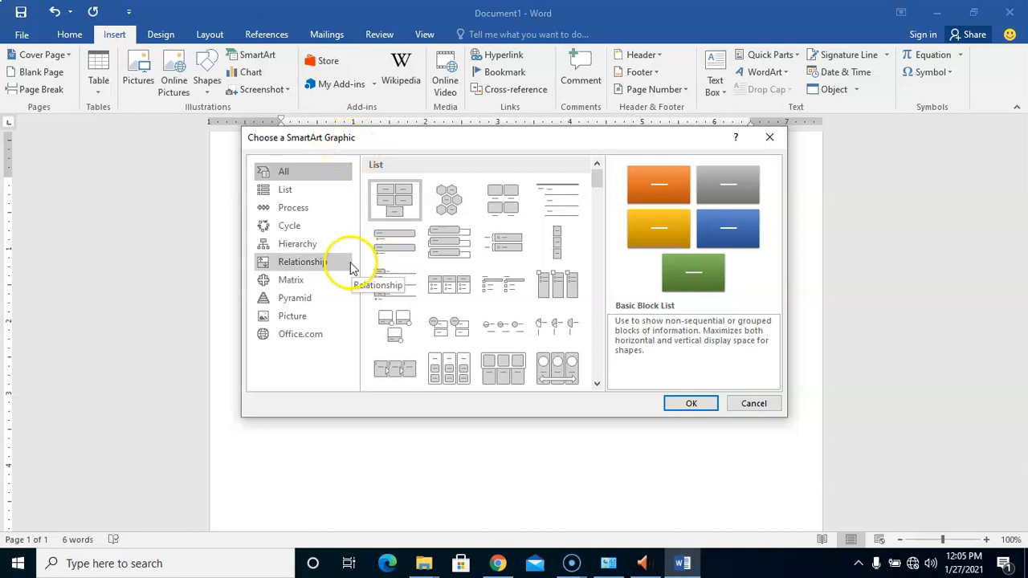
{"action": "left_click", "coordinate": [297, 176]}
{"action": "left_click", "coordinate": [289, 172]}
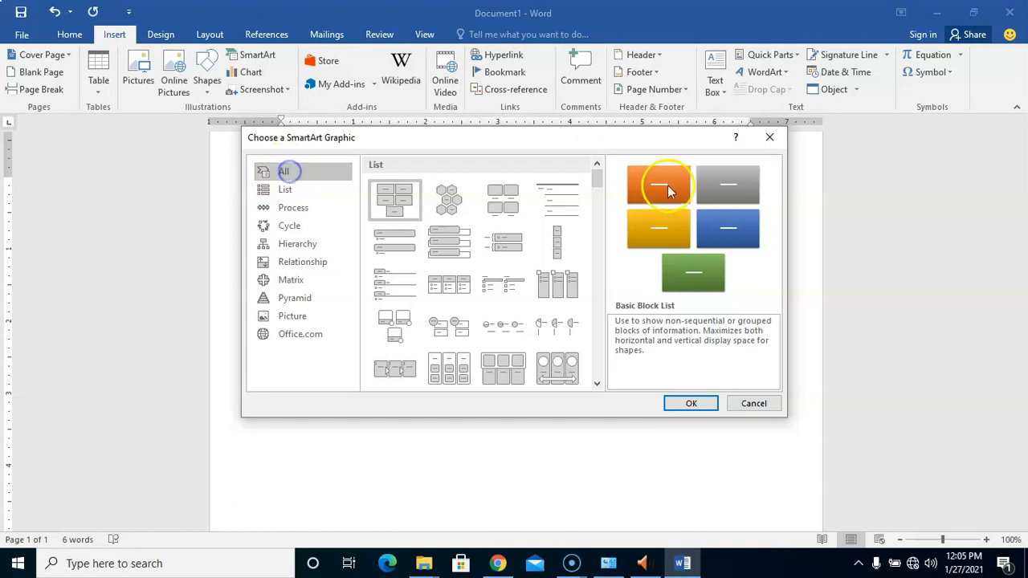
- Look through the complete gallery of SmartArt layouts and return to its beginning
{"action": "left_click", "coordinate": [596, 384]}
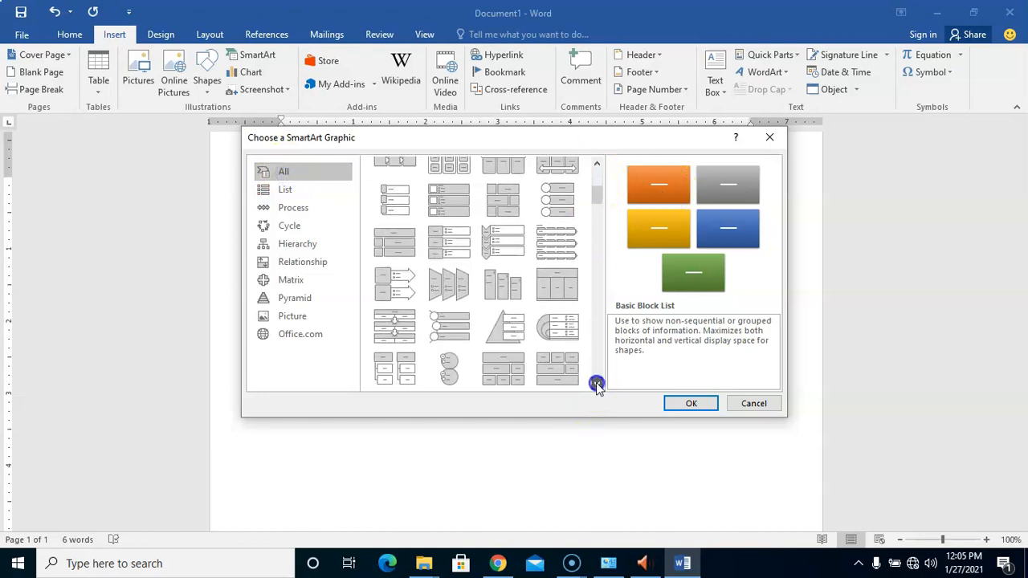
{"action": "left_click", "coordinate": [597, 384]}
{"action": "left_click", "coordinate": [596, 384]}
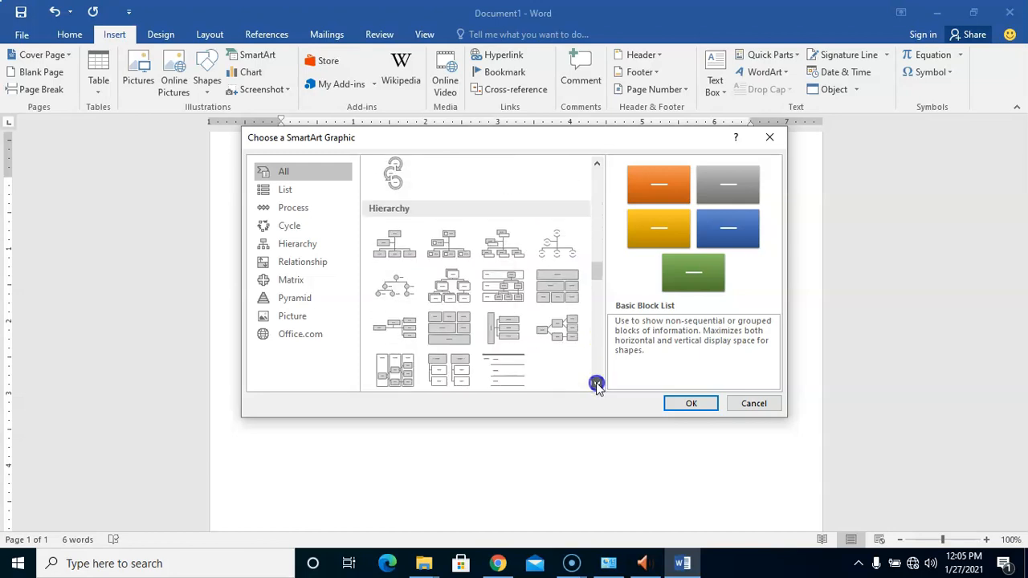
{"action": "left_click", "coordinate": [596, 383]}
{"action": "left_click", "coordinate": [597, 384]}
{"action": "left_click", "coordinate": [597, 384]}
{"action": "left_click_drag", "start_coordinate": [597, 369], "coordinate": [599, 173]}
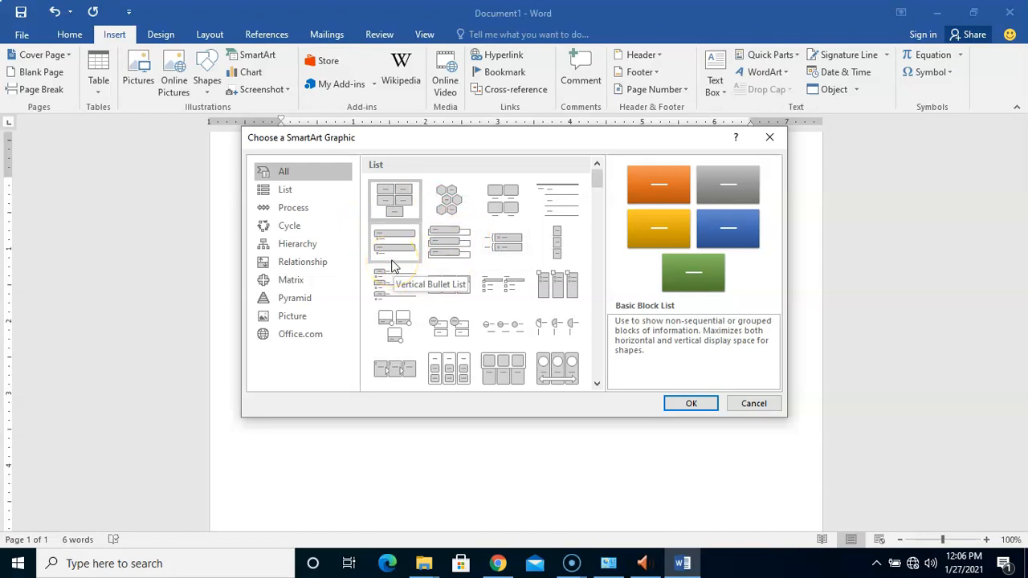
- Look through the SmartArt layout categories one by one, including List, Process, Cycle, Hierarchy, Relationship, Matrix, Pyramid and Picture
{"action": "left_click", "coordinate": [287, 190]}
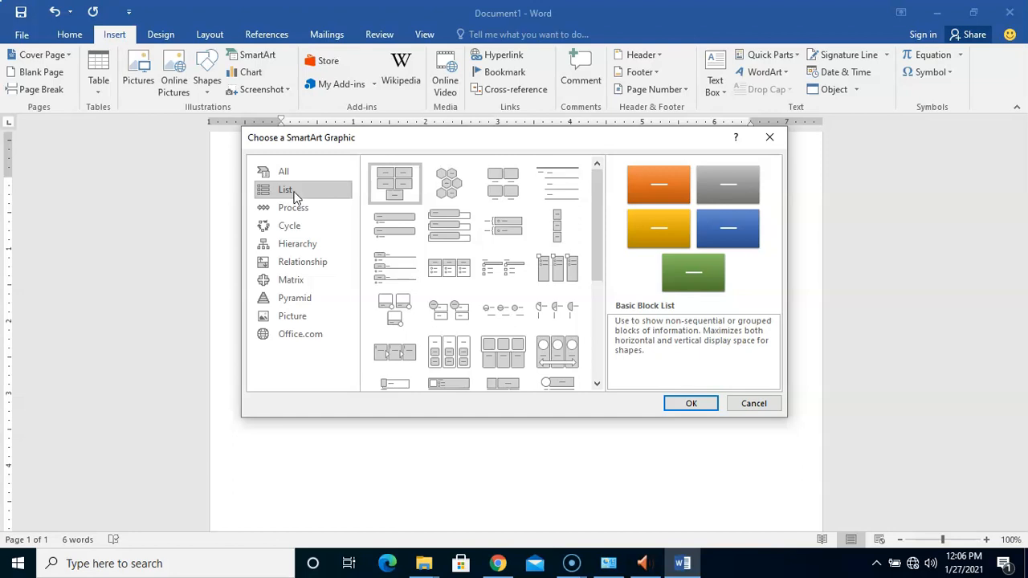
{"action": "left_click", "coordinate": [291, 209]}
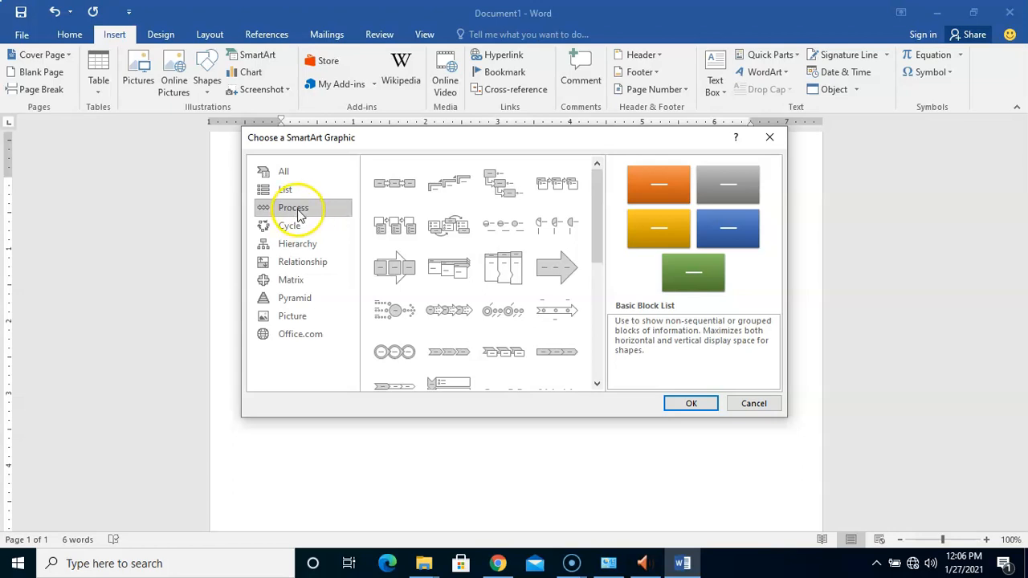
{"action": "left_click", "coordinate": [289, 229]}
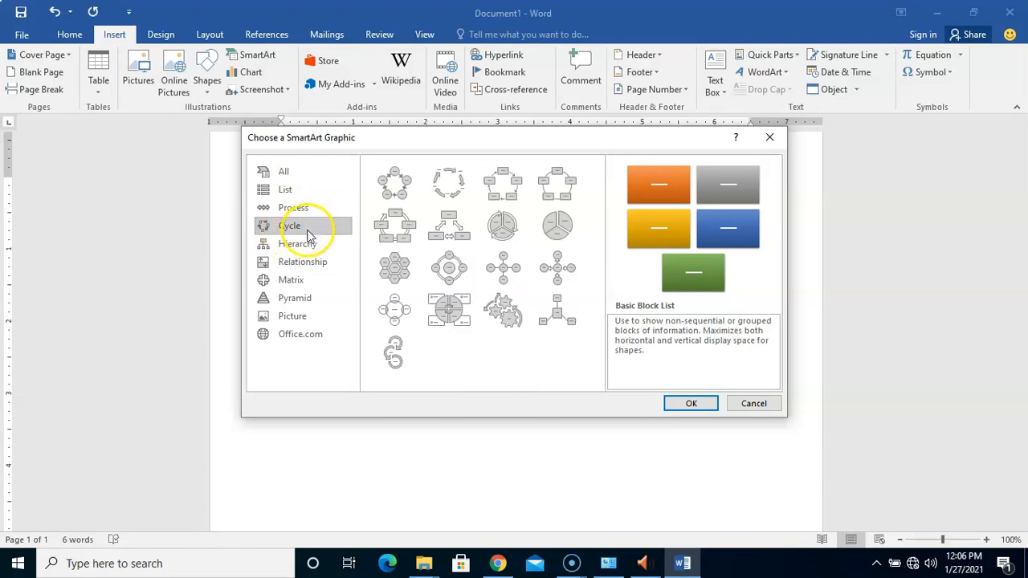
{"action": "left_click", "coordinate": [303, 248]}
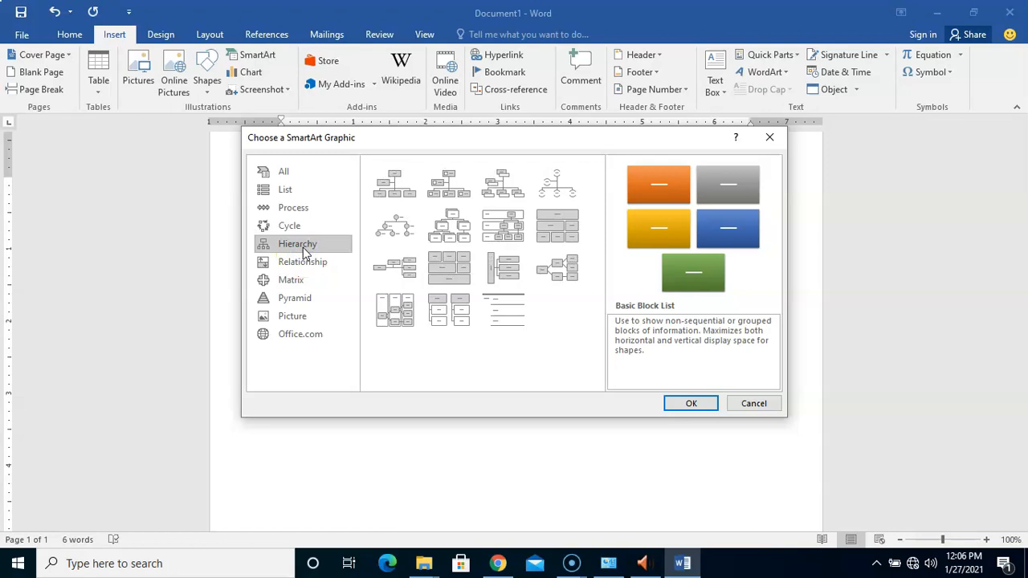
{"action": "left_click", "coordinate": [306, 262]}
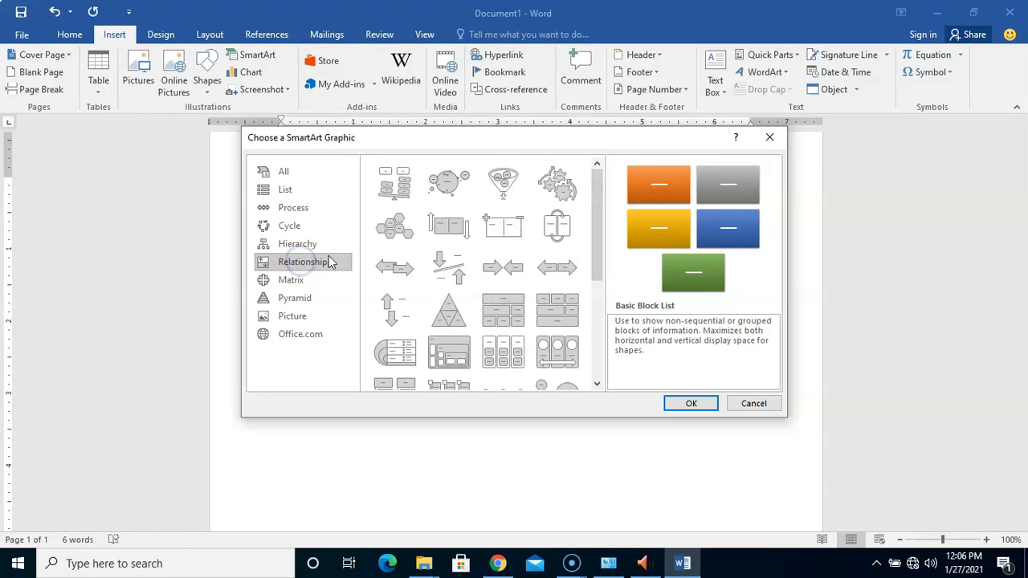
{"action": "left_click", "coordinate": [291, 282]}
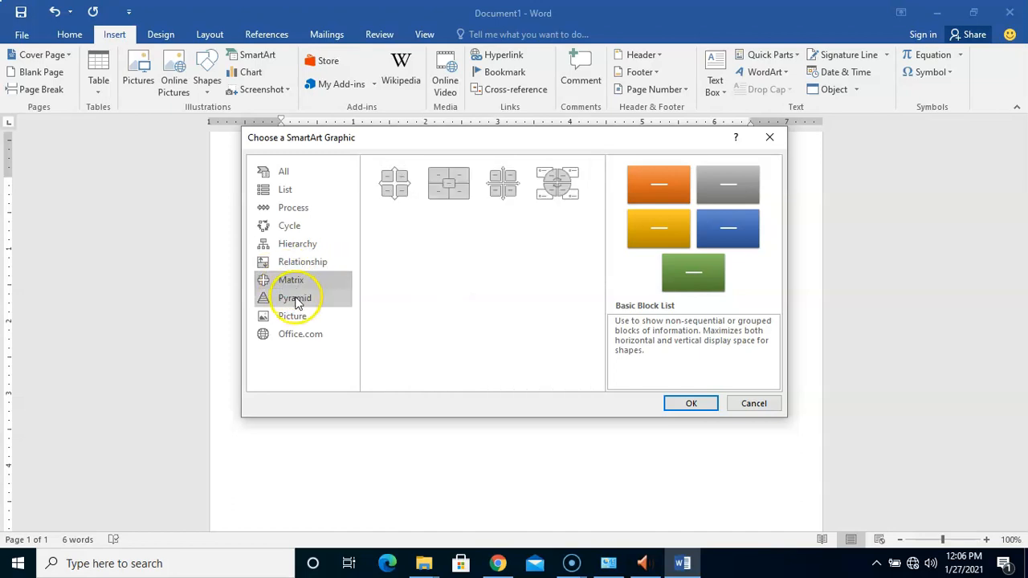
{"action": "left_click", "coordinate": [294, 298]}
{"action": "left_click", "coordinate": [293, 320]}
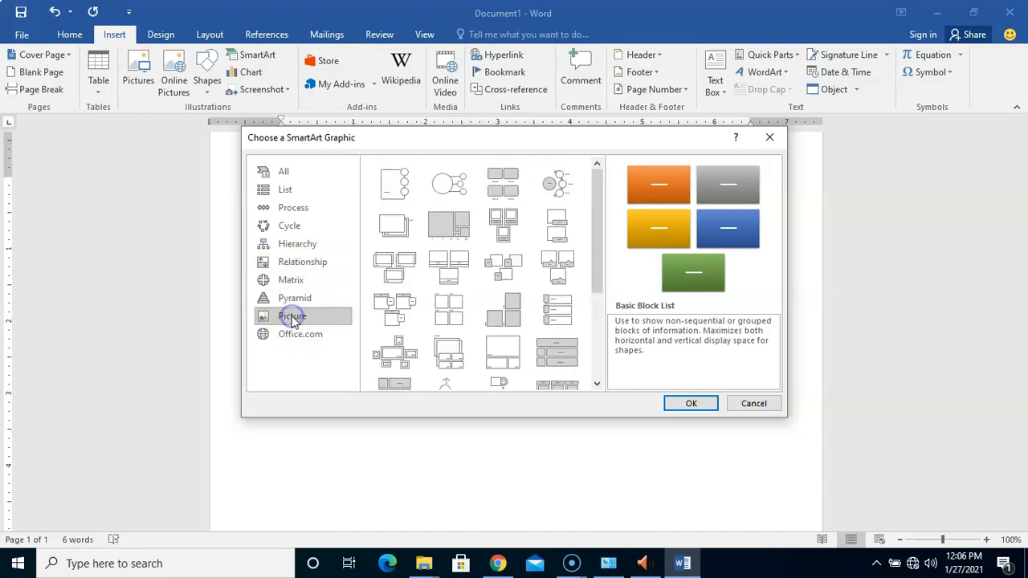
{"action": "left_click", "coordinate": [306, 214]}
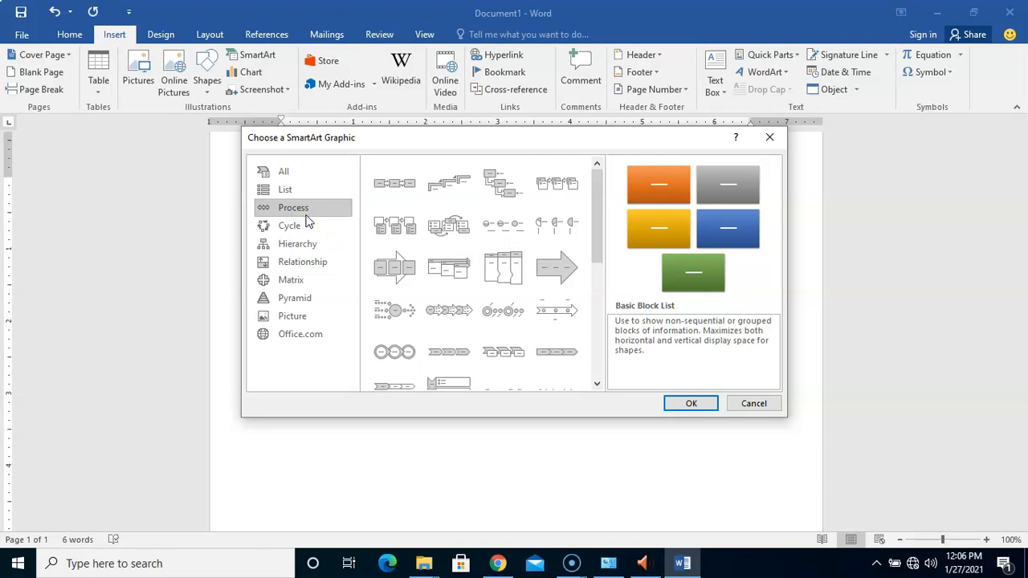
{"action": "left_click", "coordinate": [297, 209]}
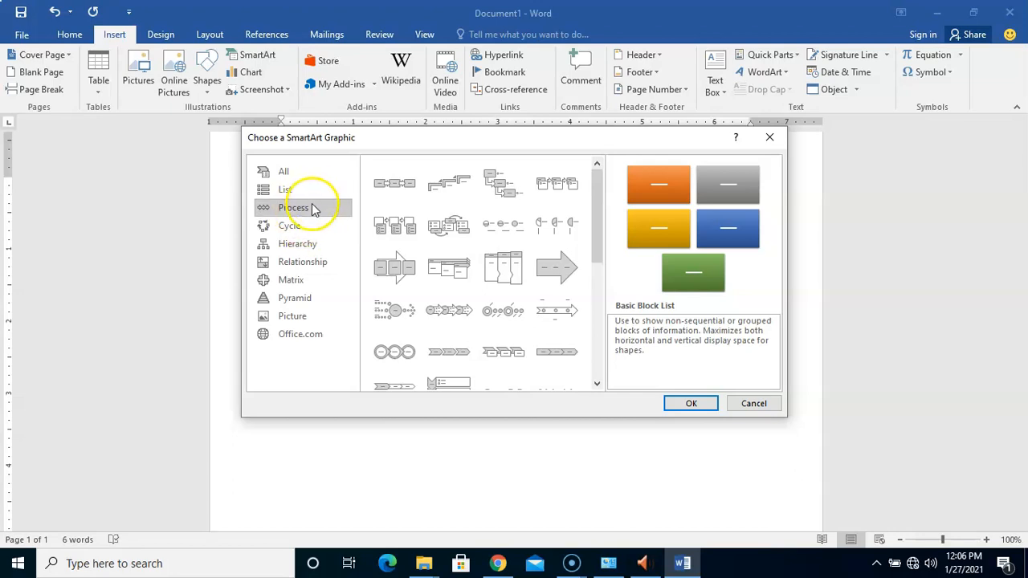
{"action": "left_click", "coordinate": [302, 196]}
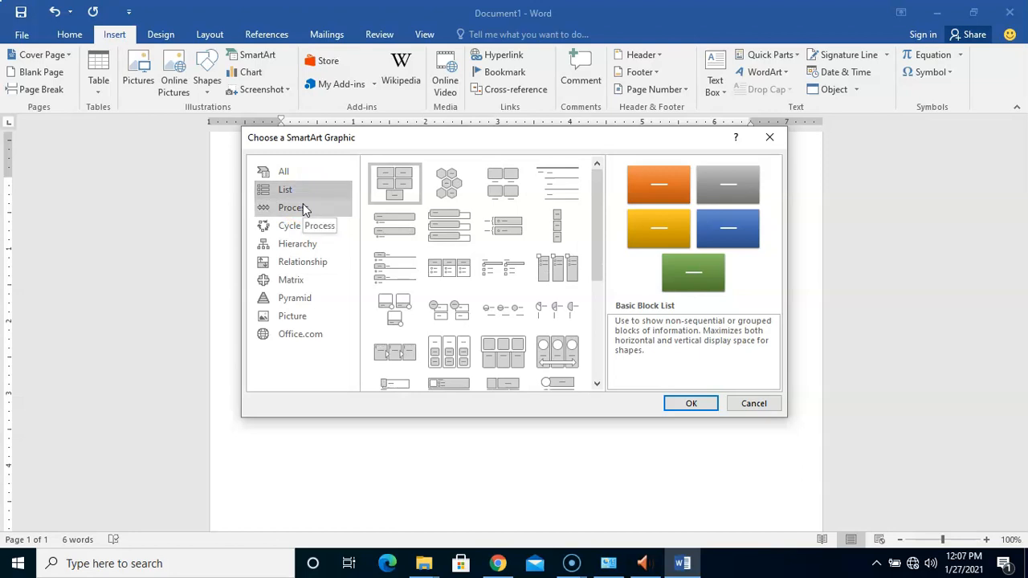
- Insert a Circle Arrow Process SmartArt graphic from the Process category and select its whole frame
{"action": "left_click", "coordinate": [306, 214]}
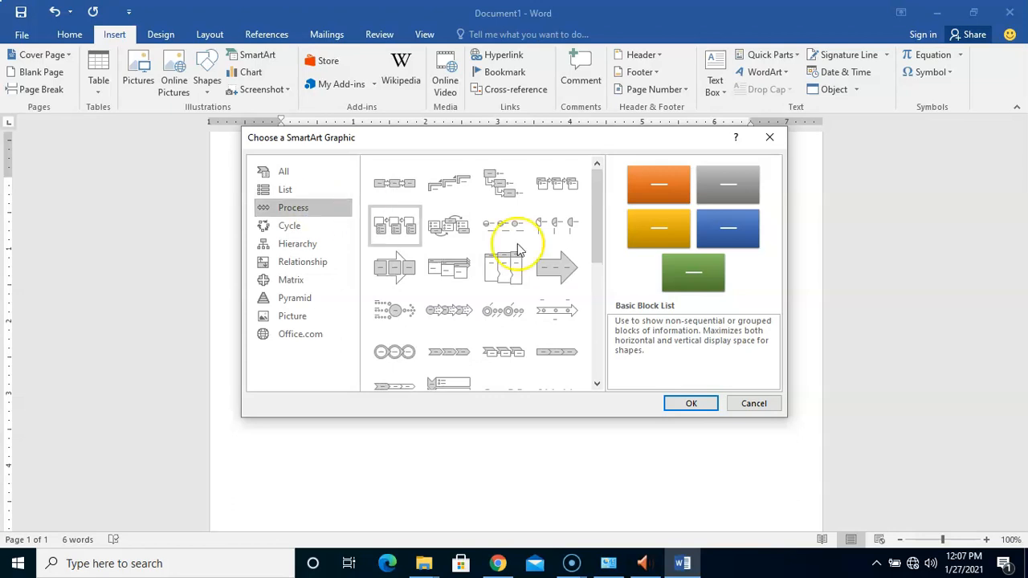
{"action": "left_click_drag", "start_coordinate": [598, 237], "coordinate": [587, 302]}
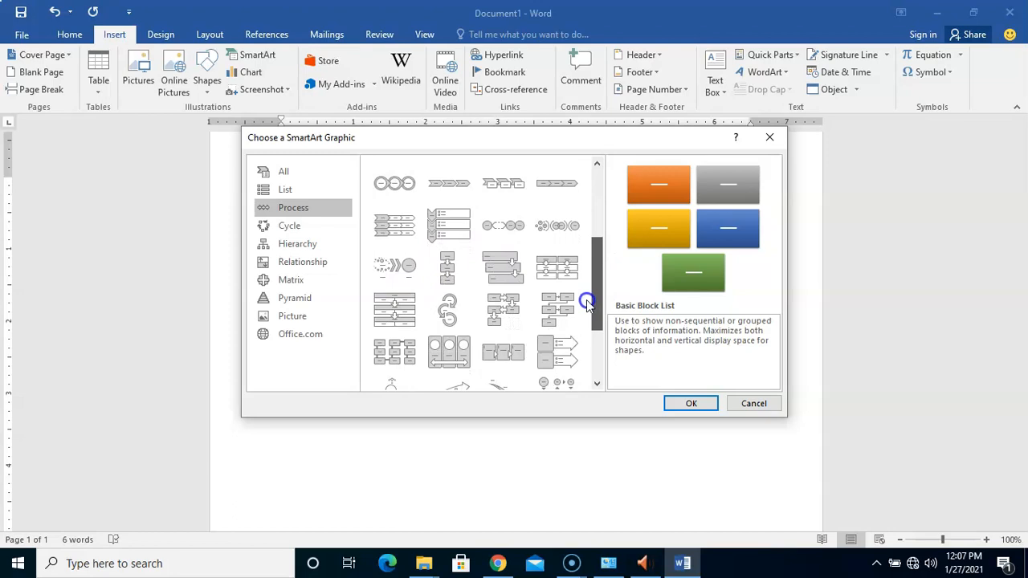
{"action": "left_click", "coordinate": [448, 314]}
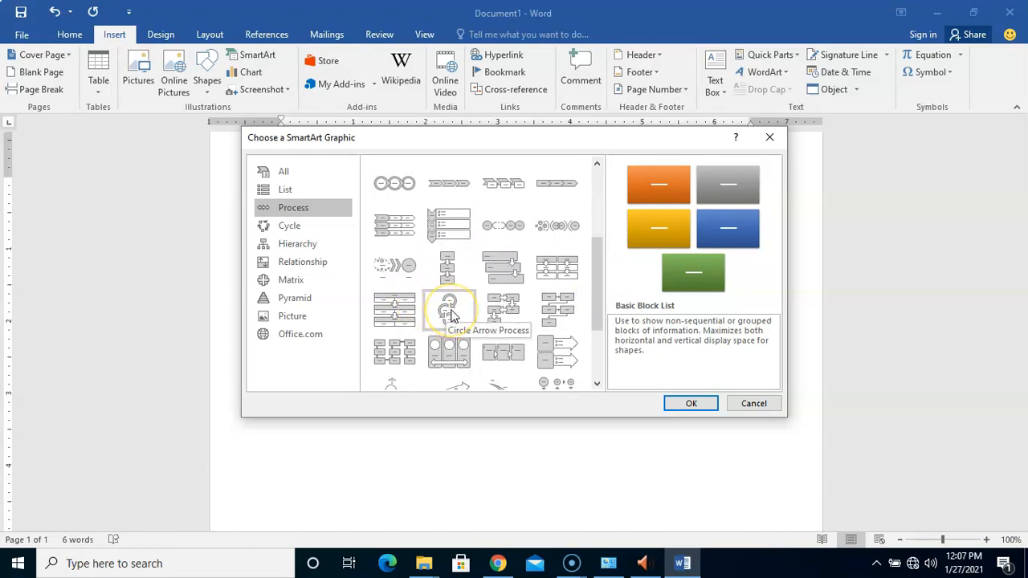
{"action": "left_click", "coordinate": [451, 314]}
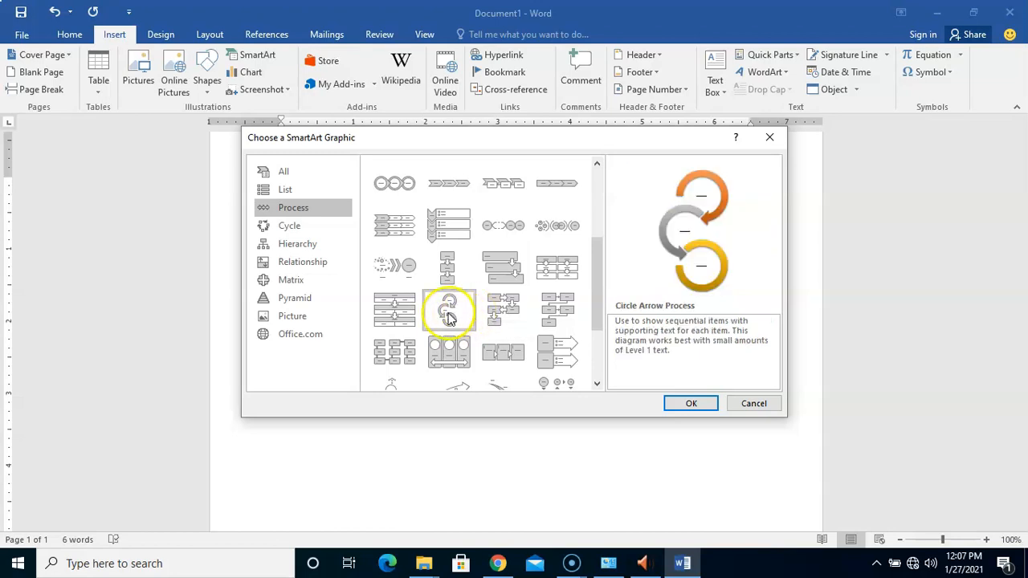
{"action": "left_click", "coordinate": [688, 403]}
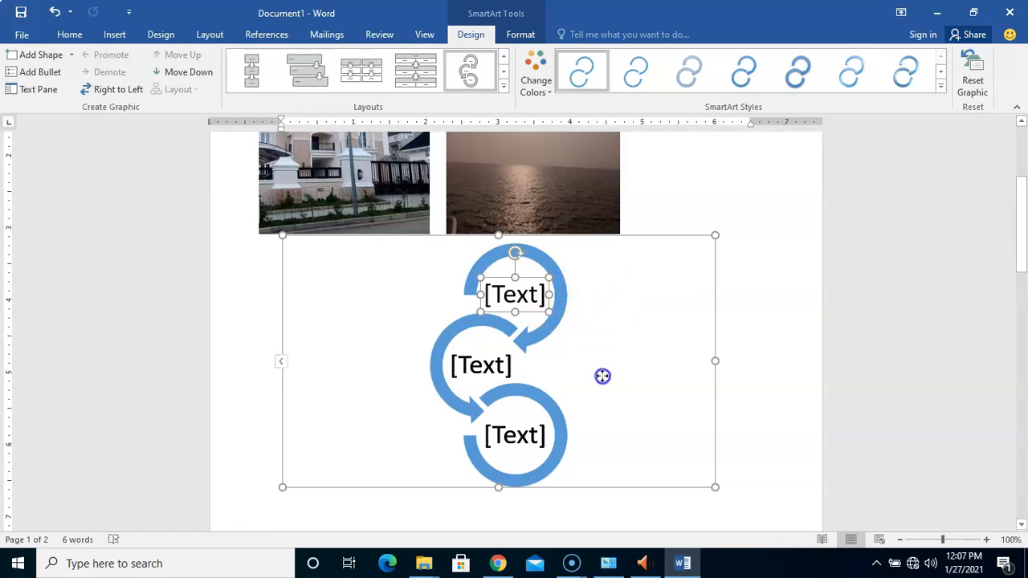
{"action": "left_click", "coordinate": [603, 375]}
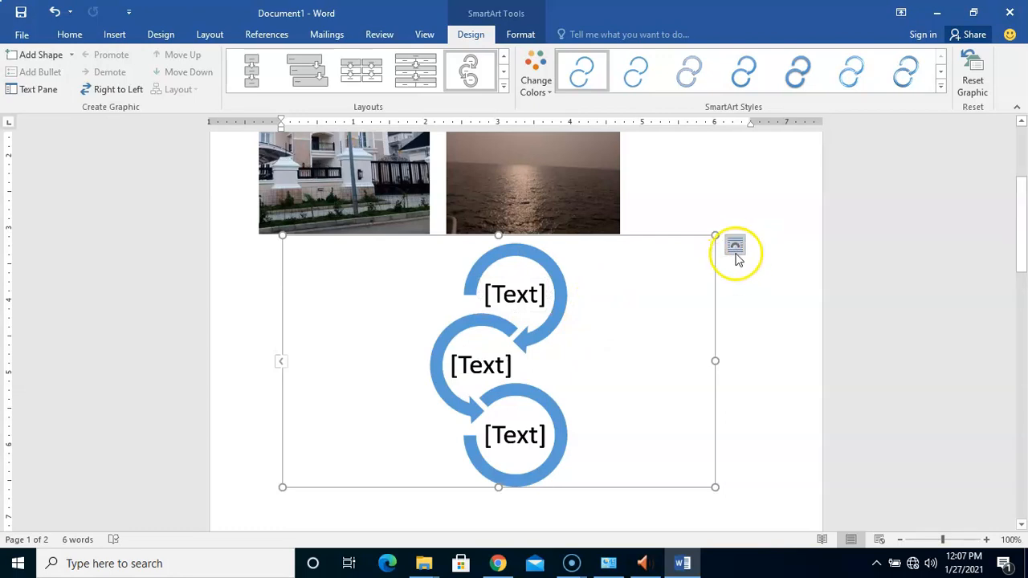
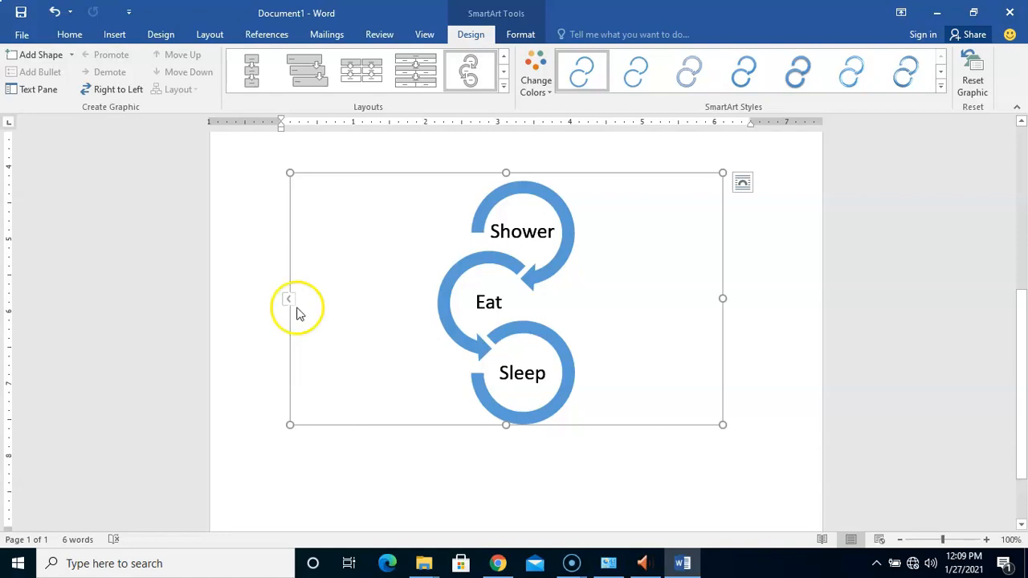
- Open the SmartArt graphic's text pane, delete part of the first item and retype it as Shower
{"action": "left_click", "coordinate": [292, 302]}
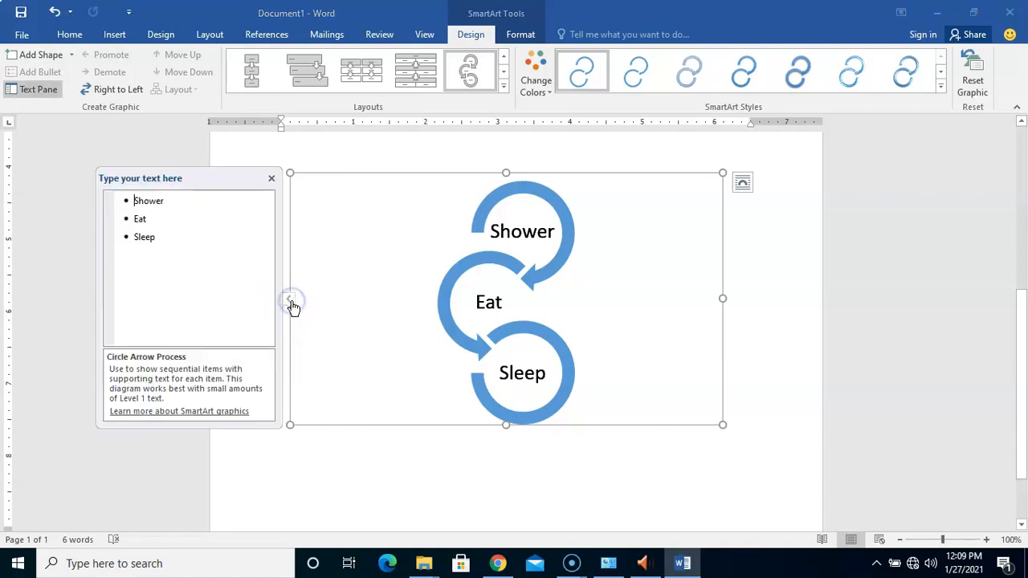
{"action": "left_click", "coordinate": [166, 202]}
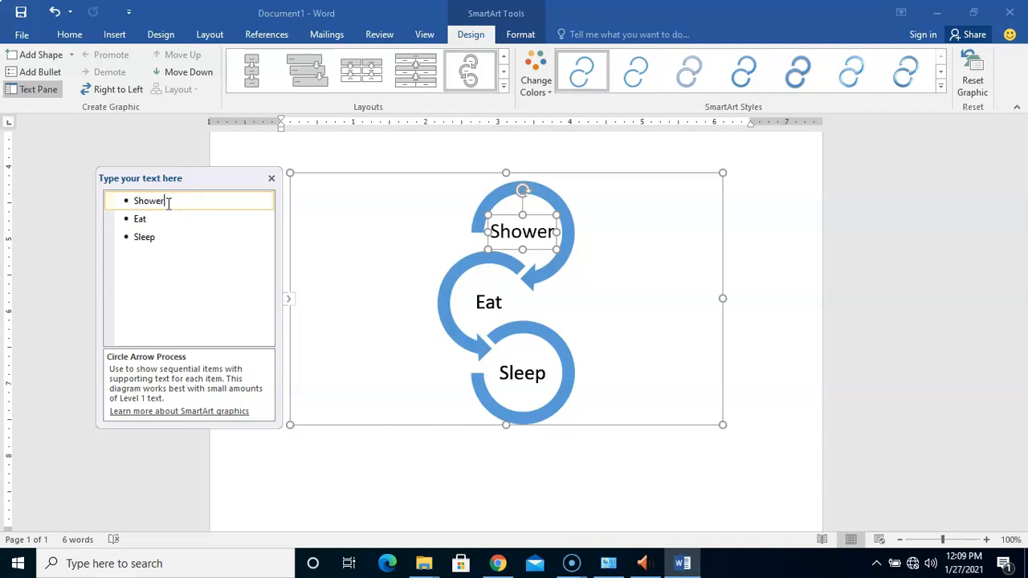
{"action": "key", "text": "BackSpace"}
{"action": "key", "text": "BackSpace"}
{"action": "key", "text": "BackSpace"}
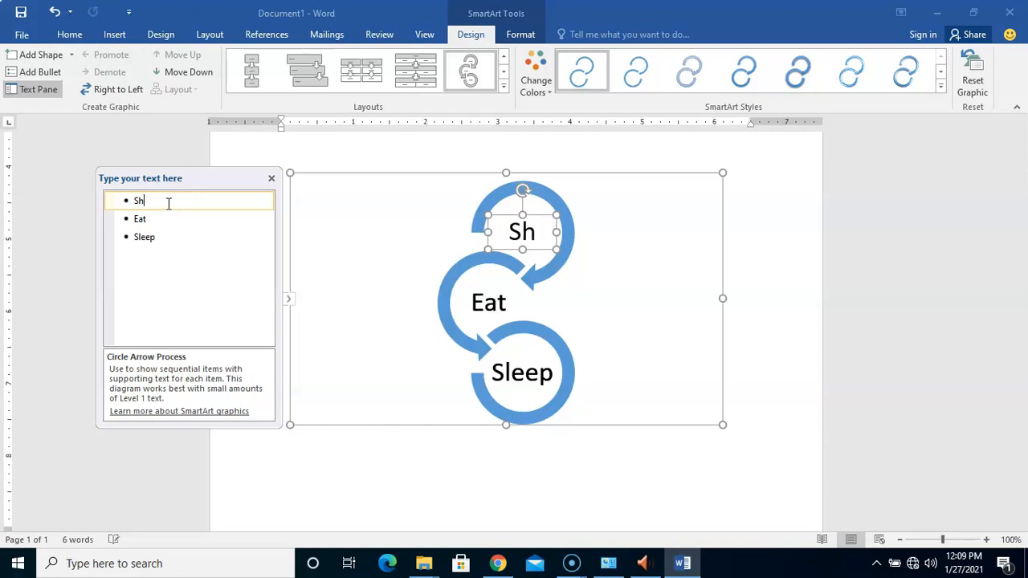
{"action": "type", "text": "Bath"}
{"action": "key", "text": "BackSpace"}
{"action": "key", "text": "BackSpace"}
{"action": "key", "text": "BackSpace"}
{"action": "type", "text": "Shower"}
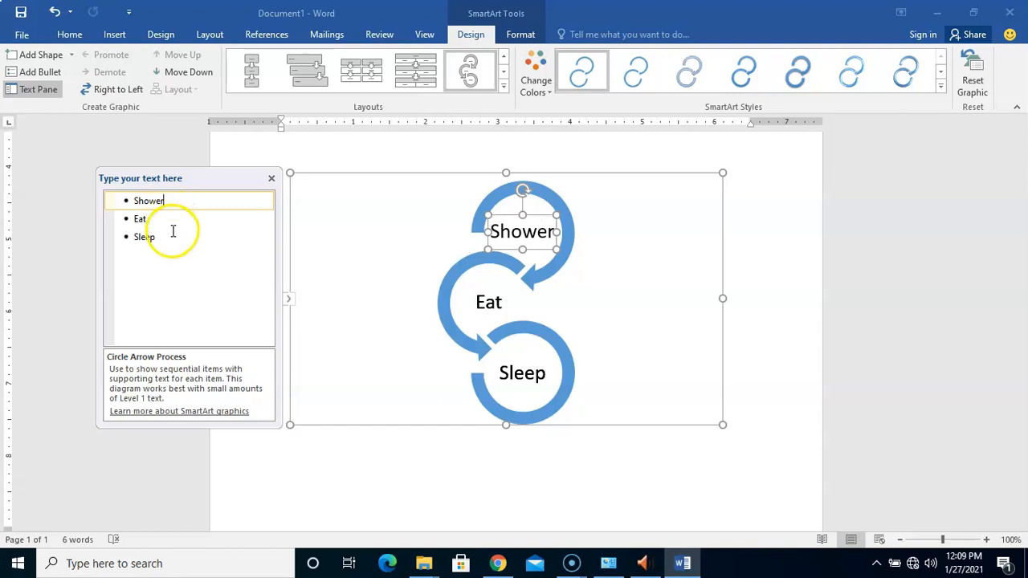
- Place the text cursor in the Sleep item of the SmartArt graphic and close the text pane
{"action": "left_click", "coordinate": [171, 233]}
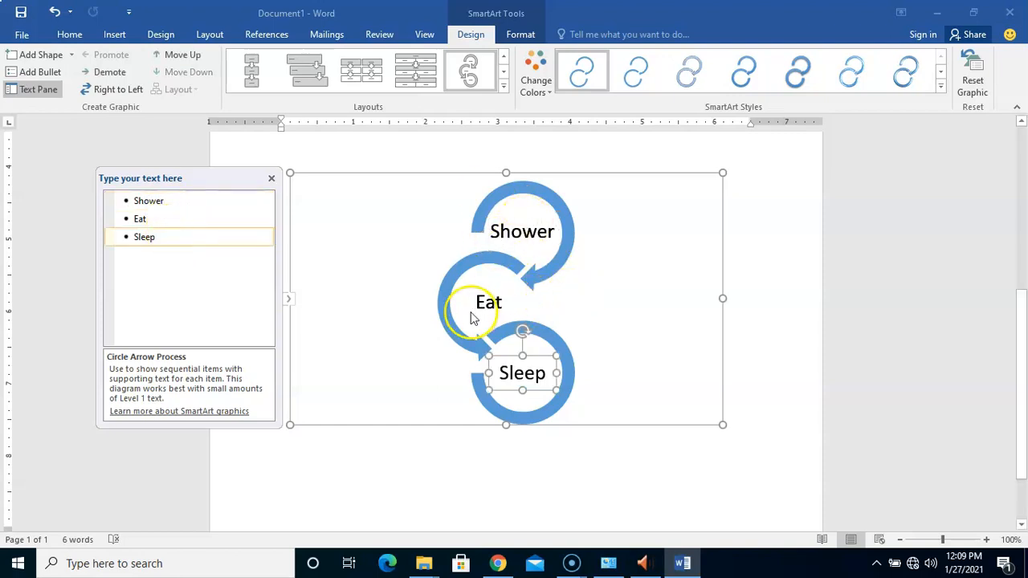
{"action": "left_click", "coordinate": [291, 304]}
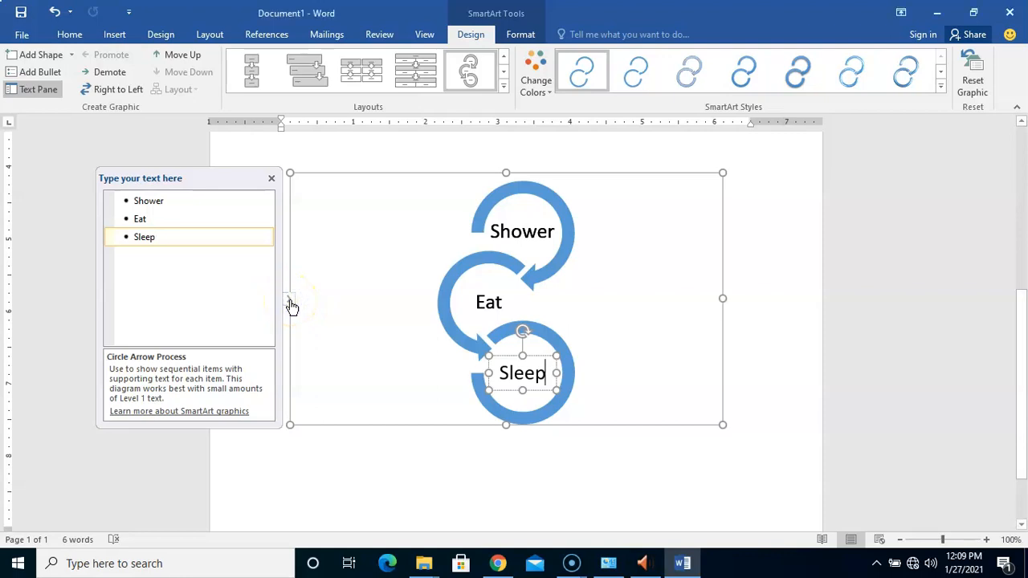
{"action": "left_click", "coordinate": [290, 302]}
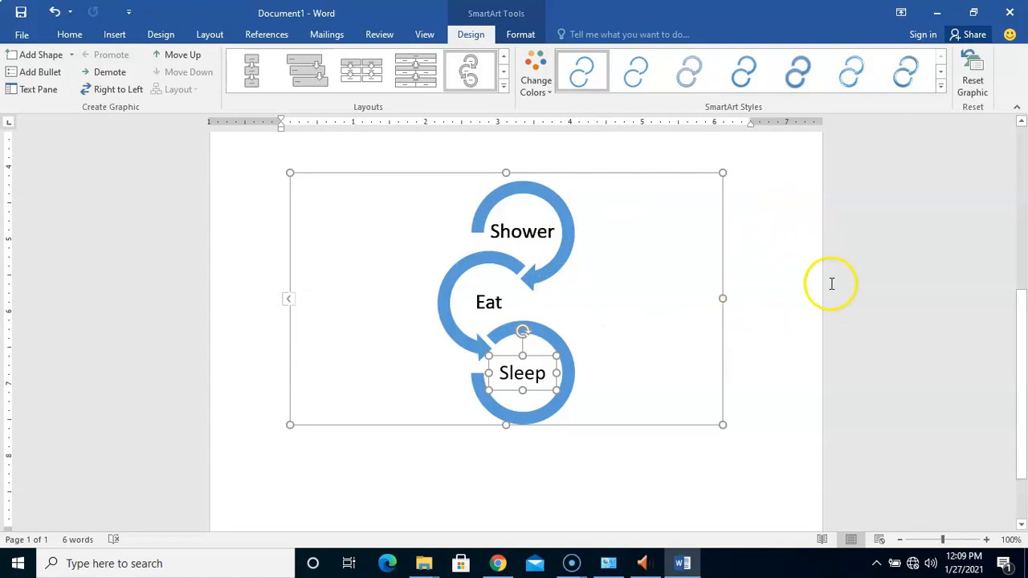
- Deselect the SmartArt graphic, try Remove Background on the house picture and discard all its changes
{"action": "left_click_drag", "start_coordinate": [1019, 358], "coordinate": [1018, 231]}
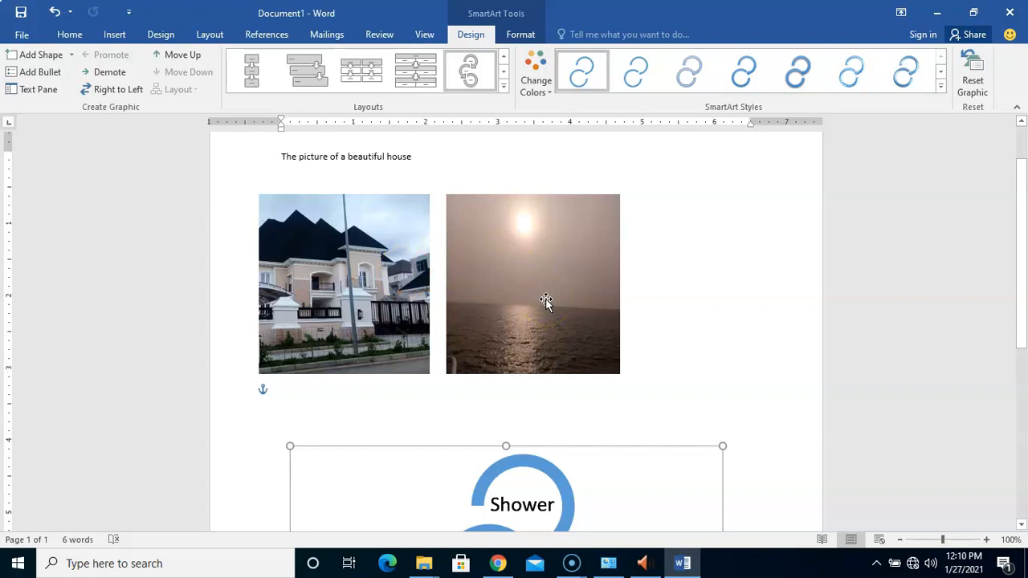
{"action": "mouse_move", "coordinate": [1023, 272]}
{"action": "left_mouse_down"}
{"action": "mouse_move", "coordinate": [1023, 347]}
{"action": "mouse_move", "coordinate": [1022, 275]}
{"action": "left_mouse_up"}
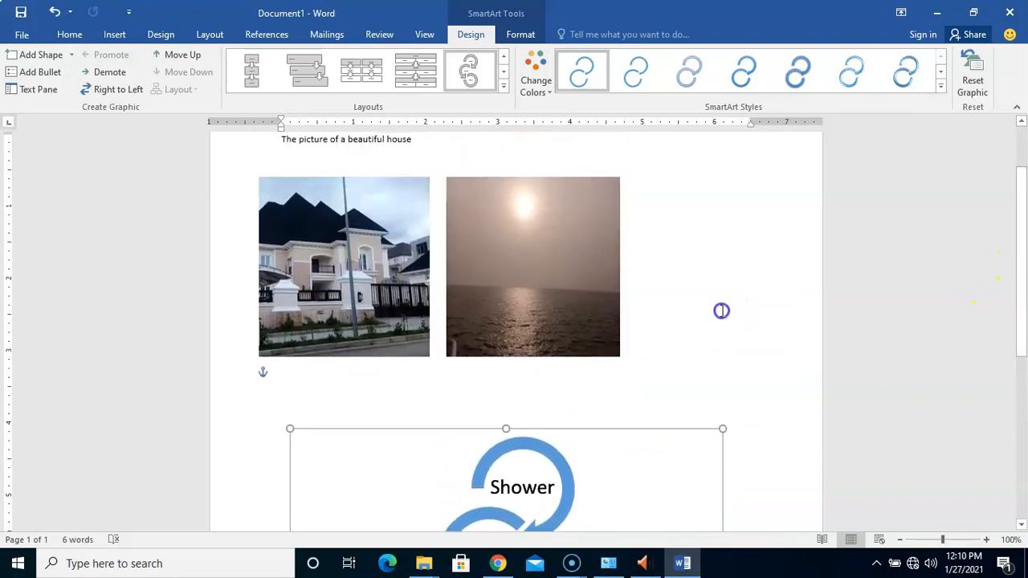
{"action": "left_click", "coordinate": [721, 311]}
{"action": "left_click_drag", "start_coordinate": [1023, 253], "coordinate": [1019, 197]}
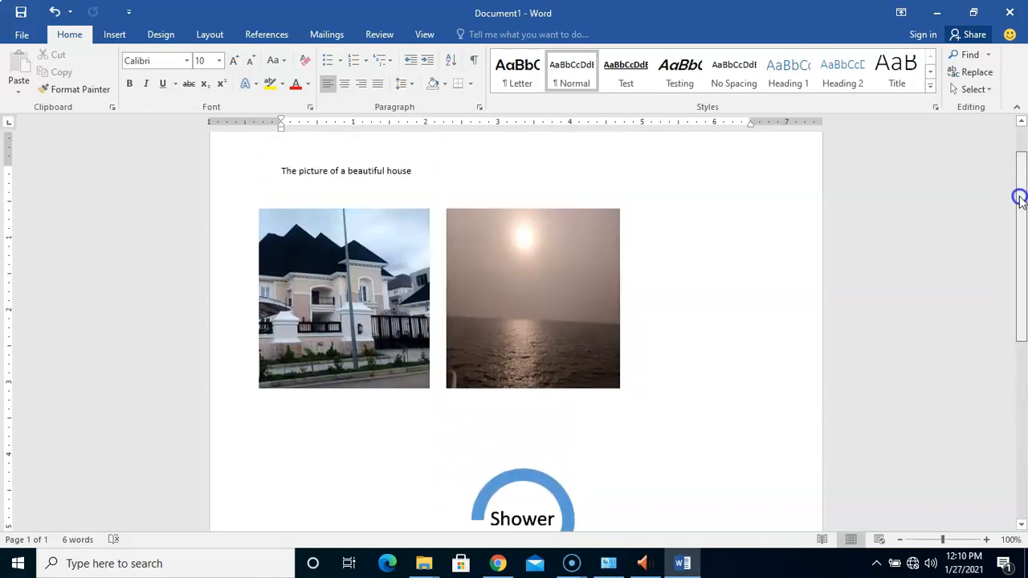
{"action": "left_click", "coordinate": [364, 277]}
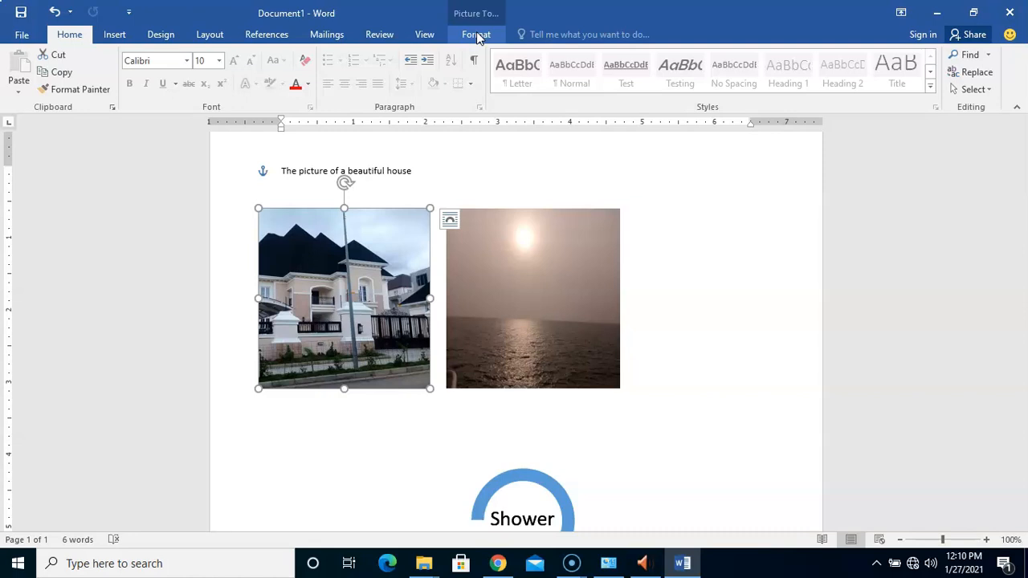
{"action": "left_click", "coordinate": [476, 34]}
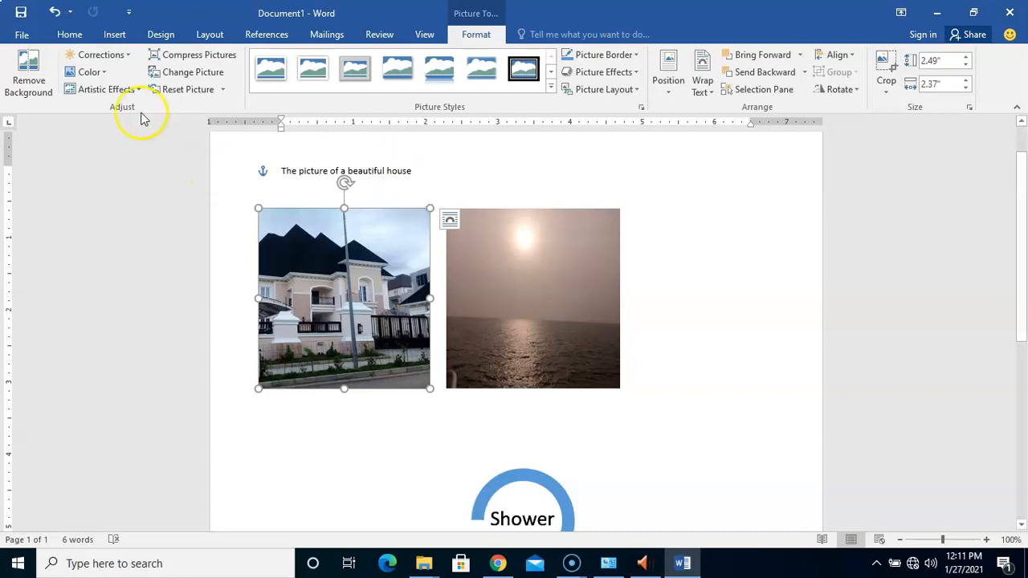
{"action": "left_click", "coordinate": [28, 87]}
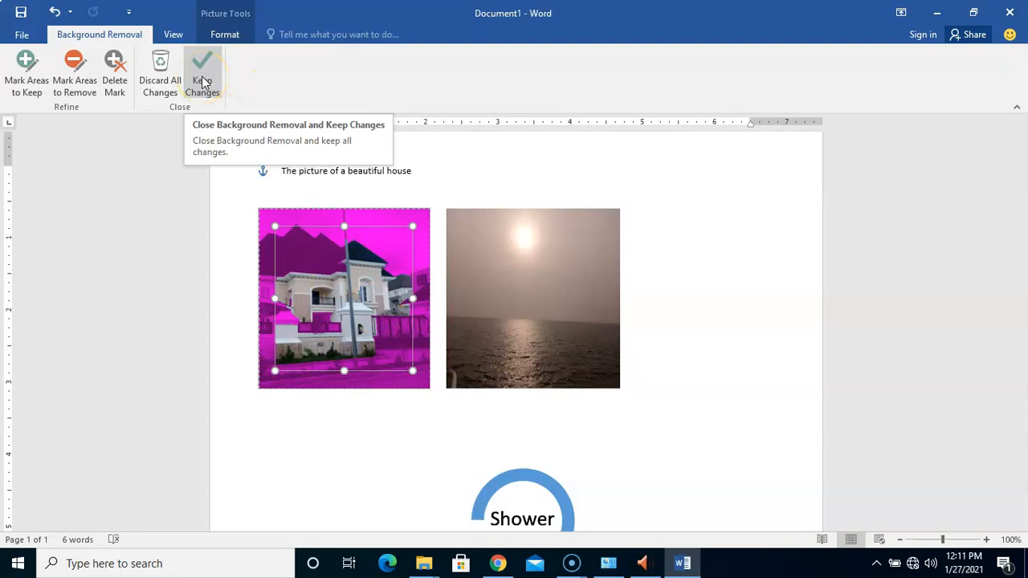
{"action": "left_click", "coordinate": [161, 86]}
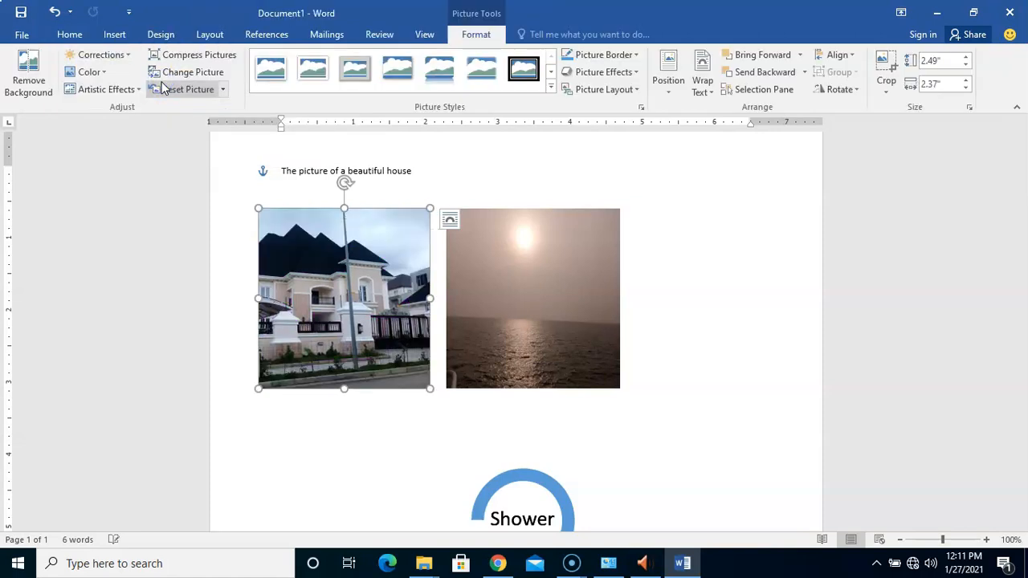
- Examine the sharpen/soften and brightness/contrast corrections offered for the house picture, applying none
{"action": "left_click", "coordinate": [371, 252]}
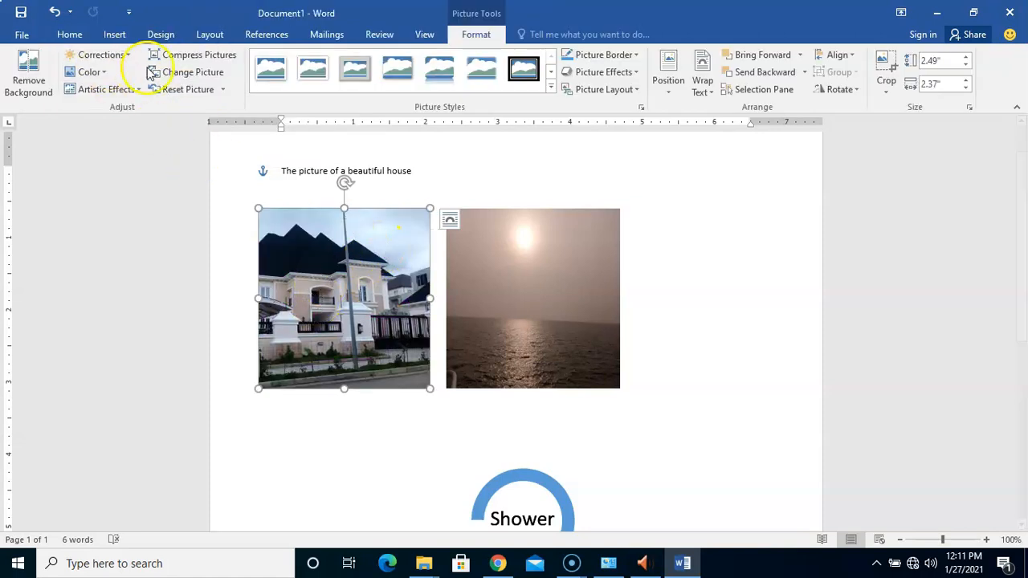
{"action": "left_click", "coordinate": [128, 57]}
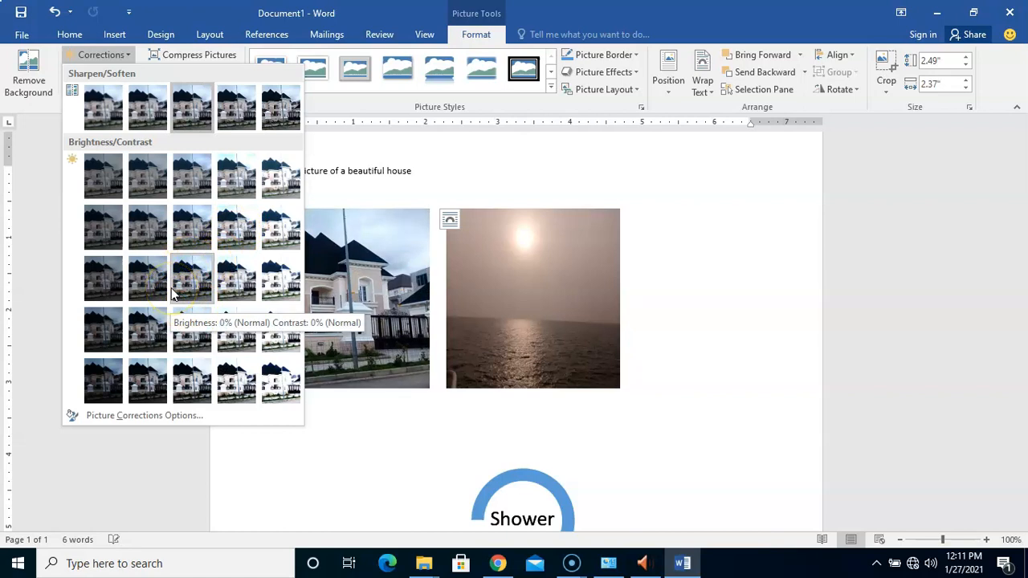
{"action": "left_click", "coordinate": [530, 177]}
- Move the sunset picture toward the page's right edge and place the house picture directly to its left
{"action": "left_click_drag", "start_coordinate": [525, 261], "coordinate": [692, 262]}
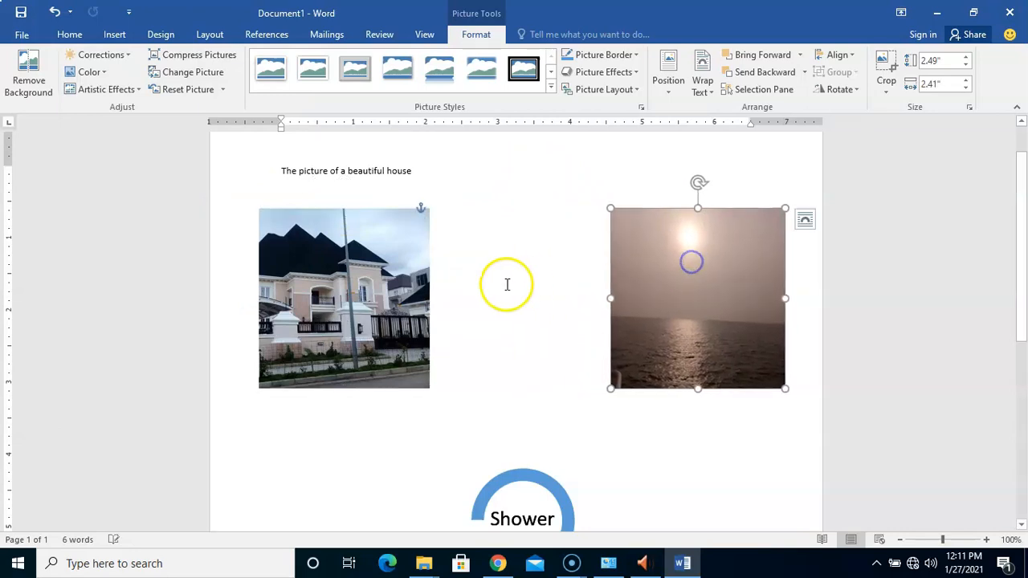
{"action": "left_click_drag", "start_coordinate": [409, 279], "coordinate": [573, 284]}
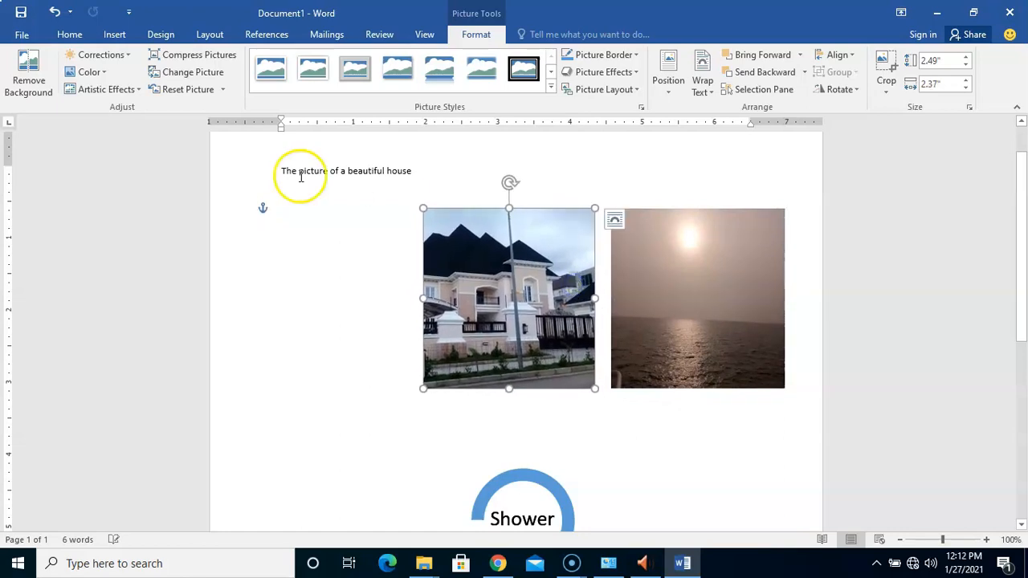
- Open the Picture Corrections options for the house picture and lower its sharpness to -8%
{"action": "left_click", "coordinate": [120, 55]}
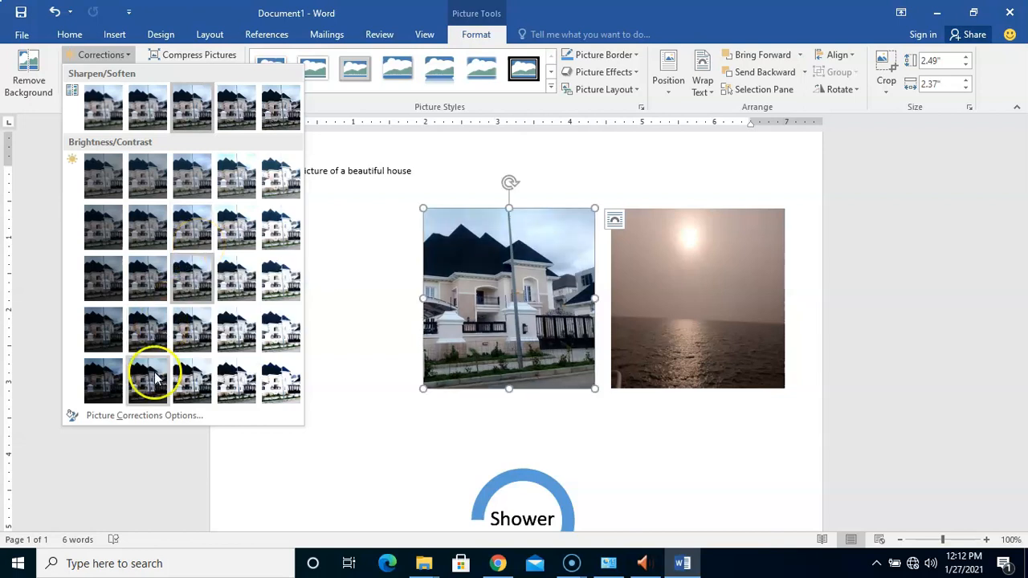
{"action": "left_click", "coordinate": [133, 417]}
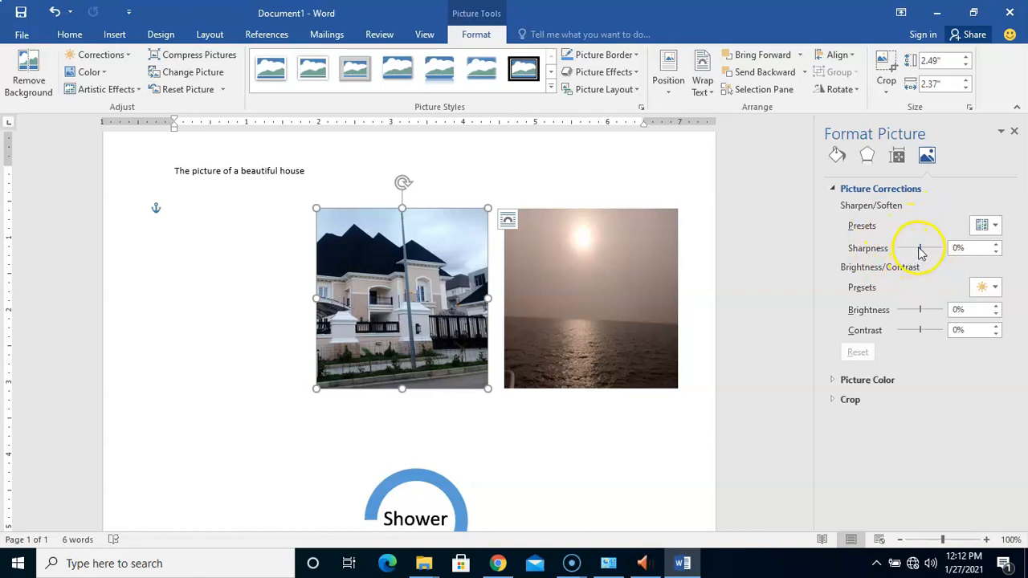
{"action": "mouse_move", "coordinate": [921, 248]}
{"action": "left_mouse_down"}
{"action": "mouse_move", "coordinate": [946, 252]}
{"action": "mouse_move", "coordinate": [923, 254]}
{"action": "mouse_move", "coordinate": [921, 265]}
{"action": "left_mouse_up"}
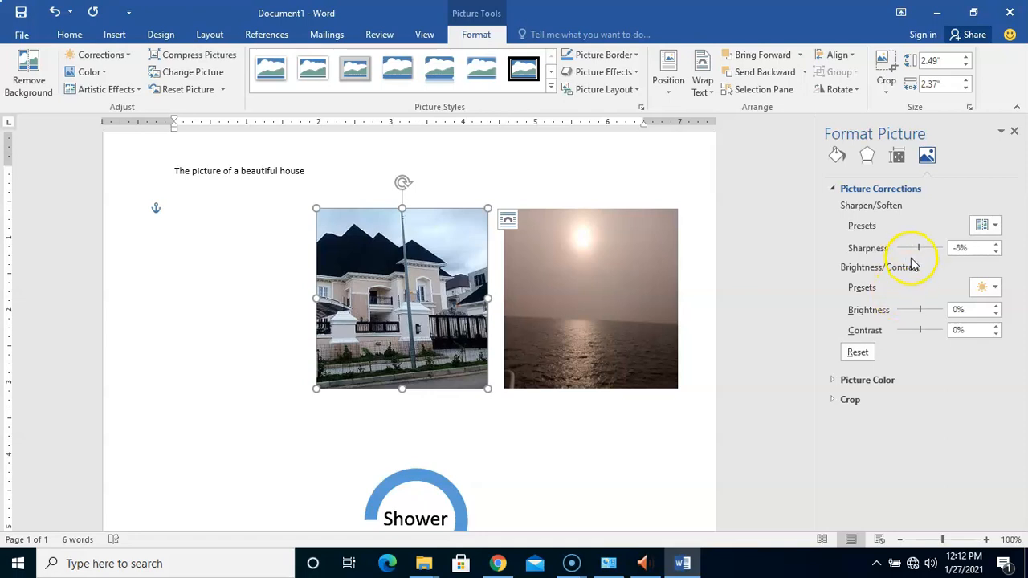
- Set the house picture's sharpness back to 0%
{"action": "left_click", "coordinate": [969, 249]}
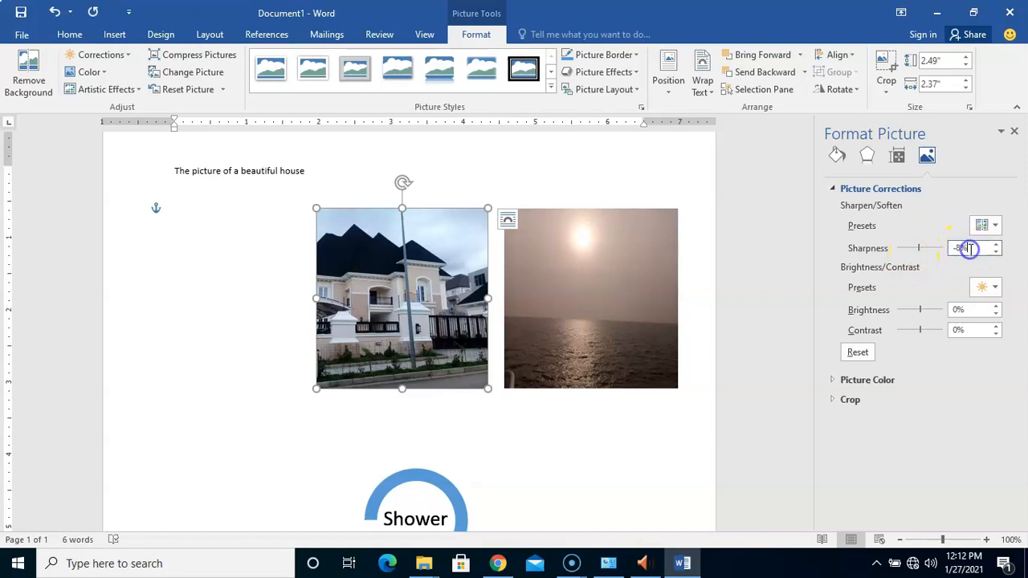
{"action": "left_click", "coordinate": [996, 245]}
{"action": "left_click", "coordinate": [996, 245]}
{"action": "left_click", "coordinate": [995, 245]}
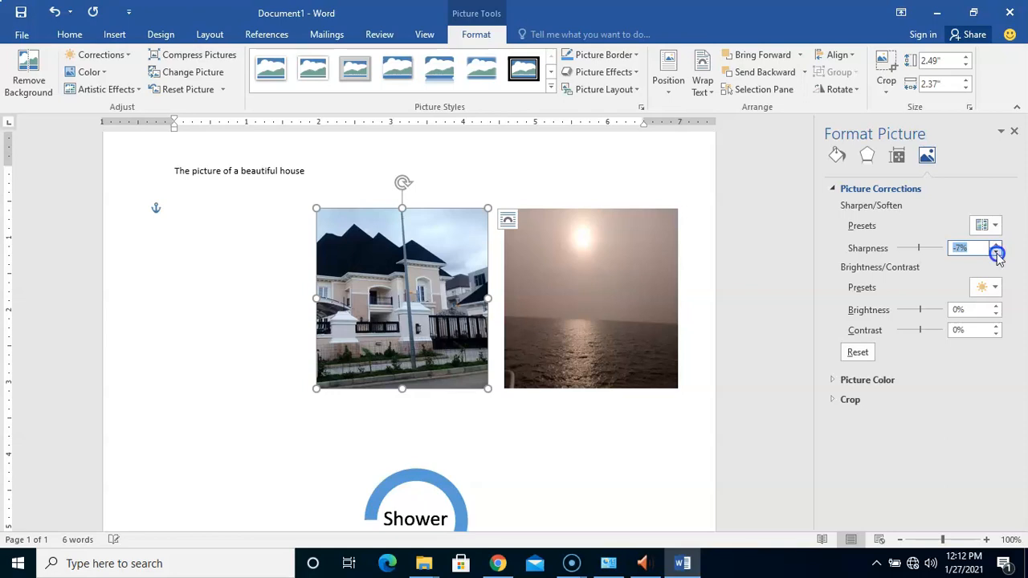
{"action": "left_click", "coordinate": [996, 253]}
{"action": "left_click", "coordinate": [995, 253]}
{"action": "left_click", "coordinate": [995, 245]}
{"action": "left_click", "coordinate": [996, 245]}
{"action": "left_click", "coordinate": [996, 245]}
{"action": "left_click", "coordinate": [996, 245]}
{"action": "left_click", "coordinate": [996, 245]}
{"action": "left_click", "coordinate": [995, 245]}
{"action": "left_click", "coordinate": [996, 245]}
{"action": "left_click", "coordinate": [995, 245]}
{"action": "left_click", "coordinate": [995, 245]}
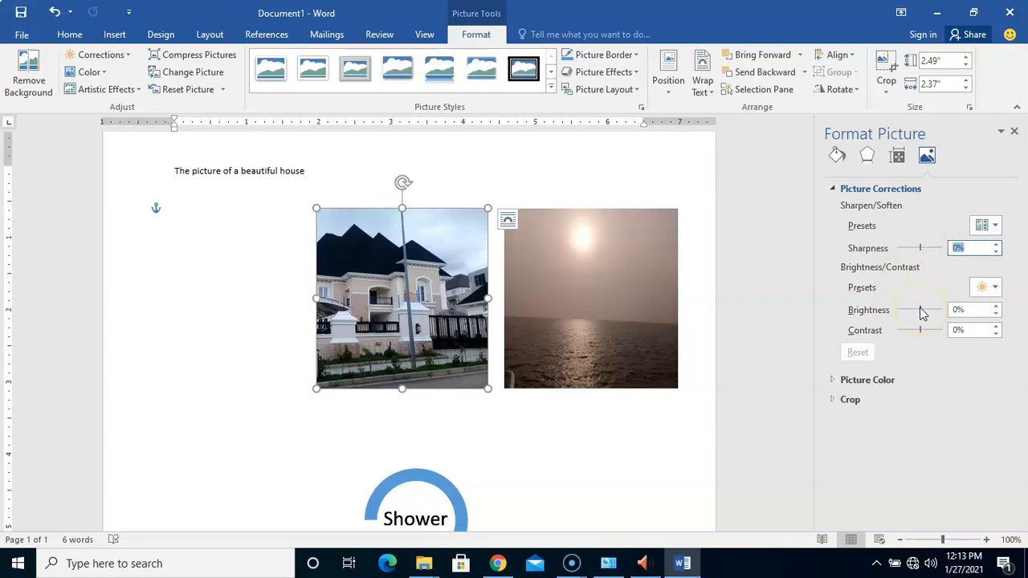
- Raise the house picture's brightness to 17%
{"action": "left_click", "coordinate": [996, 306]}
{"action": "left_click", "coordinate": [996, 306]}
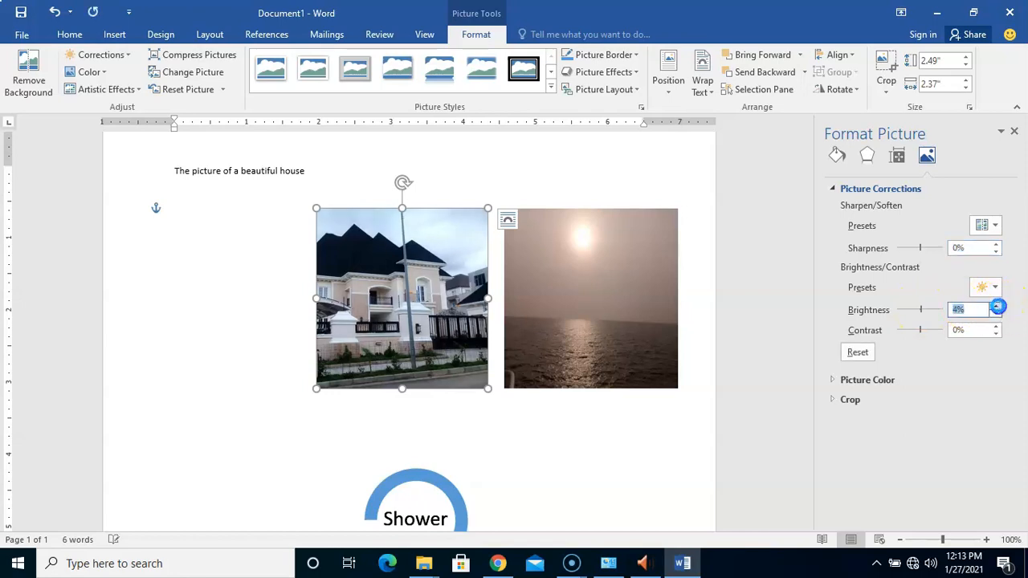
{"action": "left_click", "coordinate": [996, 306]}
{"action": "left_click", "coordinate": [996, 306]}
{"action": "left_click", "coordinate": [997, 307]}
{"action": "left_click", "coordinate": [996, 306]}
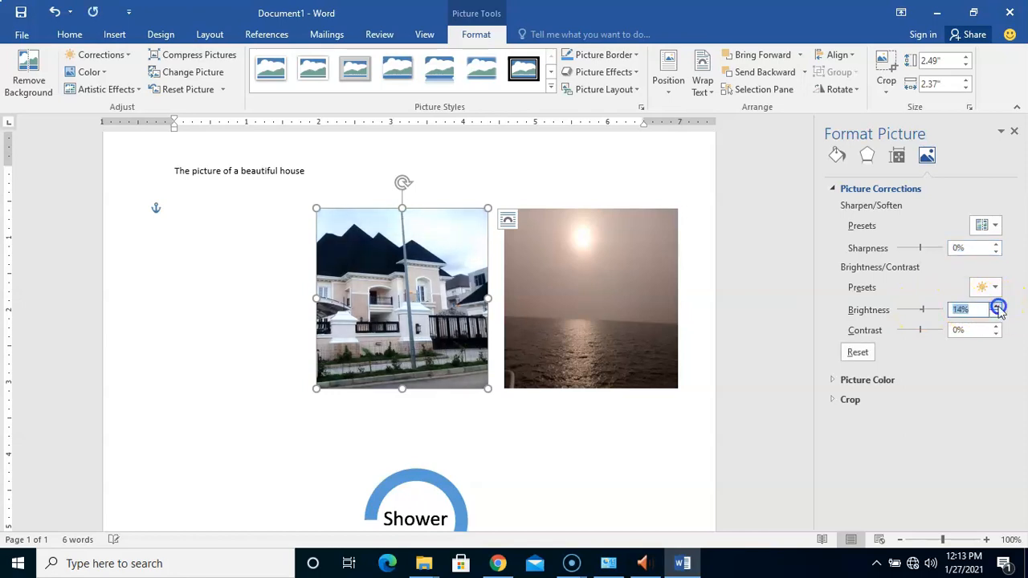
{"action": "left_click", "coordinate": [996, 307]}
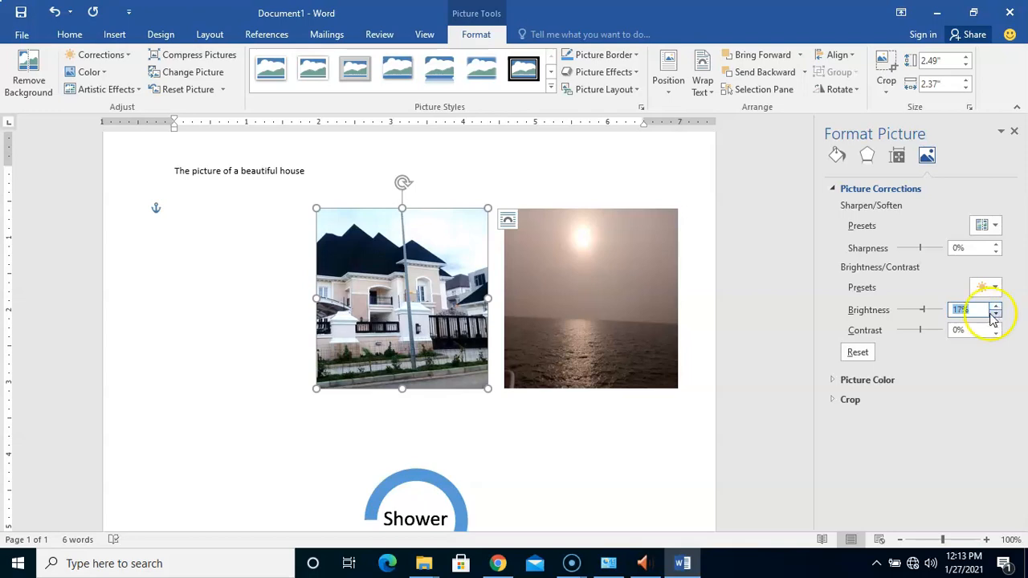
- Set the house picture's brightness back to 0%
{"action": "left_click", "coordinate": [983, 312]}
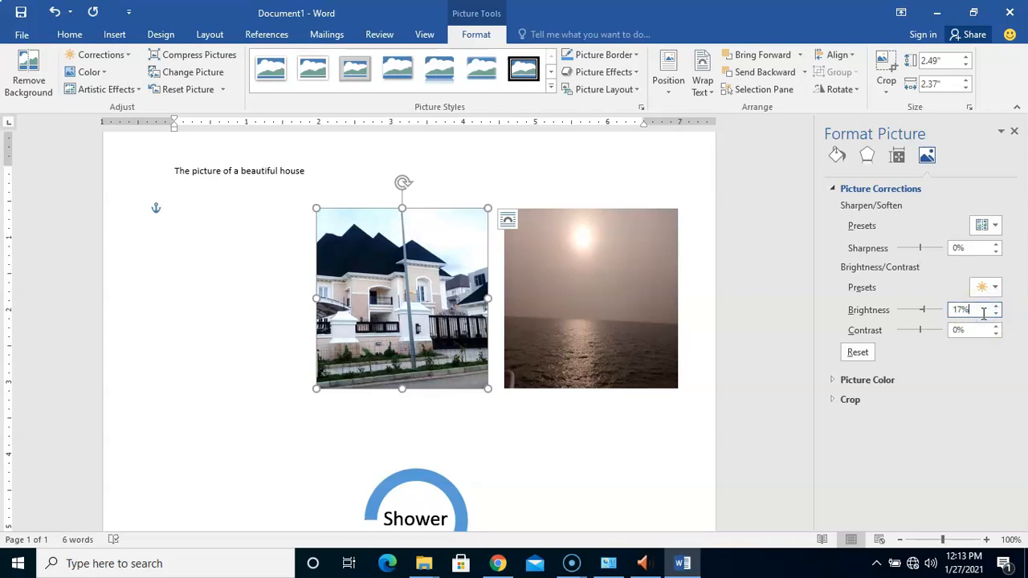
{"action": "key", "text": "BackSpace"}
{"action": "key", "text": "BackSpace"}
{"action": "key", "text": "BackSpace"}
{"action": "type", "text": "0"}
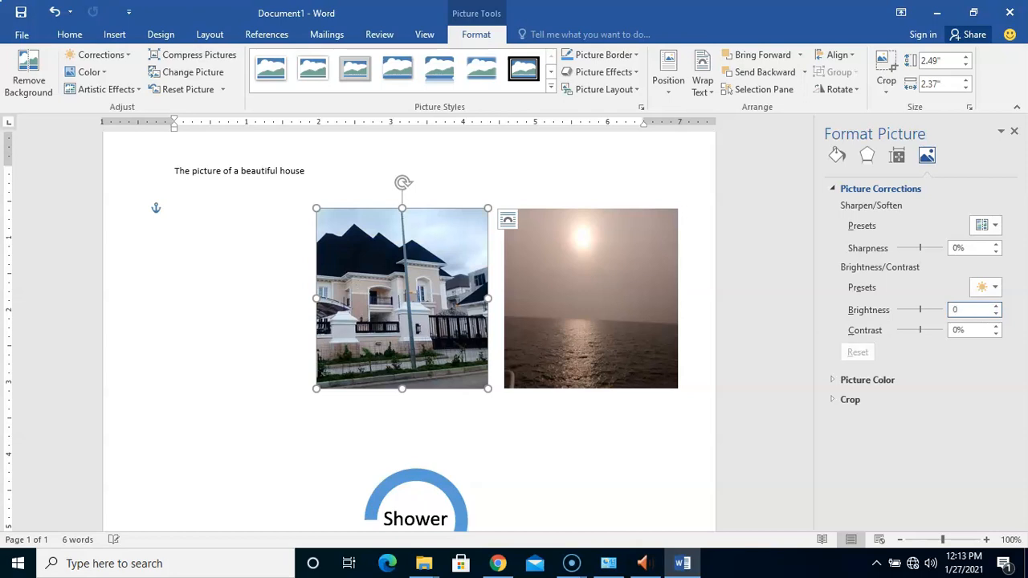
{"action": "left_click", "coordinate": [983, 368]}
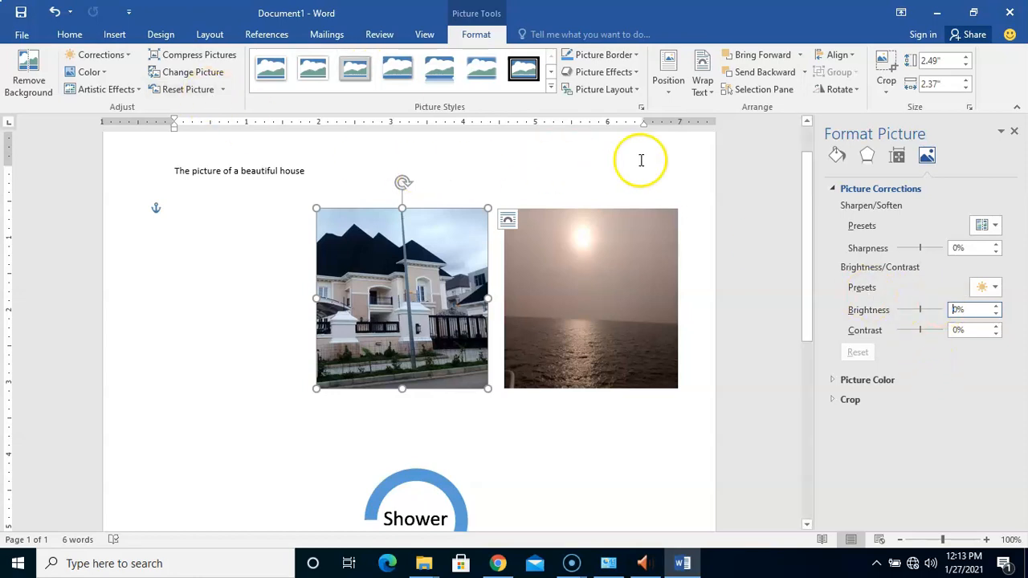
- Apply the 400% color saturation preset to the house picture and reduce its saturation to 98%
{"action": "left_click", "coordinate": [834, 383]}
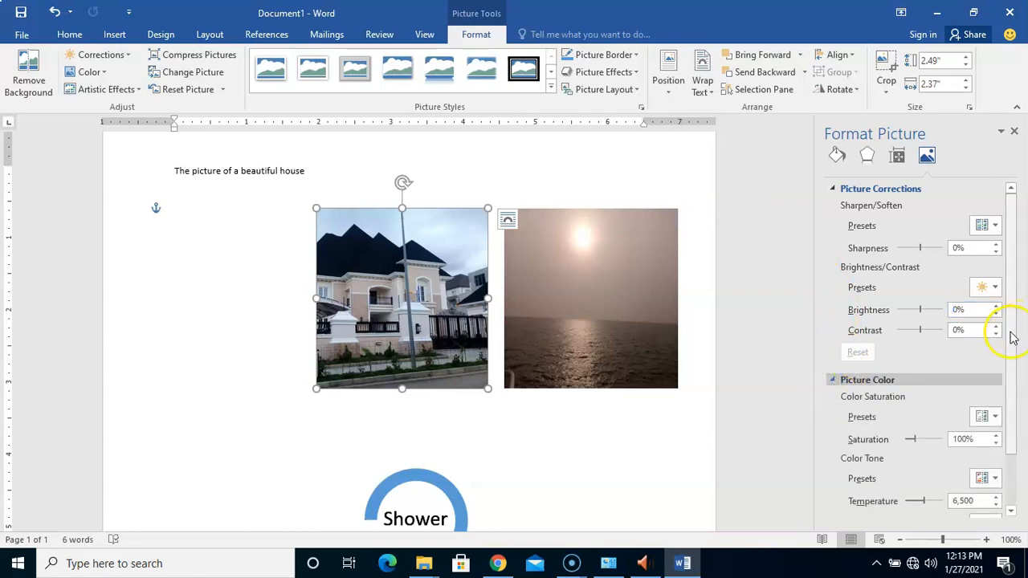
{"action": "left_click_drag", "start_coordinate": [1010, 332], "coordinate": [1010, 388]}
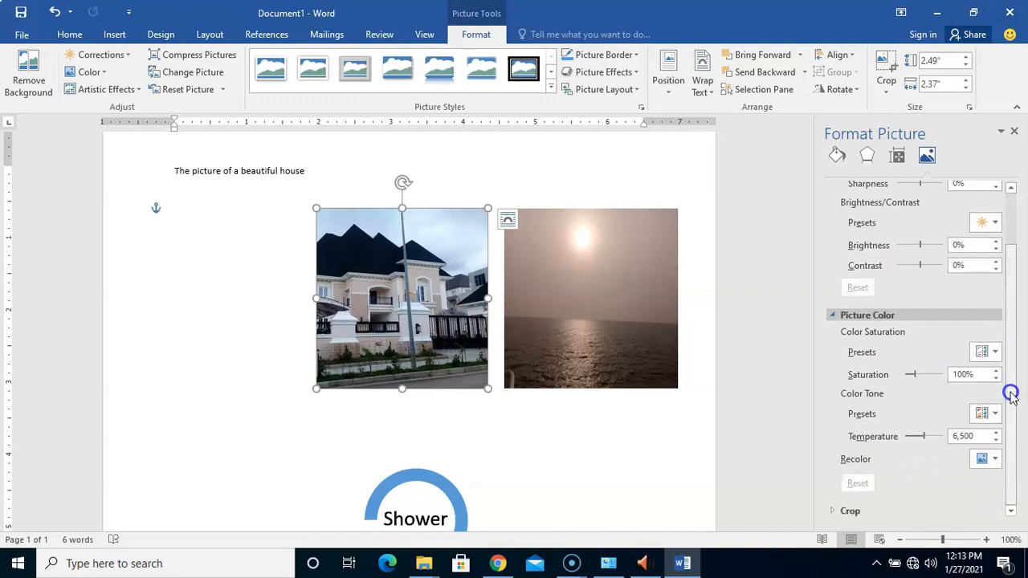
{"action": "left_click", "coordinate": [993, 354]}
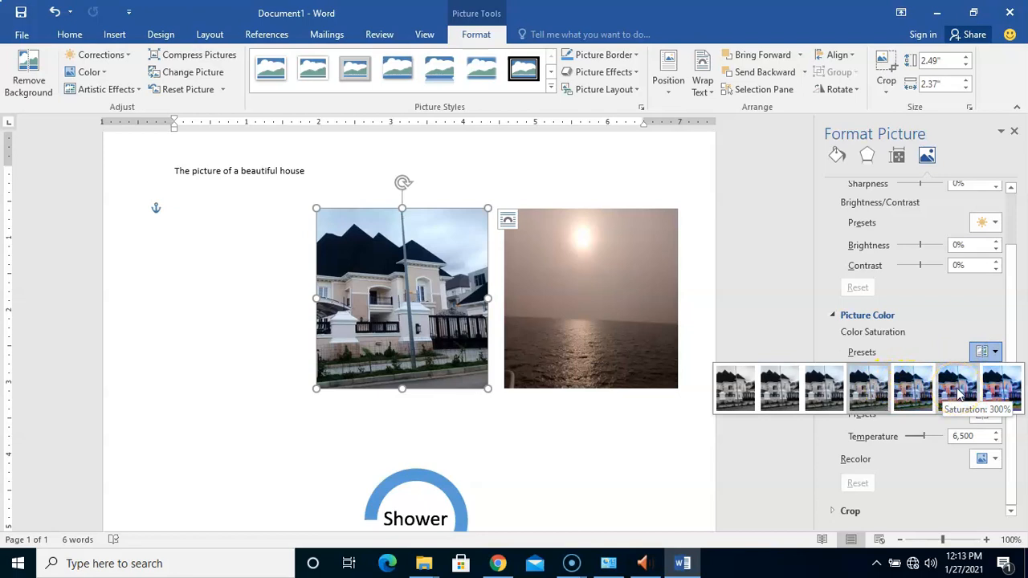
{"action": "left_click", "coordinate": [998, 390]}
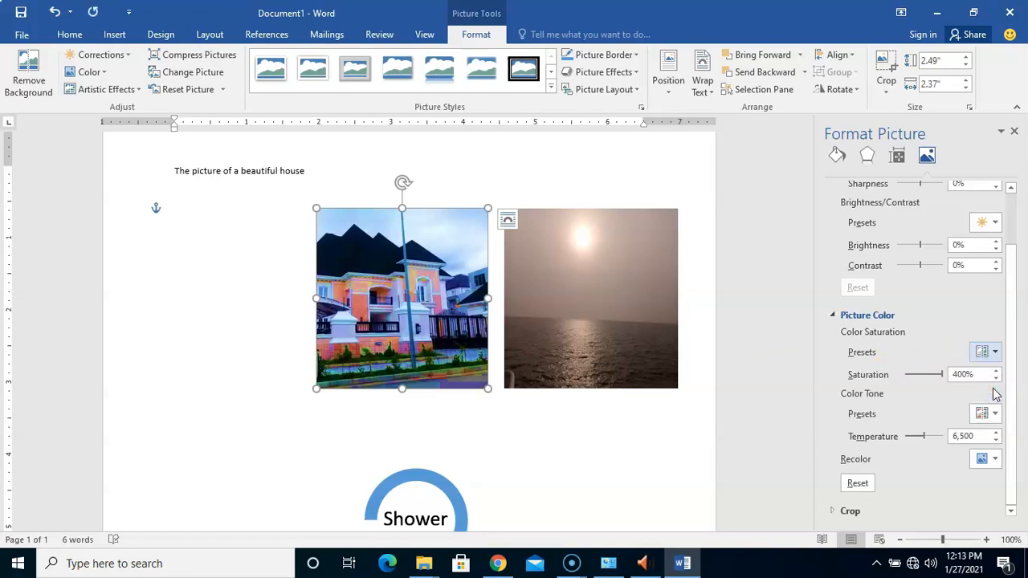
{"action": "left_click_drag", "start_coordinate": [945, 377], "coordinate": [920, 388]}
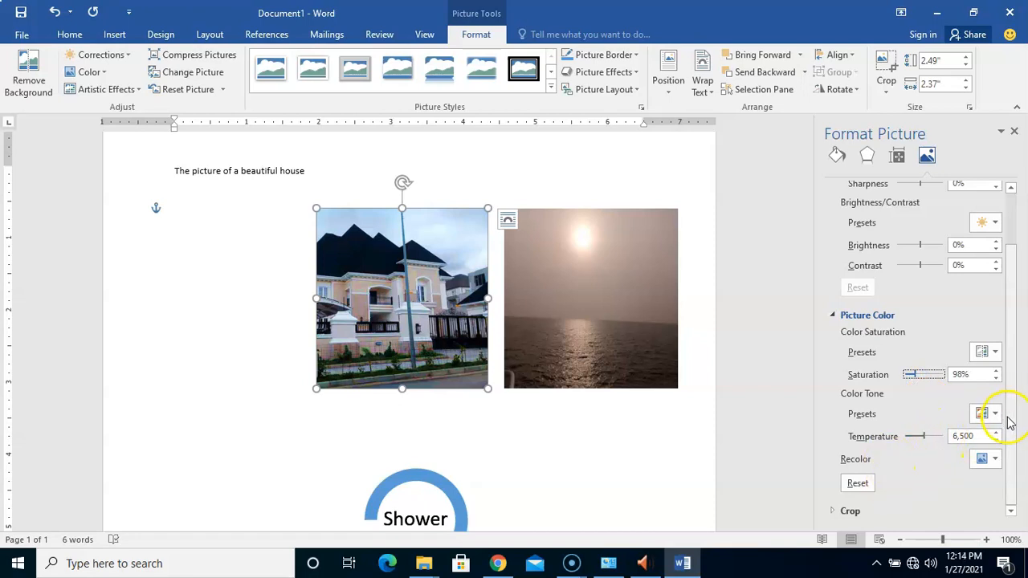
- Expand the crop settings and reduce the house picture's crop width to 1.6"
{"action": "left_click_drag", "start_coordinate": [1014, 419], "coordinate": [1012, 327]}
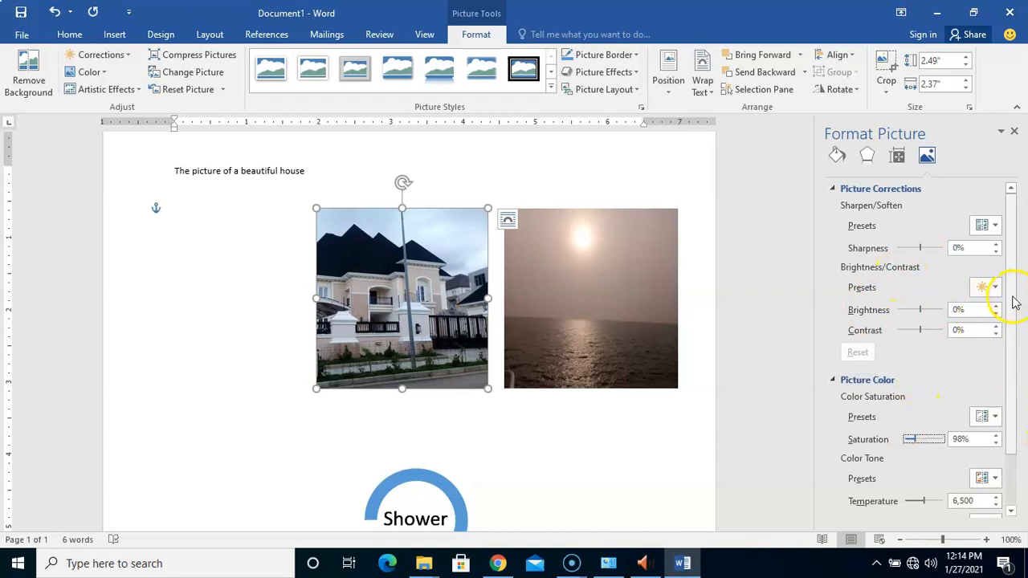
{"action": "scroll", "coordinate": [1003, 361], "scroll_direction": "down", "scroll_amount": 2}
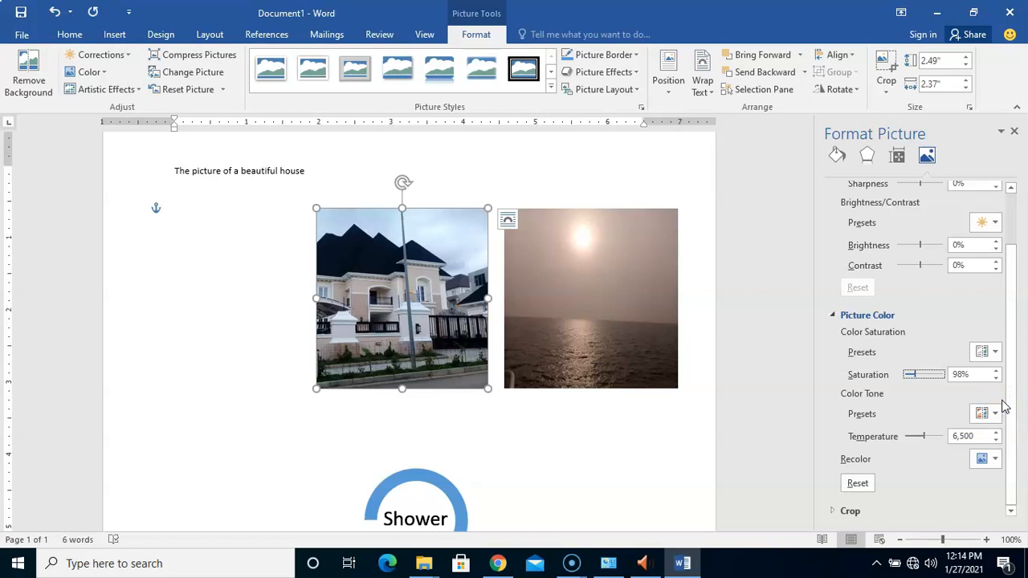
{"action": "left_click", "coordinate": [833, 515]}
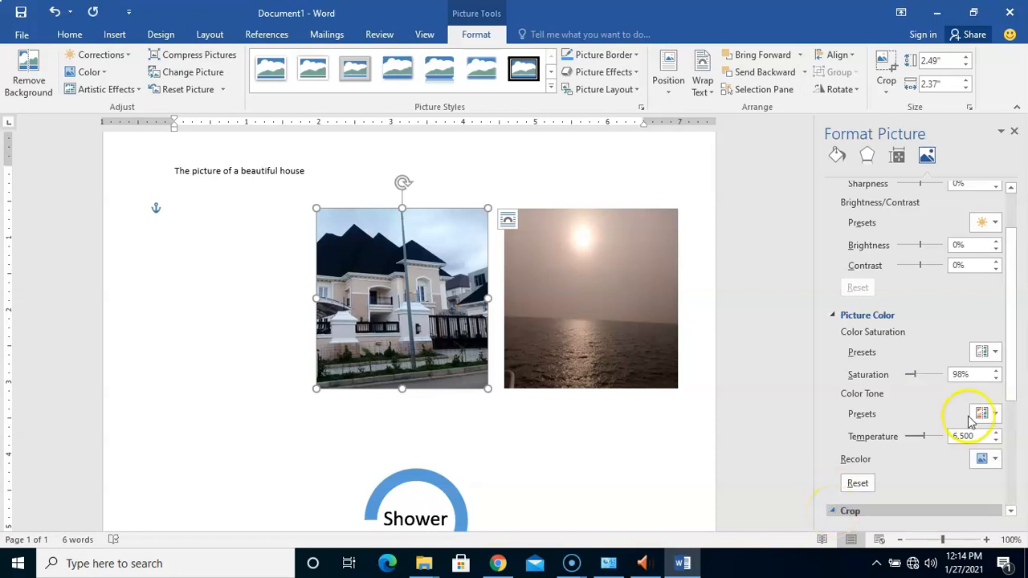
{"action": "left_click_drag", "start_coordinate": [1010, 378], "coordinate": [1012, 484]}
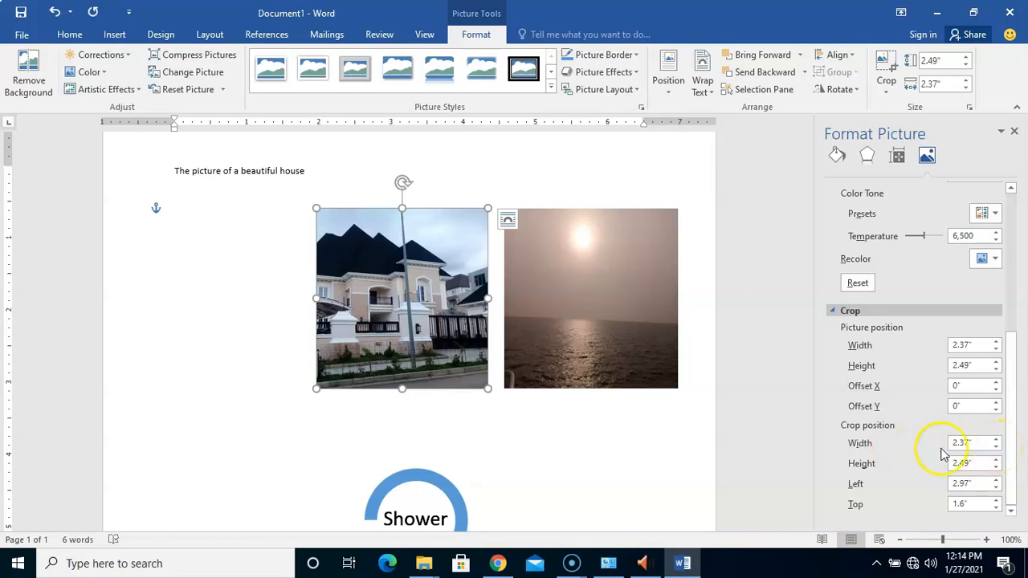
{"action": "left_click", "coordinate": [995, 447]}
{"action": "left_click", "coordinate": [995, 447]}
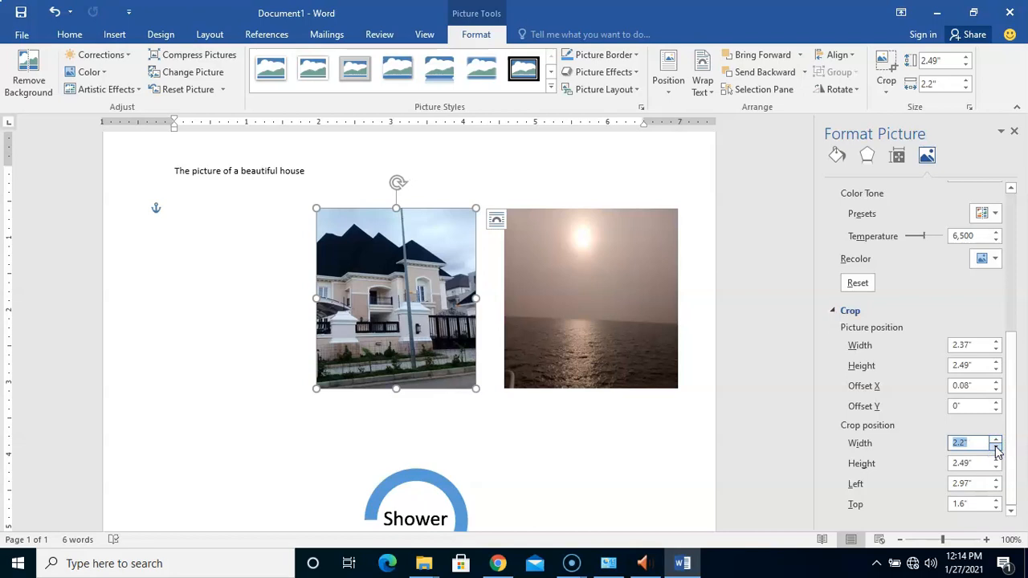
{"action": "left_click", "coordinate": [996, 450]}
{"action": "left_click", "coordinate": [996, 450]}
{"action": "left_click", "coordinate": [996, 449]}
{"action": "left_click", "coordinate": [996, 450]}
{"action": "left_click", "coordinate": [995, 449]}
{"action": "left_click", "coordinate": [996, 450]}
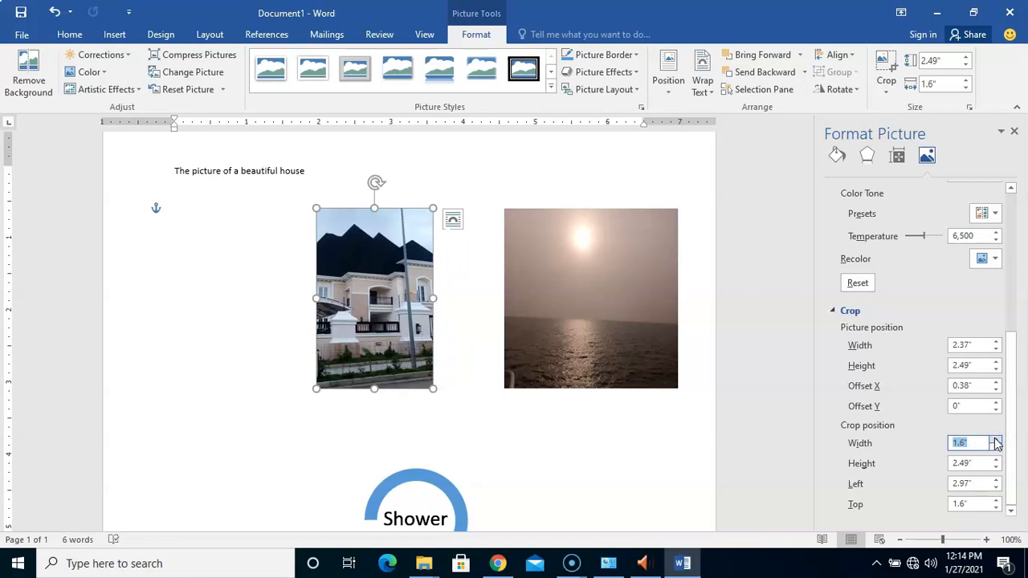
- Increase the house picture's crop width to 2.3"
{"action": "left_click", "coordinate": [995, 440]}
{"action": "left_click", "coordinate": [995, 440]}
{"action": "left_click", "coordinate": [996, 440]}
{"action": "left_click", "coordinate": [995, 440]}
{"action": "left_click", "coordinate": [995, 440]}
{"action": "left_click", "coordinate": [995, 440]}
{"action": "left_click", "coordinate": [996, 440]}
{"action": "left_click", "coordinate": [996, 440]}
{"action": "left_click", "coordinate": [995, 440]}
{"action": "left_click", "coordinate": [996, 450]}
{"action": "left_click", "coordinate": [996, 450]}
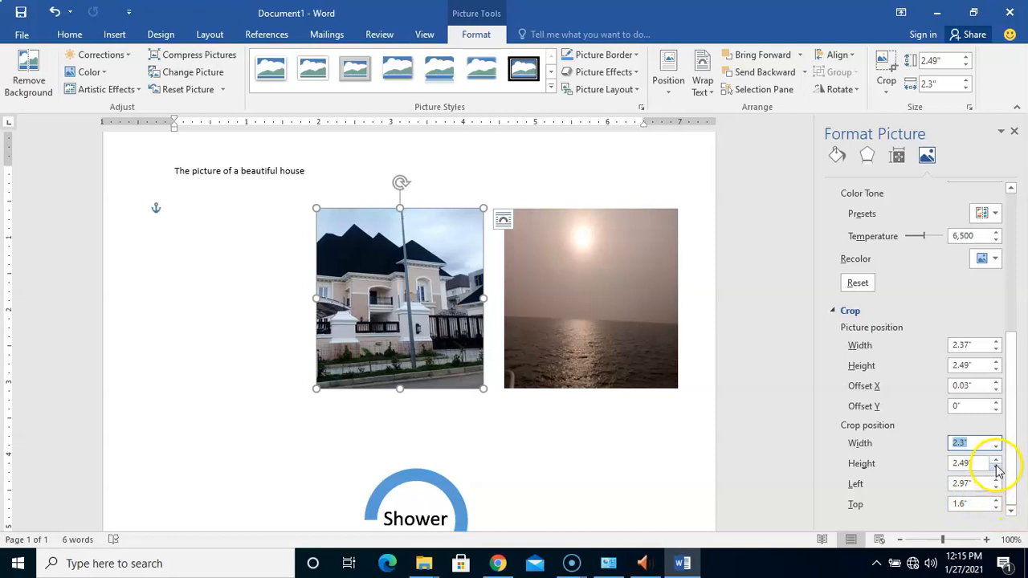
- Try a crop height of 2.7" for the house picture and reduce it to 1.6"
{"action": "left_click", "coordinate": [997, 464]}
{"action": "left_click", "coordinate": [996, 461]}
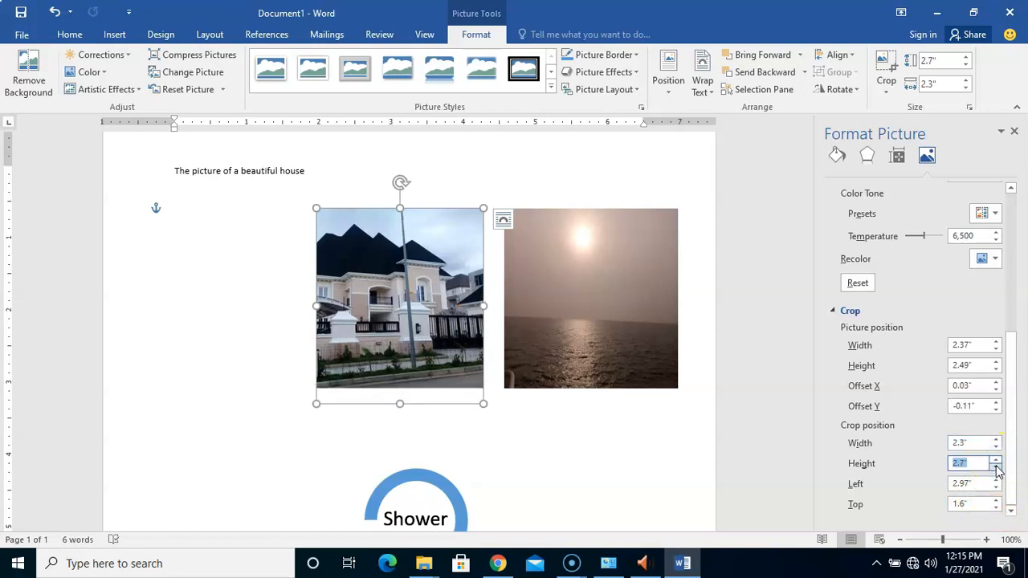
{"action": "left_click", "coordinate": [996, 469]}
{"action": "left_click", "coordinate": [995, 469]}
{"action": "left_click", "coordinate": [996, 469]}
{"action": "left_click", "coordinate": [996, 469]}
{"action": "left_click", "coordinate": [996, 469]}
{"action": "left_click", "coordinate": [996, 469]}
{"action": "left_click", "coordinate": [995, 468]}
{"action": "left_click", "coordinate": [996, 468]}
{"action": "left_click", "coordinate": [996, 468]}
{"action": "left_click", "coordinate": [996, 468]}
{"action": "left_click", "coordinate": [996, 468]}
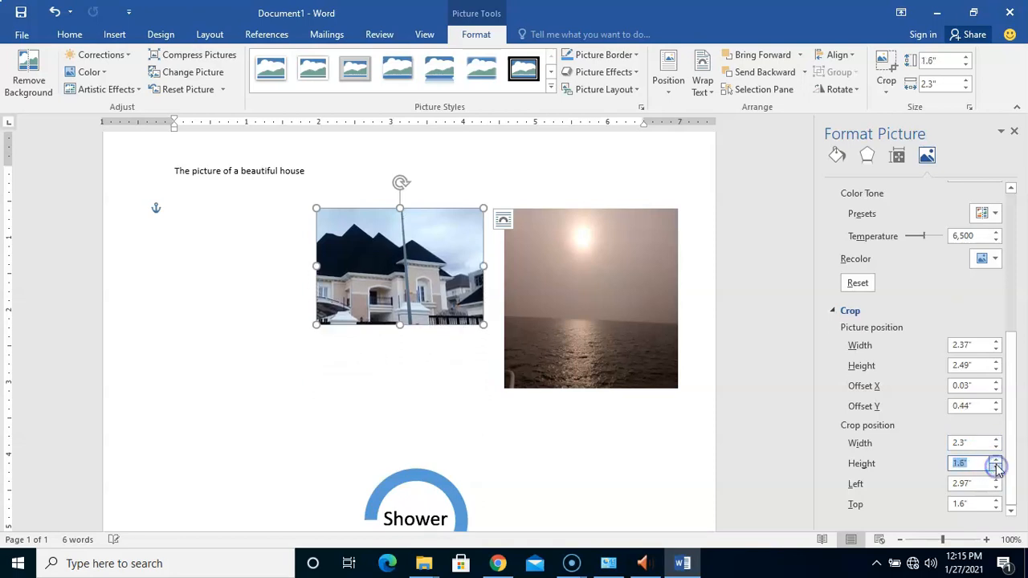
- Set the house picture's crop height to 2.5"
{"action": "left_click", "coordinate": [995, 459]}
{"action": "left_click", "coordinate": [995, 459]}
{"action": "left_click", "coordinate": [996, 459]}
{"action": "left_click", "coordinate": [996, 460]}
{"action": "left_click", "coordinate": [996, 459]}
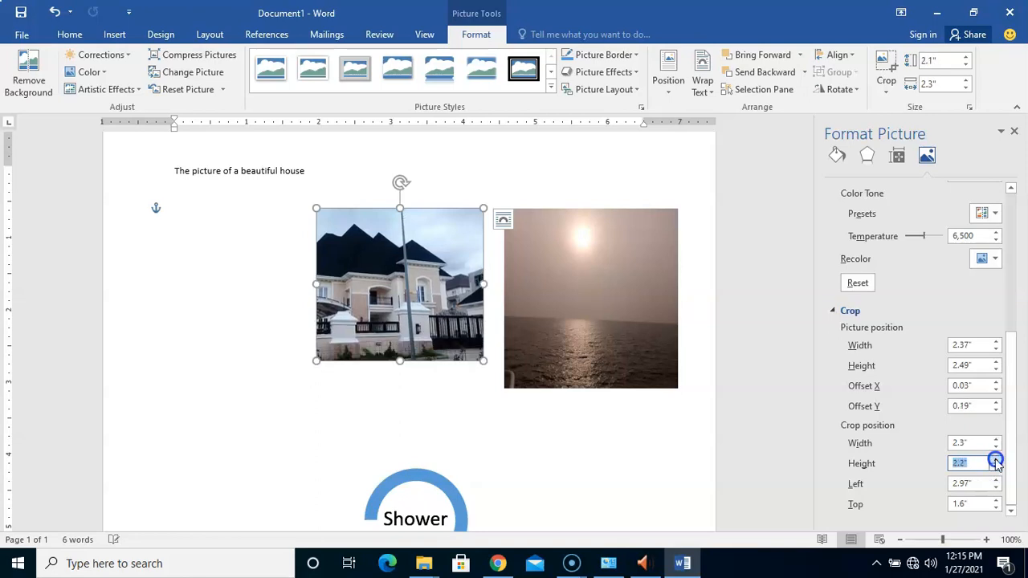
{"action": "left_click", "coordinate": [996, 459]}
{"action": "left_click", "coordinate": [996, 459]}
{"action": "left_click", "coordinate": [995, 459]}
{"action": "left_click", "coordinate": [996, 459]}
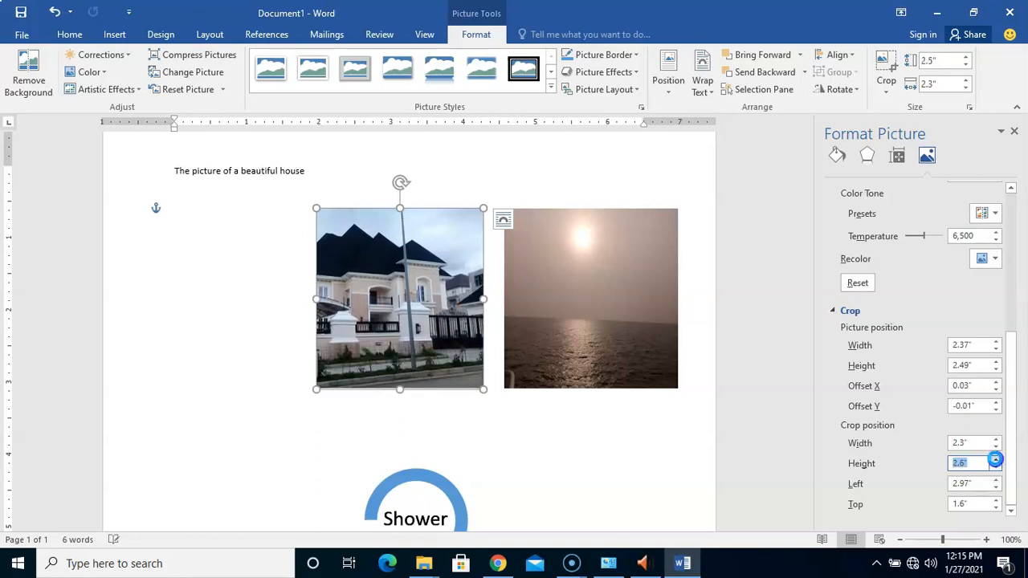
{"action": "left_click", "coordinate": [996, 469]}
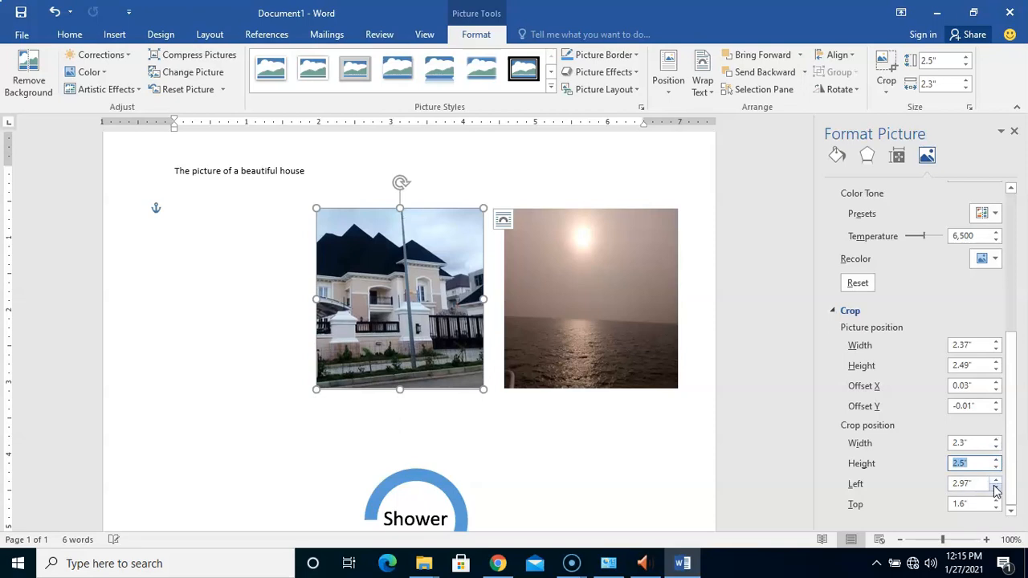
- Lower the left crop position of the house picture to 2.7"
{"action": "left_click", "coordinate": [995, 489]}
{"action": "left_click", "coordinate": [996, 489]}
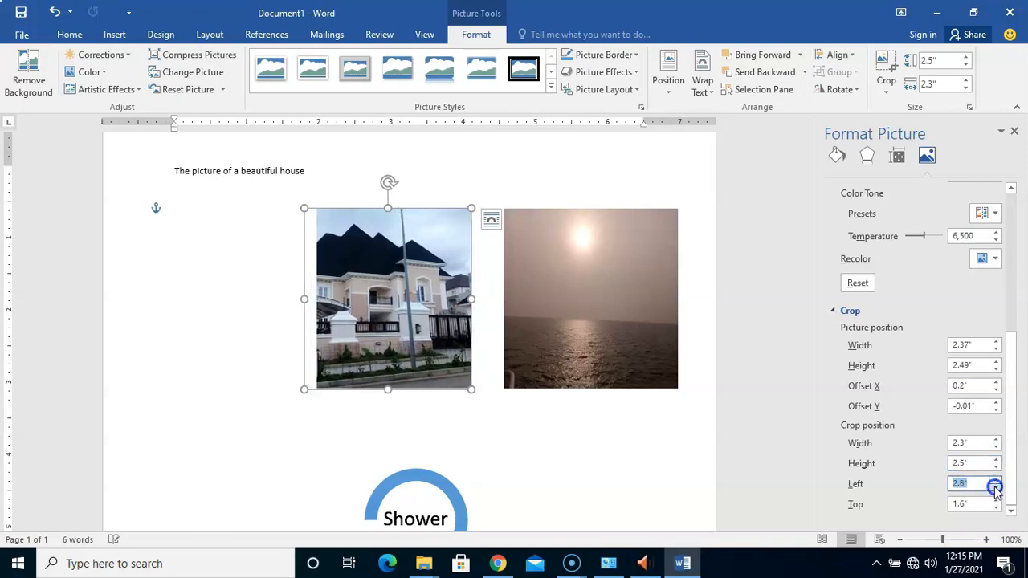
{"action": "left_click", "coordinate": [996, 488]}
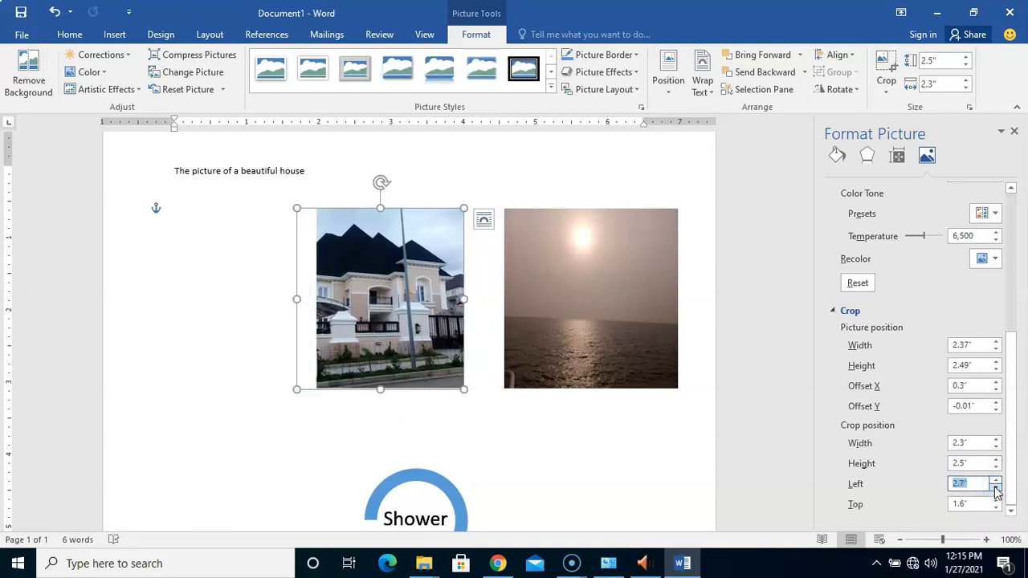
{"action": "left_click", "coordinate": [996, 487]}
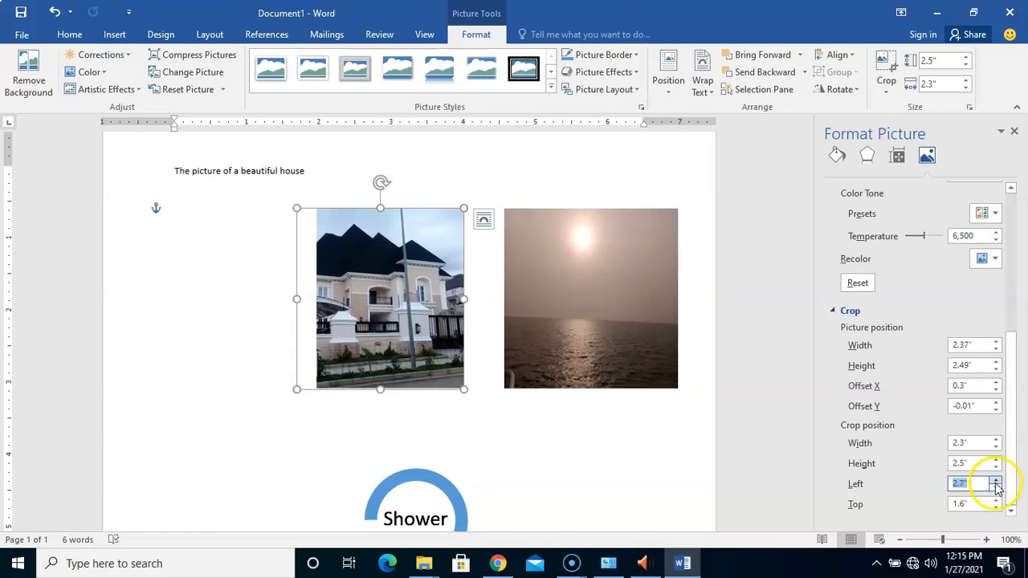
- Increase the left crop position of the house picture to 3.4"
{"action": "left_click", "coordinate": [996, 481]}
{"action": "left_click", "coordinate": [997, 480]}
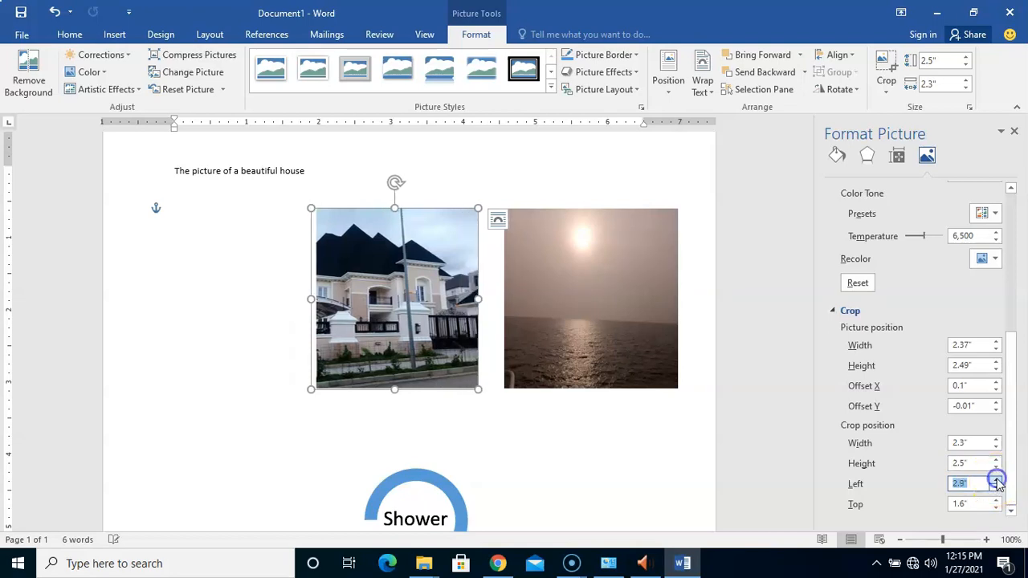
{"action": "left_click", "coordinate": [997, 480]}
{"action": "left_click", "coordinate": [997, 480]}
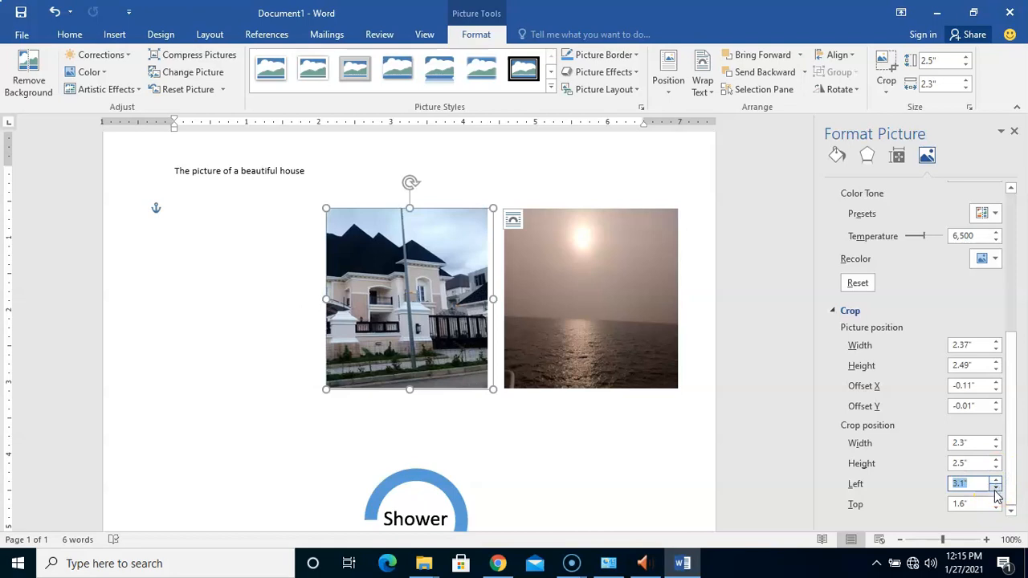
{"action": "left_click", "coordinate": [995, 478]}
{"action": "left_click", "coordinate": [996, 479]}
{"action": "left_click", "coordinate": [996, 479]}
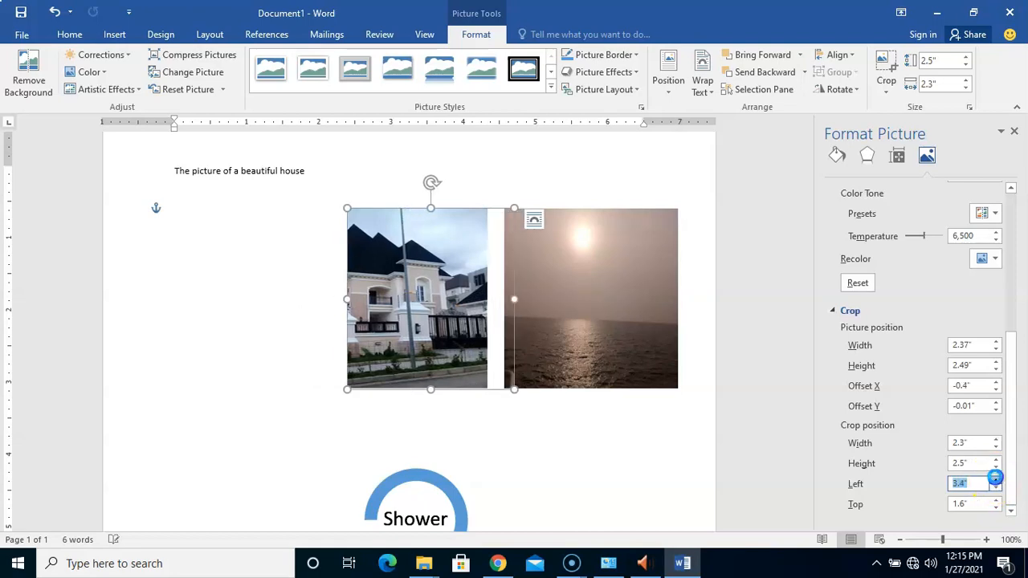
- Increase the left crop position of the house picture to 3.8"
{"action": "left_click", "coordinate": [996, 481]}
{"action": "left_click", "coordinate": [996, 480]}
{"action": "left_click", "coordinate": [996, 480]}
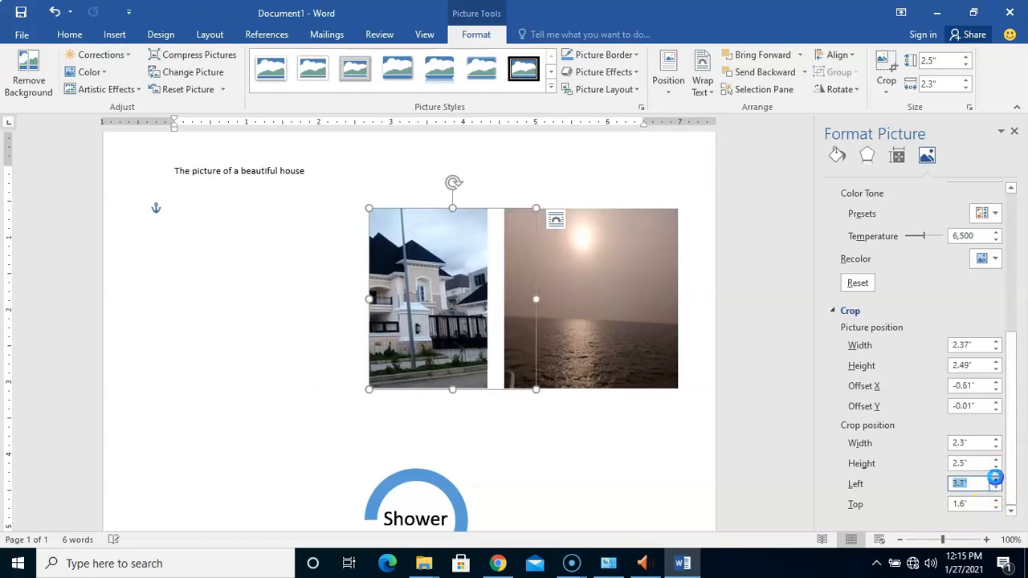
{"action": "left_click", "coordinate": [996, 480]}
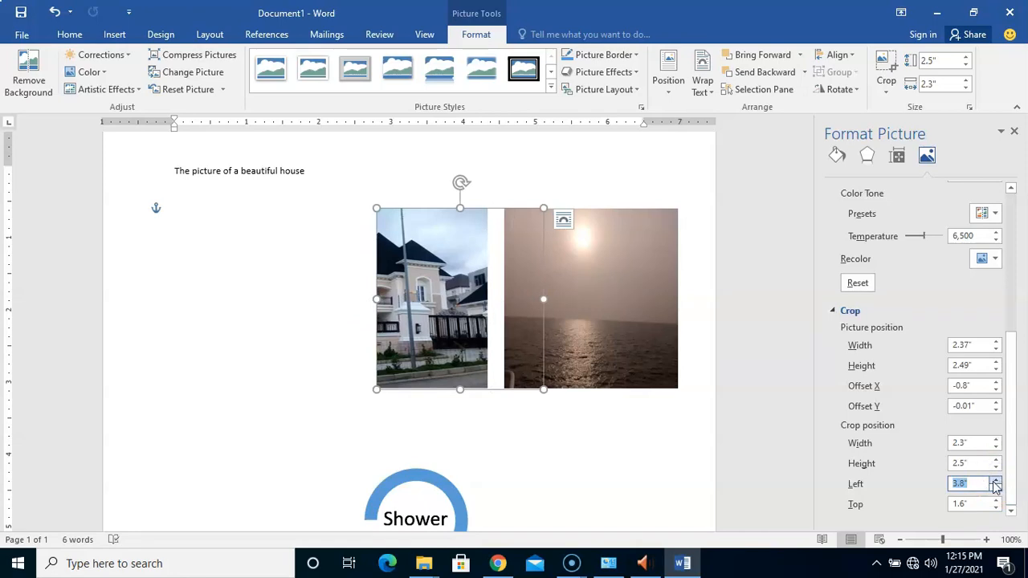
- Bring the house picture's left crop position down to 3"
{"action": "left_click", "coordinate": [995, 488]}
{"action": "left_click", "coordinate": [996, 487]}
{"action": "left_click", "coordinate": [995, 487]}
{"action": "left_click", "coordinate": [996, 488]}
{"action": "left_click", "coordinate": [995, 487]}
{"action": "left_click", "coordinate": [995, 487]}
{"action": "left_click", "coordinate": [995, 488]}
{"action": "left_click", "coordinate": [994, 487]}
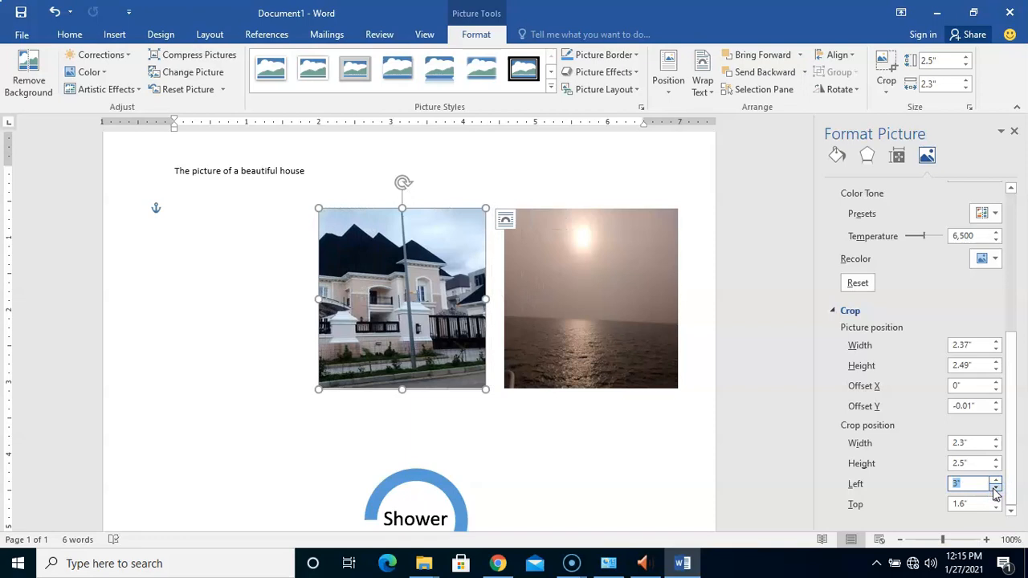
{"action": "left_click", "coordinate": [996, 487]}
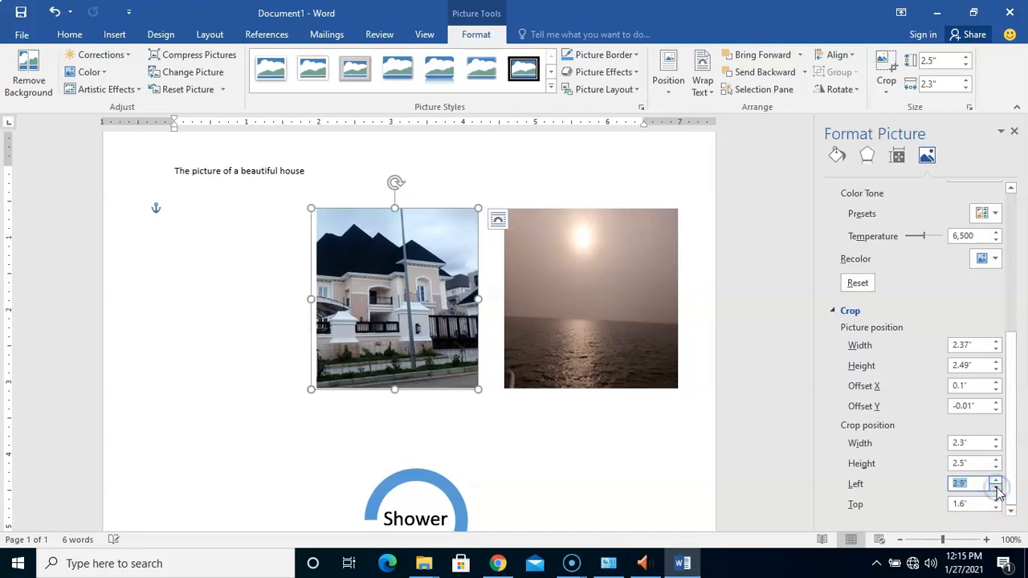
{"action": "left_click", "coordinate": [995, 480]}
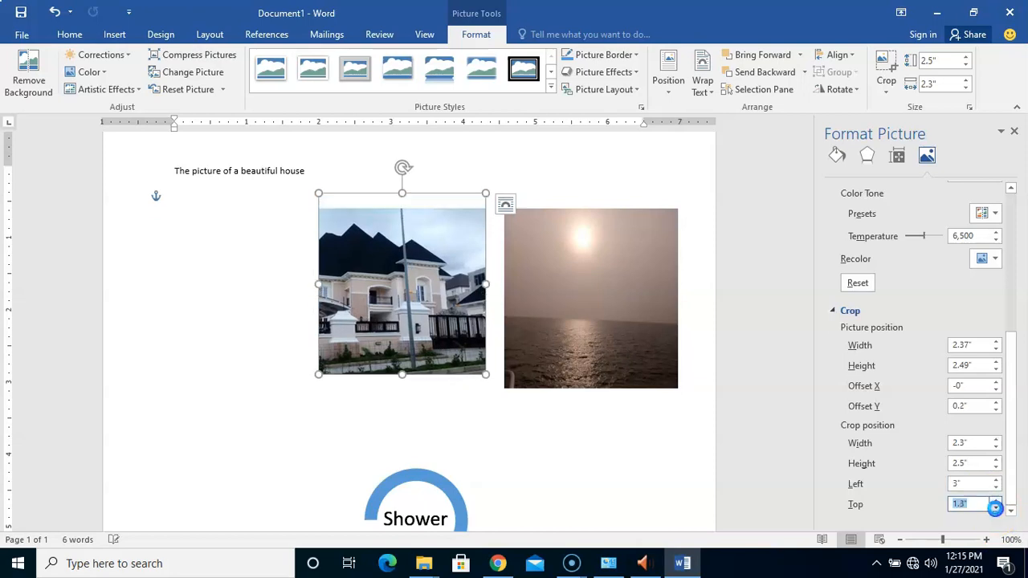
- Lower the top crop position of the house picture to 1"
{"action": "left_click", "coordinate": [994, 509]}
{"action": "left_click", "coordinate": [995, 509]}
{"action": "left_click", "coordinate": [995, 509]}
{"action": "left_click", "coordinate": [995, 509]}
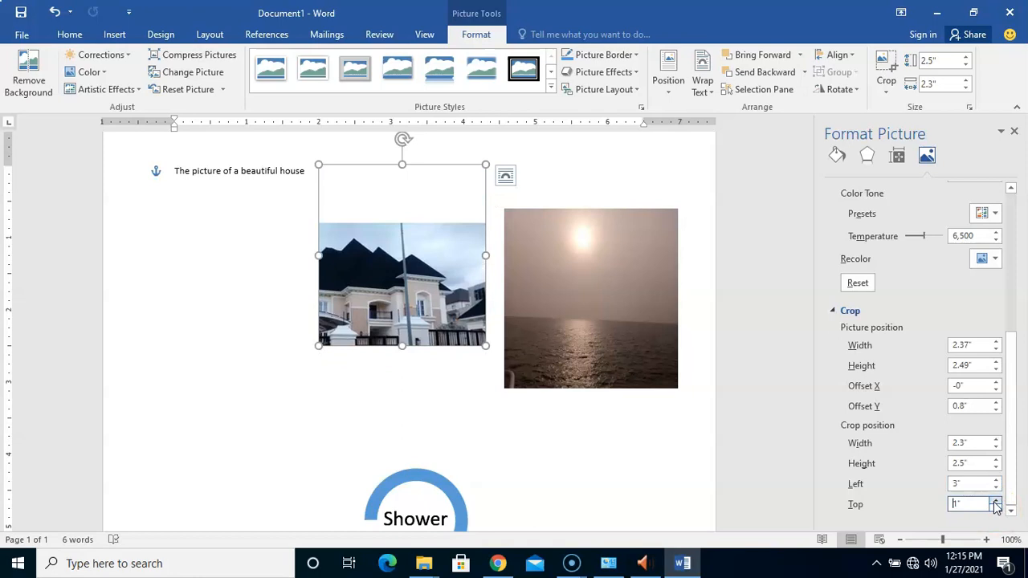
- Raise the house picture's top crop position to 1.8"
{"action": "left_click", "coordinate": [995, 501]}
{"action": "left_click", "coordinate": [995, 501]}
{"action": "left_click", "coordinate": [995, 501]}
{"action": "left_click", "coordinate": [995, 501]}
{"action": "left_click", "coordinate": [995, 501]}
{"action": "left_click", "coordinate": [995, 501]}
{"action": "left_click", "coordinate": [995, 501]}
{"action": "left_click", "coordinate": [995, 501]}
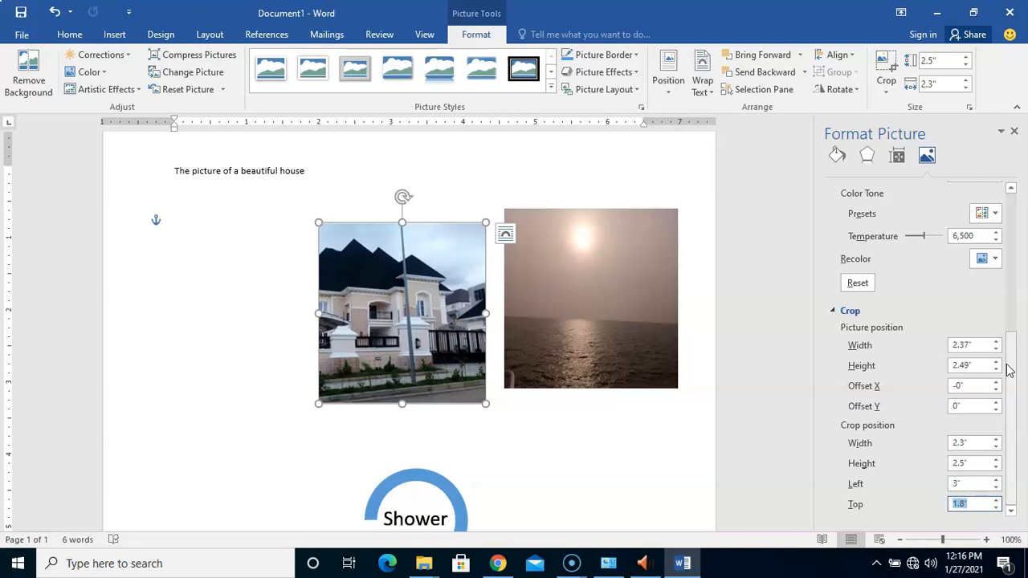
{"action": "left_click_drag", "start_coordinate": [1012, 334], "coordinate": [996, 450]}
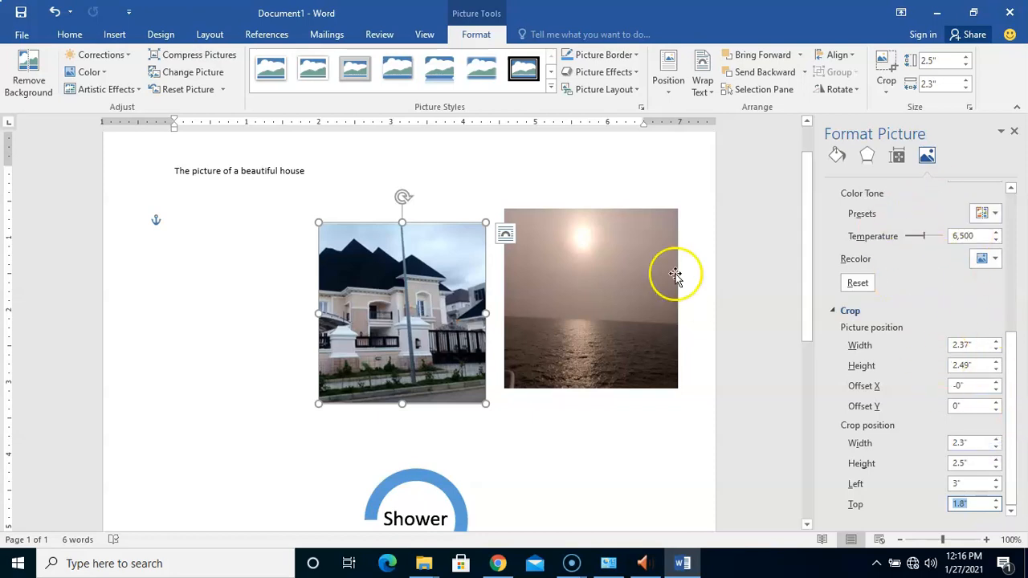
- Look through the color saturation, color tone and recolor presets and the corrections offered for the house picture
{"action": "left_click", "coordinate": [103, 72]}
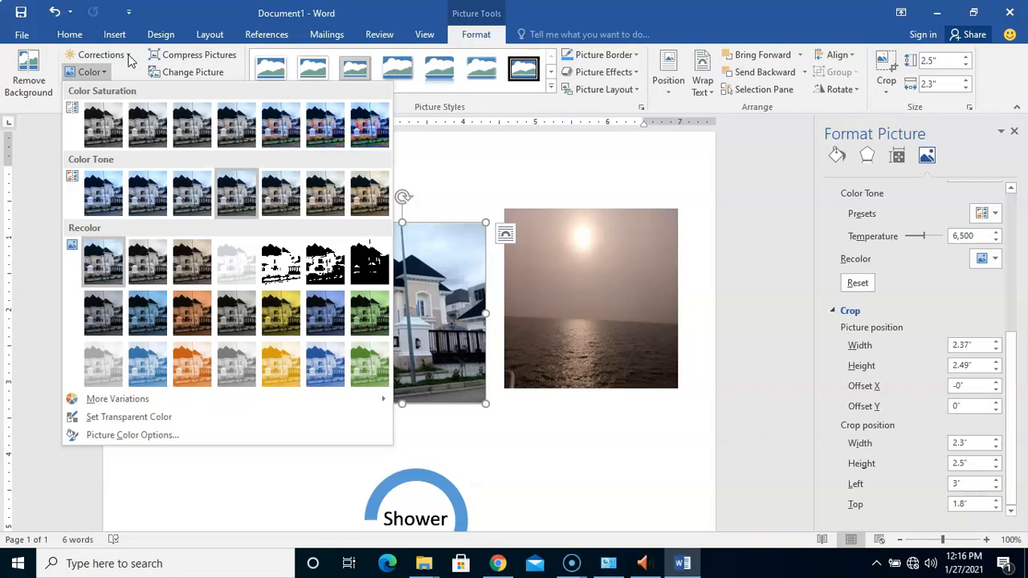
{"action": "left_click", "coordinate": [128, 56]}
{"action": "left_click", "coordinate": [129, 56]}
{"action": "left_click", "coordinate": [129, 56]}
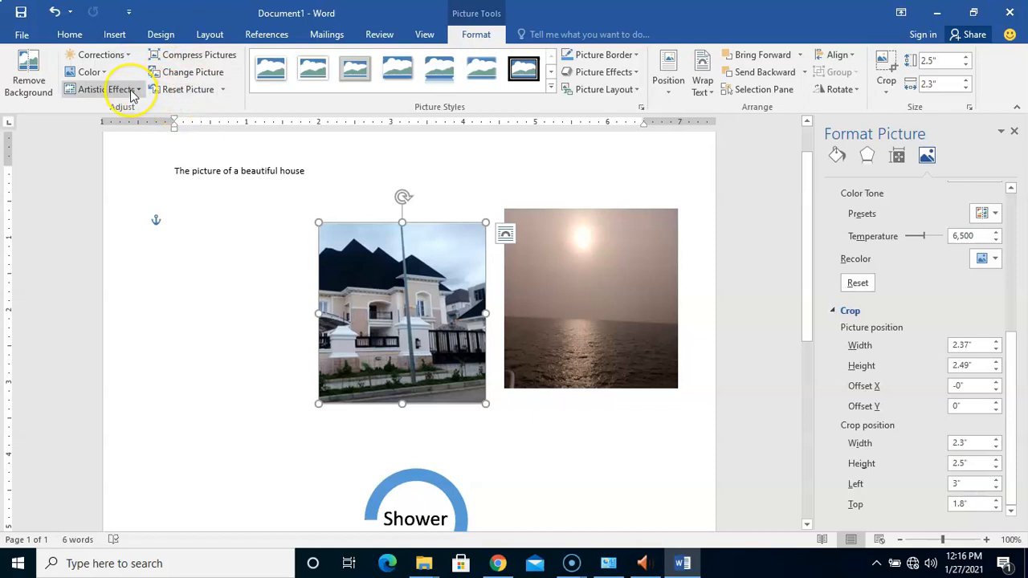
- Preview artistic effects on the house picture and review the Compress Pictures options without applying any
{"action": "left_click", "coordinate": [132, 91]}
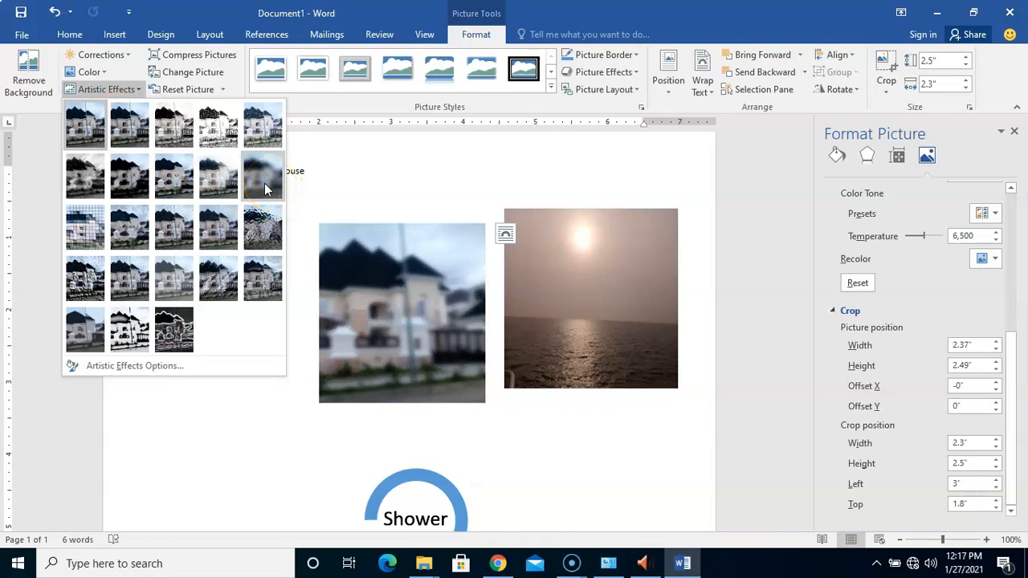
{"action": "left_click", "coordinate": [260, 236]}
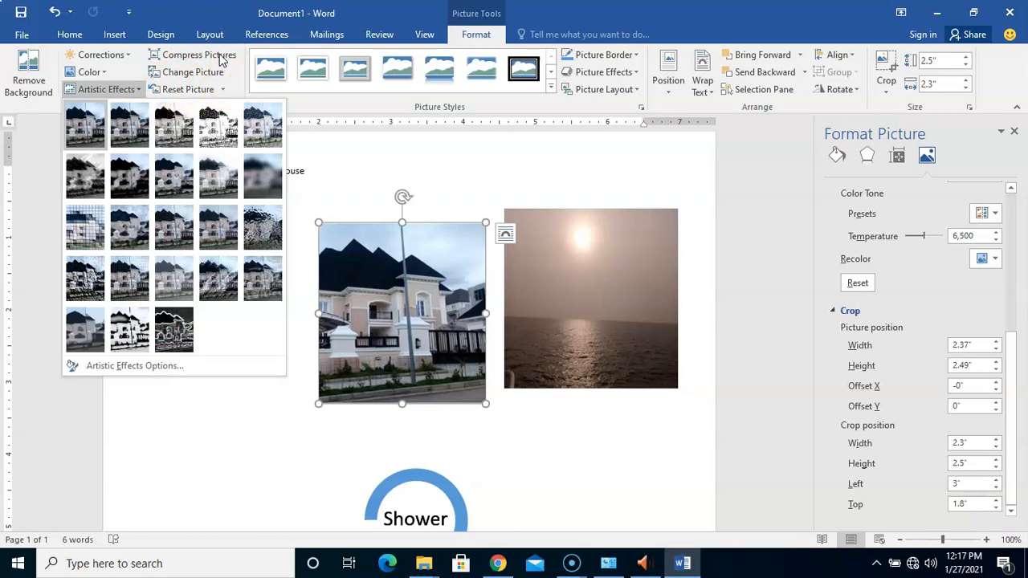
{"action": "left_click", "coordinate": [343, 158]}
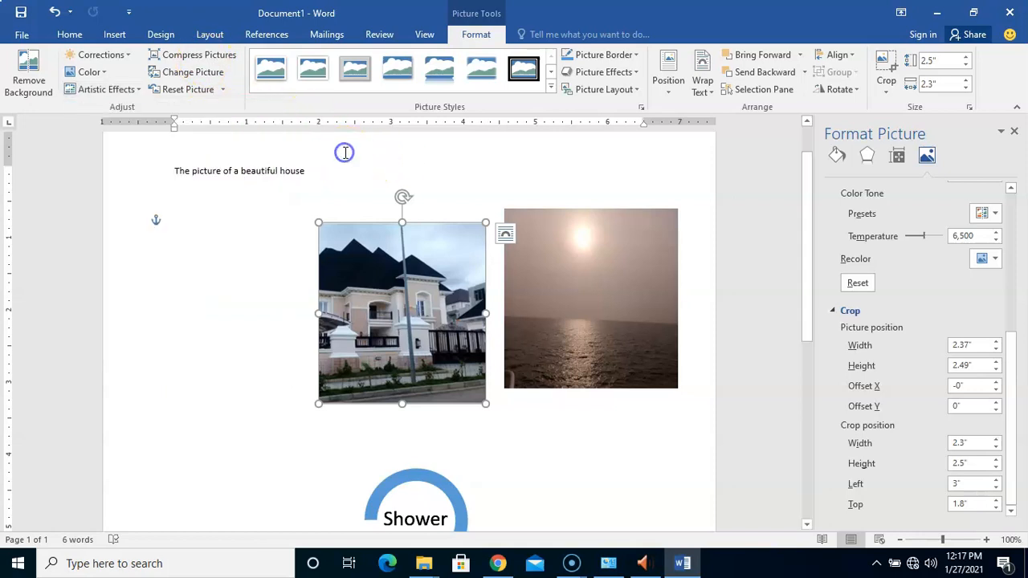
{"action": "left_click", "coordinate": [200, 55]}
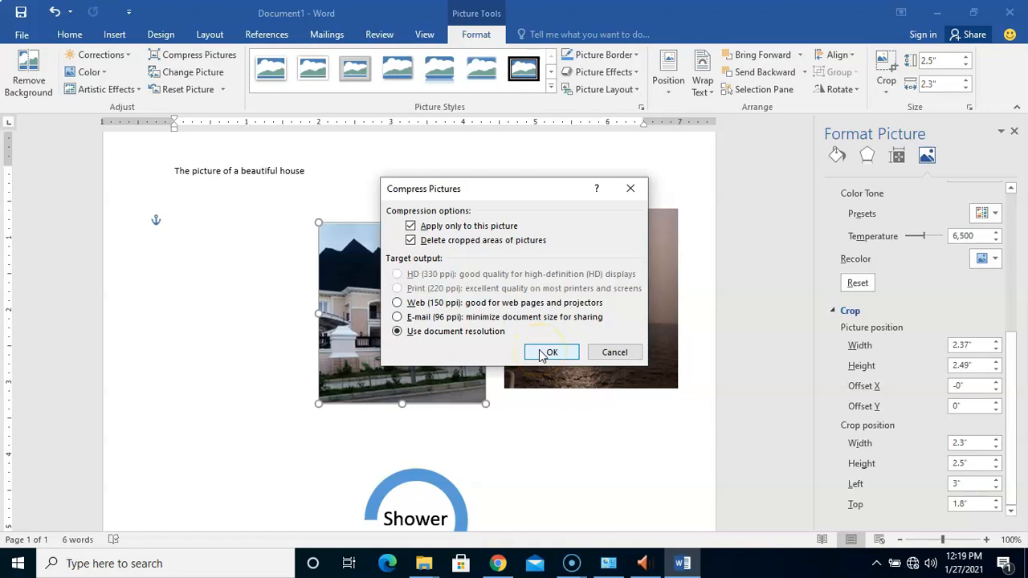
{"action": "left_click", "coordinate": [614, 355]}
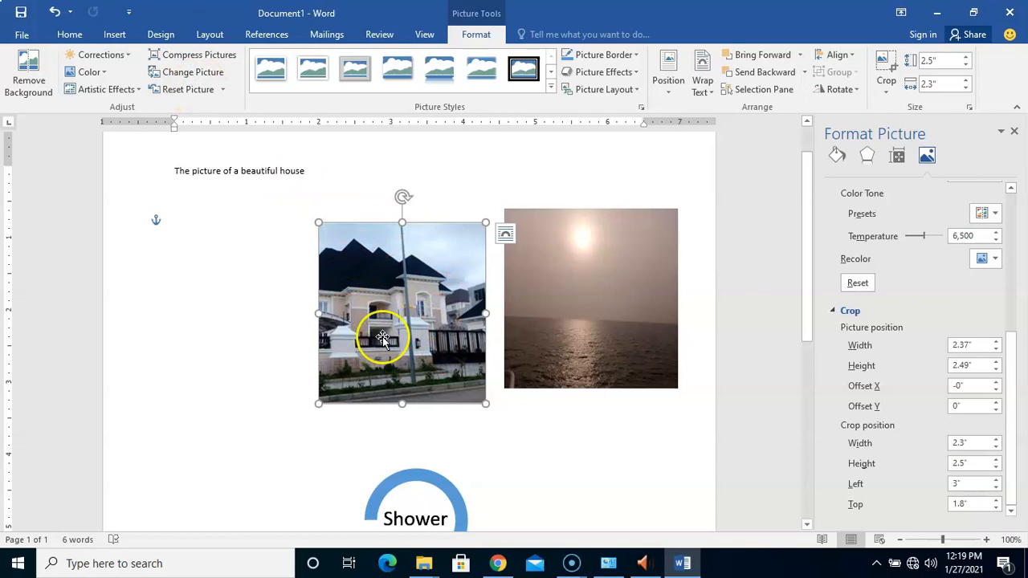
- Try replacing the house picture with IMG-20210101-WA0008 from the computer's Pictures folder, and undo the replacement
{"action": "left_click", "coordinate": [201, 74]}
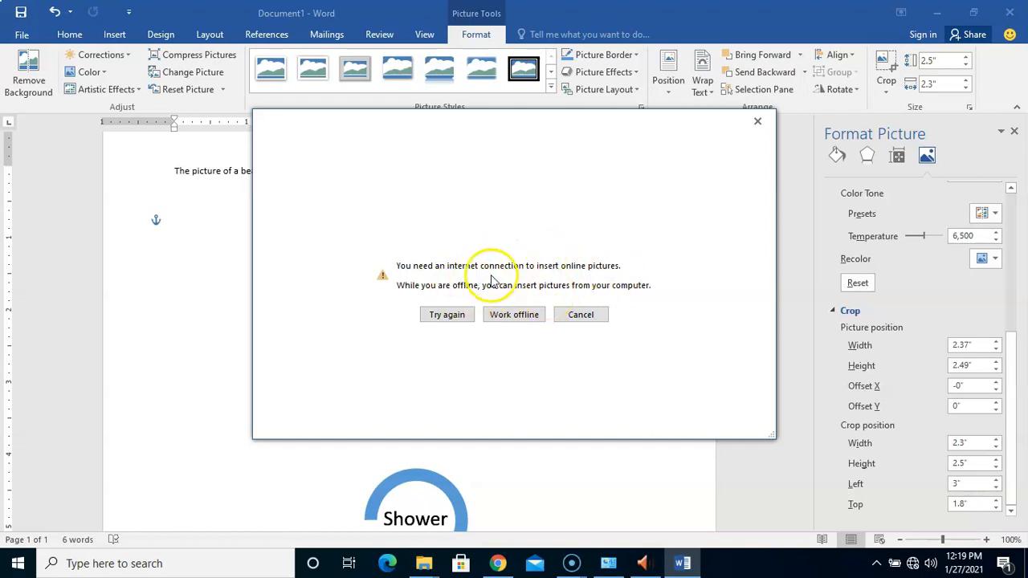
{"action": "left_click", "coordinate": [517, 317]}
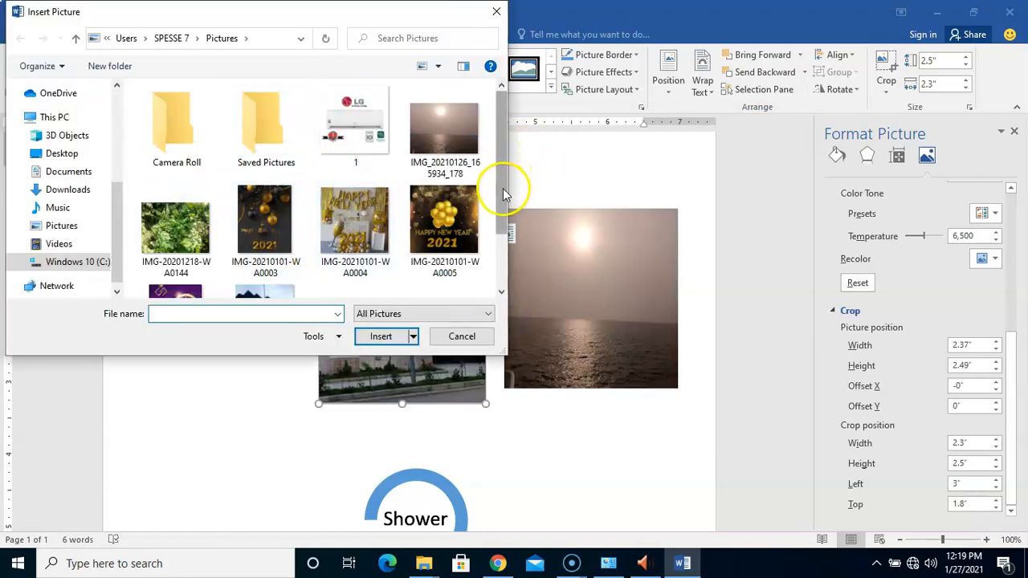
{"action": "scroll", "coordinate": [486, 256], "scroll_direction": "down", "scroll_amount": 2}
{"action": "left_click", "coordinate": [182, 245]}
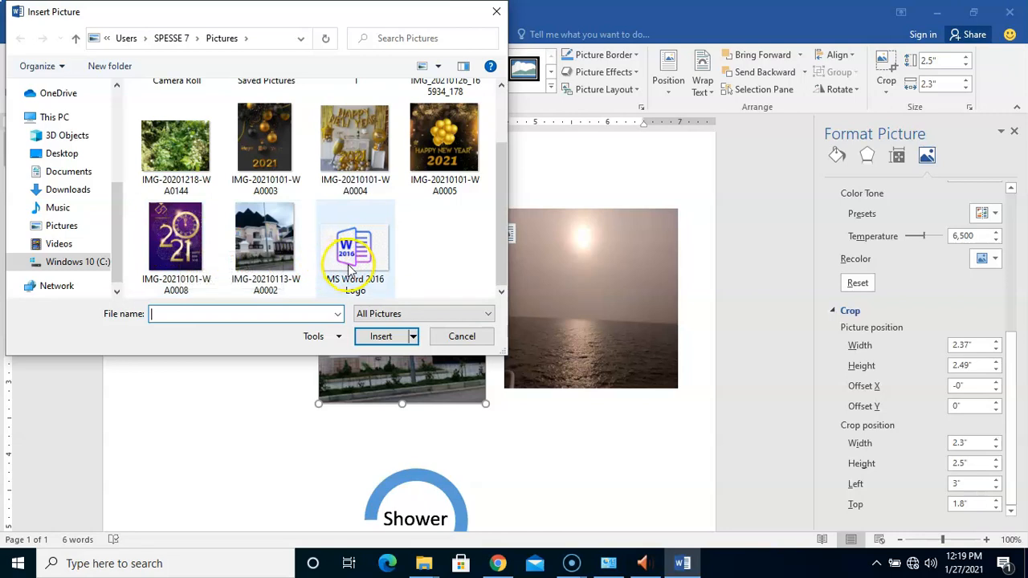
{"action": "left_click", "coordinate": [365, 168]}
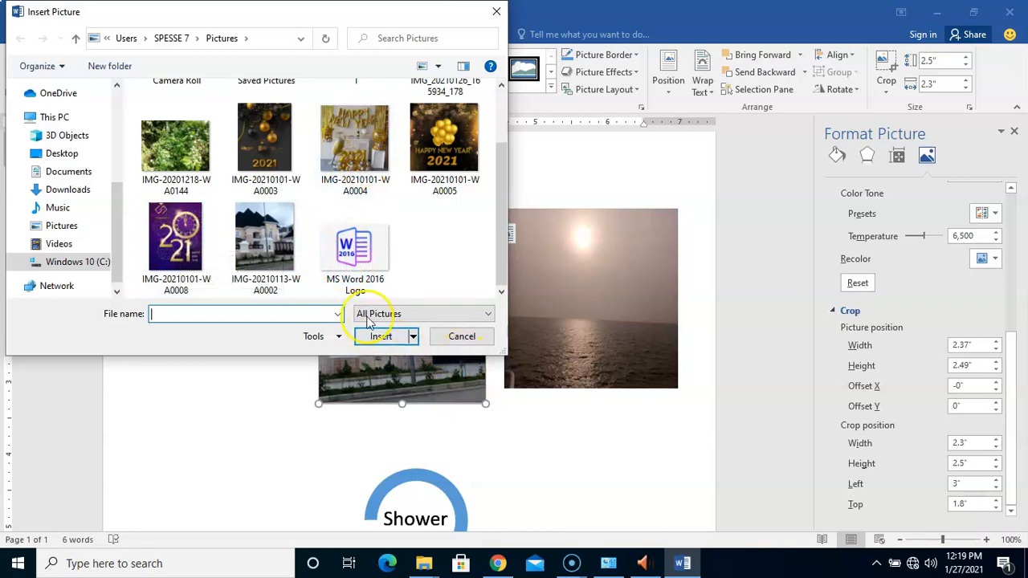
{"action": "left_click", "coordinate": [359, 251]}
{"action": "left_click", "coordinate": [382, 337]}
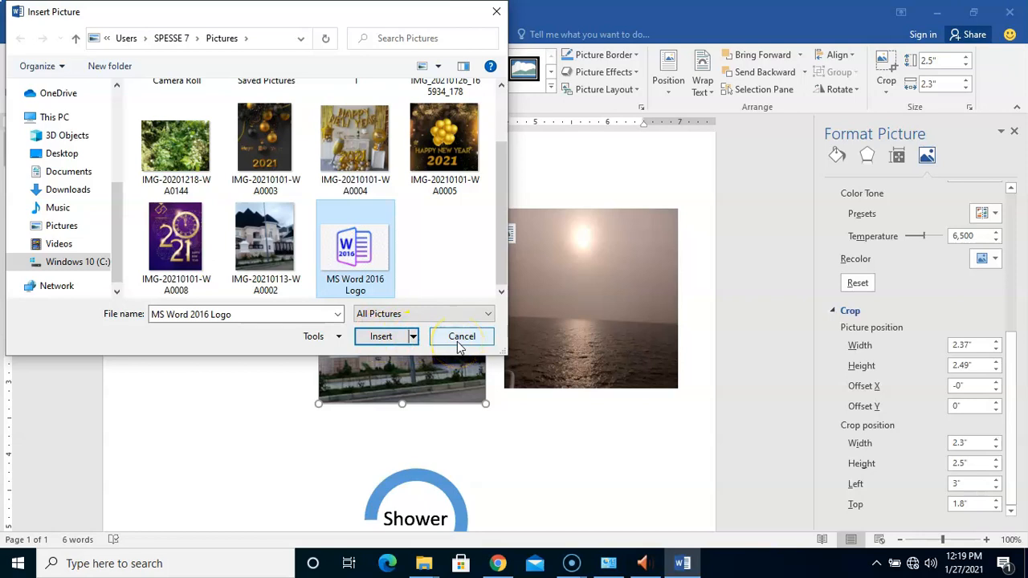
{"action": "left_click", "coordinate": [181, 233]}
{"action": "left_click", "coordinate": [375, 335]}
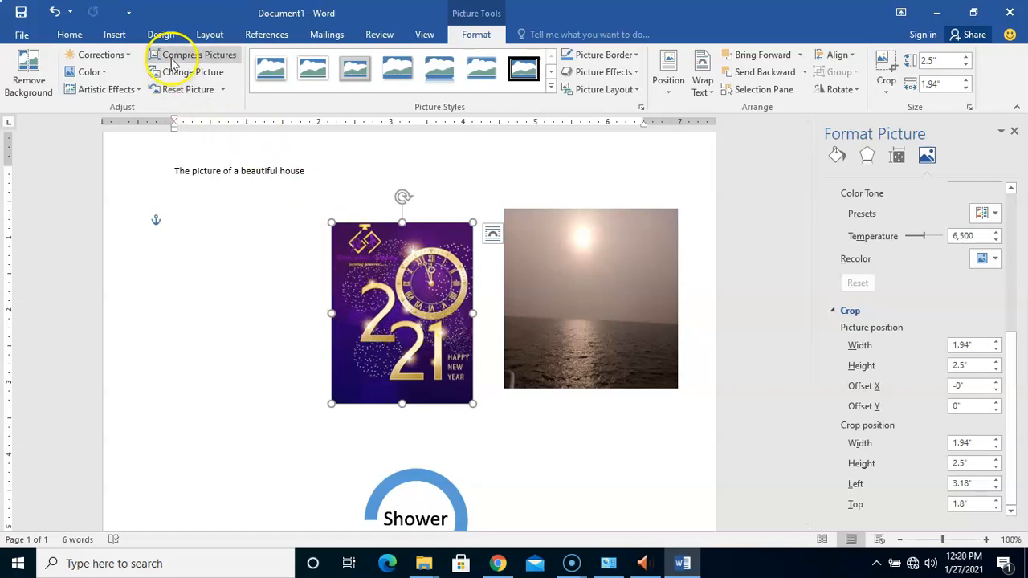
{"action": "left_click", "coordinate": [54, 11]}
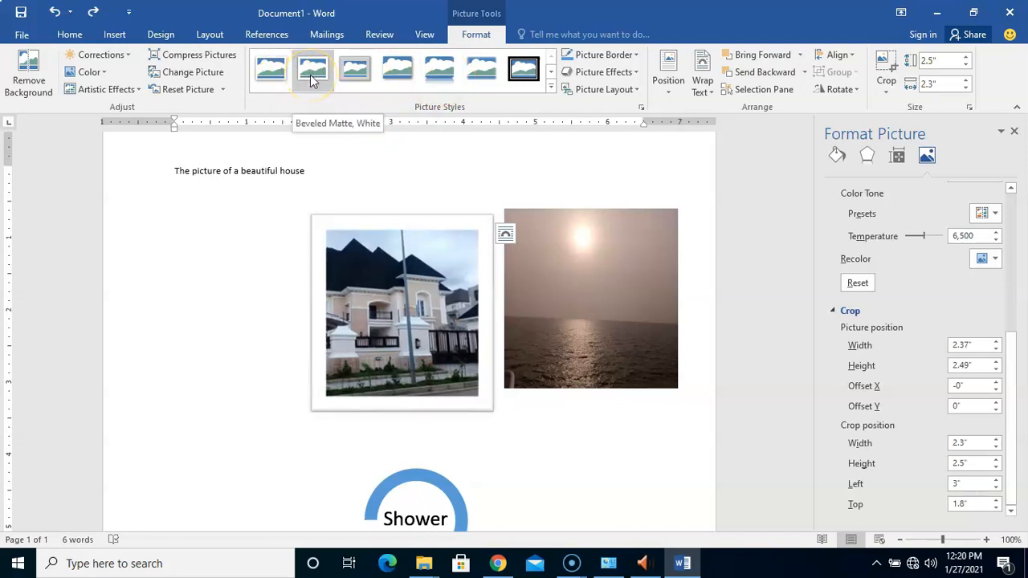
- Preview the available picture styles on the house picture, including the full style gallery, without applying one
{"action": "left_click", "coordinate": [352, 70]}
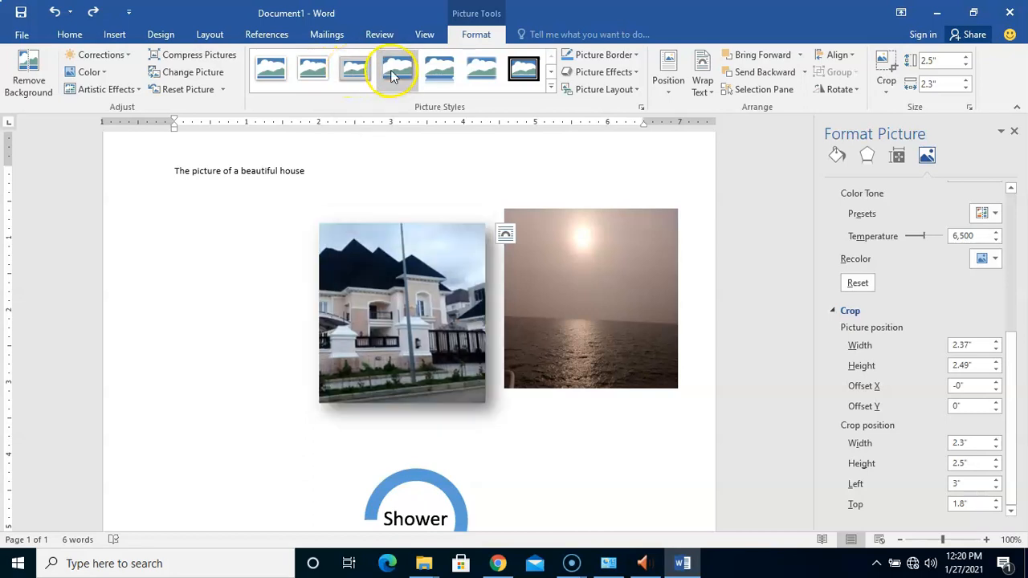
{"action": "left_click", "coordinate": [444, 74]}
{"action": "left_click", "coordinate": [470, 72]}
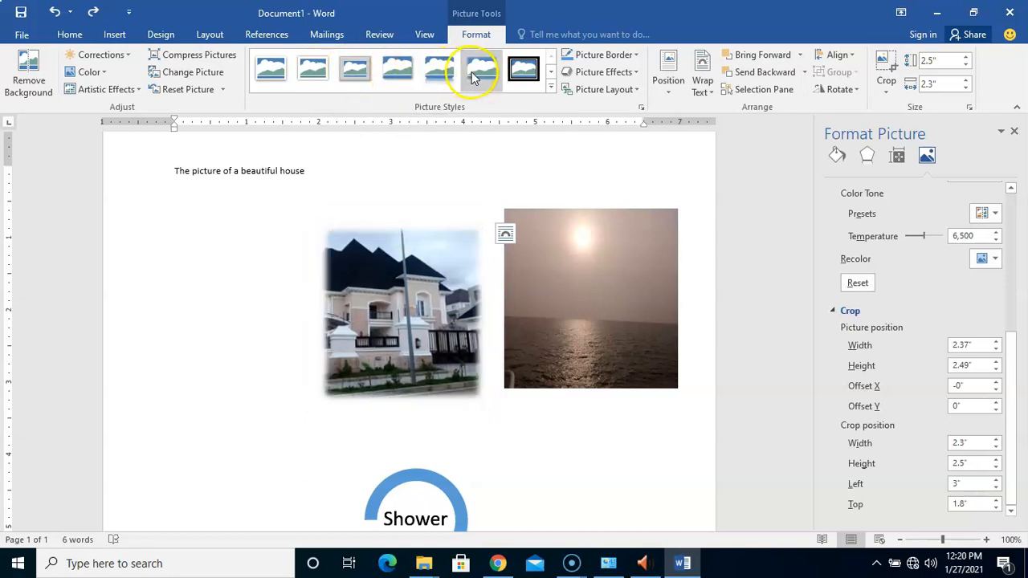
{"action": "left_click", "coordinate": [524, 76]}
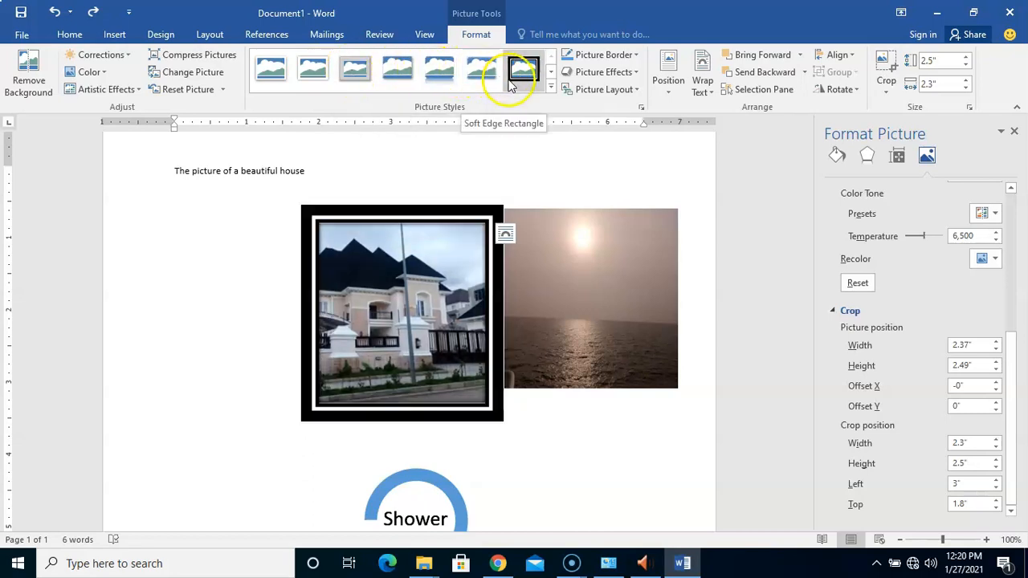
{"action": "left_click", "coordinate": [551, 73]}
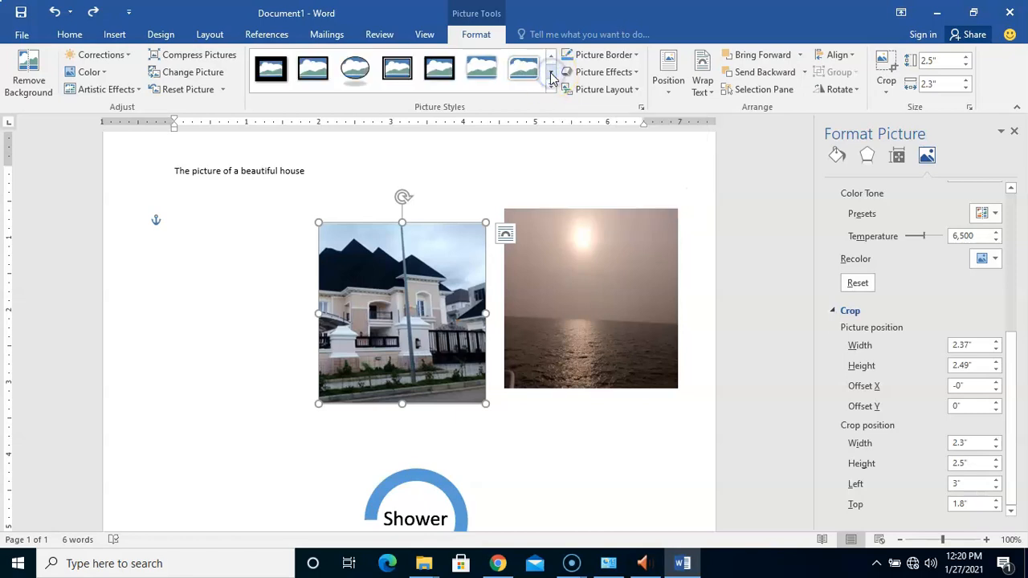
{"action": "left_click", "coordinate": [551, 73]}
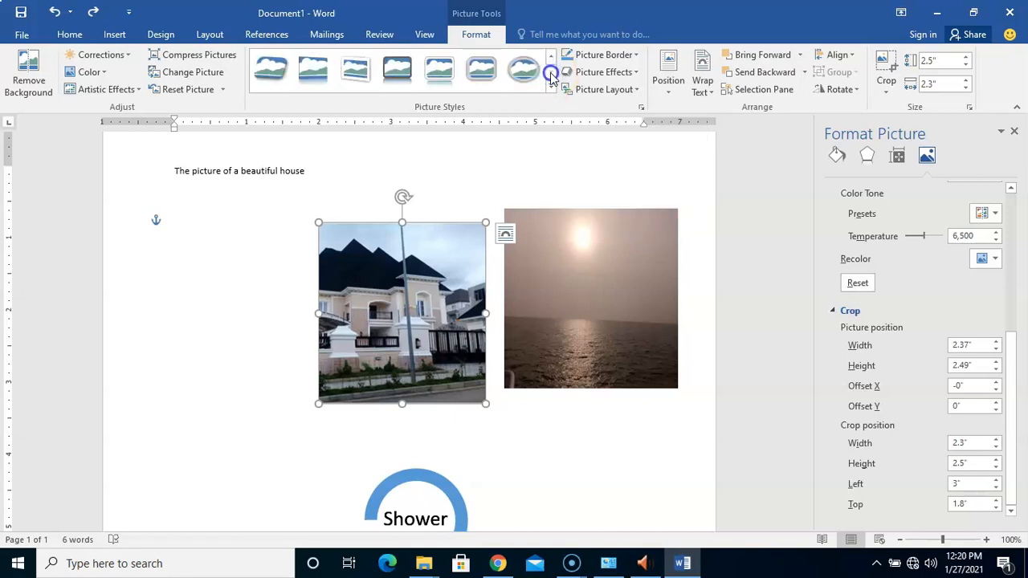
{"action": "left_click", "coordinate": [551, 86]}
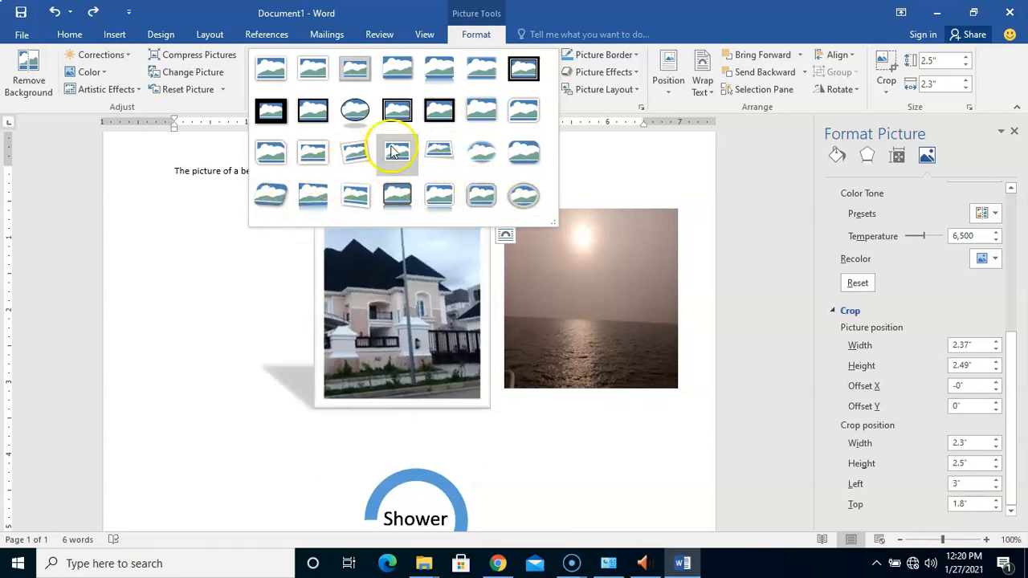
{"action": "left_click", "coordinate": [540, 16]}
- Preview theme colors for the house picture's border without applying one
{"action": "left_click", "coordinate": [635, 55]}
{"action": "left_click", "coordinate": [617, 89]}
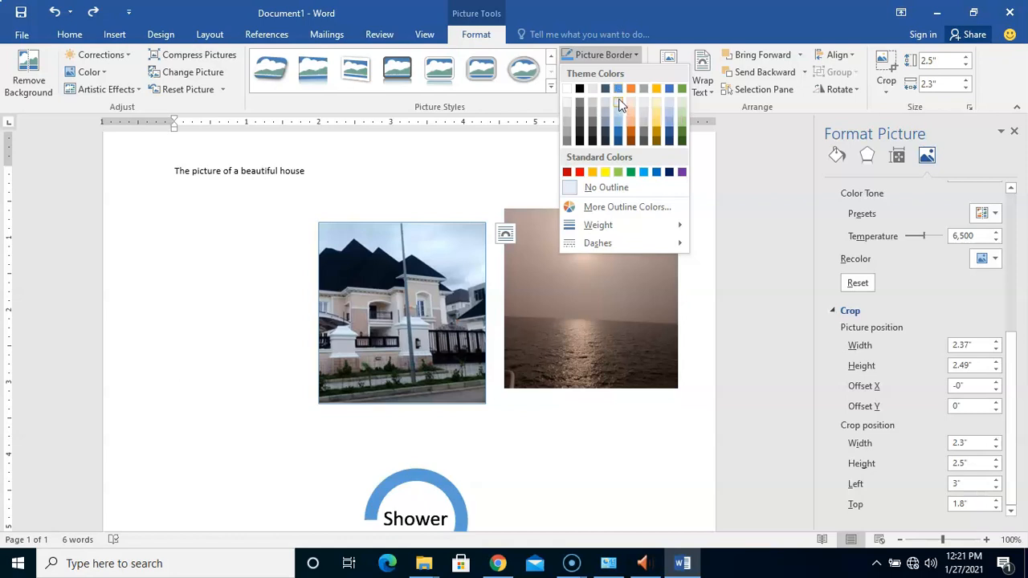
{"action": "left_click", "coordinate": [642, 124]}
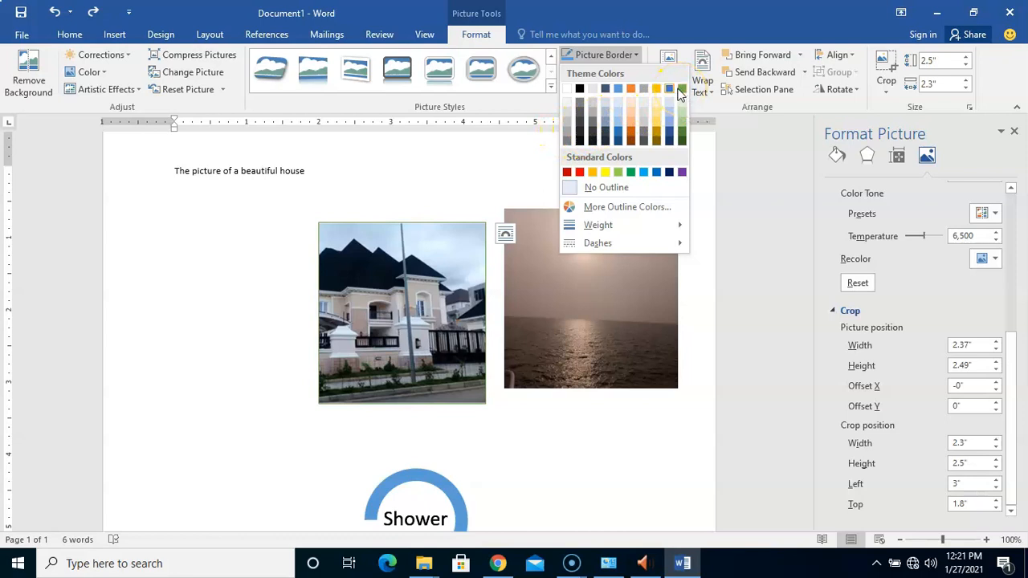
{"action": "left_click", "coordinate": [633, 54]}
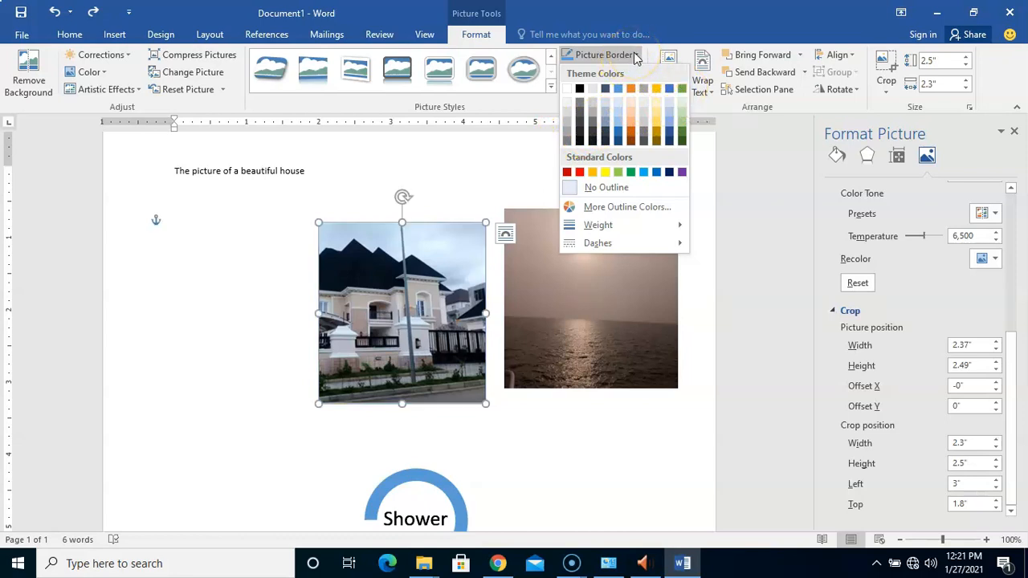
{"action": "left_click", "coordinate": [634, 55]}
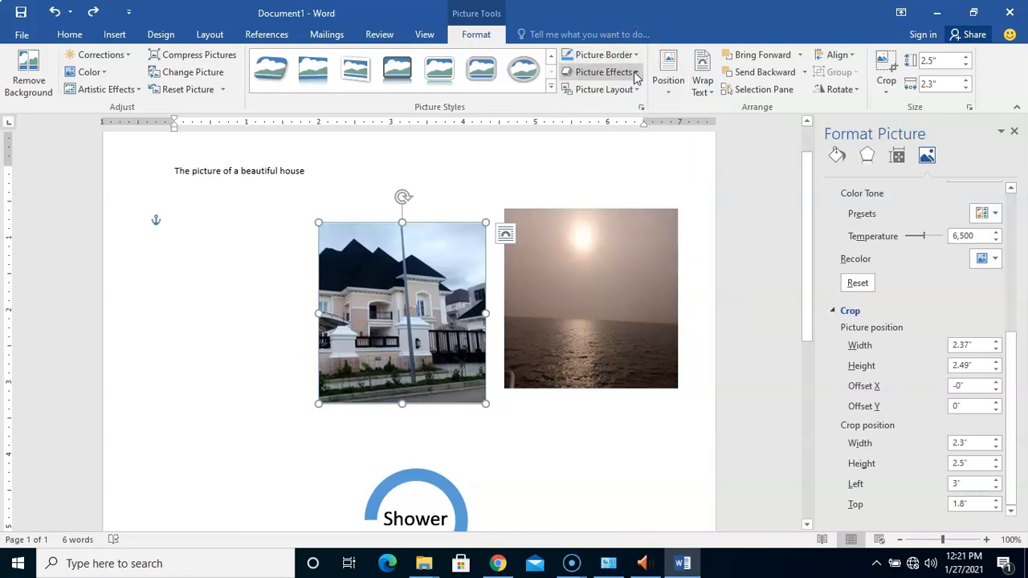
- Preview shadow, reflection, soft edge, bevel and 3-D rotation effects on the house picture without applying any
{"action": "left_click", "coordinate": [634, 74]}
{"action": "mouse_move", "coordinate": [619, 132]}
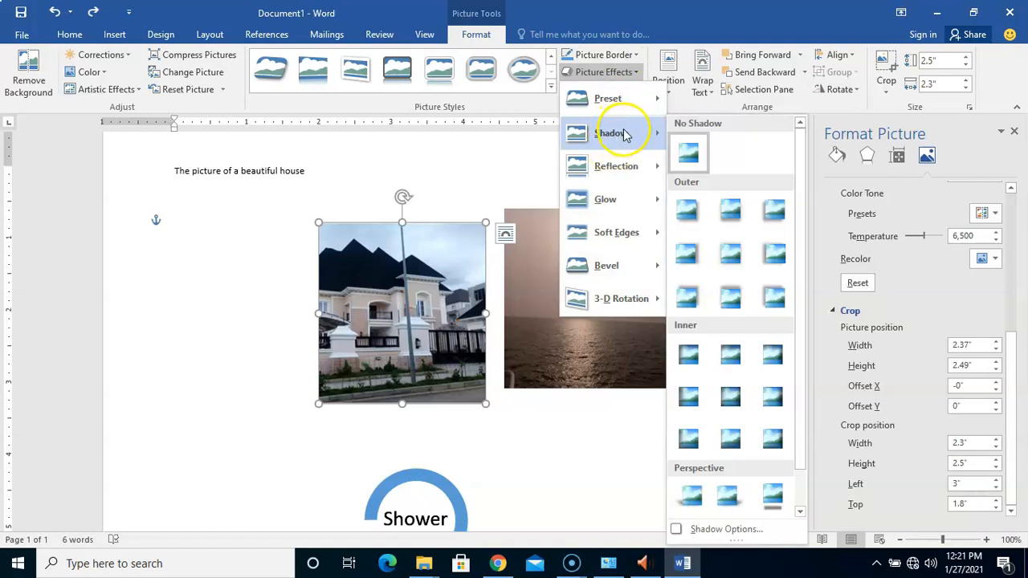
{"action": "mouse_move", "coordinate": [622, 98]}
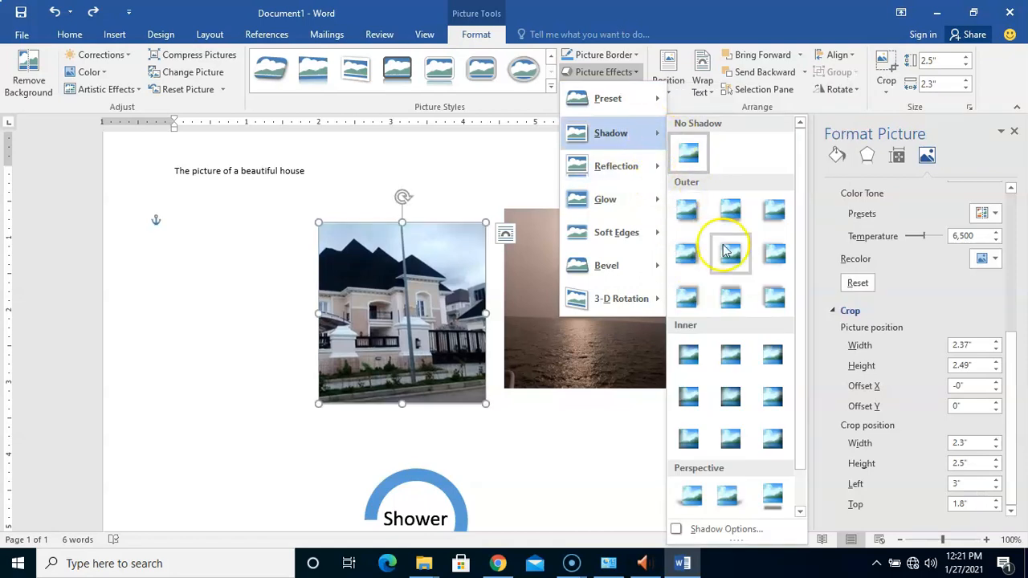
{"action": "left_click", "coordinate": [631, 169]}
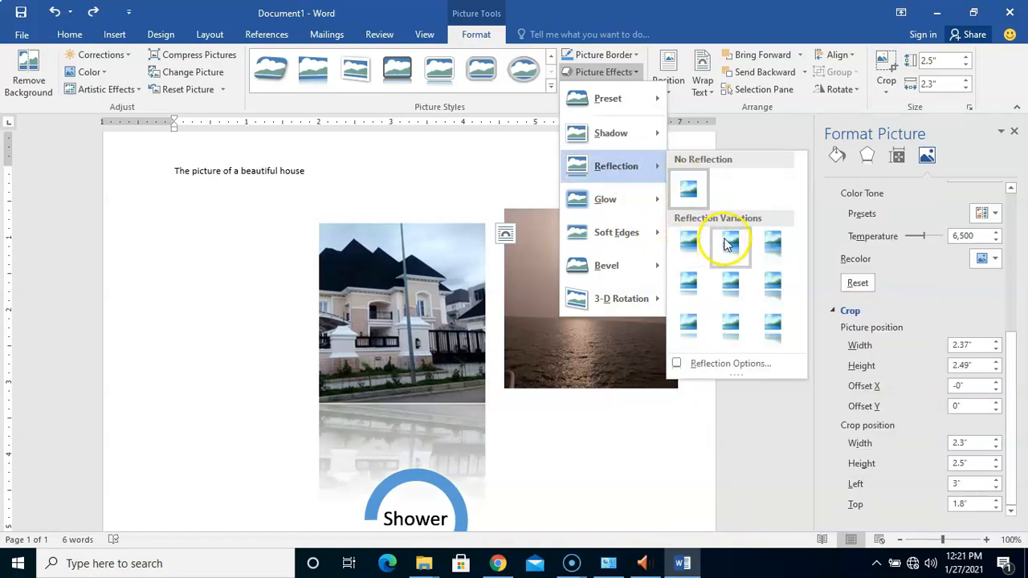
{"action": "mouse_move", "coordinate": [625, 199]}
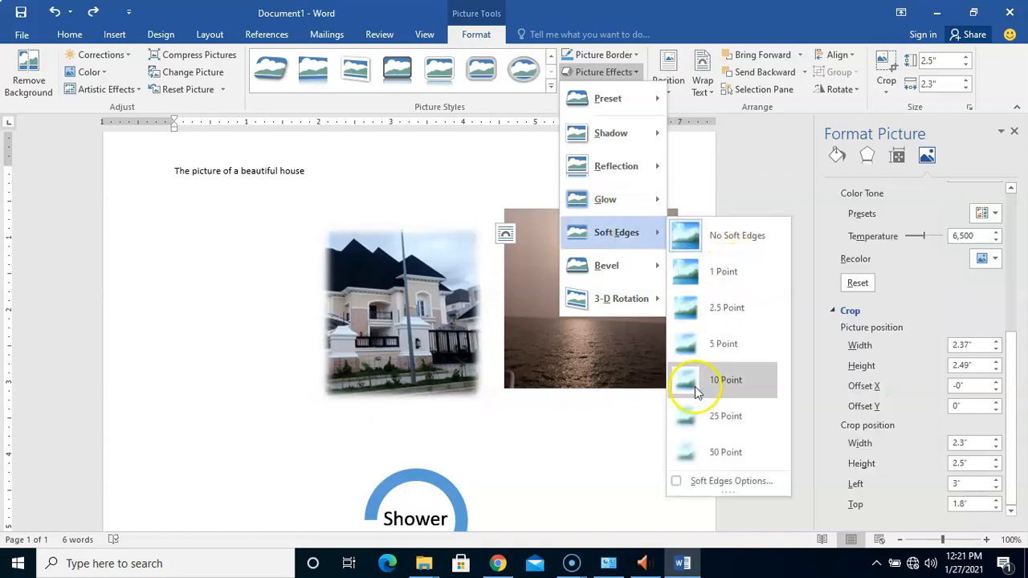
{"action": "mouse_move", "coordinate": [645, 271]}
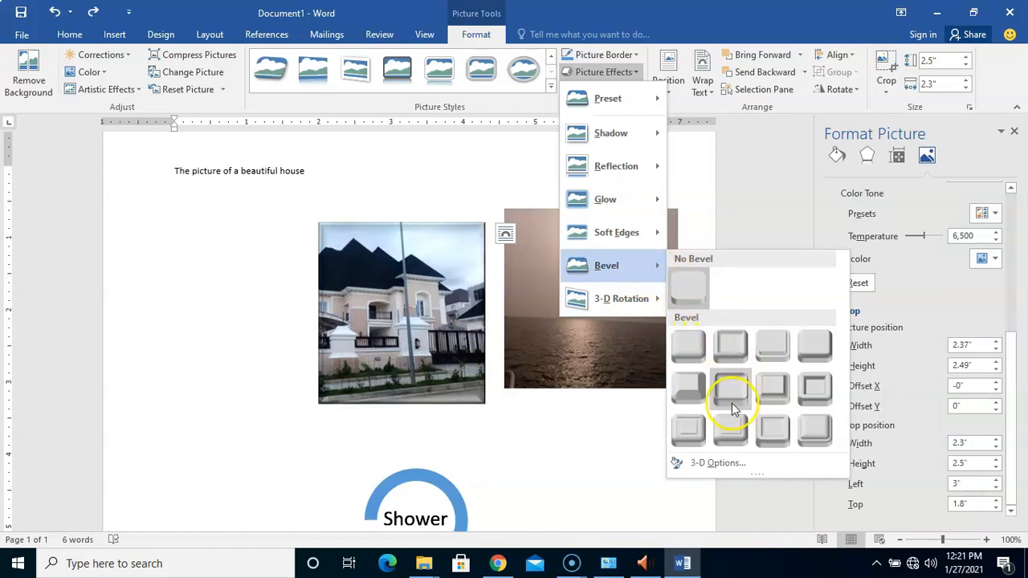
{"action": "mouse_move", "coordinate": [613, 306]}
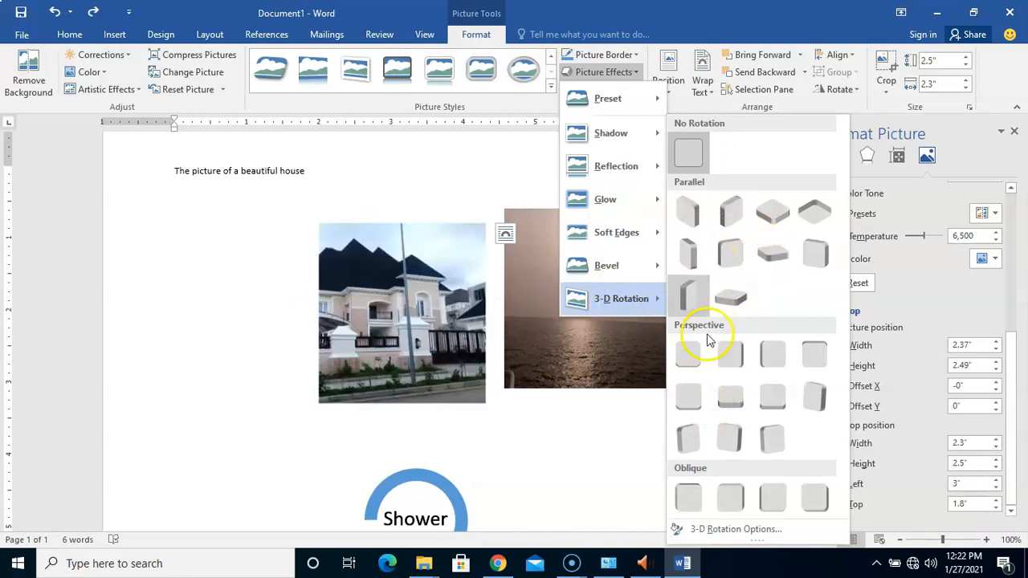
{"action": "left_click", "coordinate": [536, 107]}
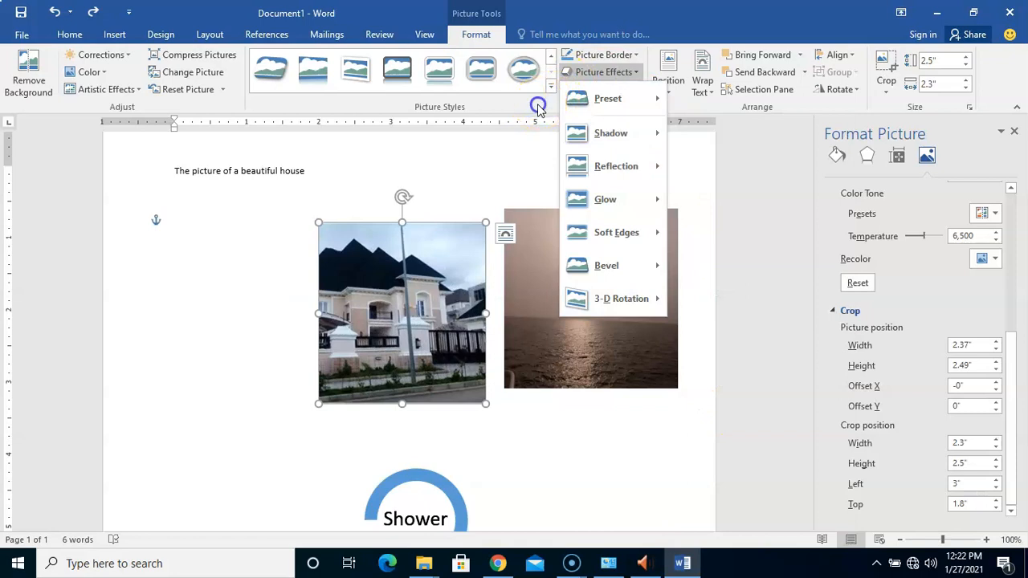
- Try converting the house picture to the SmartArt picture layout with rounded corners and a caption below, and place the cursor in its caption
{"action": "left_click", "coordinate": [633, 89]}
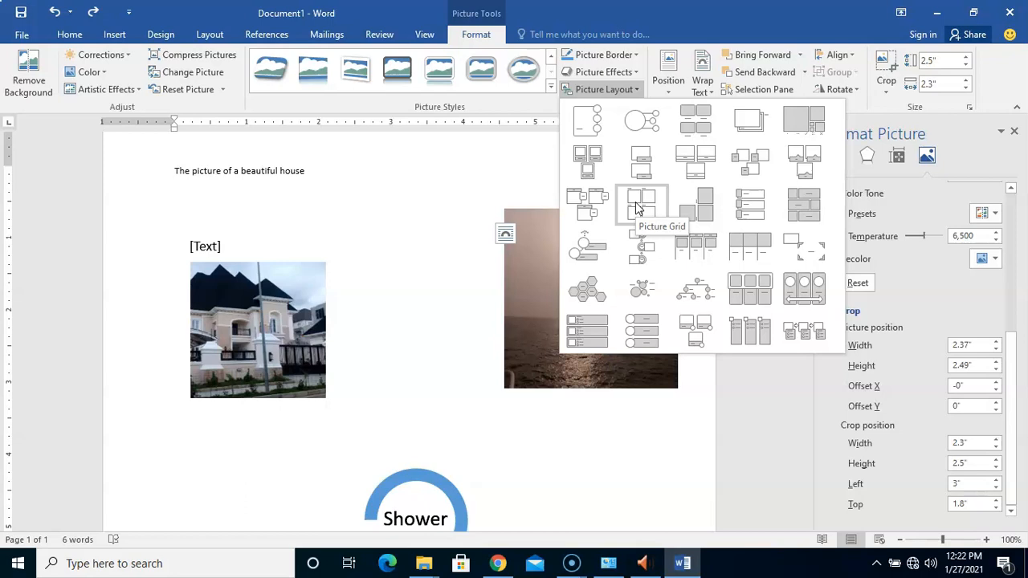
{"action": "left_click", "coordinate": [690, 126]}
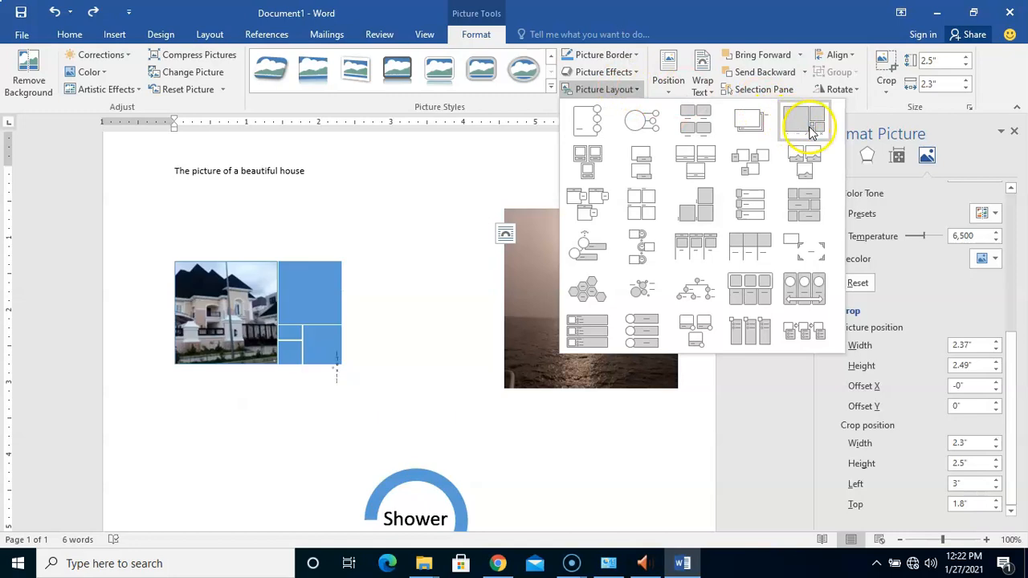
{"action": "left_click", "coordinate": [695, 127]}
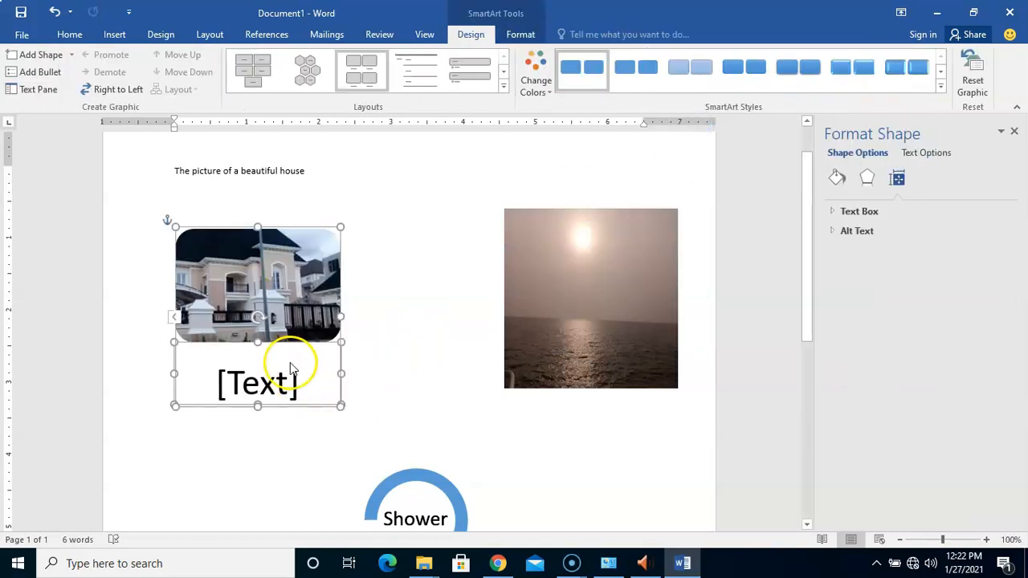
{"action": "left_click", "coordinate": [255, 390]}
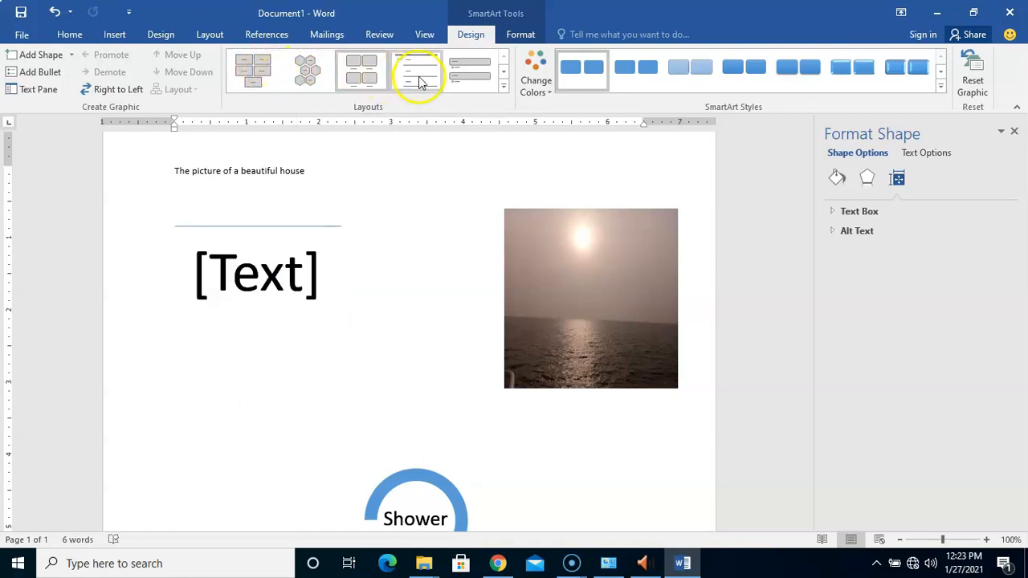
- Preview other SmartArt layouts for the converted house picture, and undo the conversion to a picture layout
{"action": "left_click", "coordinate": [504, 86]}
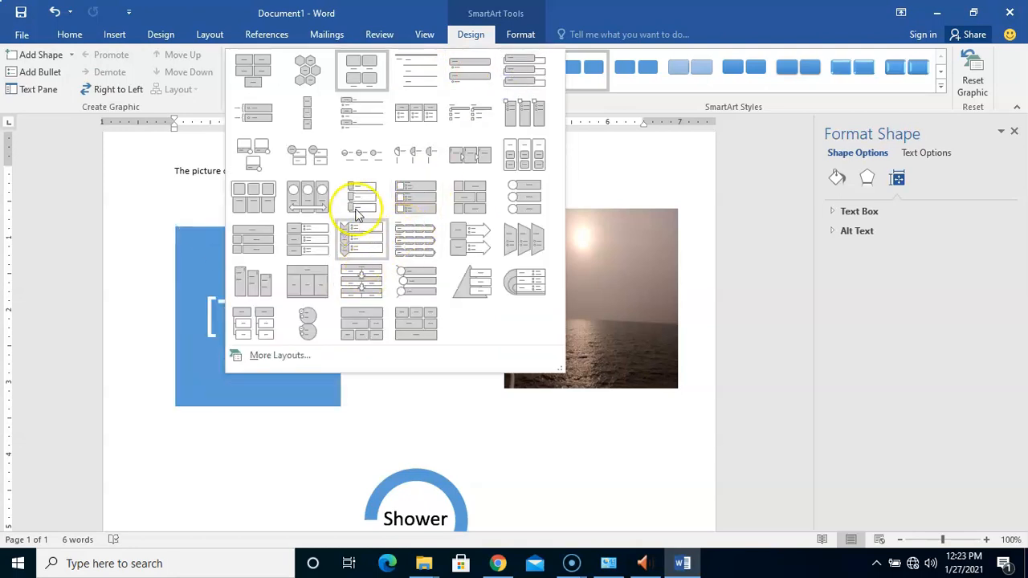
{"action": "left_click", "coordinate": [466, 39]}
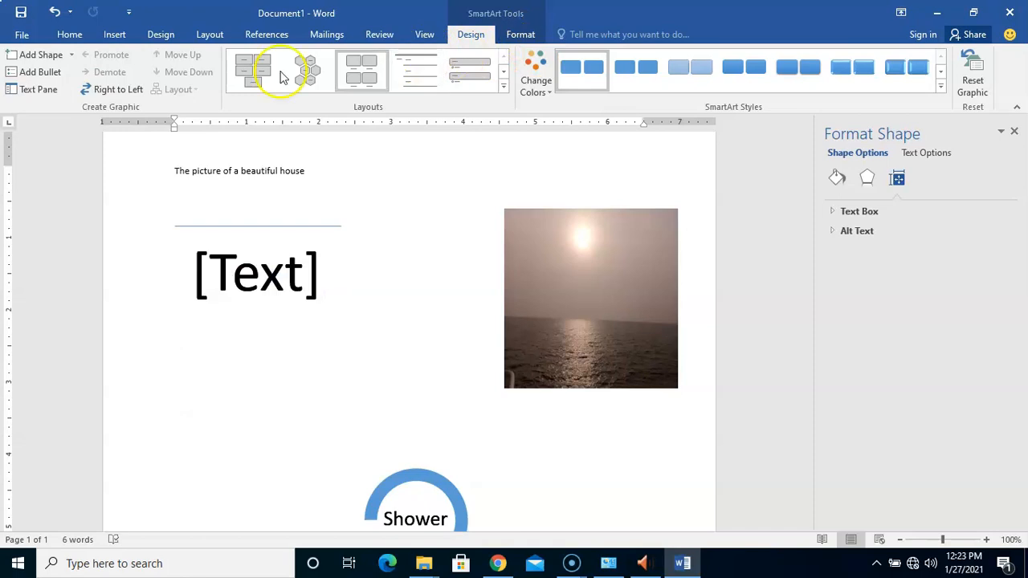
{"action": "left_click", "coordinate": [353, 70]}
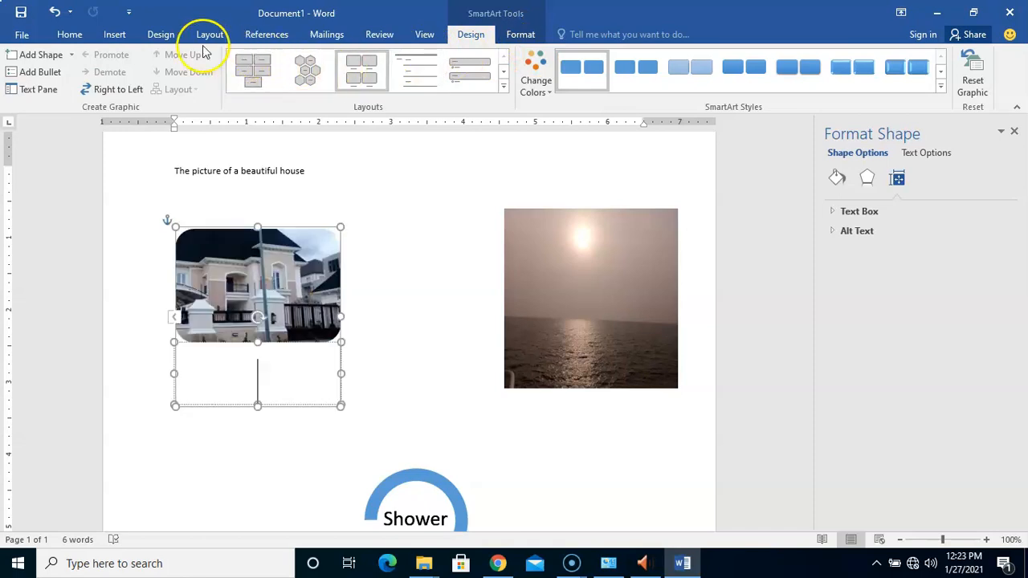
{"action": "left_click", "coordinate": [55, 13]}
{"action": "left_click", "coordinate": [64, 14]}
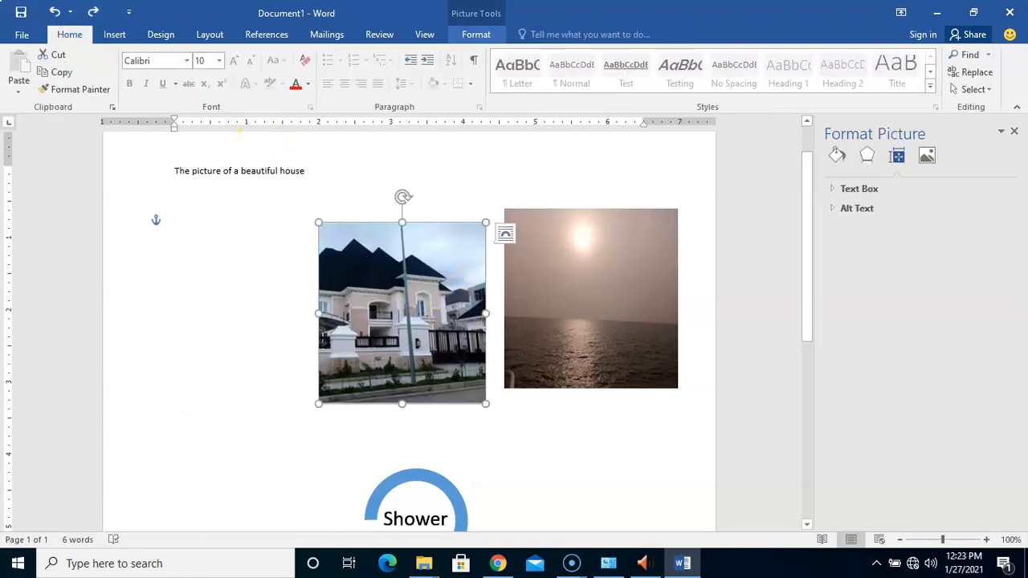
- Review the text wrapping options for the house picture and preview its In Line with Text, Top Left, Top Center and Top Right positions
{"action": "left_click", "coordinate": [476, 34]}
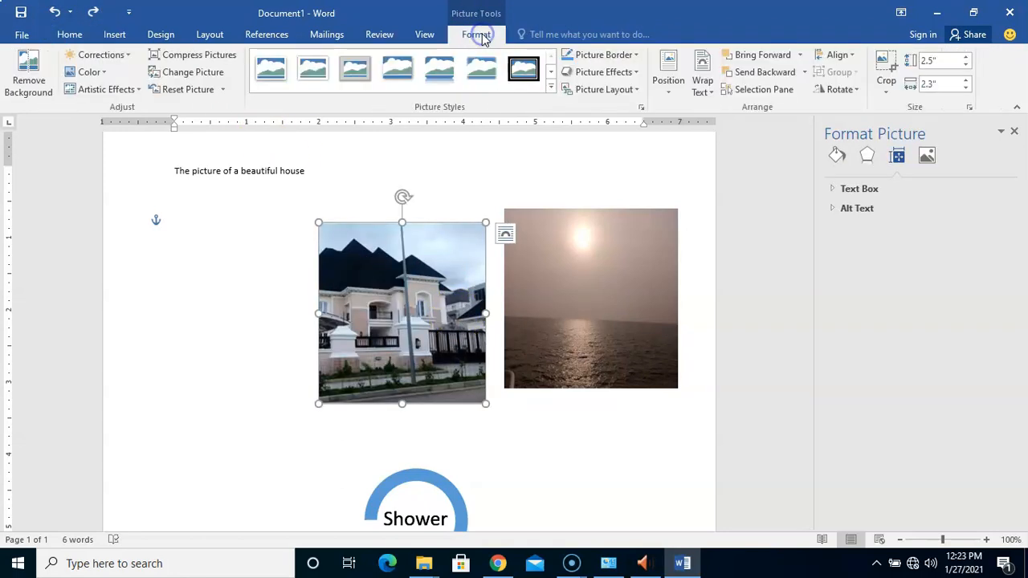
{"action": "left_click", "coordinate": [701, 90]}
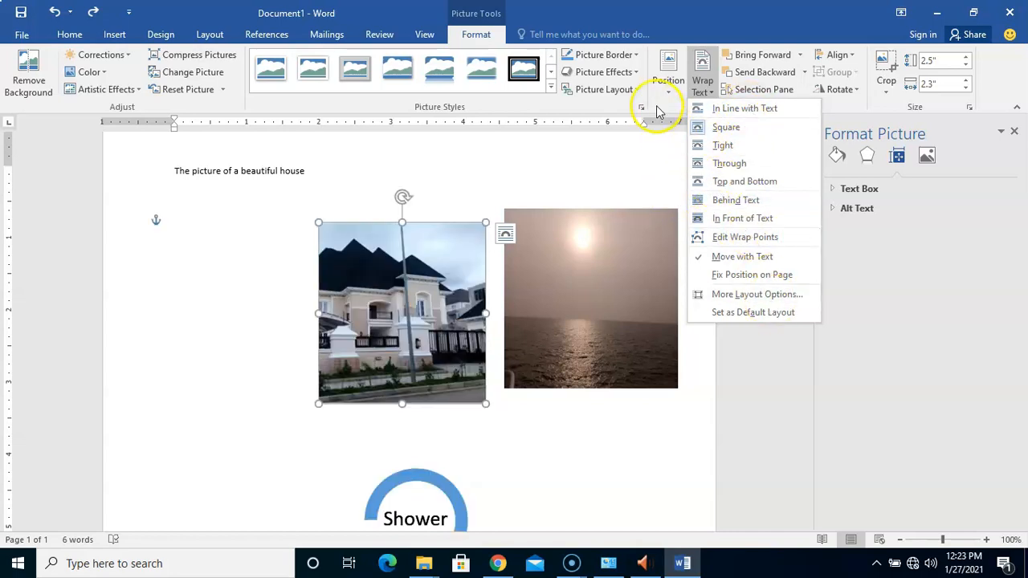
{"action": "left_click", "coordinate": [668, 85]}
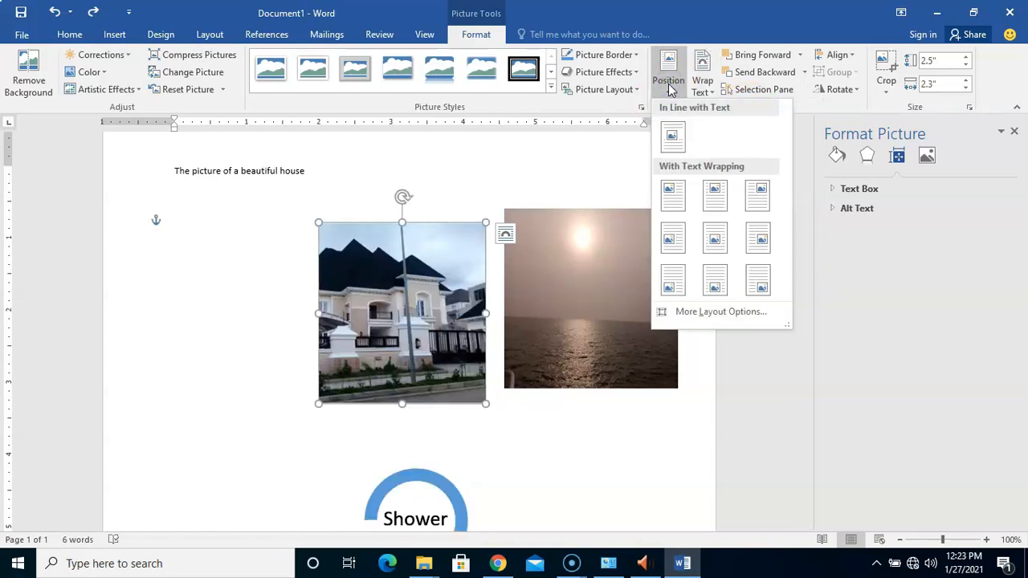
{"action": "left_click", "coordinate": [672, 138]}
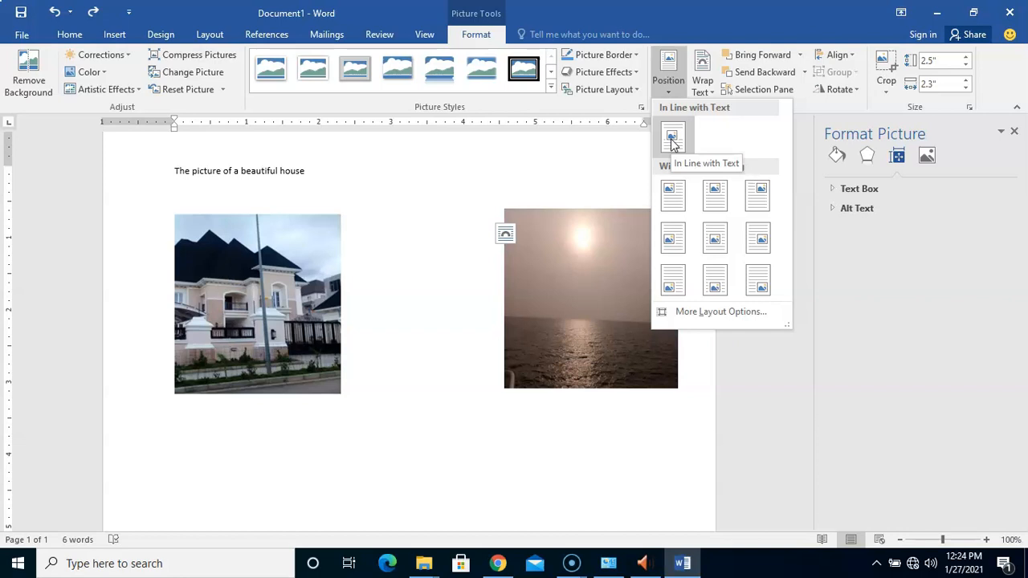
{"action": "left_click", "coordinate": [673, 197]}
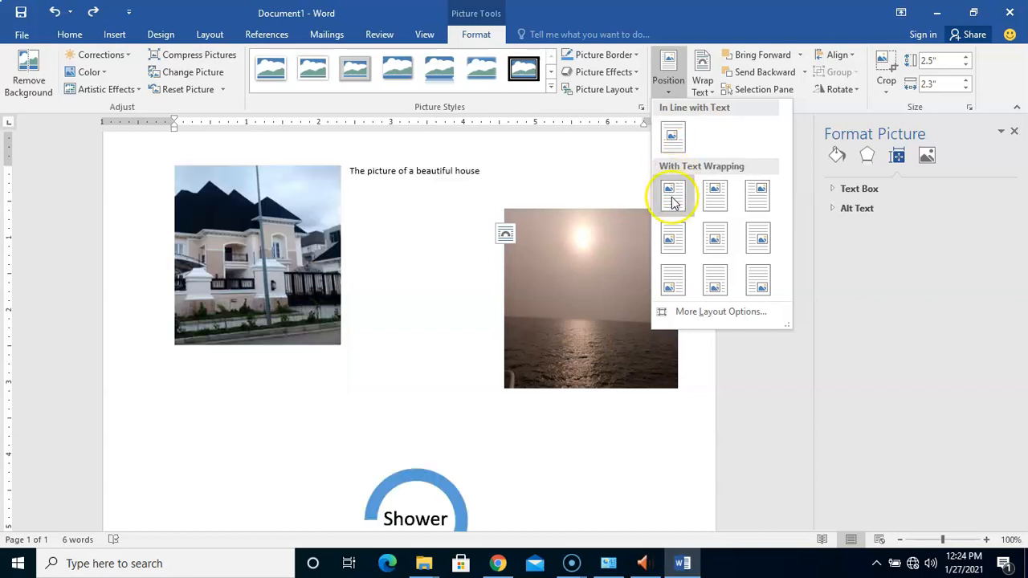
{"action": "left_click", "coordinate": [723, 204]}
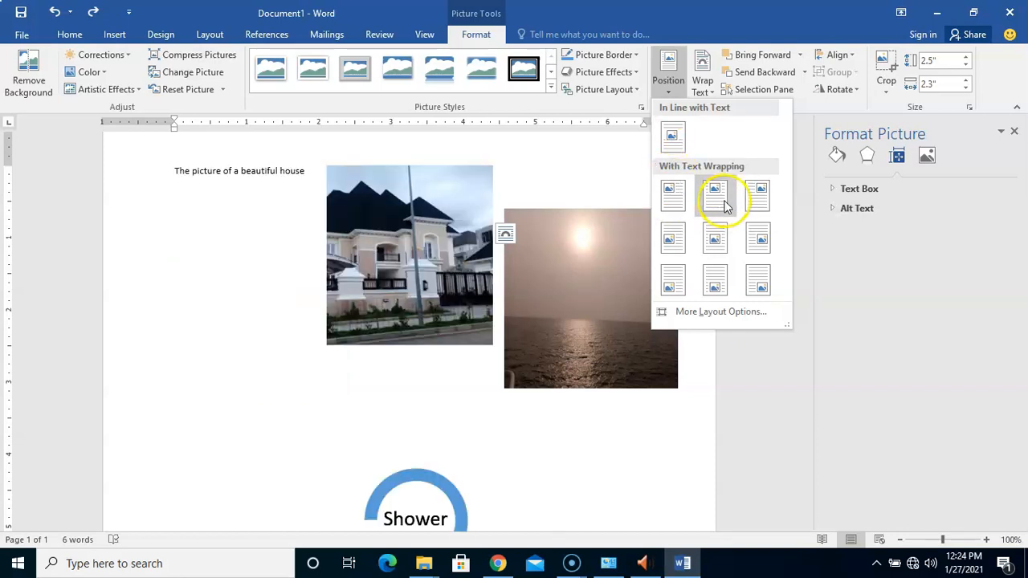
{"action": "left_click", "coordinate": [761, 203]}
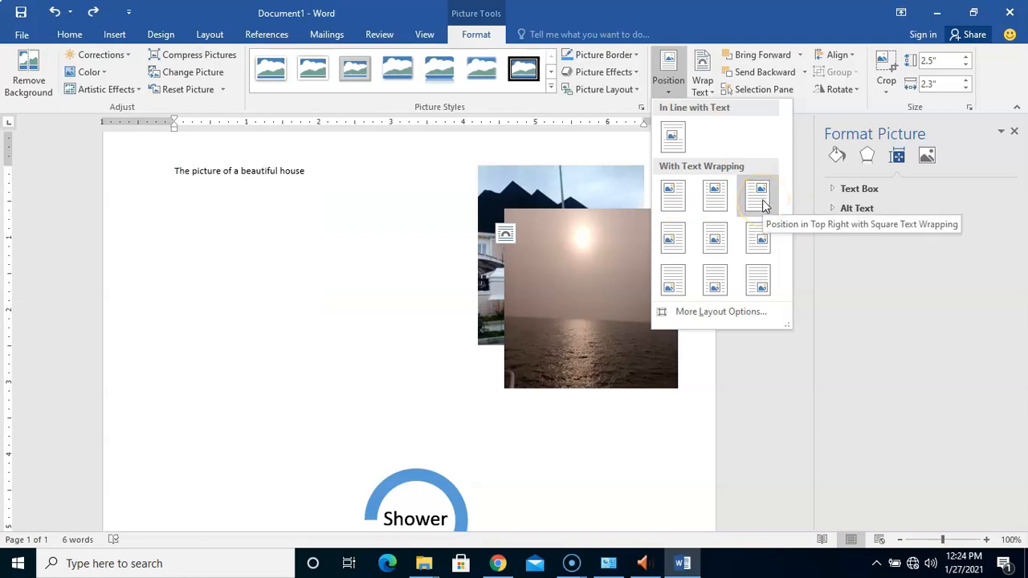
{"action": "left_click", "coordinate": [763, 202]}
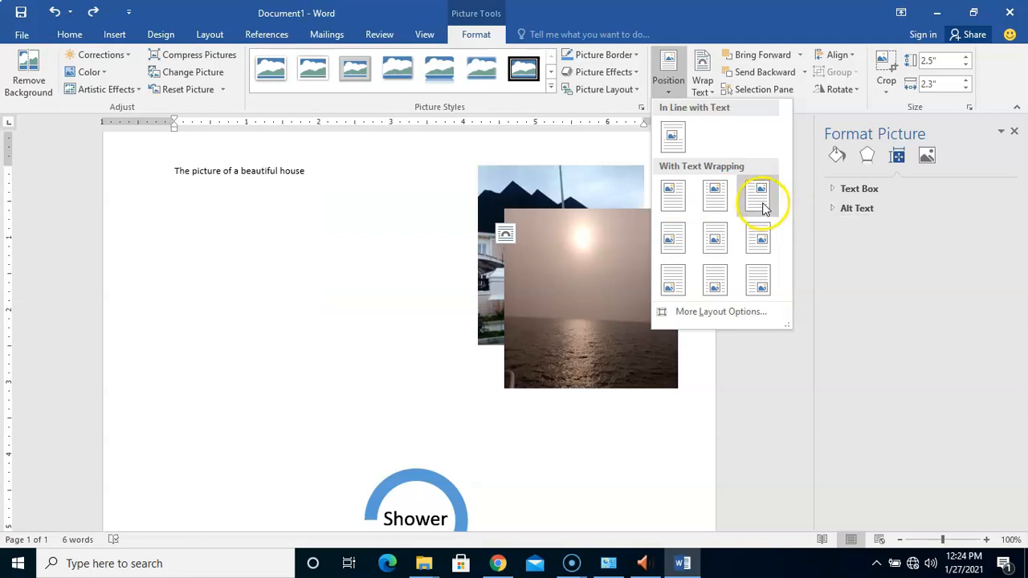
- Preview the middle-row and Bottom Left positions for the house picture, compare the top-row ones again, and apply none
{"action": "left_click", "coordinate": [721, 239]}
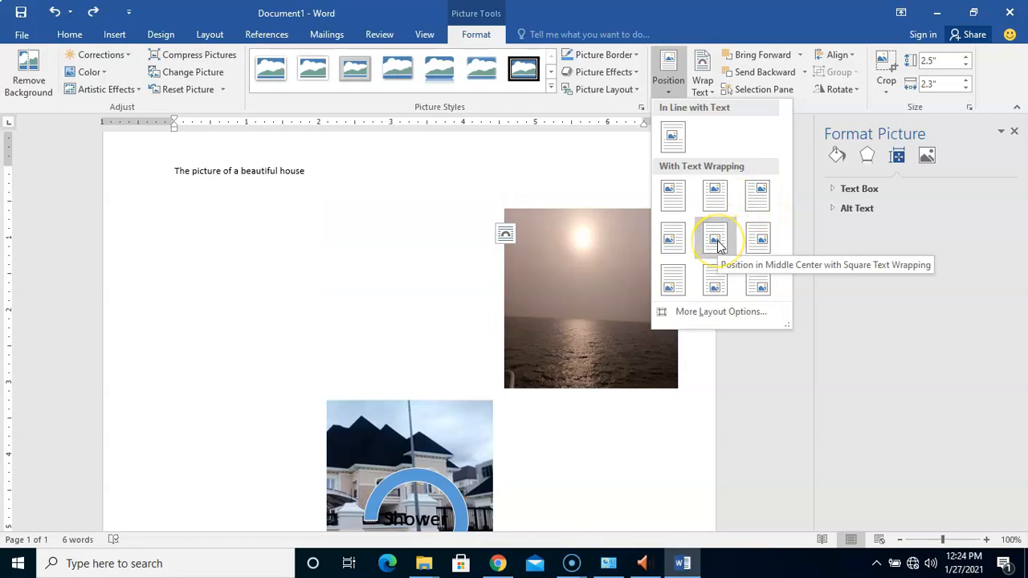
{"action": "left_click", "coordinate": [759, 241]}
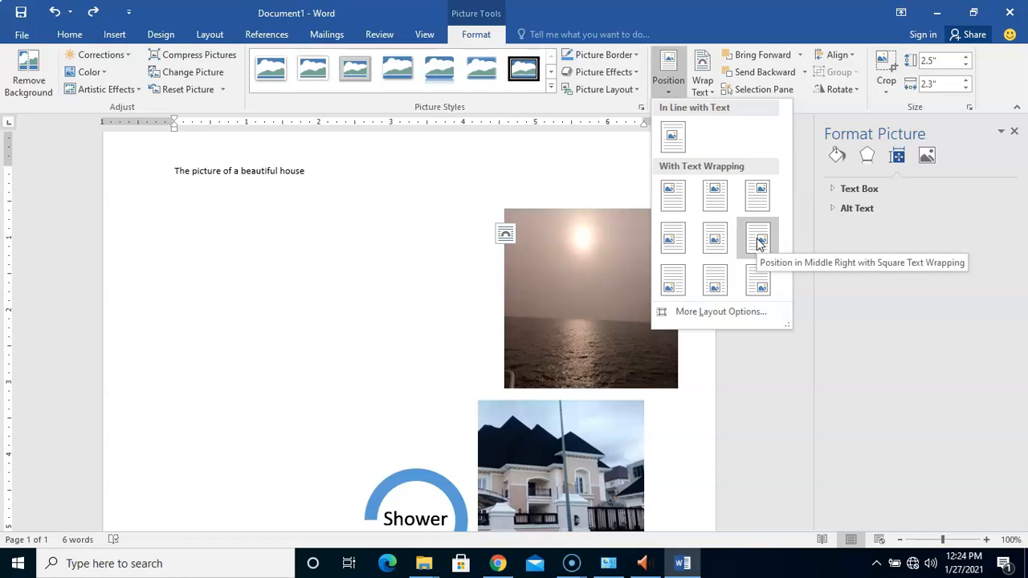
{"action": "left_click", "coordinate": [675, 241]}
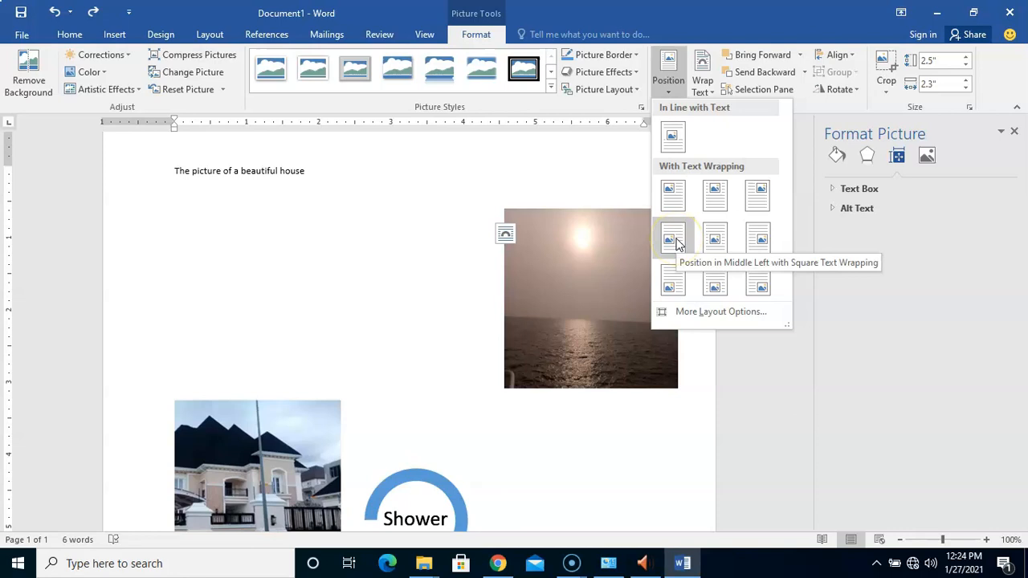
{"action": "left_click", "coordinate": [673, 285]}
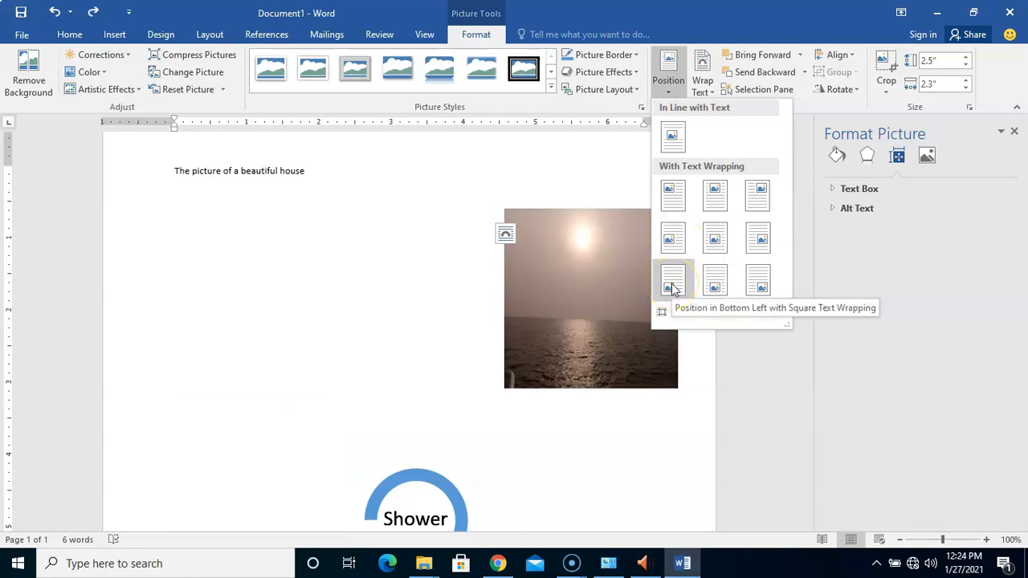
{"action": "left_click", "coordinate": [673, 191]}
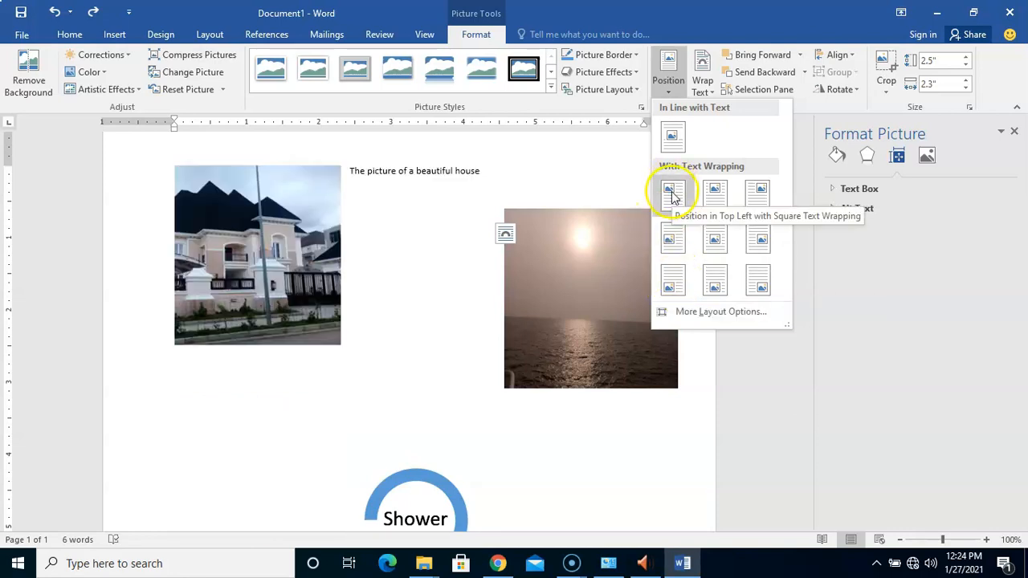
{"action": "left_click", "coordinate": [715, 196]}
{"action": "left_click", "coordinate": [673, 194]}
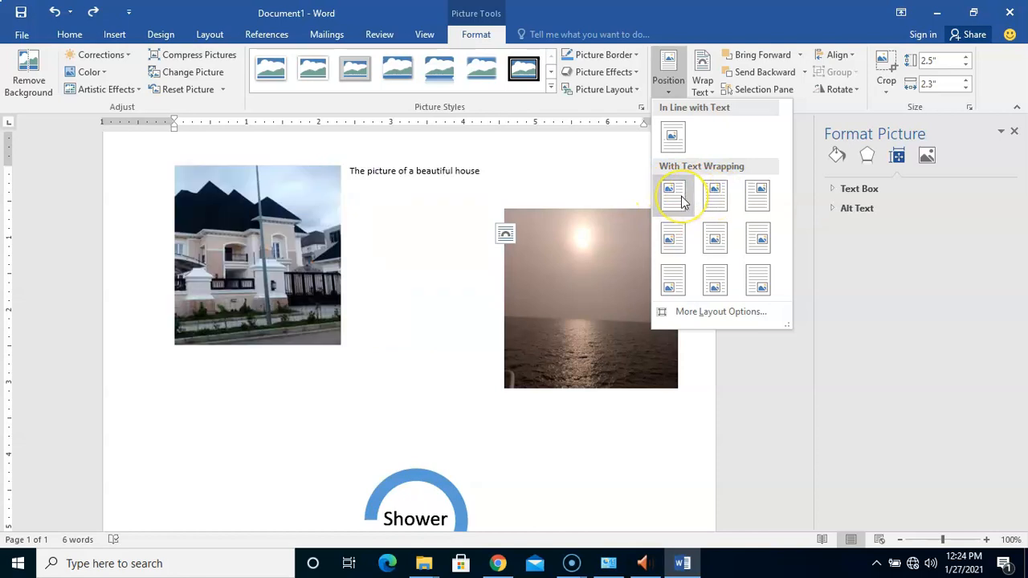
{"action": "left_click", "coordinate": [762, 197]}
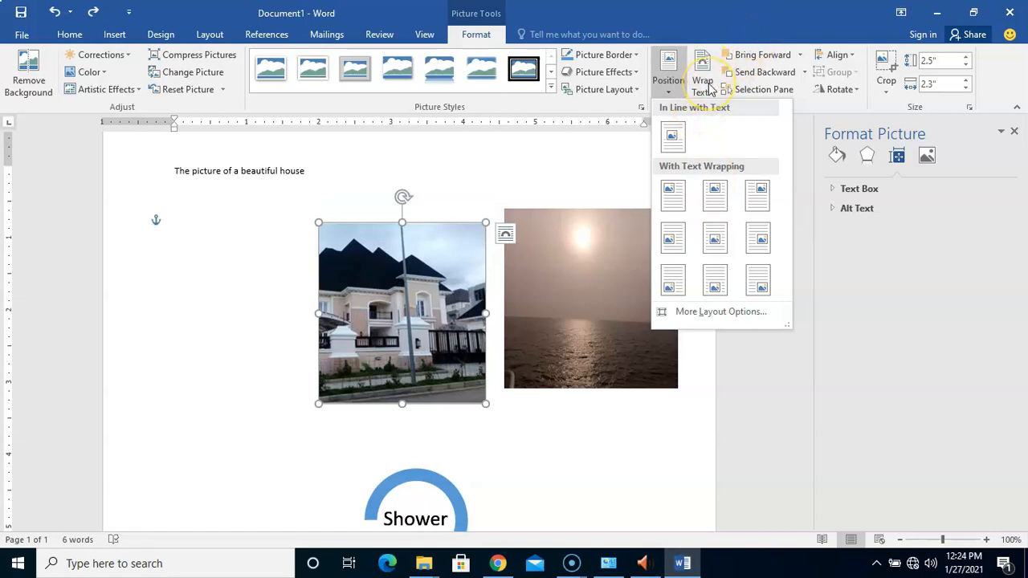
{"action": "left_click", "coordinate": [770, 18]}
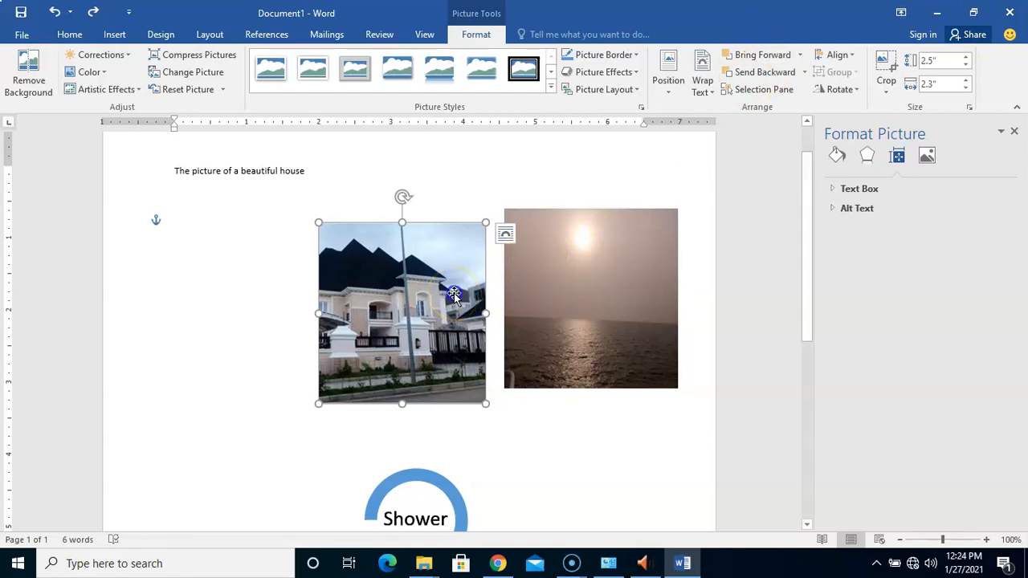
- Move the house picture to overlap the sunset picture, and send the sunset picture backward behind the house
{"action": "left_click_drag", "start_coordinate": [456, 295], "coordinate": [535, 299]}
{"action": "left_click", "coordinate": [608, 440]}
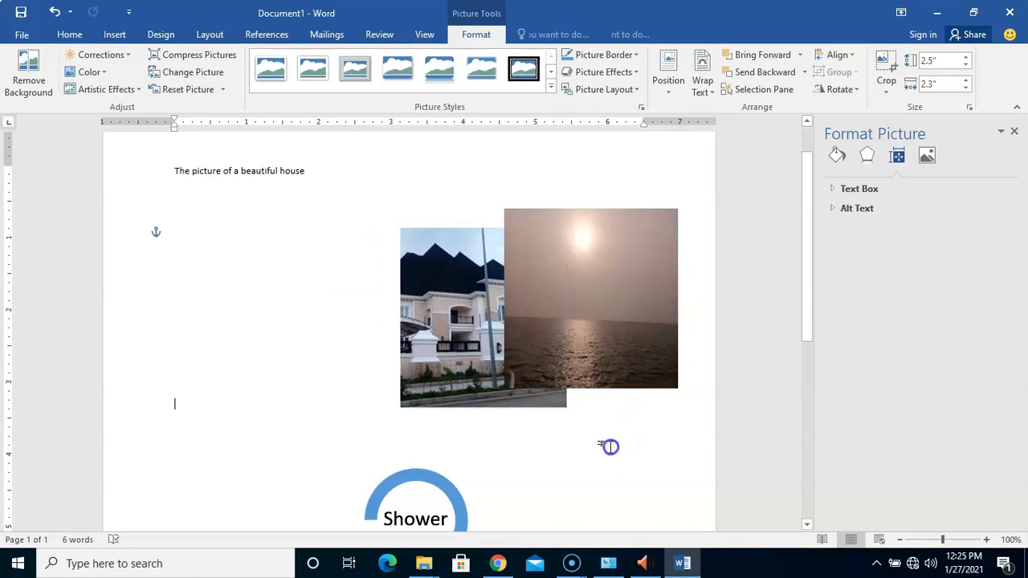
{"action": "left_click", "coordinate": [623, 260]}
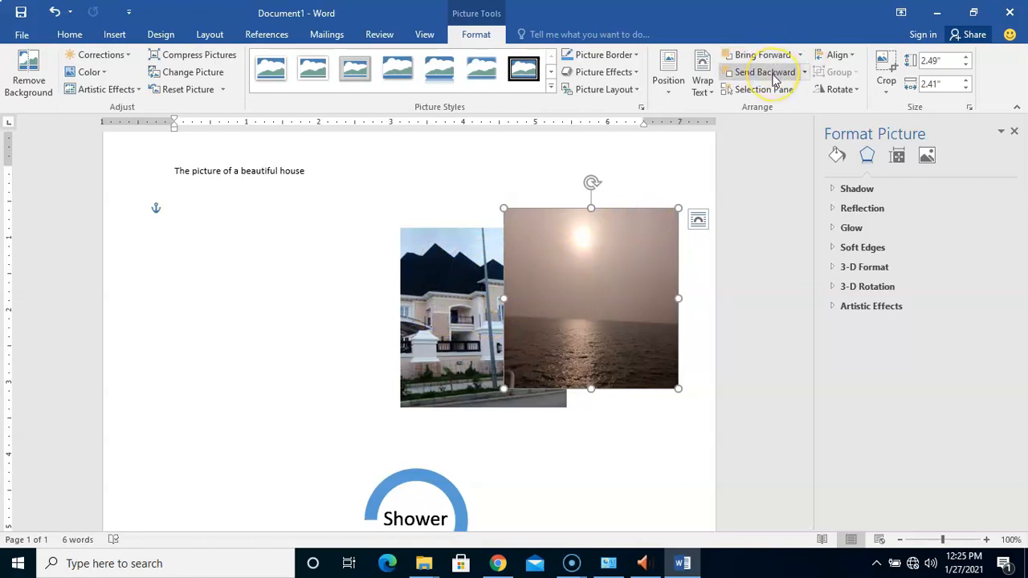
{"action": "left_click", "coordinate": [774, 75]}
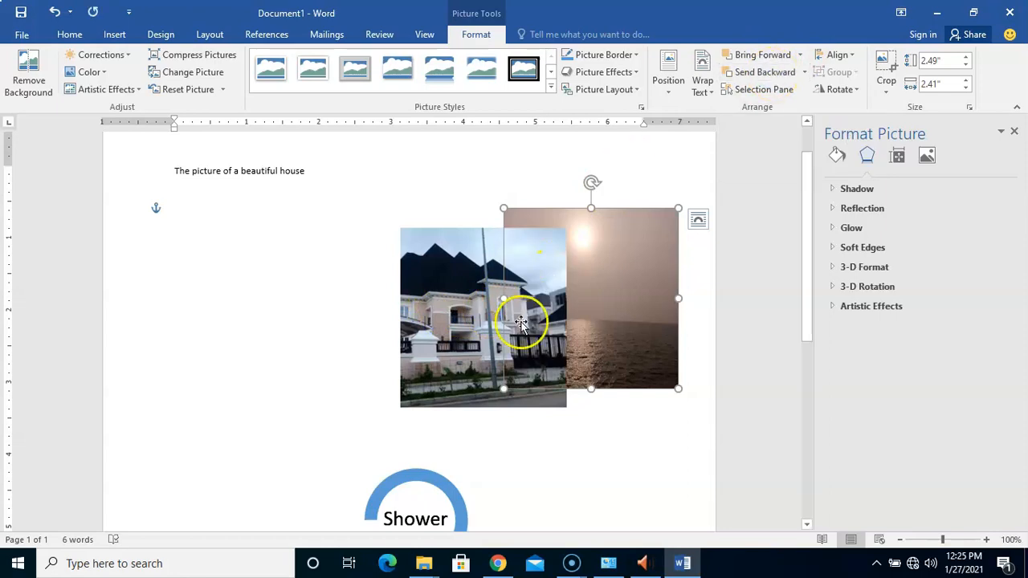
{"action": "left_click", "coordinate": [612, 445]}
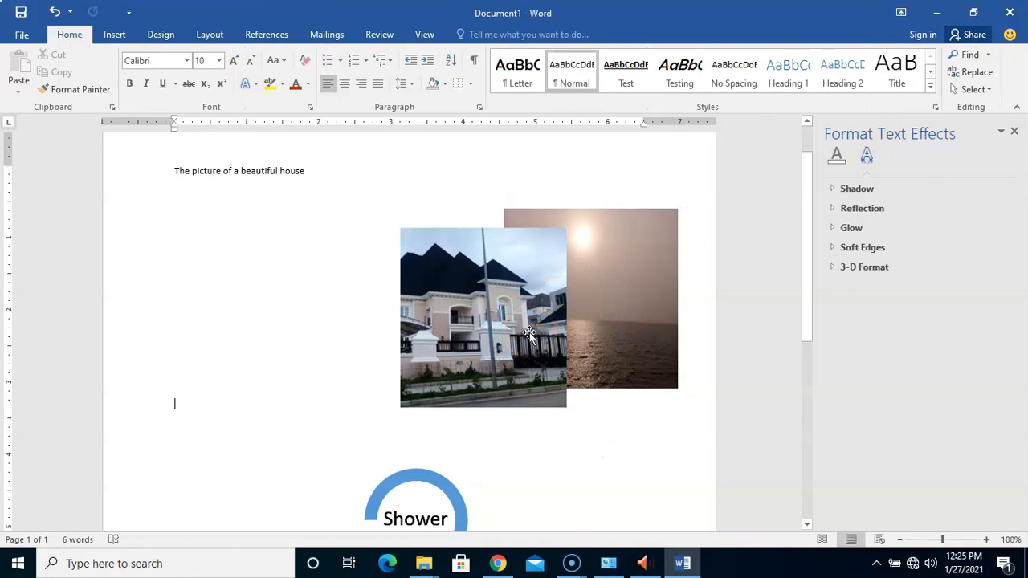
- Bring the sunset picture forward in front of the house picture and show the document's objects in the Selection pane
{"action": "left_click", "coordinate": [609, 314]}
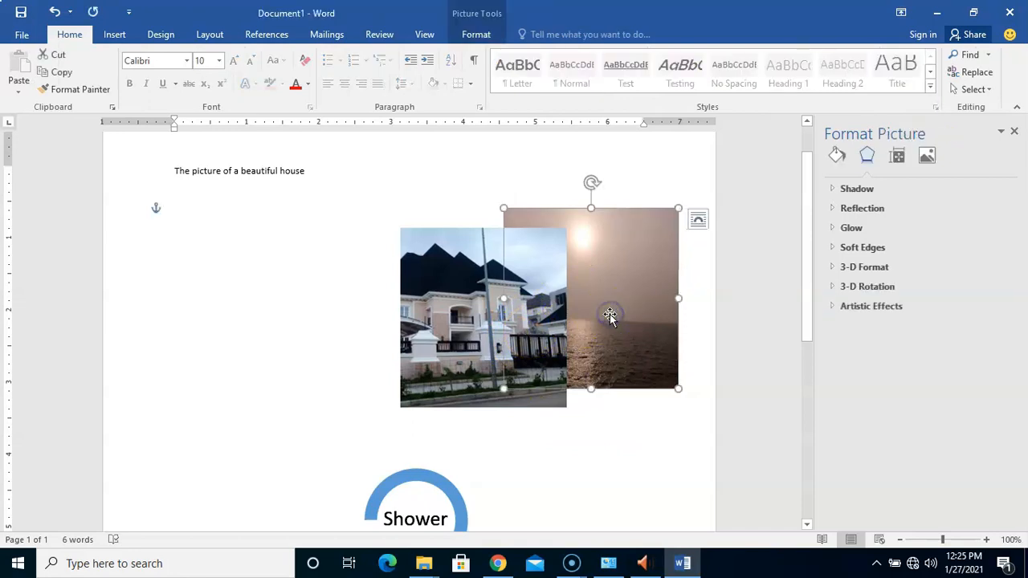
{"action": "left_click", "coordinate": [477, 34]}
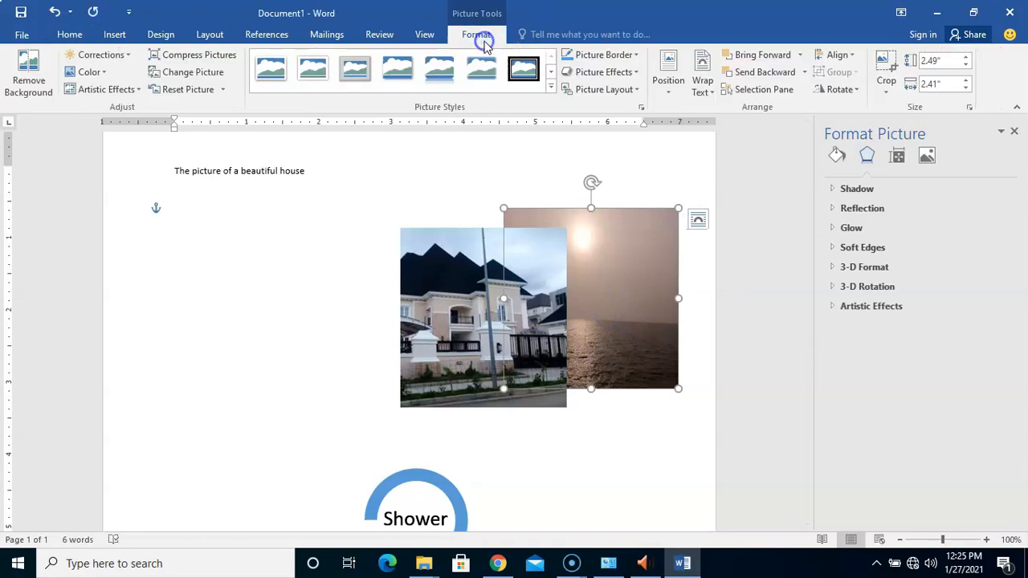
{"action": "left_click", "coordinate": [769, 58]}
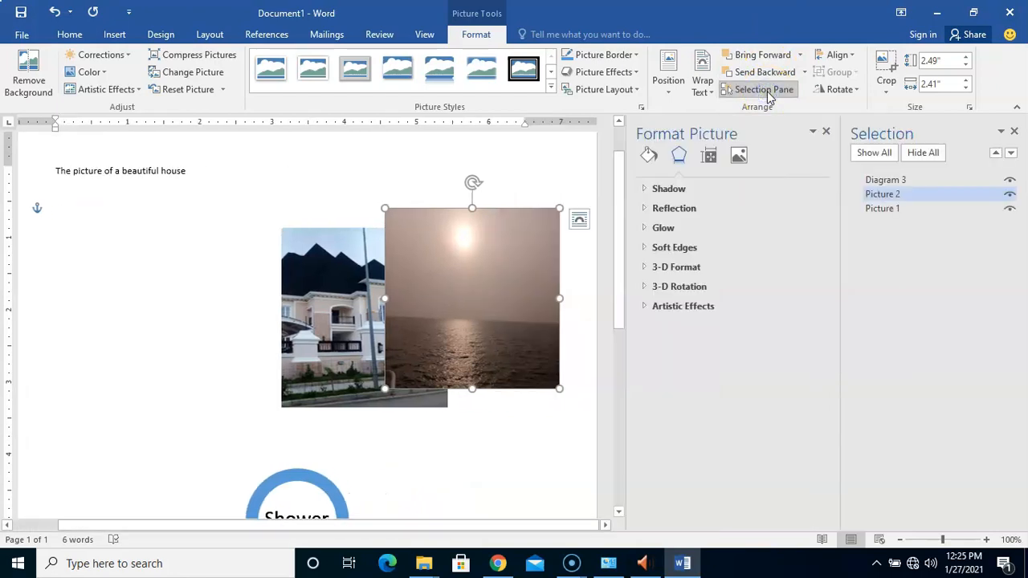
{"action": "left_click", "coordinate": [923, 199]}
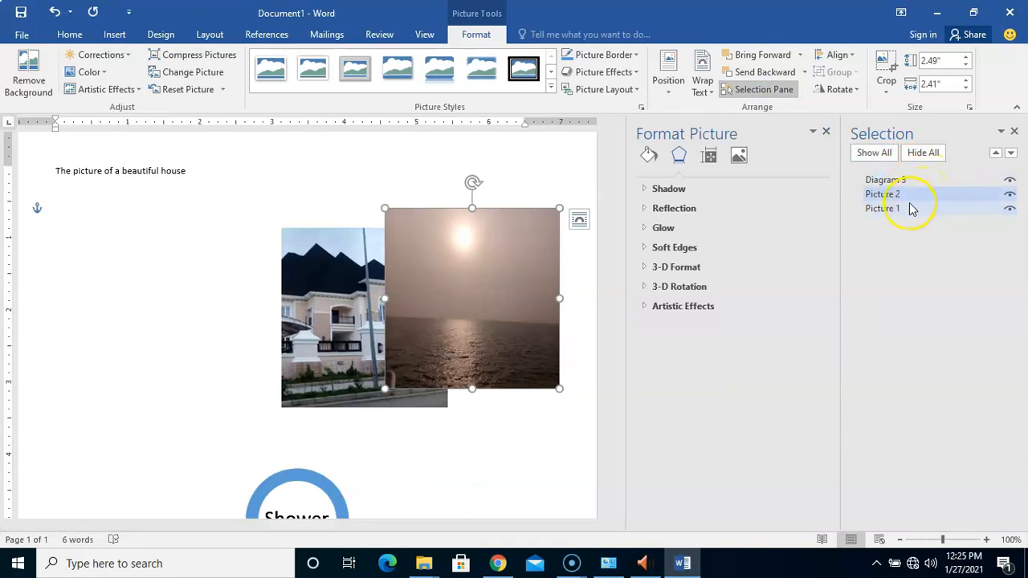
{"action": "left_click", "coordinate": [512, 277]}
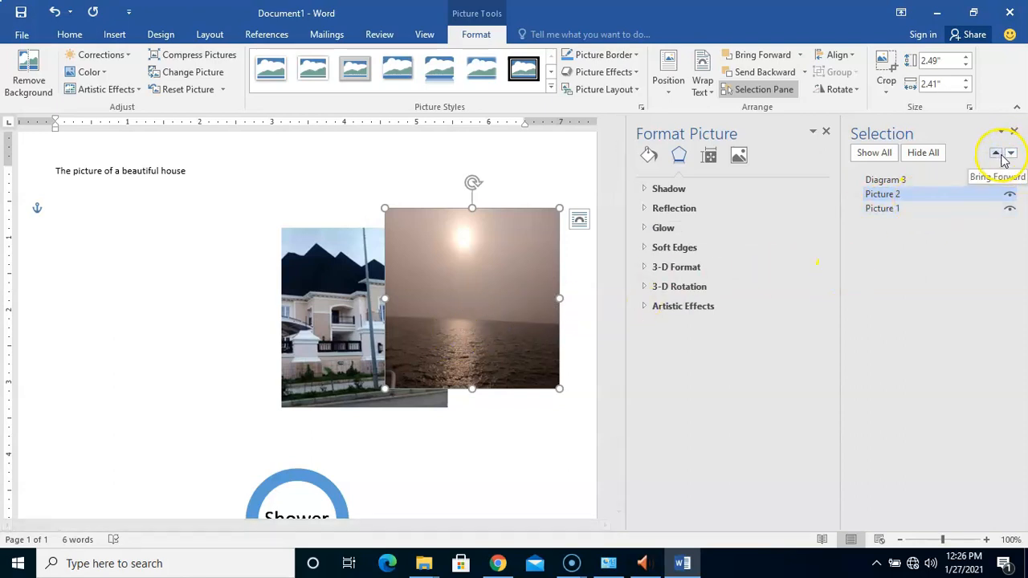
- Bring Picture 1, the house, forward in the object list, and send it backward again
{"action": "left_click", "coordinate": [924, 208]}
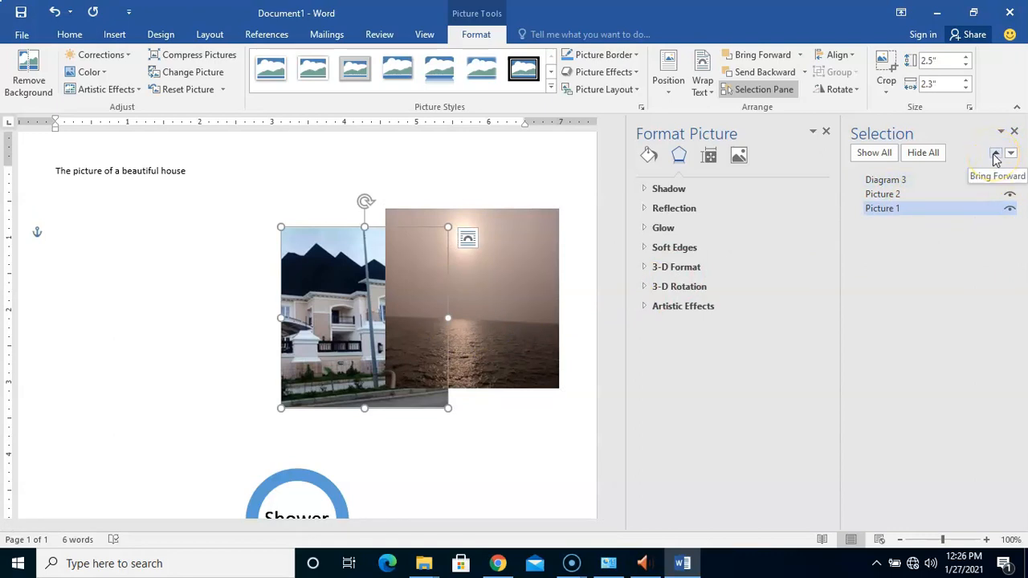
{"action": "left_click", "coordinate": [995, 155]}
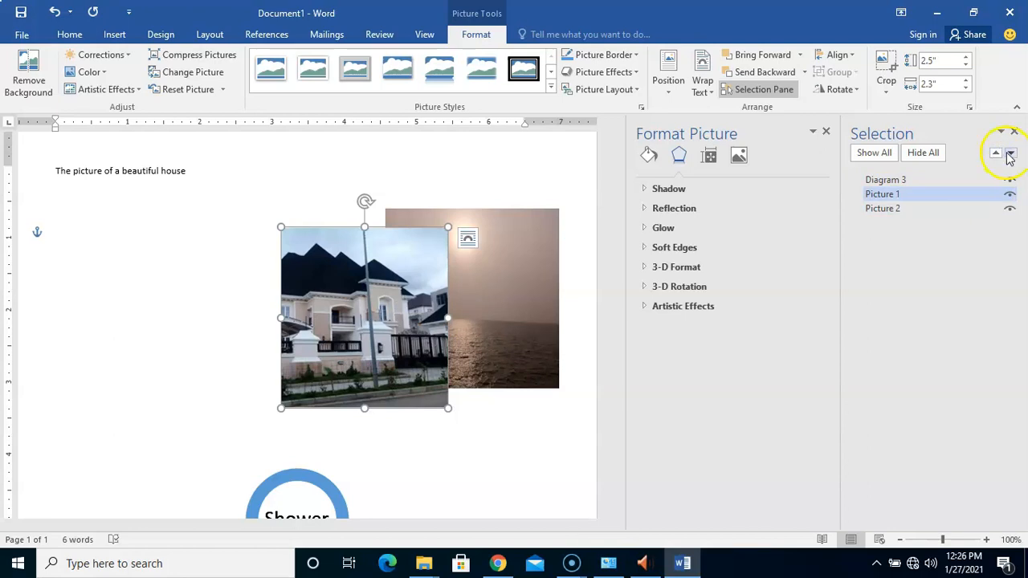
{"action": "left_click", "coordinate": [1012, 155]}
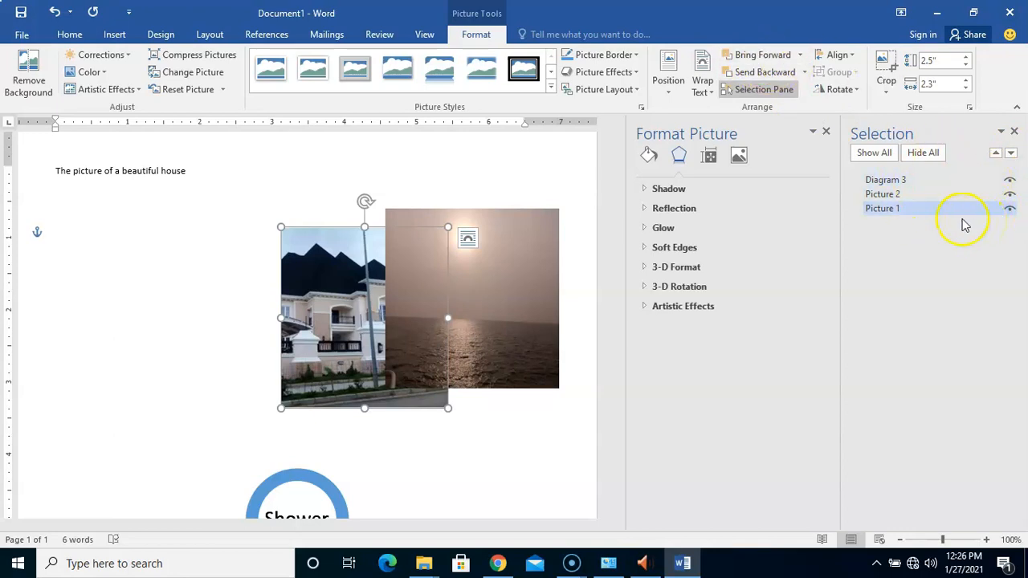
- Send Picture 2, the sunset, backward in the object list, and bring it forward again
{"action": "left_click", "coordinate": [920, 195]}
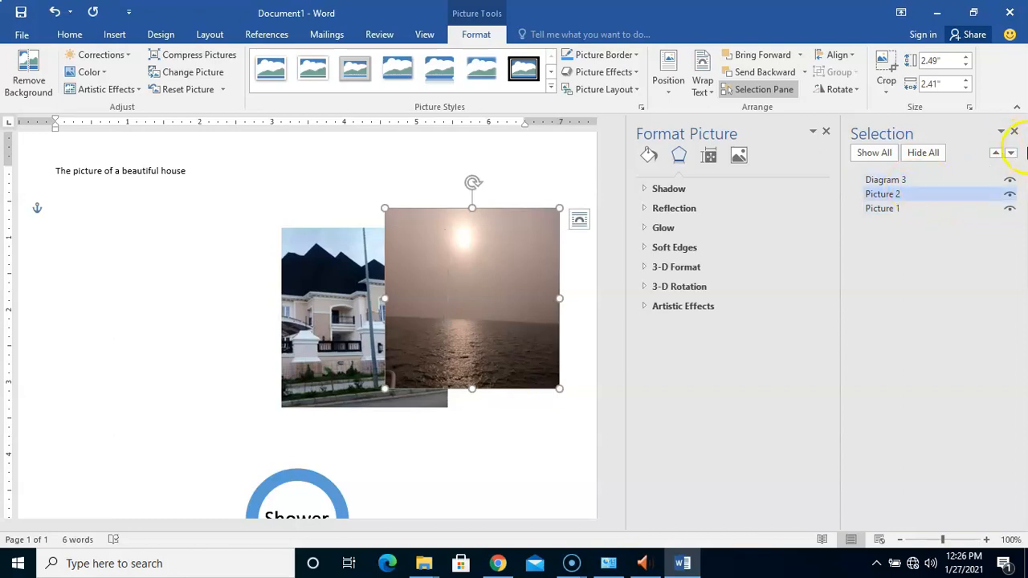
{"action": "left_click", "coordinate": [1011, 154]}
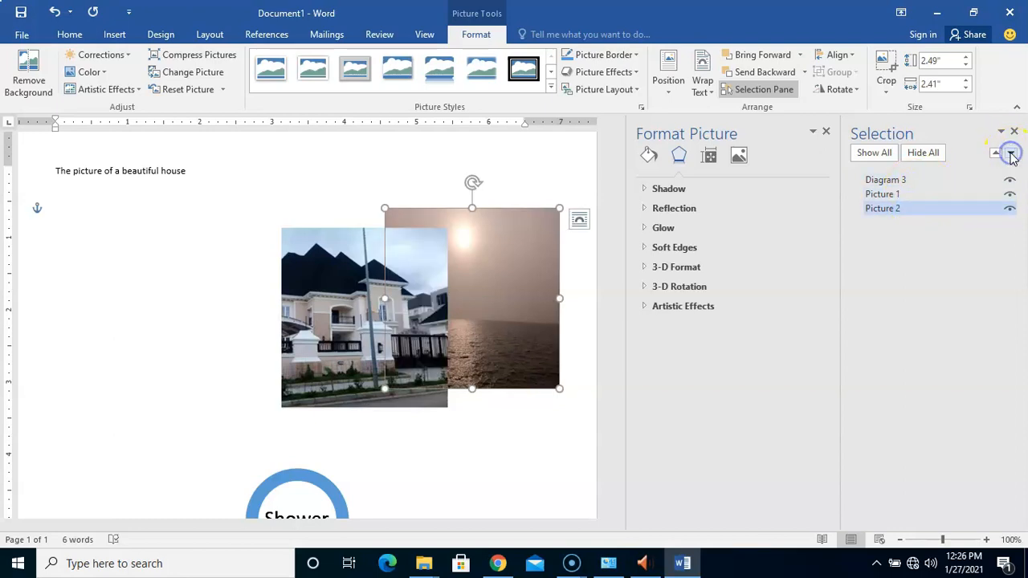
{"action": "left_click", "coordinate": [995, 155]}
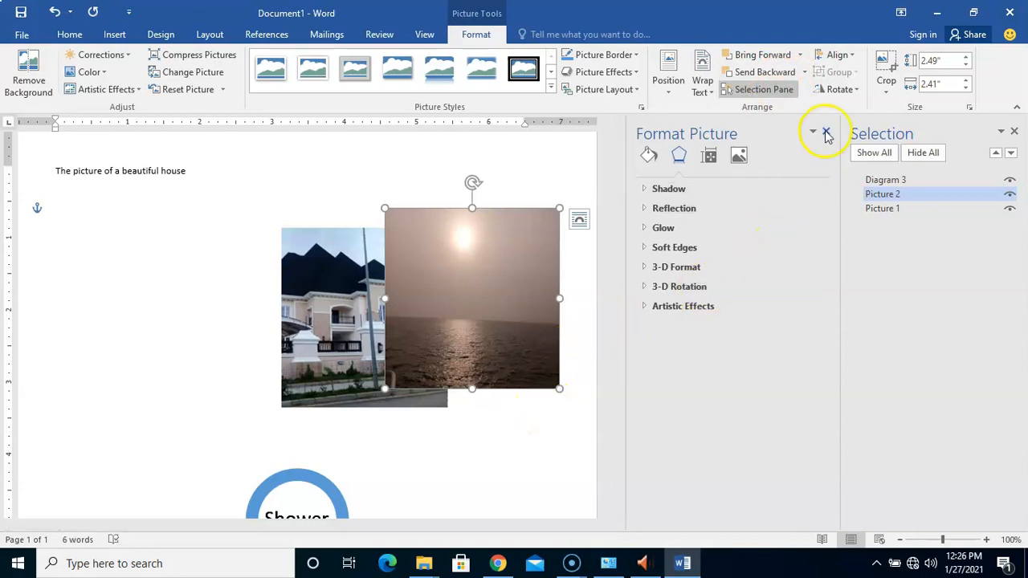
- Preview the rotate and flip options, including Flip Horizontal, for the sunset picture without applying any
{"action": "left_click", "coordinate": [840, 89]}
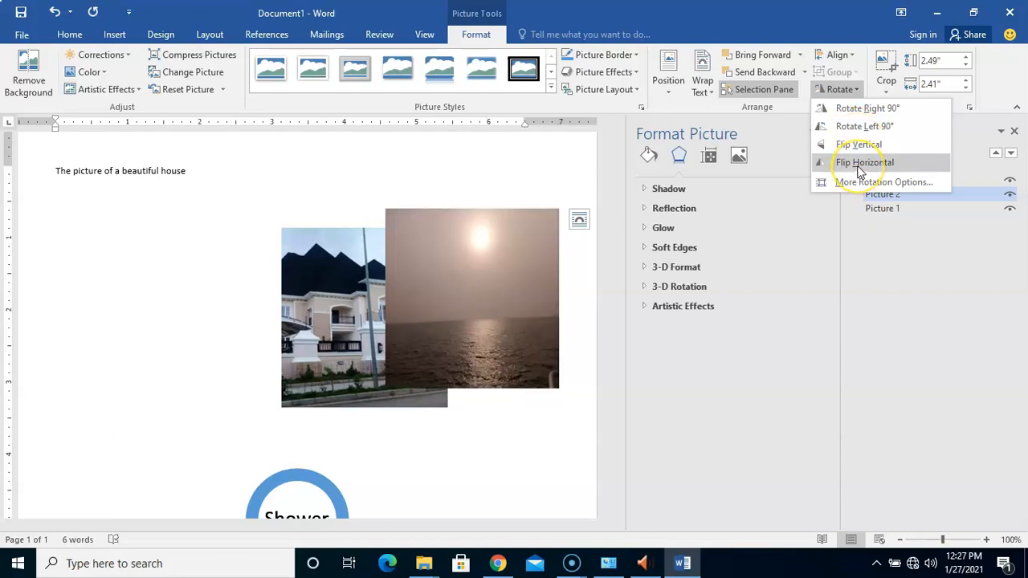
{"action": "key", "text": "Escape"}
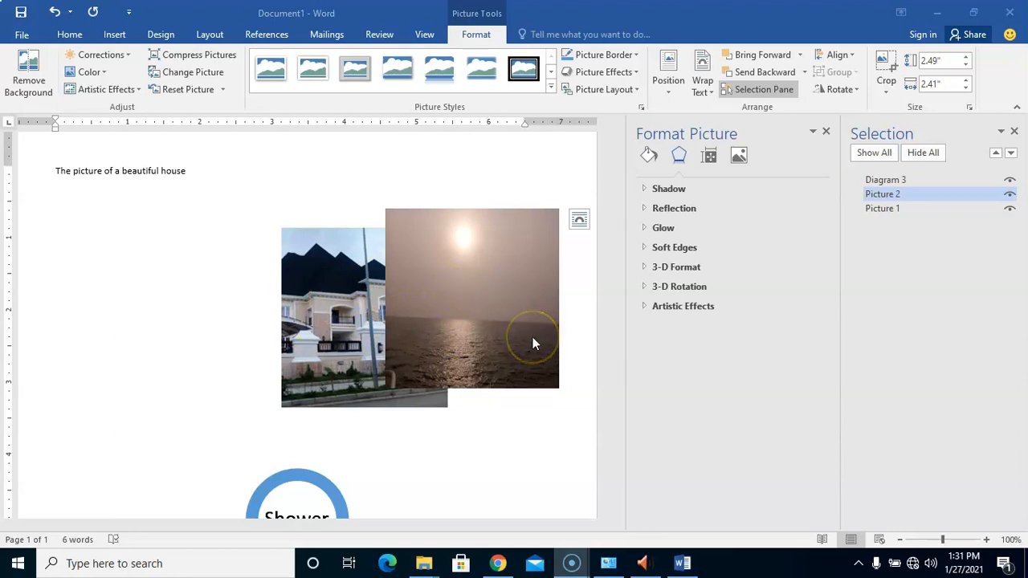
- Add a shape after the Shower arrow in the SmartArt graphic
{"action": "left_click", "coordinate": [384, 453]}
{"action": "left_click", "coordinate": [310, 482]}
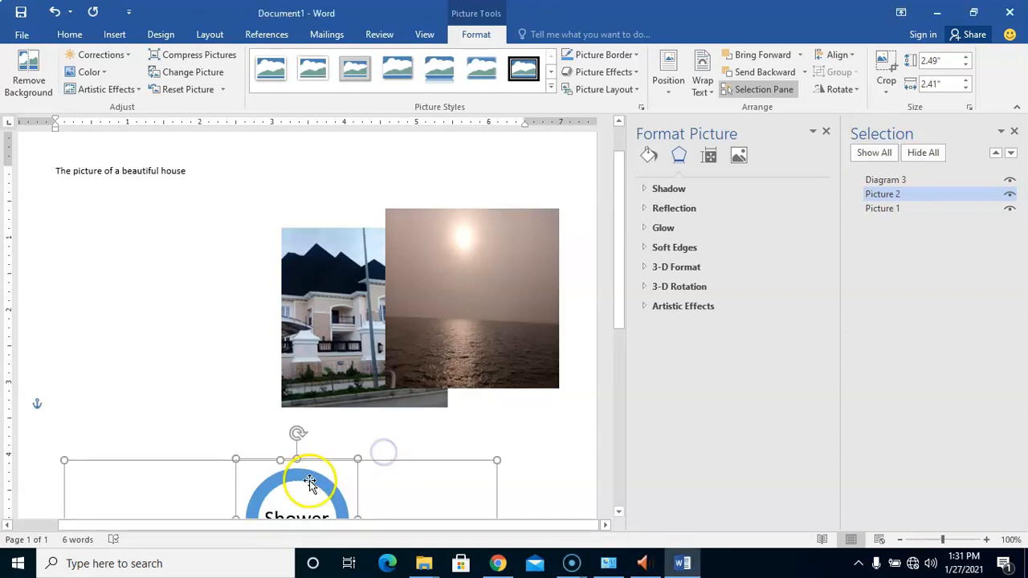
{"action": "scroll", "coordinate": [310, 482], "scroll_direction": "down", "scroll_amount": 5}
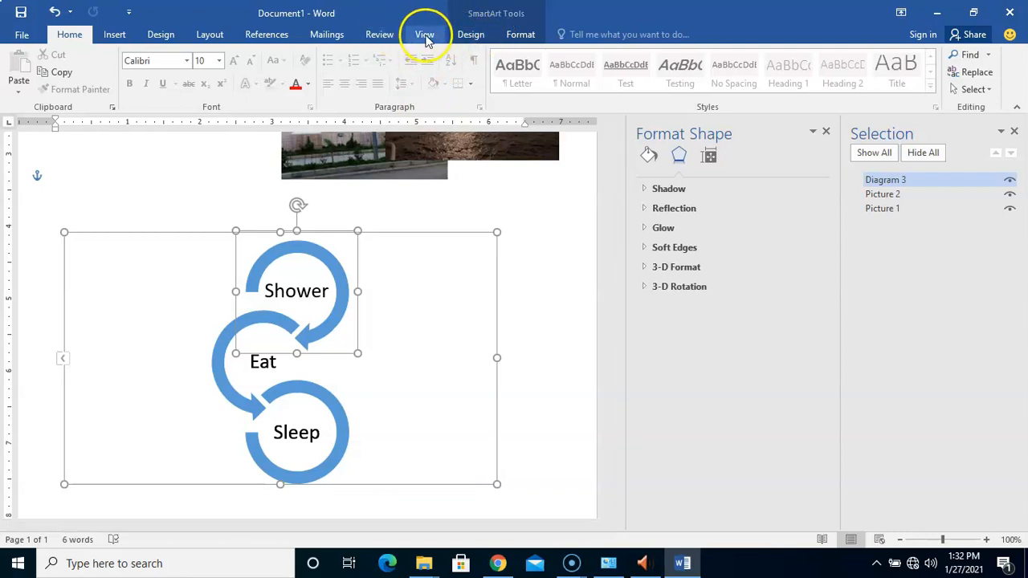
{"action": "left_click", "coordinate": [478, 36]}
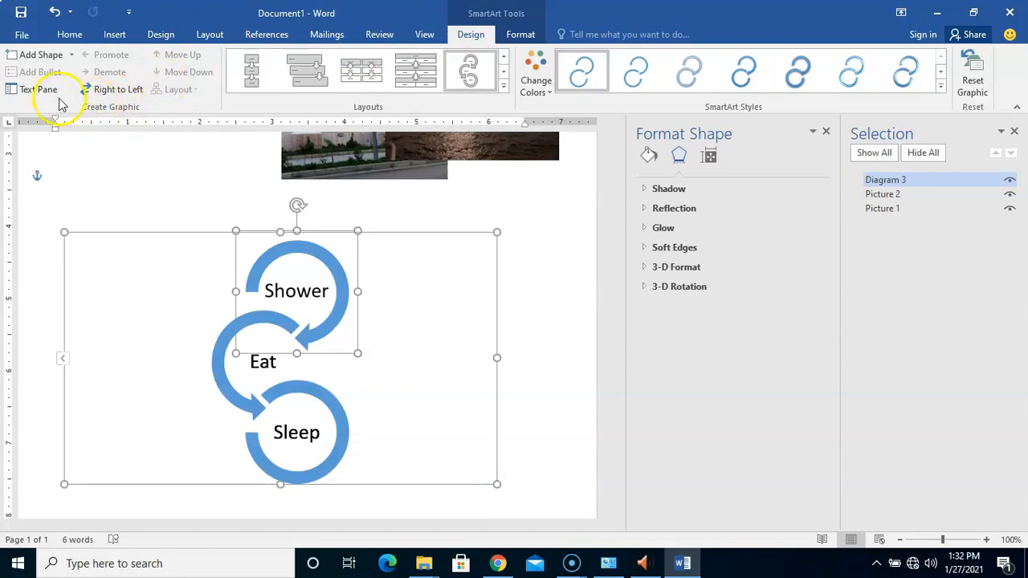
{"action": "left_click", "coordinate": [71, 56]}
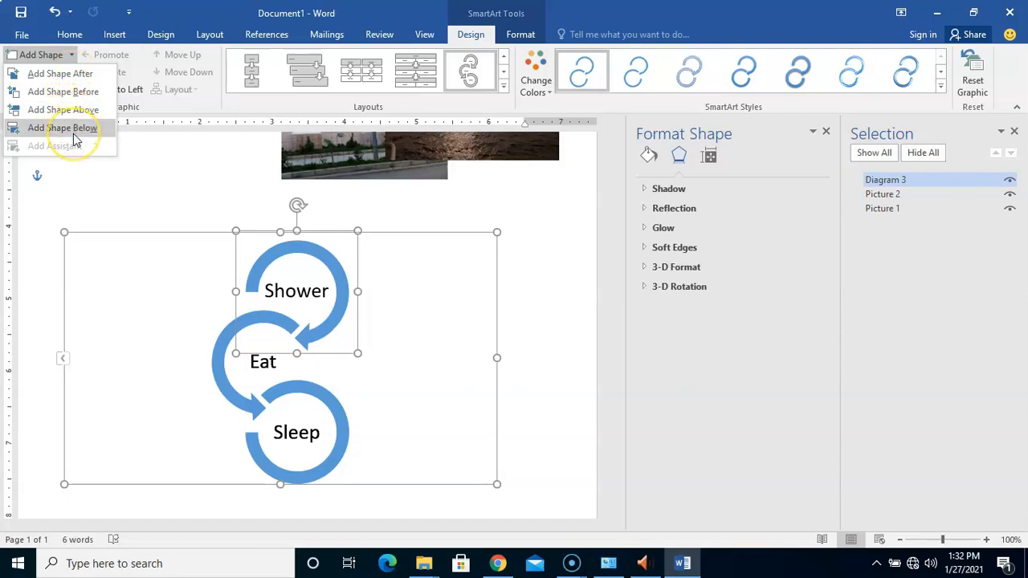
{"action": "left_click", "coordinate": [60, 74]}
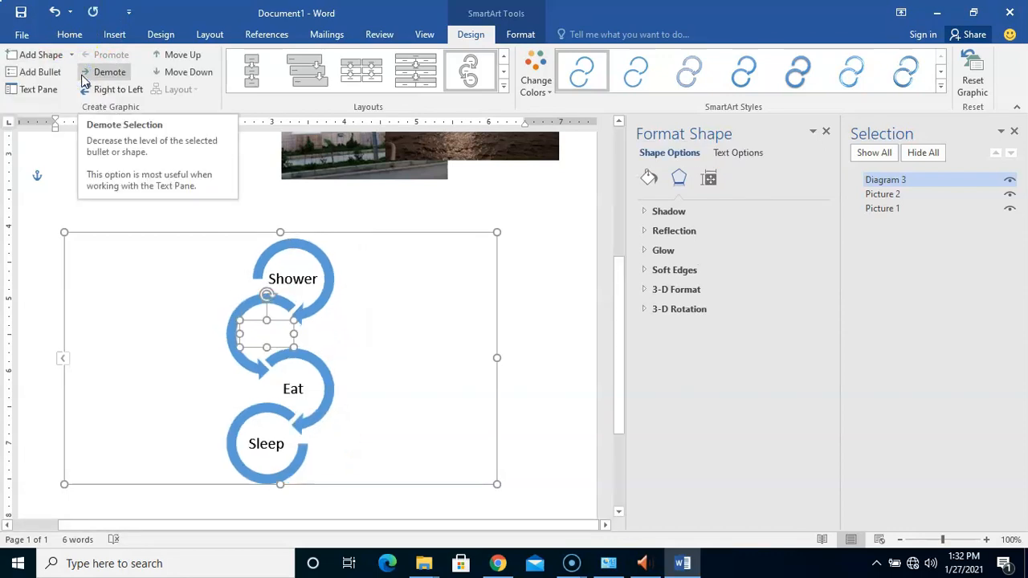
- Try to start text entry in the empty shape between Shower and Eat directly on the graphic
{"action": "left_click", "coordinate": [276, 330]}
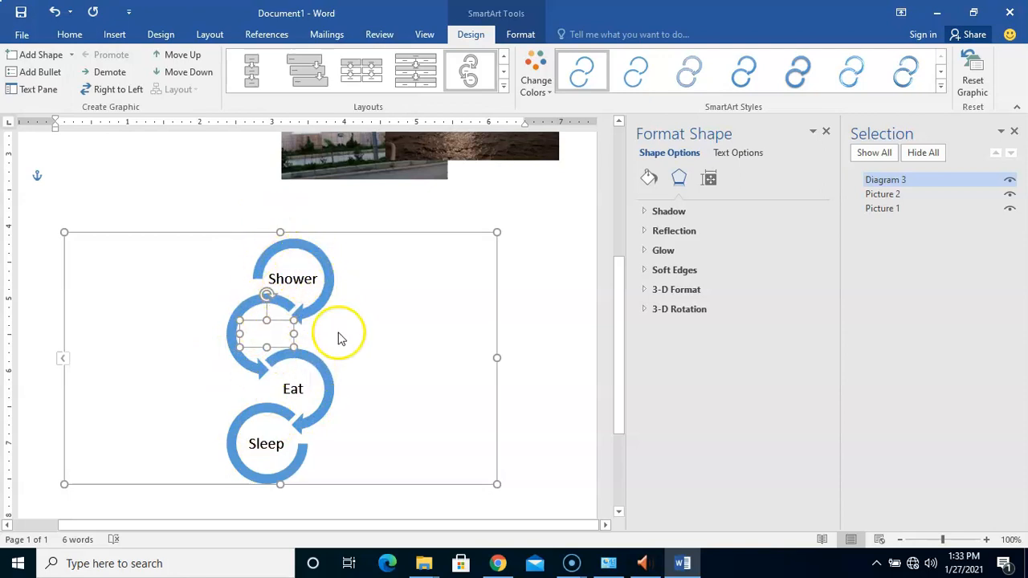
{"action": "left_click", "coordinate": [72, 56]}
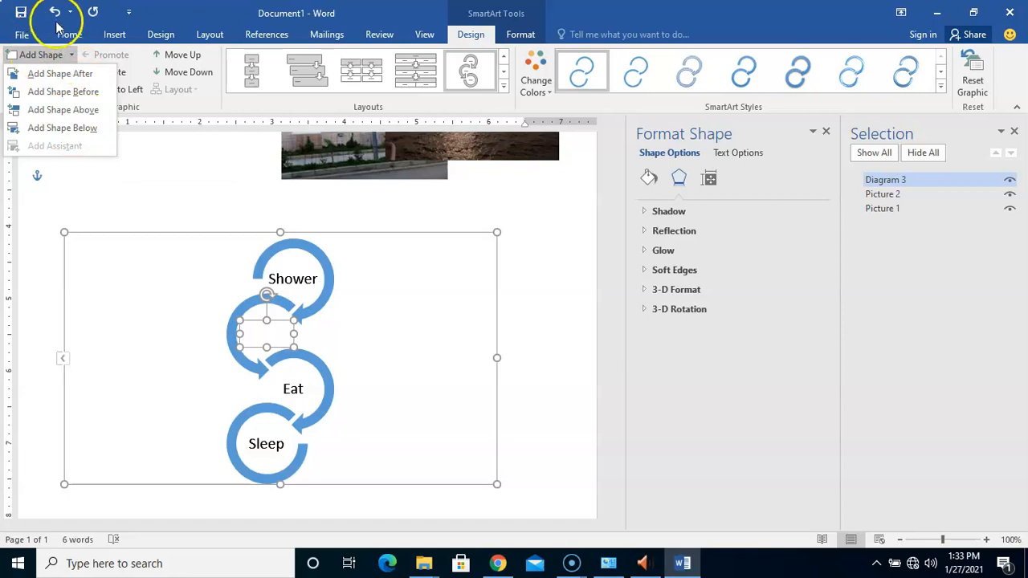
{"action": "left_click", "coordinate": [249, 334]}
{"action": "left_click", "coordinate": [262, 346]}
{"action": "left_click", "coordinate": [265, 337]}
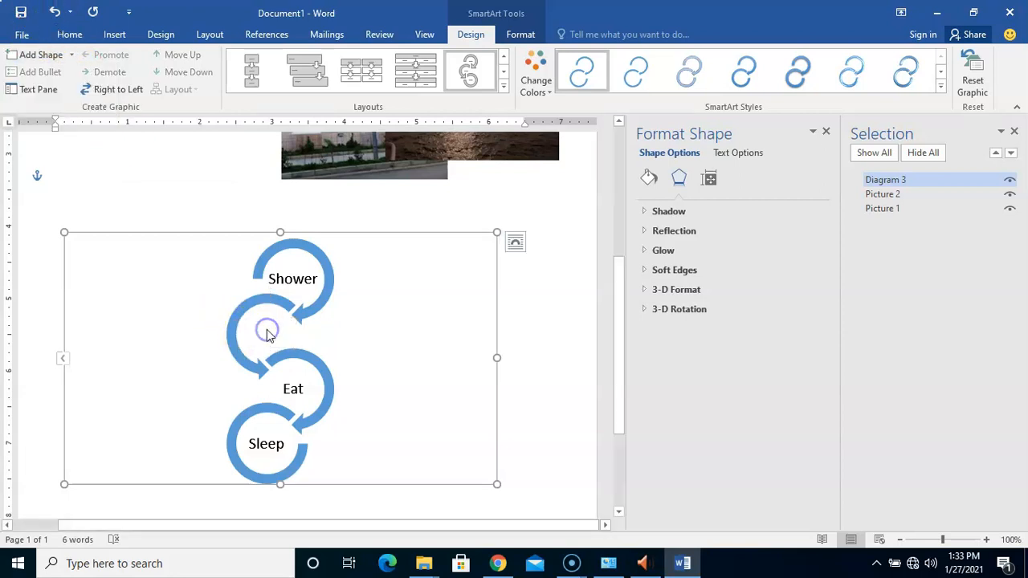
{"action": "left_click", "coordinate": [263, 330]}
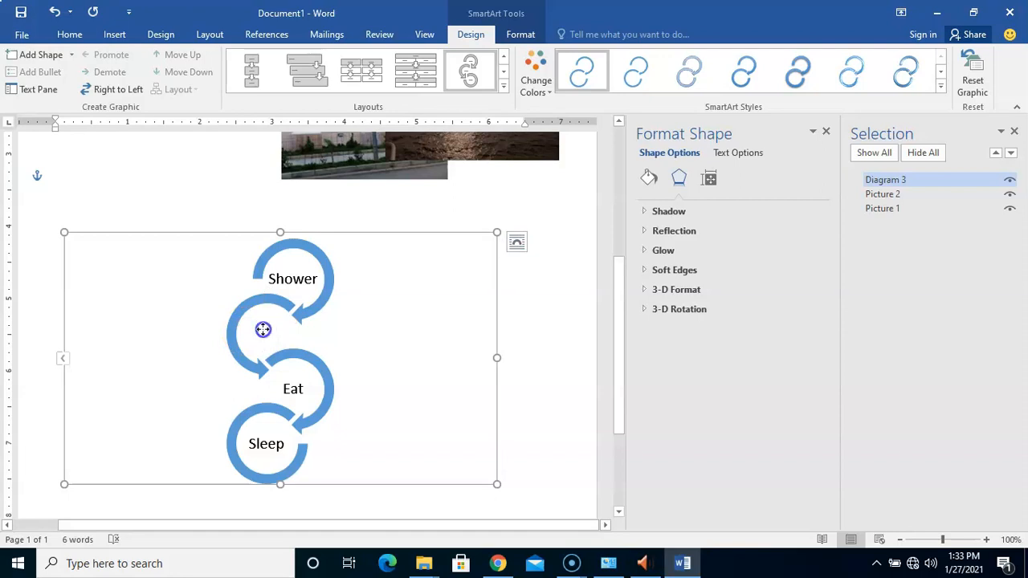
{"action": "left_click", "coordinate": [296, 385]}
{"action": "left_click", "coordinate": [274, 325]}
{"action": "left_click", "coordinate": [263, 331]}
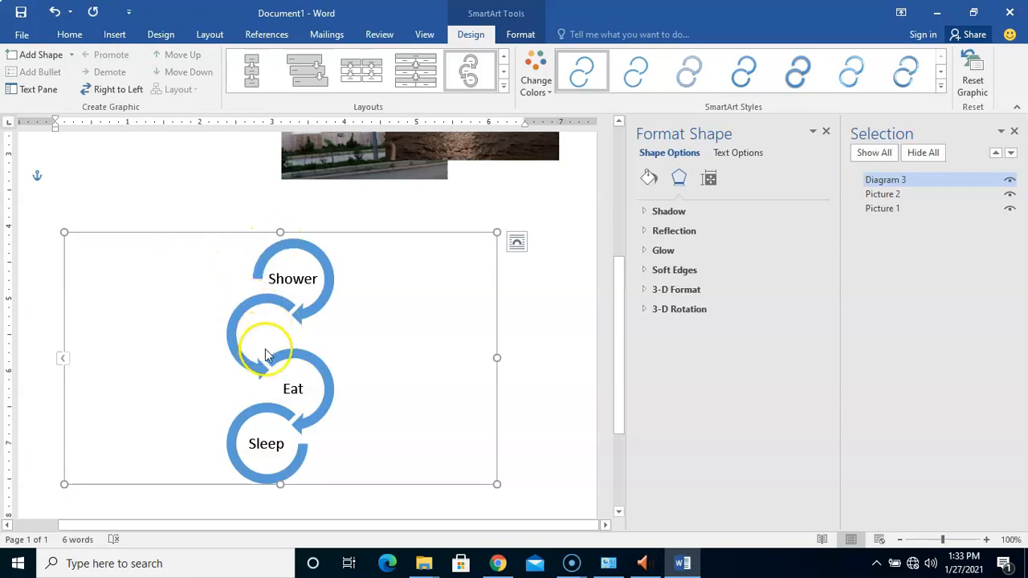
- Add a shape above the Sleep shape in the SmartArt graphic, and undo the addition
{"action": "left_click", "coordinate": [267, 441]}
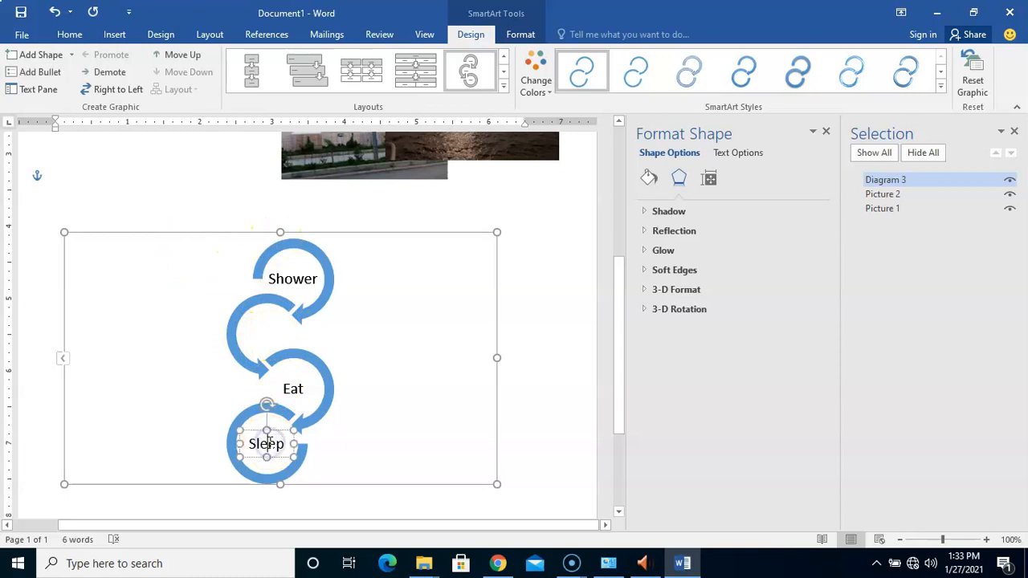
{"action": "left_click", "coordinate": [246, 411]}
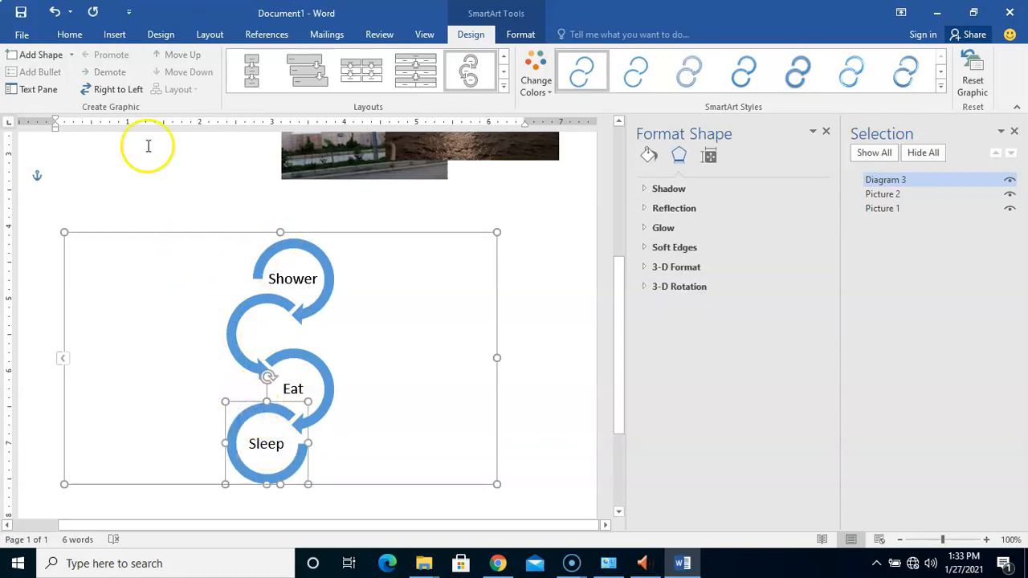
{"action": "left_click", "coordinate": [71, 54]}
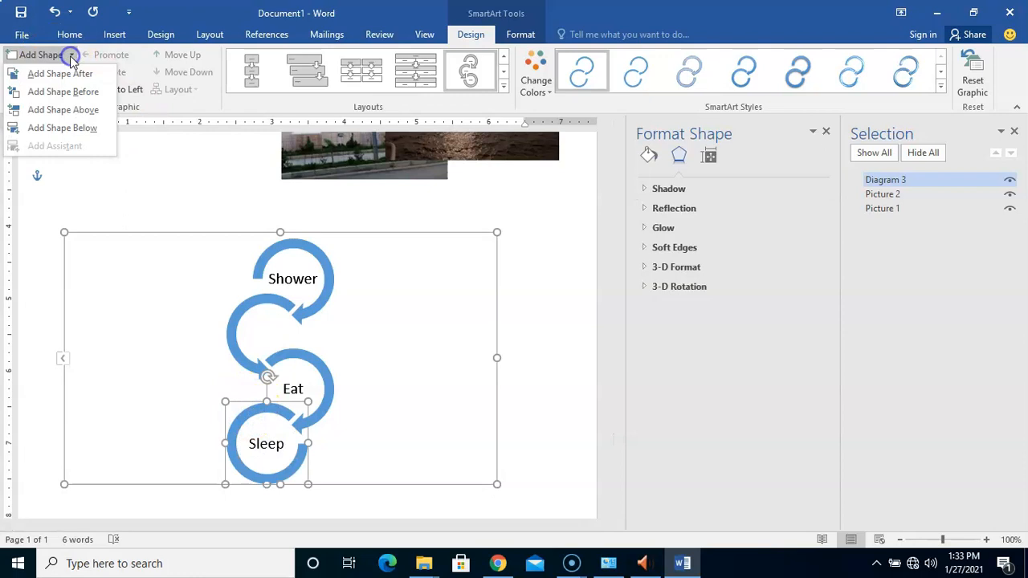
{"action": "left_click", "coordinate": [73, 116]}
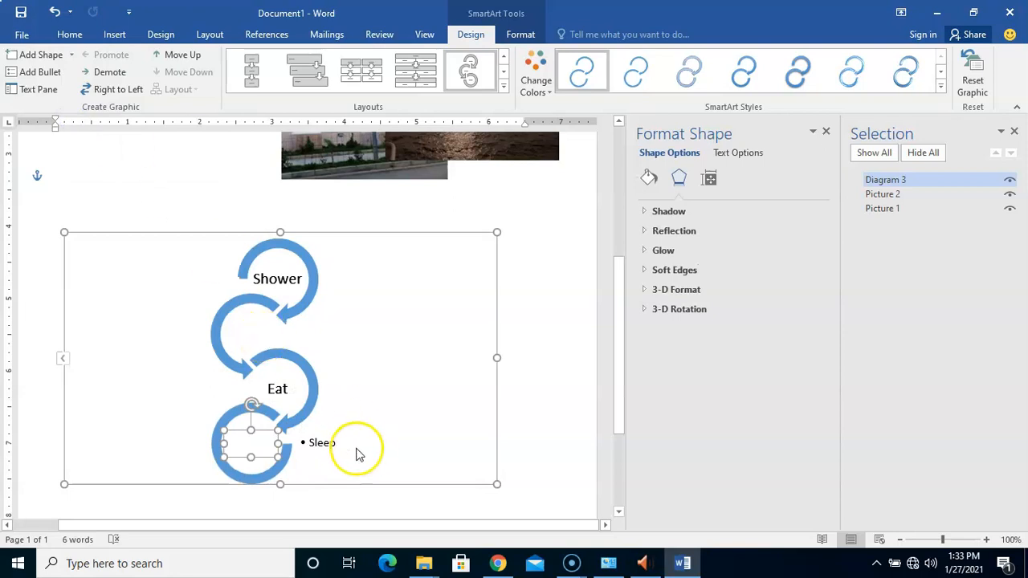
{"action": "left_click", "coordinate": [54, 11]}
- Add a new shape after Sleep at the end of the SmartArt graphic
{"action": "left_click", "coordinate": [265, 449]}
{"action": "left_click", "coordinate": [265, 450]}
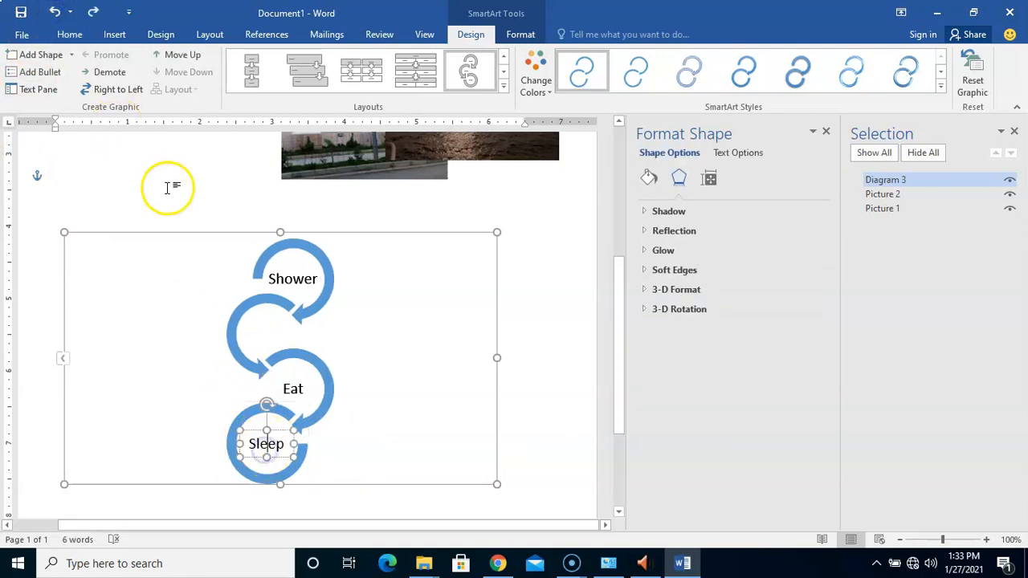
{"action": "left_click", "coordinate": [43, 55]}
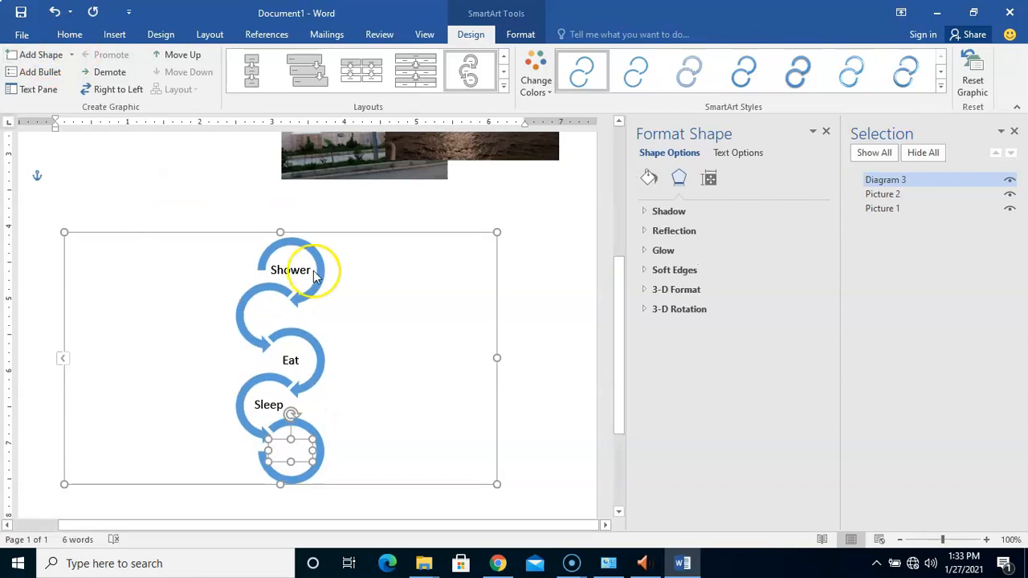
- Look for a text editing option for the empty last shape and try to start text entry inside it
{"action": "right_click", "coordinate": [296, 450]}
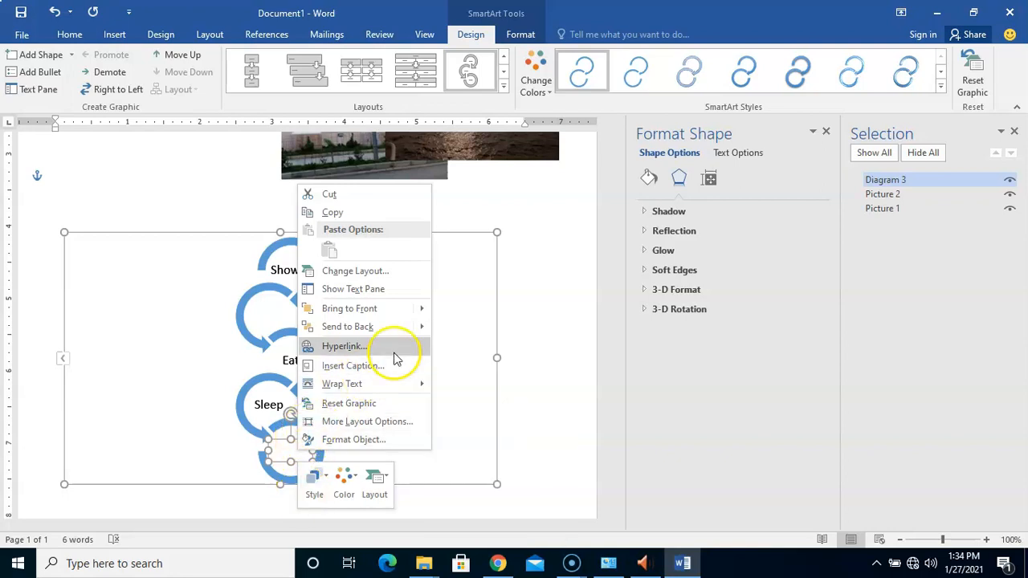
{"action": "left_click", "coordinate": [283, 452]}
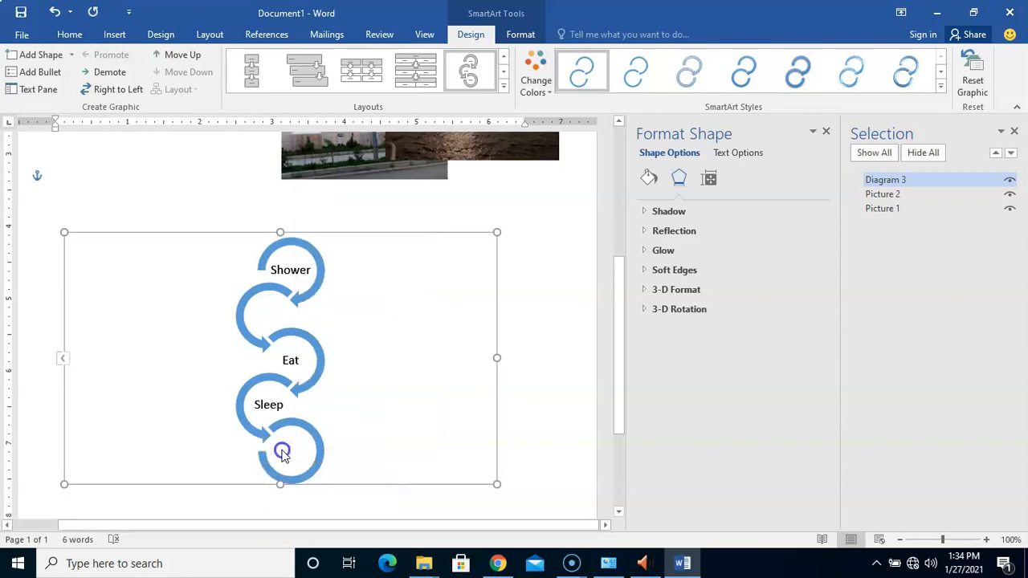
{"action": "left_click", "coordinate": [291, 447]}
{"action": "left_click", "coordinate": [290, 448]}
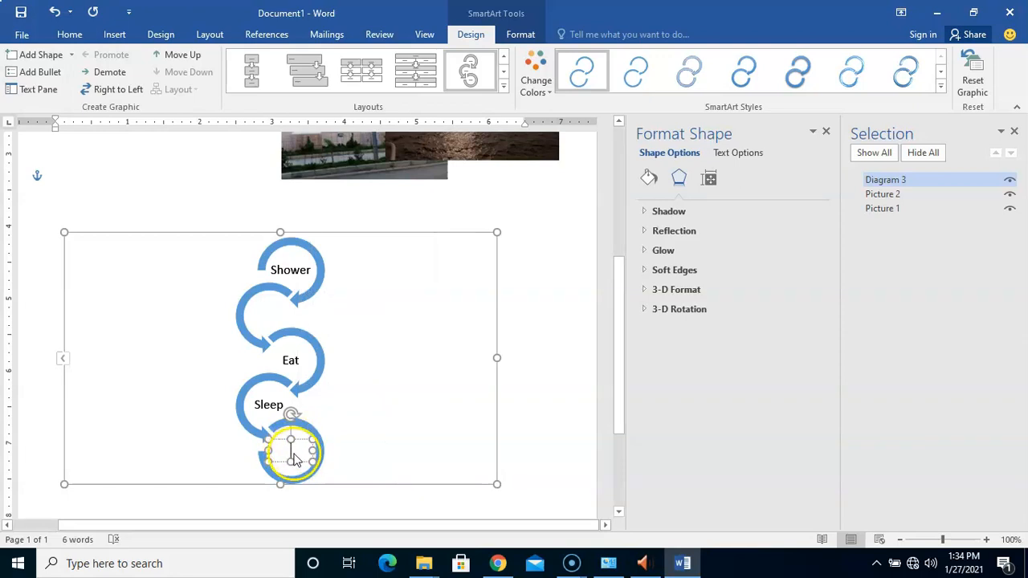
{"action": "left_click", "coordinate": [298, 449]}
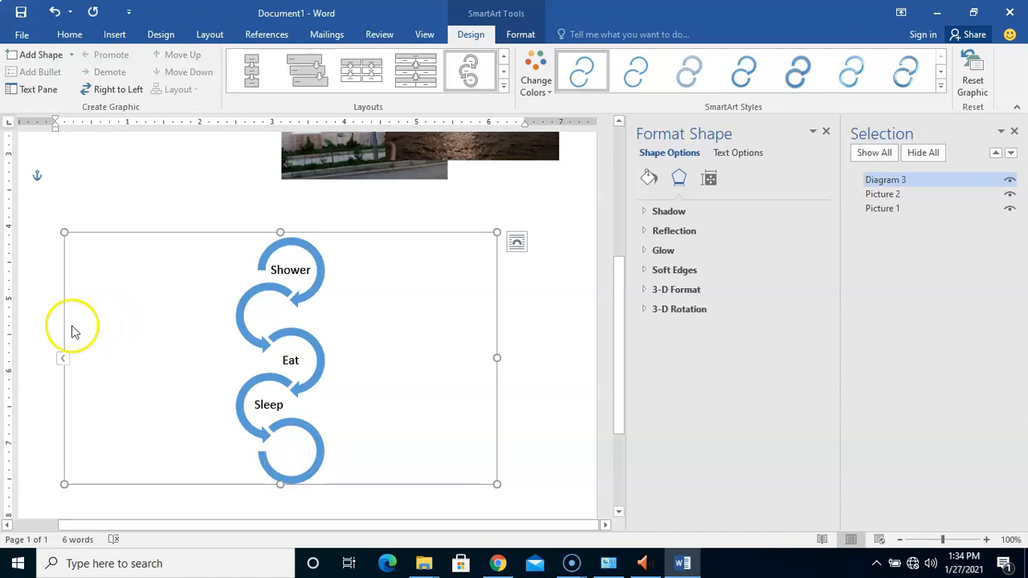
- Label the empty second shape Cream and the empty last shape Wake up using the SmartArt text pane
{"action": "left_click", "coordinate": [64, 363]}
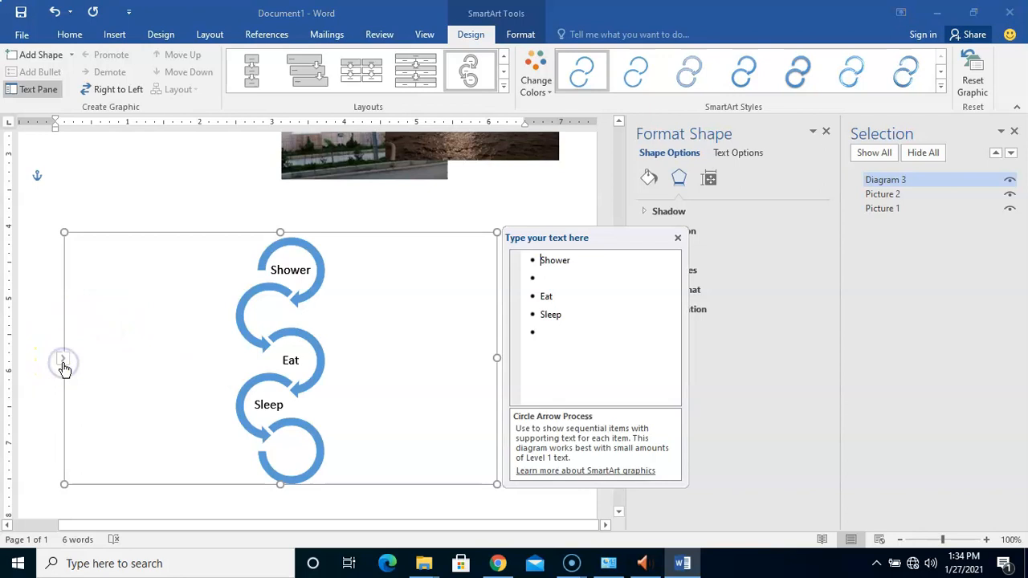
{"action": "left_click", "coordinate": [546, 278]}
{"action": "left_click", "coordinate": [554, 333]}
{"action": "left_click", "coordinate": [562, 275]}
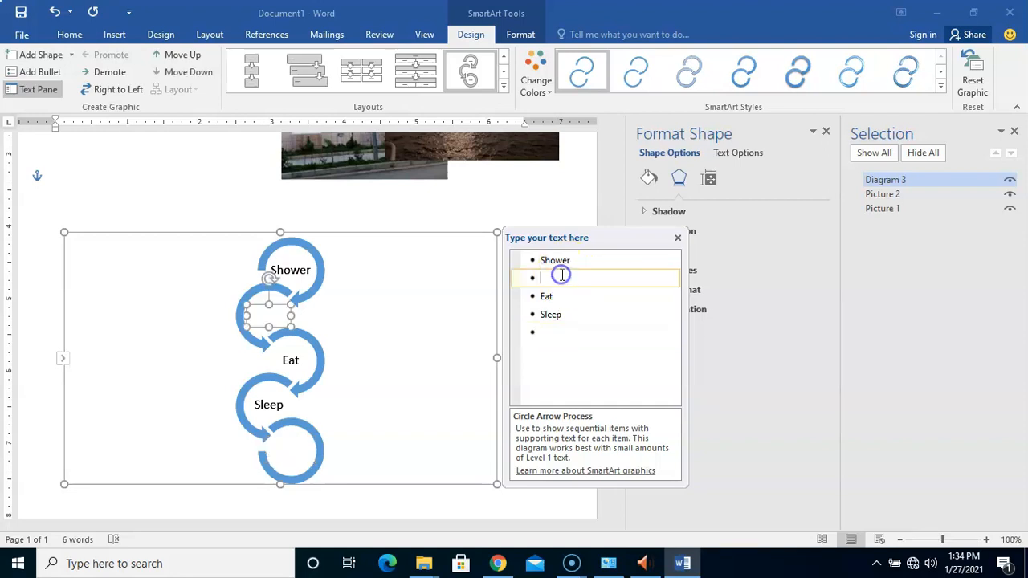
{"action": "left_click", "coordinate": [550, 336]}
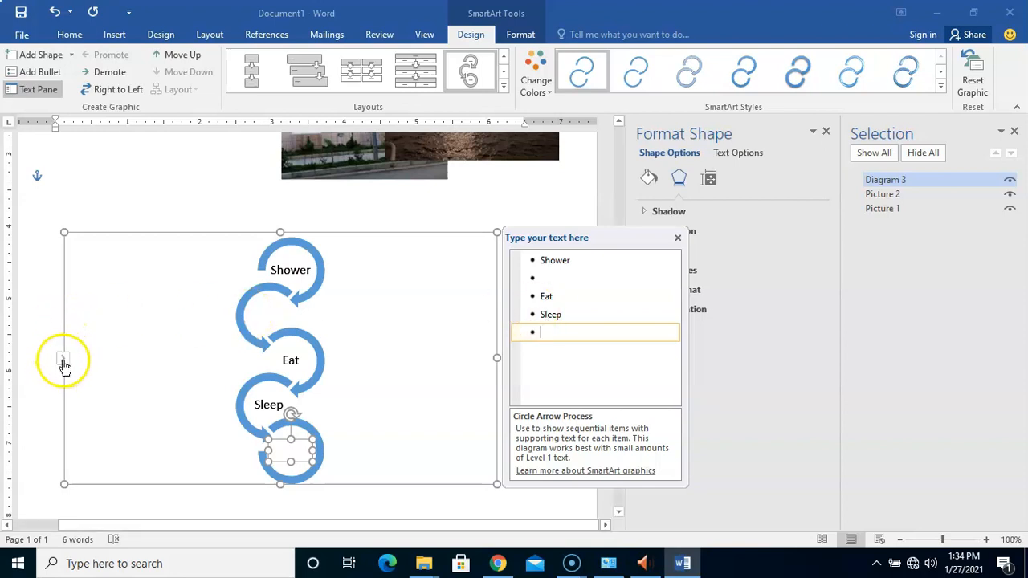
{"action": "left_click", "coordinate": [554, 275]}
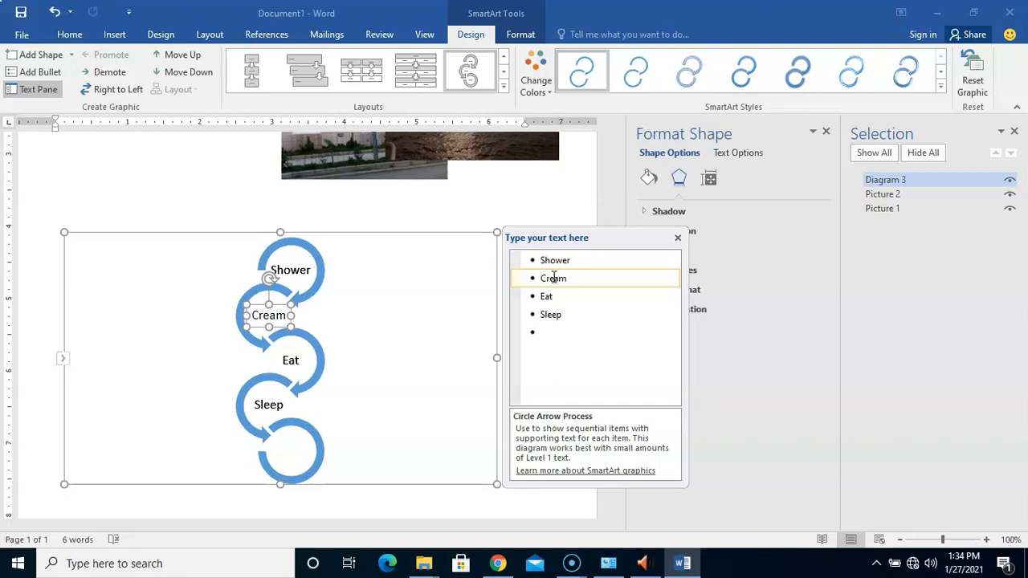
{"action": "left_click", "coordinate": [549, 329]}
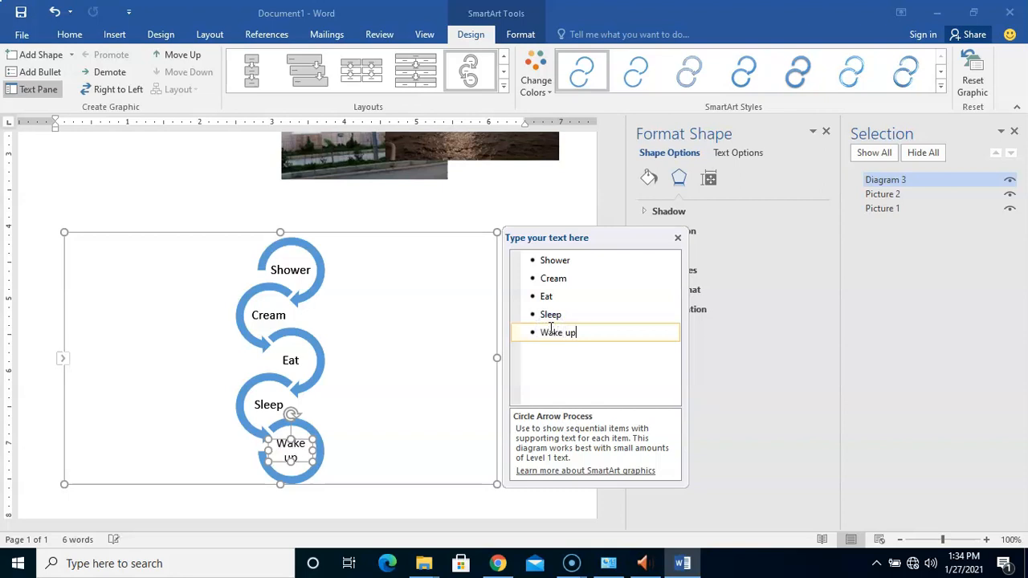
{"action": "left_click", "coordinate": [415, 432]}
{"action": "left_click", "coordinate": [413, 512]}
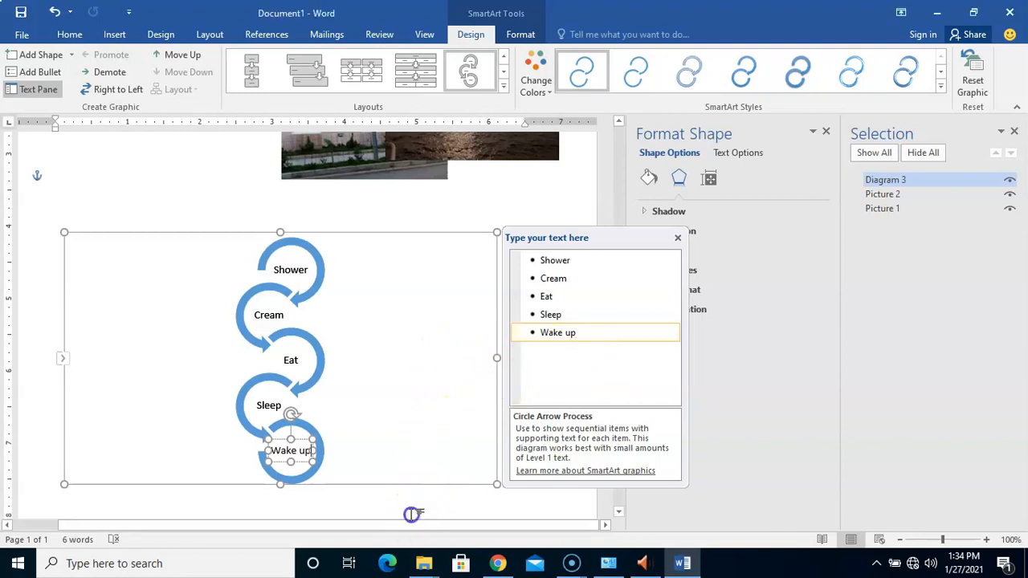
- Reselect the SmartArt graphic and toggle its text pane off and back on
{"action": "left_click", "coordinate": [274, 436]}
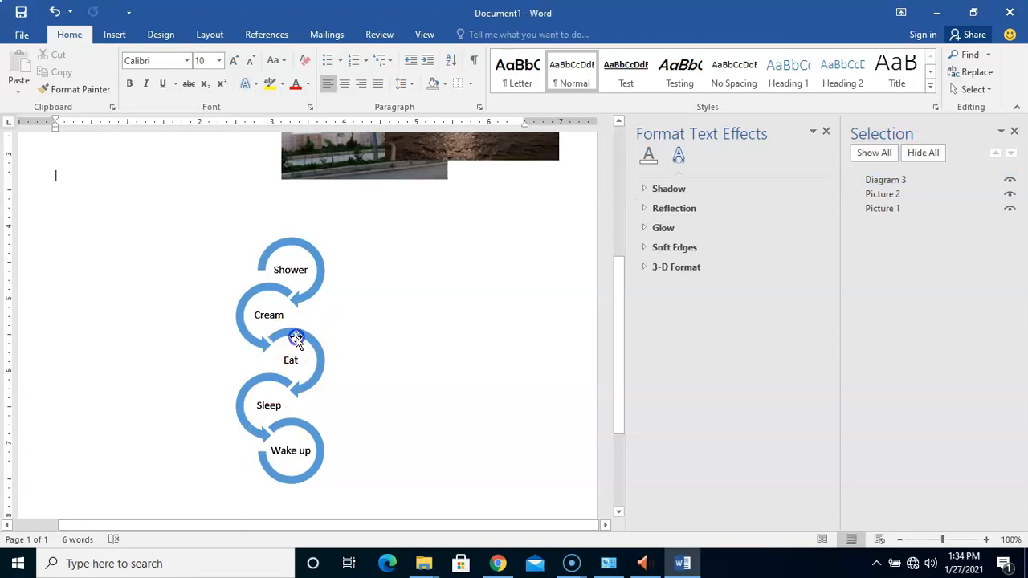
{"action": "left_click", "coordinate": [294, 340]}
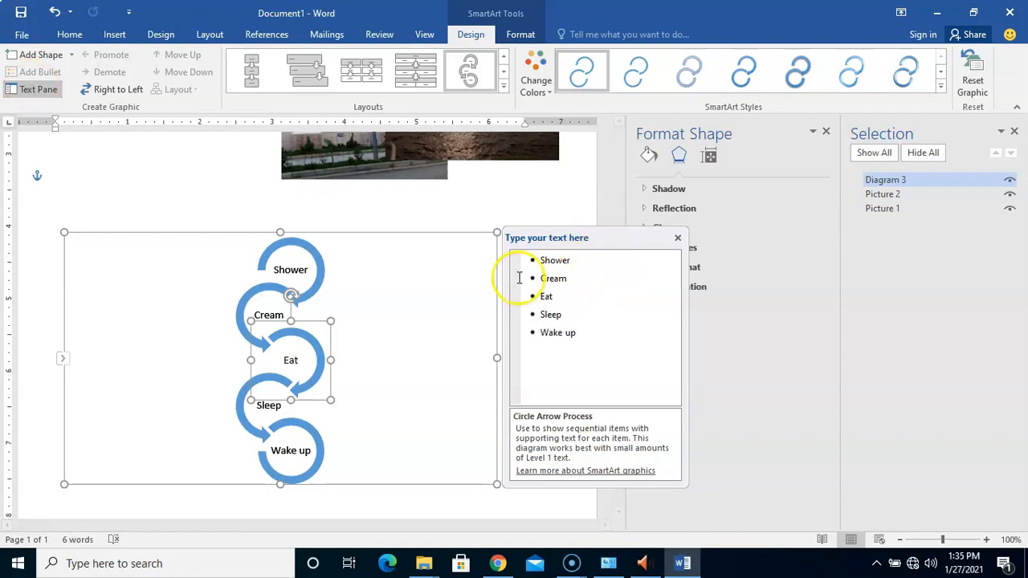
{"action": "left_click", "coordinate": [33, 91]}
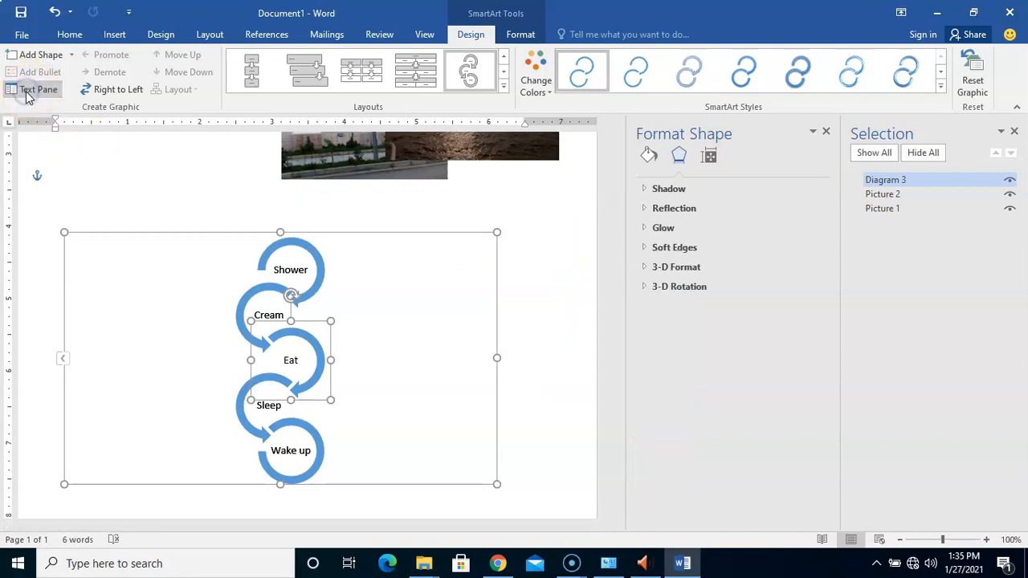
{"action": "left_click", "coordinate": [37, 93]}
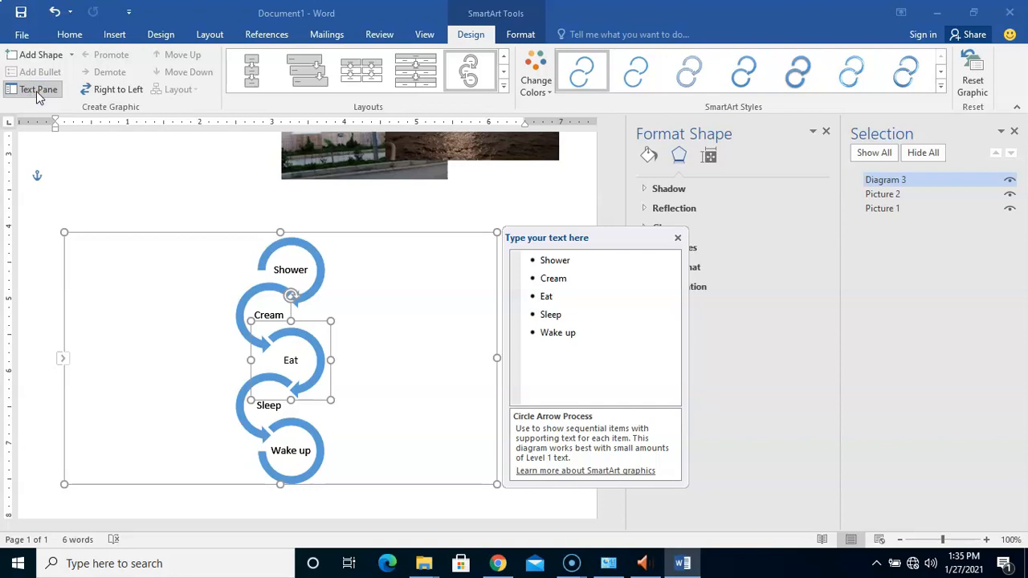
- Hide the text pane and narrow the SmartArt graphic from its right edge to about 1.8 inches wide
{"action": "left_click", "coordinate": [36, 91]}
{"action": "left_click_drag", "start_coordinate": [498, 358], "coordinate": [195, 365]}
{"action": "left_click", "coordinate": [253, 350]}
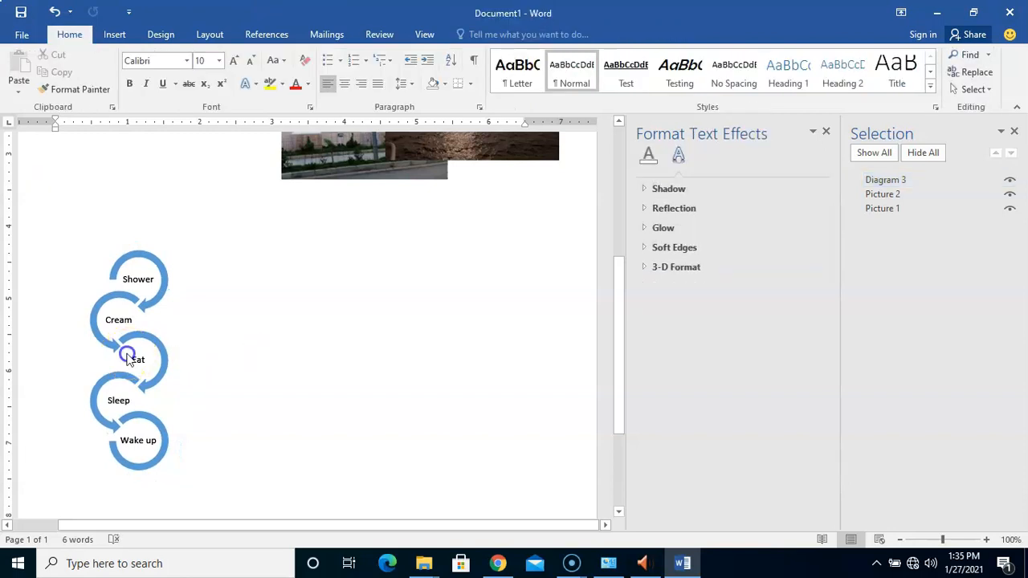
- Preview the Segmented Process, Staggered Process and Vertical Process layouts on the SmartArt graphic, keeping Circle Arrow Process
{"action": "left_click", "coordinate": [126, 353]}
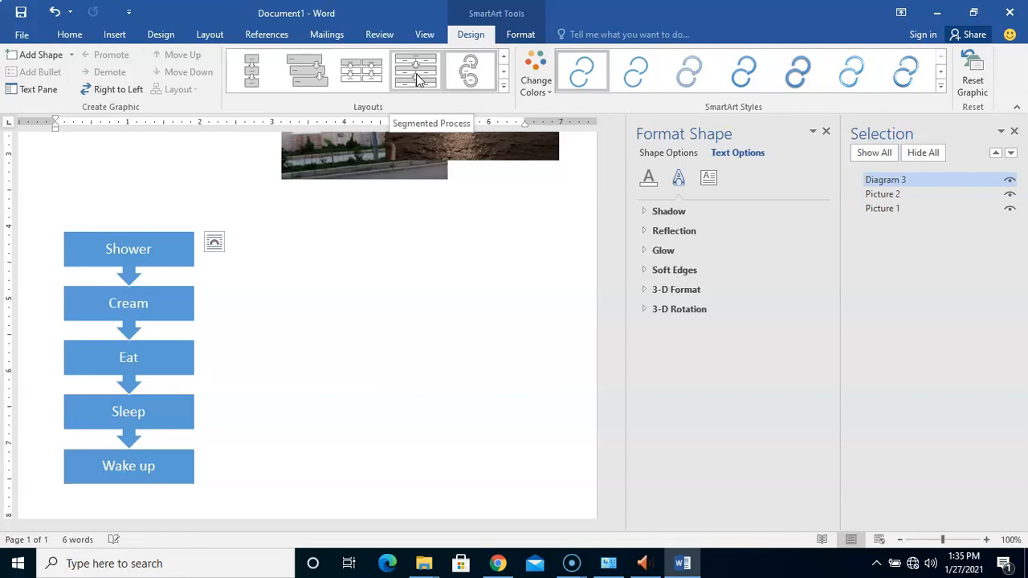
{"action": "left_click", "coordinate": [319, 70]}
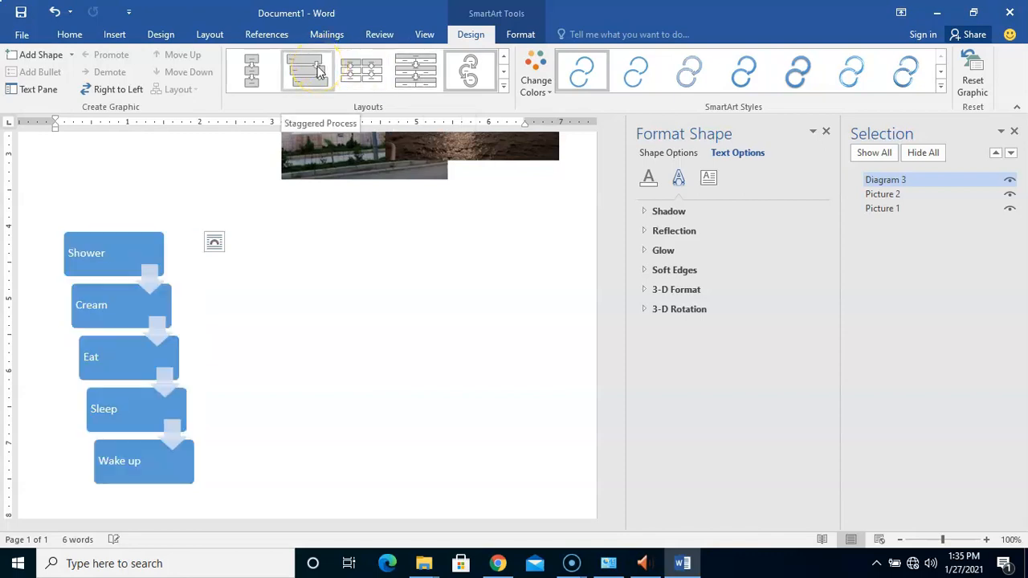
{"action": "left_click", "coordinate": [254, 73]}
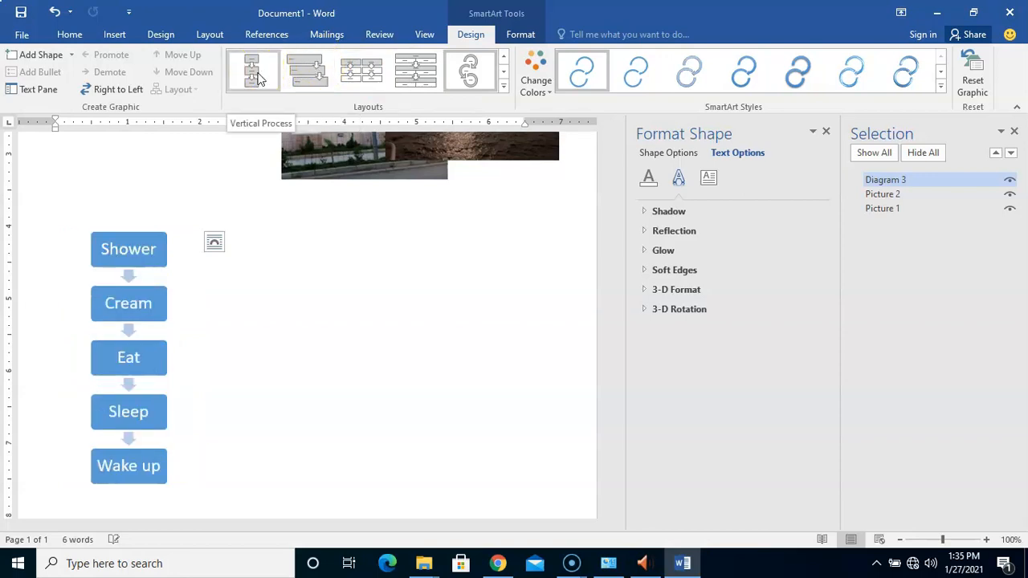
{"action": "left_click", "coordinate": [298, 69]}
{"action": "left_click", "coordinate": [319, 70]}
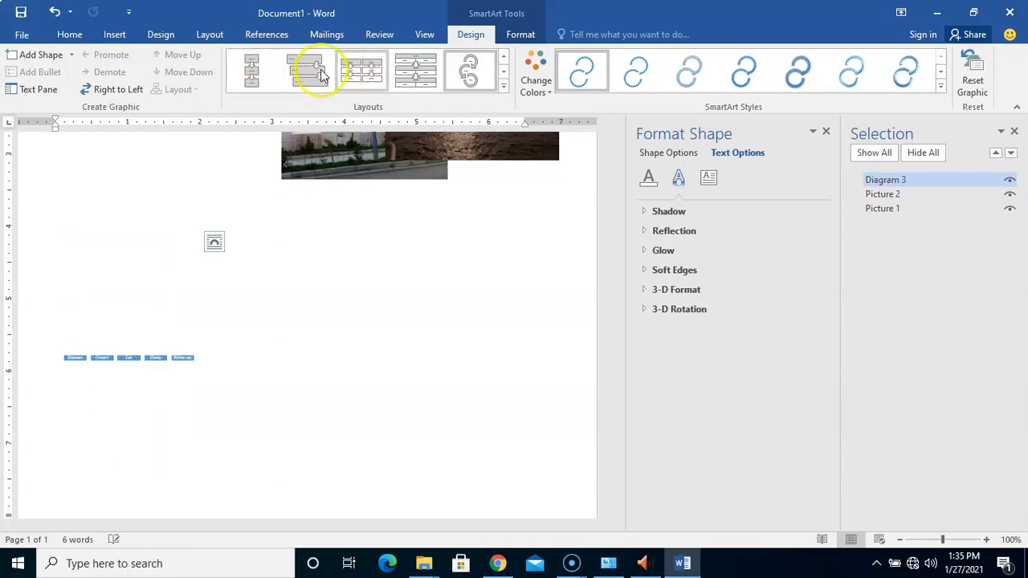
{"action": "left_click", "coordinate": [467, 72]}
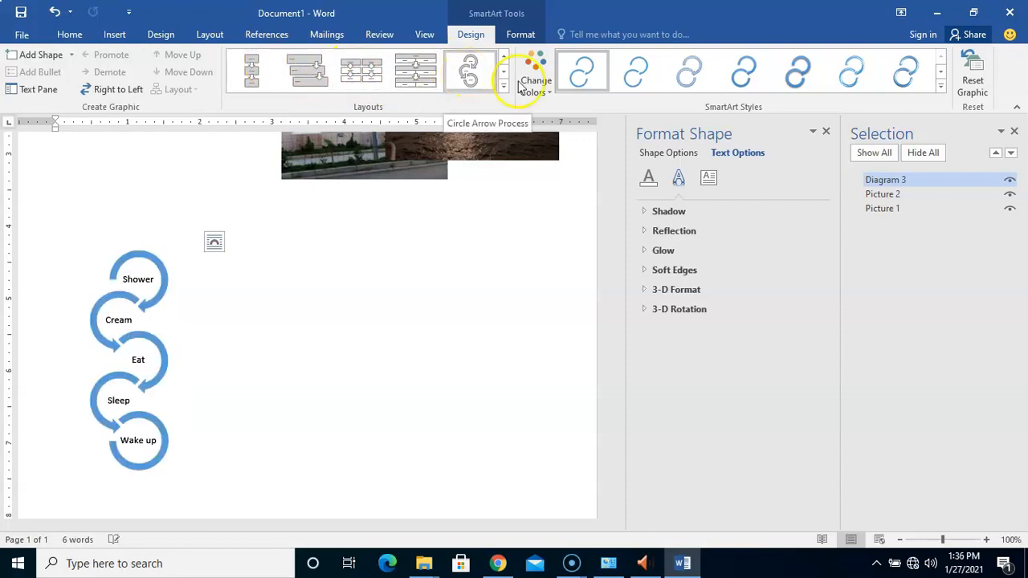
- Recolor the SmartArt graphic with the third Accent 6 variation, a green gradient from dark to light
{"action": "left_click", "coordinate": [544, 90]}
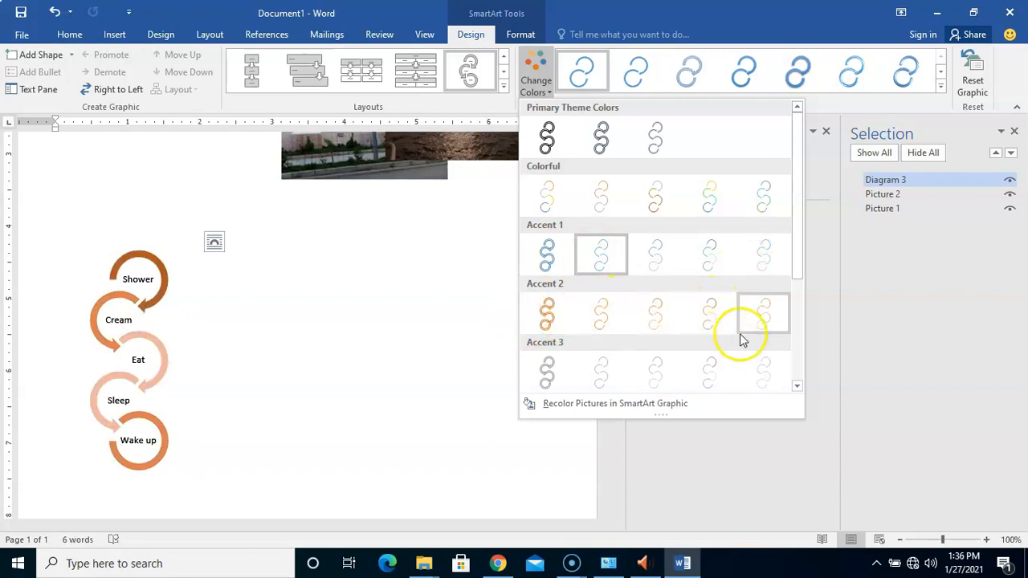
{"action": "left_click_drag", "start_coordinate": [796, 259], "coordinate": [792, 361]}
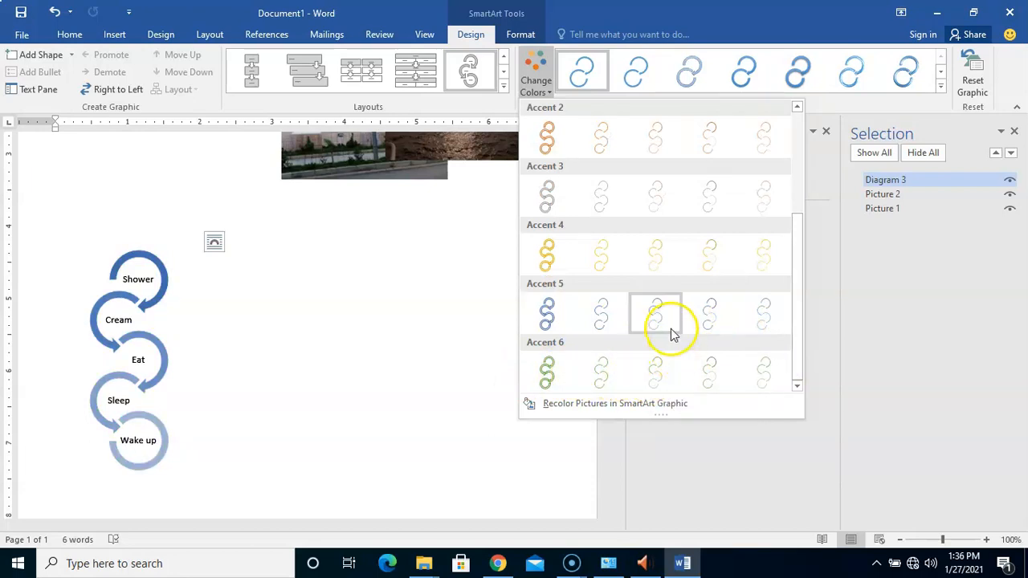
{"action": "left_click", "coordinate": [656, 367]}
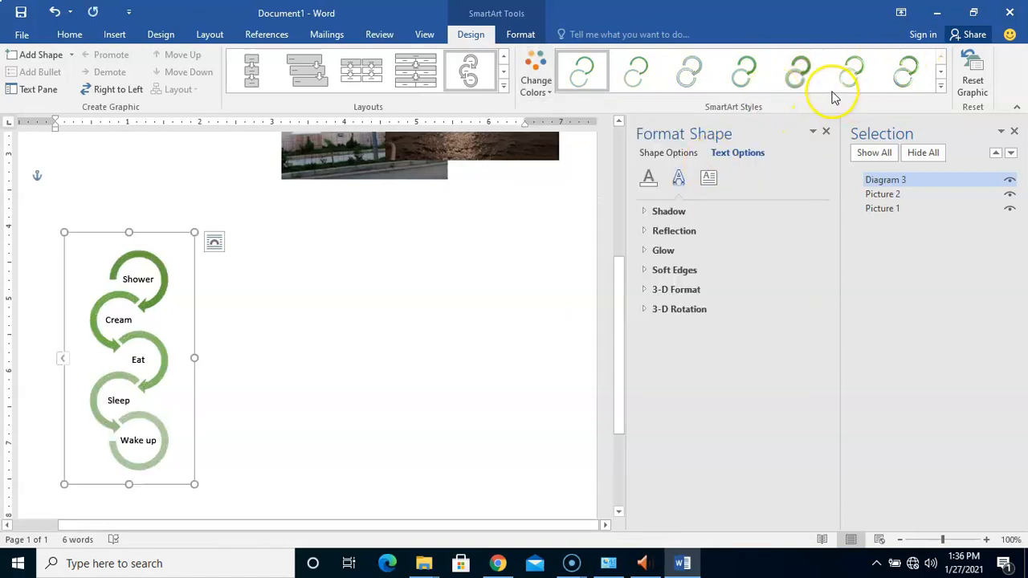
- Apply the third 3-D SmartArt style, with dark outlines around the green arrows, to the graphic
{"action": "left_click", "coordinate": [940, 88]}
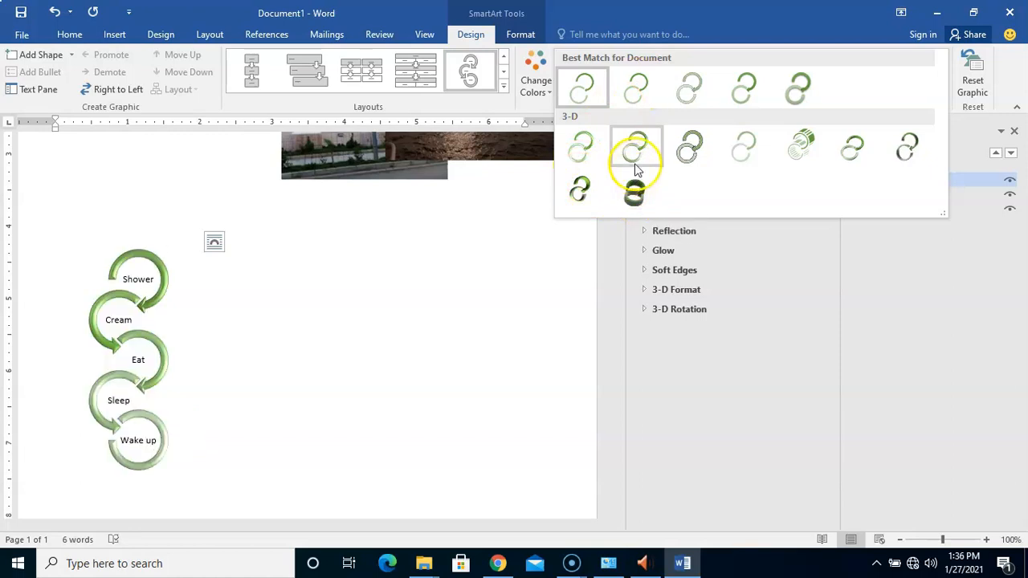
{"action": "left_click", "coordinate": [698, 154]}
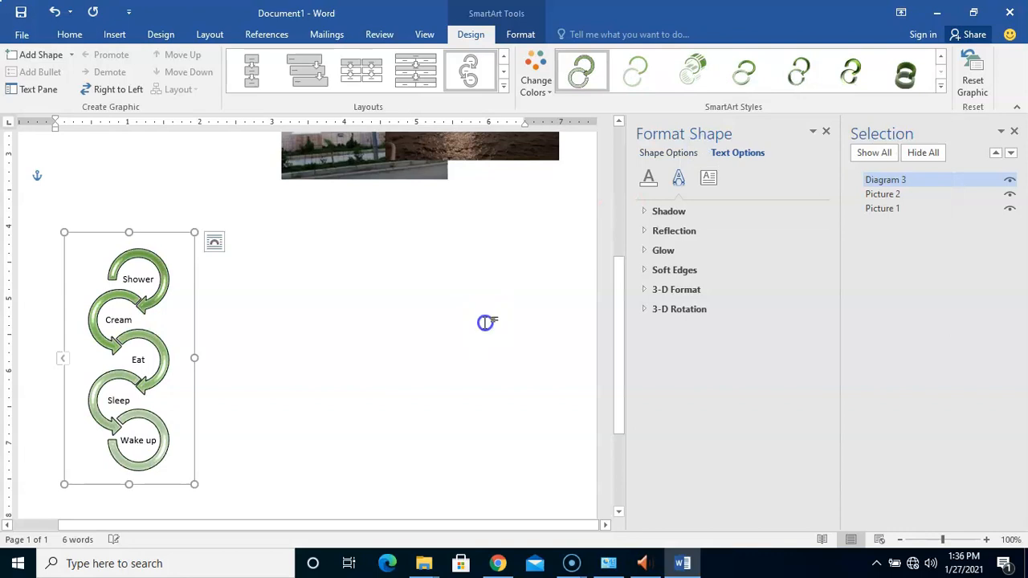
{"action": "left_click", "coordinate": [485, 321]}
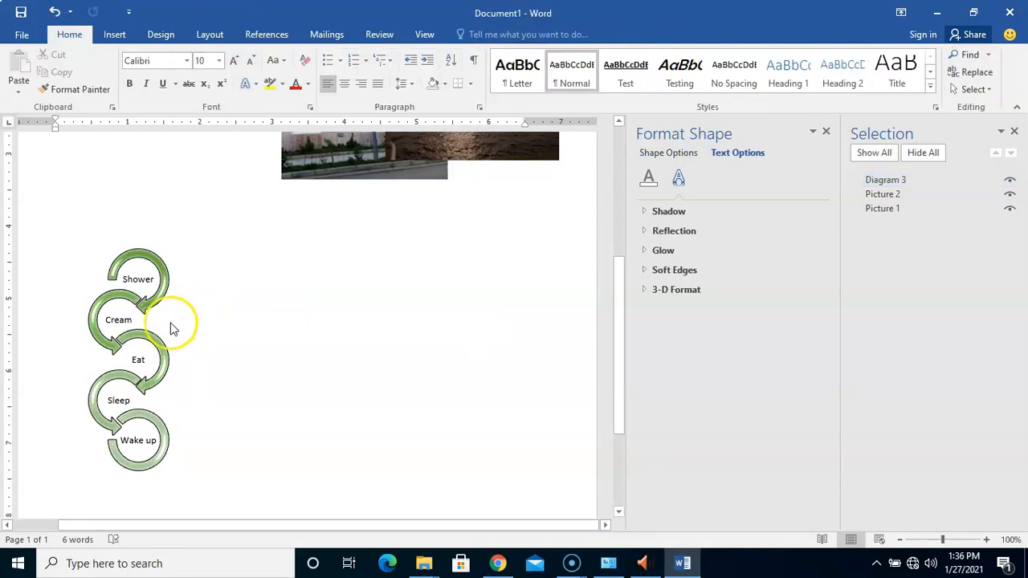
- Try the light gold theme shape style on the Shower text box, and undo it
{"action": "left_click", "coordinate": [145, 361]}
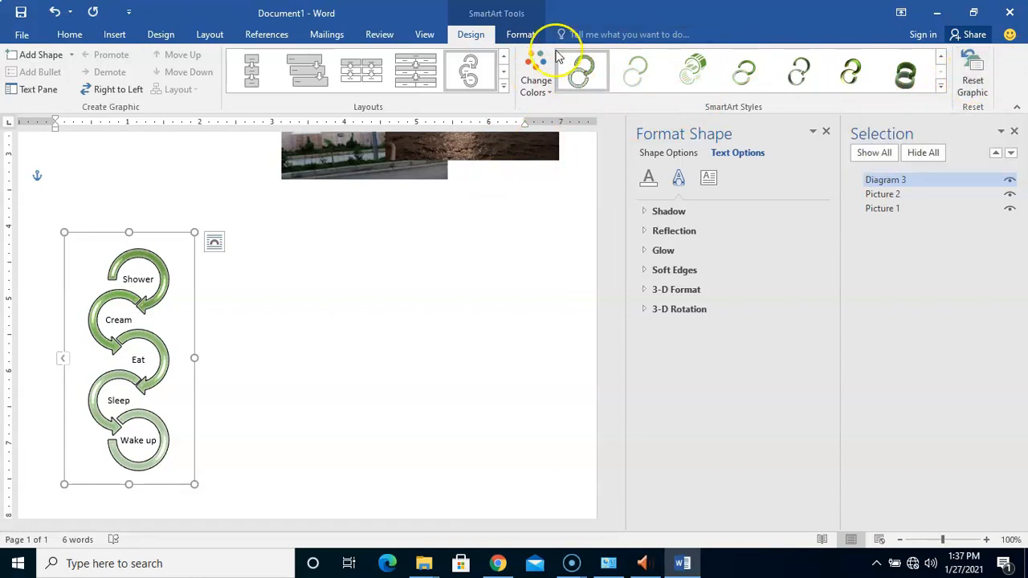
{"action": "left_click", "coordinate": [524, 36]}
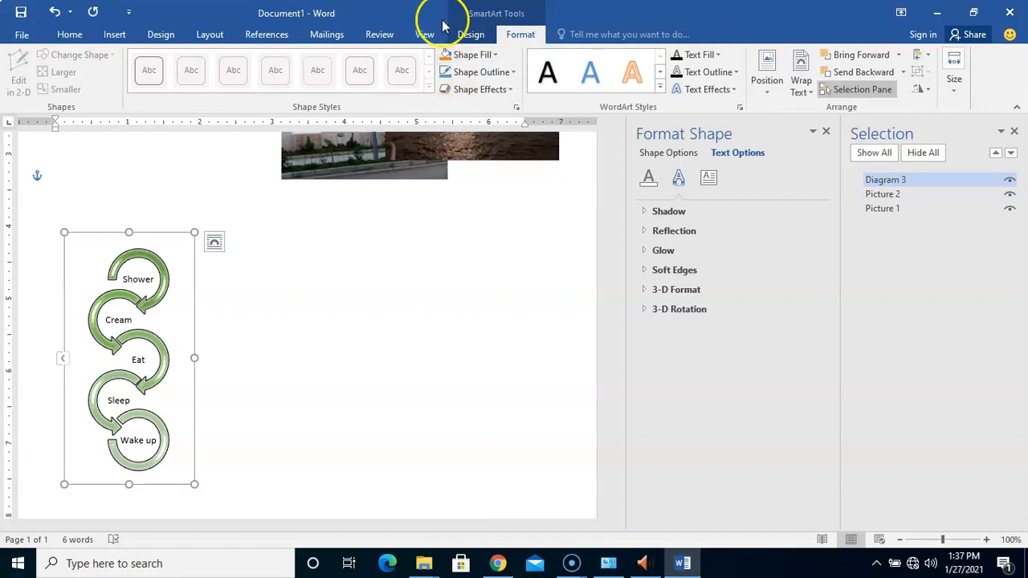
{"action": "left_click", "coordinate": [138, 329]}
{"action": "left_click", "coordinate": [142, 289]}
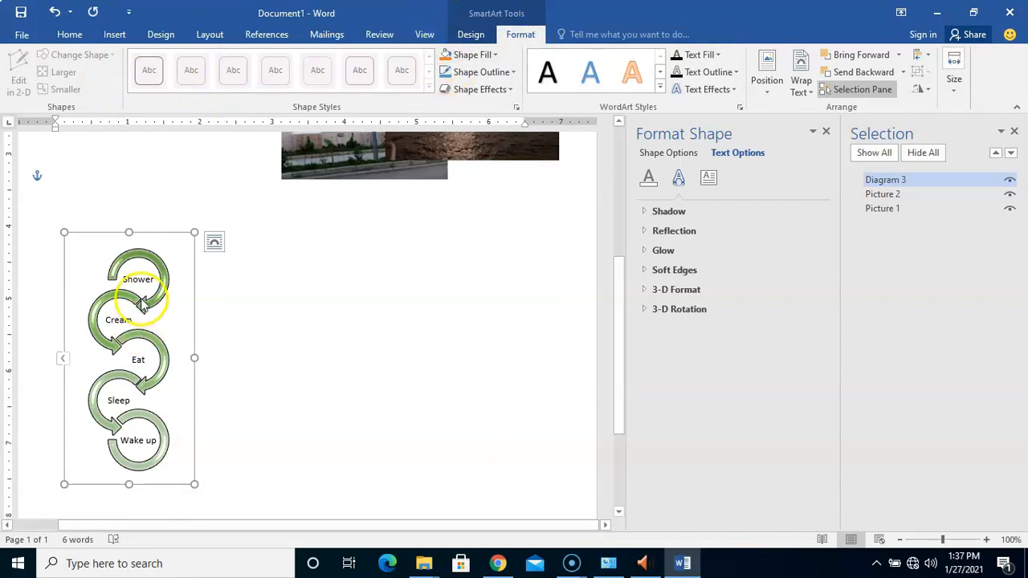
{"action": "left_click", "coordinate": [159, 282]}
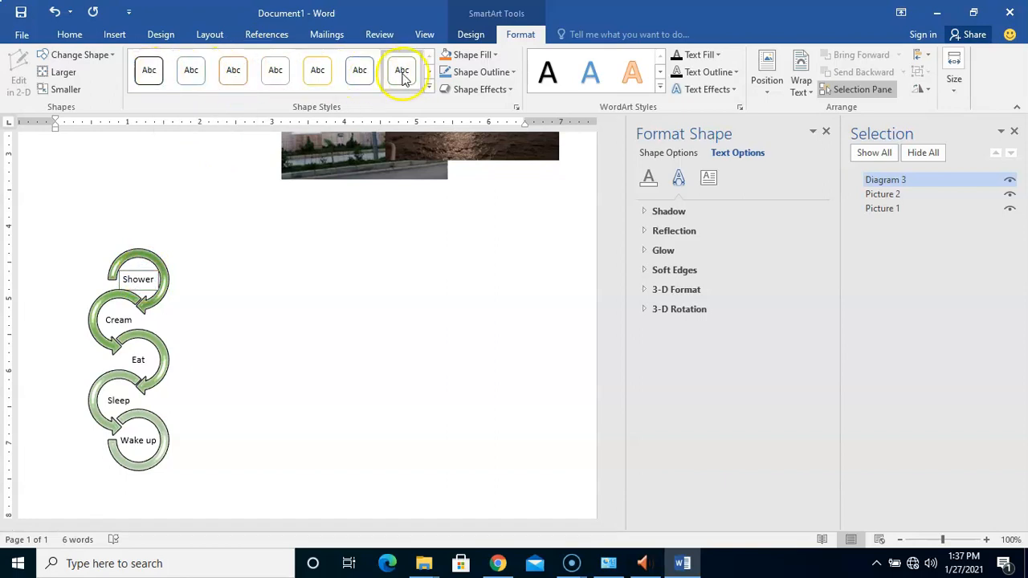
{"action": "left_click", "coordinate": [430, 87]}
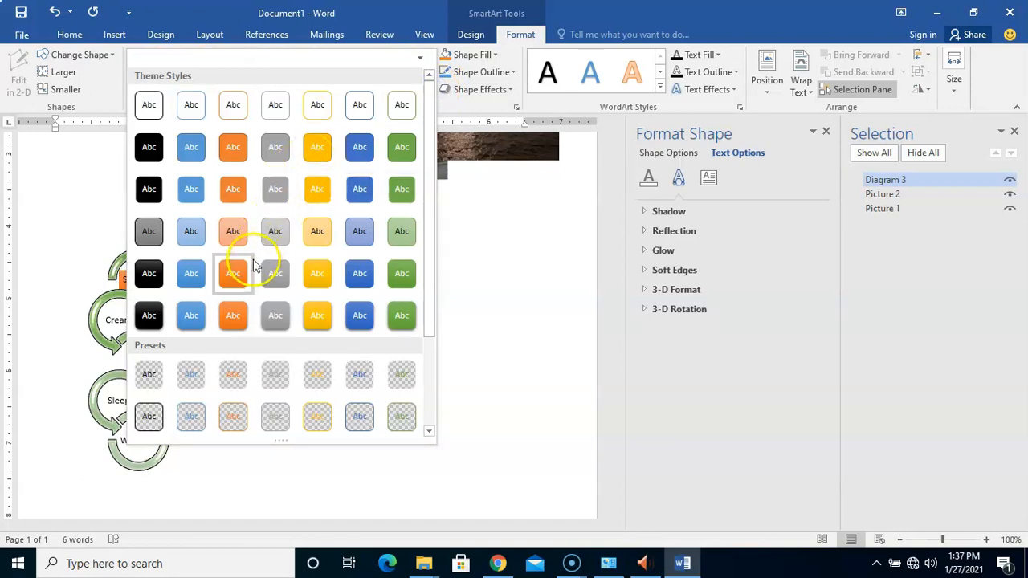
{"action": "left_click", "coordinate": [315, 231]}
{"action": "left_click", "coordinate": [329, 261]}
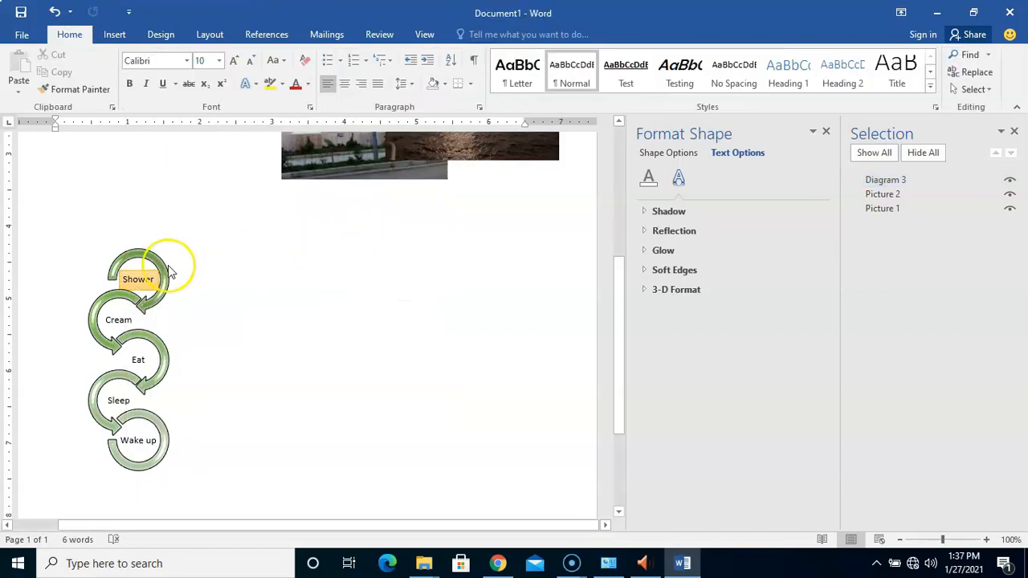
{"action": "left_click", "coordinate": [53, 12]}
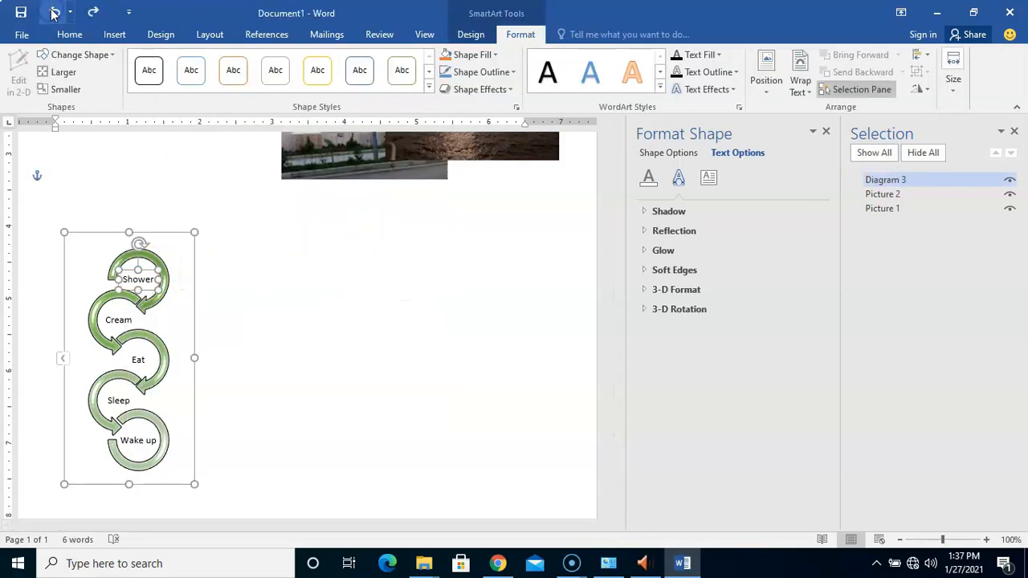
- Examine the fill colors, outline colors and shadow effects available for the Shower text box
{"action": "left_click", "coordinate": [496, 56]}
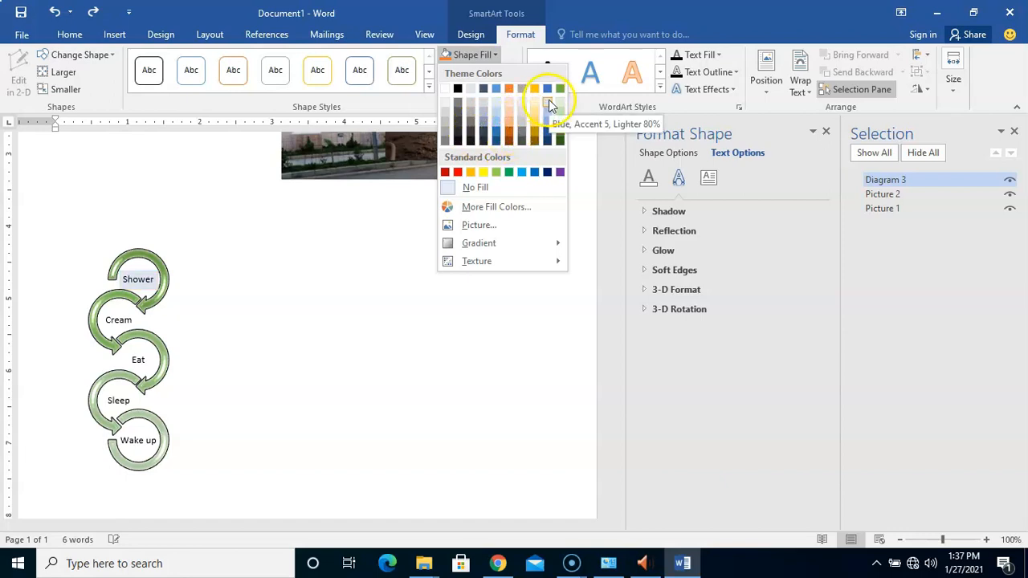
{"action": "left_click", "coordinate": [490, 55]}
{"action": "left_click", "coordinate": [506, 72]}
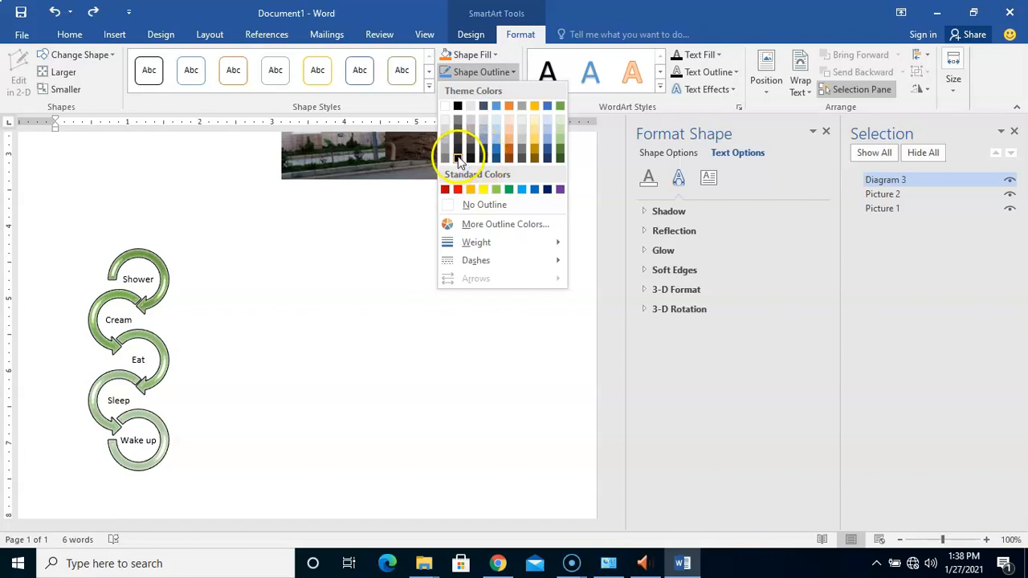
{"action": "left_click", "coordinate": [488, 71]}
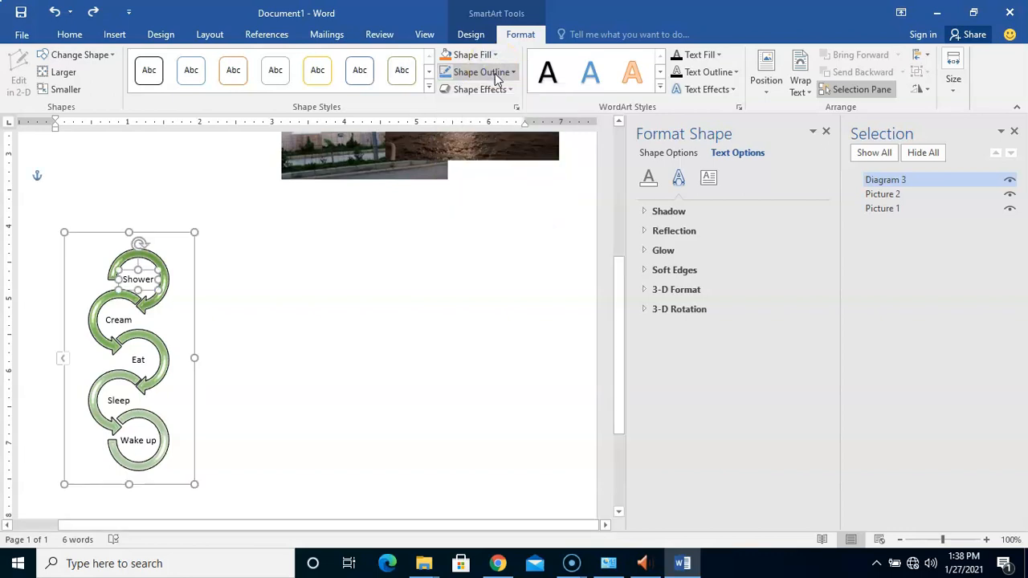
{"action": "left_click", "coordinate": [501, 89]}
{"action": "mouse_move", "coordinate": [496, 154]}
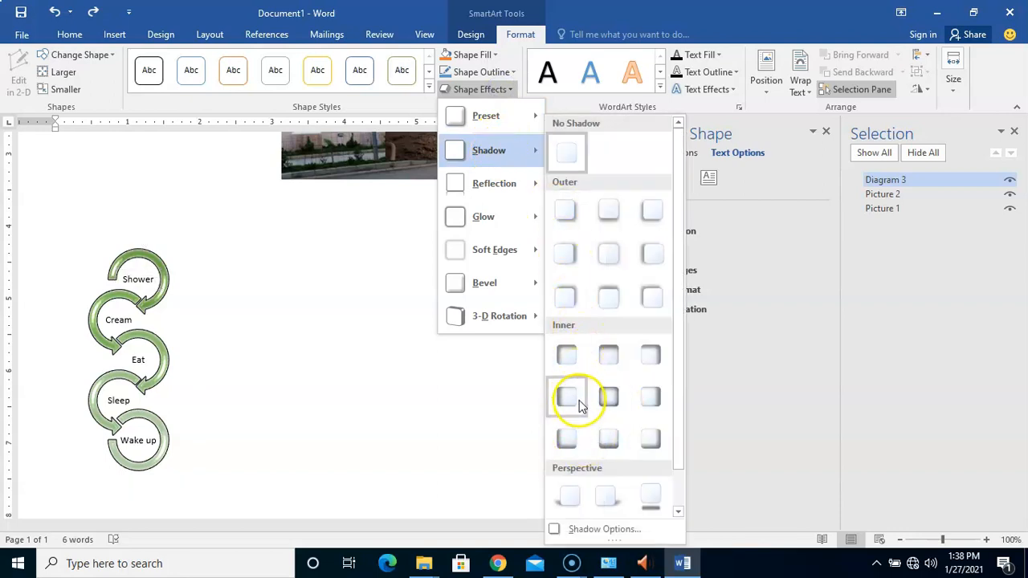
- Fill the Shower text box with a dark orange theme color
{"action": "left_click", "coordinate": [472, 54]}
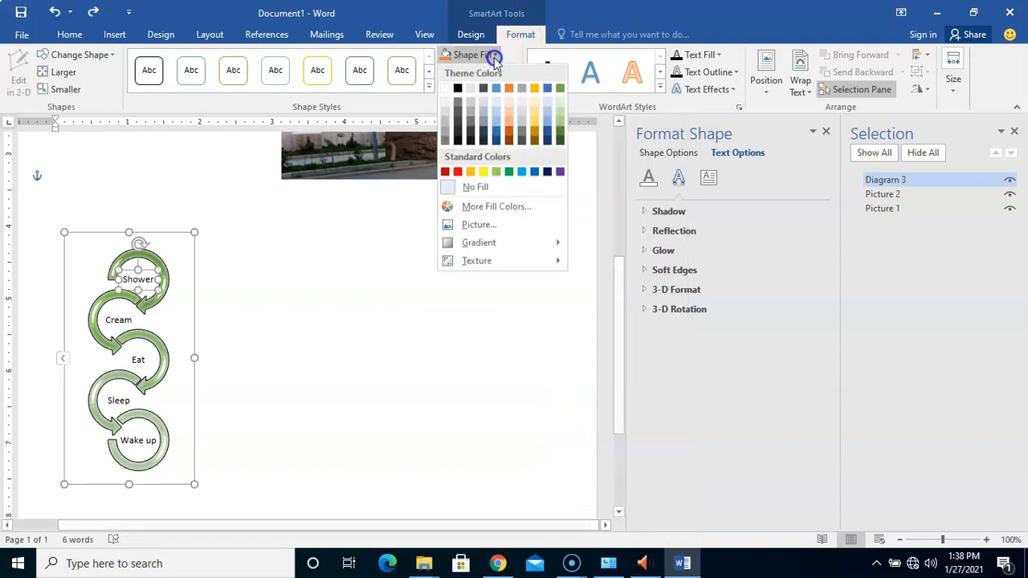
{"action": "left_click", "coordinate": [509, 136]}
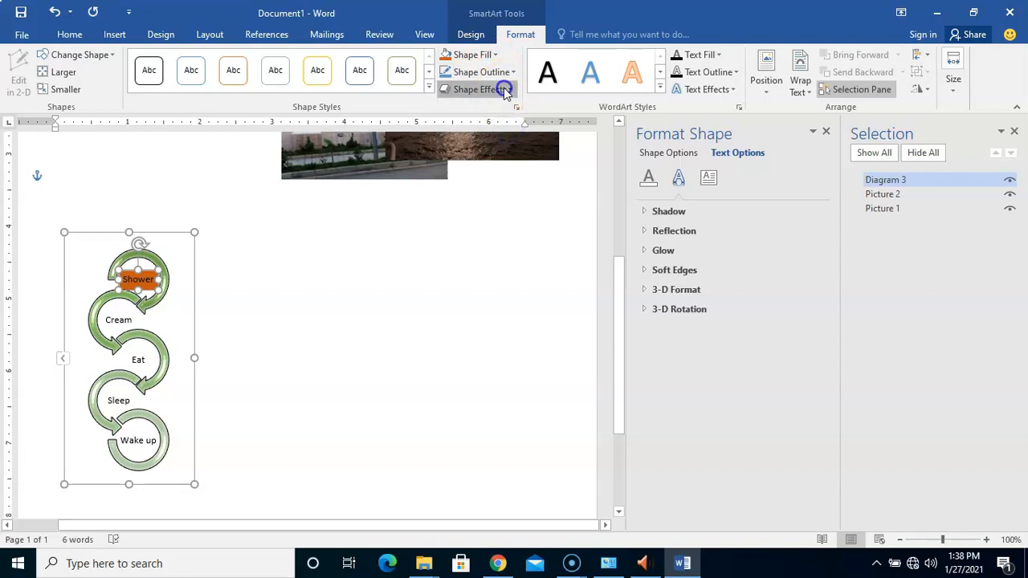
- Examine the reflection, glow and soft edge effects and the outline weight and dash options for the Shower text box
{"action": "left_click", "coordinate": [504, 87]}
{"action": "mouse_move", "coordinate": [488, 181]}
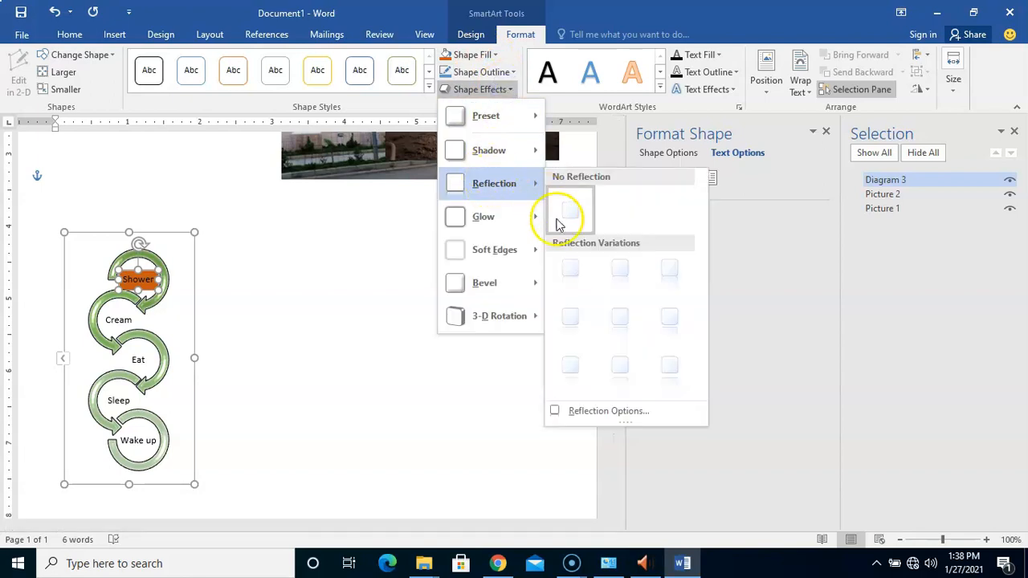
{"action": "mouse_move", "coordinate": [507, 232]}
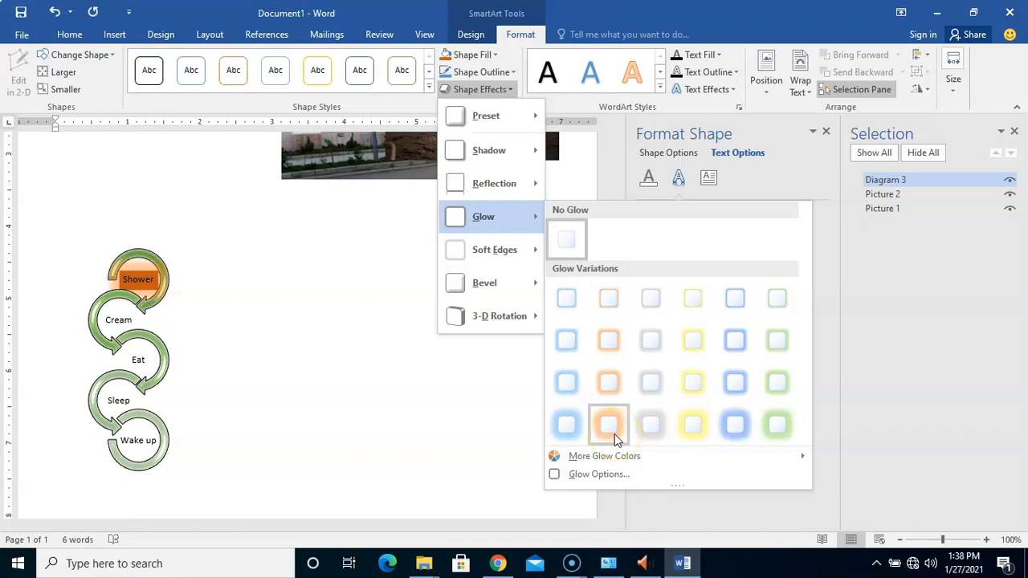
{"action": "mouse_move", "coordinate": [488, 251]}
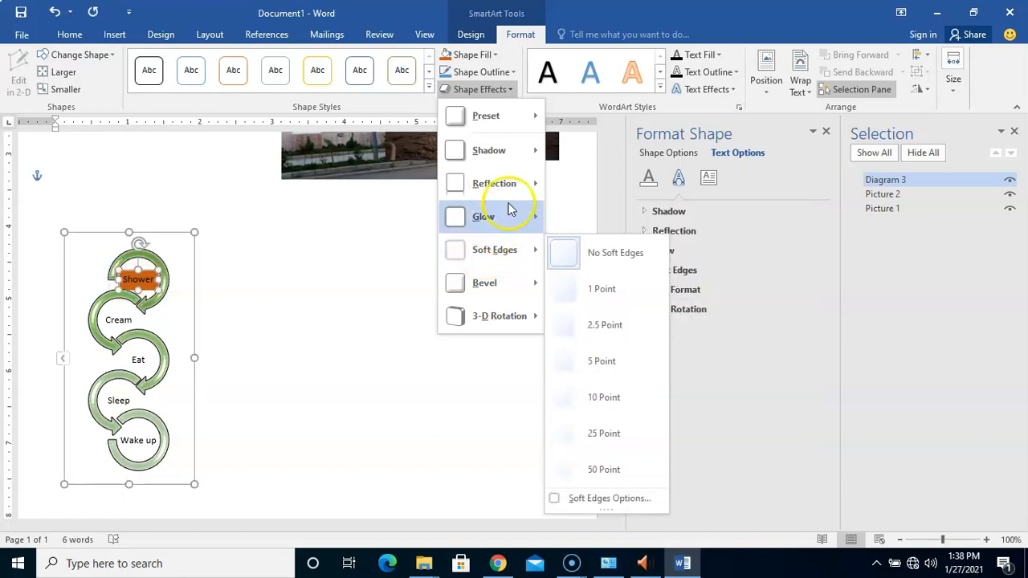
{"action": "left_click", "coordinate": [498, 78]}
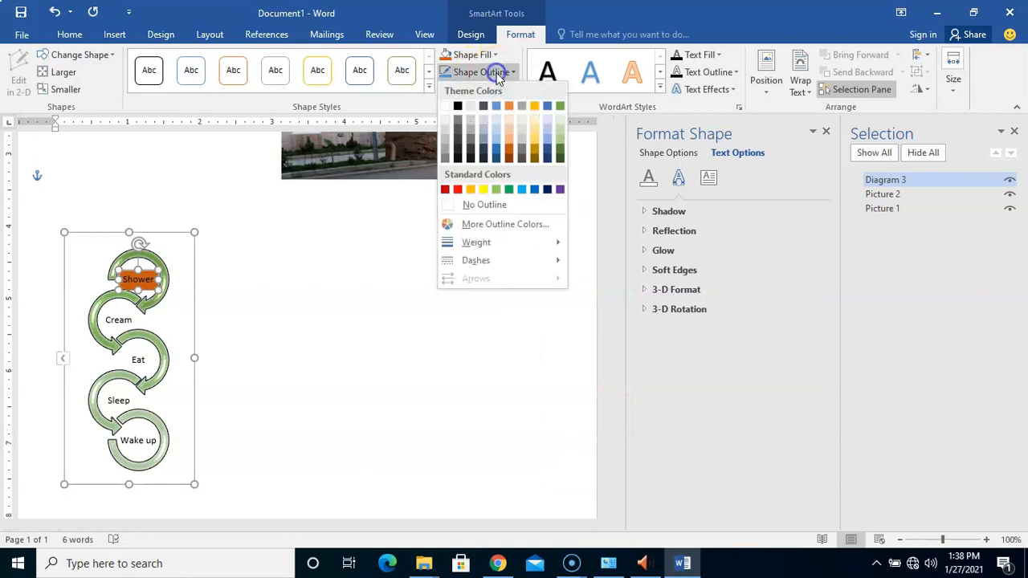
{"action": "mouse_move", "coordinate": [491, 241]}
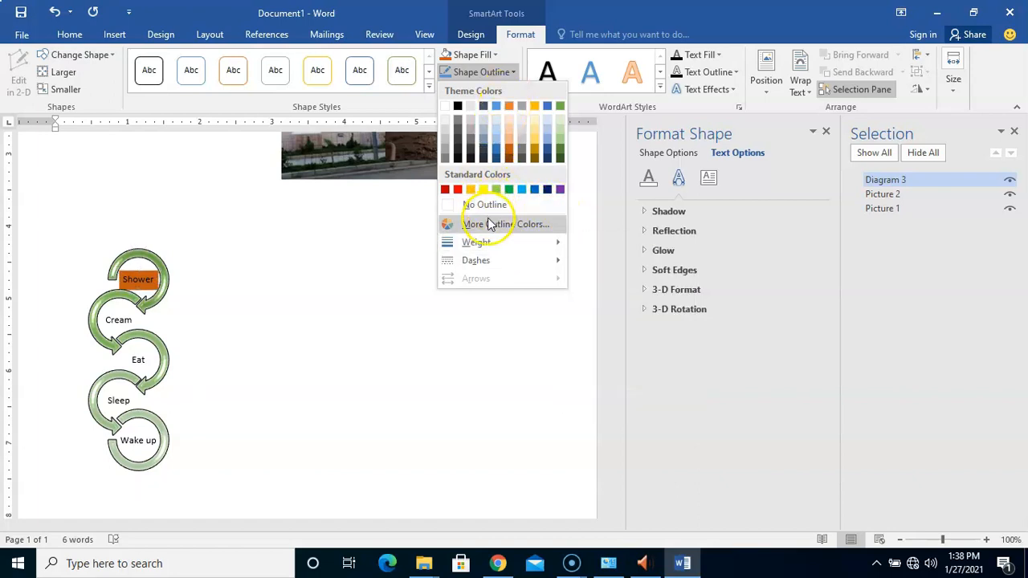
{"action": "mouse_move", "coordinate": [493, 271]}
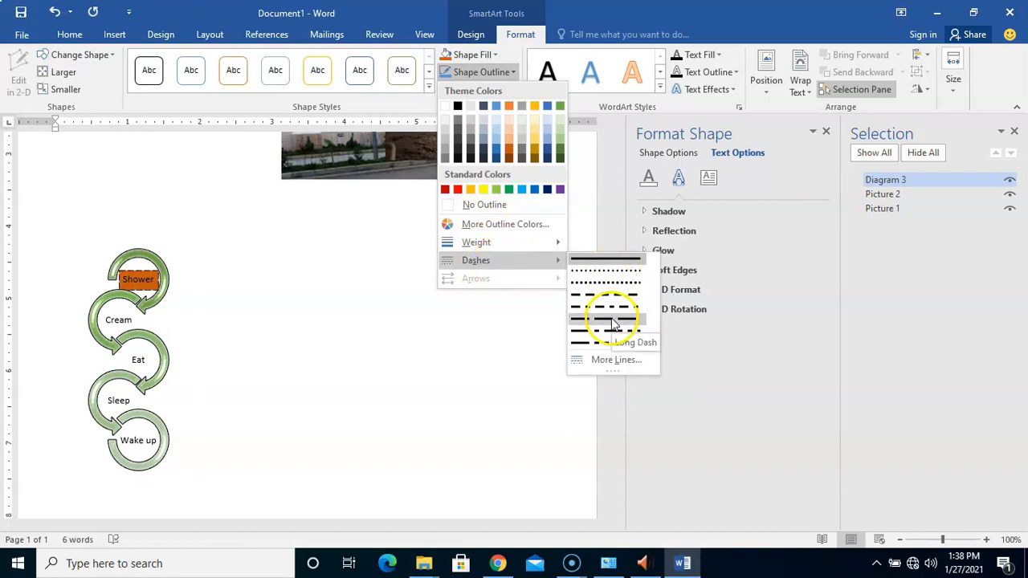
{"action": "left_click", "coordinate": [515, 72]}
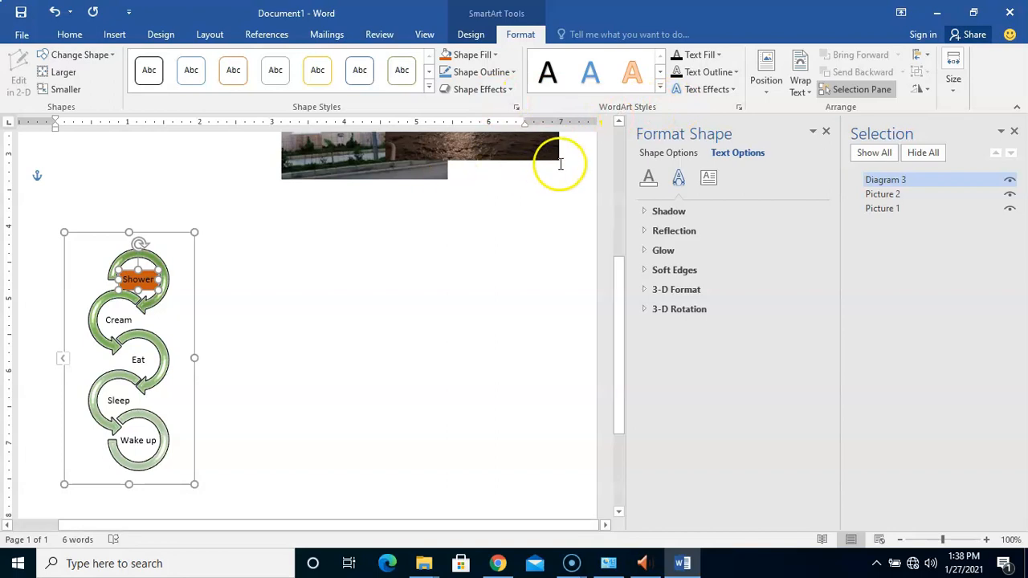
- Preview the WordArt styles on the Shower text without applying one
{"action": "left_click", "coordinate": [660, 88]}
{"action": "left_click", "coordinate": [629, 127]}
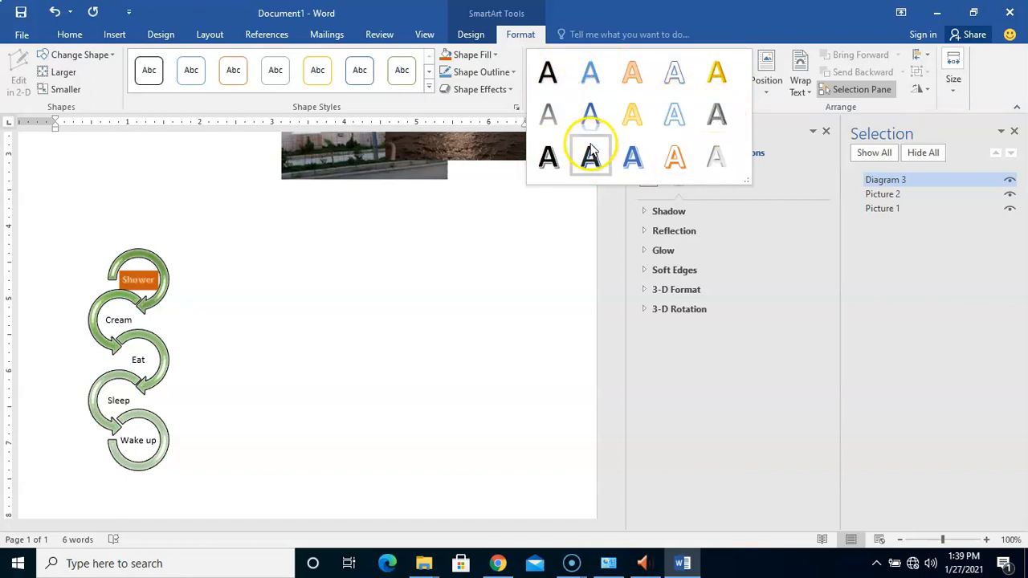
{"action": "left_click", "coordinate": [729, 31]}
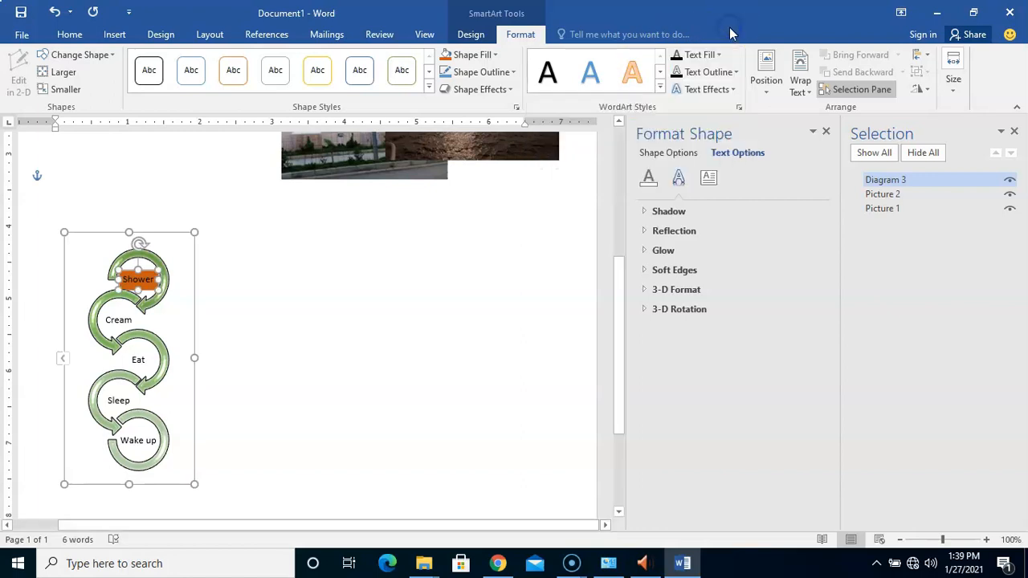
{"action": "left_click", "coordinate": [659, 89]}
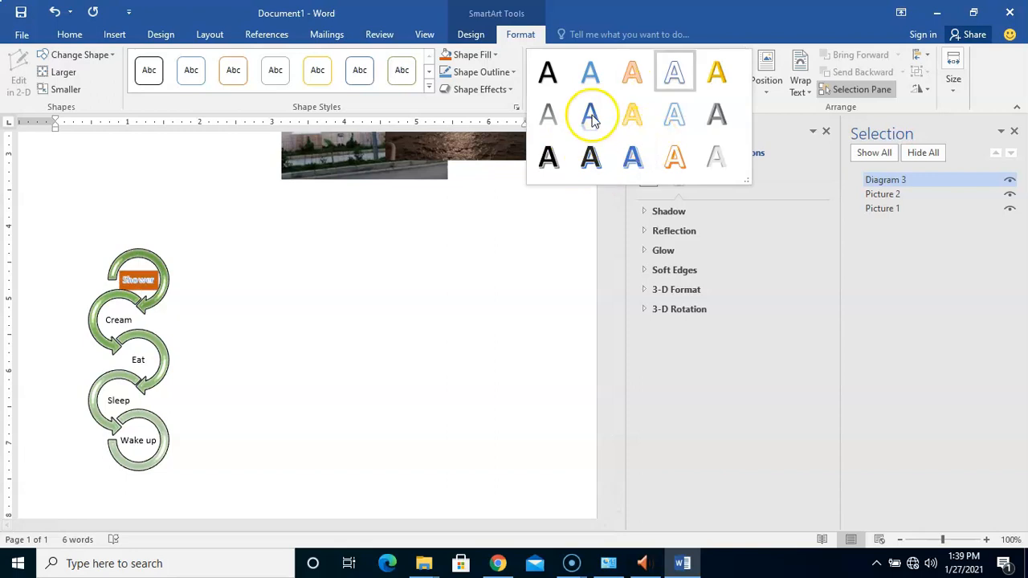
{"action": "left_click", "coordinate": [769, 28]}
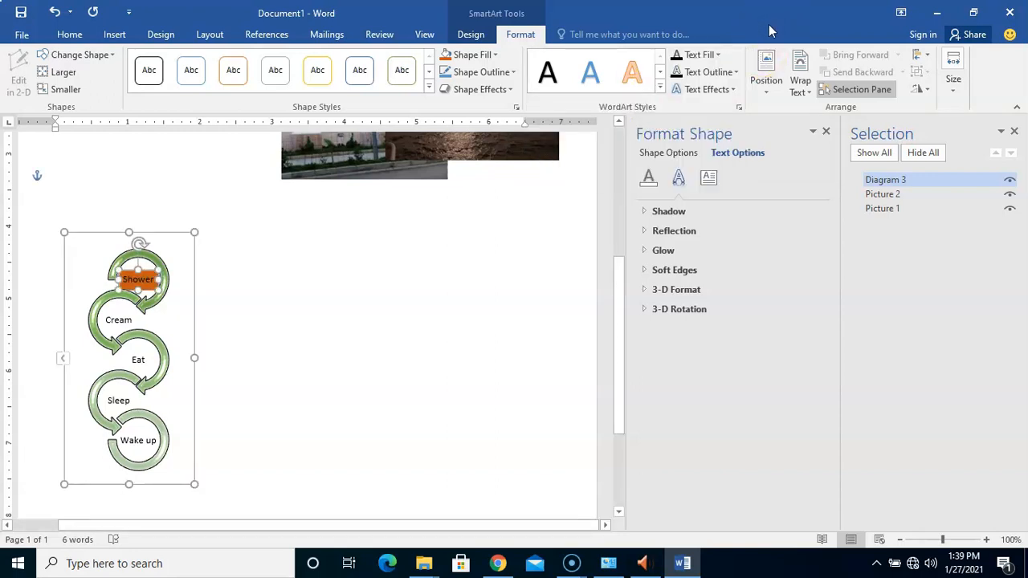
- Examine the text fill colors, text outline colors and text shadow effects available for the Shower label
{"action": "left_click", "coordinate": [717, 55]}
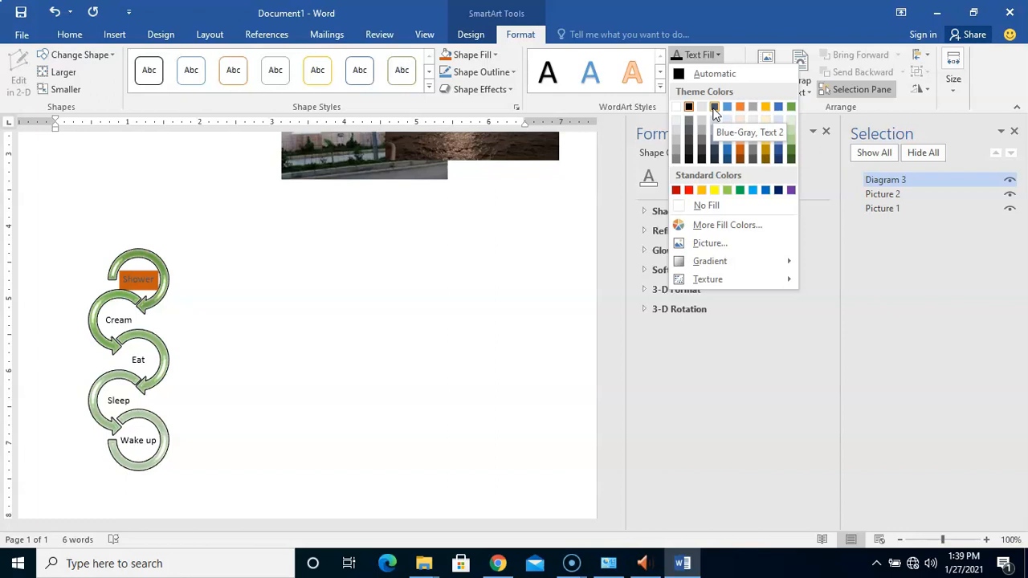
{"action": "left_click", "coordinate": [729, 119]}
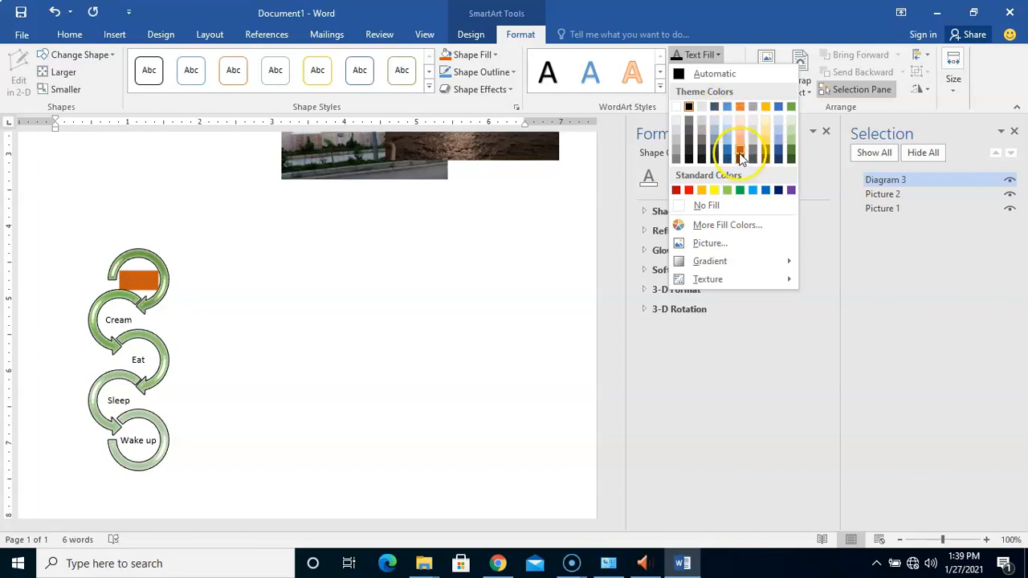
{"action": "left_click", "coordinate": [736, 25]}
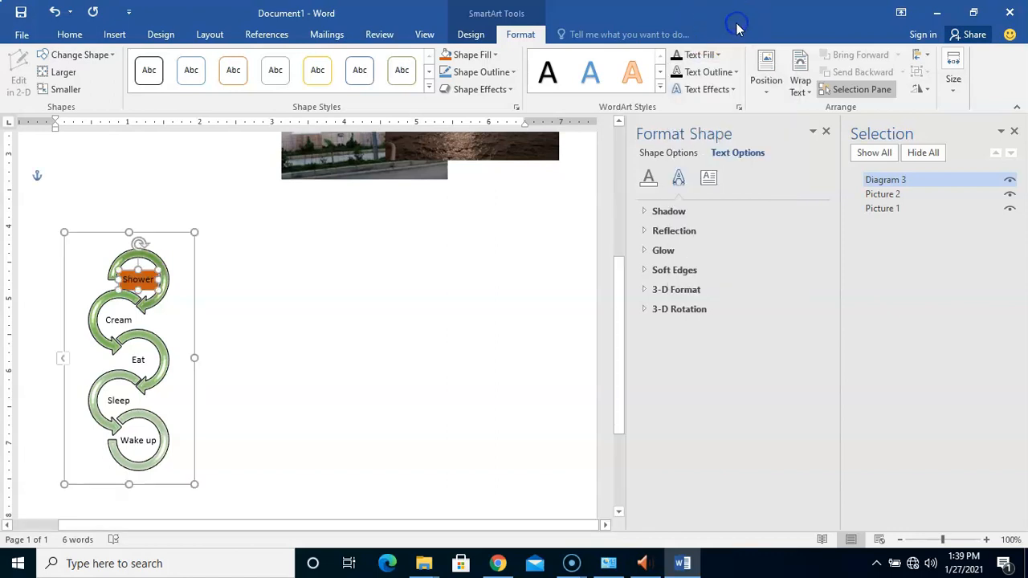
{"action": "left_click", "coordinate": [726, 72]}
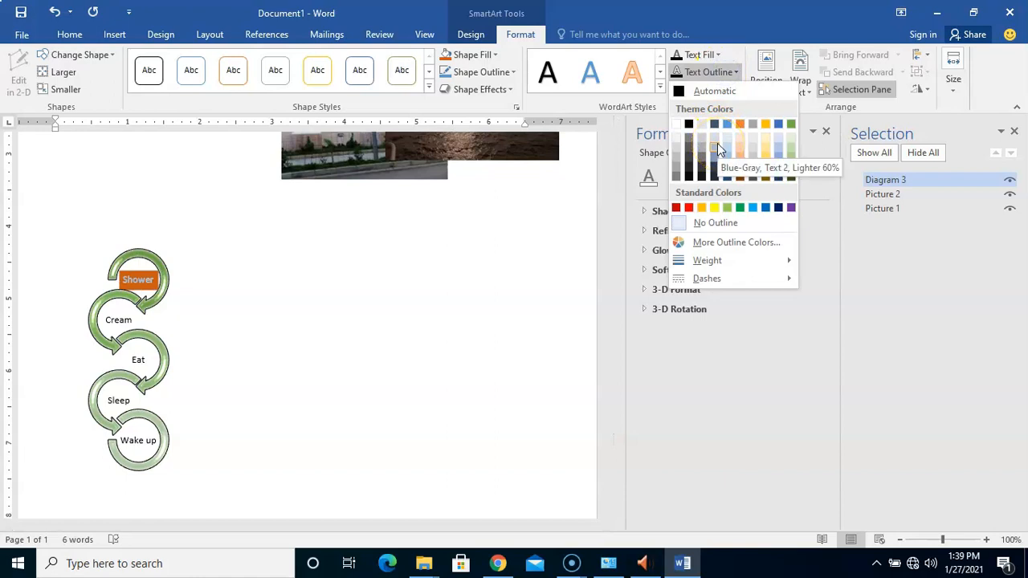
{"action": "left_click", "coordinate": [734, 73]}
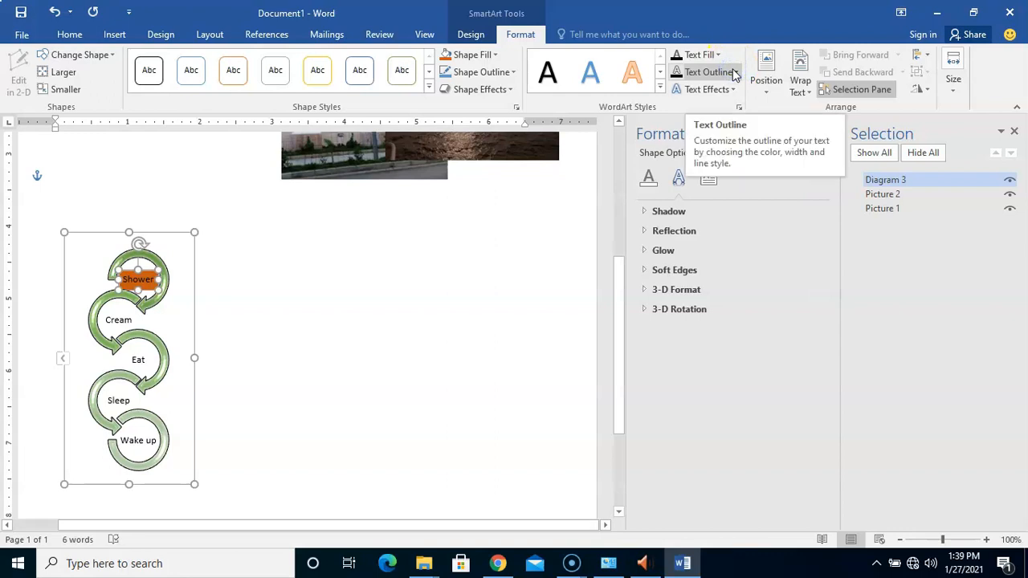
{"action": "left_click", "coordinate": [725, 88]}
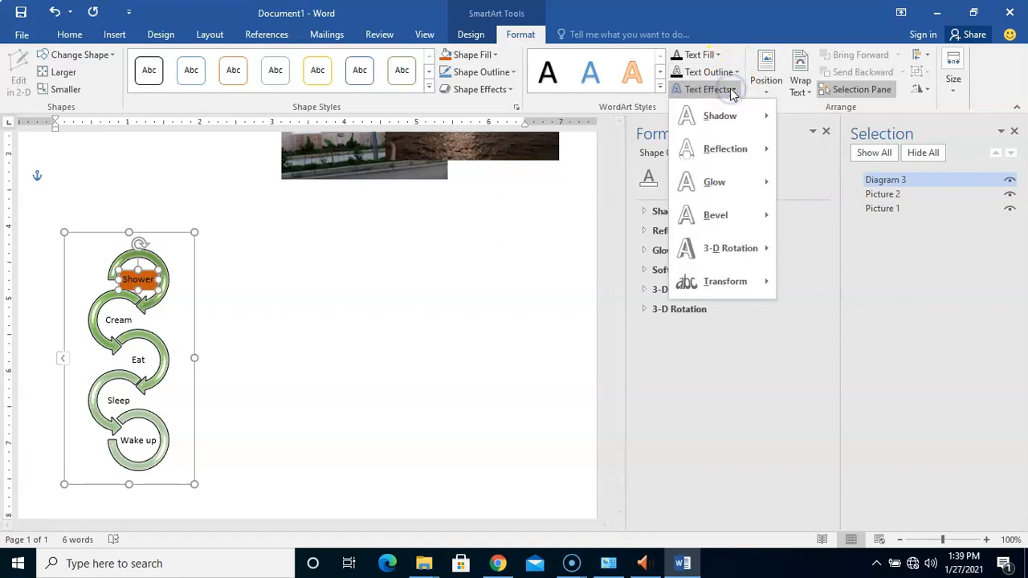
{"action": "mouse_move", "coordinate": [731, 117]}
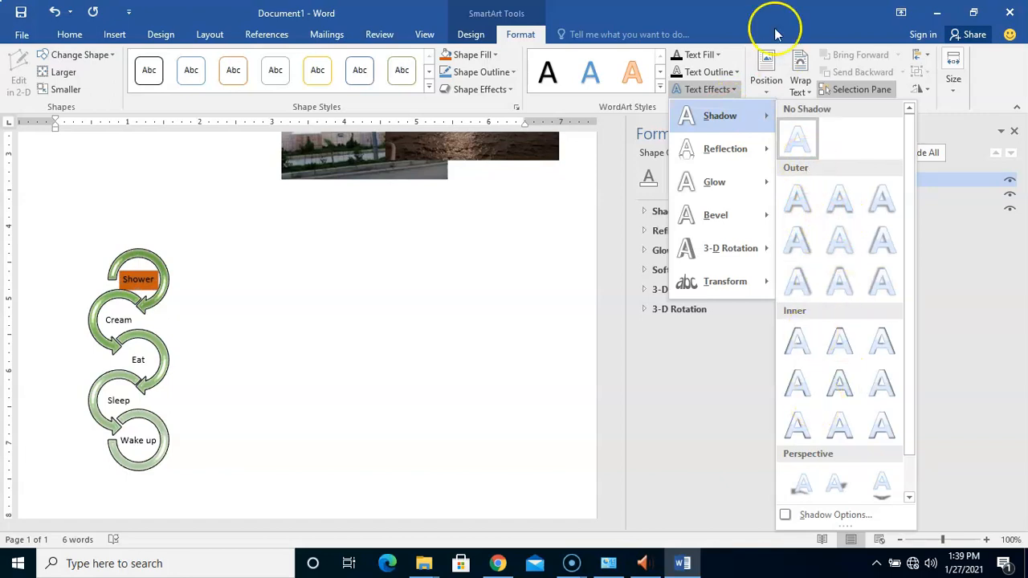
{"action": "left_click", "coordinate": [737, 31]}
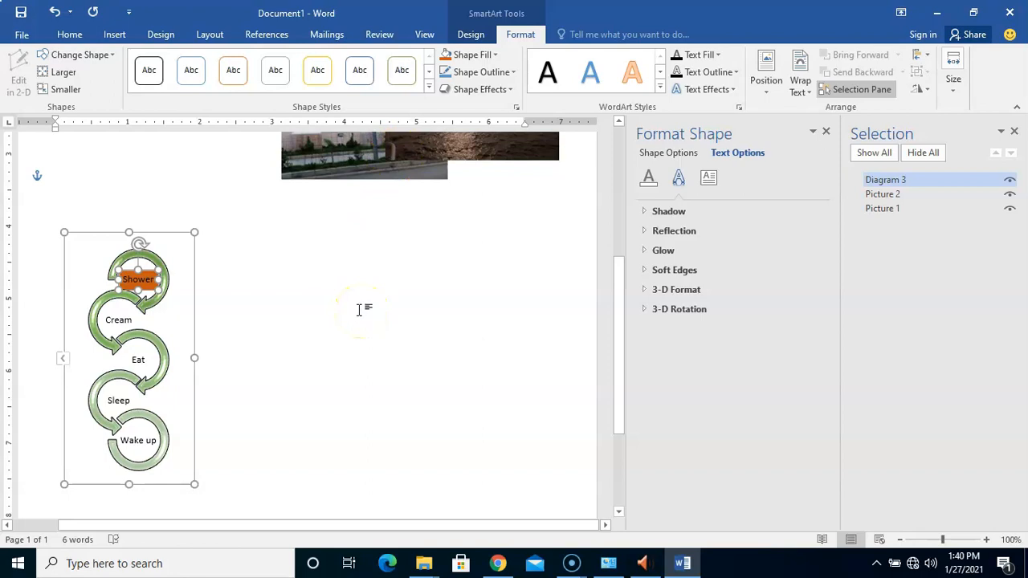
- Deselect the SmartArt graphic and start inserting a chart in the document
{"action": "left_click", "coordinate": [306, 230]}
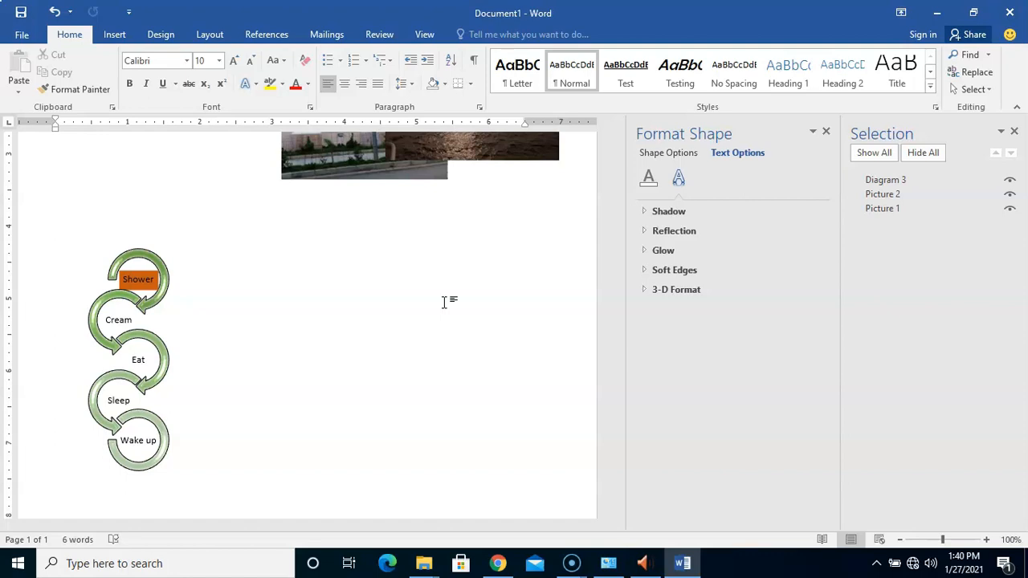
{"action": "left_click", "coordinate": [115, 36]}
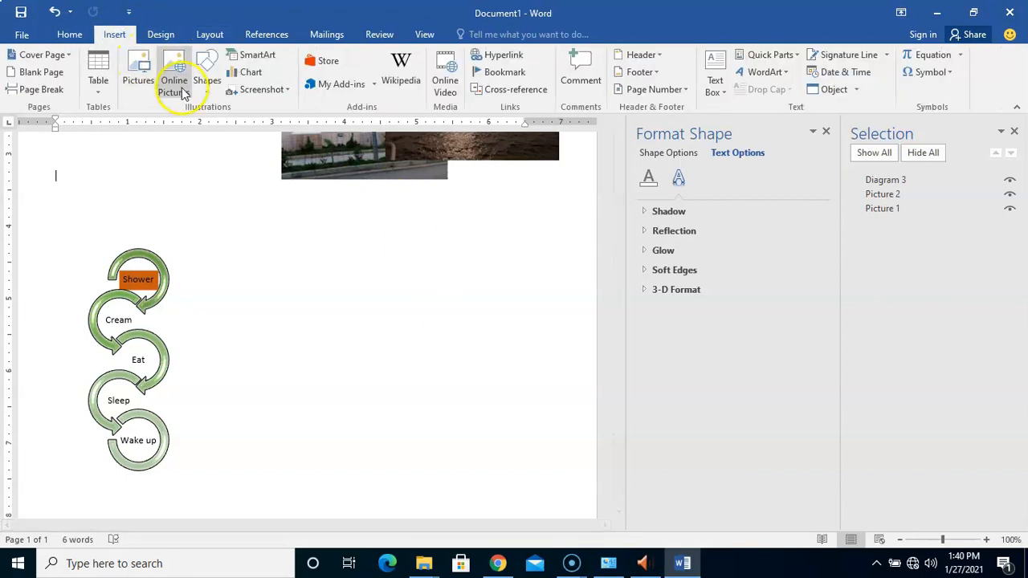
{"action": "left_click", "coordinate": [251, 74]}
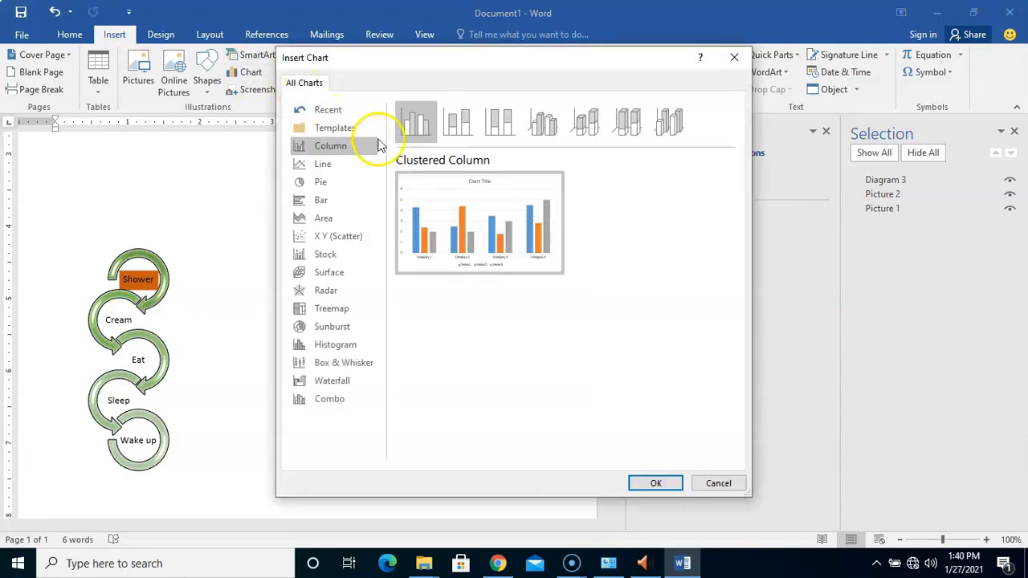
{"action": "mouse_move", "coordinate": [463, 219]}
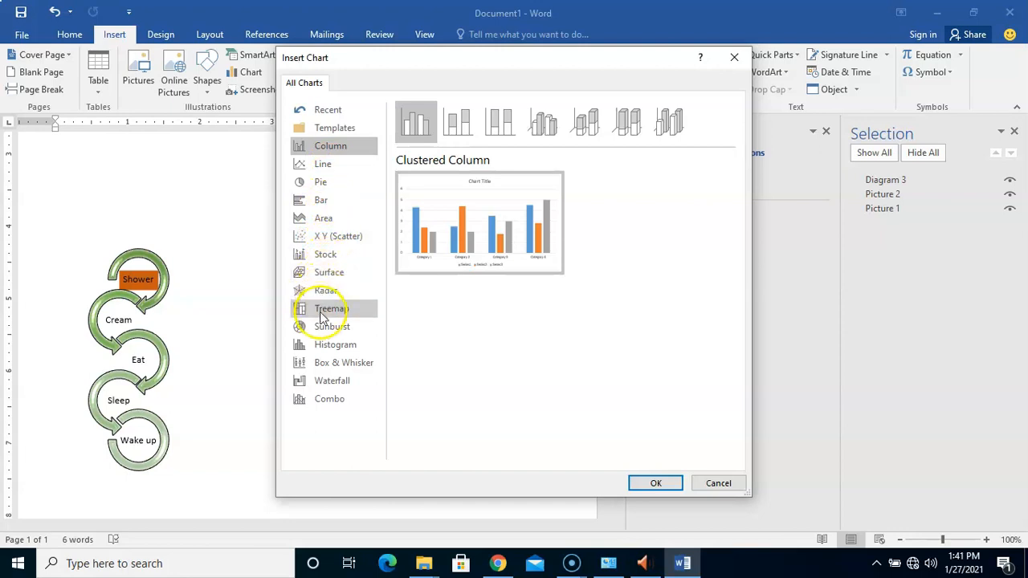
- Examine the column chart variants and the line, pie, bar, area, scatter, stock and treemap chart types
{"action": "left_click", "coordinate": [463, 130]}
{"action": "left_click", "coordinate": [505, 131]}
{"action": "left_click", "coordinate": [543, 122]}
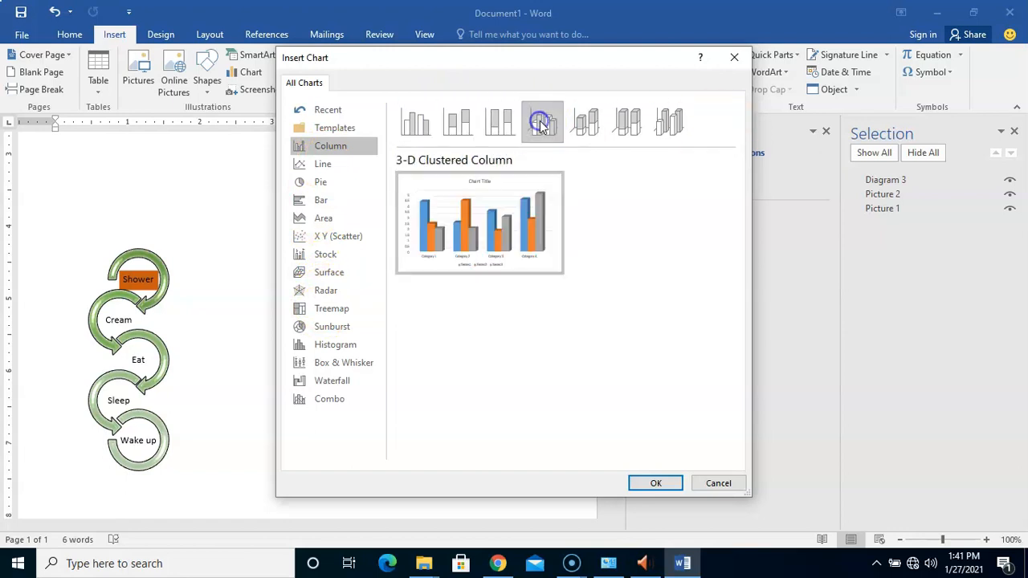
{"action": "left_click", "coordinate": [587, 122]}
{"action": "left_click", "coordinate": [628, 122]}
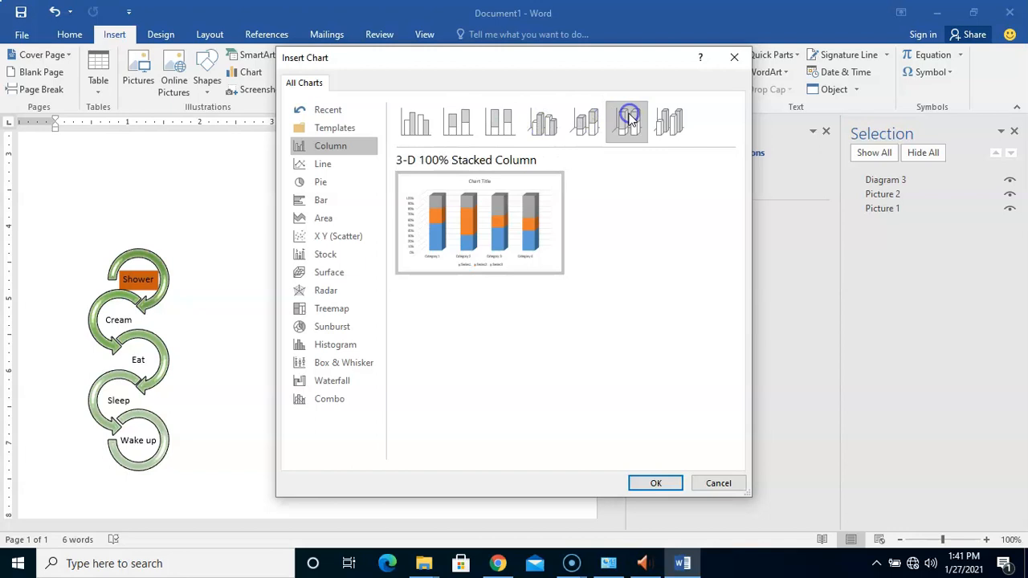
{"action": "left_click", "coordinate": [334, 164]}
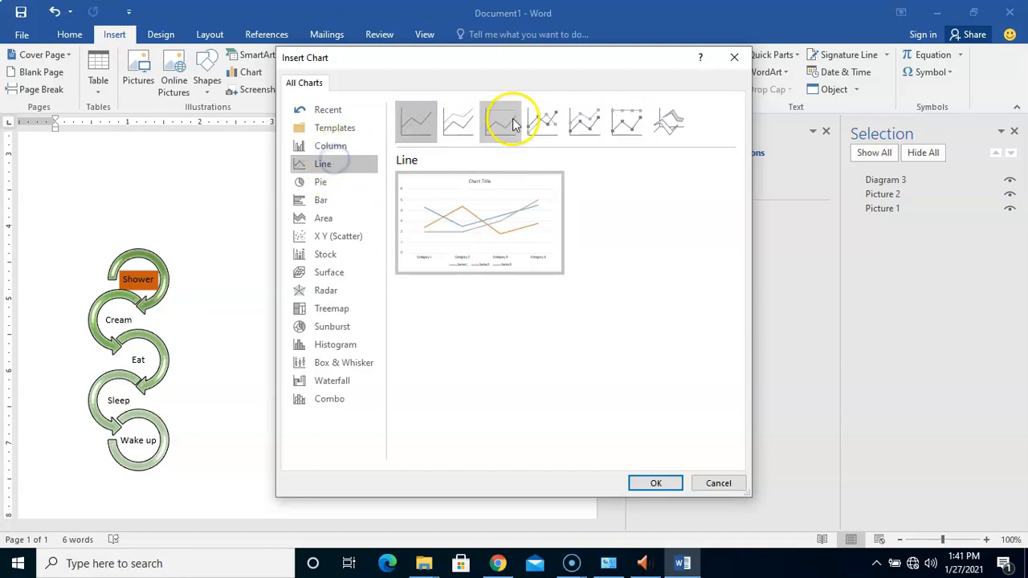
{"action": "left_click", "coordinate": [317, 185]}
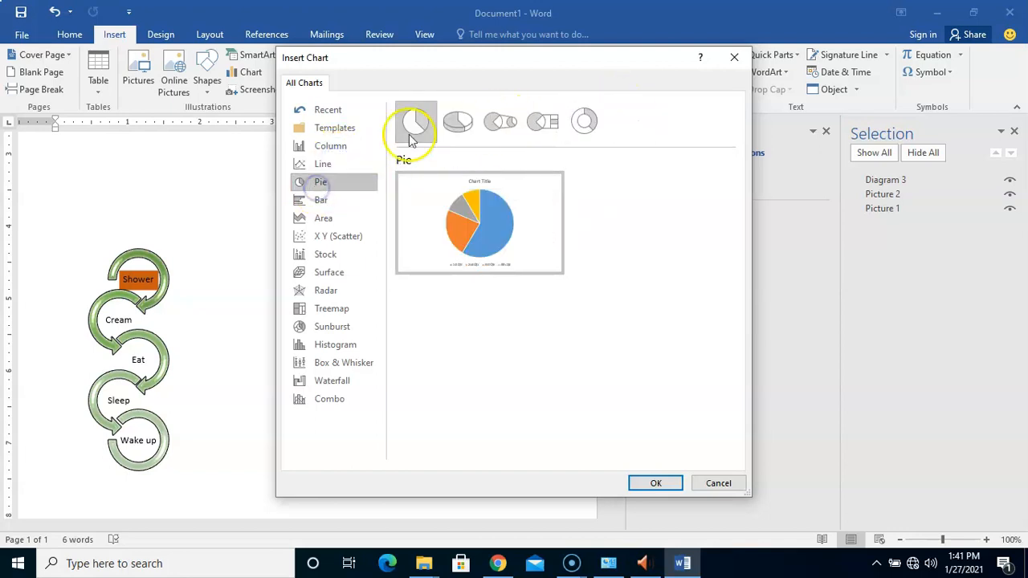
{"action": "left_click", "coordinate": [333, 203]}
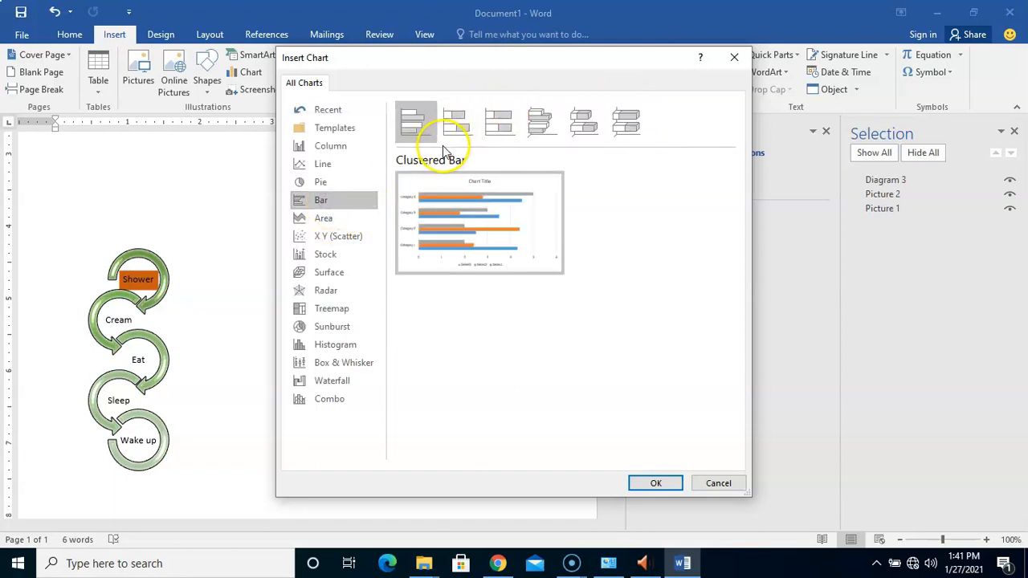
{"action": "left_click", "coordinate": [340, 220]}
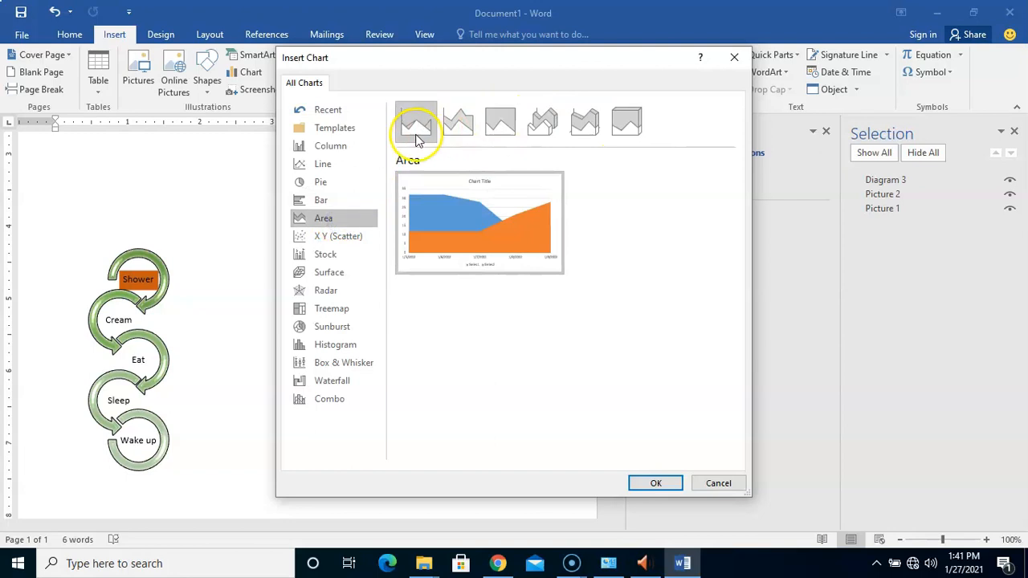
{"action": "left_click", "coordinate": [325, 236]}
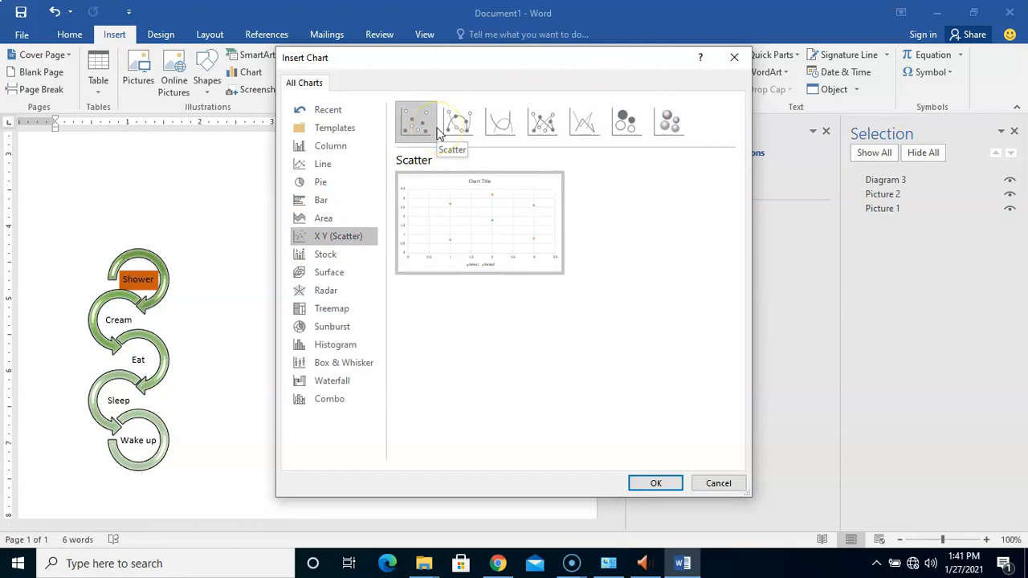
{"action": "left_click", "coordinate": [337, 255]}
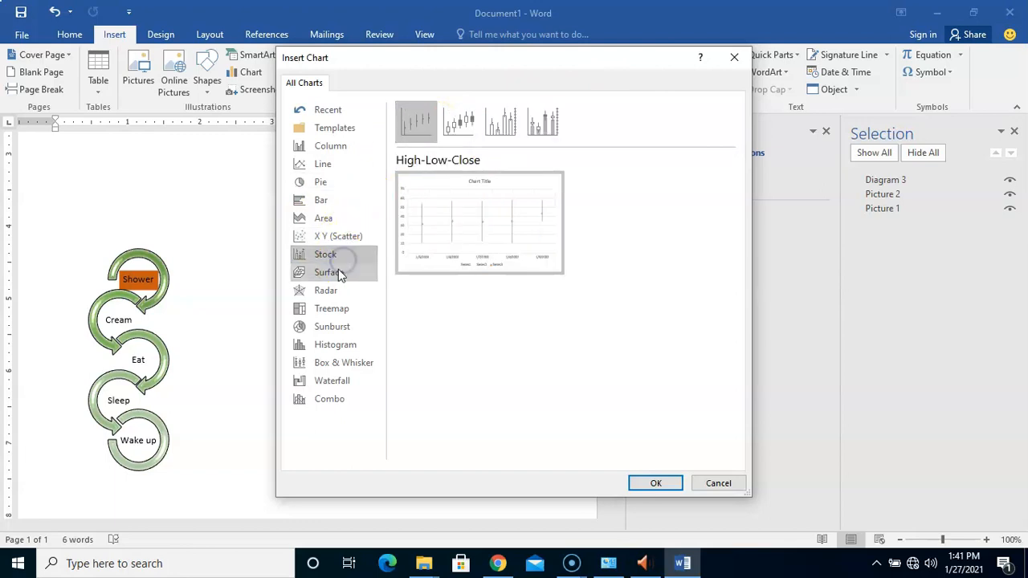
{"action": "left_click", "coordinate": [331, 308]}
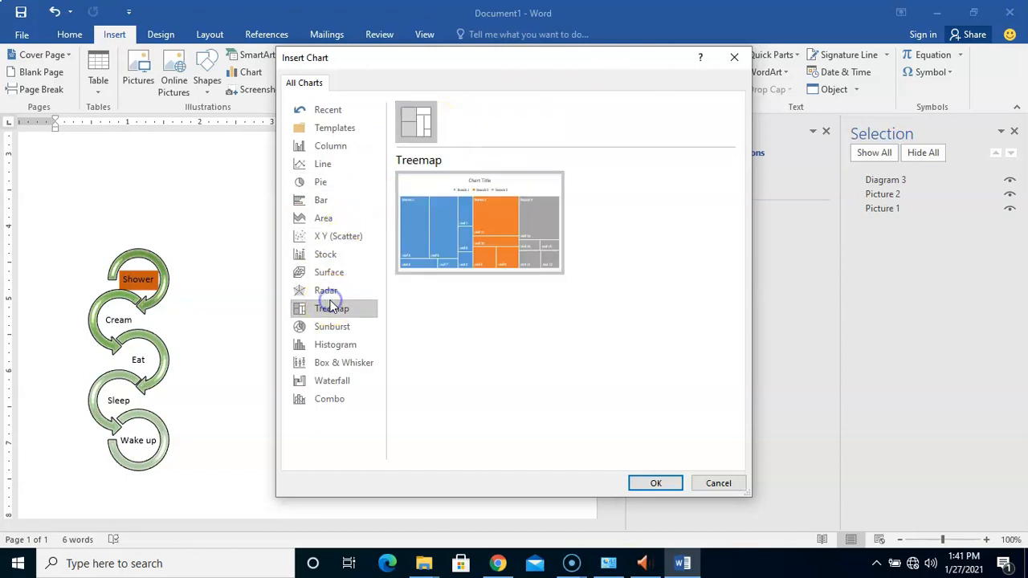
- Choose the basic two-dimensional Pie as the chart type and preview it enlarged
{"action": "left_click", "coordinate": [329, 184]}
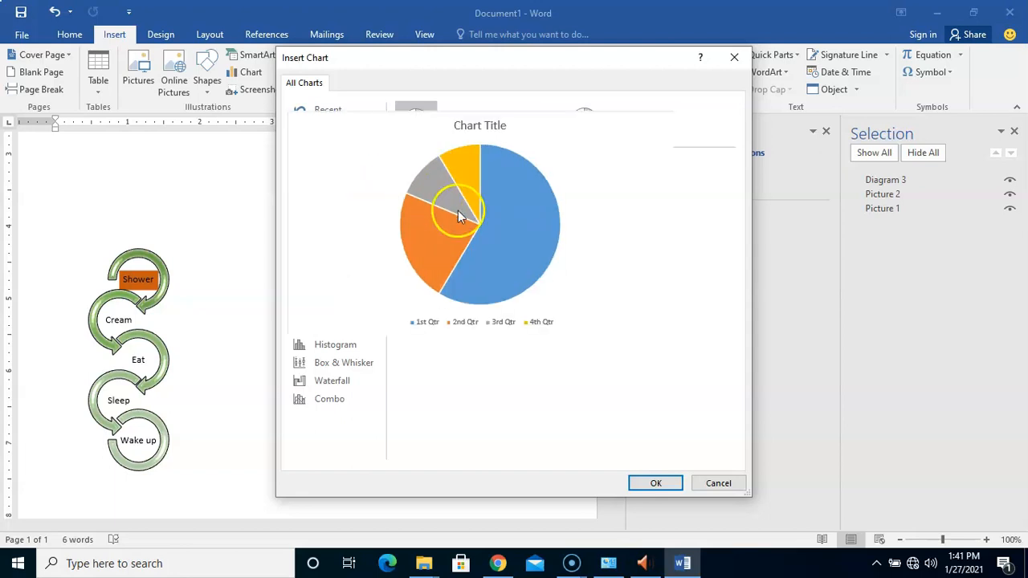
{"action": "mouse_move", "coordinate": [515, 247]}
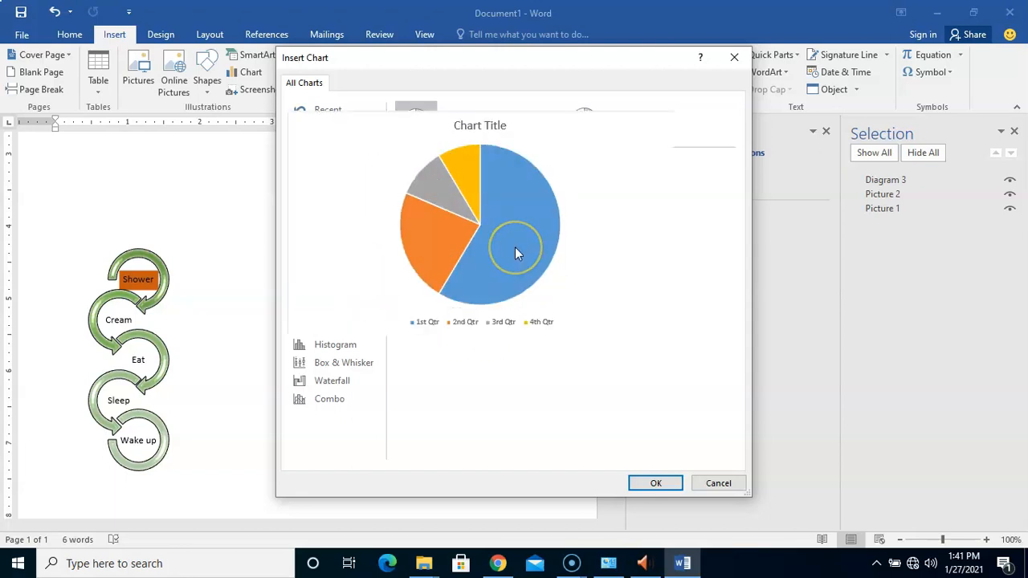
{"action": "left_click", "coordinate": [416, 120]}
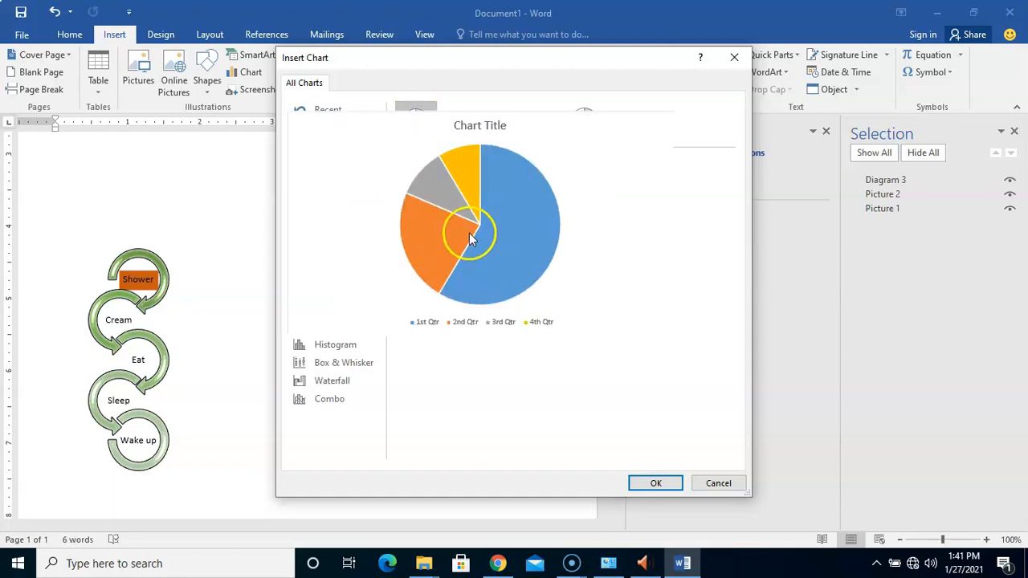
{"action": "mouse_move", "coordinate": [513, 255]}
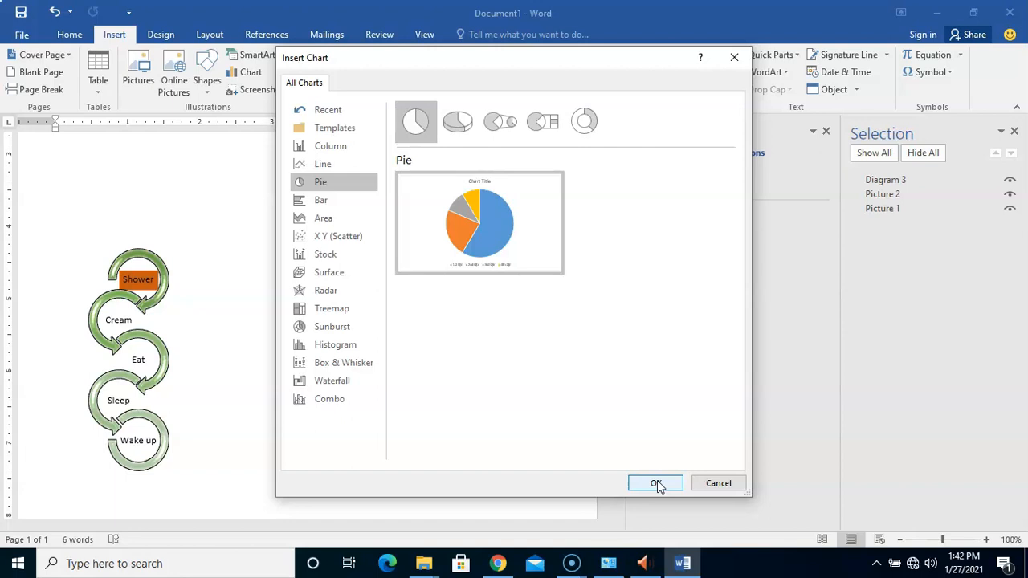
{"action": "mouse_move", "coordinate": [514, 231]}
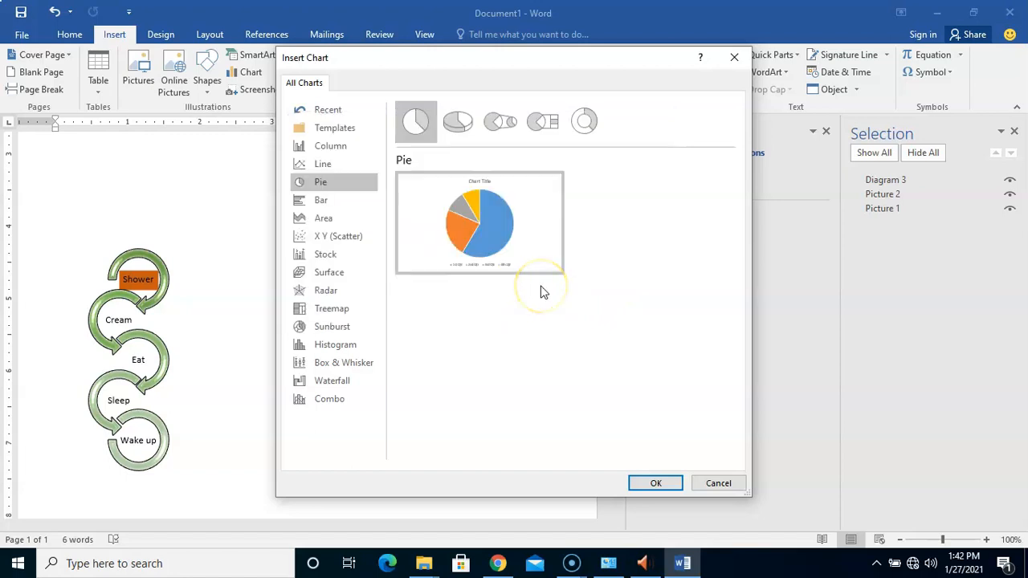
- Insert a basic pie chart into the document and select its data series
{"action": "left_click", "coordinate": [659, 483]}
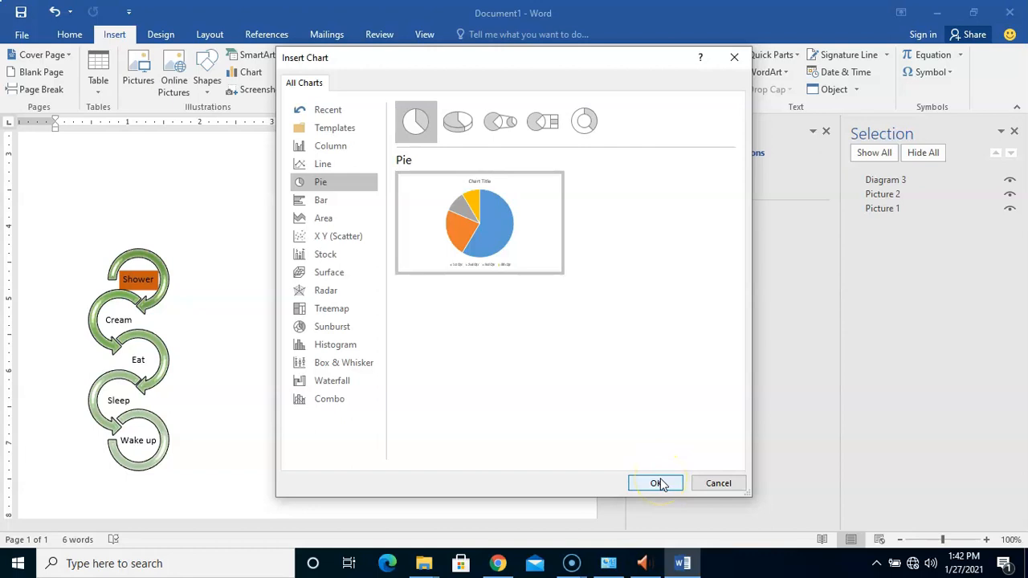
{"action": "left_click", "coordinate": [656, 483]}
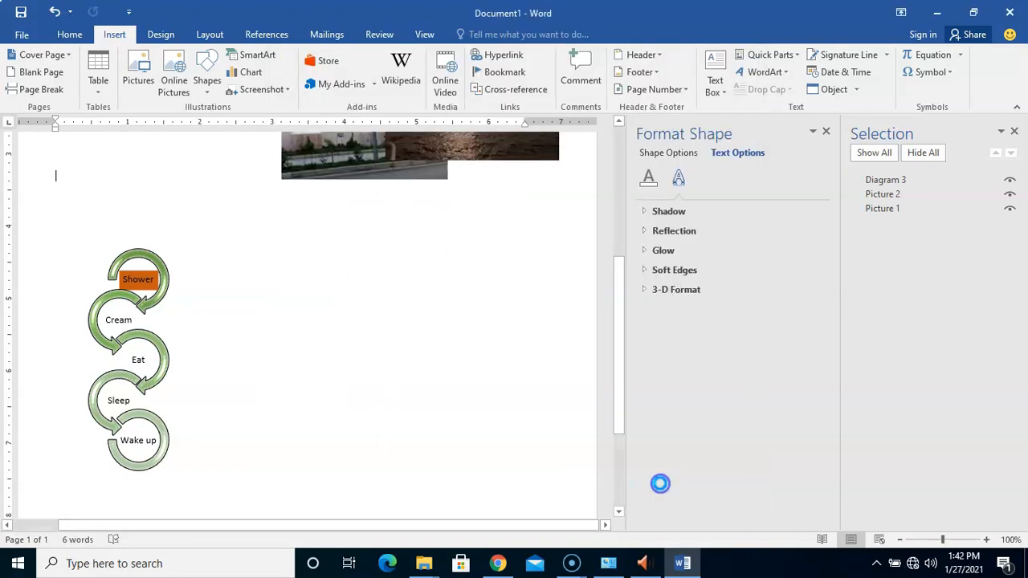
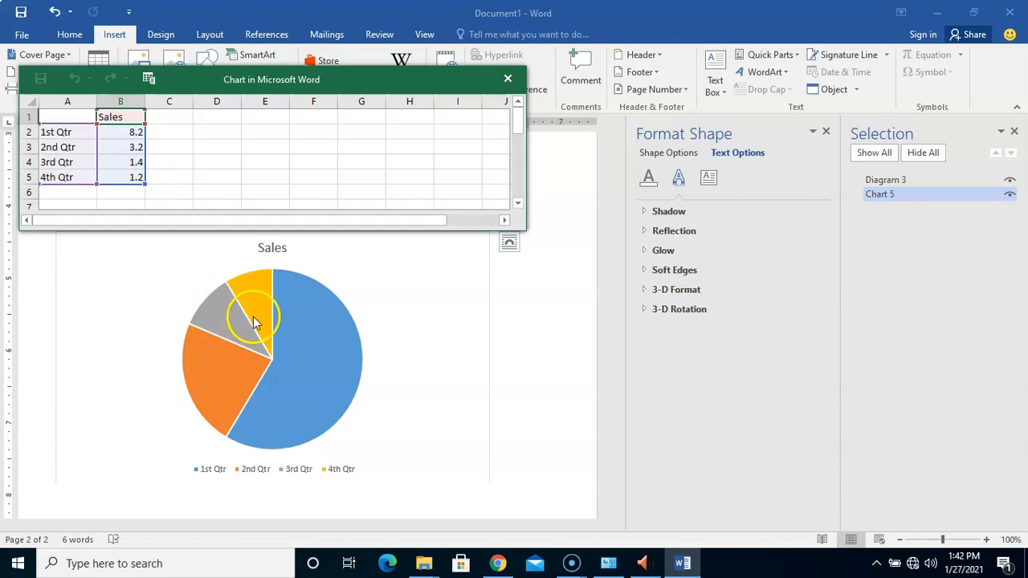
{"action": "left_click", "coordinate": [278, 320]}
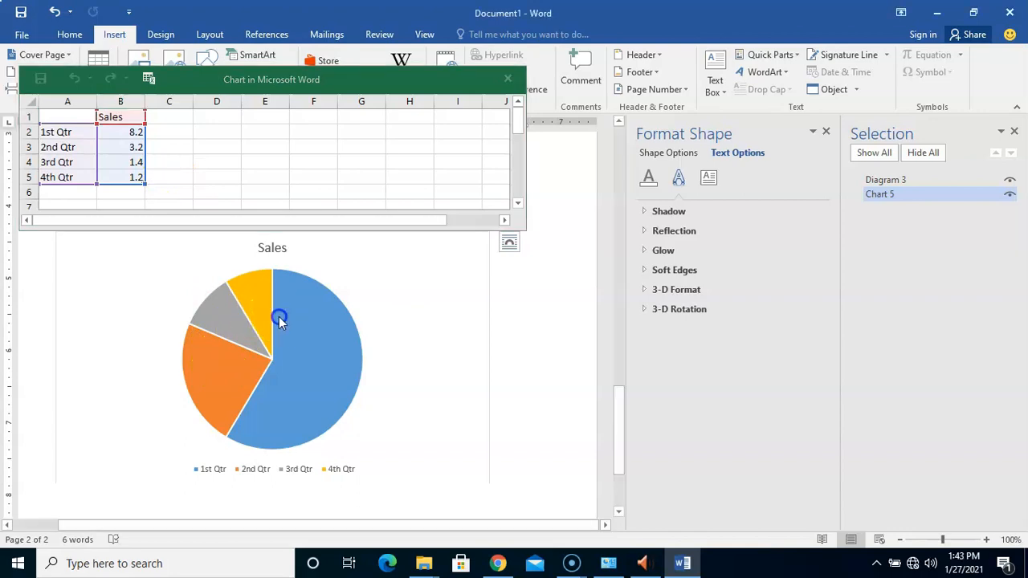
{"action": "mouse_move", "coordinate": [298, 335]}
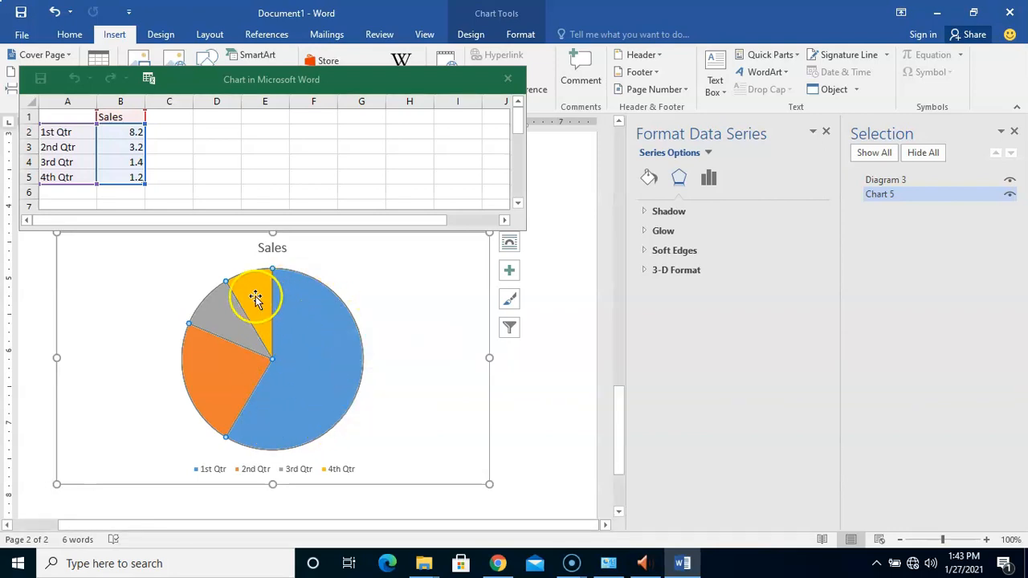
{"action": "mouse_move", "coordinate": [249, 296]}
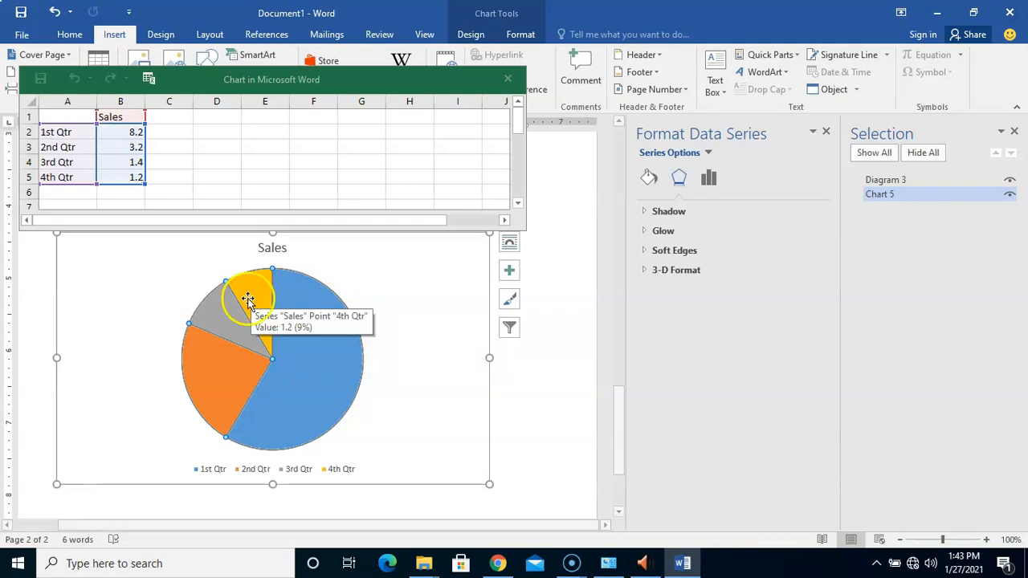
{"action": "mouse_move", "coordinate": [222, 321]}
{"action": "left_click", "coordinate": [212, 373]}
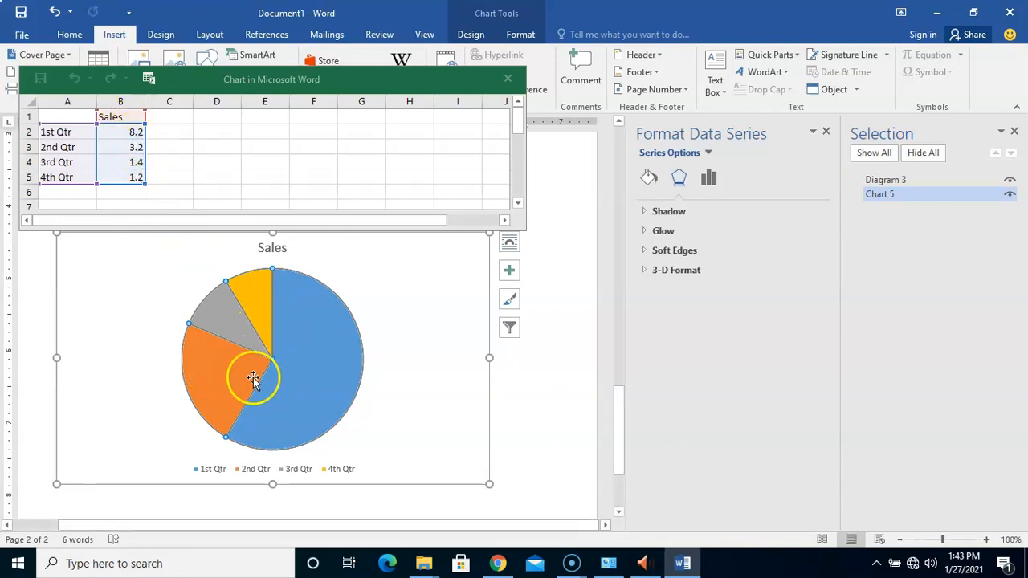
- Change the chart's Sales values to 6.2 for 1st Qtr and 4.2 for 4th Qtr
{"action": "left_click", "coordinate": [135, 132]}
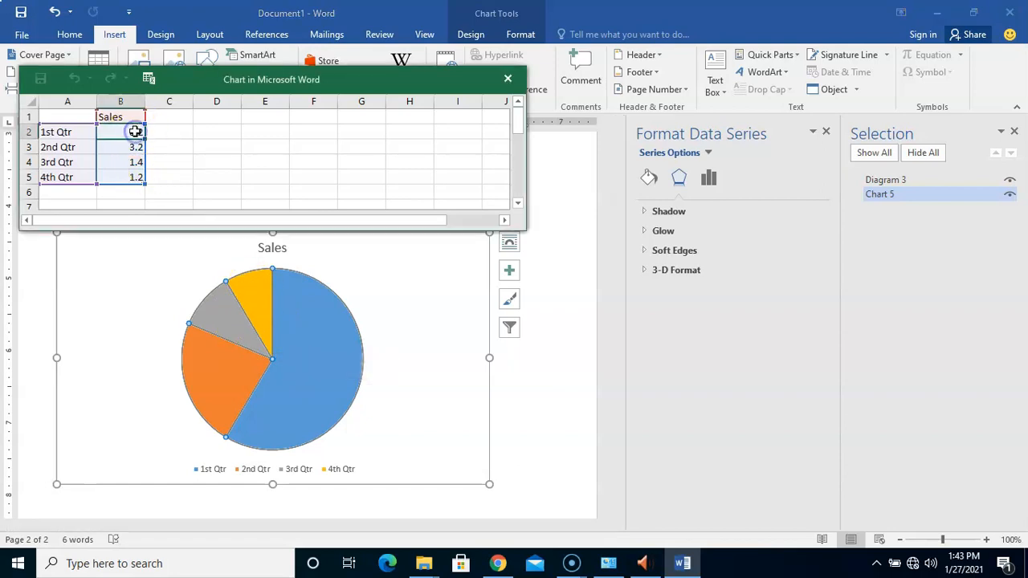
{"action": "double_click", "coordinate": [135, 132]}
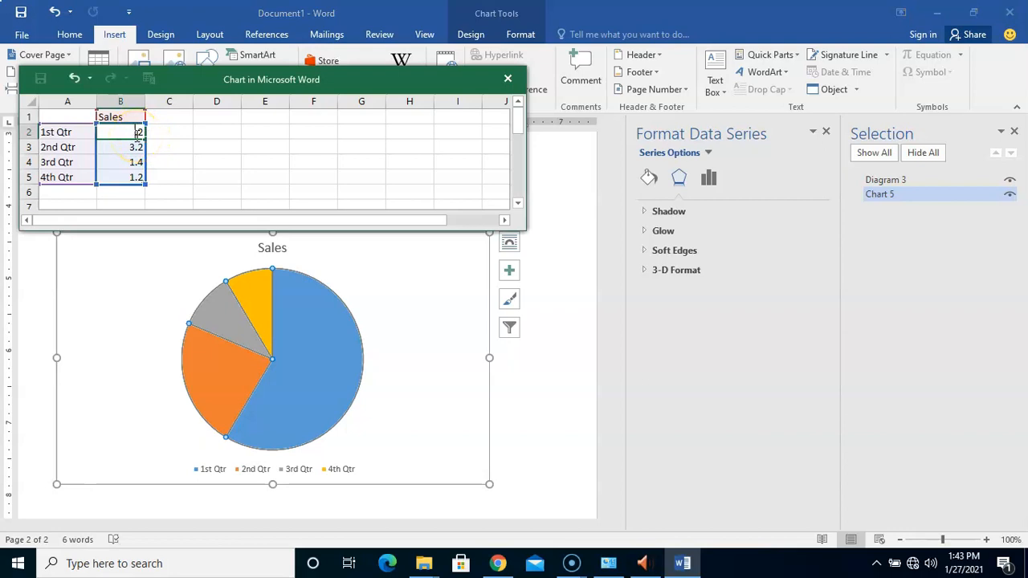
{"action": "type", "text": "6"}
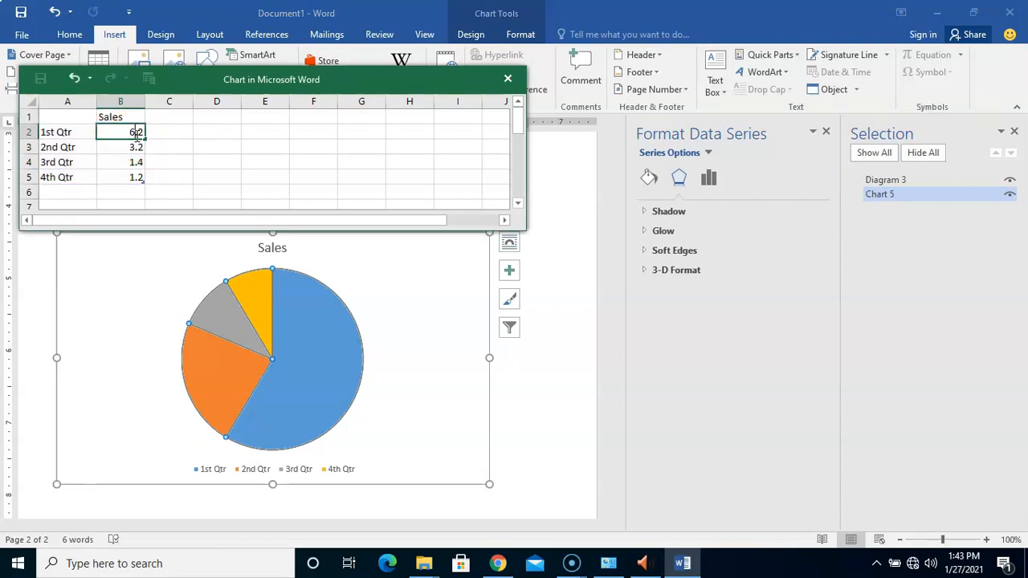
{"action": "left_click", "coordinate": [136, 177]}
{"action": "double_click", "coordinate": [134, 178]}
{"action": "key", "text": "BackSpace"}
{"action": "type", "text": "4"}
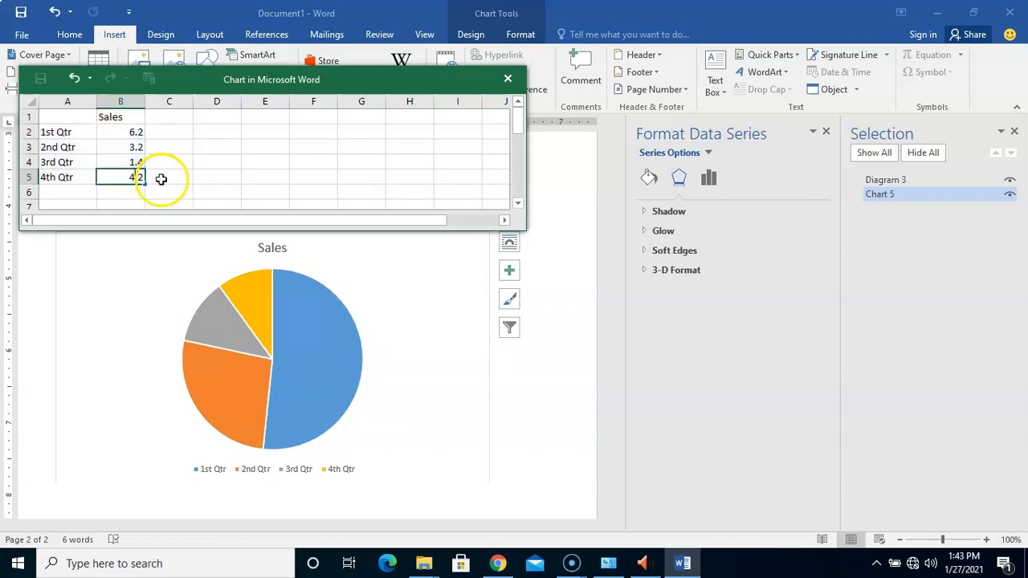
{"action": "left_click", "coordinate": [171, 183]}
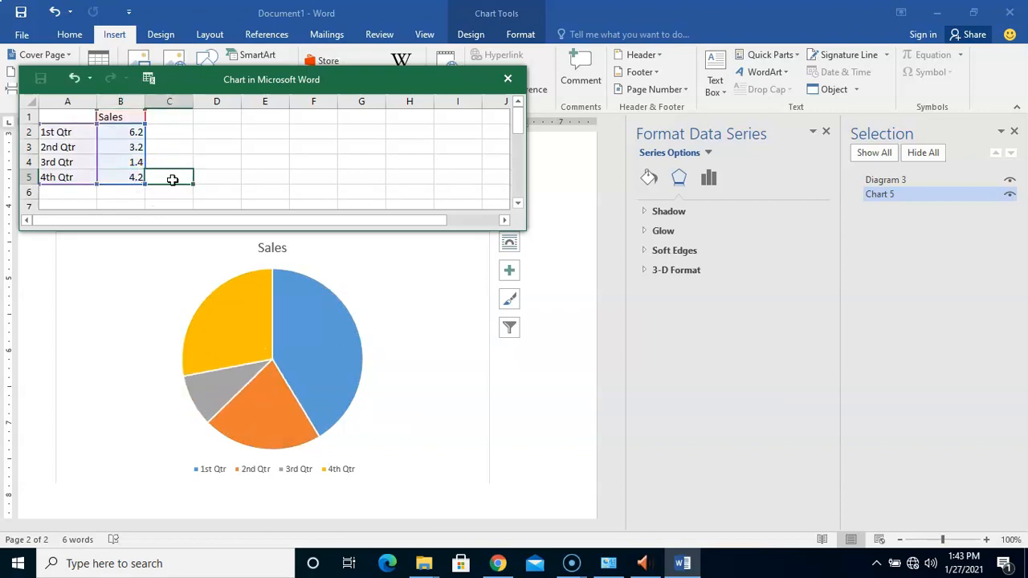
- Select the 1st Qtr slice and move the chart data sheet clear of the pie chart and the chart style gallery
{"action": "left_click", "coordinate": [313, 325]}
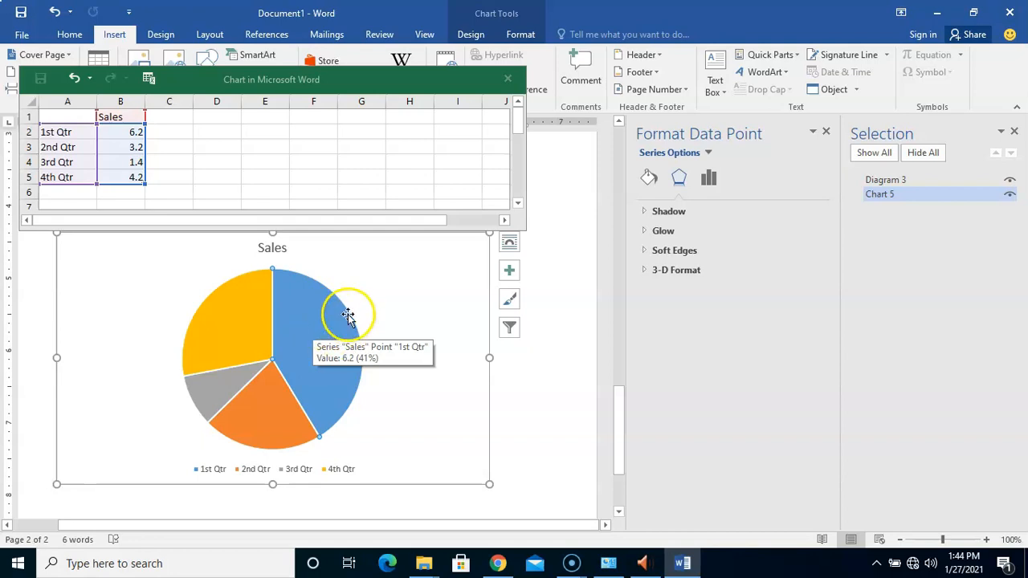
{"action": "left_click", "coordinate": [515, 34]}
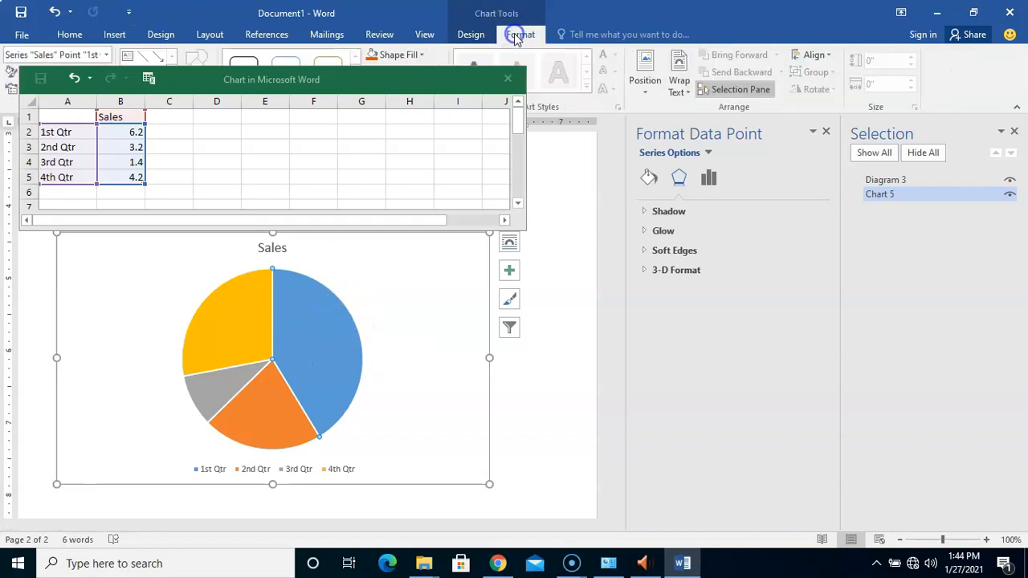
{"action": "left_click", "coordinate": [479, 34]}
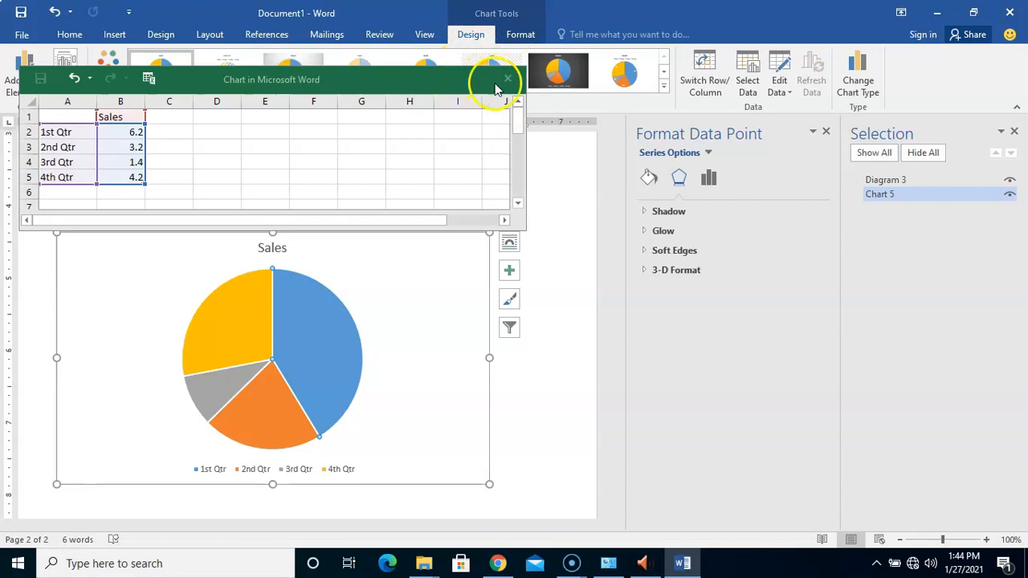
{"action": "left_click_drag", "start_coordinate": [431, 85], "coordinate": [923, 369]}
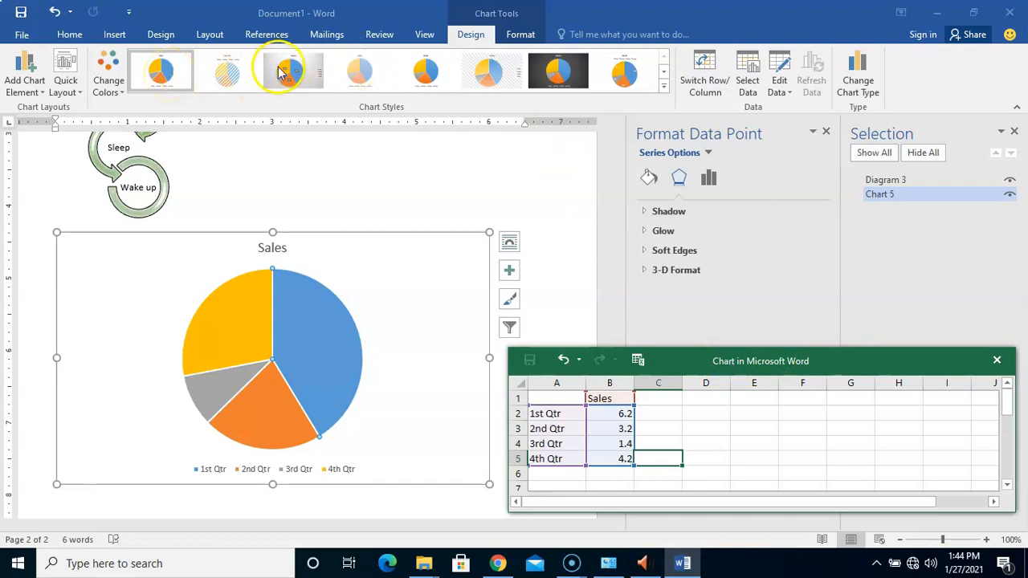
- Apply chart Style 3, with the gray gradient background and dark percentage labels, to the pie chart
{"action": "left_click", "coordinate": [228, 72]}
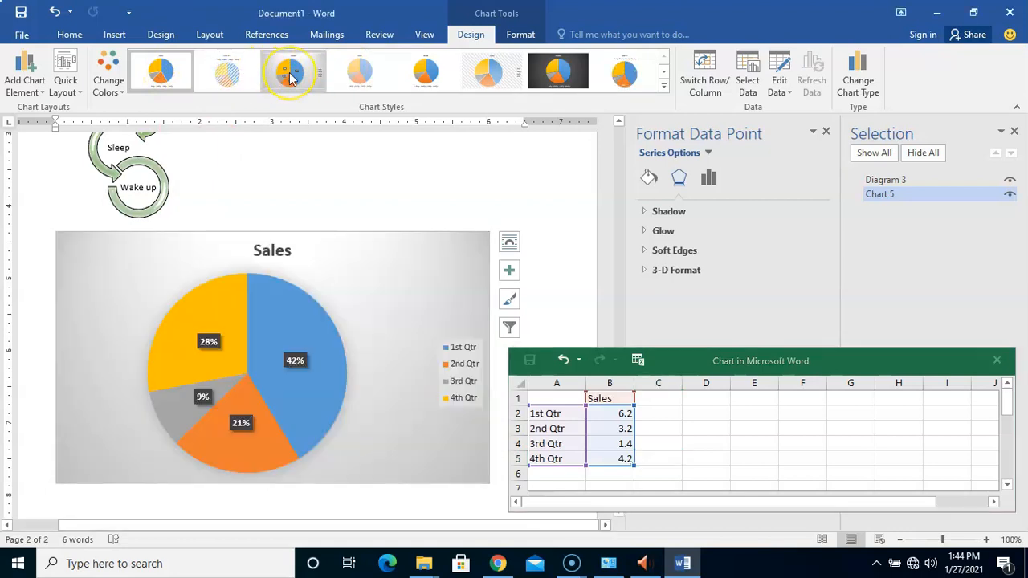
{"action": "left_click", "coordinate": [256, 79]}
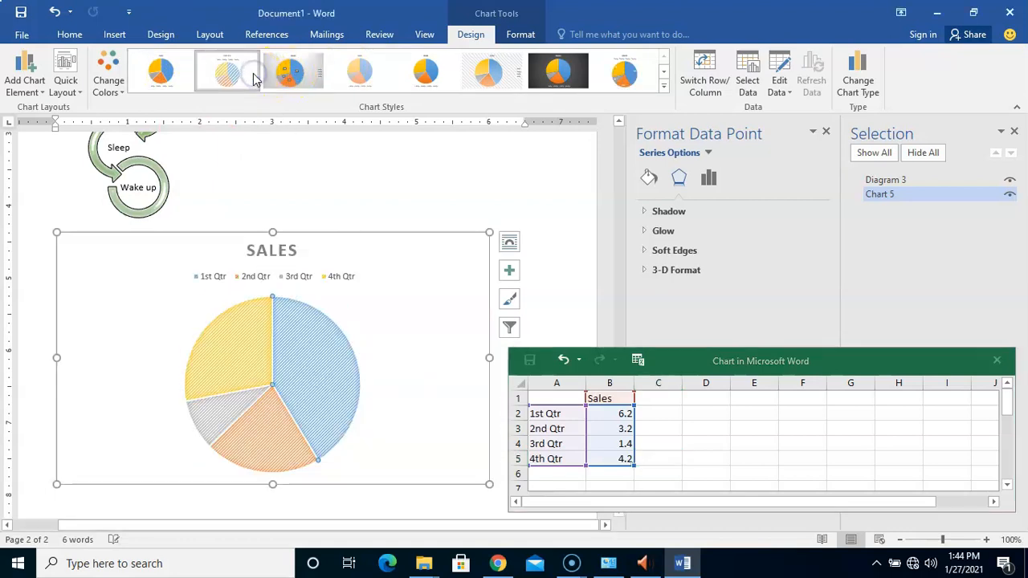
{"action": "left_click", "coordinate": [293, 73]}
{"action": "left_click", "coordinate": [357, 76]}
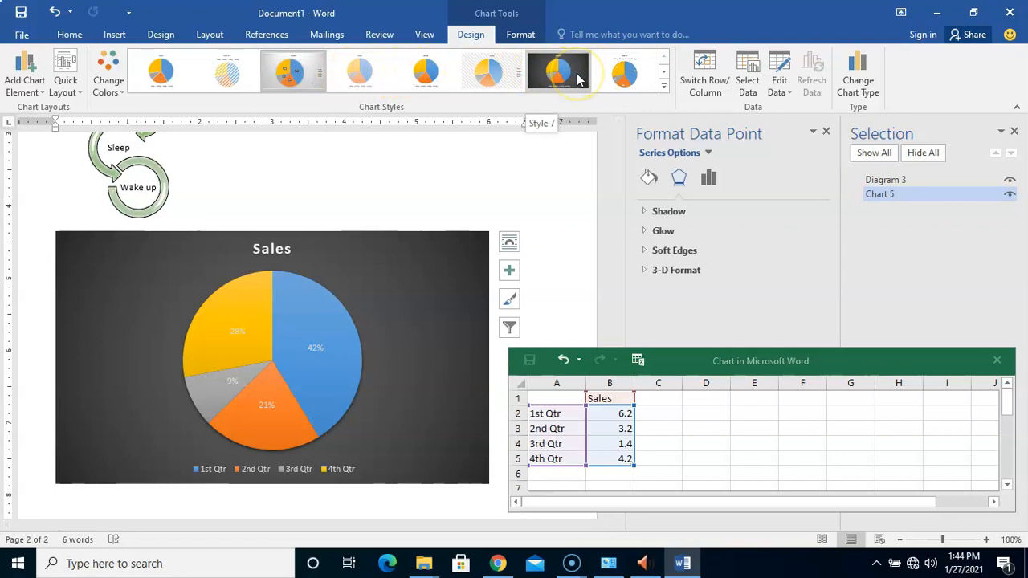
- Review the available color sets, quick layouts, and chart title, data label and legend options for the pie chart
{"action": "left_click", "coordinate": [107, 80]}
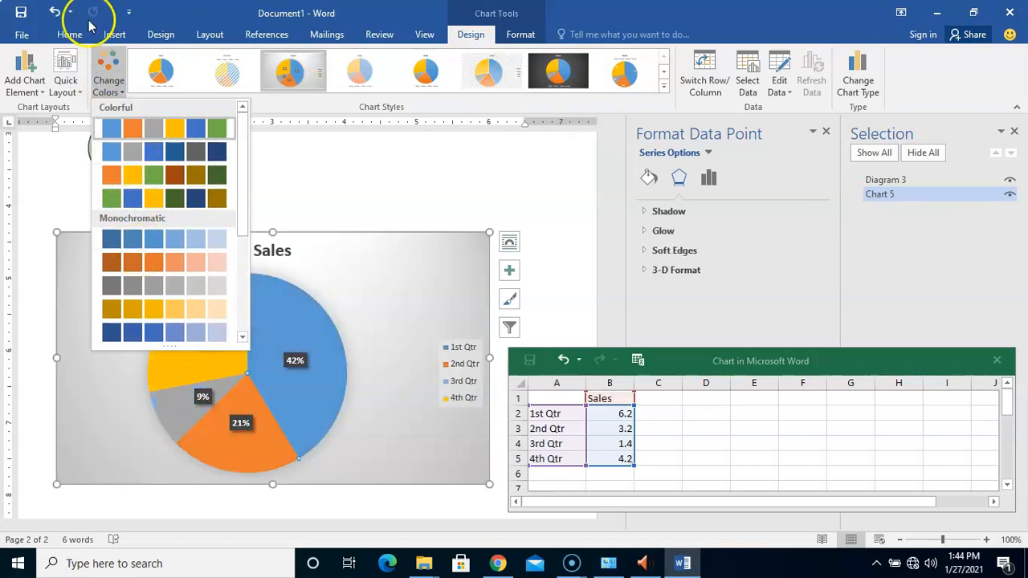
{"action": "left_click", "coordinate": [67, 85]}
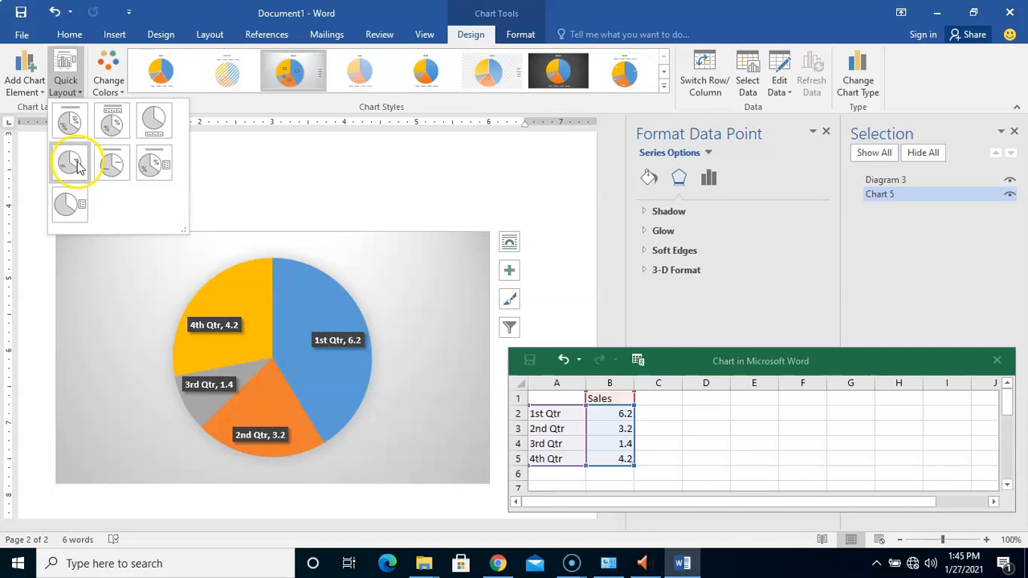
{"action": "left_click", "coordinate": [70, 88]}
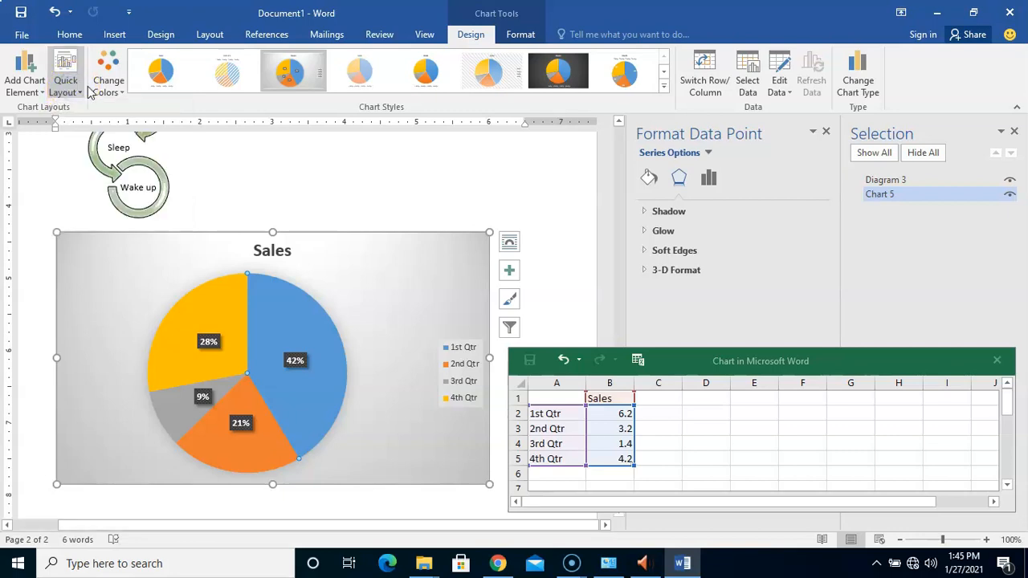
{"action": "left_click", "coordinate": [40, 92]}
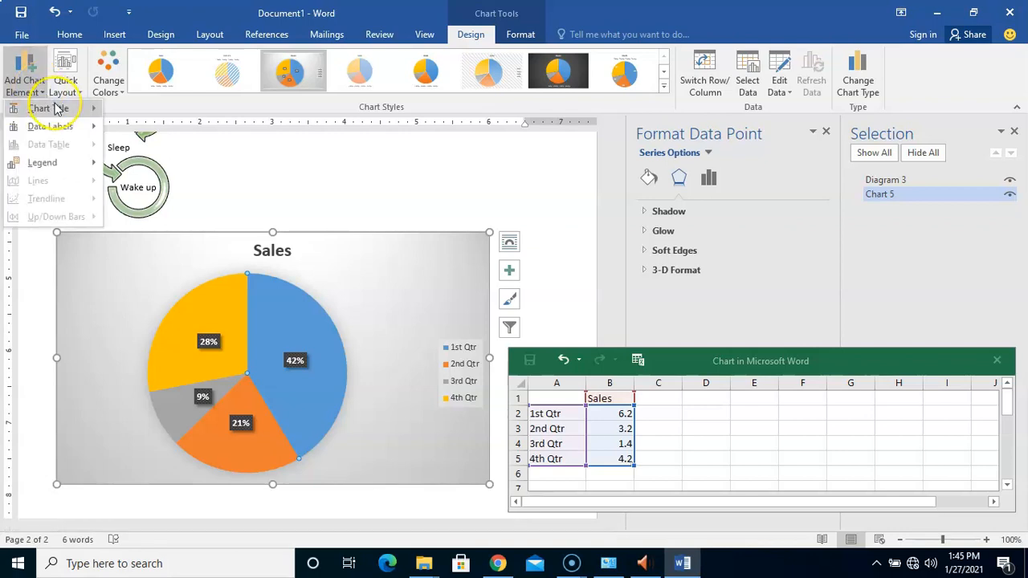
{"action": "mouse_move", "coordinate": [56, 108]}
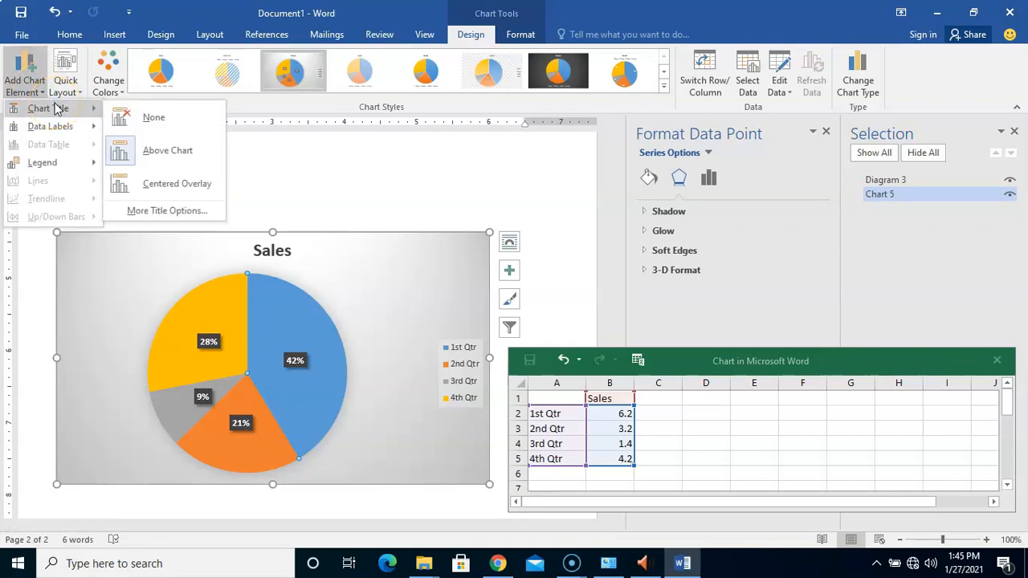
{"action": "left_click", "coordinate": [62, 127]}
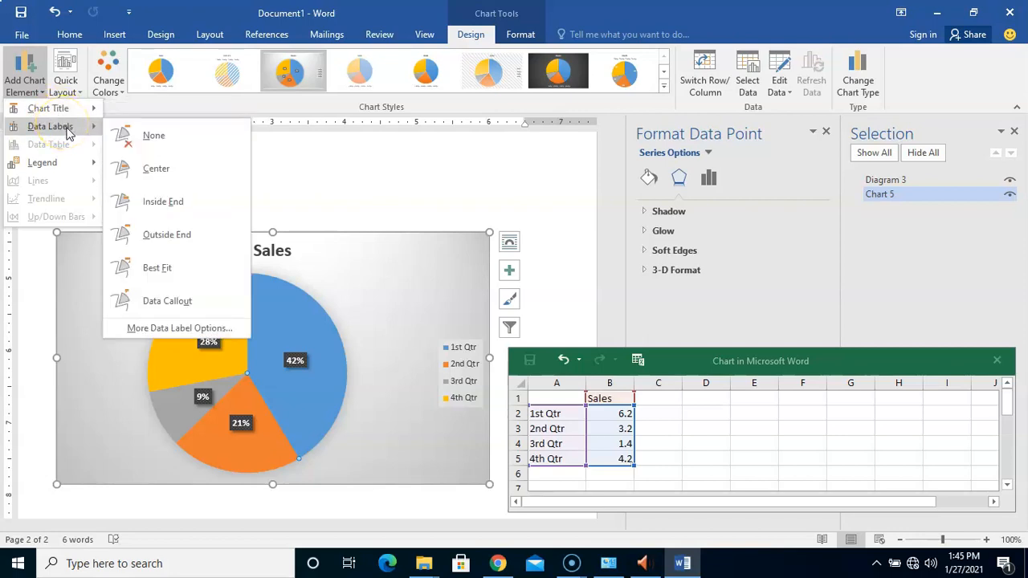
{"action": "left_click", "coordinate": [64, 163]}
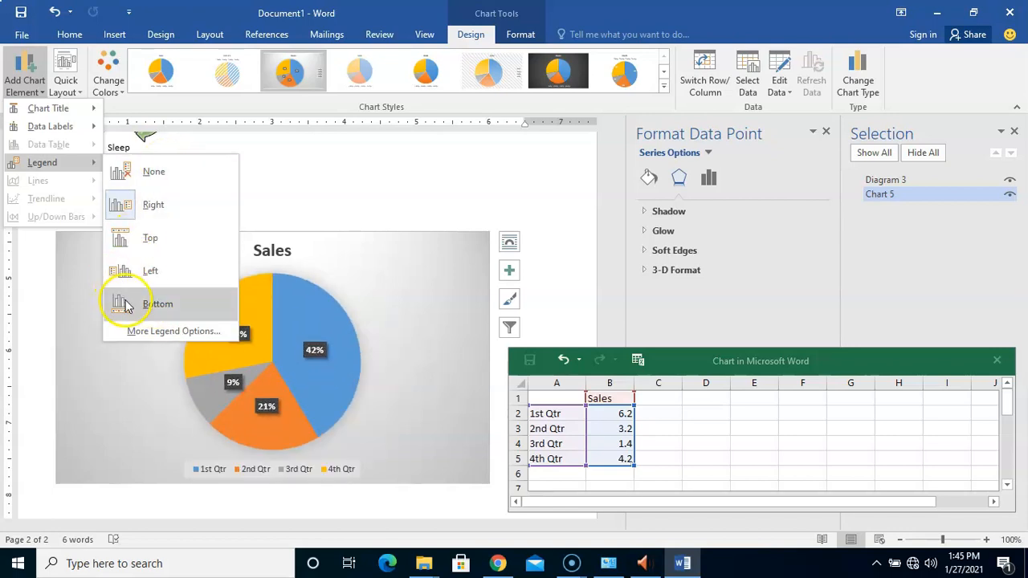
{"action": "left_click", "coordinate": [378, 160]}
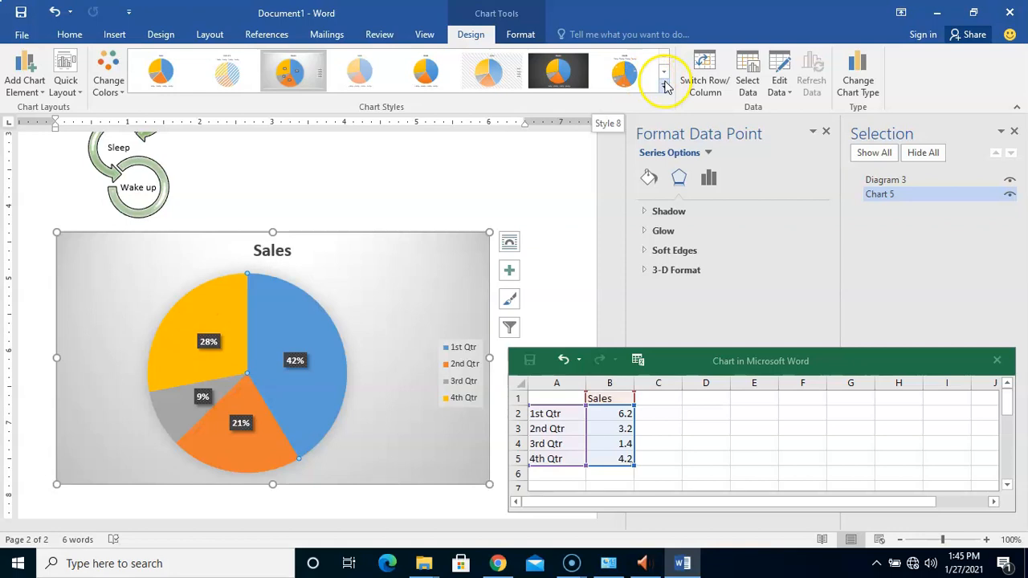
- Try swapping the pie chart's rows and columns, and undo the swap
{"action": "left_click", "coordinate": [719, 89]}
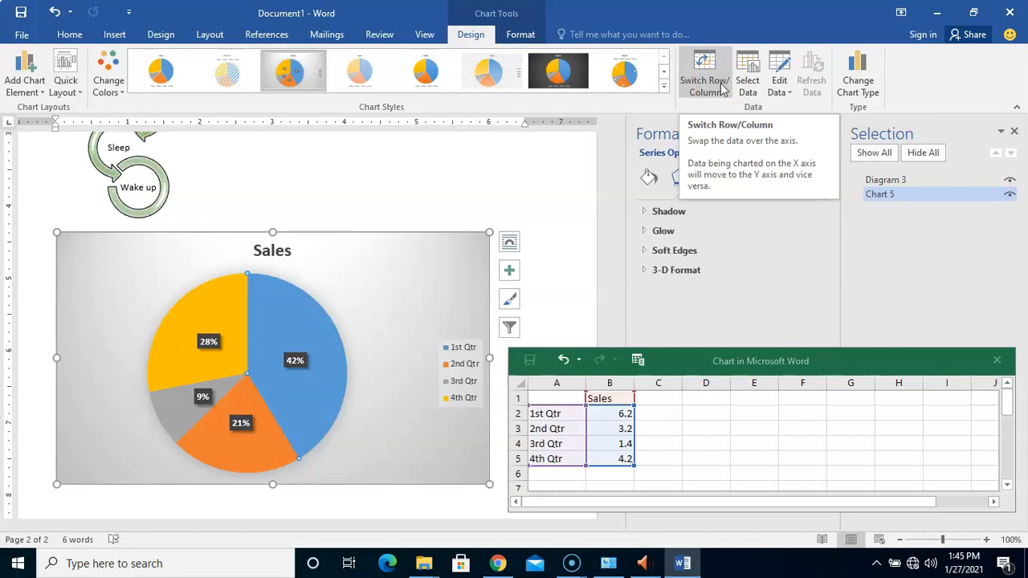
{"action": "left_click", "coordinate": [720, 89]}
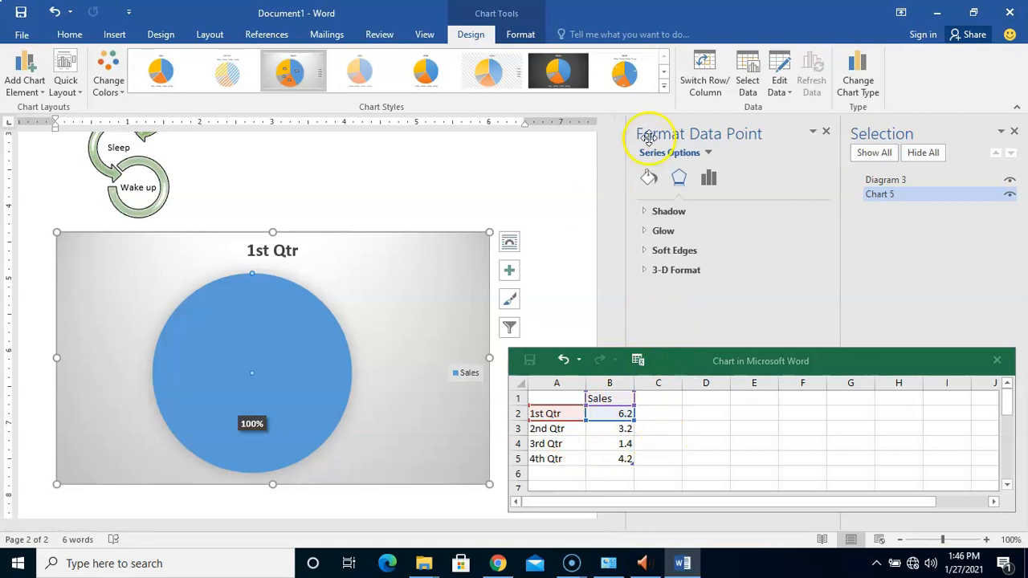
{"action": "left_click", "coordinate": [55, 9]}
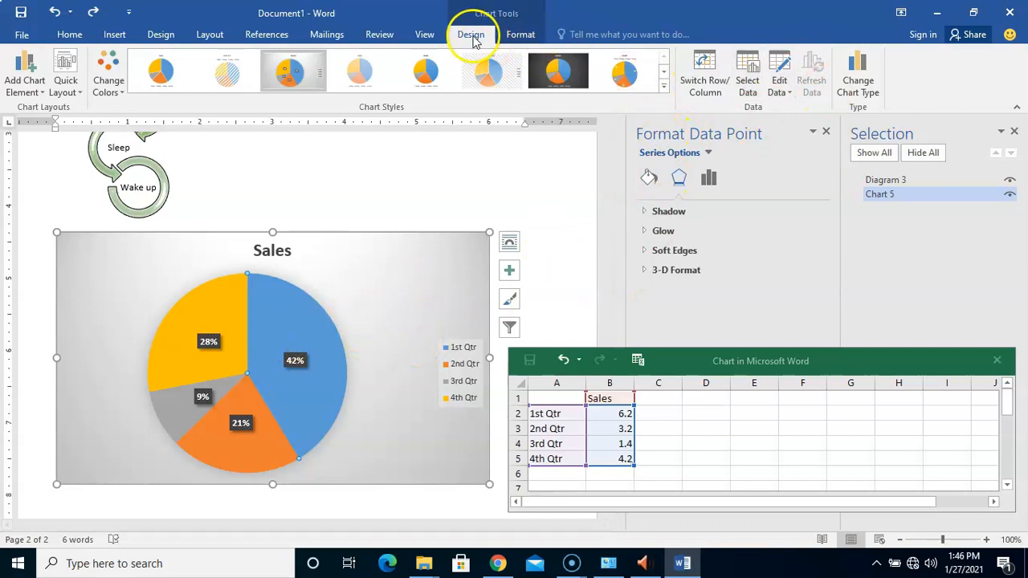
- Change the chart type from pie to a column chart with one Sales bar per quarter
{"action": "left_click", "coordinate": [790, 92]}
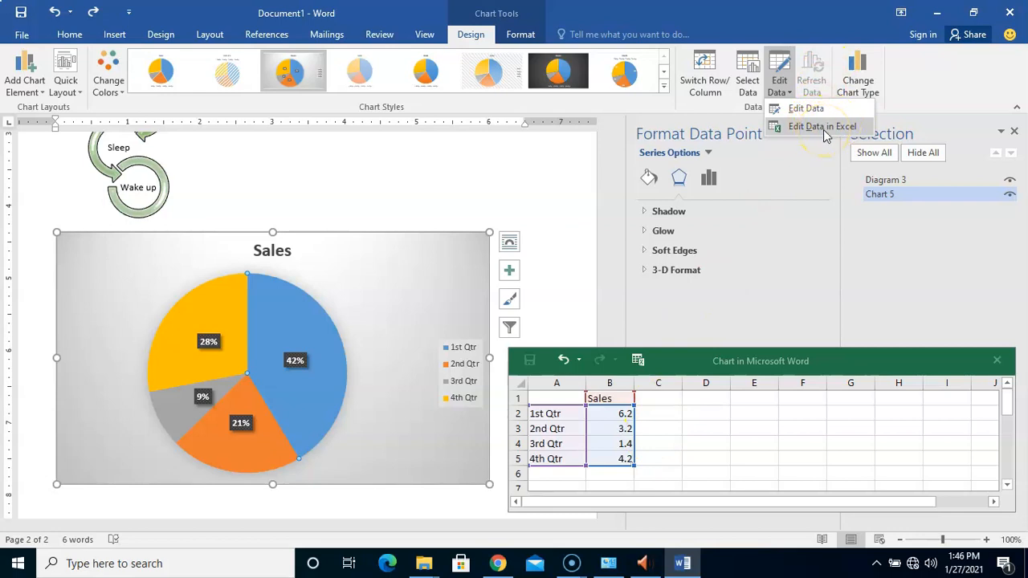
{"action": "left_click", "coordinate": [858, 82]}
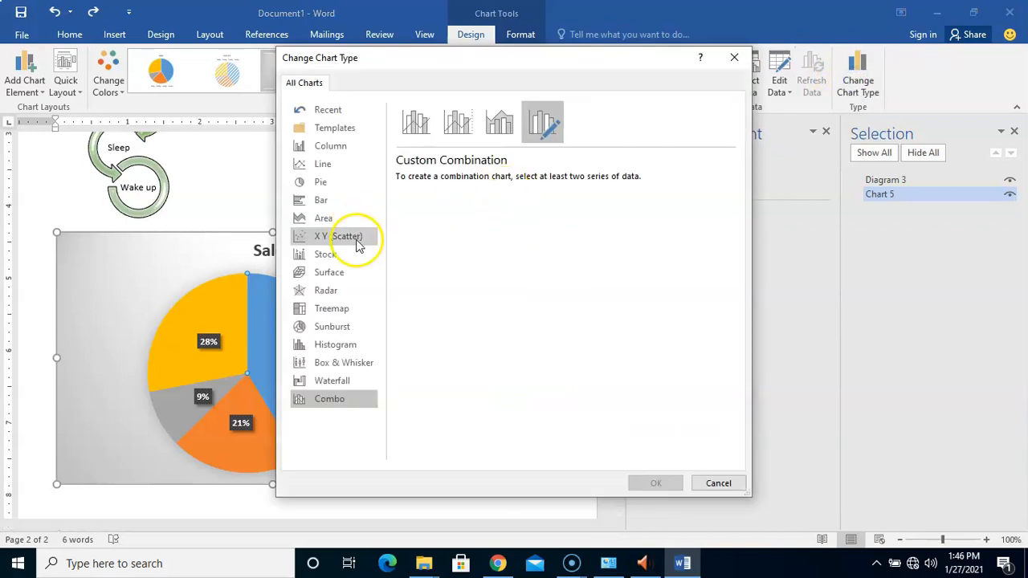
{"action": "left_click", "coordinate": [343, 149]}
{"action": "mouse_move", "coordinate": [450, 183]}
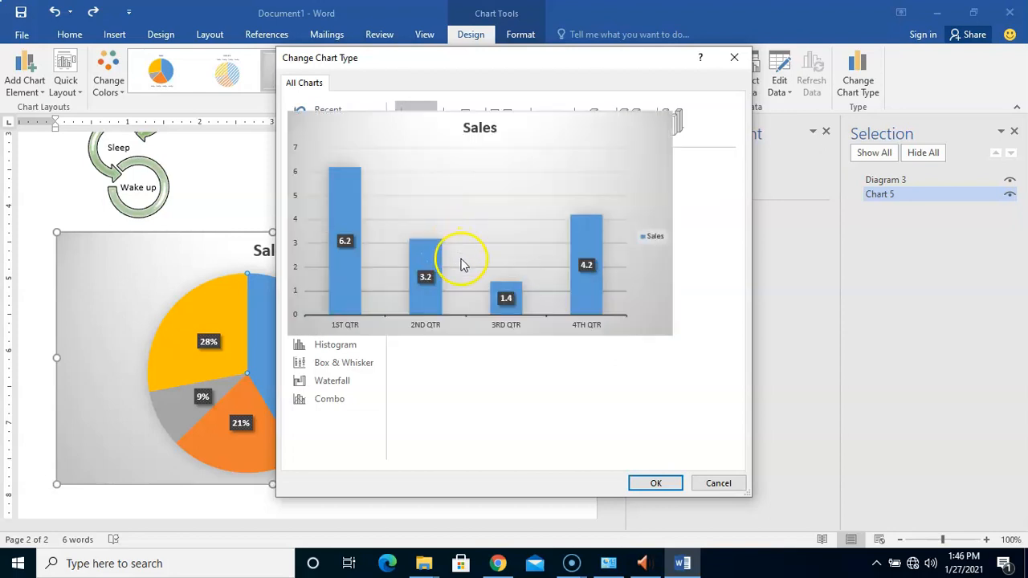
{"action": "left_click", "coordinate": [655, 484]}
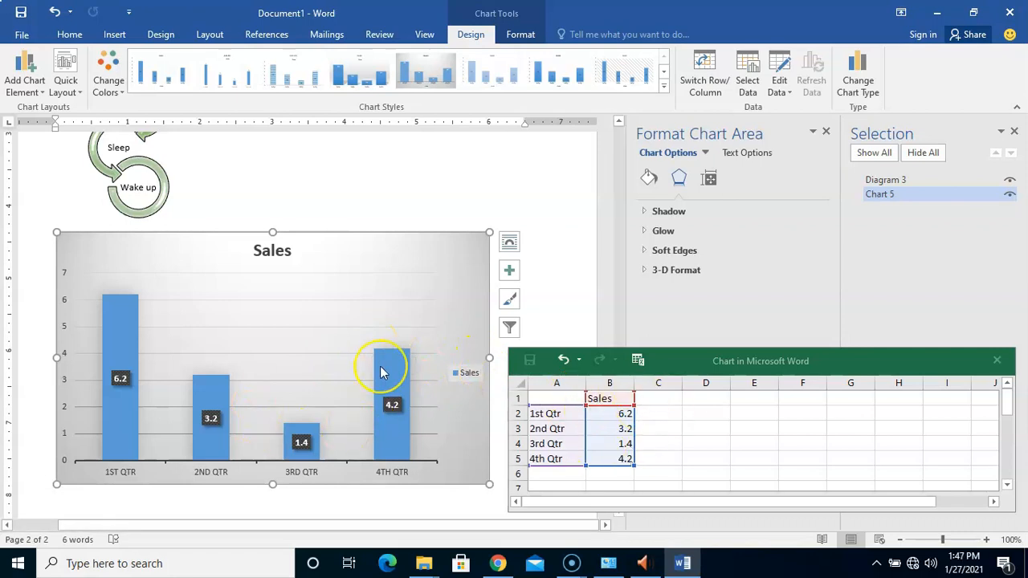
{"action": "mouse_move", "coordinate": [383, 371]}
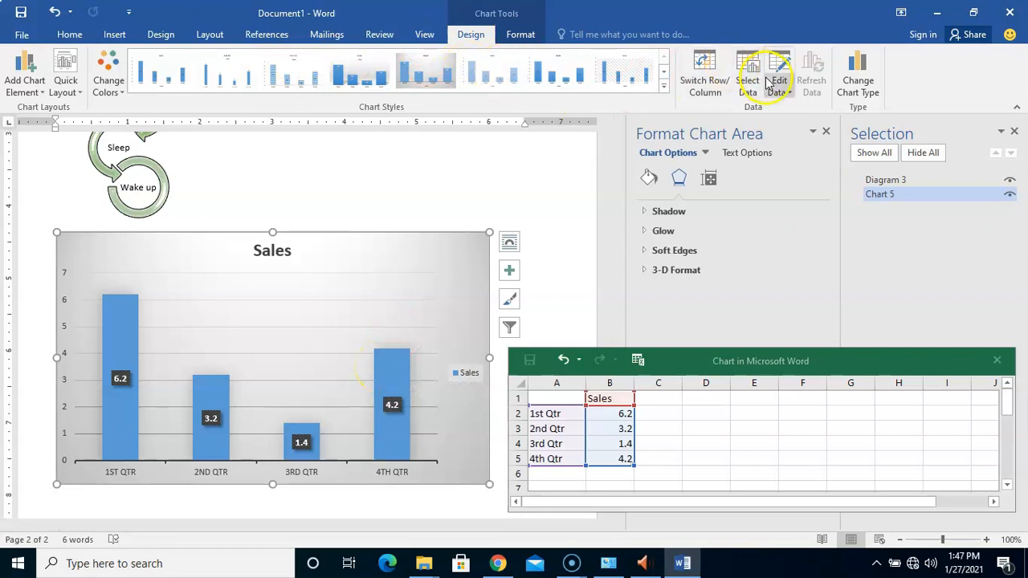
- Review the column chart's shape and WordArt formatting options, and close the chart's data sheet
{"action": "left_click", "coordinate": [518, 36]}
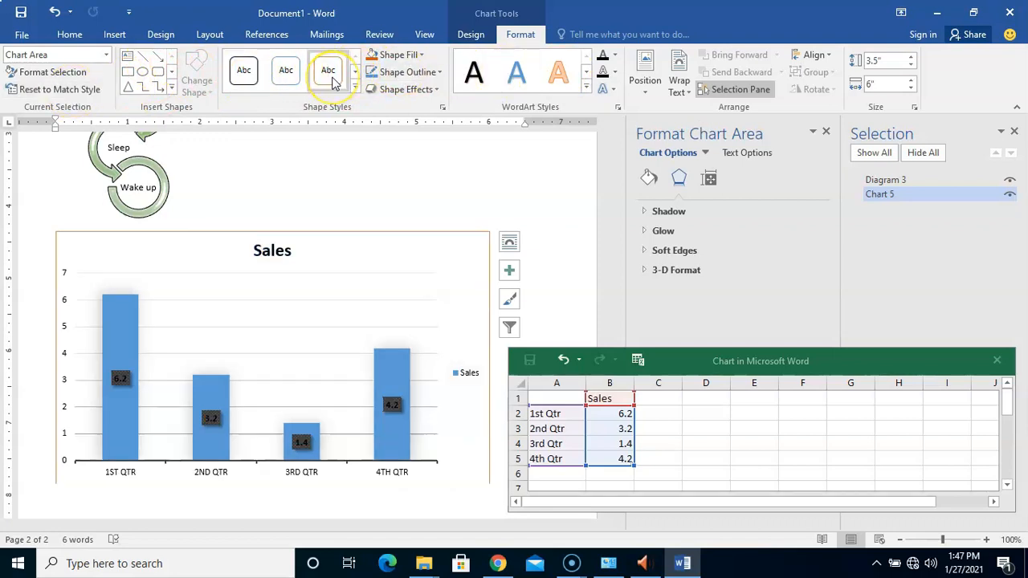
{"action": "left_click", "coordinate": [466, 35]}
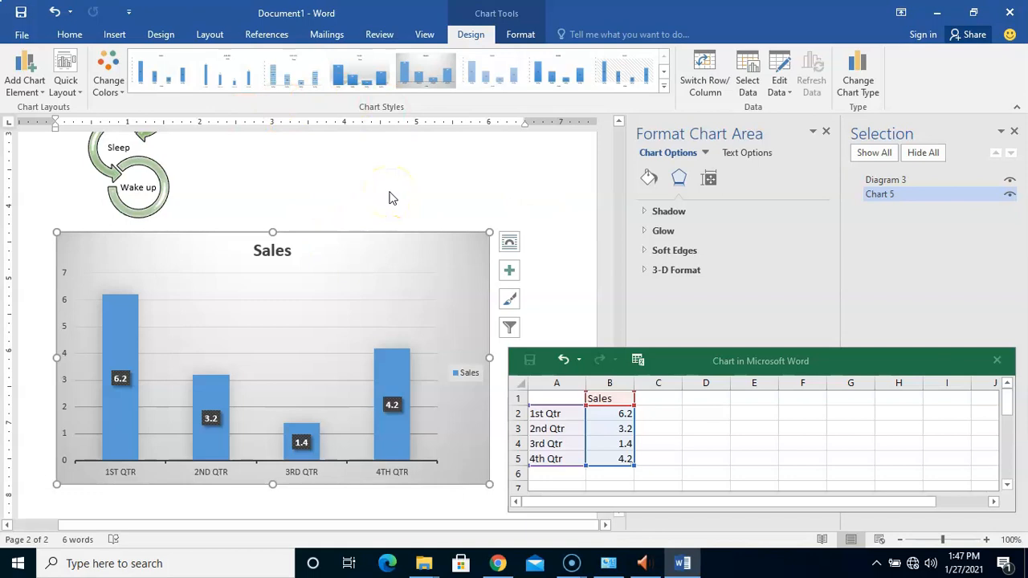
{"action": "left_click", "coordinate": [1008, 367]}
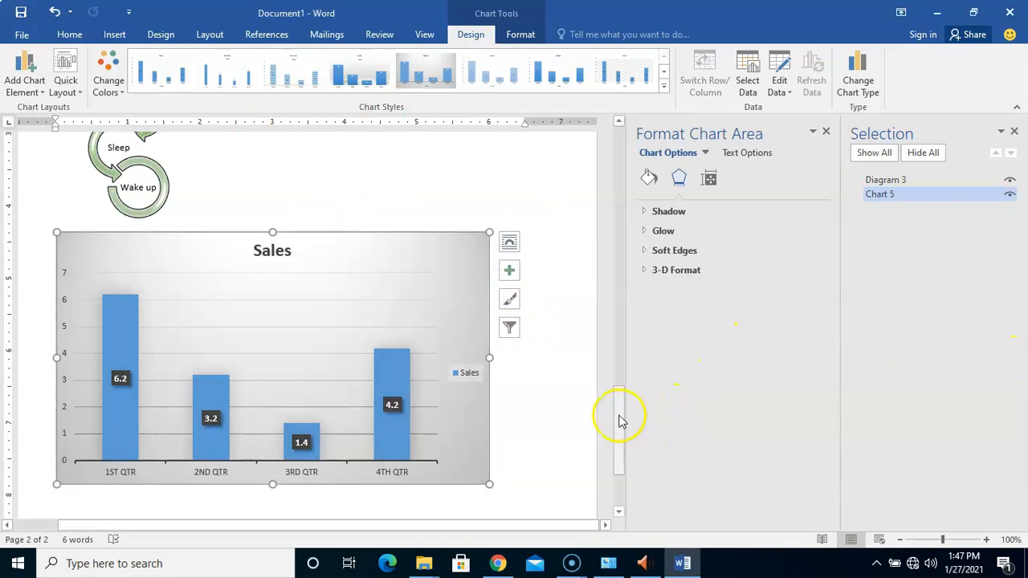
- Reopen the column chart's data sheet for editing inside the document, and close it without changes
{"action": "mouse_move", "coordinate": [618, 422]}
{"action": "left_mouse_down"}
{"action": "mouse_move", "coordinate": [612, 450]}
{"action": "mouse_move", "coordinate": [615, 427]}
{"action": "left_mouse_up"}
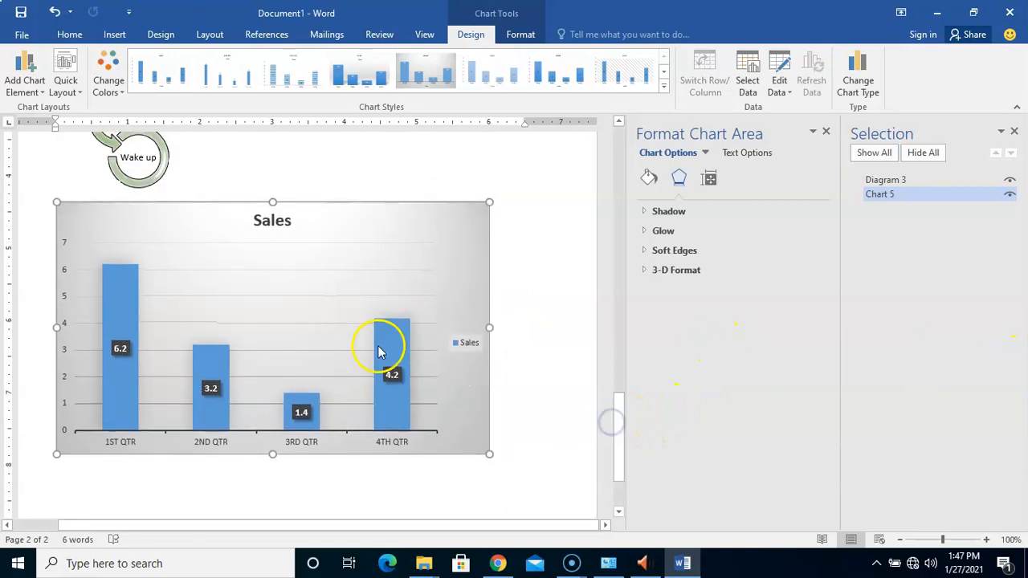
{"action": "left_click", "coordinate": [778, 87]}
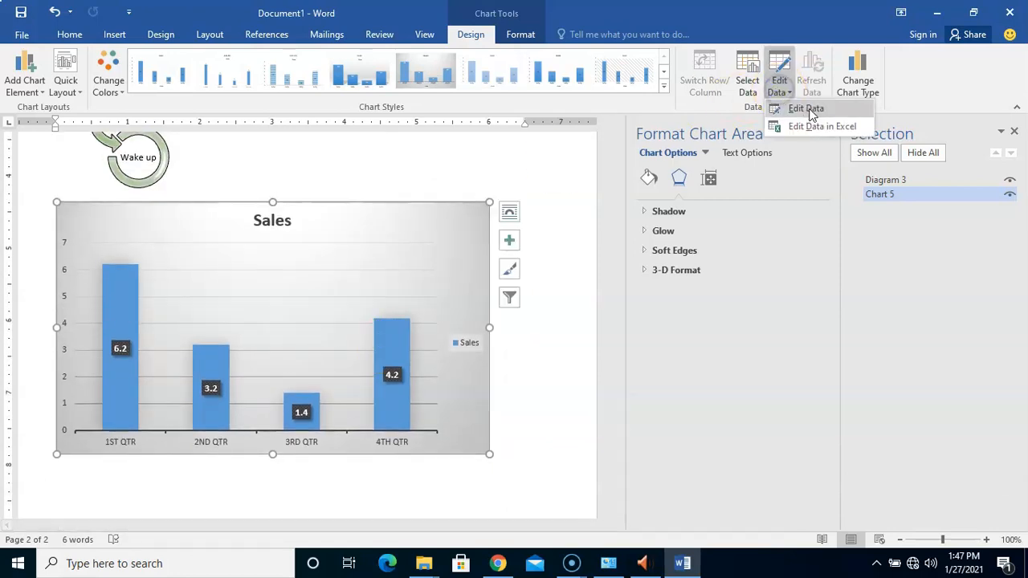
{"action": "left_click", "coordinate": [808, 108]}
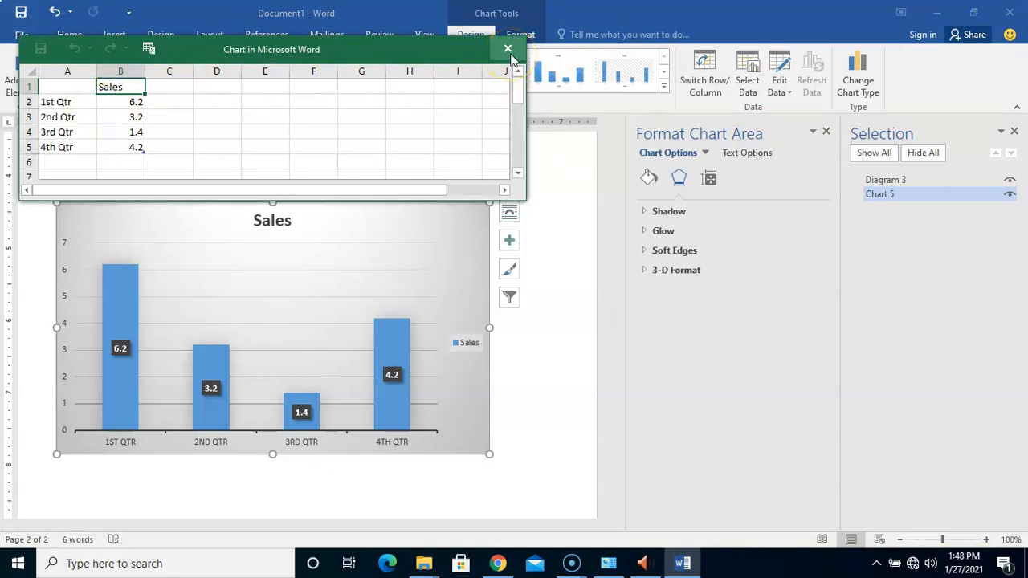
{"action": "left_click", "coordinate": [507, 49]}
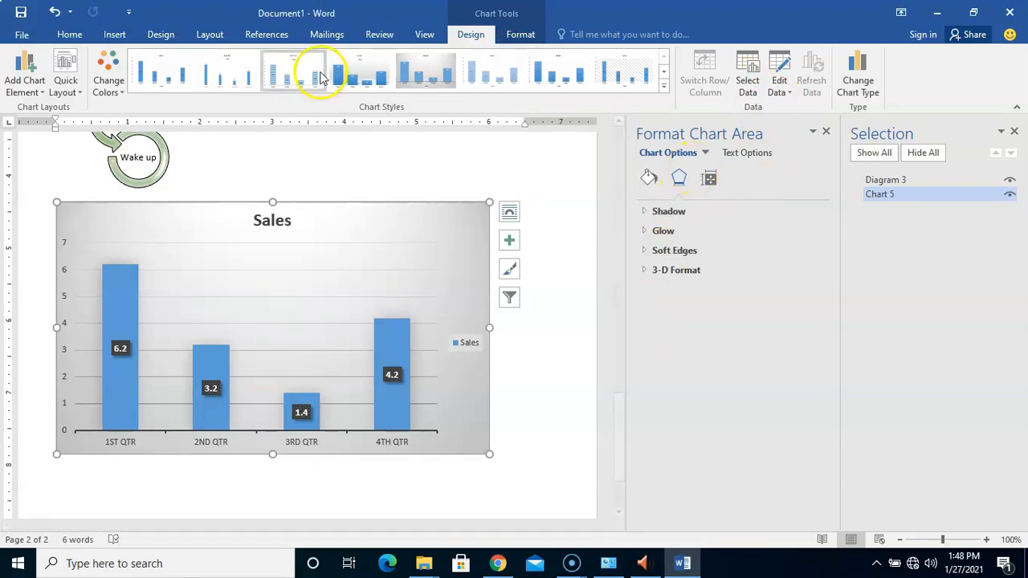
- Deselect the chart and place the text cursor right after it, ready for inserting an illustration
{"action": "left_click", "coordinate": [72, 36]}
{"action": "left_click", "coordinate": [549, 363]}
{"action": "mouse_move", "coordinate": [618, 420]}
{"action": "left_mouse_down"}
{"action": "mouse_move", "coordinate": [622, 156]}
{"action": "mouse_move", "coordinate": [608, 339]}
{"action": "mouse_move", "coordinate": [615, 335]}
{"action": "mouse_move", "coordinate": [619, 423]}
{"action": "left_mouse_up"}
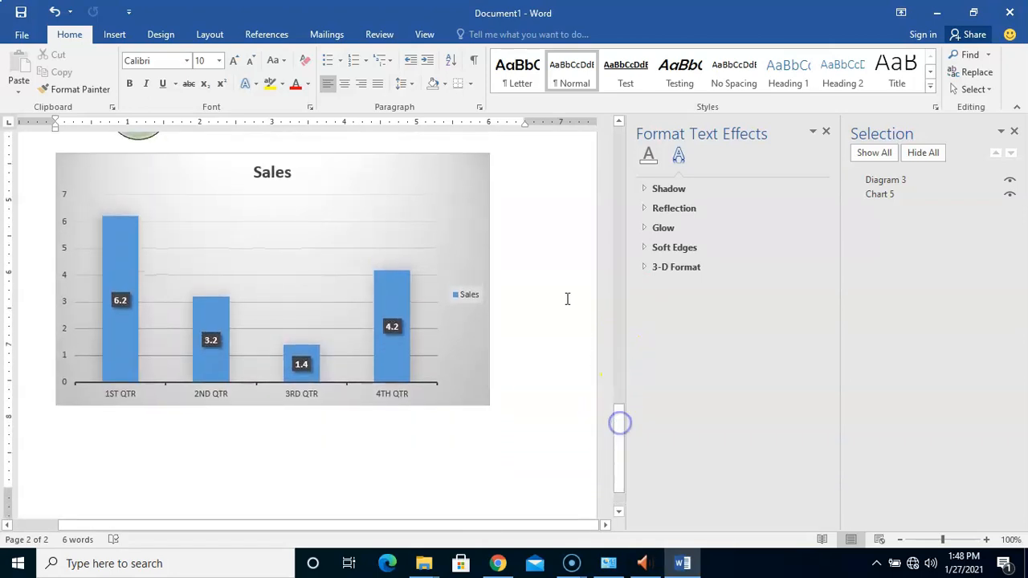
{"action": "left_click", "coordinate": [122, 36]}
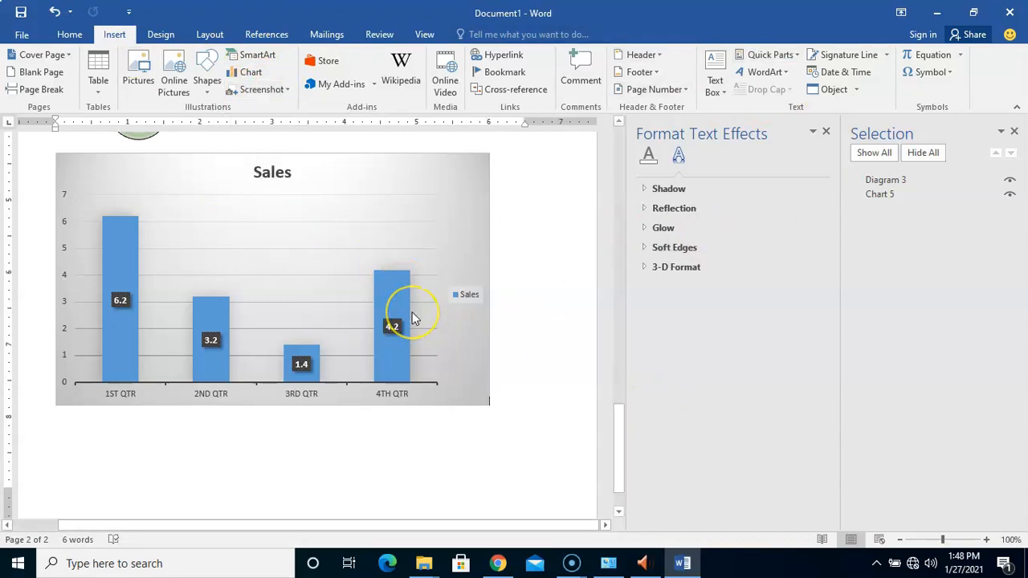
- Switch to the Control Panel's Hardware and Sound window, maximize it, and return to the Word document
{"action": "mouse_move", "coordinate": [413, 318]}
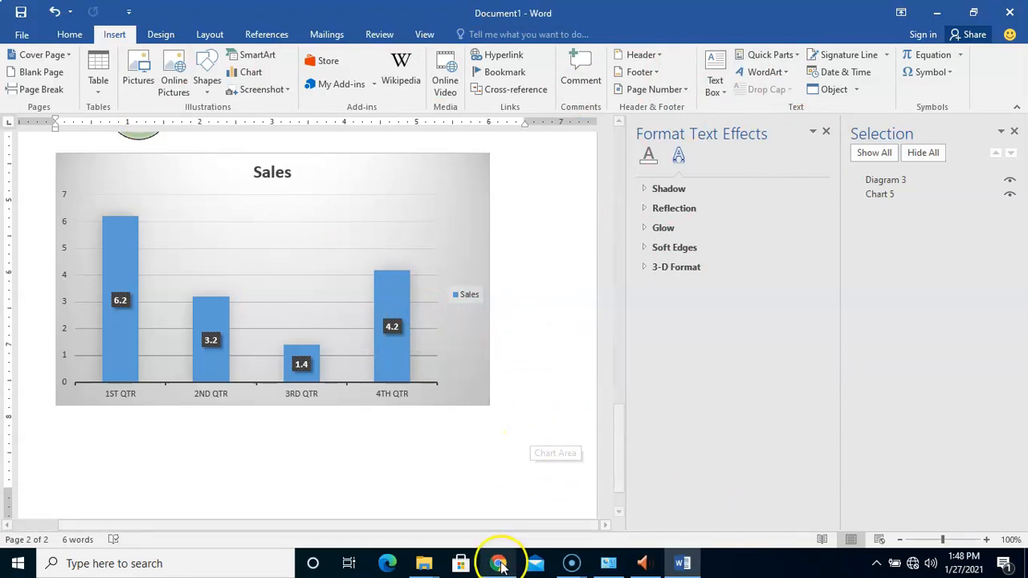
{"action": "mouse_move", "coordinate": [498, 564]}
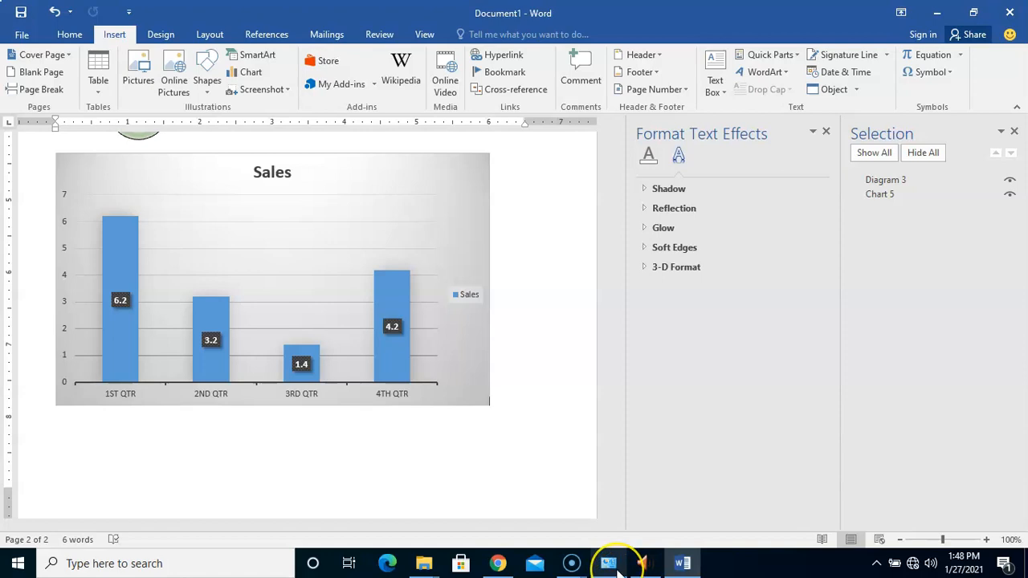
{"action": "mouse_move", "coordinate": [617, 571]}
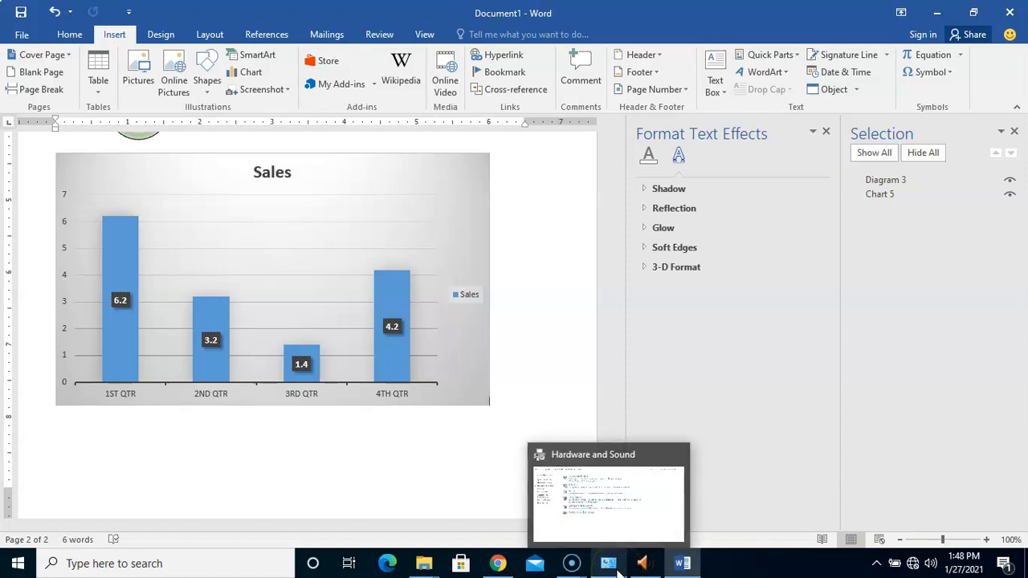
{"action": "left_click", "coordinate": [617, 570]}
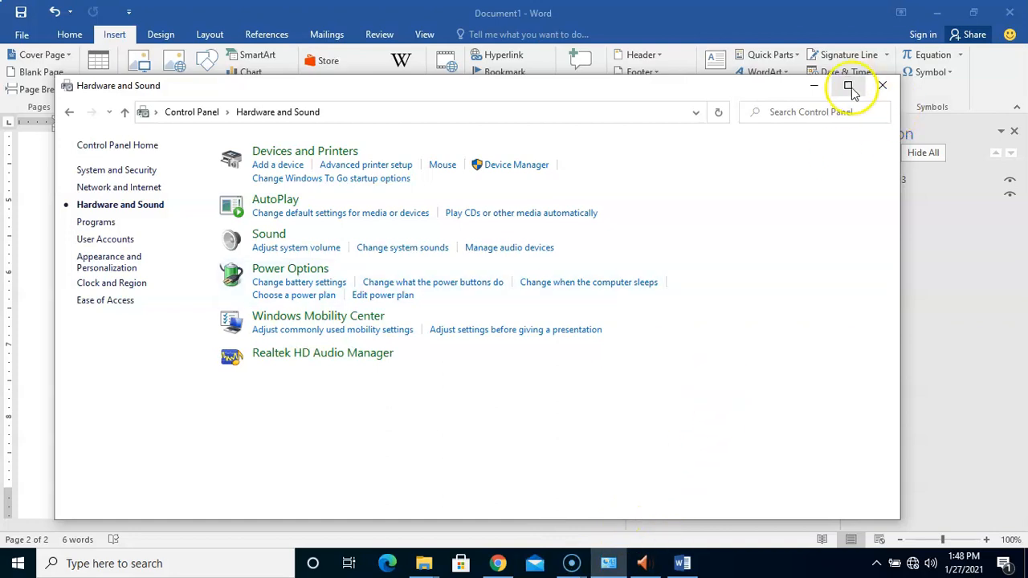
{"action": "left_click", "coordinate": [847, 85]}
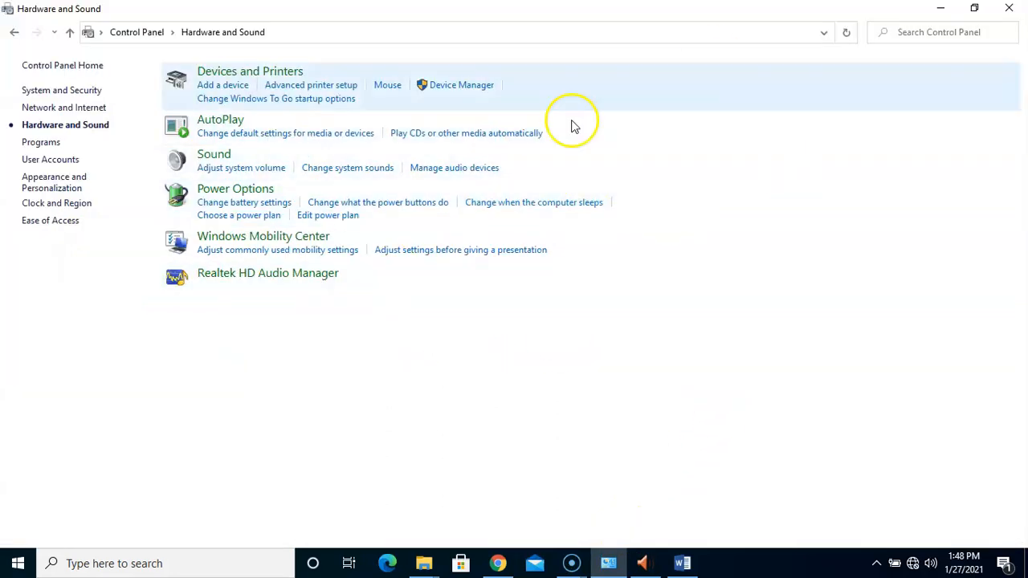
{"action": "left_click", "coordinate": [684, 565]}
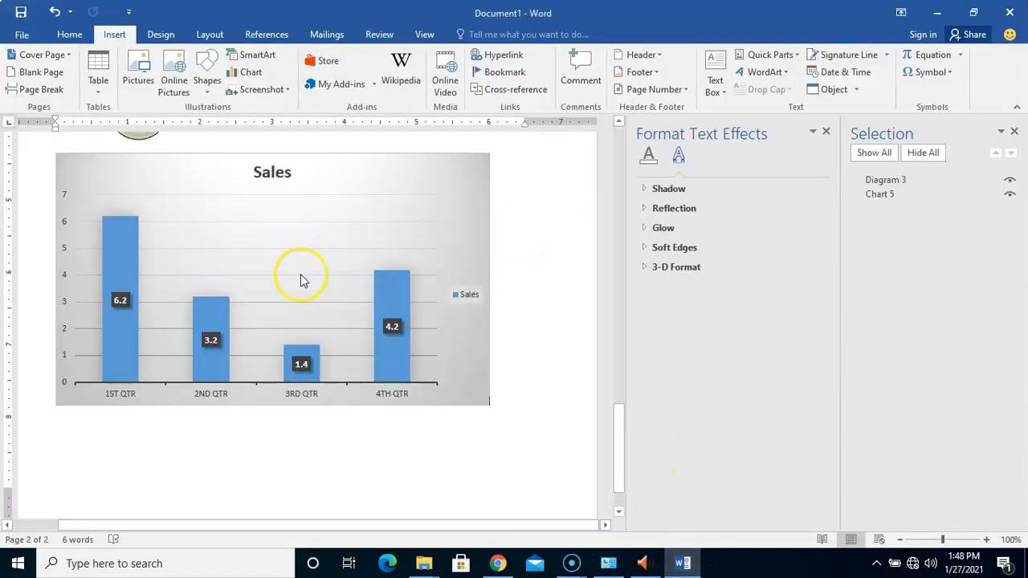
- Insert a screenshot of the Hardware and Sound window after the chart, and delete the inserted picture
{"action": "left_click", "coordinate": [255, 93]}
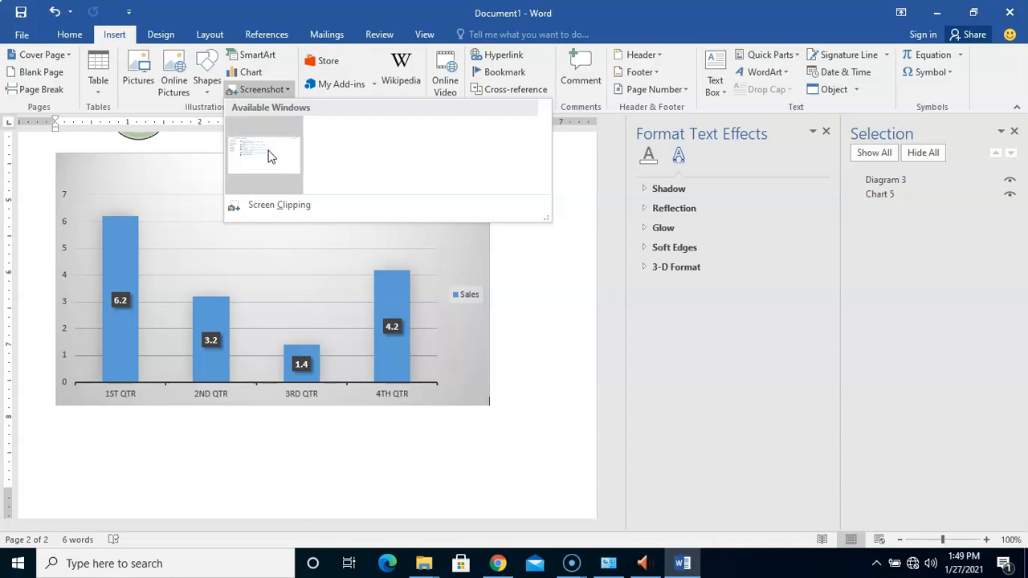
{"action": "left_click", "coordinate": [269, 155]}
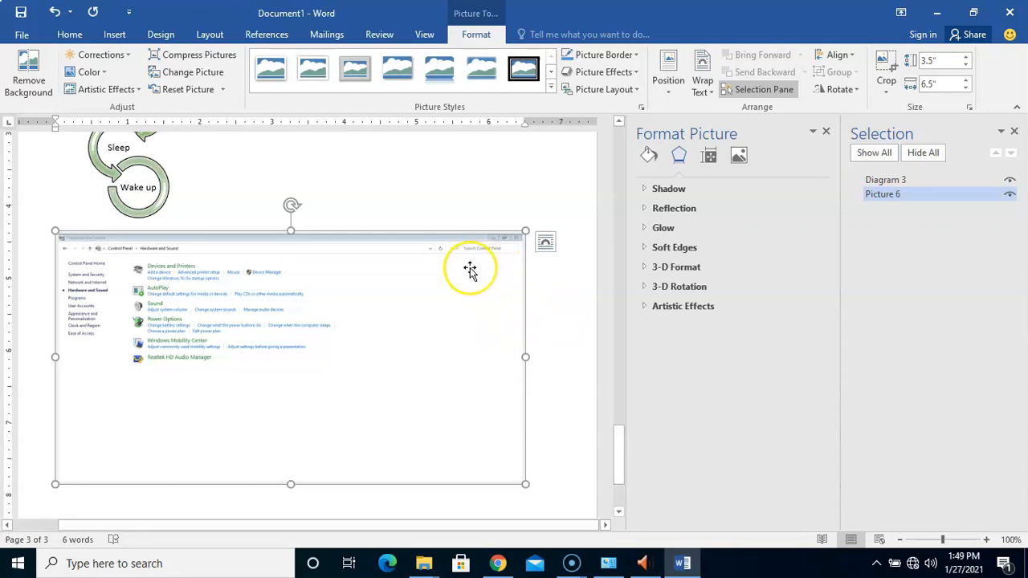
{"action": "key", "text": "Delete"}
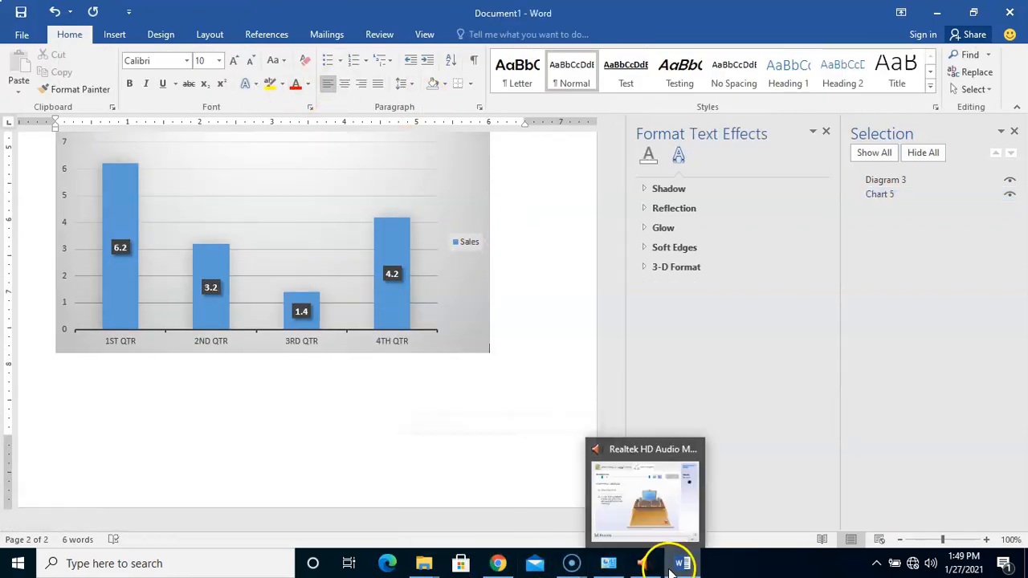
- Bring the File Explorer window showing the Pictures folder forward, and return to the Word document
{"action": "mouse_move", "coordinate": [677, 566]}
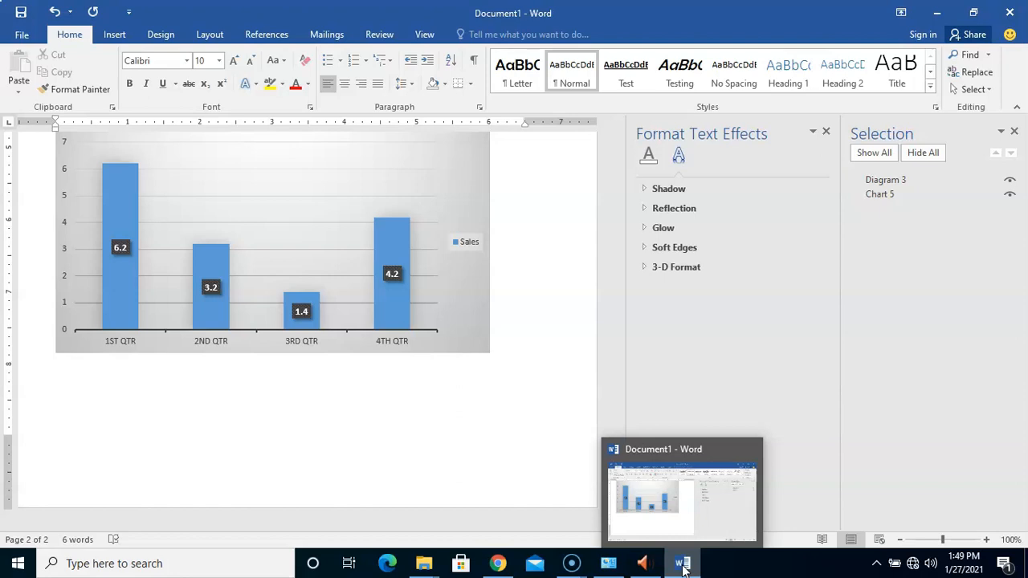
{"action": "mouse_move", "coordinate": [425, 564]}
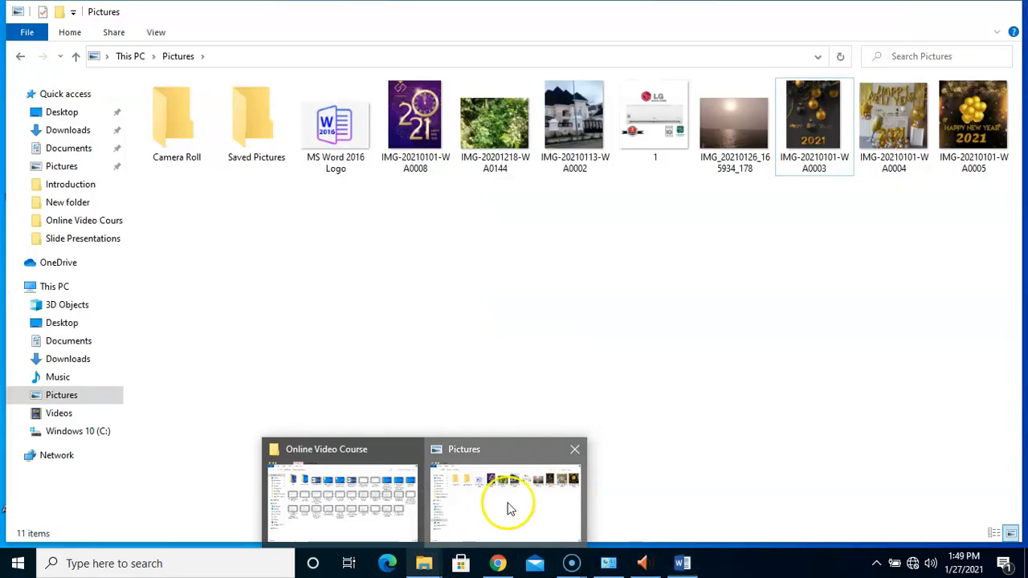
{"action": "left_click", "coordinate": [508, 504]}
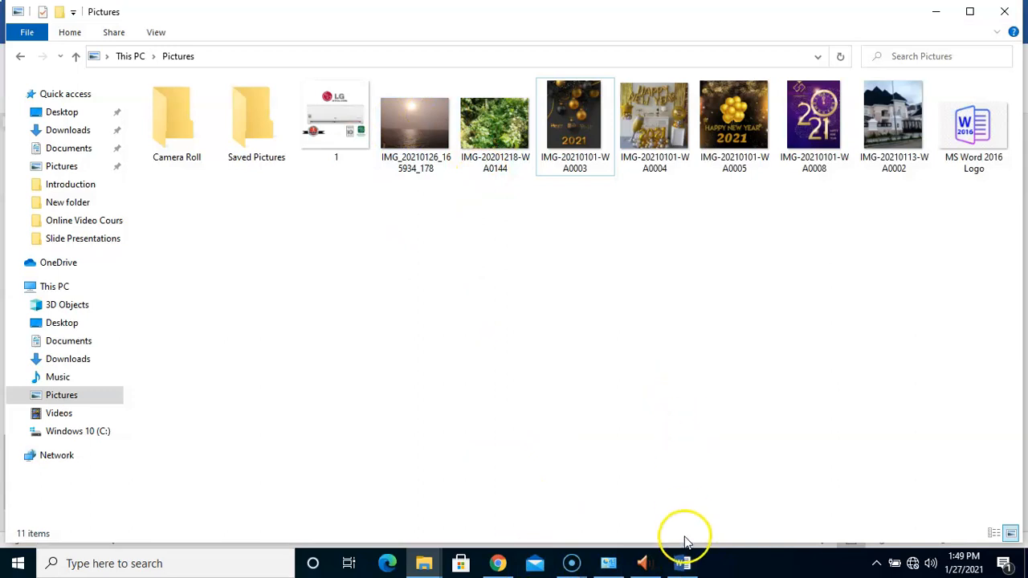
{"action": "left_click", "coordinate": [683, 560]}
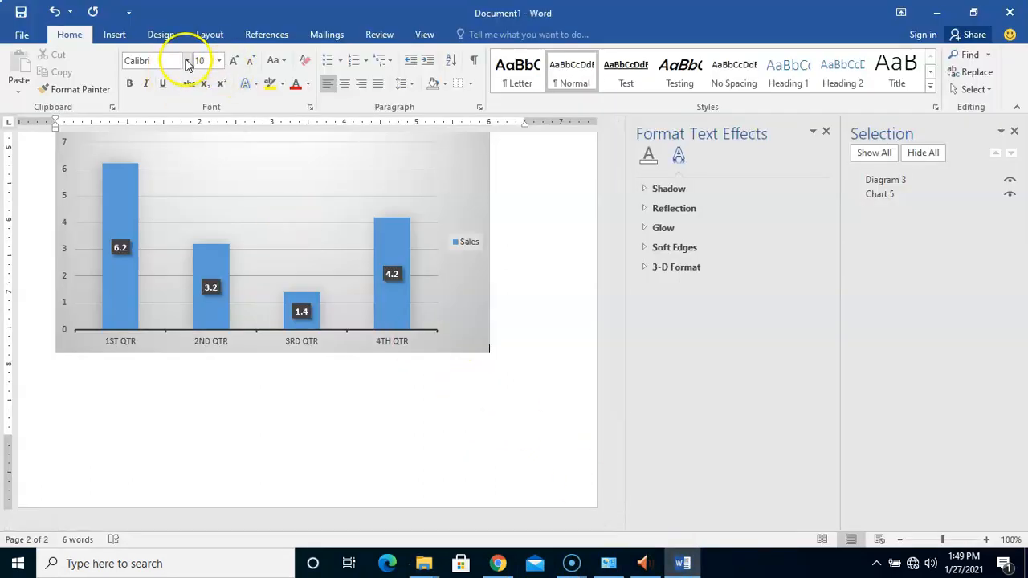
- Insert a screen clipping of the entire screen with the Pictures folder, and delete the inserted picture
{"action": "left_click", "coordinate": [114, 34]}
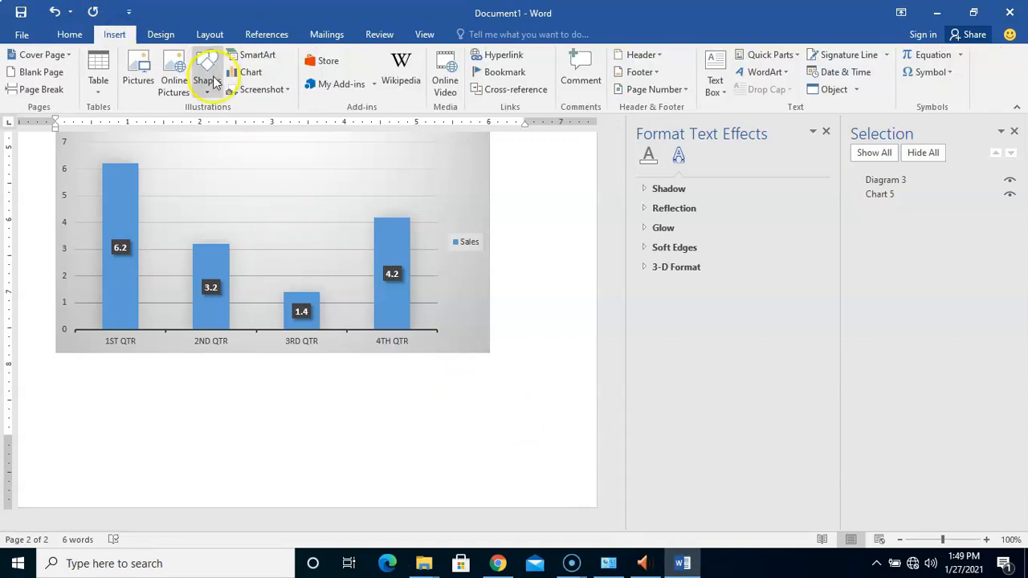
{"action": "left_click", "coordinate": [259, 92]}
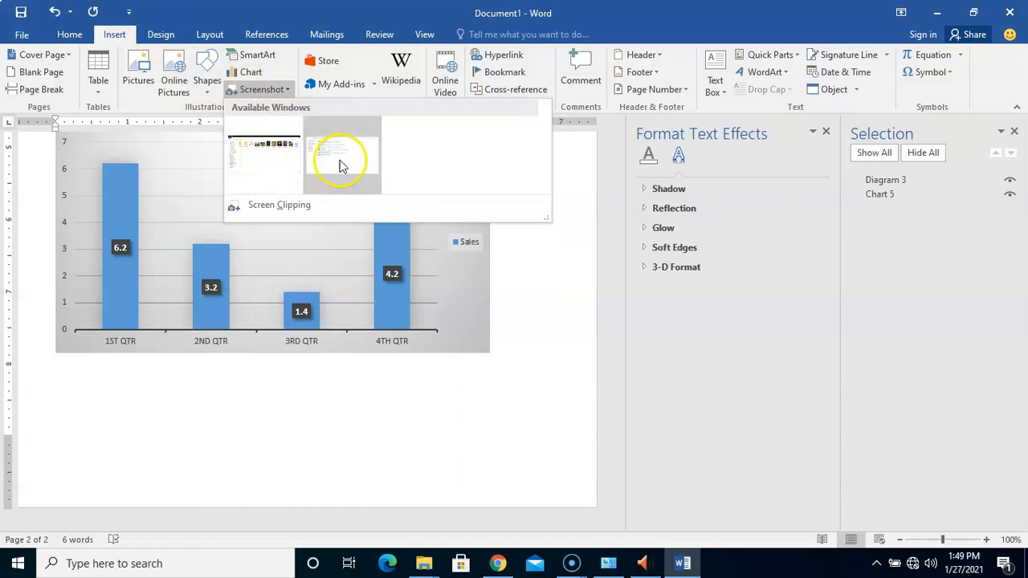
{"action": "left_click", "coordinate": [277, 206]}
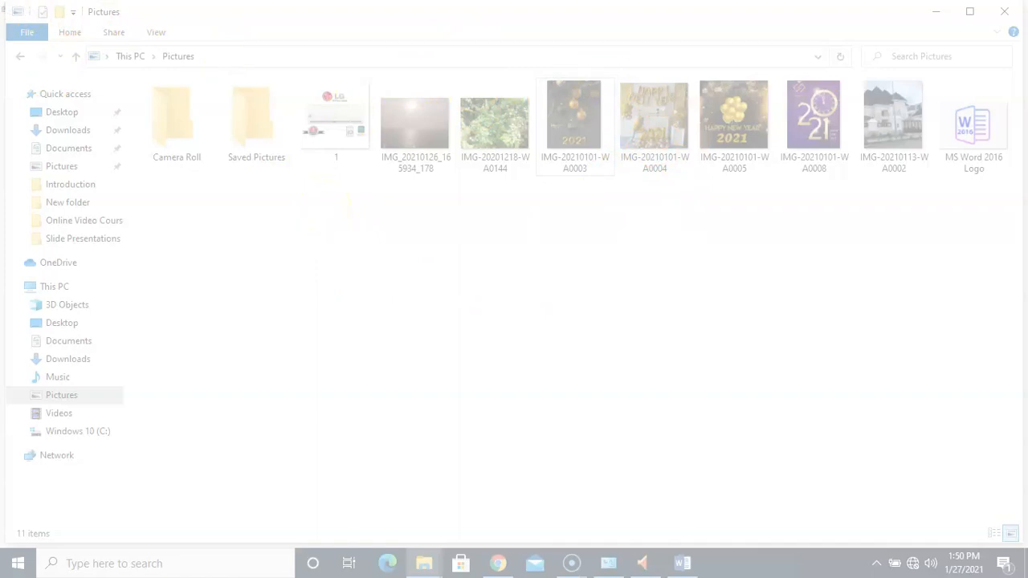
{"action": "left_click_drag", "start_coordinate": [2, 2], "coordinate": [1027, 577]}
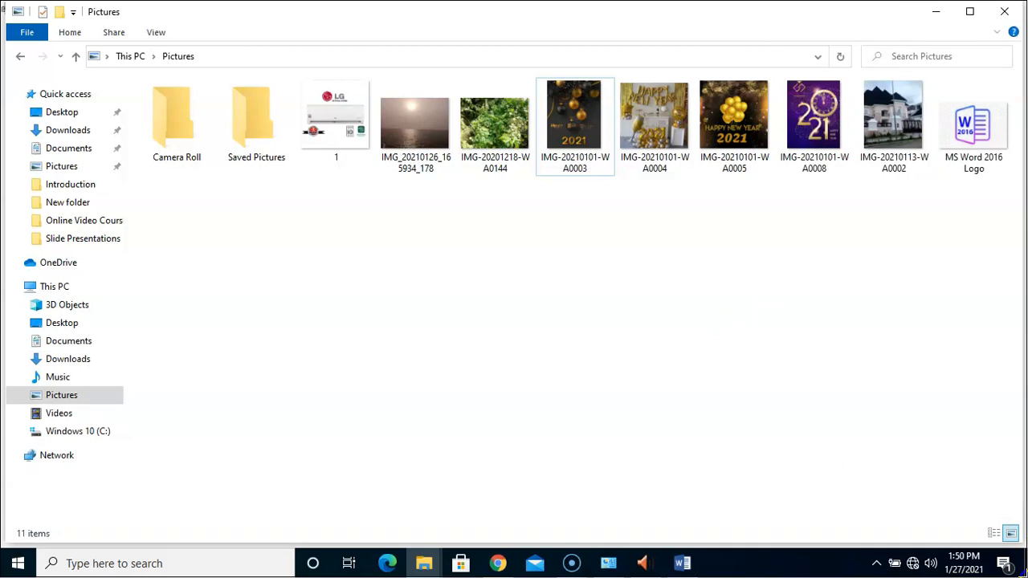
{"action": "left_click_drag", "start_coordinate": [1027, 577], "coordinate": [1027, 577]}
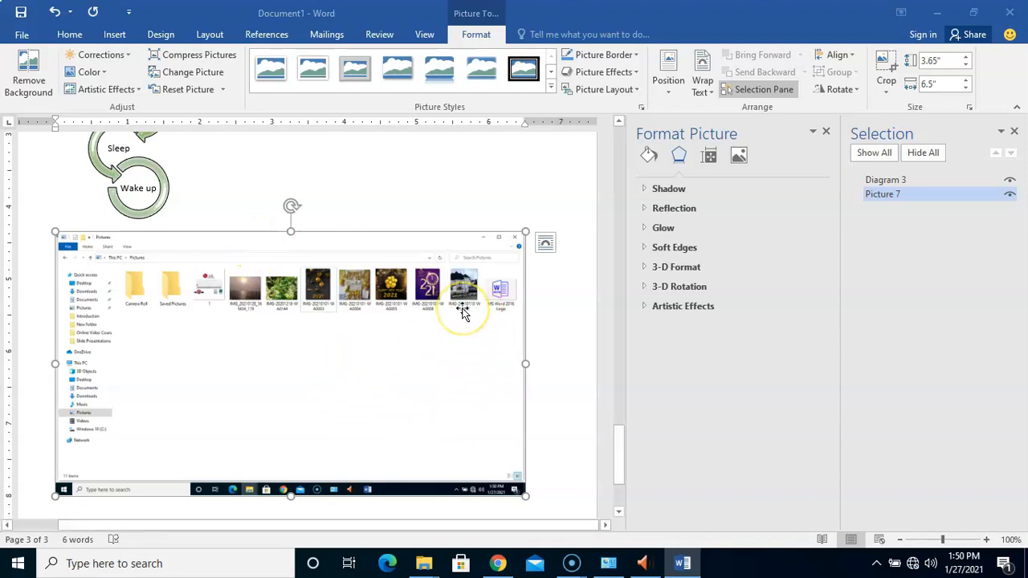
{"action": "key", "text": "Delete"}
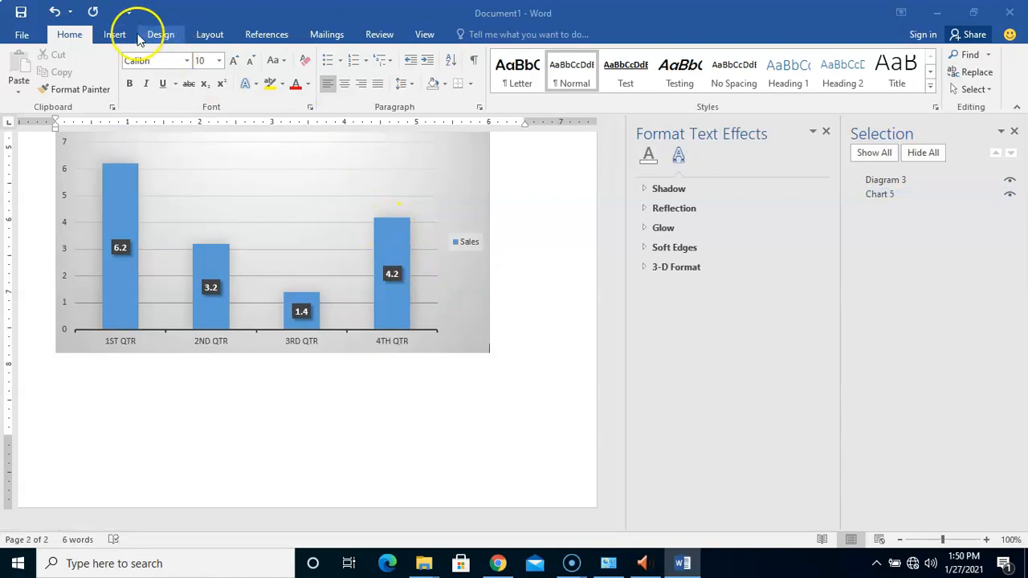
- Insert a screen clipping of only the row of folders and image thumbnails in the Pictures folder
{"action": "left_click", "coordinate": [114, 36]}
{"action": "left_click", "coordinate": [256, 89]}
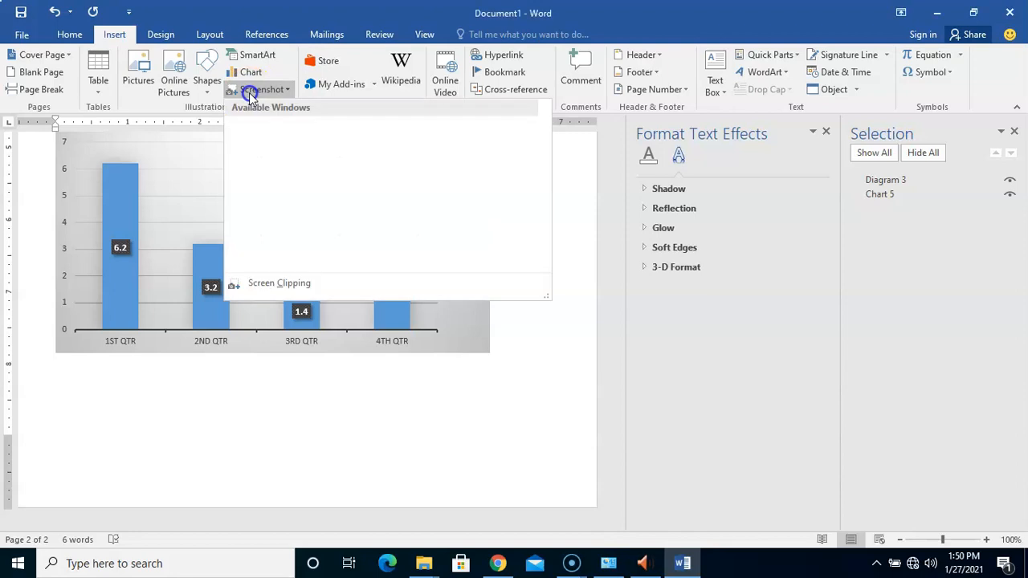
{"action": "left_click", "coordinate": [279, 205]}
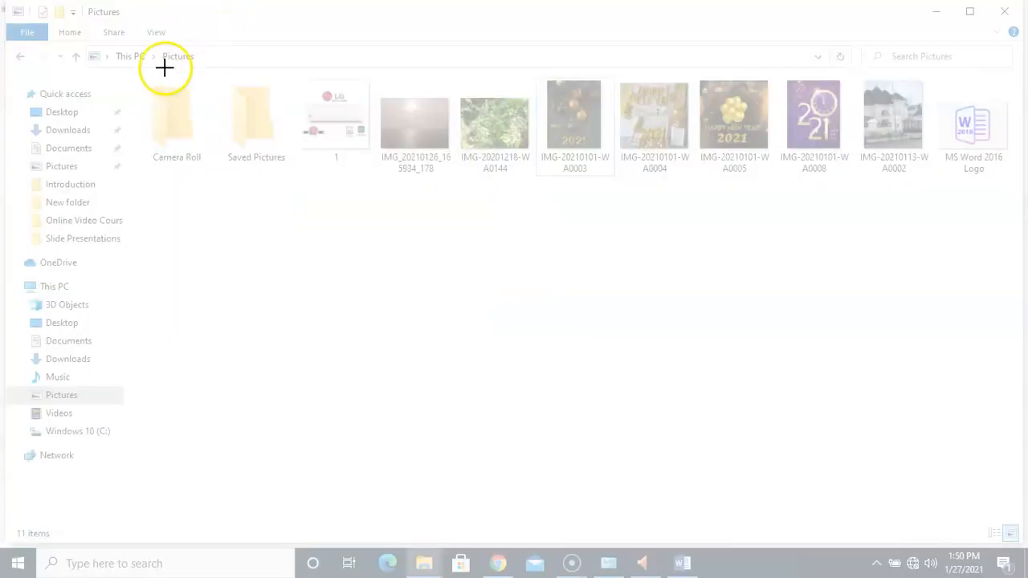
{"action": "left_click_drag", "start_coordinate": [140, 77], "coordinate": [1020, 183]}
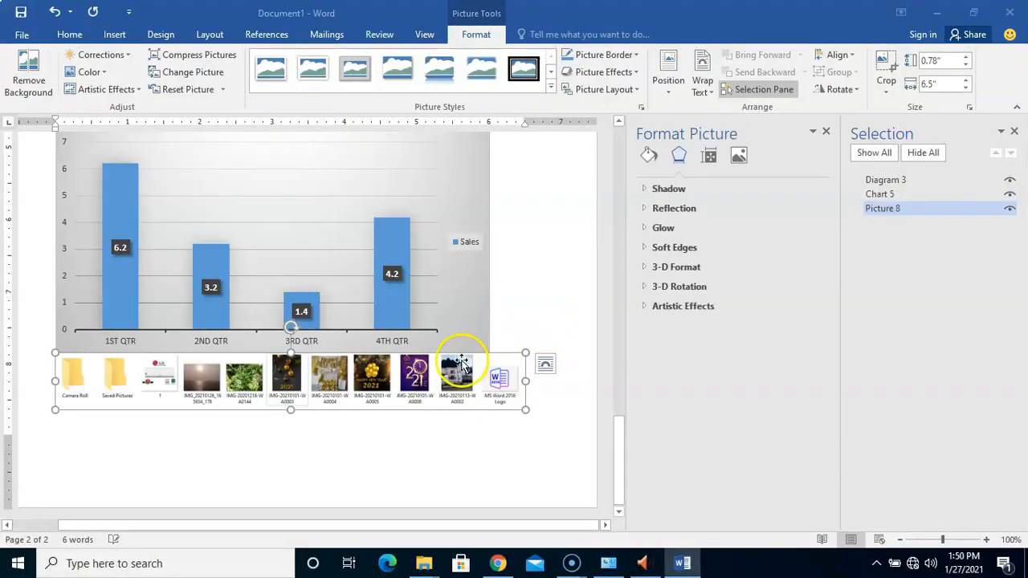
- Set the clipped picture's text wrapping to Square and move it slightly down, leaving a gap below the chart
{"action": "left_click", "coordinate": [547, 367]}
{"action": "left_click", "coordinate": [552, 367]}
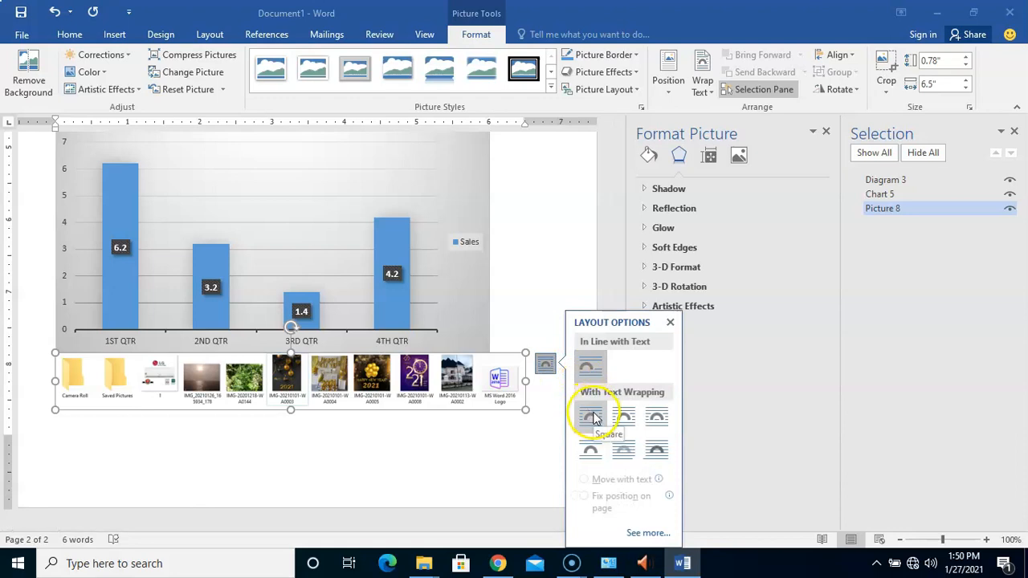
{"action": "left_click", "coordinate": [591, 416]}
{"action": "left_click_drag", "start_coordinate": [460, 398], "coordinate": [459, 429]}
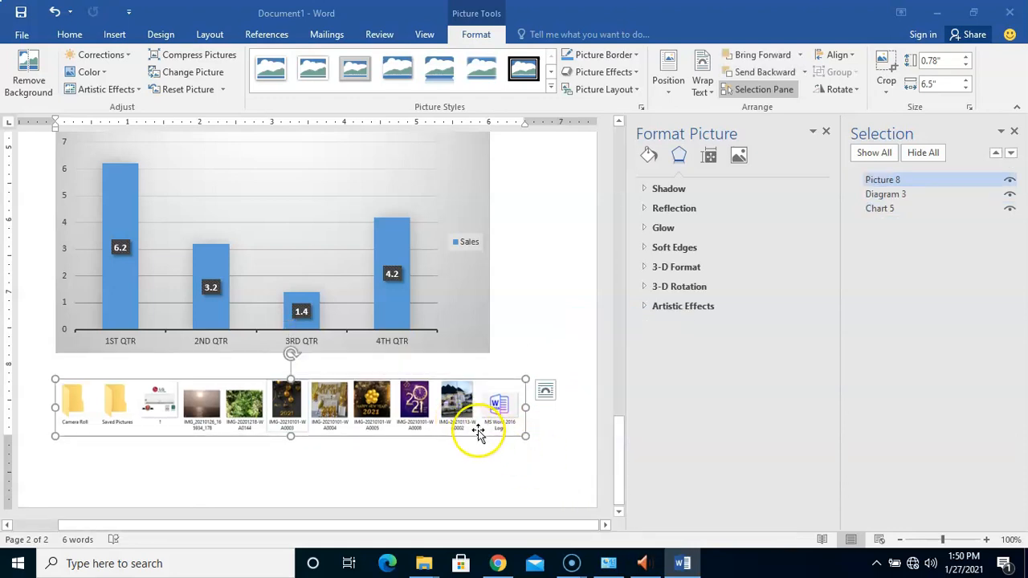
{"action": "left_click", "coordinate": [559, 438]}
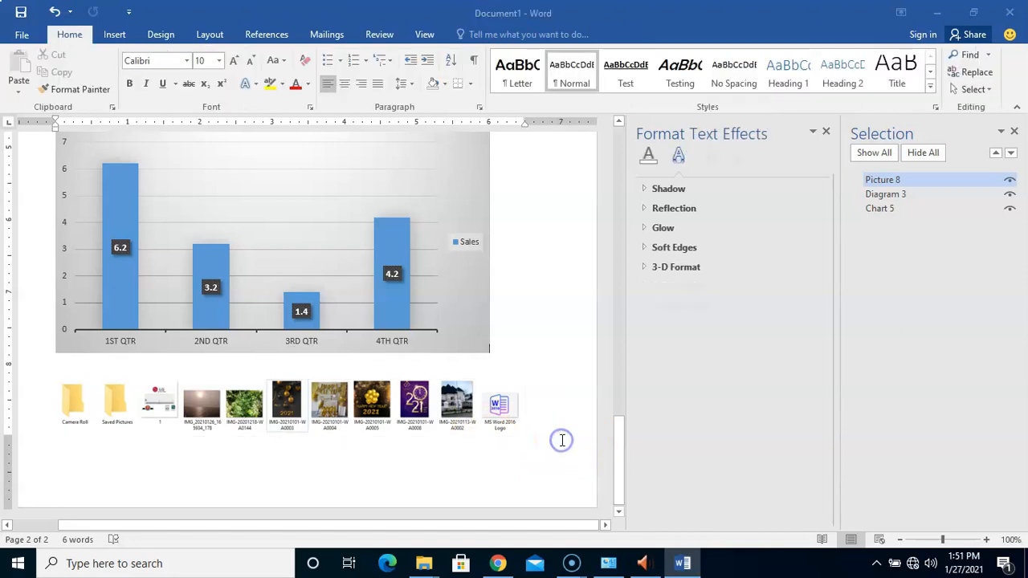
{"action": "left_click", "coordinate": [449, 425]}
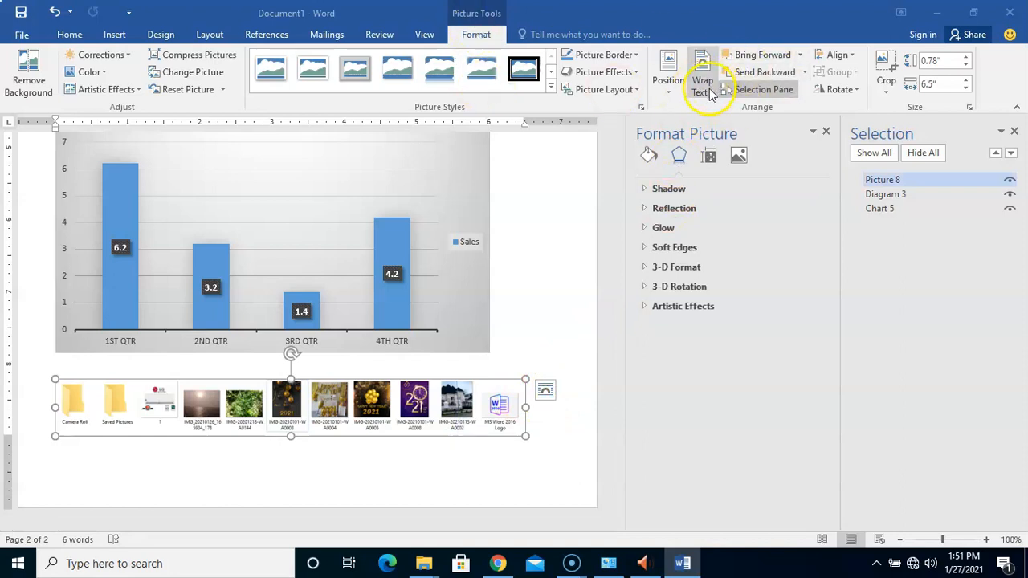
- Reapply Square text wrapping to the clipped picture of folders and thumbnails
{"action": "left_click", "coordinate": [704, 86]}
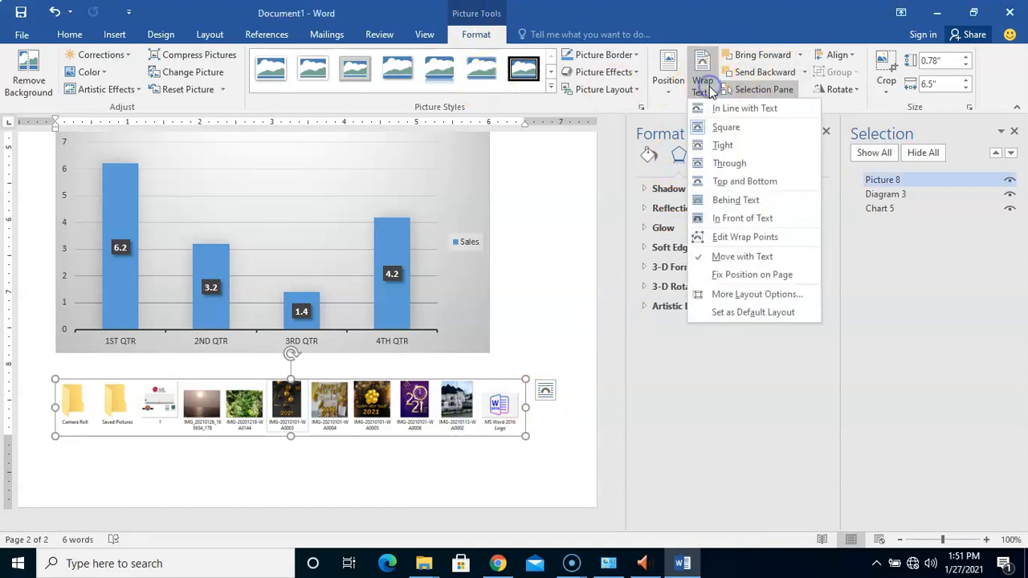
{"action": "left_click", "coordinate": [726, 131]}
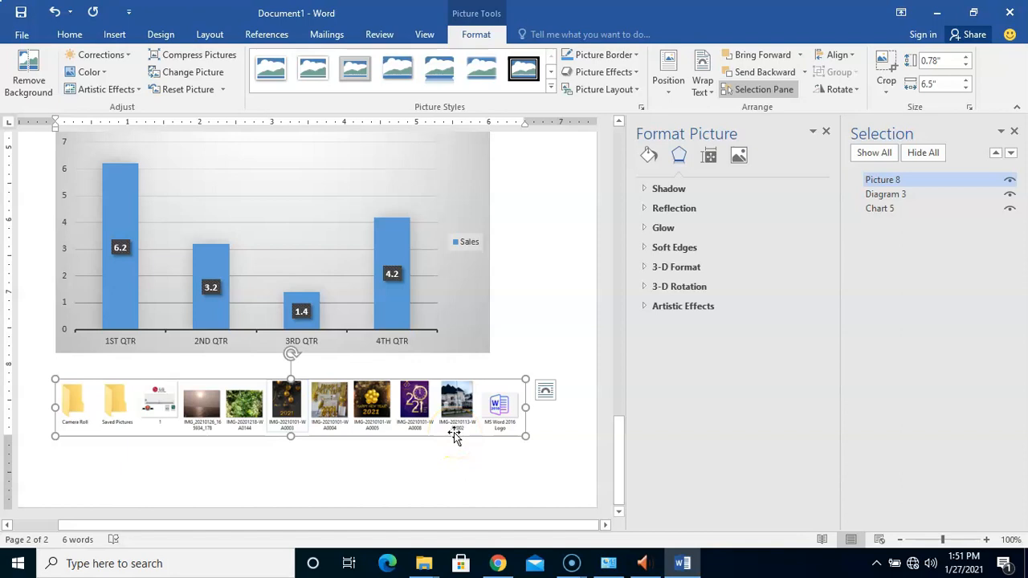
- Draw a Cloud Callout shape about 1.4" high and 1.63" wide just below the clipped picture
{"action": "left_click", "coordinate": [117, 34]}
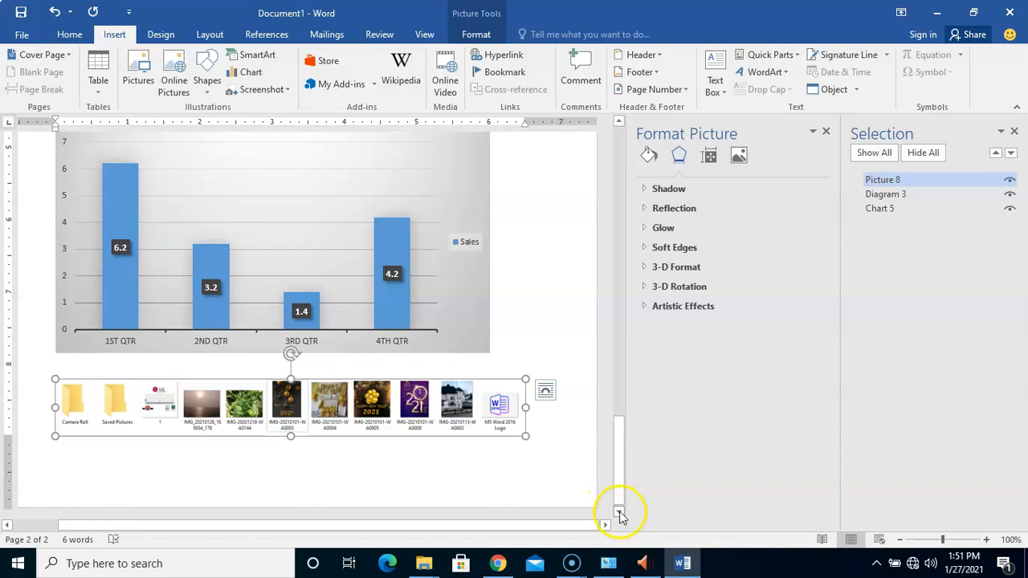
{"action": "left_click", "coordinate": [619, 511]}
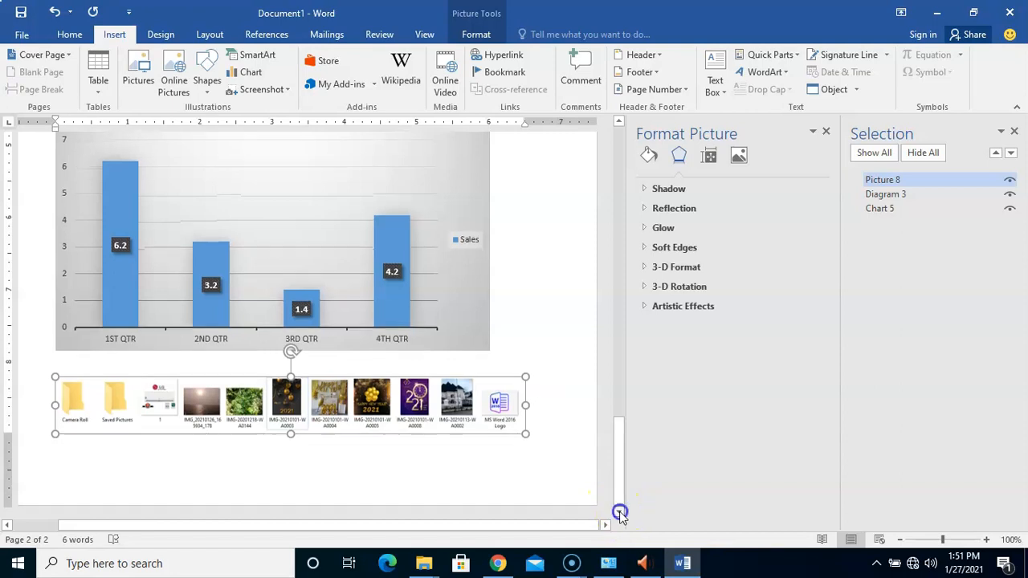
{"action": "left_click", "coordinate": [207, 83]}
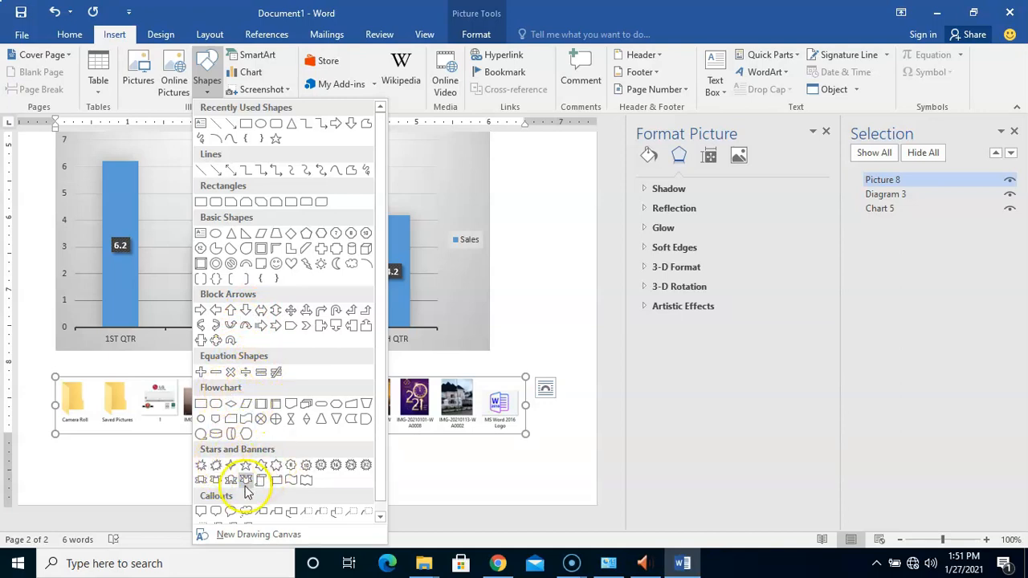
{"action": "scroll", "coordinate": [378, 394], "scroll_direction": "down", "scroll_amount": 1}
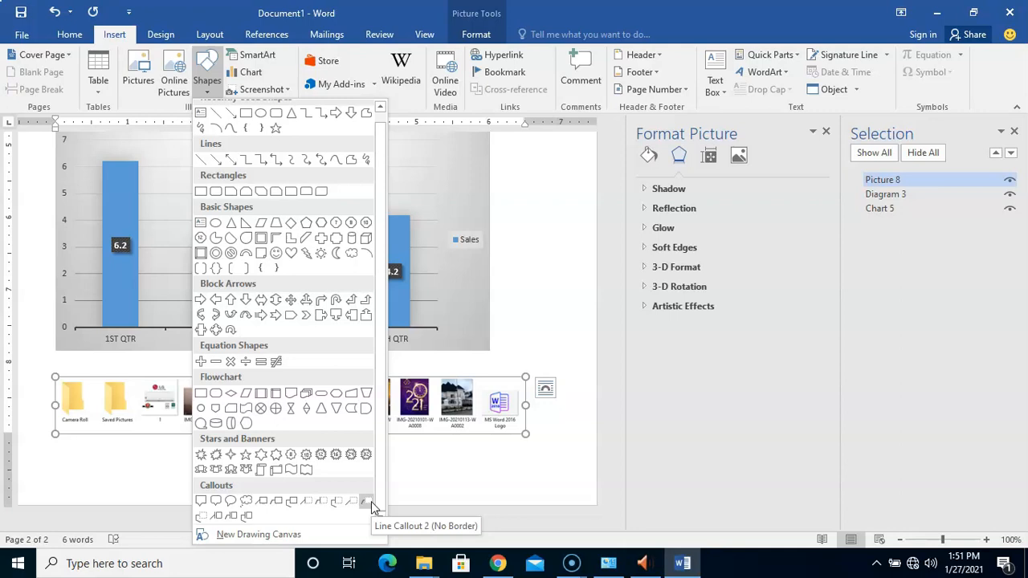
{"action": "left_click", "coordinate": [245, 501]}
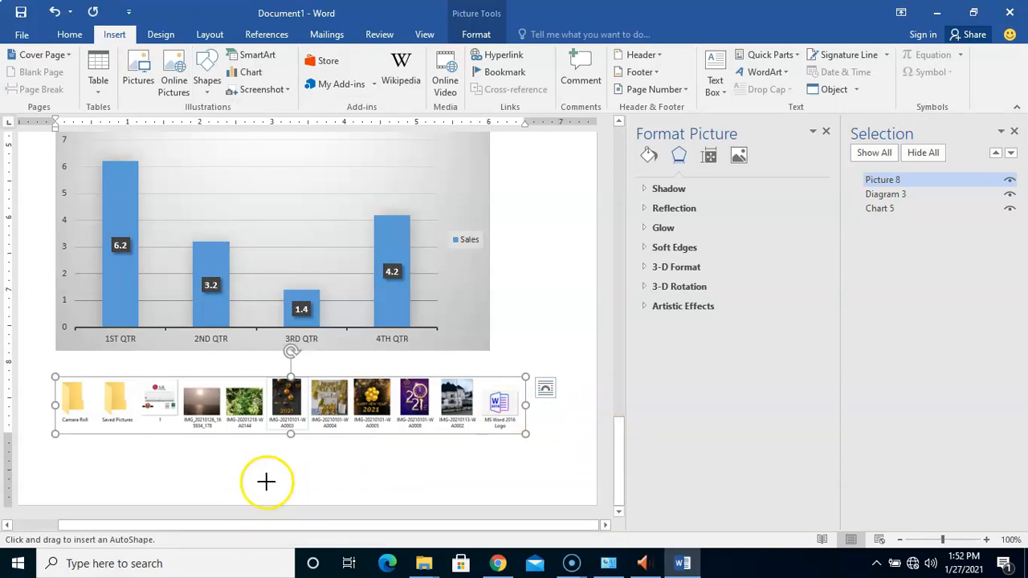
{"action": "mouse_move", "coordinate": [93, 454]}
{"action": "left_mouse_down"}
{"action": "mouse_move", "coordinate": [215, 505]}
{"action": "mouse_move", "coordinate": [211, 514]}
{"action": "left_mouse_up"}
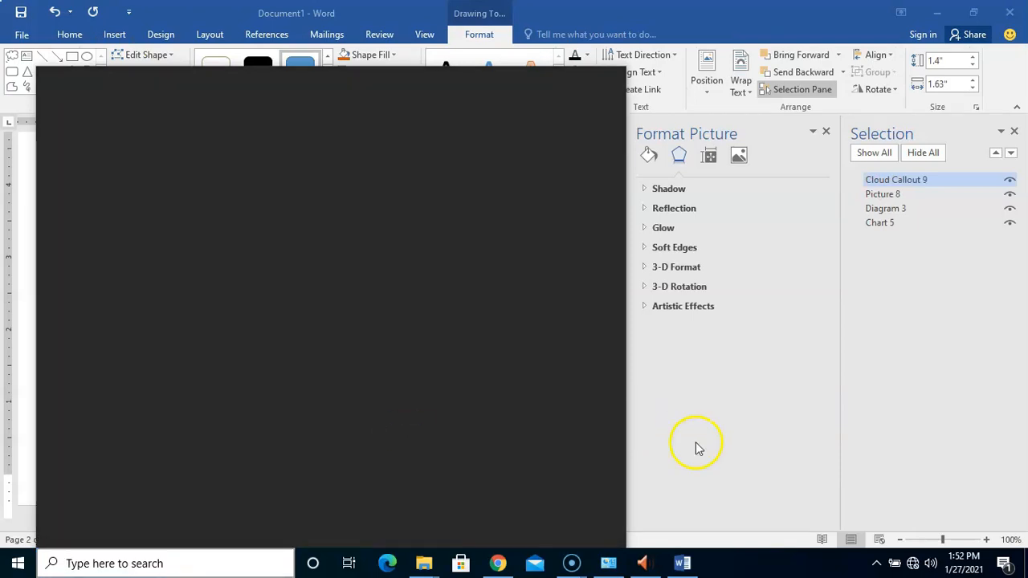
{"action": "left_click", "coordinate": [662, 373]}
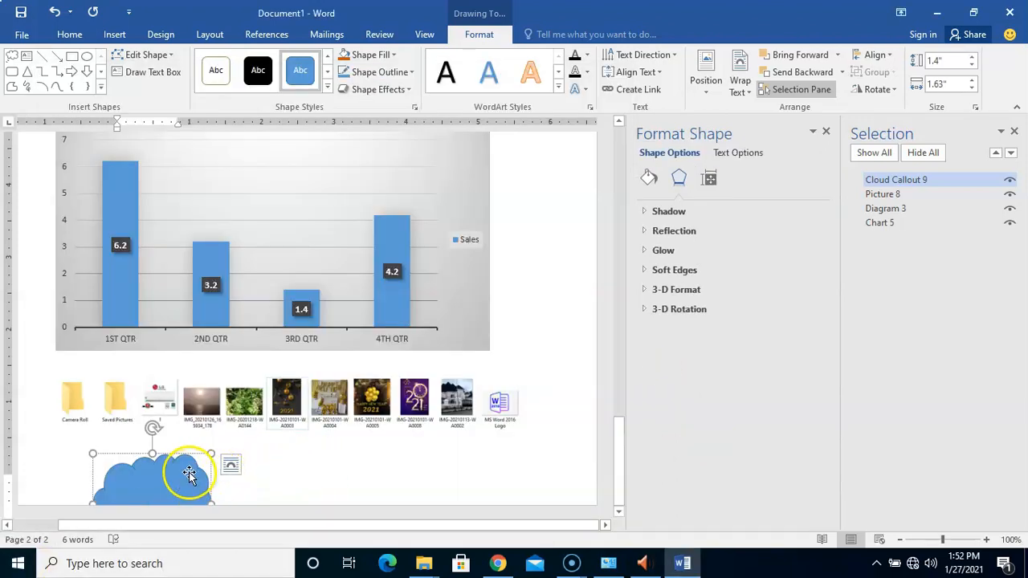
- Set the cloud callout's text wrapping to Square and place it in the gap between the cycle diagram and the Sales chart
{"action": "left_click_drag", "start_coordinate": [182, 459], "coordinate": [547, 242]}
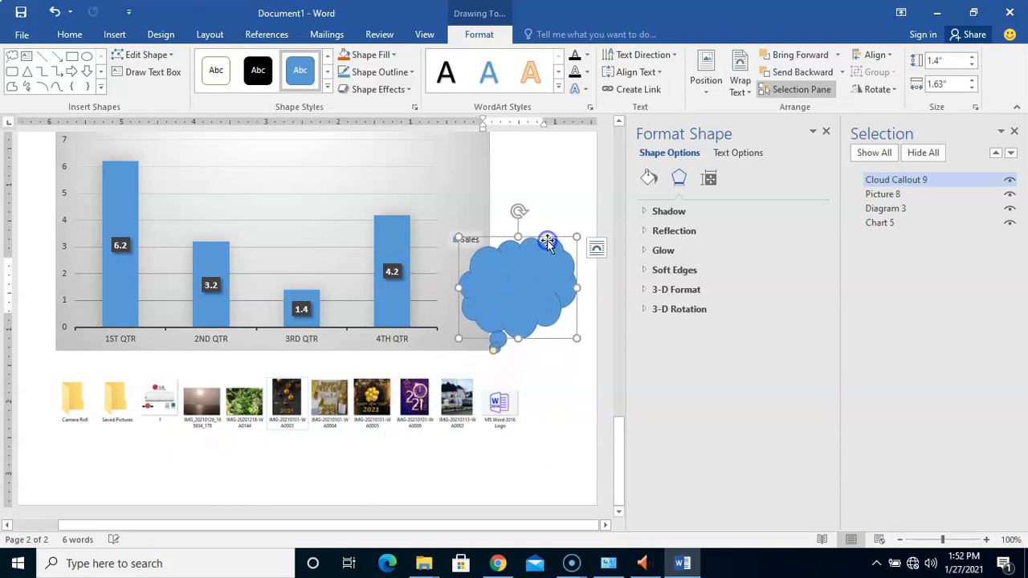
{"action": "left_click", "coordinate": [597, 247]}
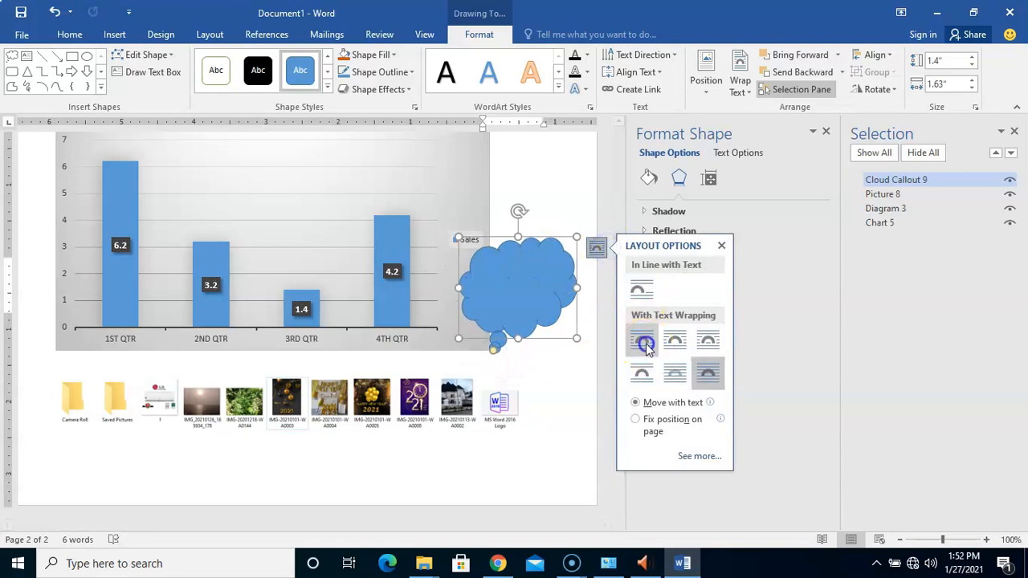
{"action": "left_click", "coordinate": [641, 340]}
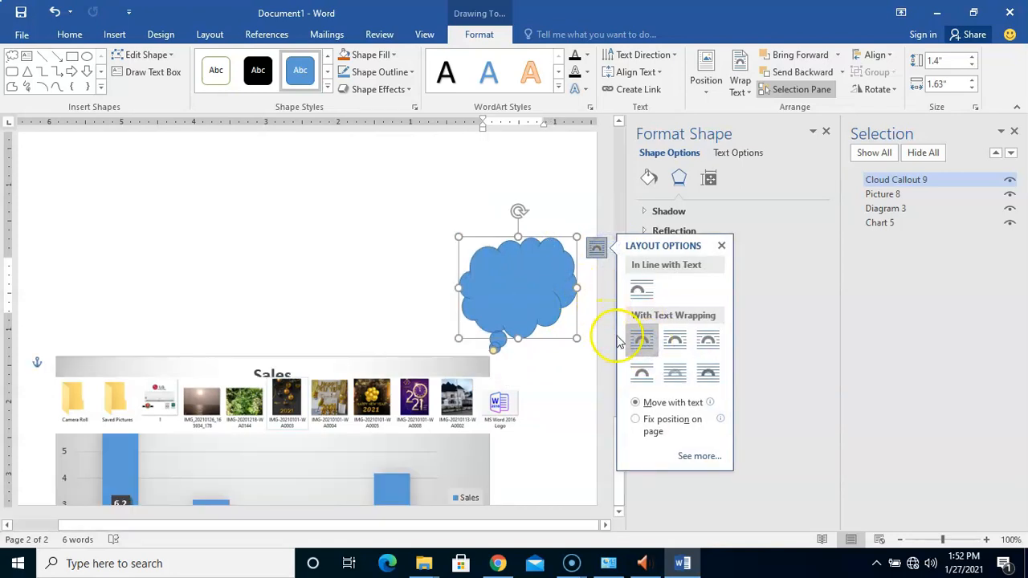
{"action": "left_click_drag", "start_coordinate": [523, 241], "coordinate": [183, 173]}
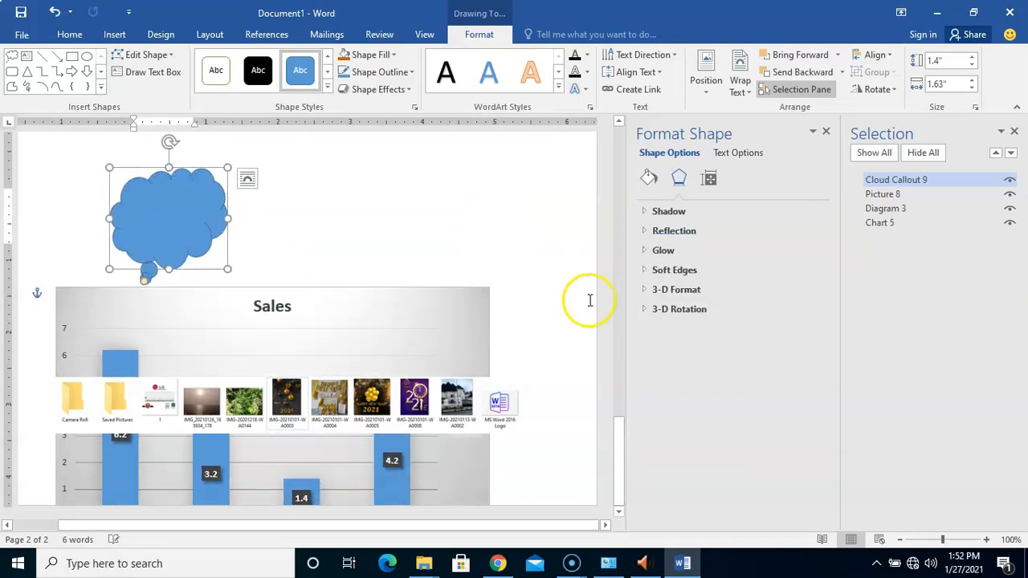
{"action": "left_click_drag", "start_coordinate": [615, 442], "coordinate": [634, 406]}
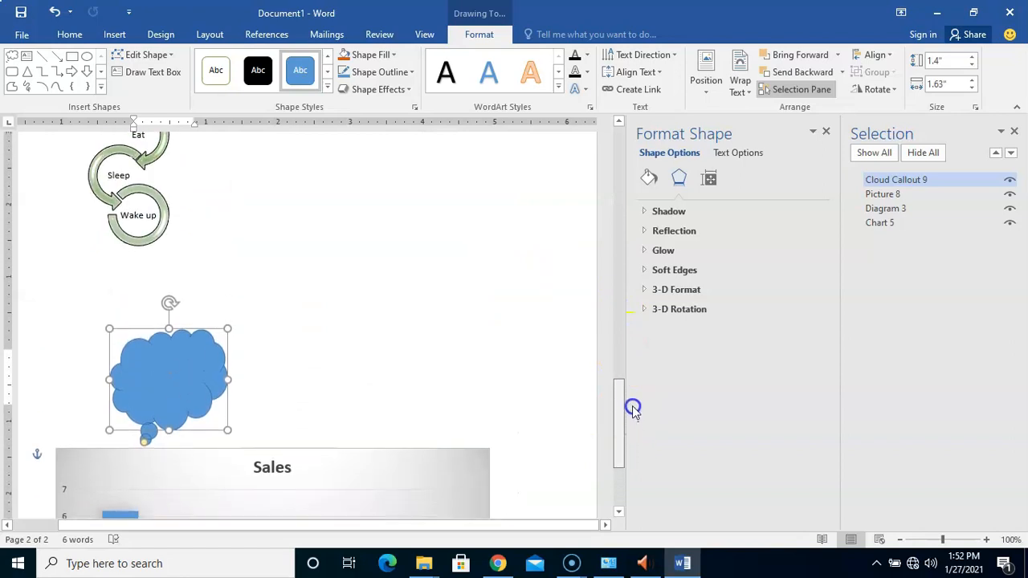
{"action": "left_click", "coordinate": [170, 366]}
{"action": "left_click_drag", "start_coordinate": [176, 363], "coordinate": [378, 251]}
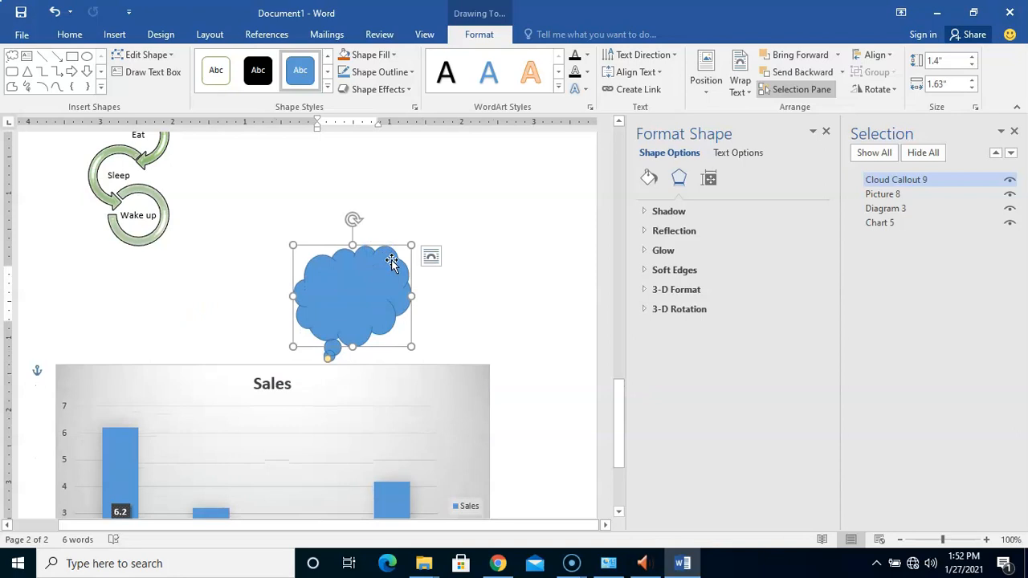
- Try to enter the text "hh" inside the cloud callout
{"action": "left_click", "coordinate": [367, 272]}
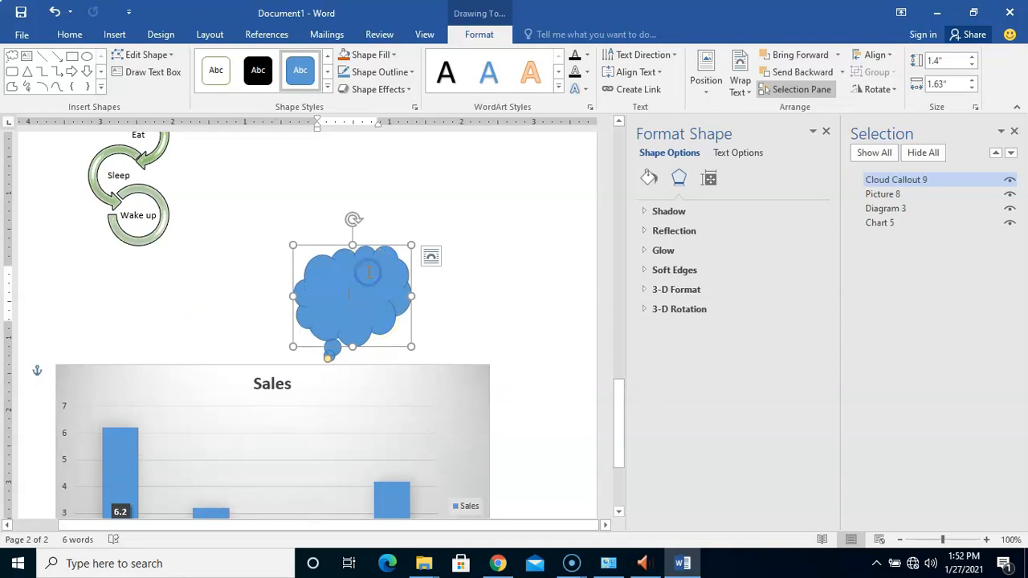
{"action": "left_click", "coordinate": [346, 304]}
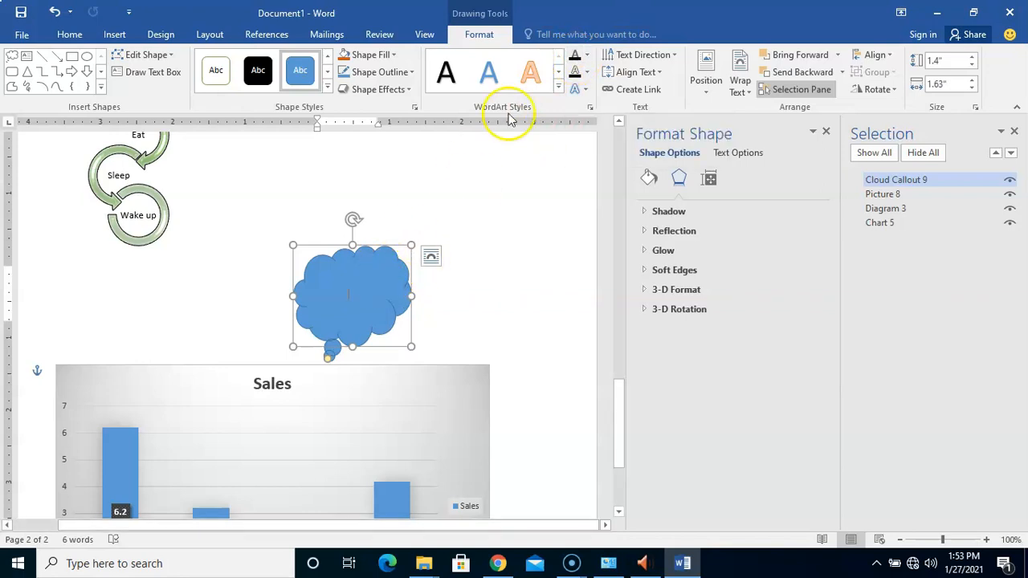
{"action": "left_click", "coordinate": [589, 54]}
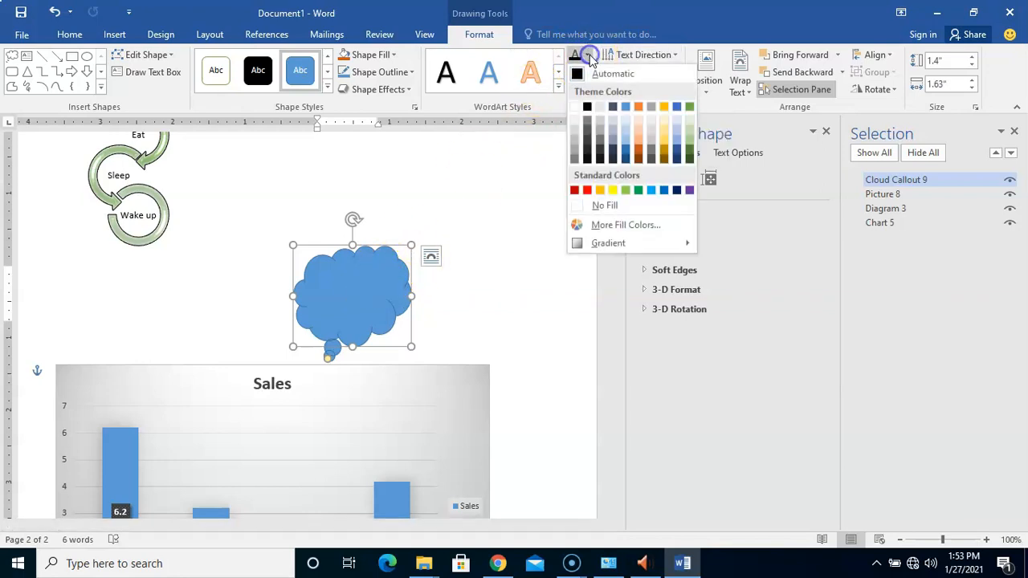
{"action": "left_click", "coordinate": [589, 54]}
{"action": "left_click", "coordinate": [367, 252]}
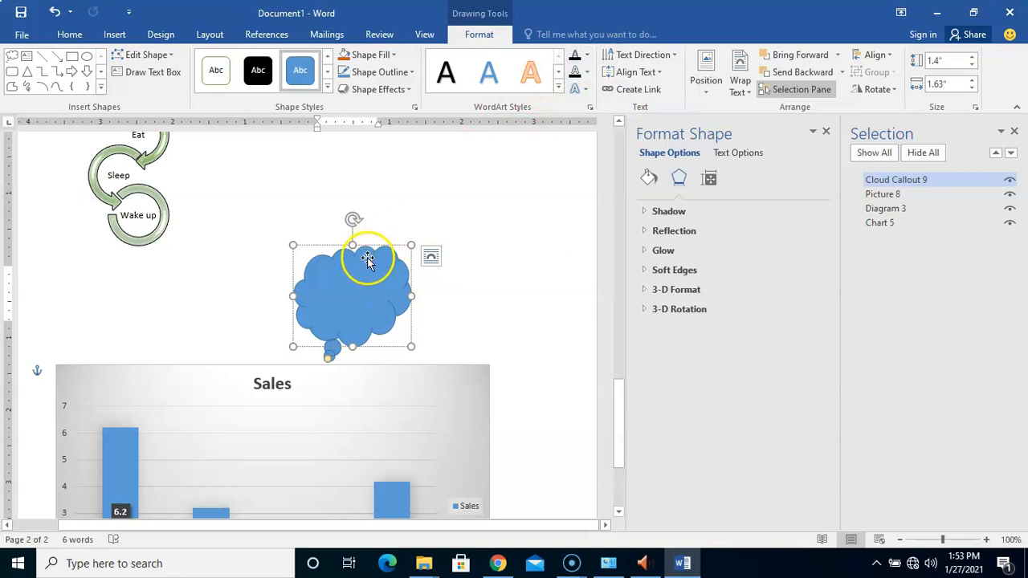
{"action": "type", "text": "hh"}
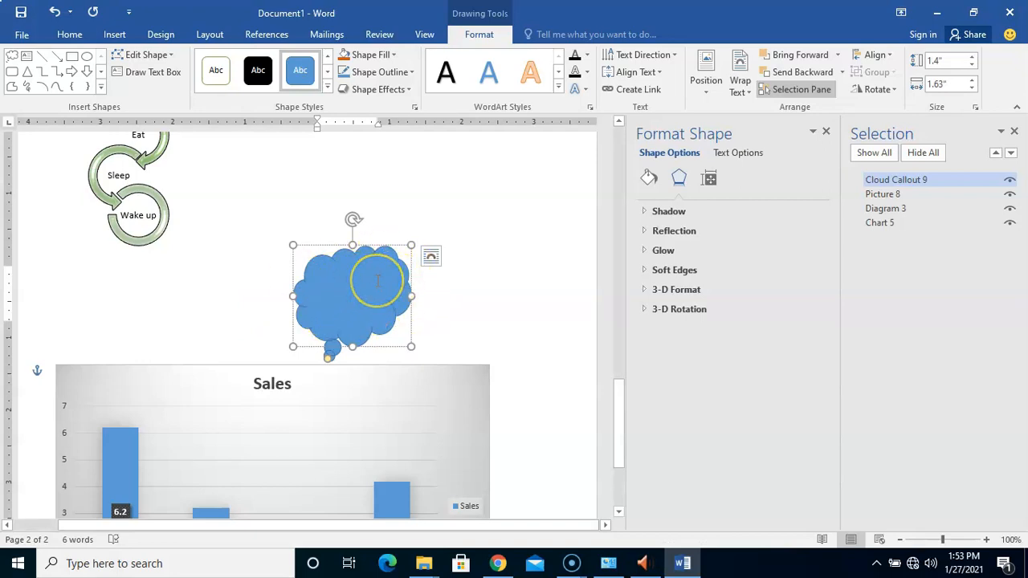
- Set the cloud callout's text fill to standard Orange and enter "kkdkdkdk" in the callout
{"action": "left_click", "coordinate": [585, 71]}
{"action": "left_click", "coordinate": [599, 191]}
{"action": "left_click", "coordinate": [396, 270]}
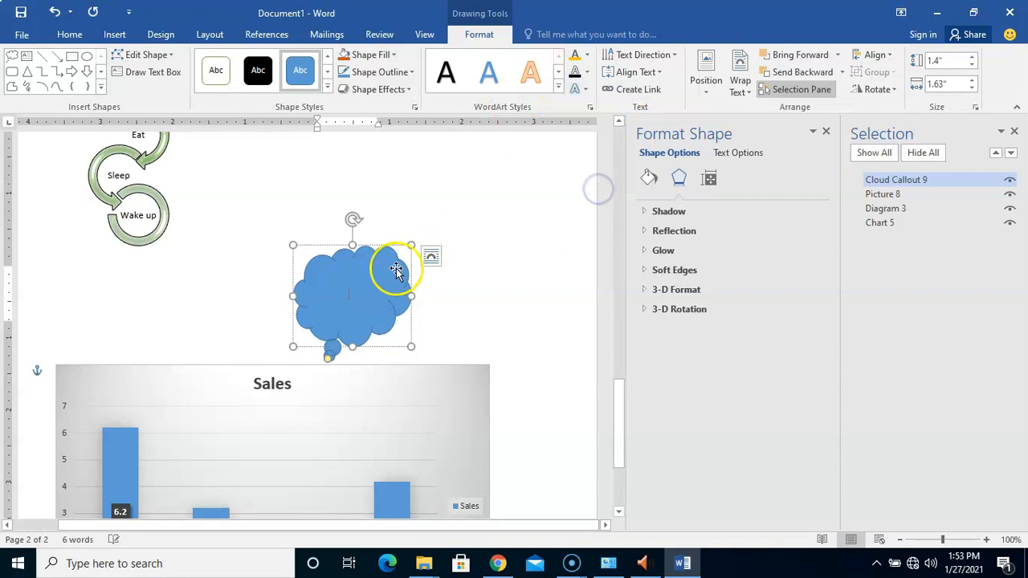
{"action": "type", "text": "kkdkdkdk"}
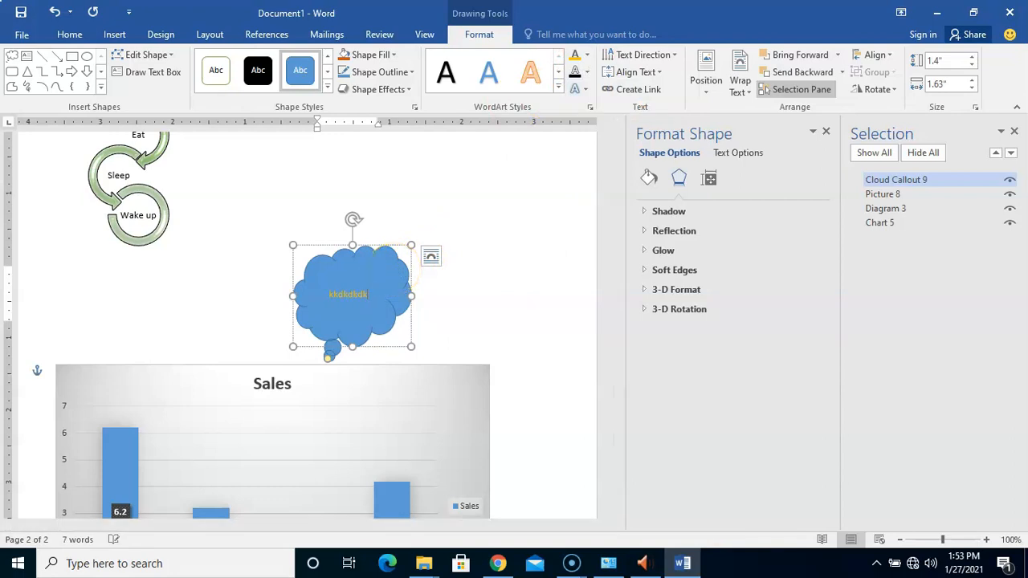
- Replace the callout's orange text with the White-filled placeholder text "kdkdkdkdkdkdkdkkdkdkdldldldl" and leave the shape
{"action": "left_click", "coordinate": [586, 54]}
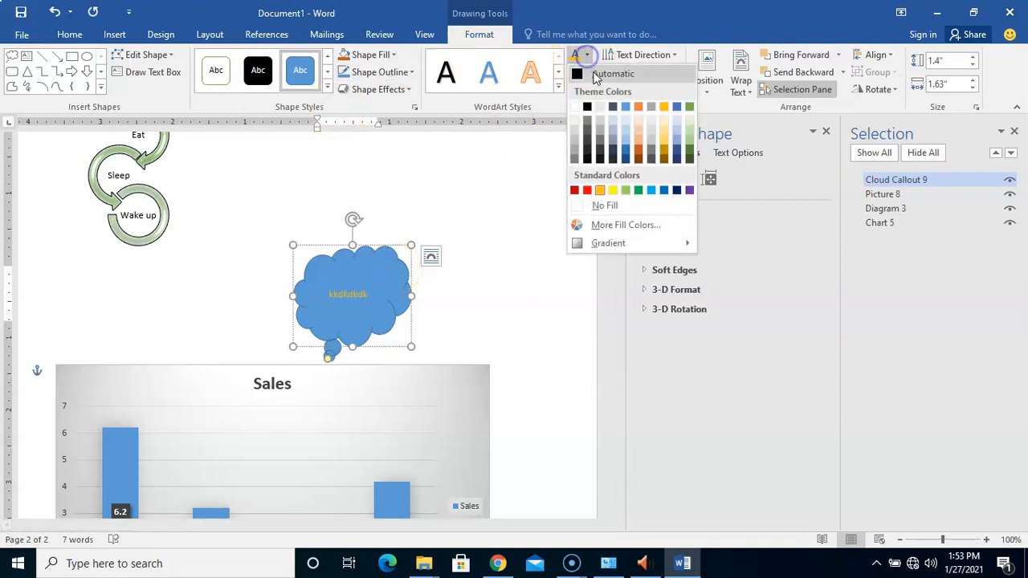
{"action": "left_click", "coordinate": [575, 107]}
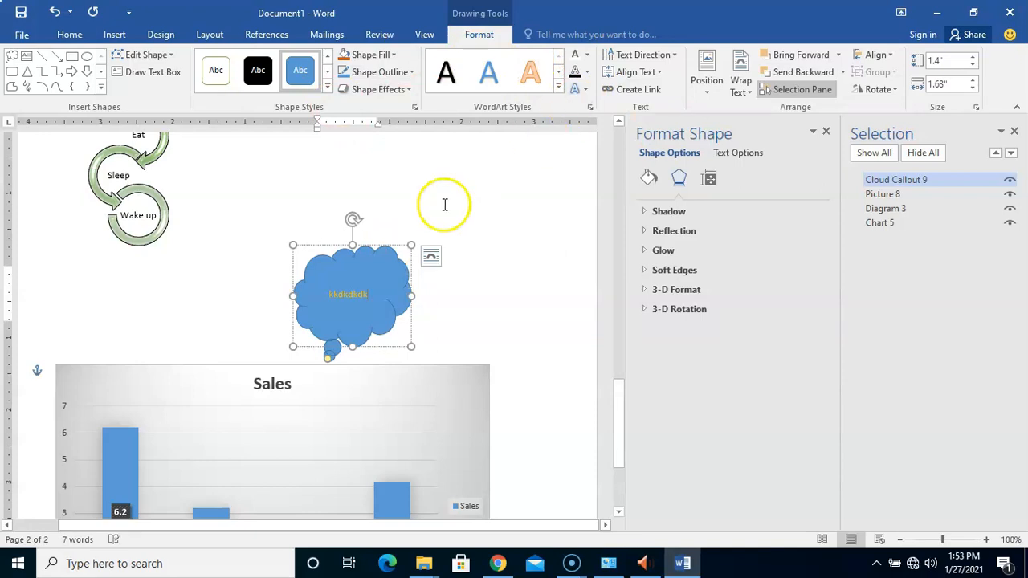
{"action": "key", "text": "BackSpace"}
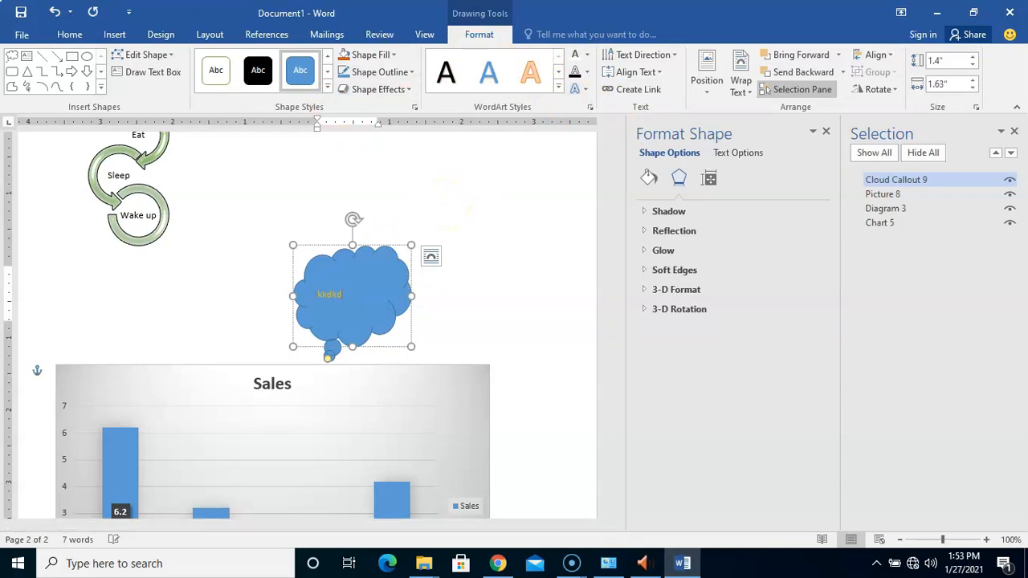
{"action": "left_click", "coordinate": [578, 57]}
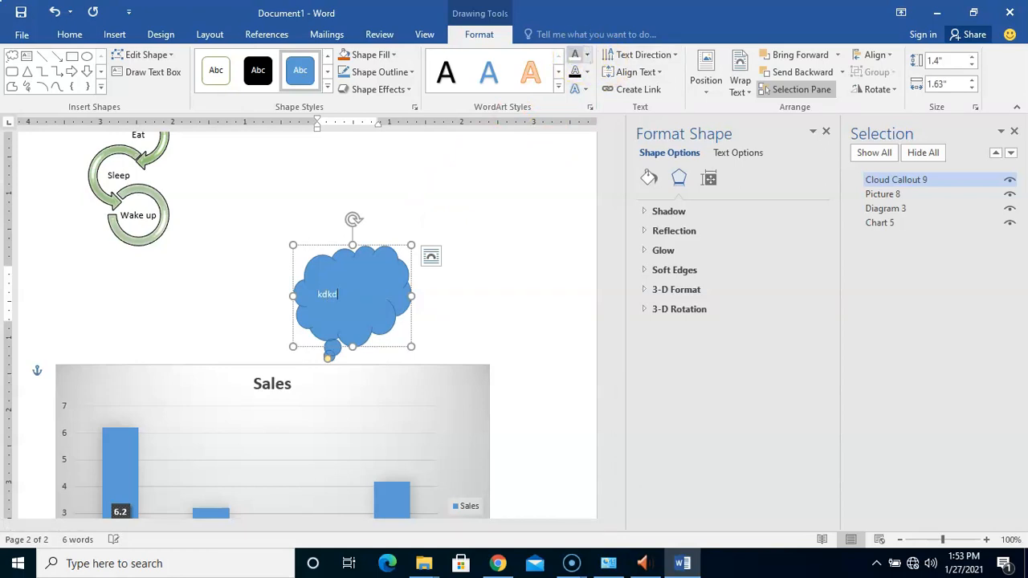
{"action": "type", "text": "dldld"}
{"action": "key", "text": "Return"}
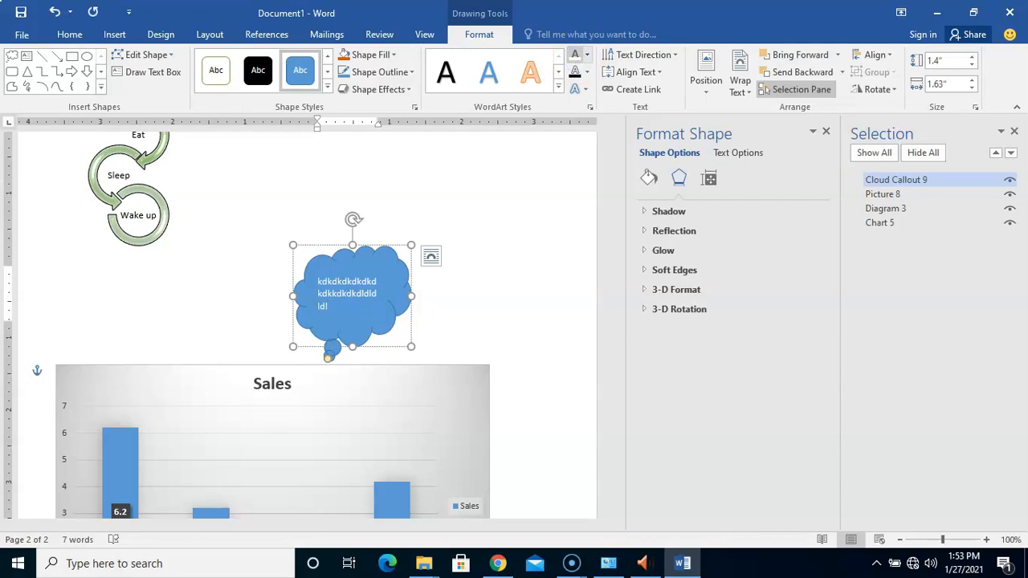
{"action": "left_click", "coordinate": [536, 230]}
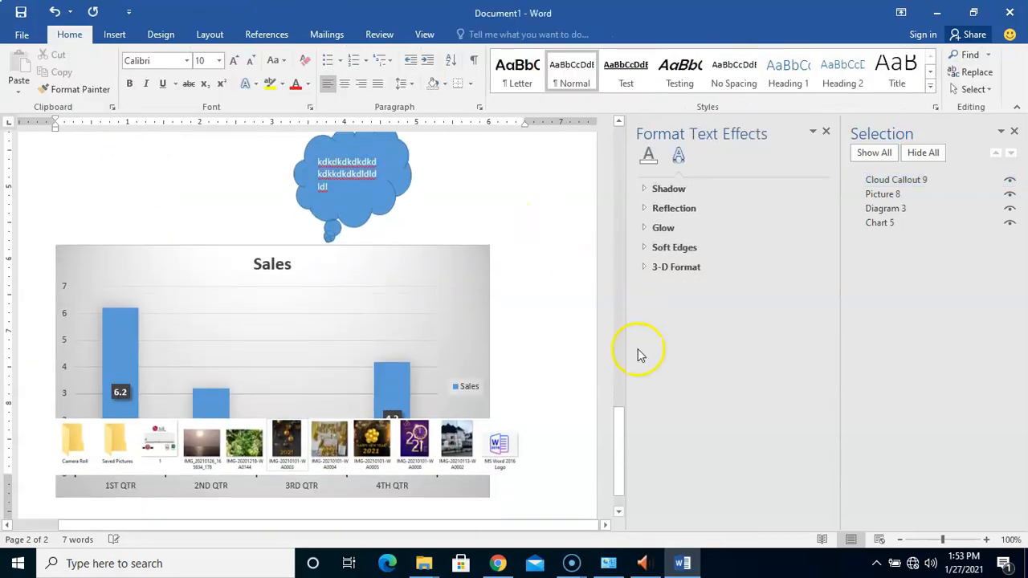
- Move the cloud callout up and slightly left, beside the Wake up circle of the diagram
{"action": "left_click_drag", "start_coordinate": [617, 447], "coordinate": [619, 413]}
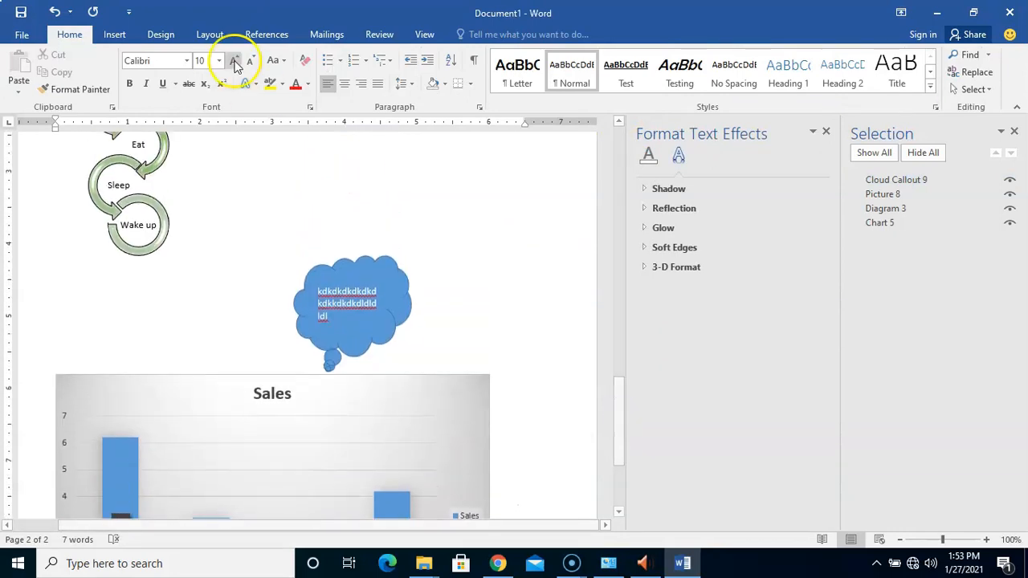
{"action": "left_click", "coordinate": [114, 36]}
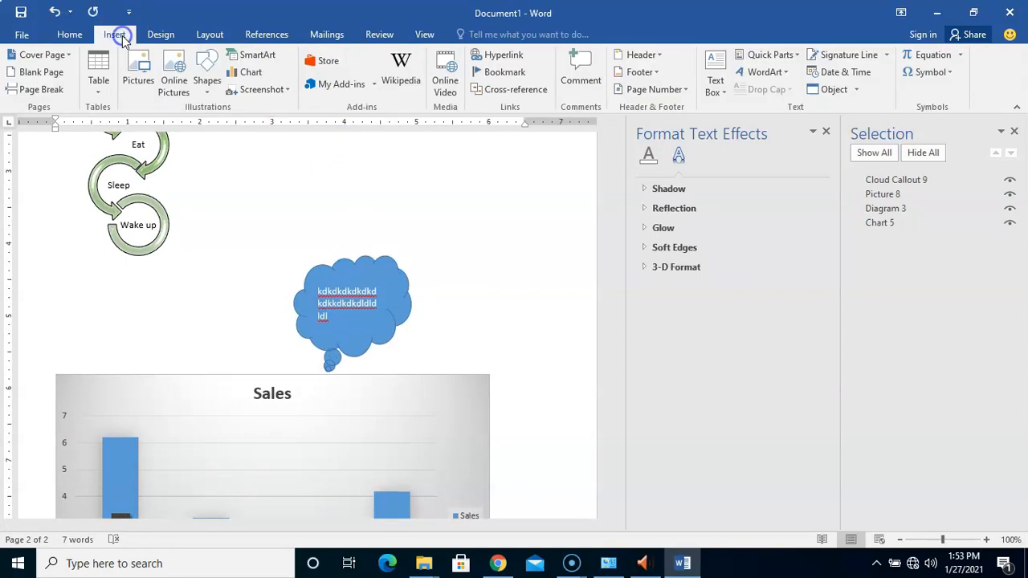
{"action": "left_click", "coordinate": [250, 178]}
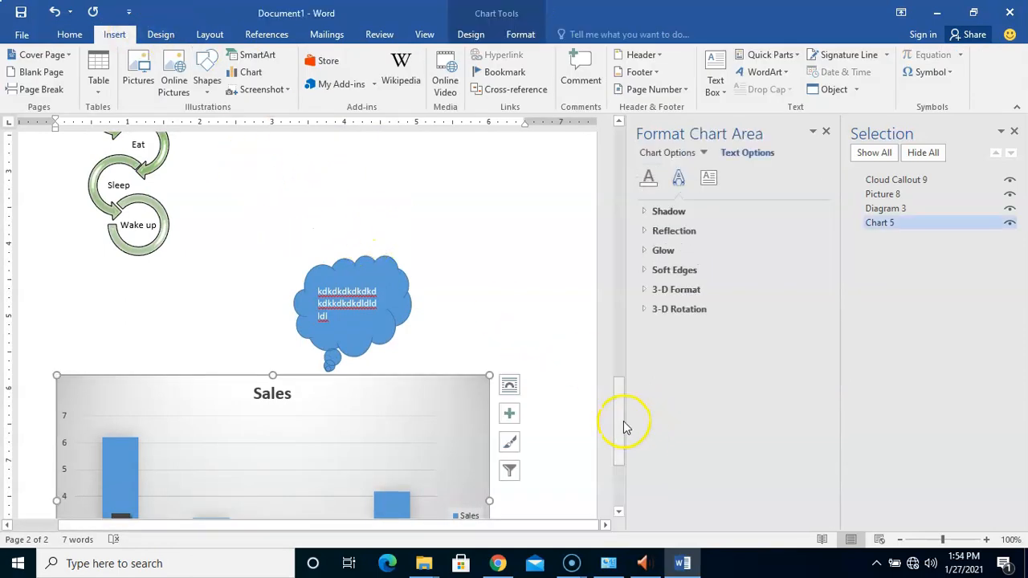
{"action": "mouse_move", "coordinate": [624, 423]}
{"action": "left_mouse_down"}
{"action": "mouse_move", "coordinate": [630, 174]}
{"action": "mouse_move", "coordinate": [606, 170]}
{"action": "mouse_move", "coordinate": [608, 196]}
{"action": "mouse_move", "coordinate": [615, 156]}
{"action": "mouse_move", "coordinate": [583, 441]}
{"action": "mouse_move", "coordinate": [585, 390]}
{"action": "mouse_move", "coordinate": [585, 445]}
{"action": "mouse_move", "coordinate": [612, 391]}
{"action": "mouse_move", "coordinate": [607, 487]}
{"action": "mouse_move", "coordinate": [608, 431]}
{"action": "left_mouse_up"}
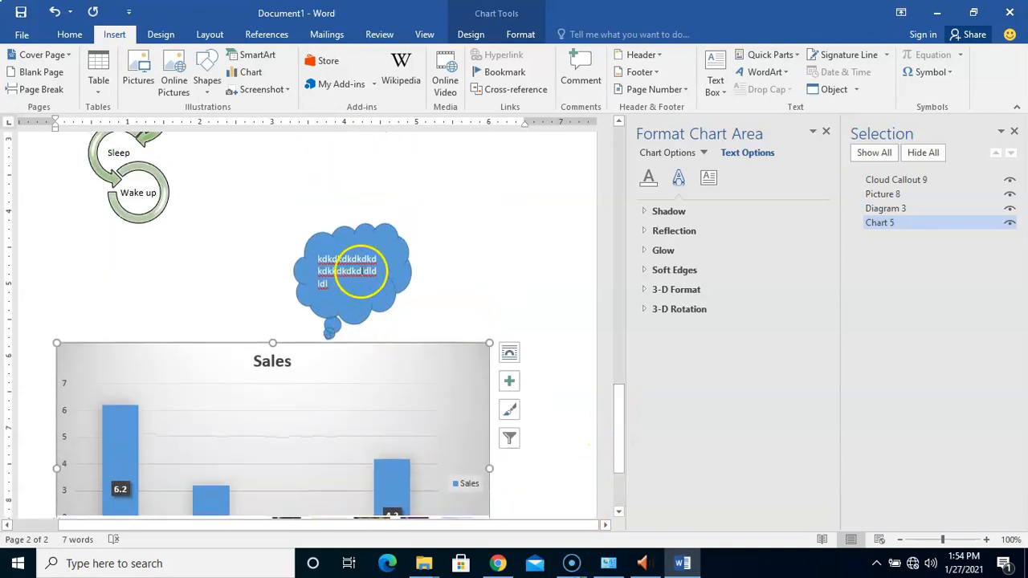
{"action": "left_click_drag", "start_coordinate": [384, 229], "coordinate": [355, 189]}
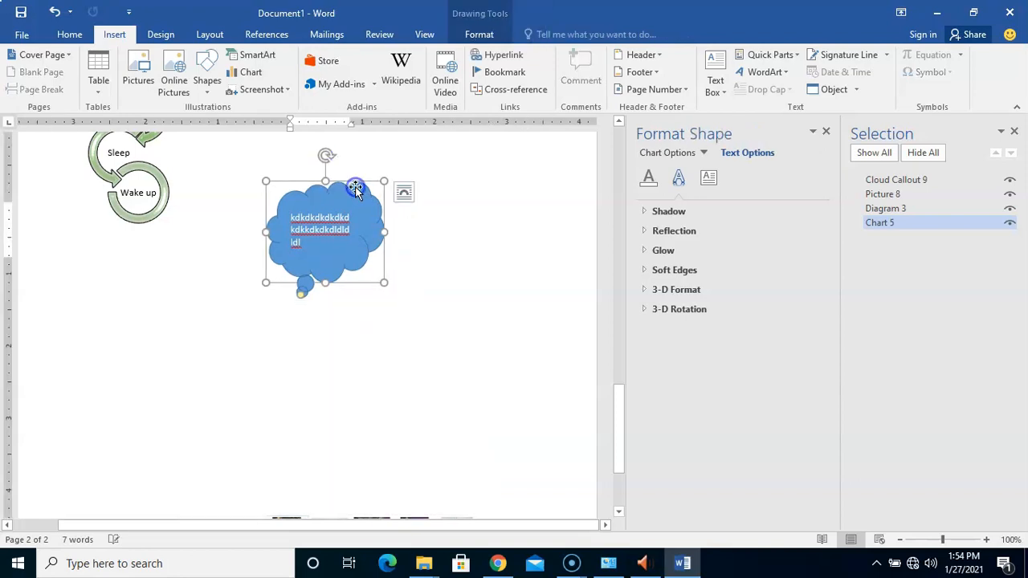
- Set the Sales chart's text wrapping to Square
{"action": "left_click_drag", "start_coordinate": [620, 387], "coordinate": [615, 493]}
{"action": "left_click", "coordinate": [299, 453]}
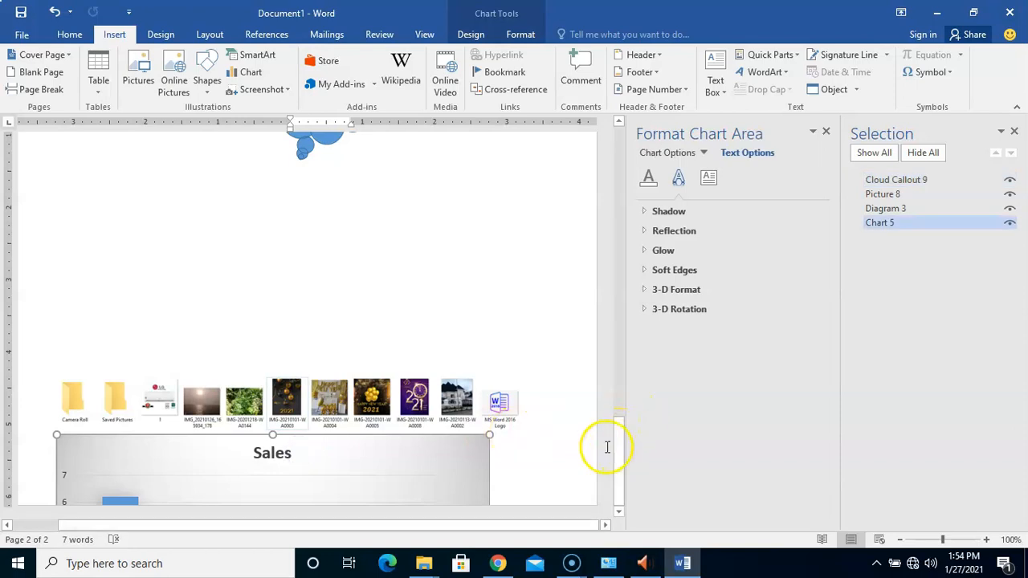
{"action": "left_click", "coordinate": [520, 35]}
{"action": "left_click", "coordinate": [678, 84]}
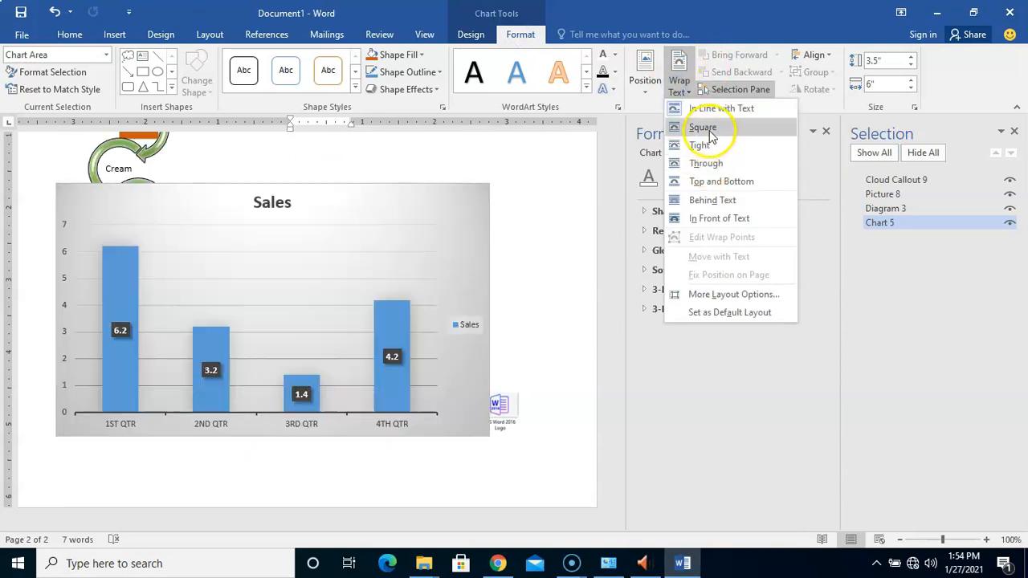
{"action": "left_click", "coordinate": [709, 132]}
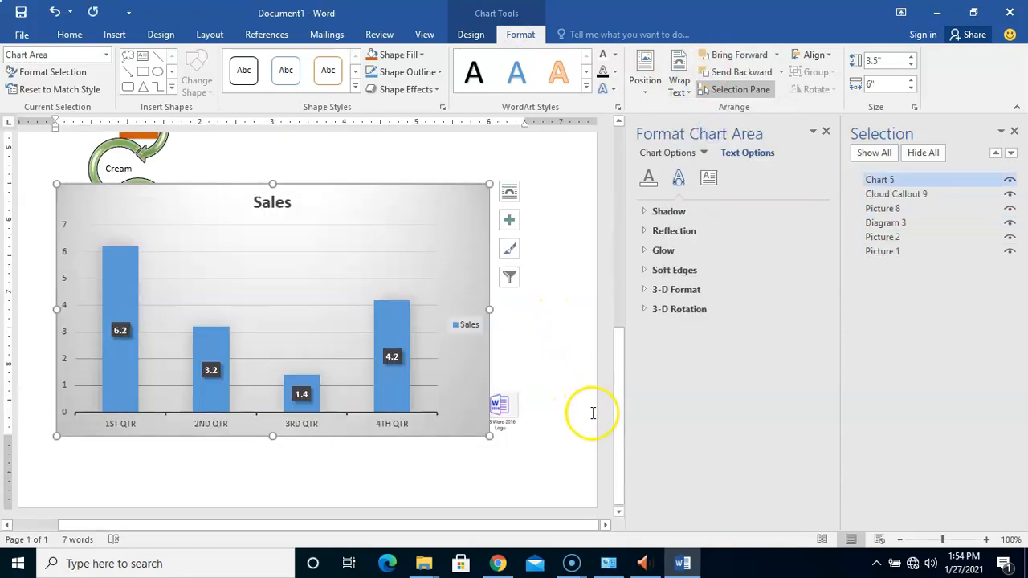
- Set the text wrapping of the screen clipping behind the chart to Square
{"action": "left_click", "coordinate": [502, 406]}
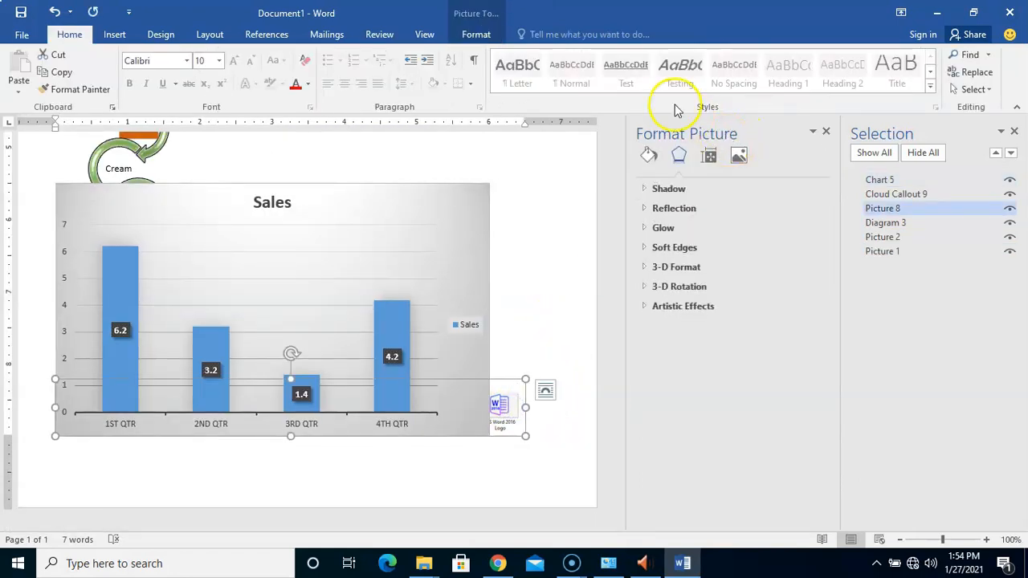
{"action": "left_click", "coordinate": [477, 35]}
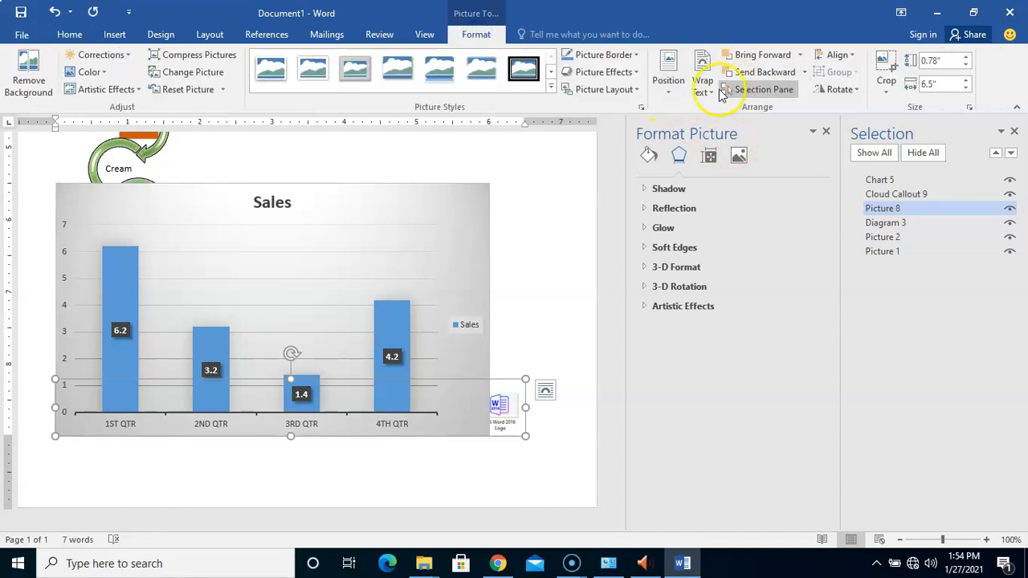
{"action": "left_click", "coordinate": [703, 87]}
{"action": "left_click", "coordinate": [727, 128]}
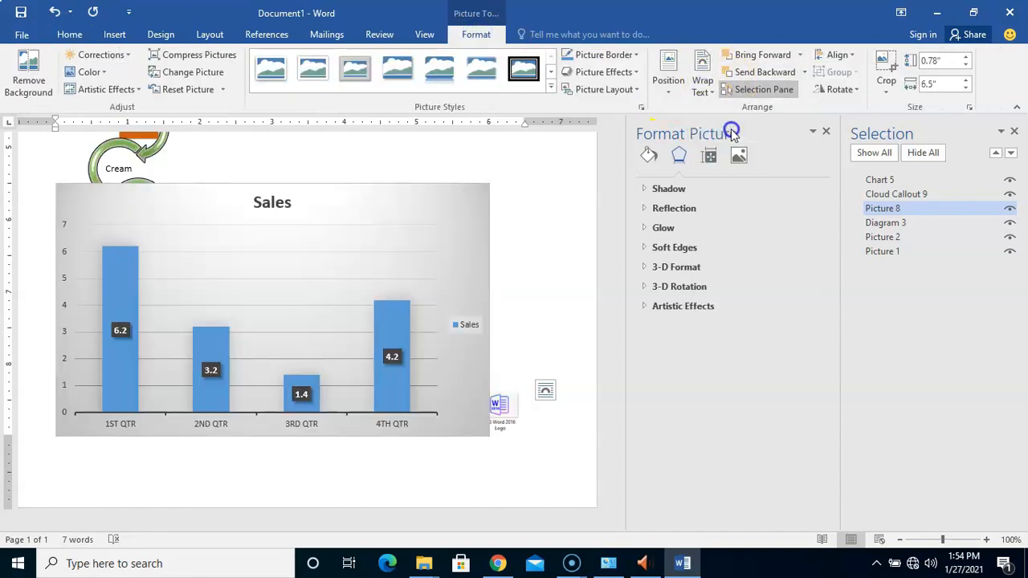
- Move the Sales chart up and to the right to uncover the screen clipping, and select the clipping
{"action": "left_click_drag", "start_coordinate": [474, 401], "coordinate": [539, 351]}
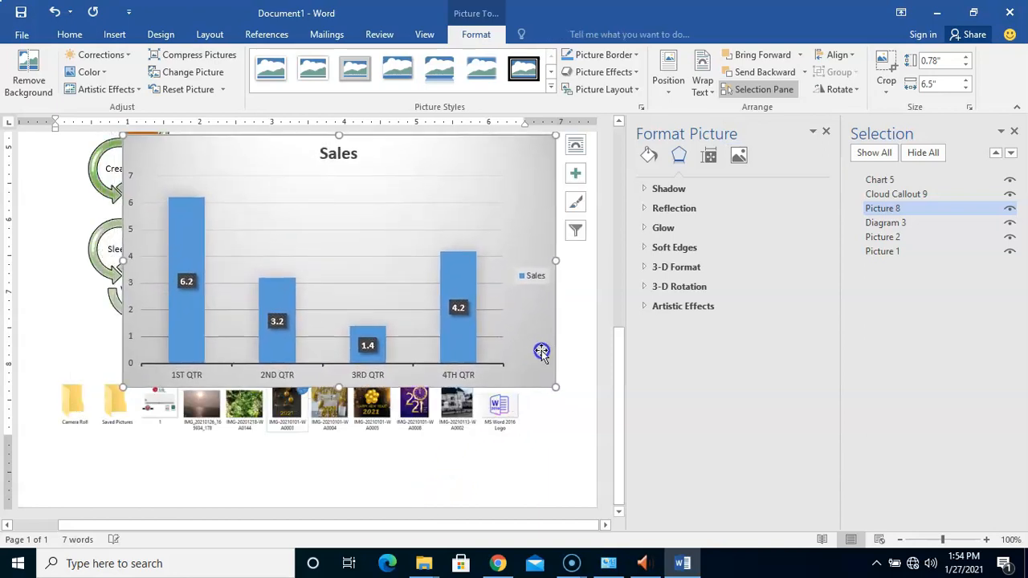
{"action": "left_click", "coordinate": [482, 378]}
{"action": "left_click", "coordinate": [464, 410]}
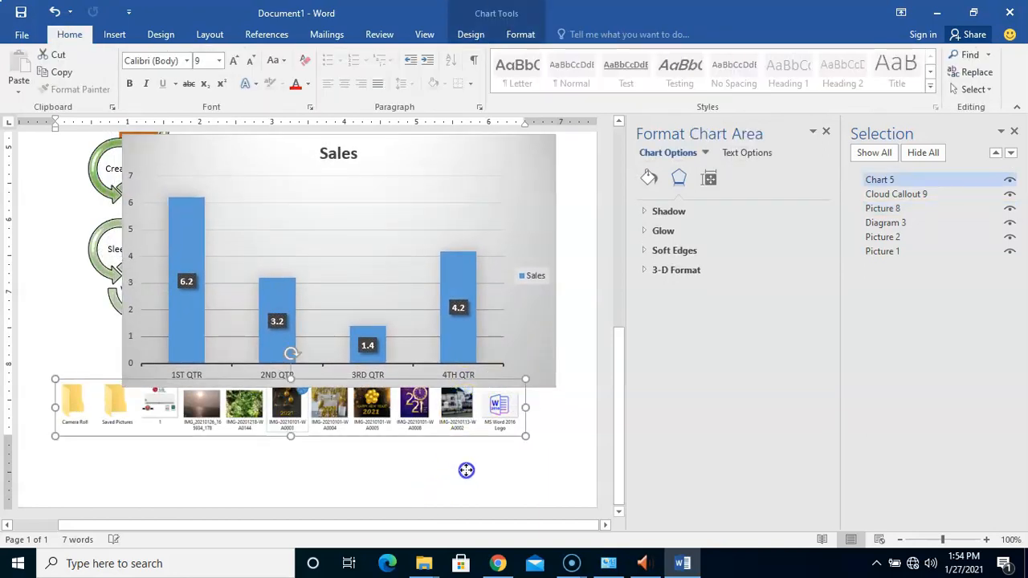
{"action": "left_click_drag", "start_coordinate": [615, 413], "coordinate": [616, 331]}
{"action": "left_click", "coordinate": [425, 356]}
{"action": "left_click_drag", "start_coordinate": [473, 301], "coordinate": [484, 250]}
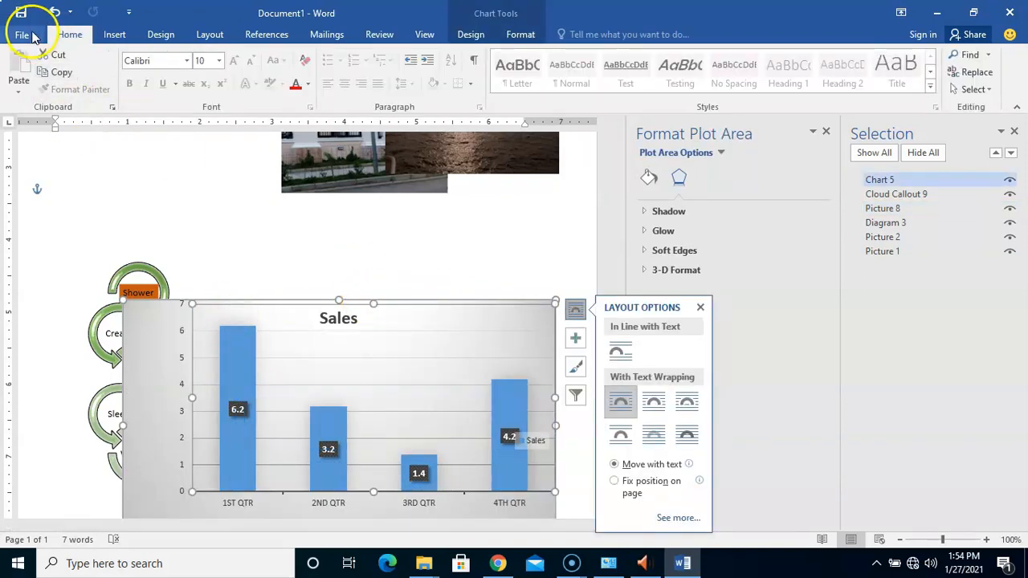
{"action": "left_click", "coordinate": [51, 13]}
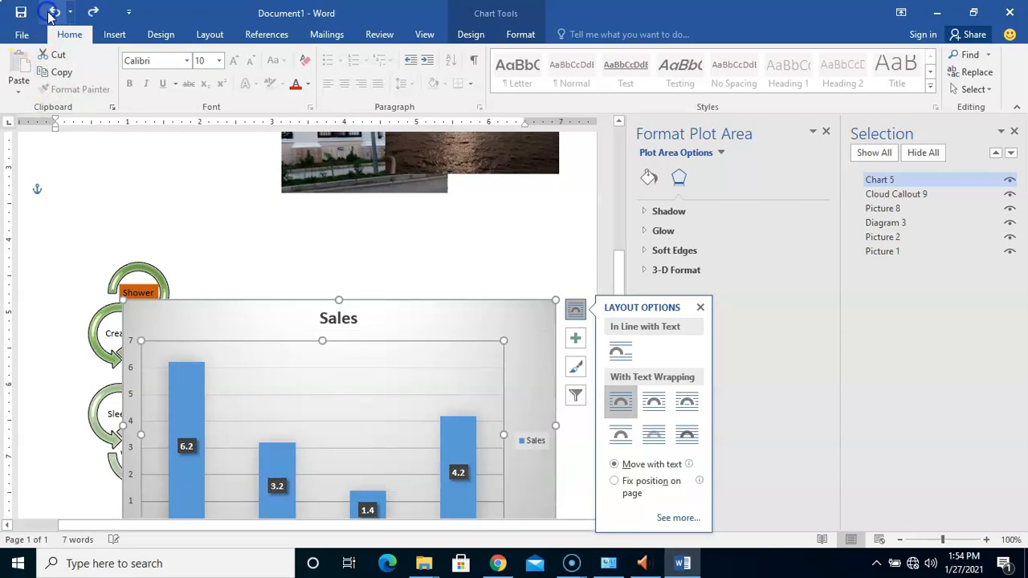
- Move the whole Sales chart further up the page, closer to the pictures
{"action": "left_click", "coordinate": [266, 299]}
{"action": "left_click_drag", "start_coordinate": [266, 299], "coordinate": [275, 230]}
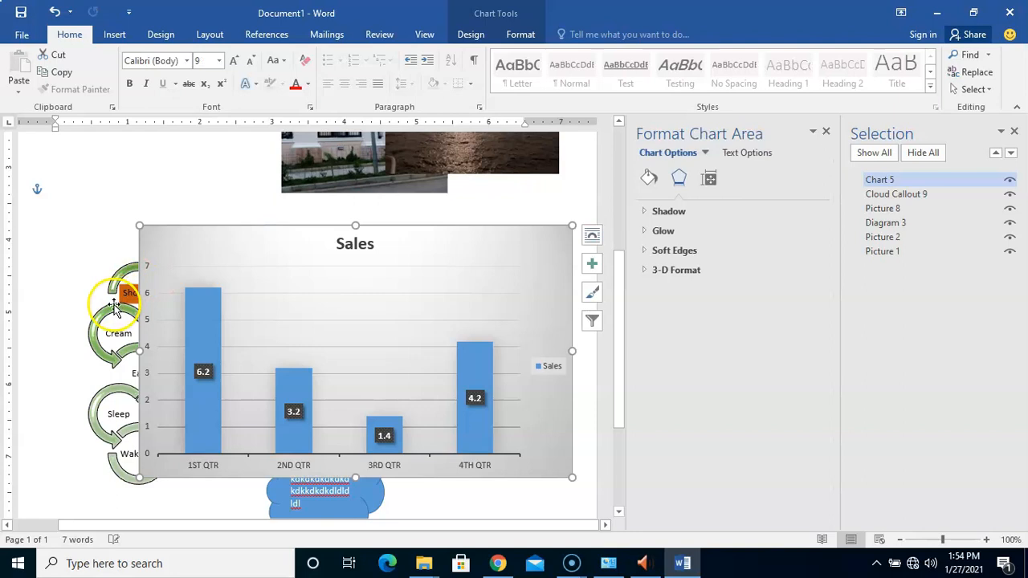
{"action": "left_click", "coordinate": [95, 283]}
{"action": "left_click_drag", "start_coordinate": [96, 283], "coordinate": [80, 224]}
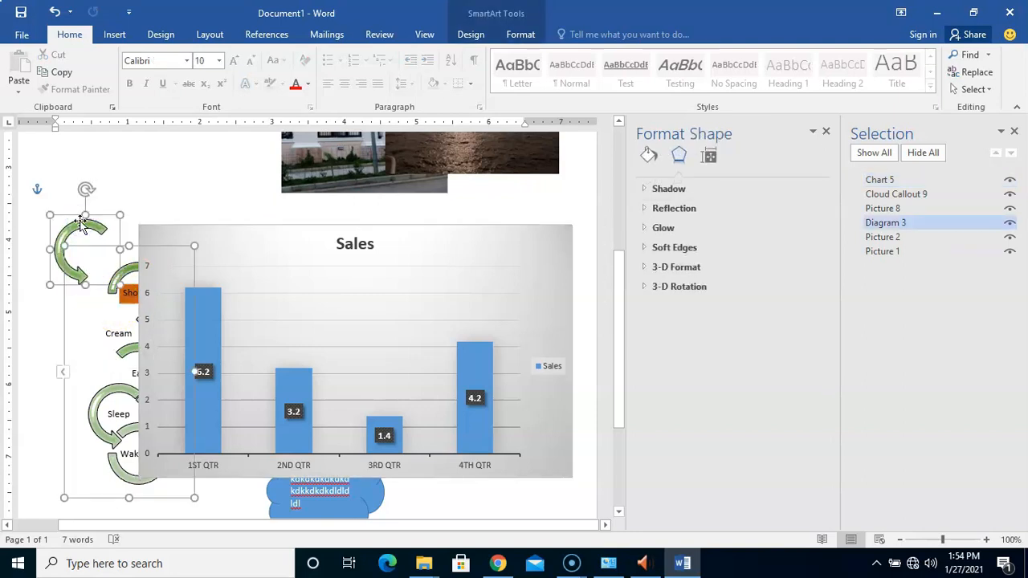
{"action": "key", "text": "ctrl+z"}
- Move the whole SmartArt diagram up beside the pictures, and the cloud callout to the page's left edge near the chart
{"action": "left_click_drag", "start_coordinate": [97, 247], "coordinate": [83, 144]}
{"action": "left_click", "coordinate": [104, 145]}
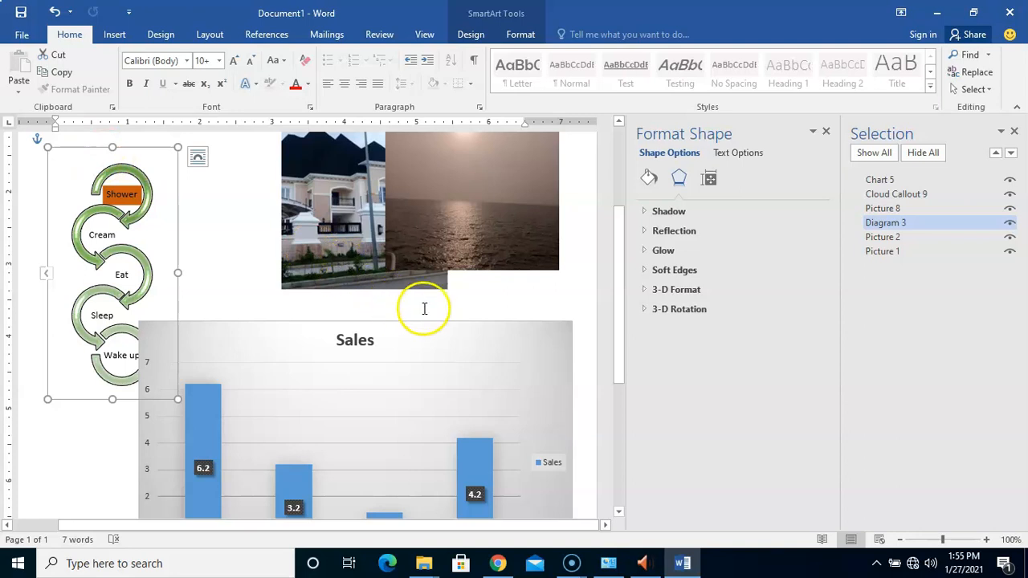
{"action": "left_click_drag", "start_coordinate": [618, 315], "coordinate": [617, 485]}
{"action": "left_click_drag", "start_coordinate": [336, 353], "coordinate": [96, 322]}
{"action": "left_click", "coordinate": [349, 379]}
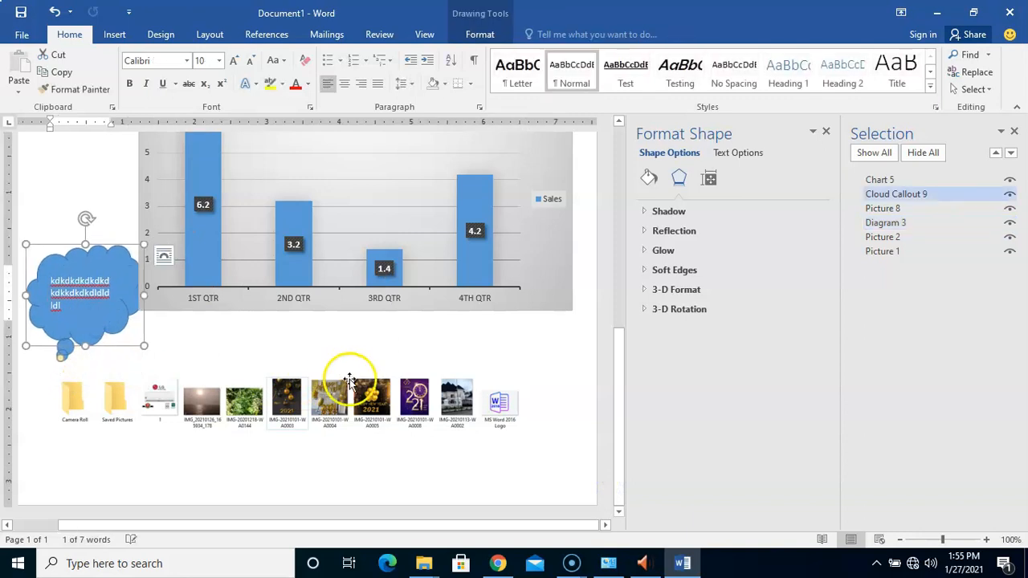
- Narrow the Sales chart by moving its left edge inward to about the middle of the page
{"action": "left_click", "coordinate": [336, 208]}
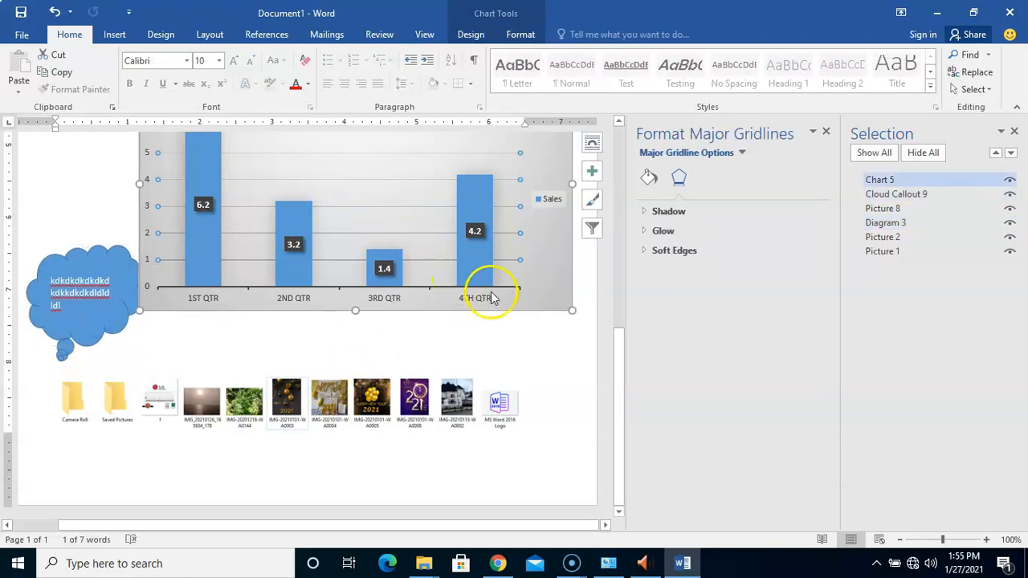
{"action": "left_click_drag", "start_coordinate": [139, 186], "coordinate": [313, 211]}
{"action": "scroll", "coordinate": [576, 404], "scroll_direction": "up", "scroll_amount": 2}
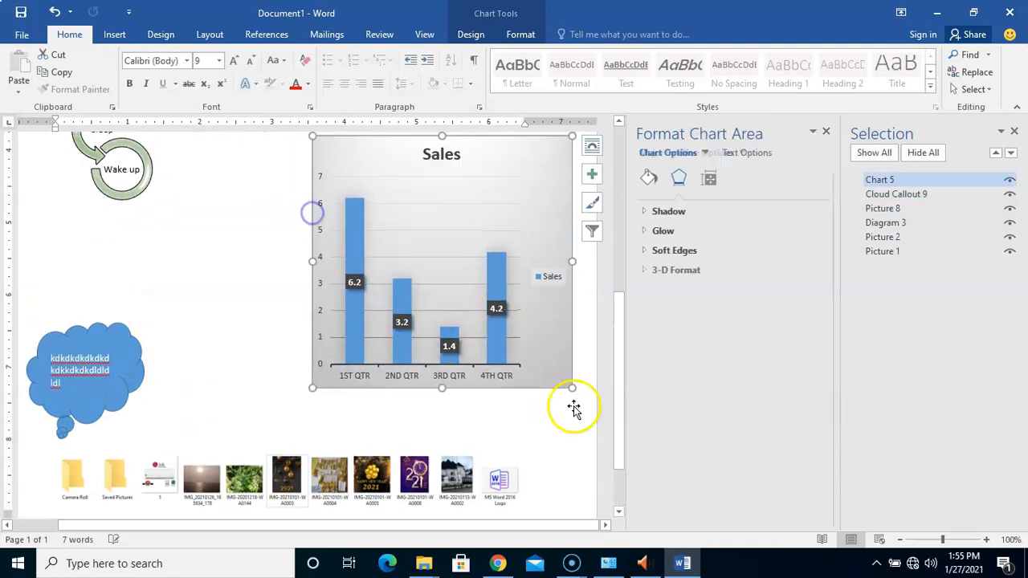
- Move the house picture left off the sea picture, and the Sales chart up to just beneath the pictures
{"action": "left_click_drag", "start_coordinate": [615, 374], "coordinate": [622, 291]}
{"action": "left_click_drag", "start_coordinate": [347, 196], "coordinate": [252, 183]}
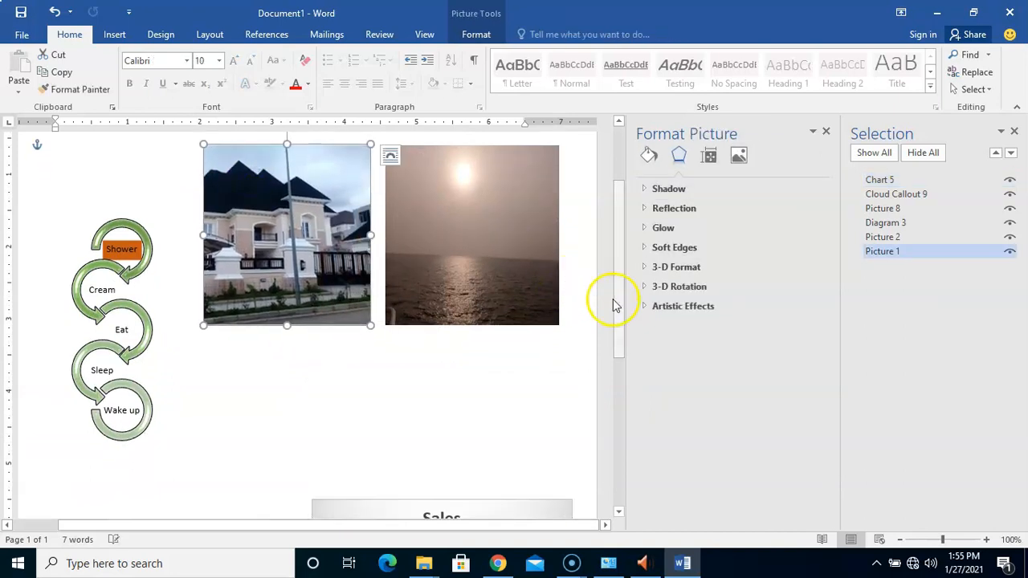
{"action": "left_click_drag", "start_coordinate": [615, 305], "coordinate": [611, 466]}
{"action": "left_click_drag", "start_coordinate": [605, 530], "coordinate": [603, 351]}
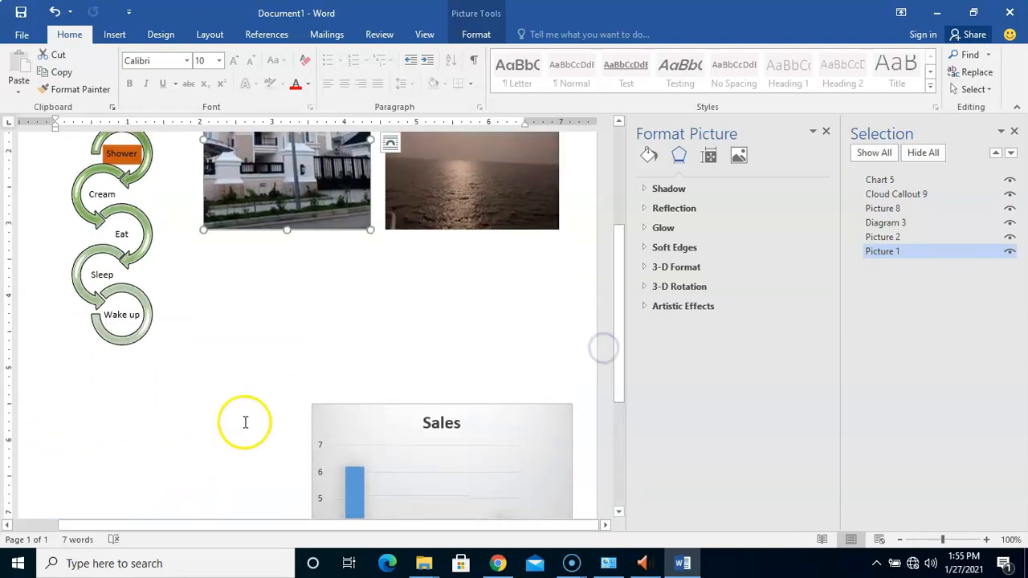
{"action": "left_click_drag", "start_coordinate": [535, 441], "coordinate": [545, 291]}
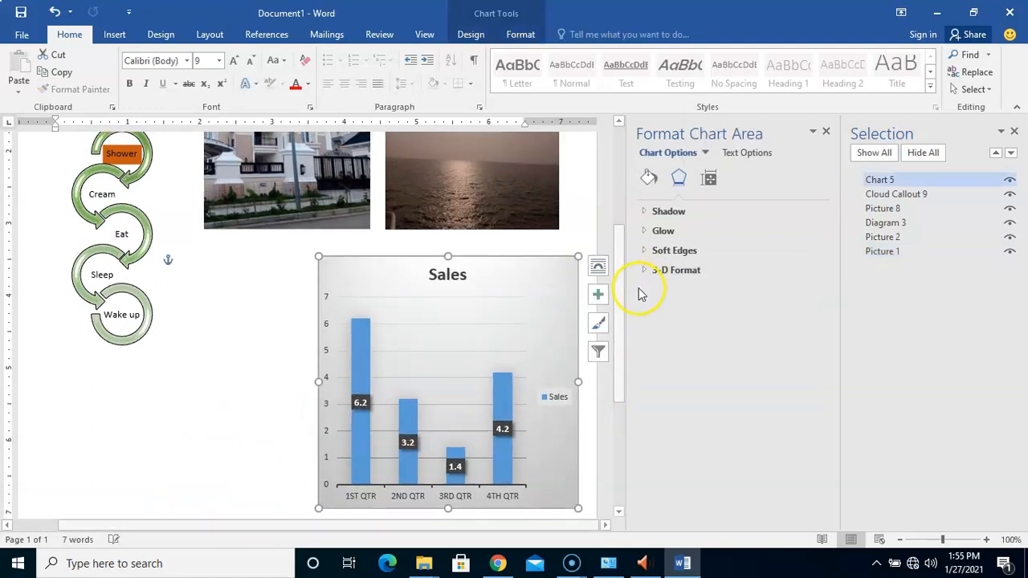
- Choose Square text wrapping for the cloud callout in its layout options
{"action": "left_click_drag", "start_coordinate": [615, 348], "coordinate": [615, 426]}
{"action": "left_click", "coordinate": [119, 323]}
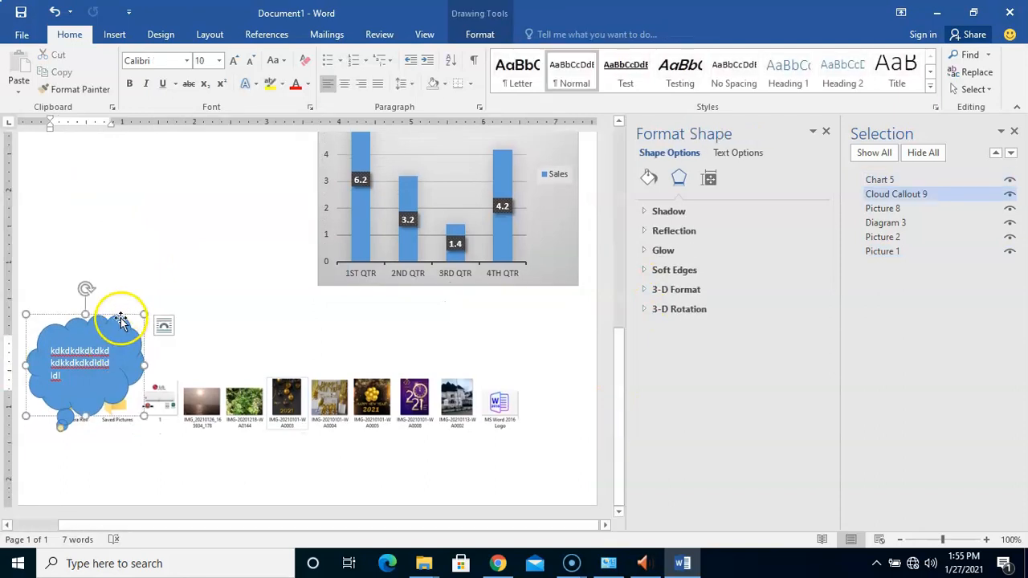
{"action": "left_click", "coordinate": [163, 325]}
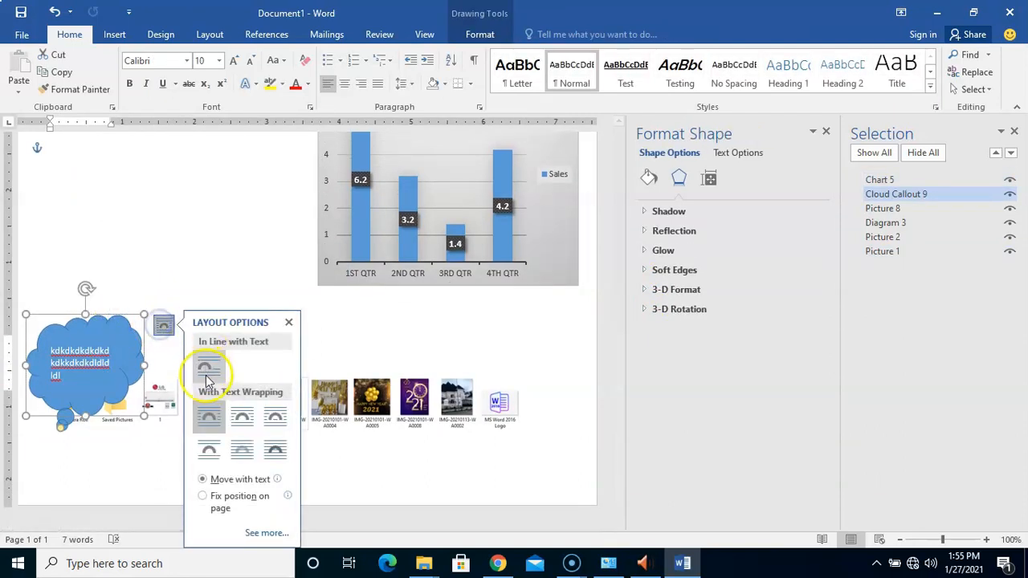
{"action": "left_click", "coordinate": [207, 421]}
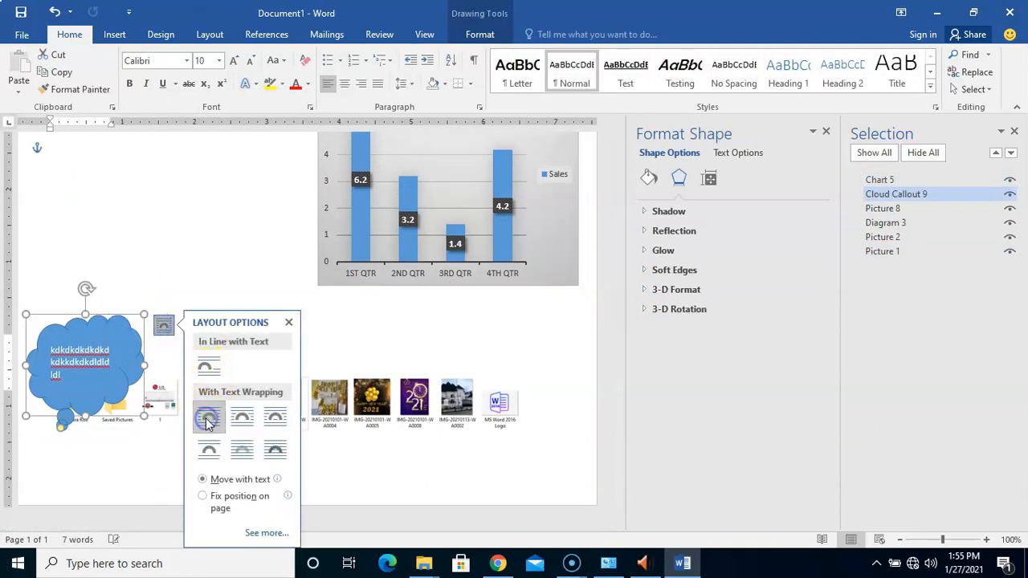
{"action": "left_click", "coordinate": [180, 213]}
- Move the cloud callout up to just beneath the diagram's Wake up circle and deselect it
{"action": "triple_click", "coordinate": [104, 347]}
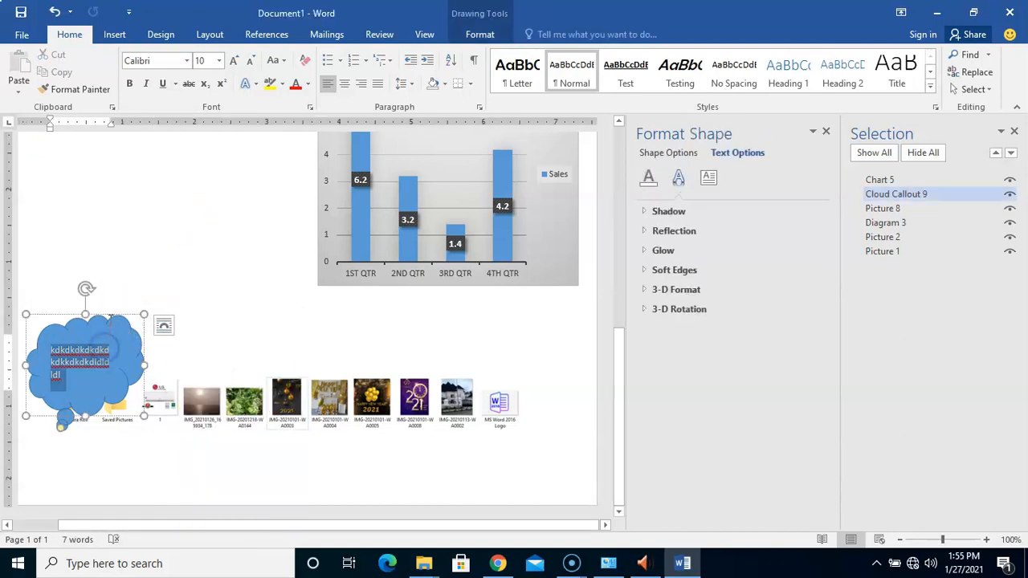
{"action": "left_click", "coordinate": [106, 315]}
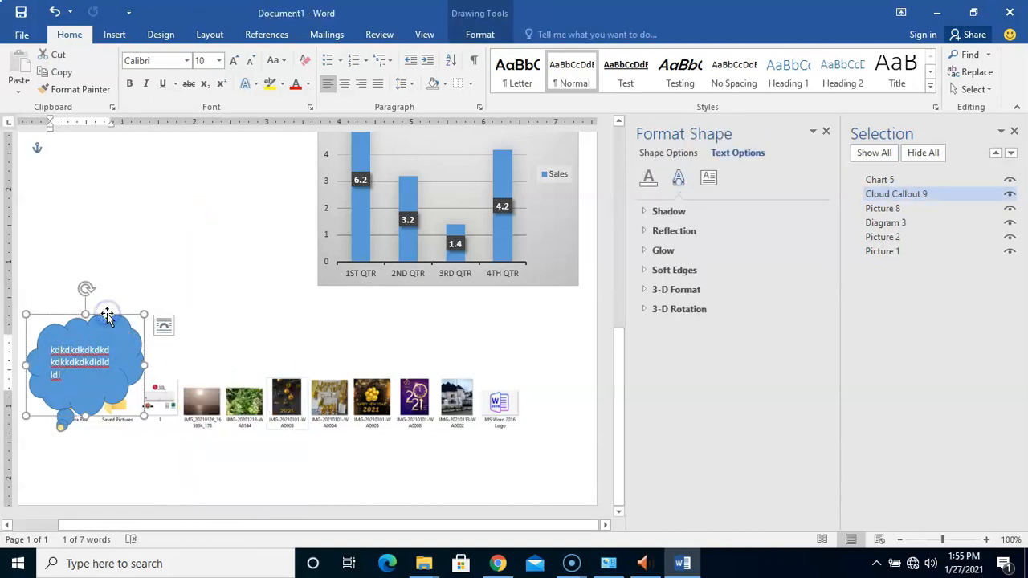
{"action": "left_click_drag", "start_coordinate": [108, 312], "coordinate": [167, 189]}
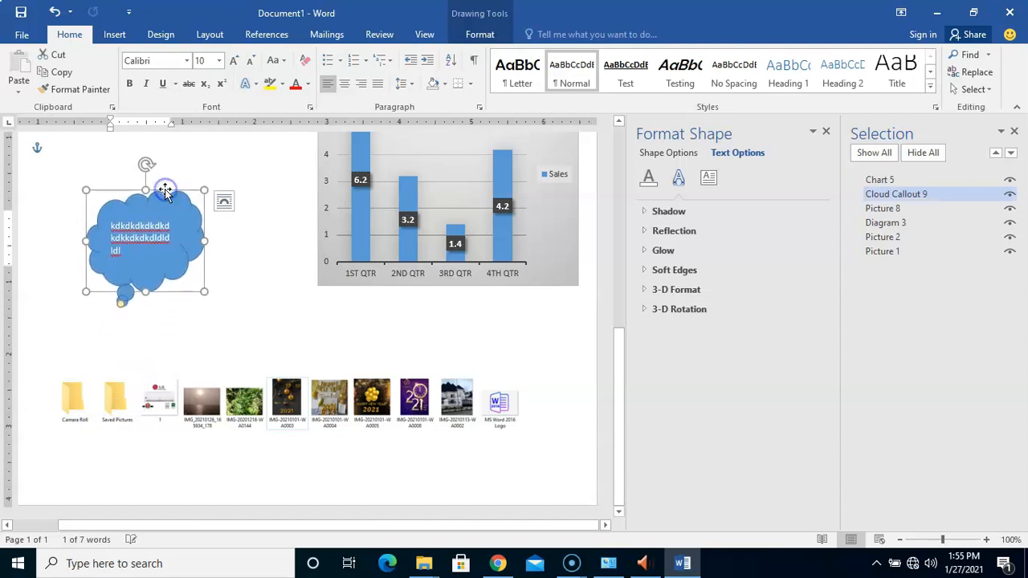
{"action": "left_click_drag", "start_coordinate": [615, 355], "coordinate": [617, 310]}
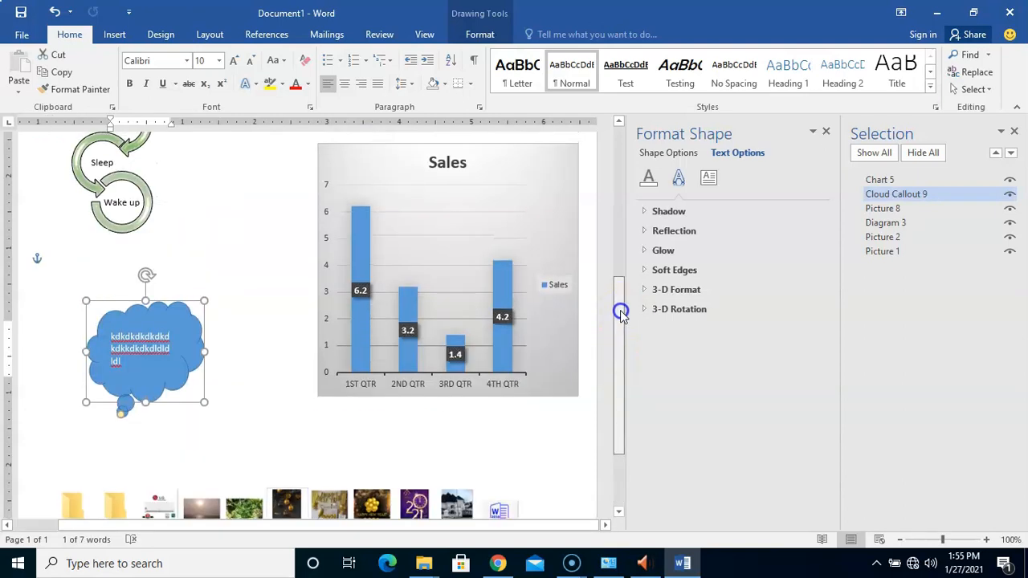
{"action": "left_click_drag", "start_coordinate": [138, 291], "coordinate": [109, 258]}
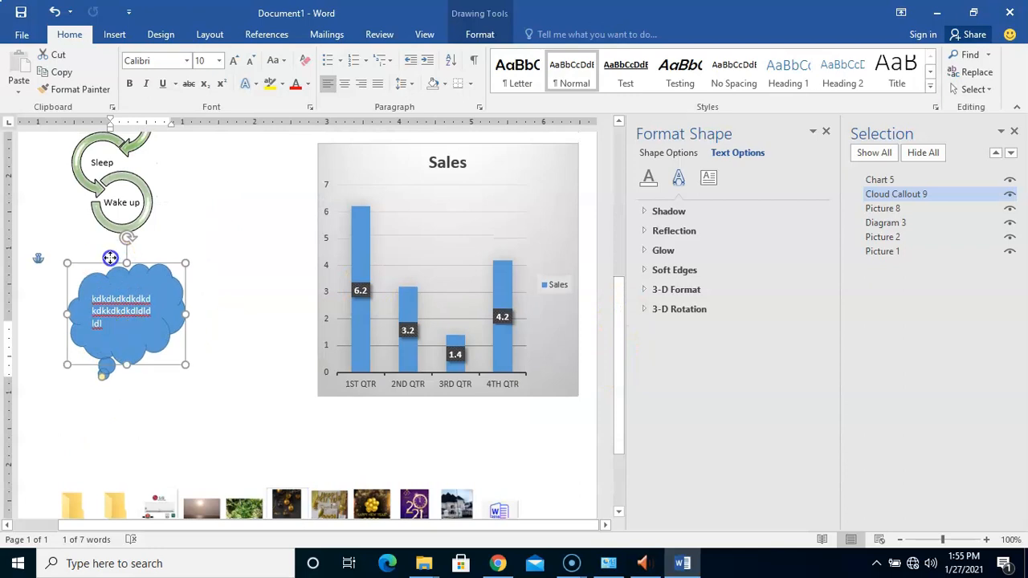
{"action": "left_click", "coordinate": [269, 260]}
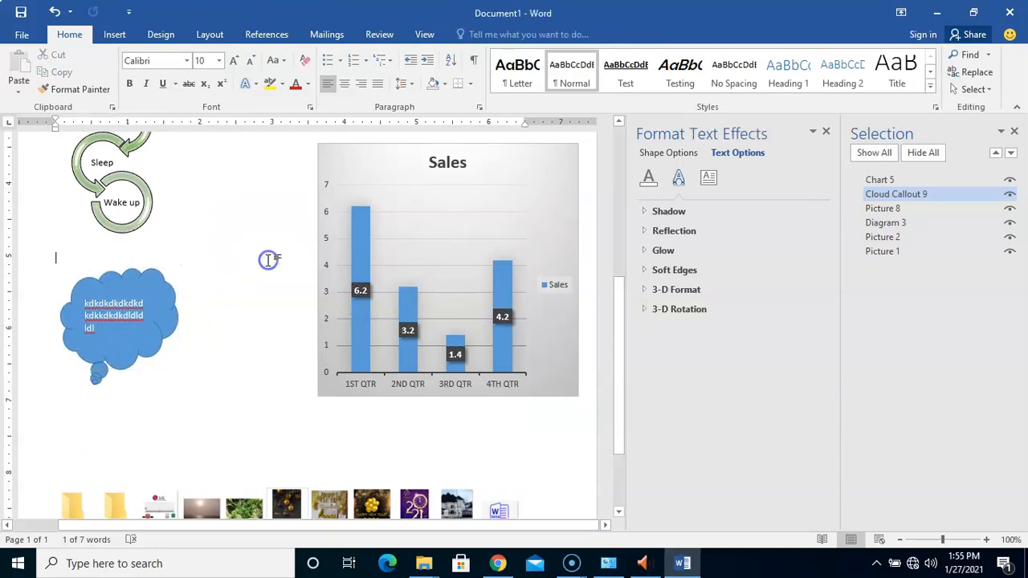
- Try to draw a text box in the empty space between the Wake up circle and the Sales chart
{"action": "left_click", "coordinate": [119, 35]}
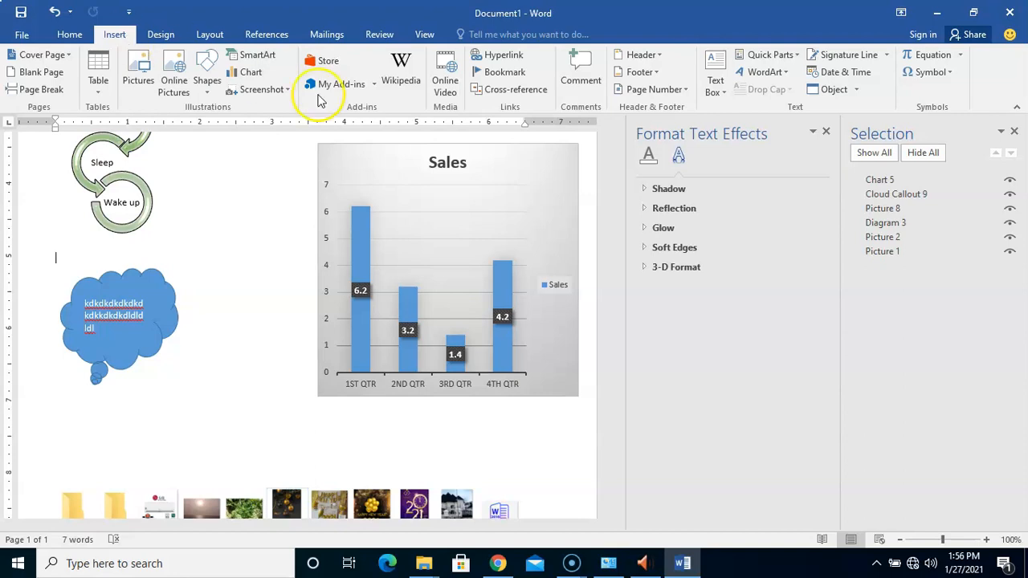
{"action": "mouse_move", "coordinate": [619, 305]}
{"action": "left_mouse_down"}
{"action": "mouse_move", "coordinate": [615, 207]}
{"action": "mouse_move", "coordinate": [615, 325]}
{"action": "left_mouse_up"}
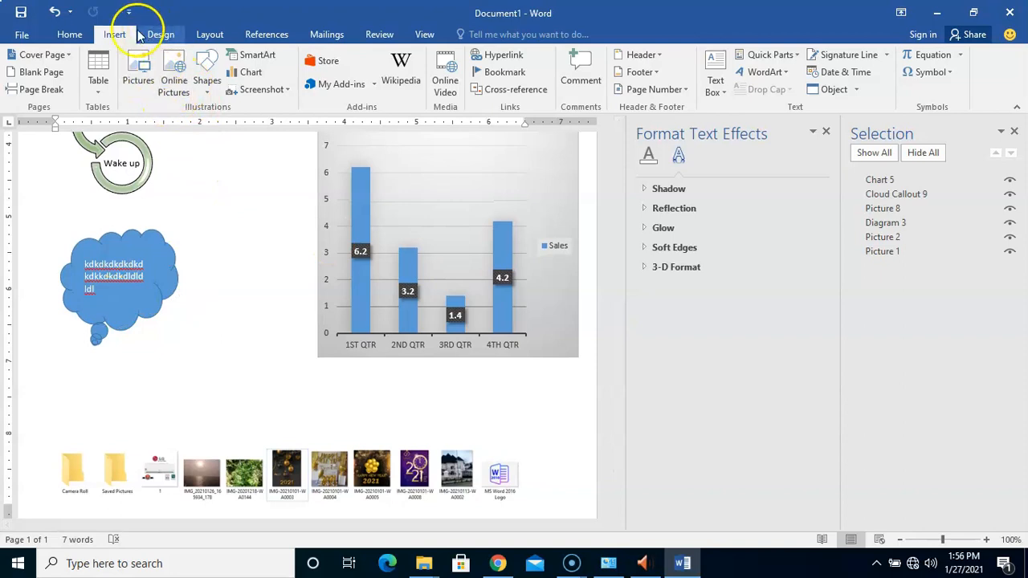
{"action": "left_click", "coordinate": [207, 95]}
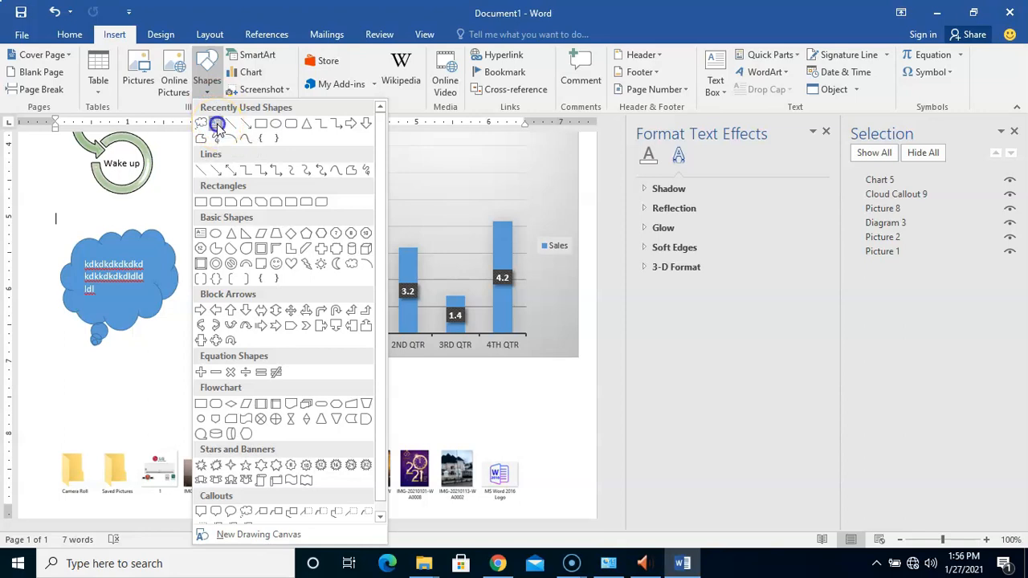
{"action": "left_click", "coordinate": [217, 125]}
{"action": "mouse_move", "coordinate": [191, 180]}
{"action": "left_mouse_down"}
{"action": "mouse_move", "coordinate": [270, 211]}
{"action": "mouse_move", "coordinate": [289, 273]}
{"action": "left_mouse_up"}
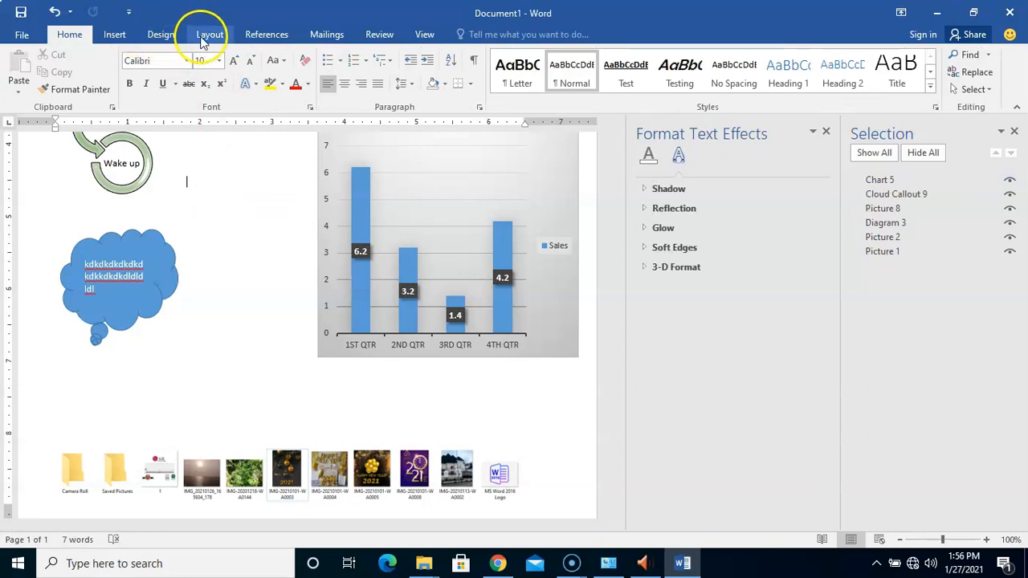
- Draw a rectangular text box in the gap between the Wake up circle, the cloud callout and the Sales chart
{"action": "left_click", "coordinate": [120, 36]}
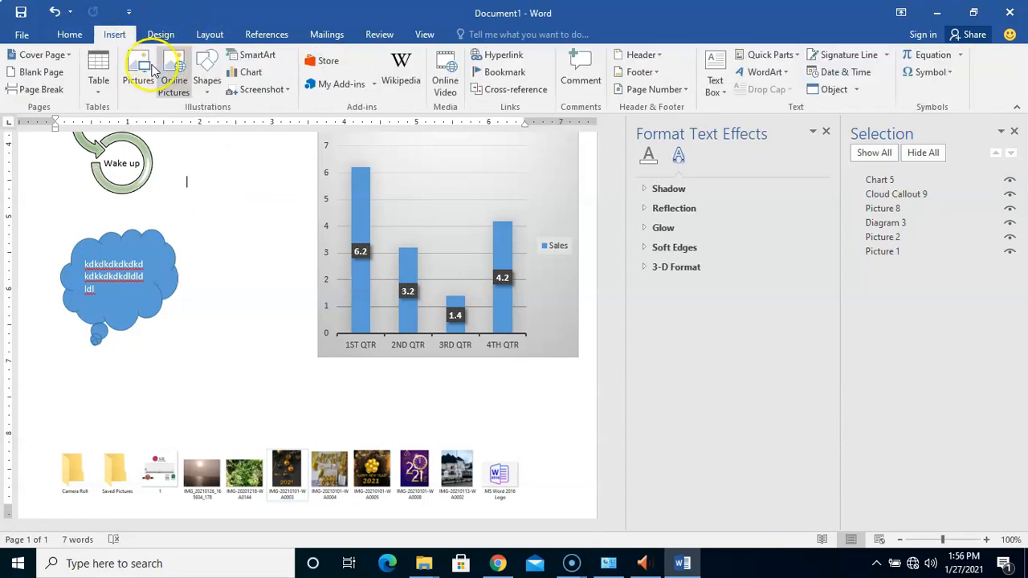
{"action": "left_click", "coordinate": [211, 93]}
{"action": "left_click", "coordinate": [219, 131]}
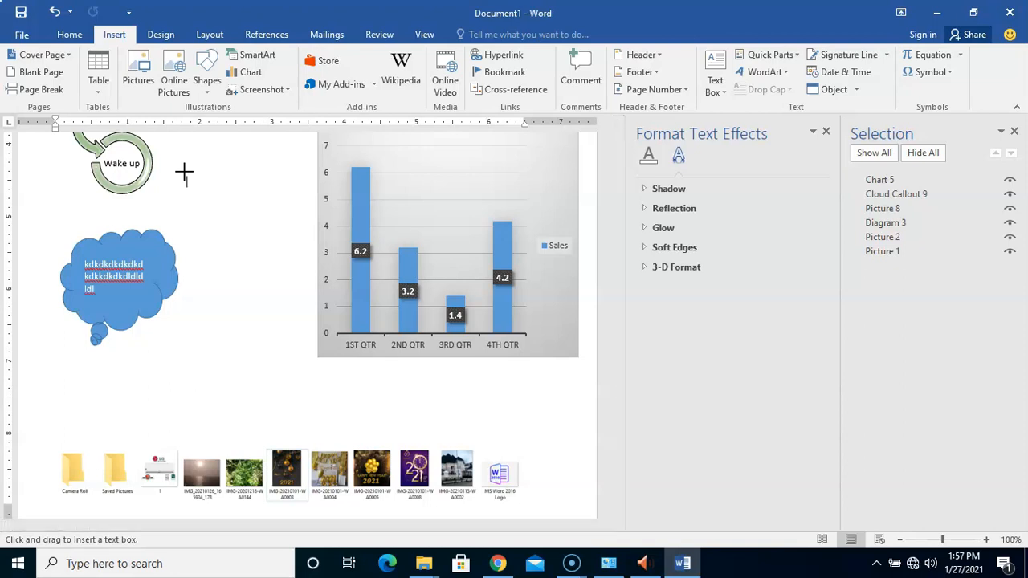
{"action": "mouse_move", "coordinate": [196, 178]}
{"action": "left_mouse_down"}
{"action": "mouse_move", "coordinate": [303, 283]}
{"action": "mouse_move", "coordinate": [248, 217]}
{"action": "mouse_move", "coordinate": [289, 262]}
{"action": "left_mouse_up"}
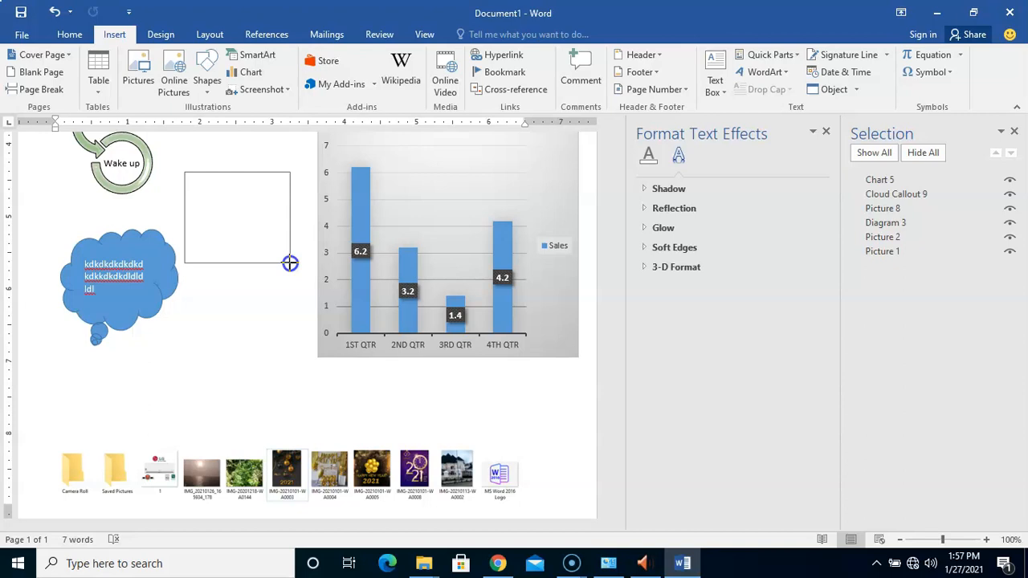
- Finish drawing the text box at about 0.93" high by 1.17" wide and fill it with several lines of placeholder letters
{"action": "mouse_move", "coordinate": [290, 262]}
{"action": "left_mouse_down"}
{"action": "mouse_move", "coordinate": [280, 230]}
{"action": "mouse_move", "coordinate": [269, 239]}
{"action": "left_mouse_up"}
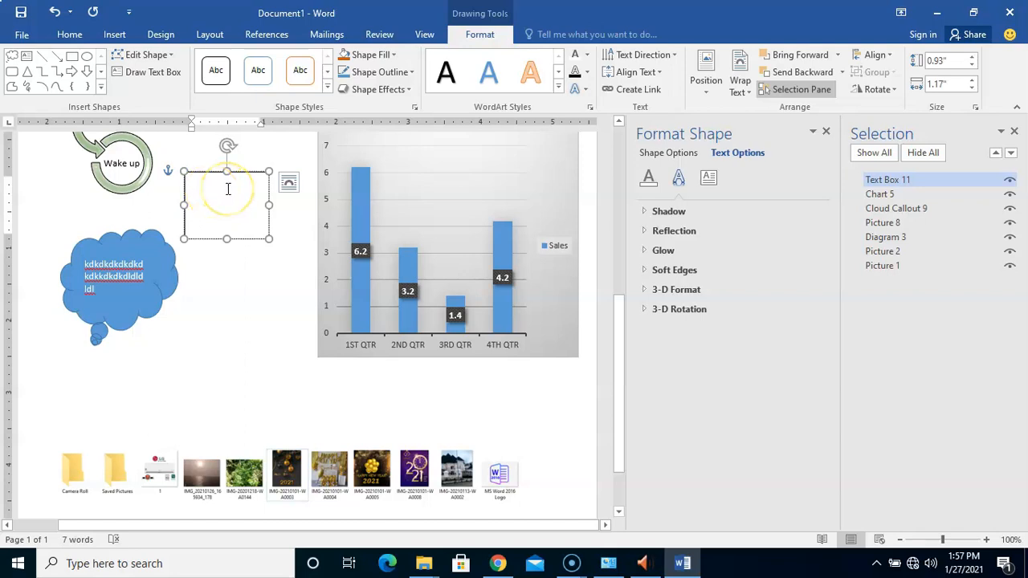
{"action": "type", "text": "jddkdkdkdld; dldldlsdlsdl"}
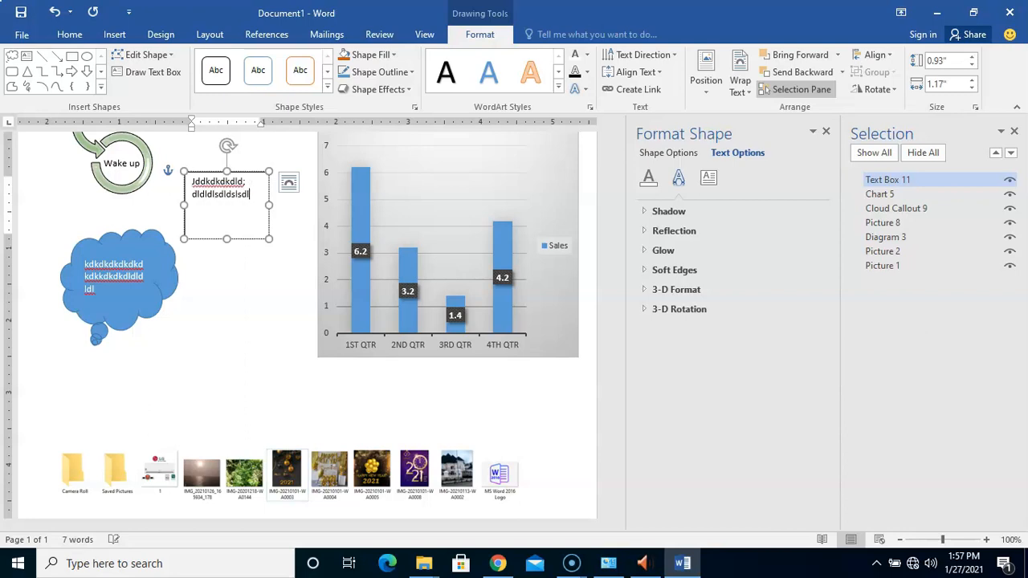
{"action": "type", "text": "msd "}
{"action": "type", "text": "dldsldsldsldsl"}
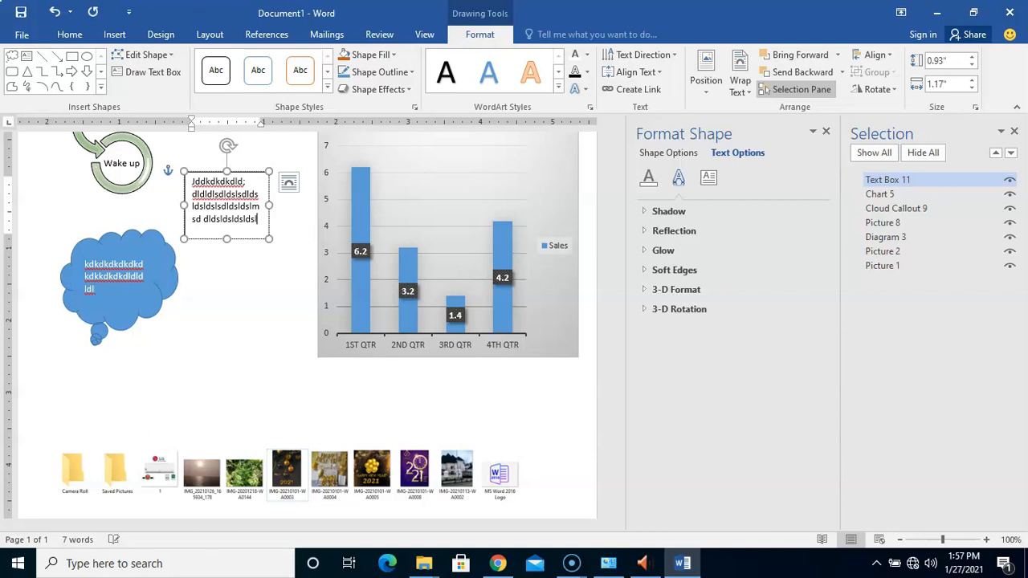
{"action": "type", "text": "dlsdldsl"}
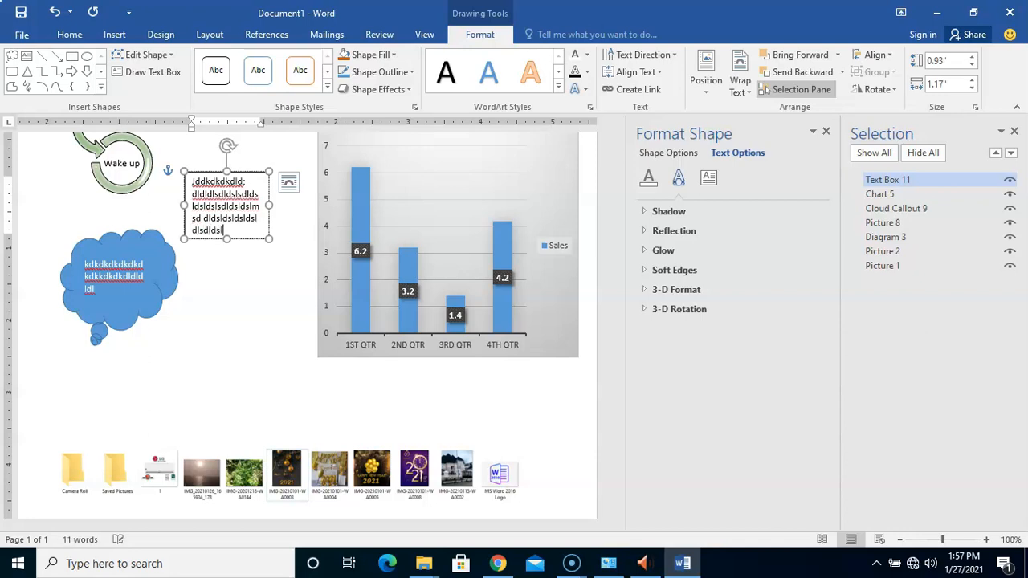
{"action": "left_click", "coordinate": [232, 273]}
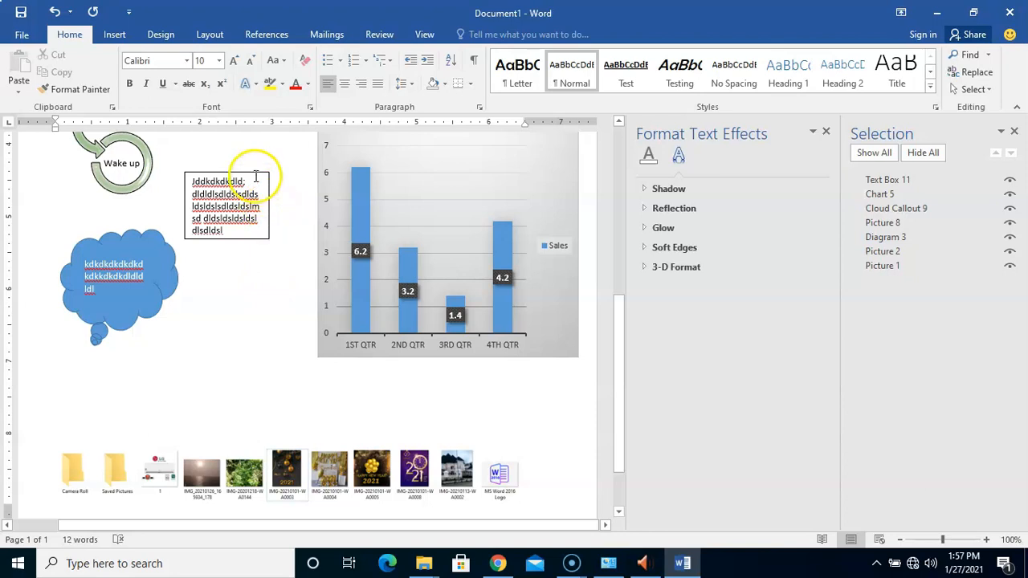
- Apply the solid orange theme style from the third row of shape styles to the text box and deselect it
{"action": "left_click", "coordinate": [258, 174]}
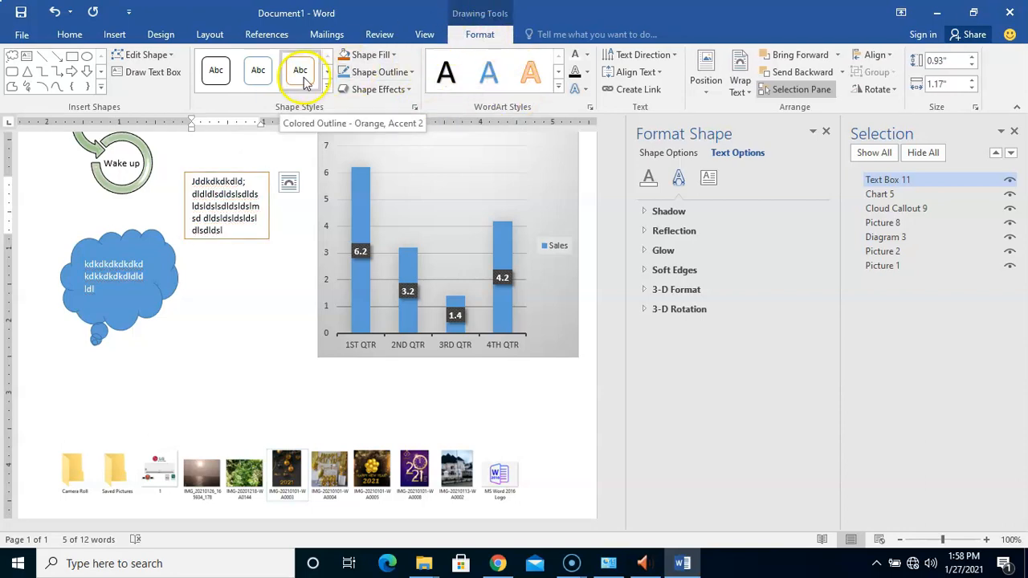
{"action": "left_click", "coordinate": [328, 85]}
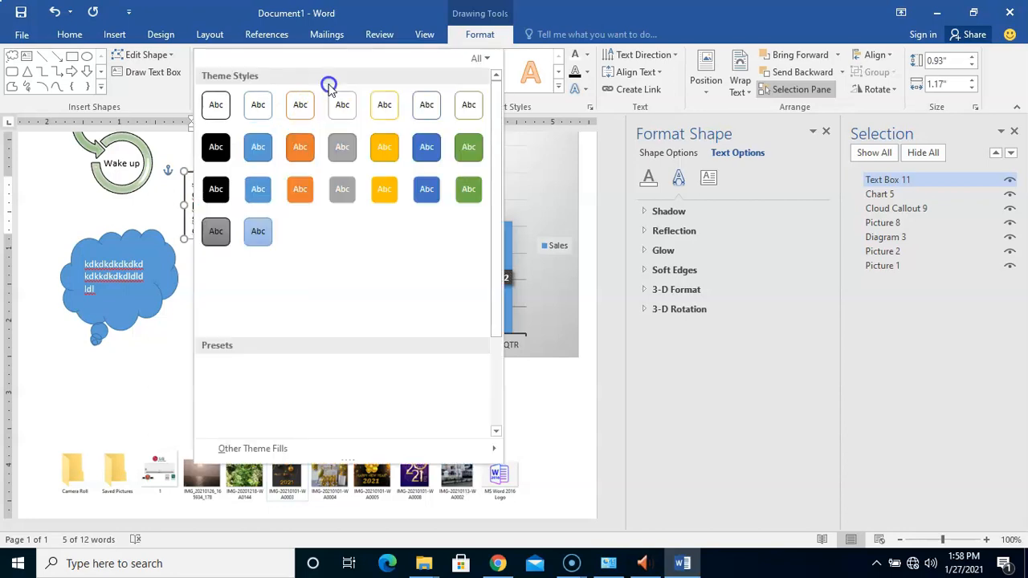
{"action": "left_click", "coordinate": [298, 191]}
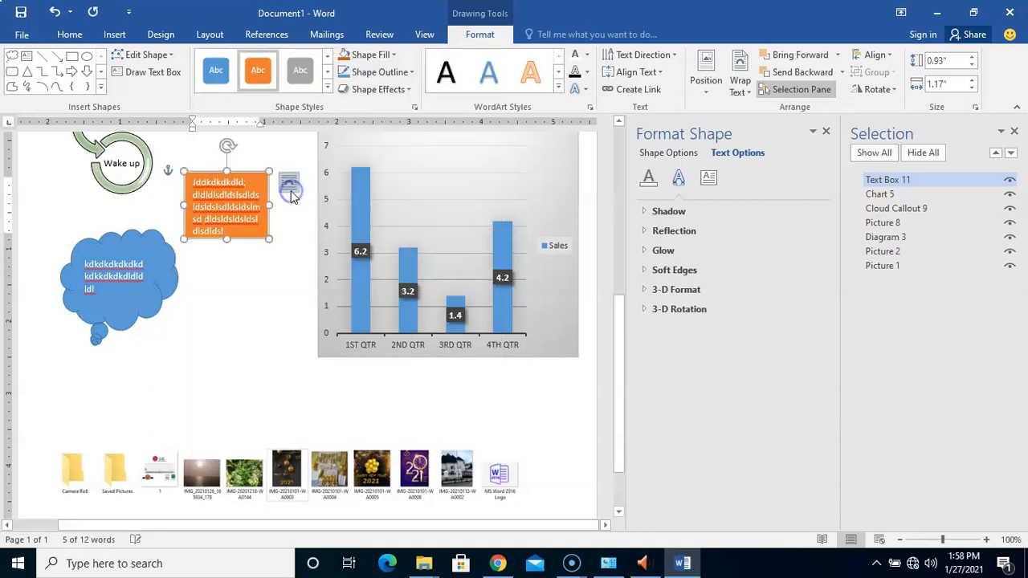
{"action": "left_click", "coordinate": [261, 255]}
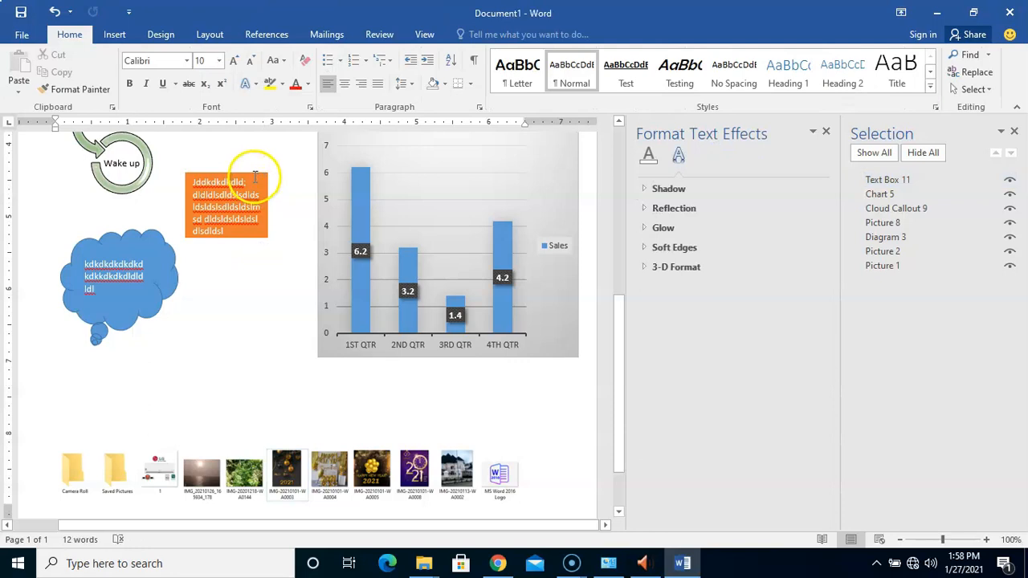
- Apply the first Inner shadow effect to the orange text box
{"action": "left_click", "coordinate": [254, 173]}
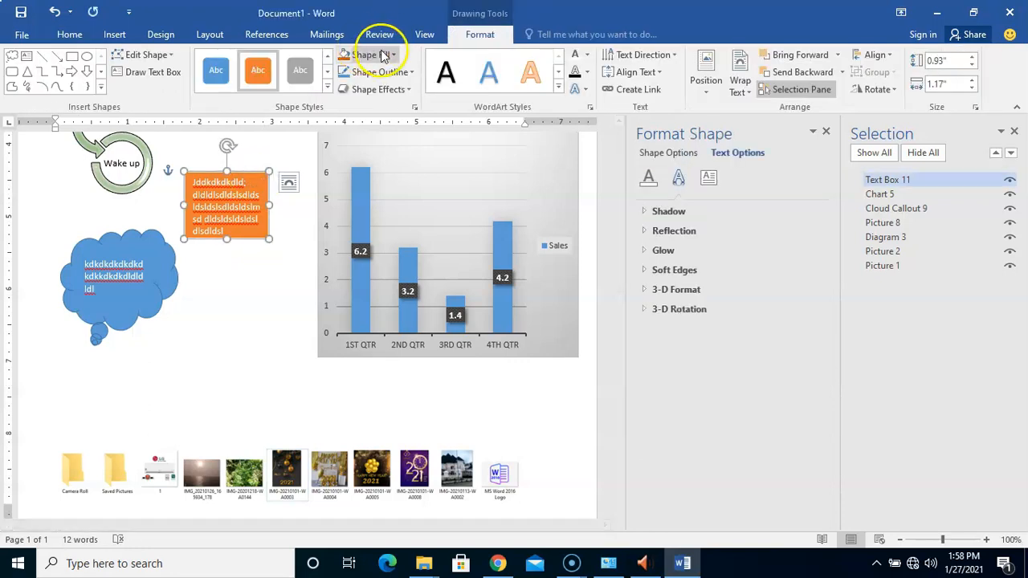
{"action": "left_click", "coordinate": [395, 88]}
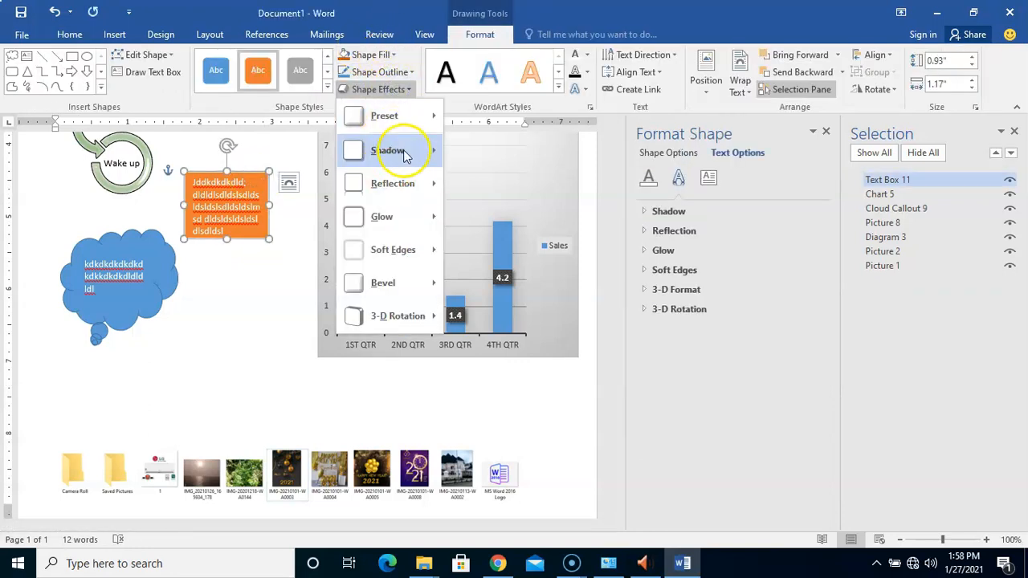
{"action": "mouse_move", "coordinate": [404, 155]}
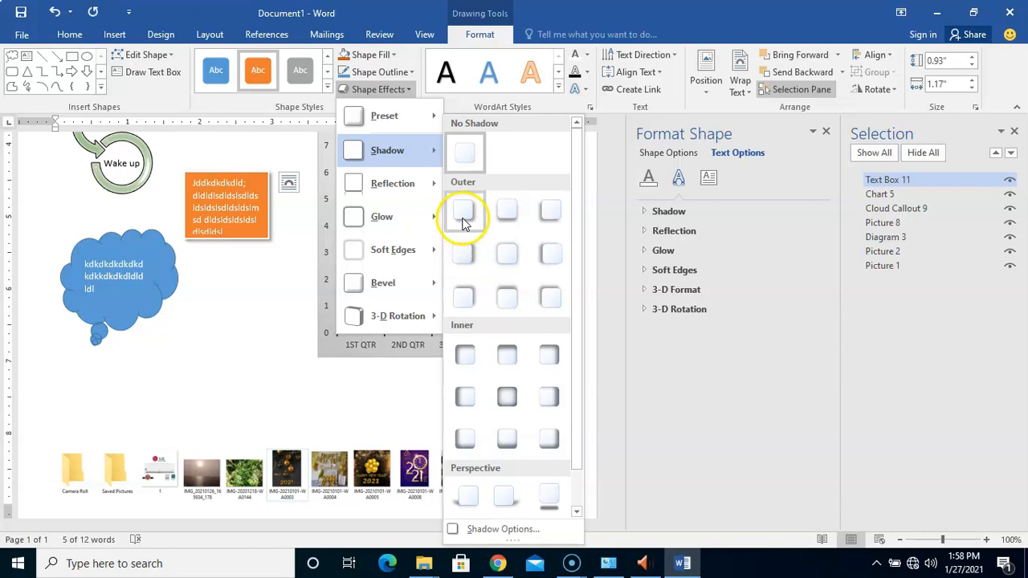
{"action": "left_click", "coordinate": [467, 356]}
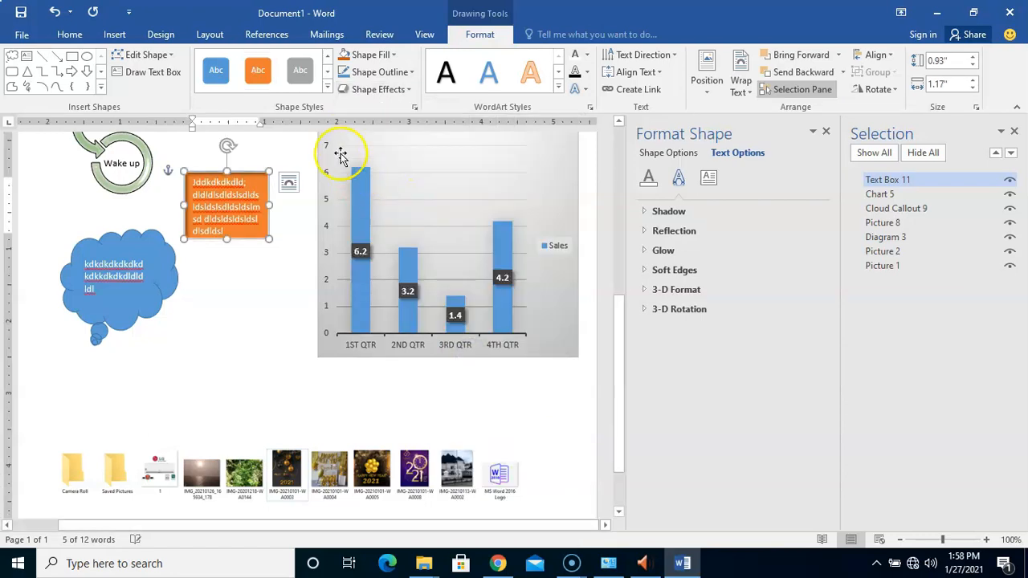
- Apply the first preset shape effect in the second row of presets to the orange text box
{"action": "left_click", "coordinate": [410, 89]}
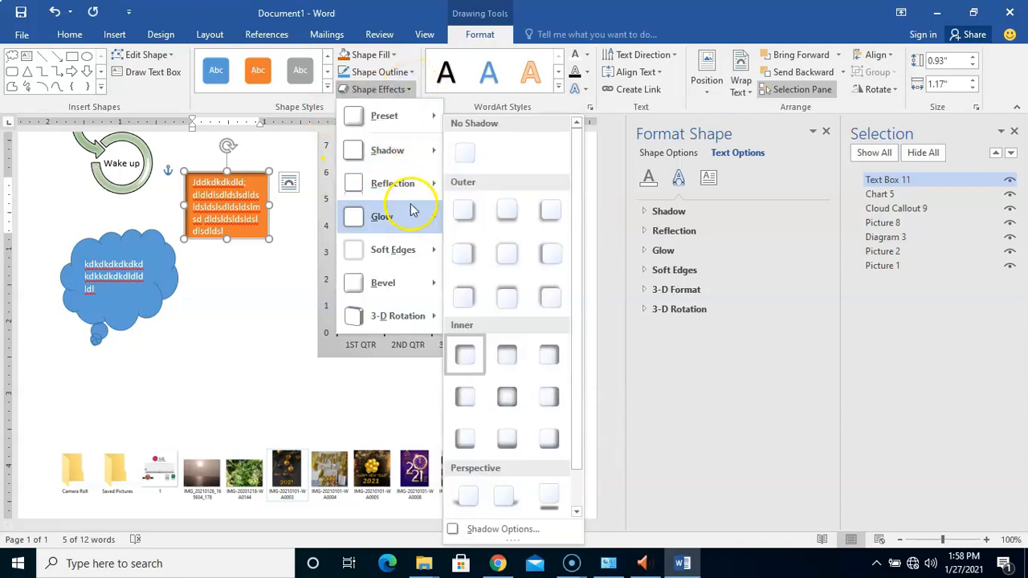
{"action": "mouse_move", "coordinate": [423, 116]}
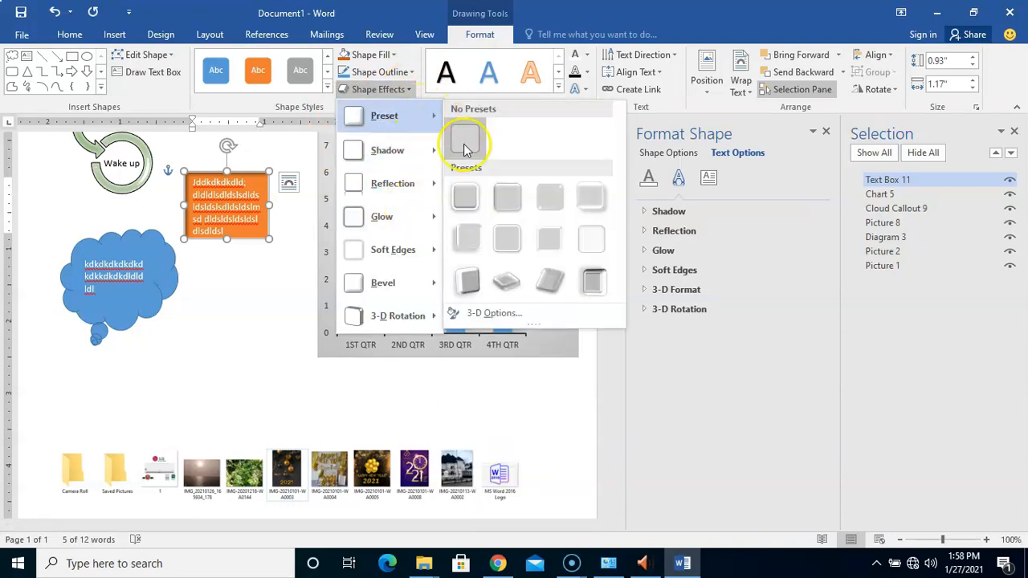
{"action": "left_click", "coordinate": [479, 237]}
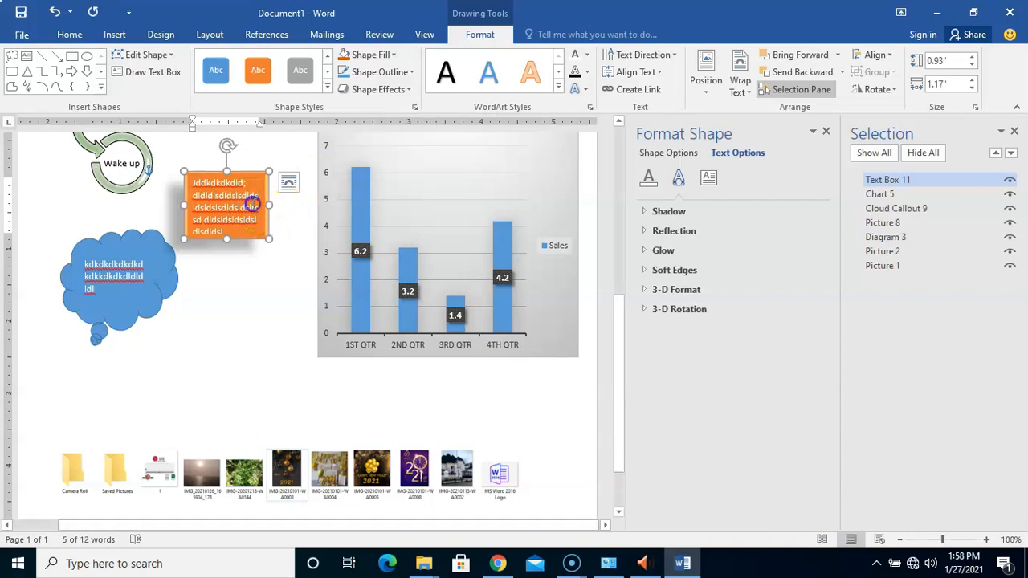
- Replace the placeholder text in the orange text box with "The man is coming for you tomorrow"
{"action": "left_click", "coordinate": [246, 204]}
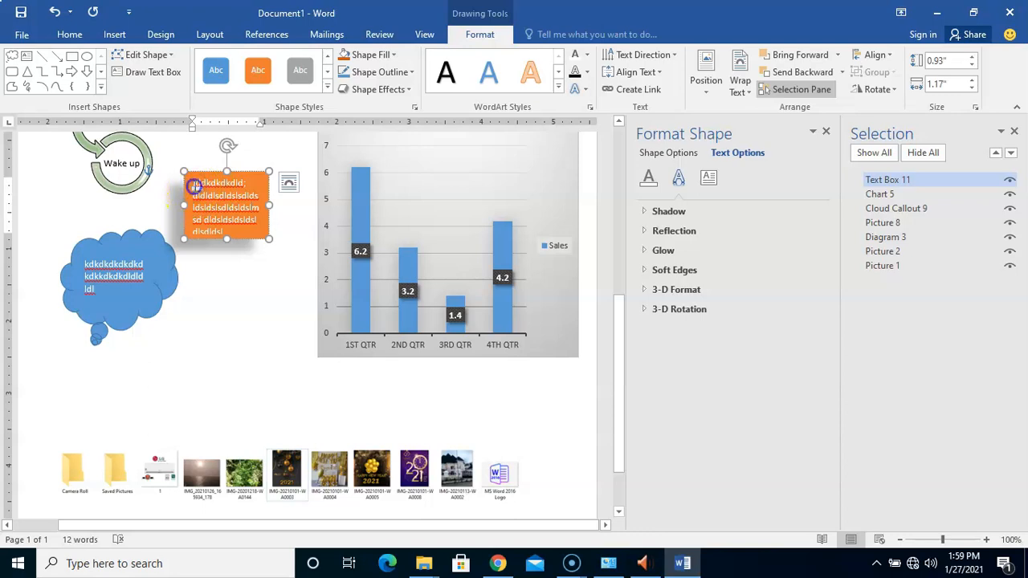
{"action": "left_click_drag", "start_coordinate": [194, 185], "coordinate": [264, 230]}
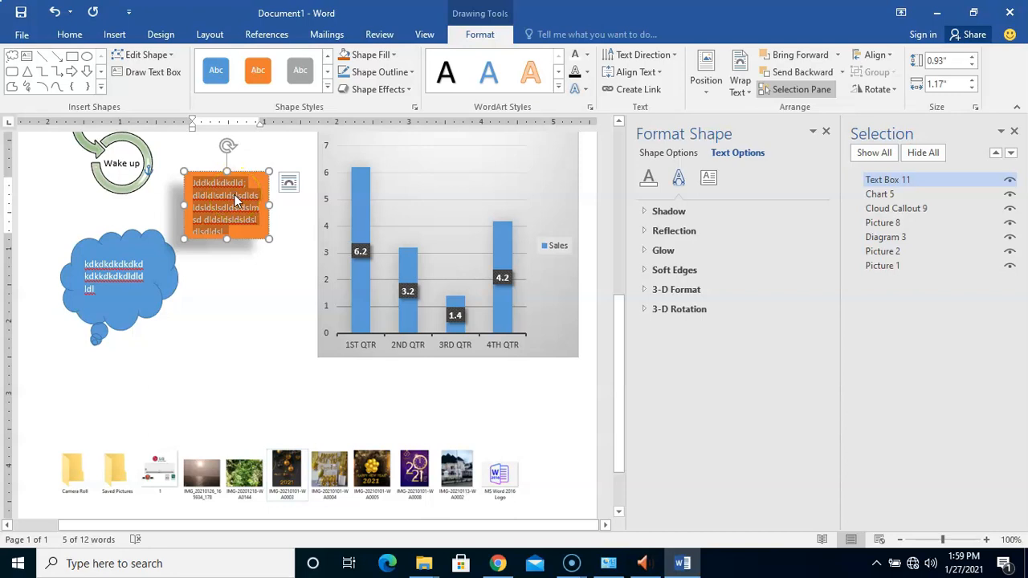
{"action": "type", "text": "Th"}
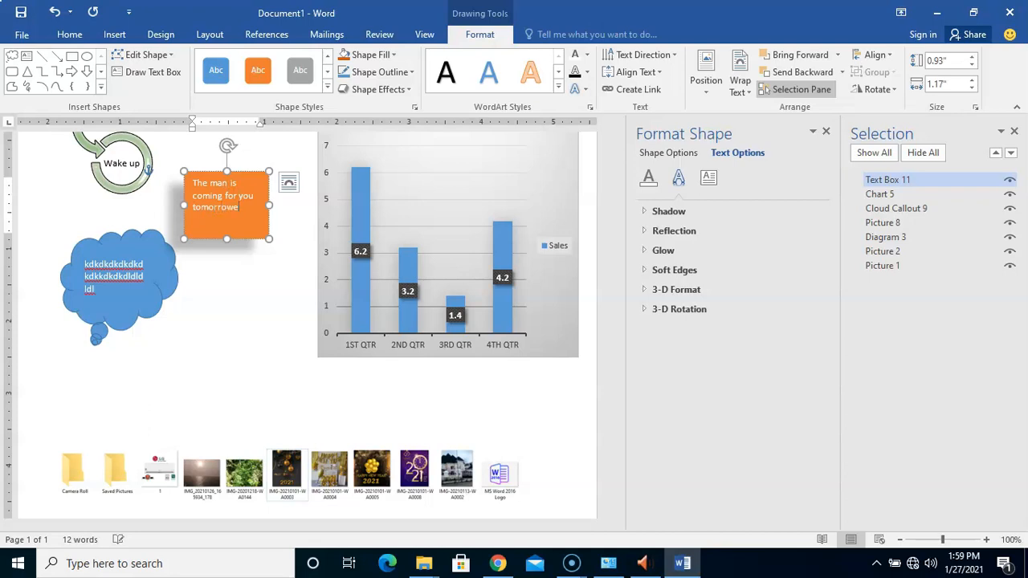
{"action": "key", "text": "BackSpace"}
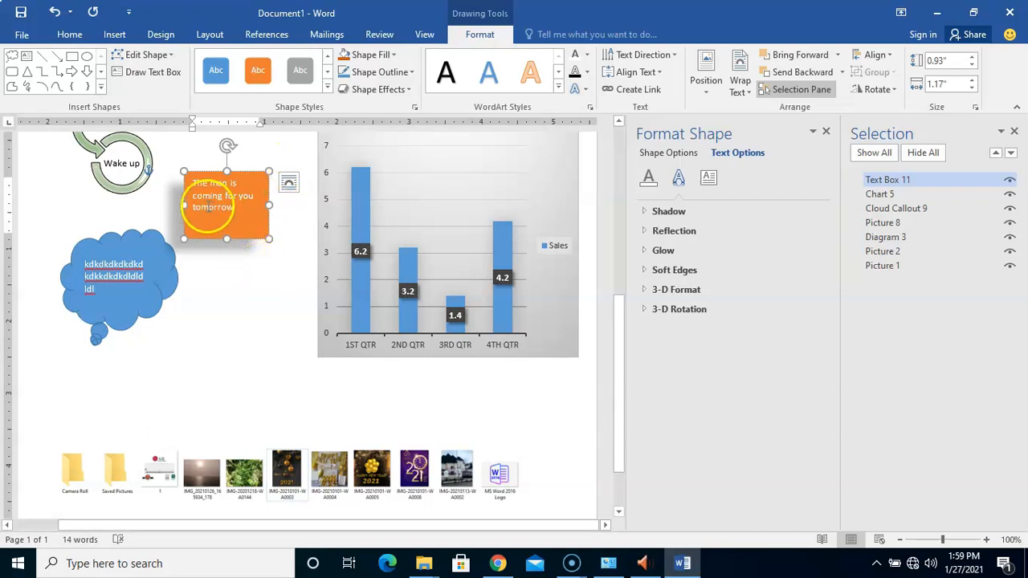
- Select the sentence in the orange text box and rotate all its text by 90°, then by 270°
{"action": "left_click_drag", "start_coordinate": [192, 182], "coordinate": [244, 212]}
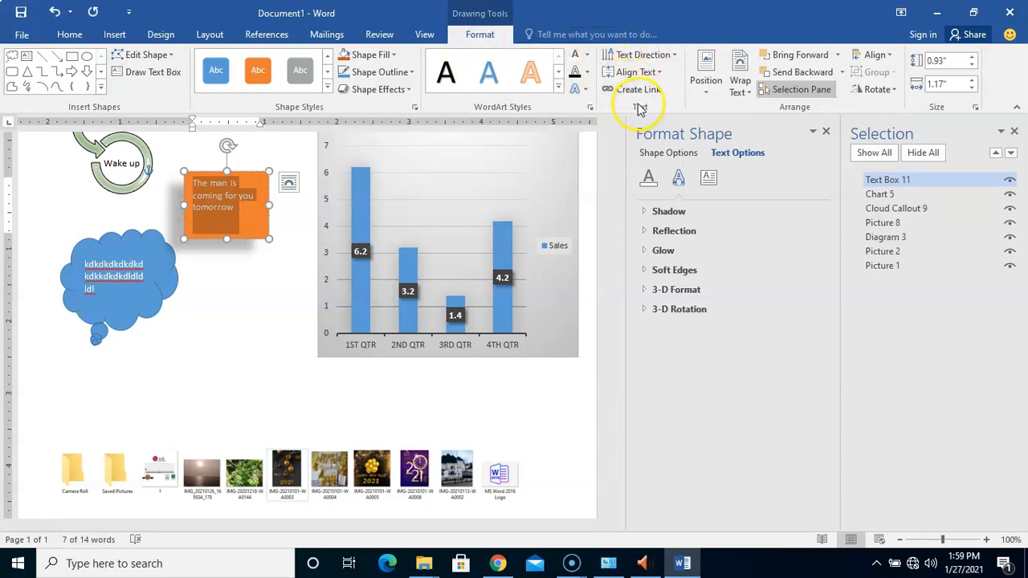
{"action": "left_click", "coordinate": [669, 58]}
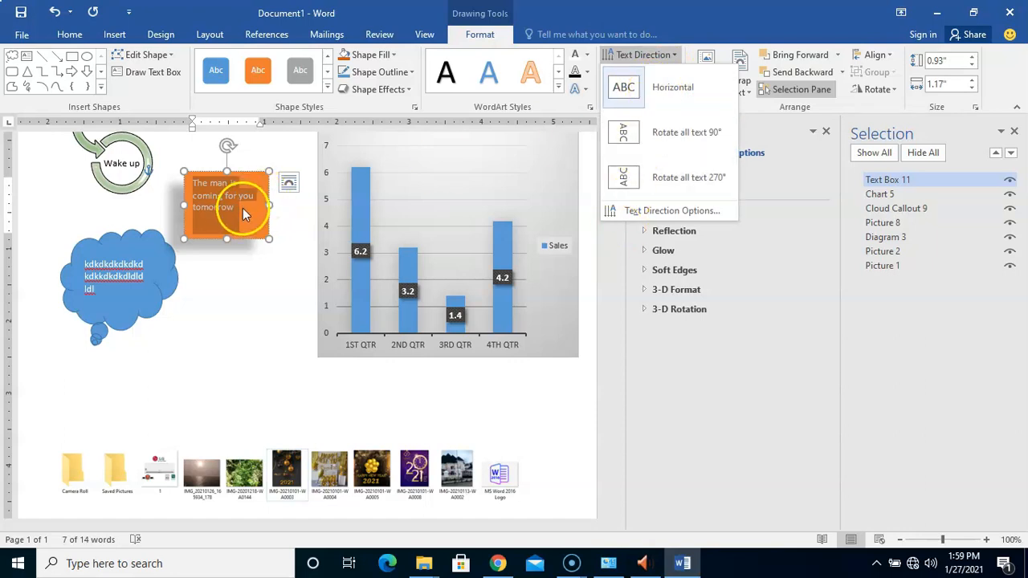
{"action": "left_click", "coordinate": [675, 136]}
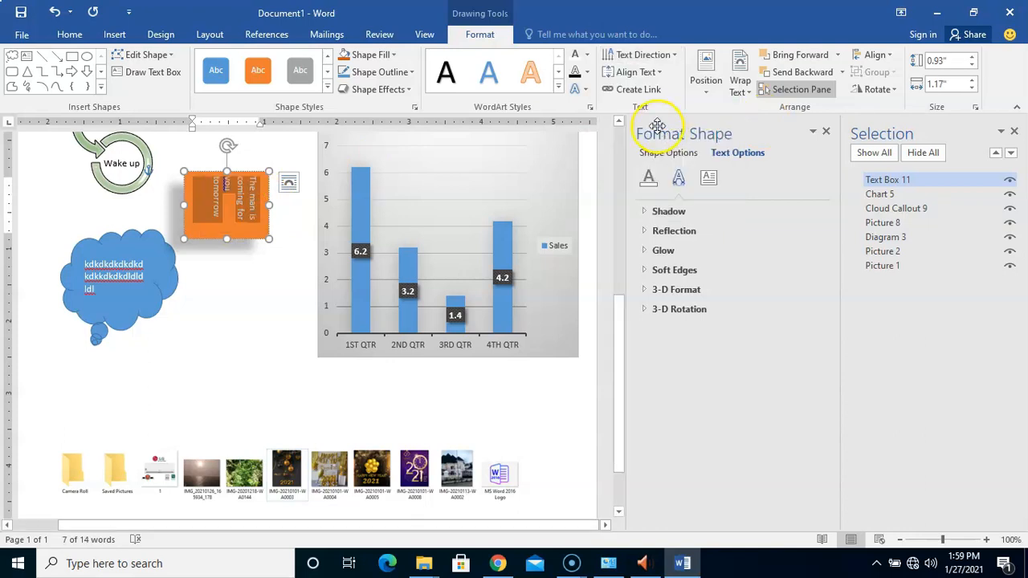
{"action": "left_click", "coordinate": [672, 56]}
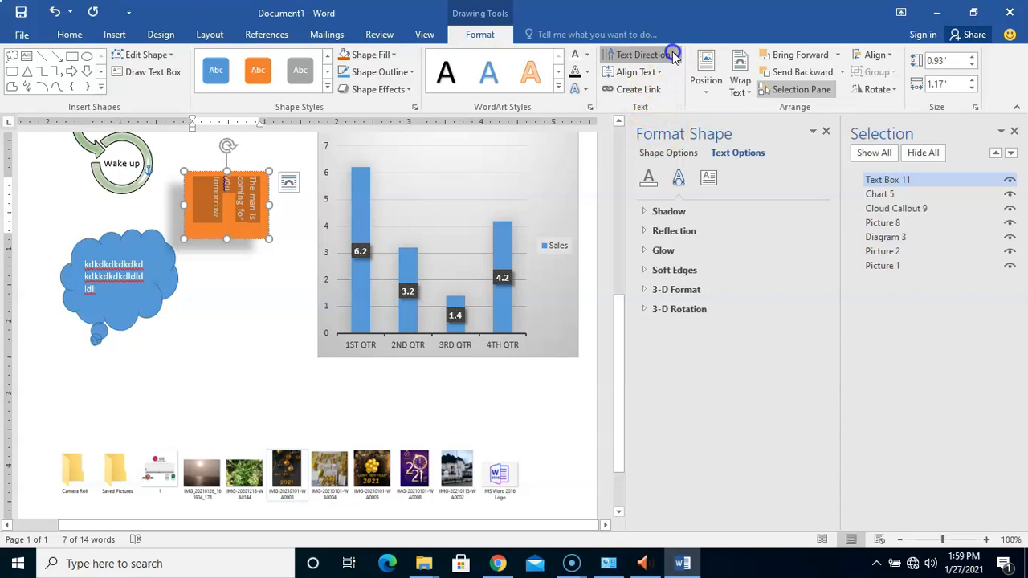
{"action": "left_click", "coordinate": [654, 181]}
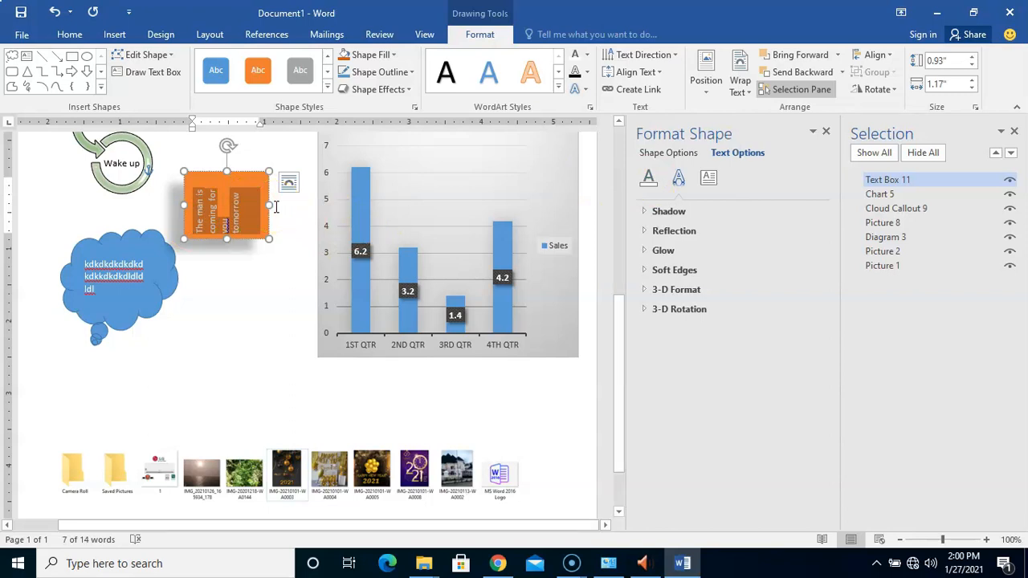
- Return the orange text box's text direction to Horizontal and preview its text alignment options without changing the alignment
{"action": "left_click", "coordinate": [660, 73]}
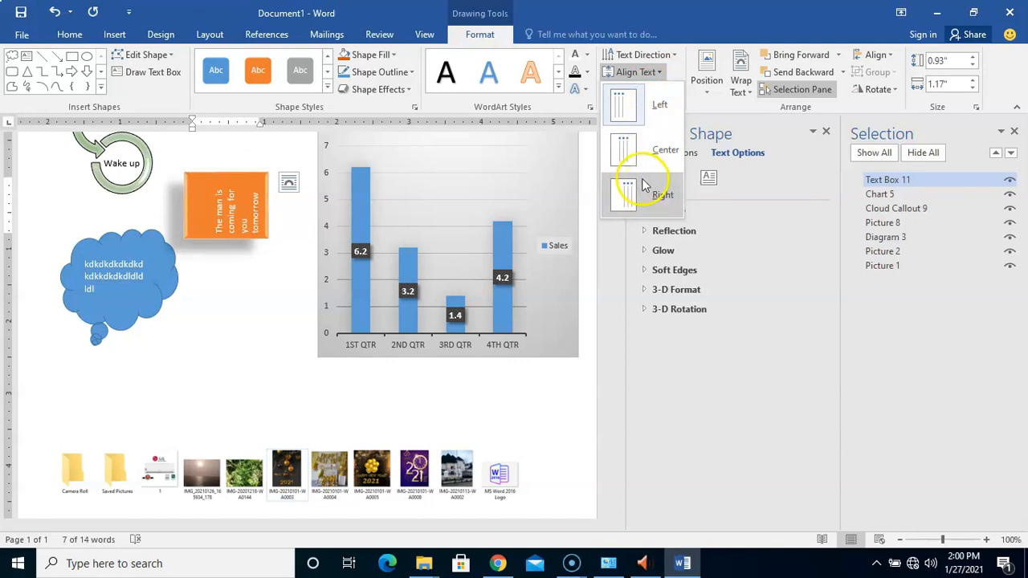
{"action": "left_click", "coordinate": [673, 53]}
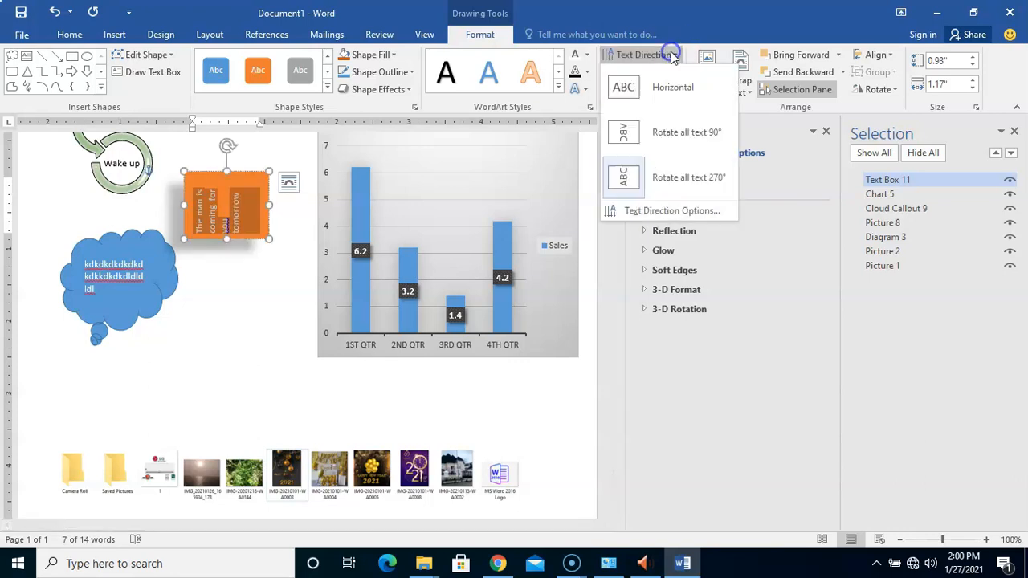
{"action": "left_click", "coordinate": [660, 90]}
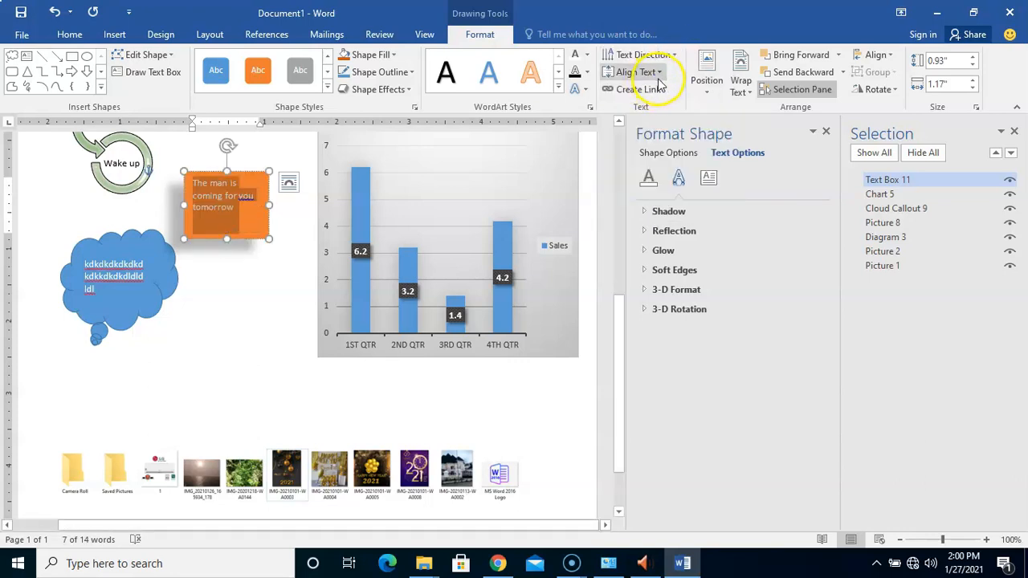
{"action": "left_click", "coordinate": [658, 76]}
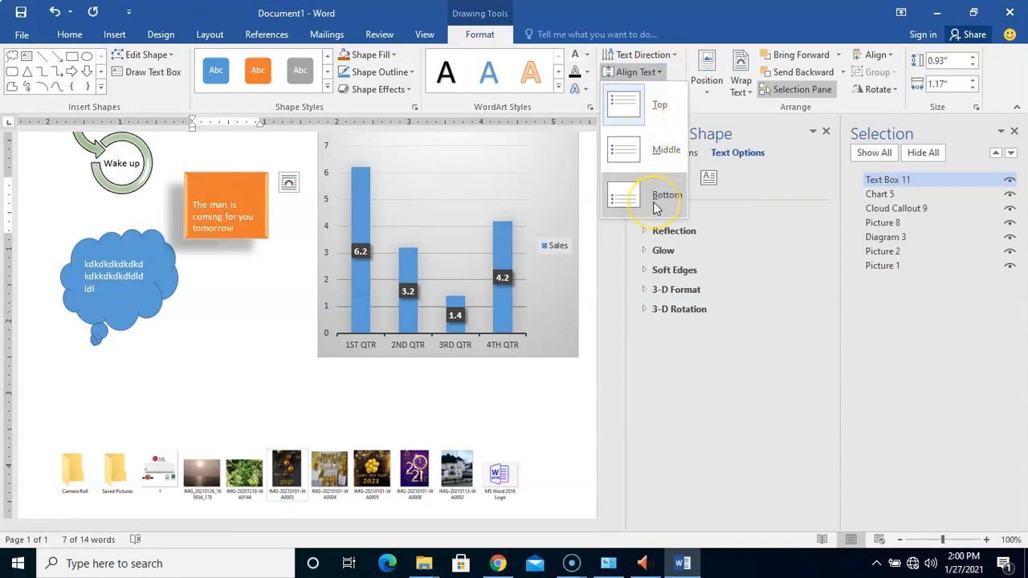
{"action": "left_click", "coordinate": [655, 72]}
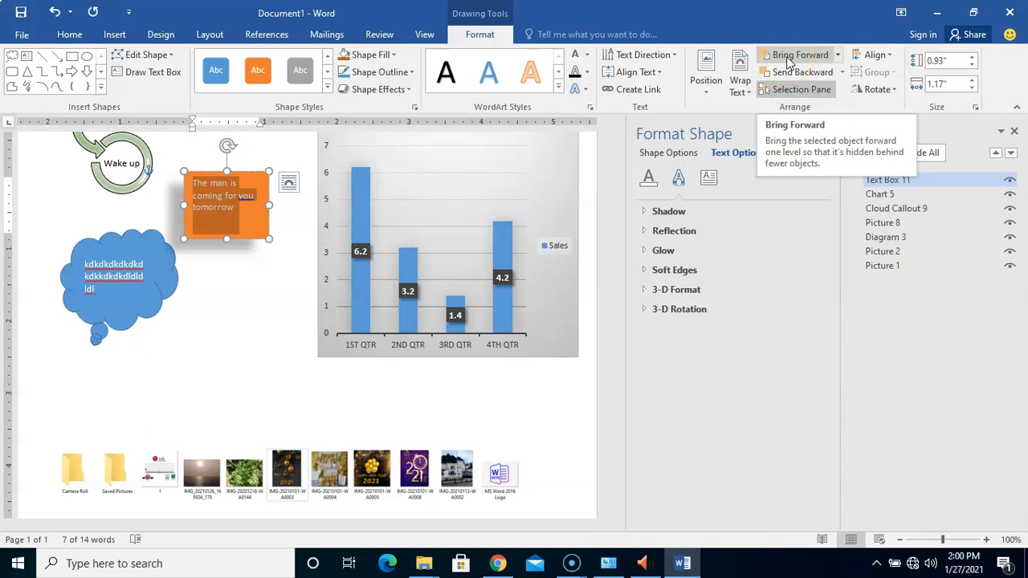
- Delete the sentence "The man is coming for you tomorrow" from the orange text box
{"action": "left_click", "coordinate": [256, 225]}
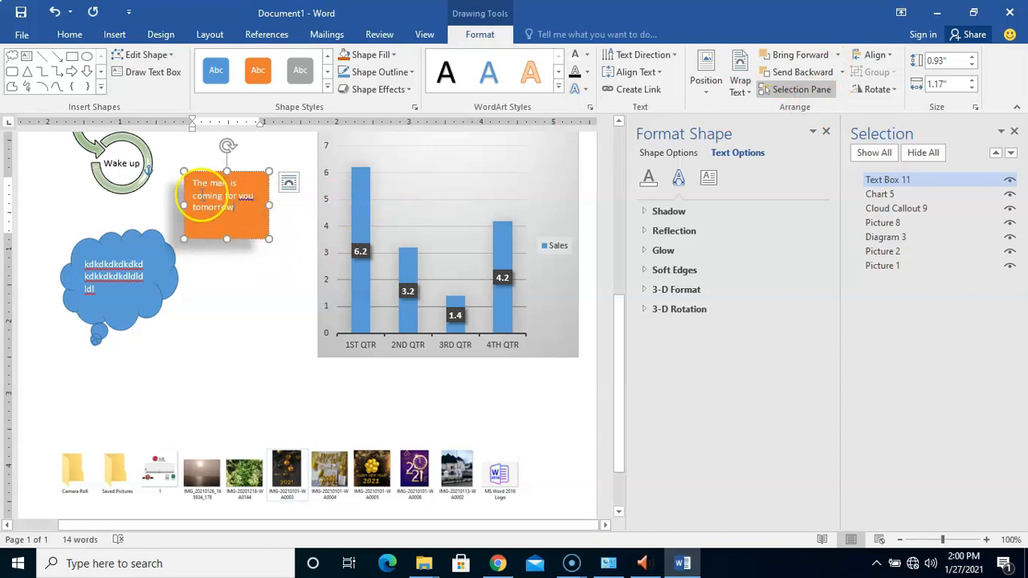
{"action": "left_click", "coordinate": [194, 184]}
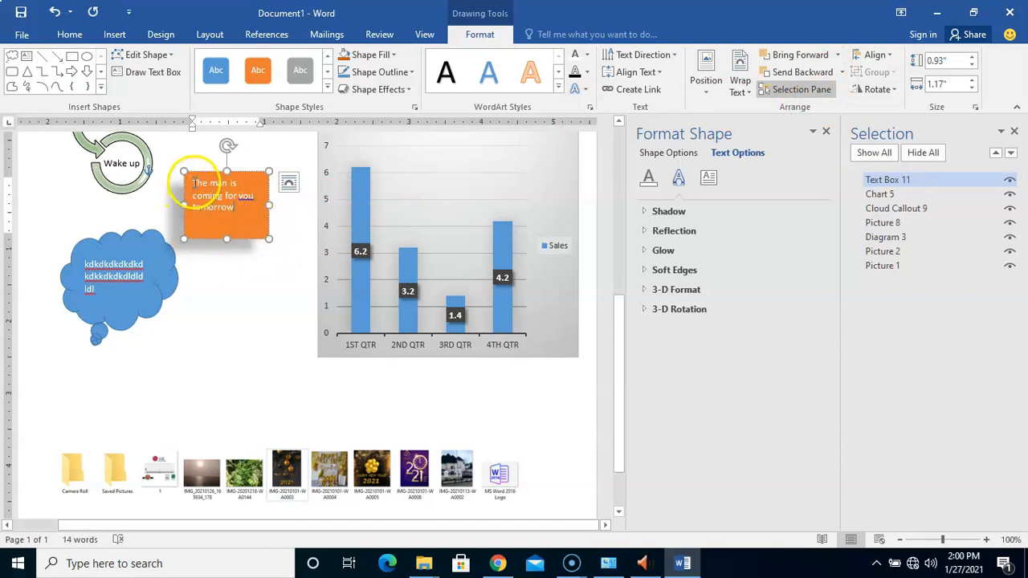
{"action": "left_click_drag", "start_coordinate": [193, 184], "coordinate": [243, 207]}
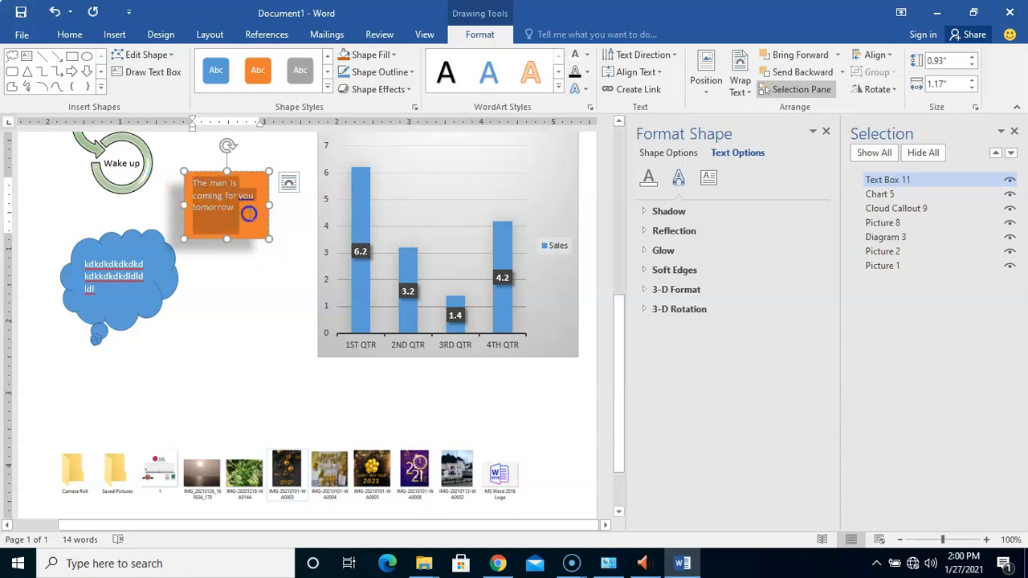
{"action": "key", "text": "BackSpace"}
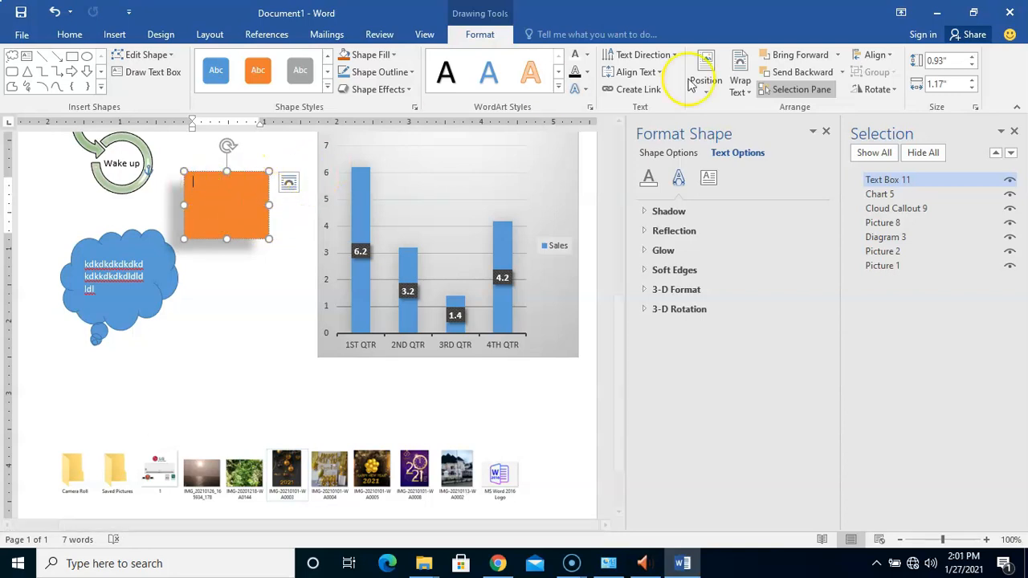
- Rotate the orange text box's text by 270° and enter the sentence "The man is coming for you tomorrow"
{"action": "left_click", "coordinate": [664, 58]}
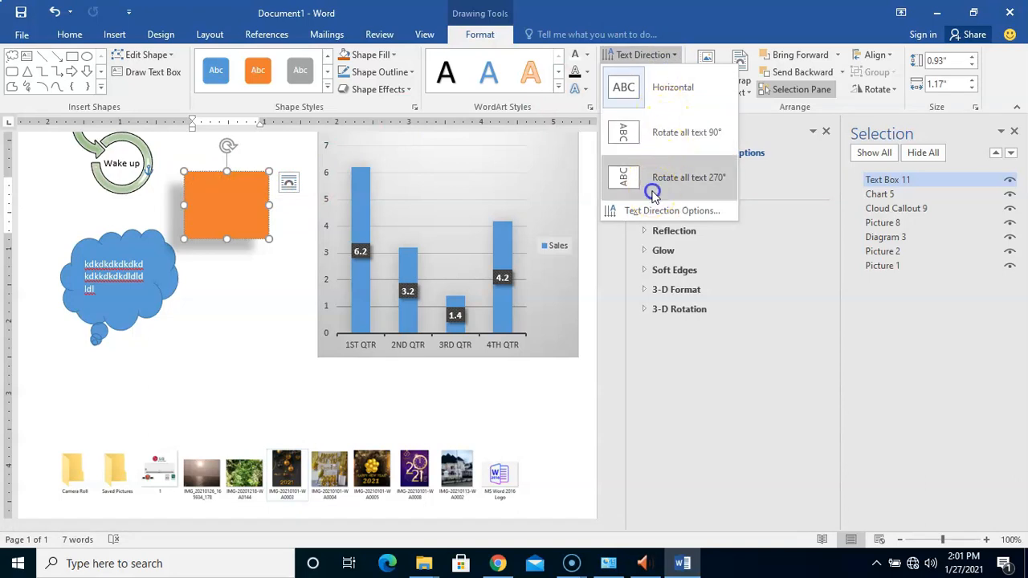
{"action": "left_click", "coordinate": [654, 194]}
{"action": "type", "text": "Th"}
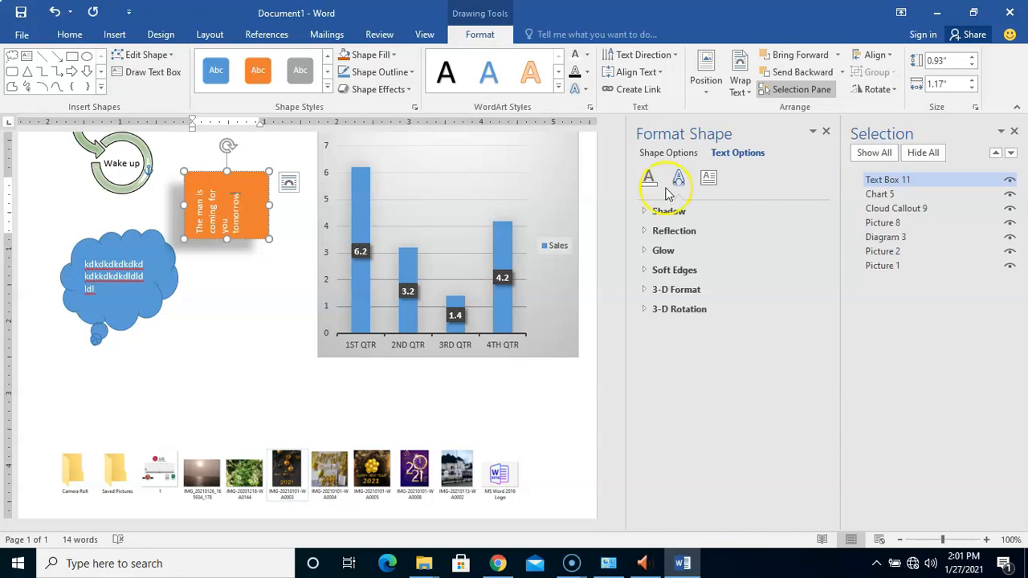
{"action": "left_click", "coordinate": [260, 280]}
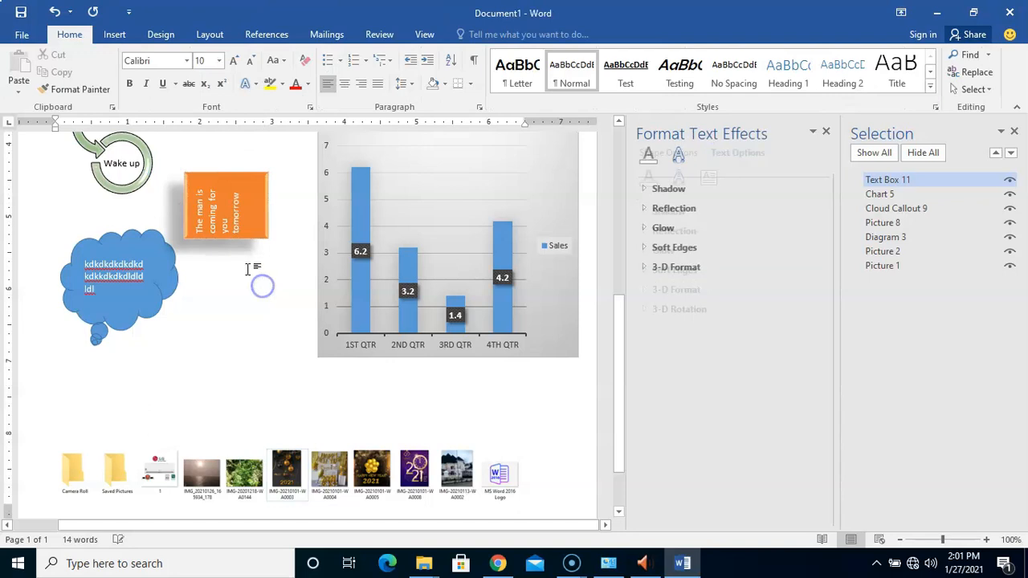
- Select the sentence in the orange text box and set its text direction to Horizontal
{"action": "left_click", "coordinate": [228, 210]}
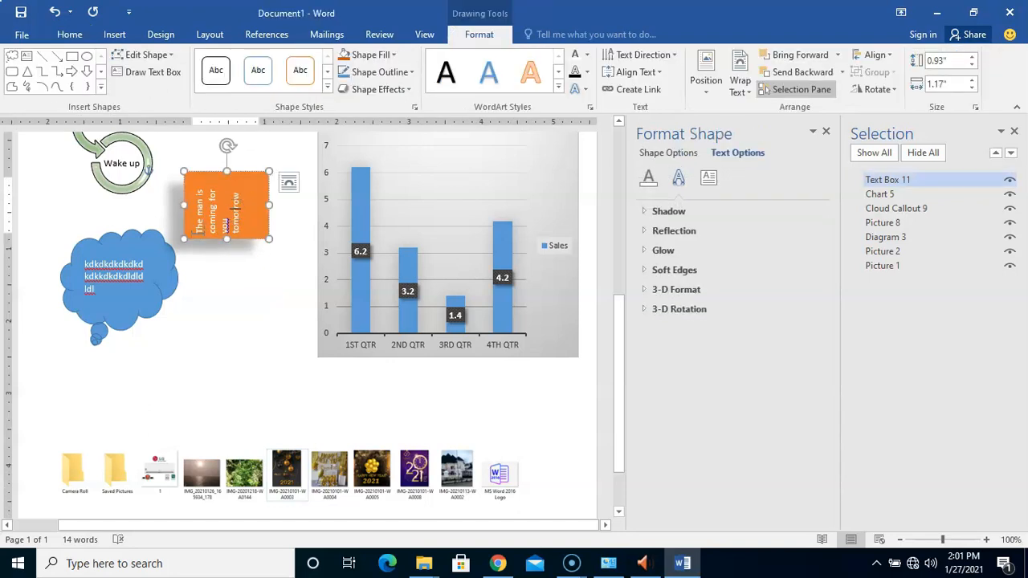
{"action": "left_click_drag", "start_coordinate": [198, 234], "coordinate": [251, 195]}
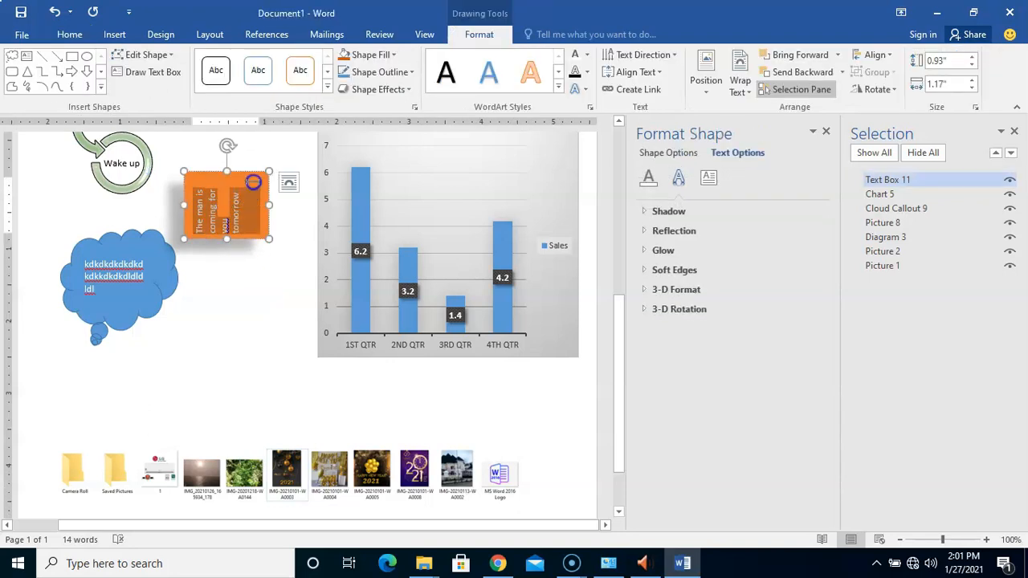
{"action": "left_click", "coordinate": [647, 53]}
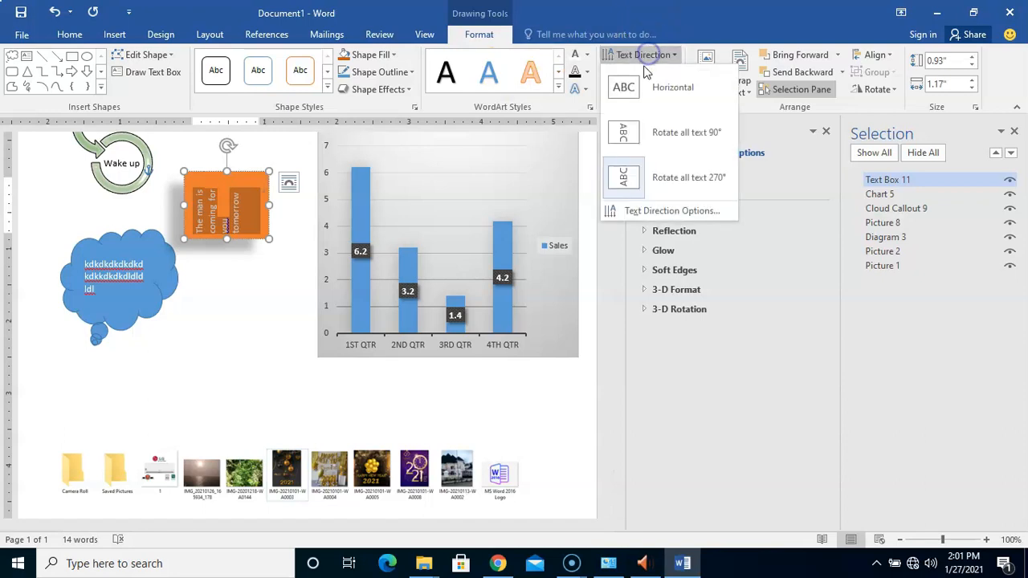
{"action": "left_click", "coordinate": [630, 86]}
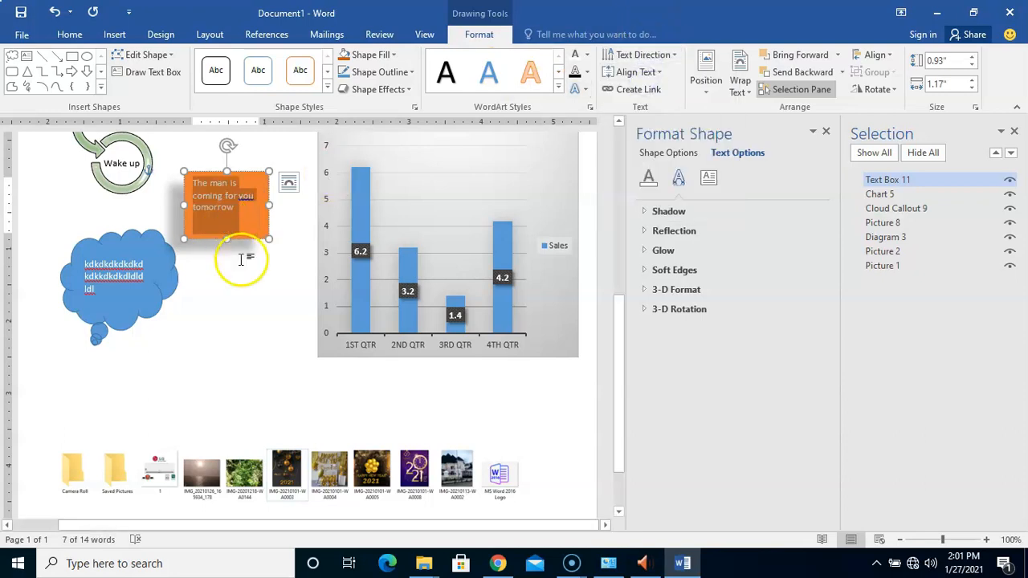
{"action": "left_click", "coordinate": [244, 233]}
{"action": "left_click", "coordinate": [241, 207]}
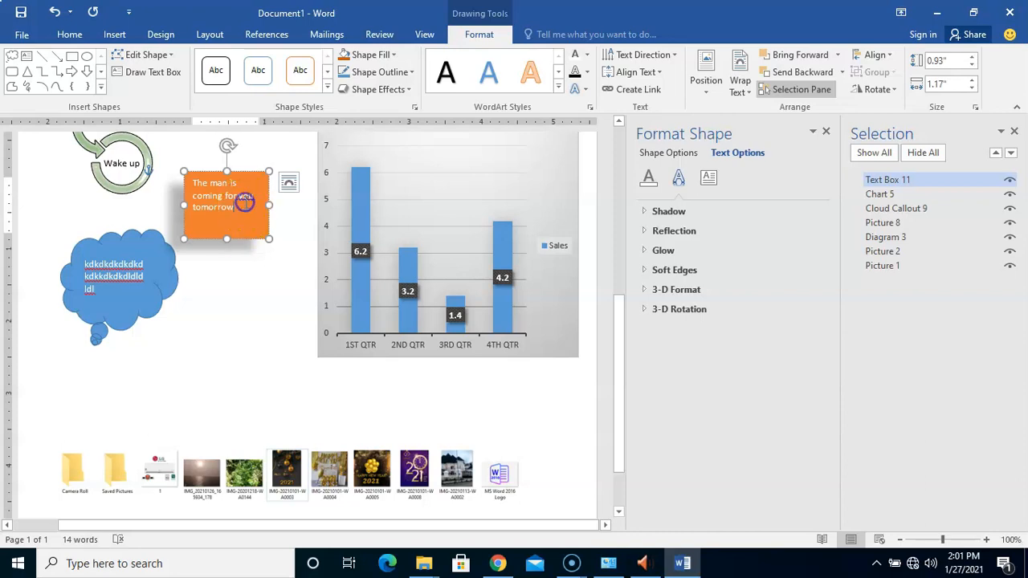
{"action": "left_click", "coordinate": [244, 198]}
{"action": "key", "text": "BackSpace"}
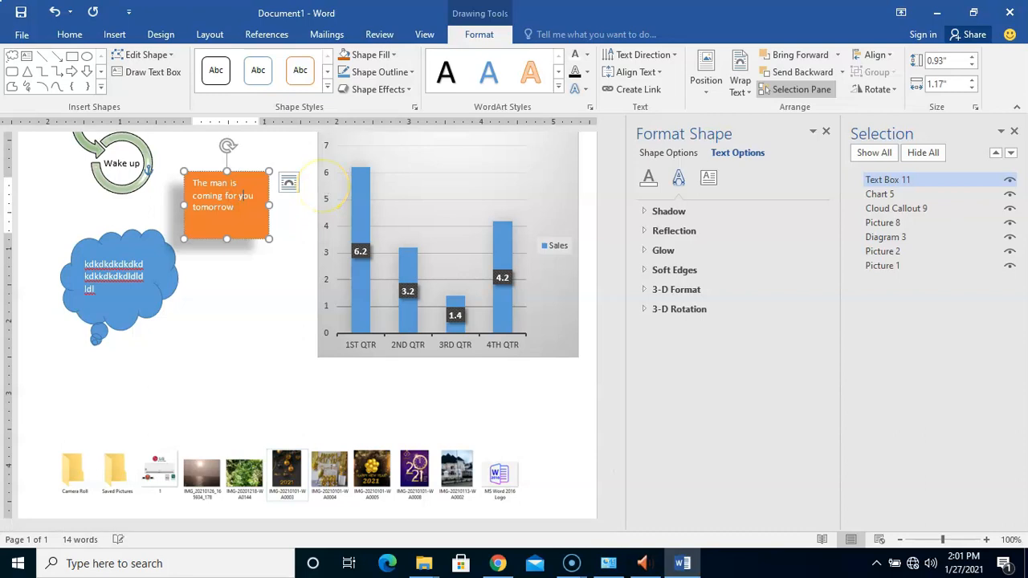
{"action": "left_click", "coordinate": [218, 287]}
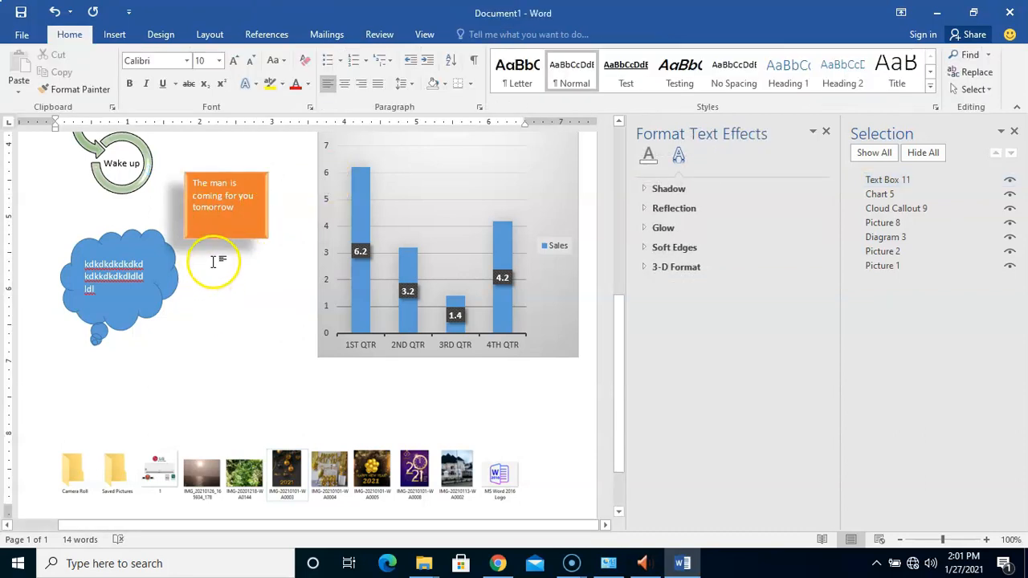
- Move the orange text box down so it overlaps the right side of the cloud callout
{"action": "left_click", "coordinate": [261, 231]}
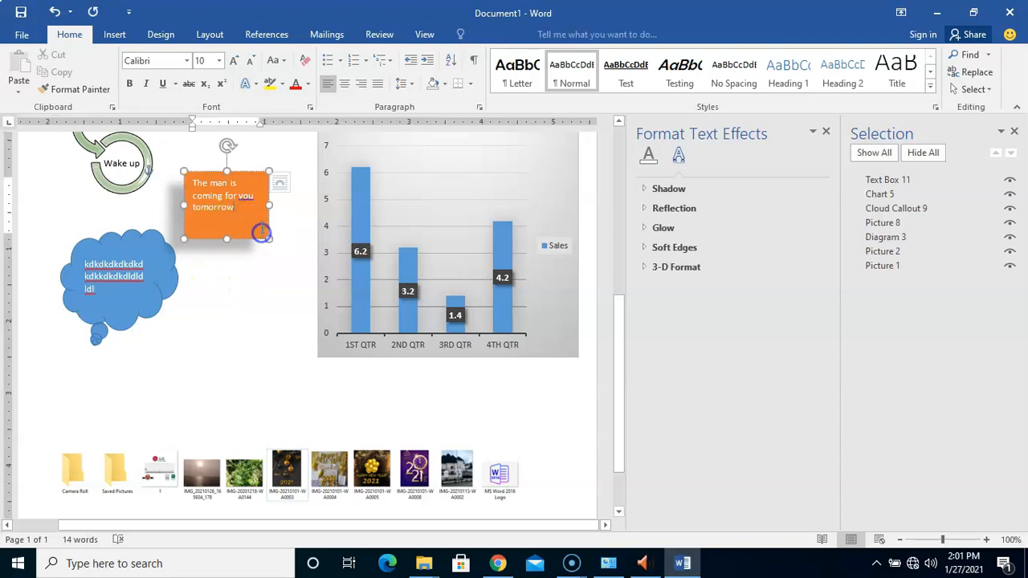
{"action": "left_click_drag", "start_coordinate": [267, 186], "coordinate": [238, 252]}
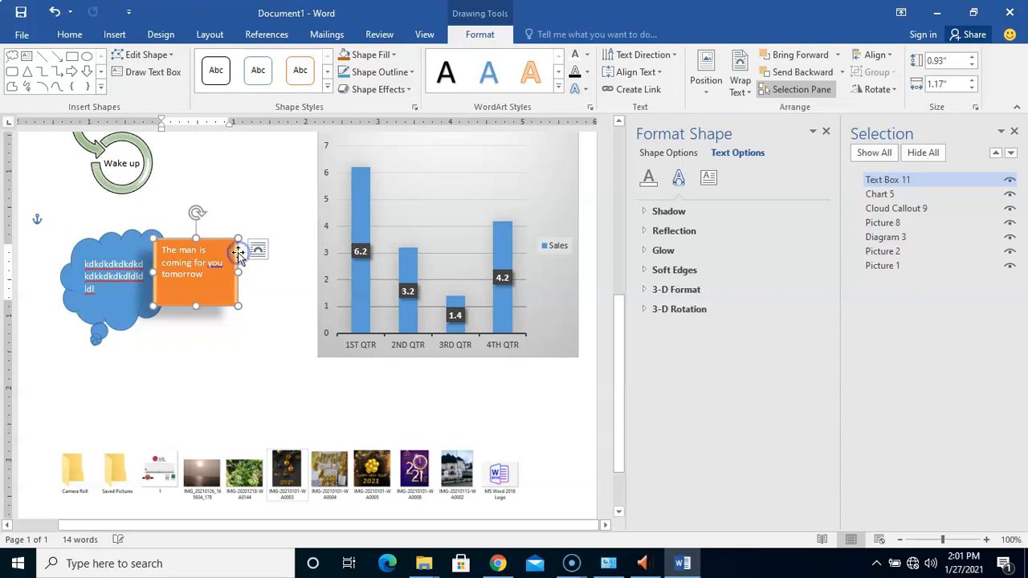
{"action": "left_click", "coordinate": [247, 327]}
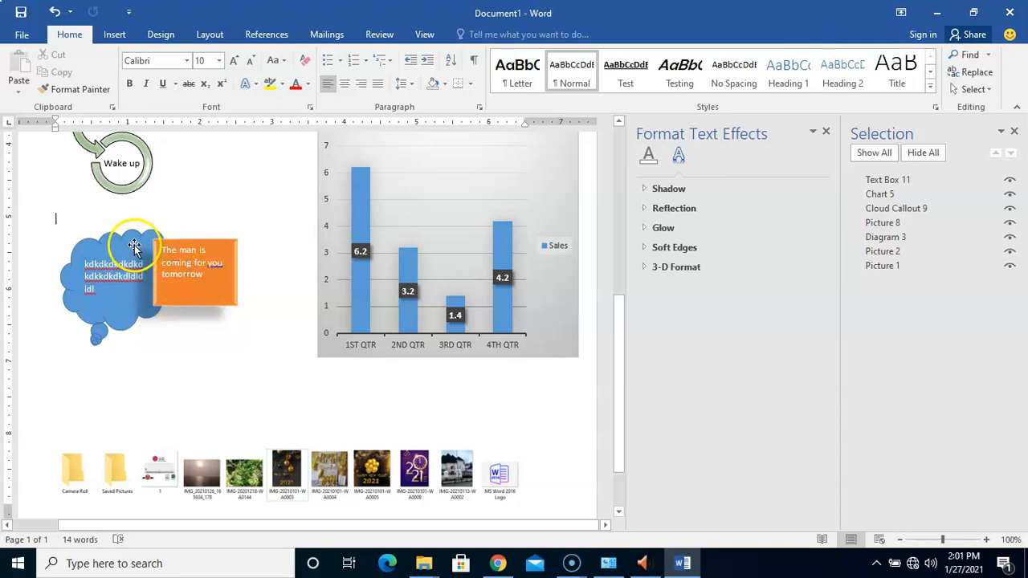
- Move Cloud Callout 9 up the stacking order until it sits in front of the orange text box
{"action": "left_click", "coordinate": [233, 304]}
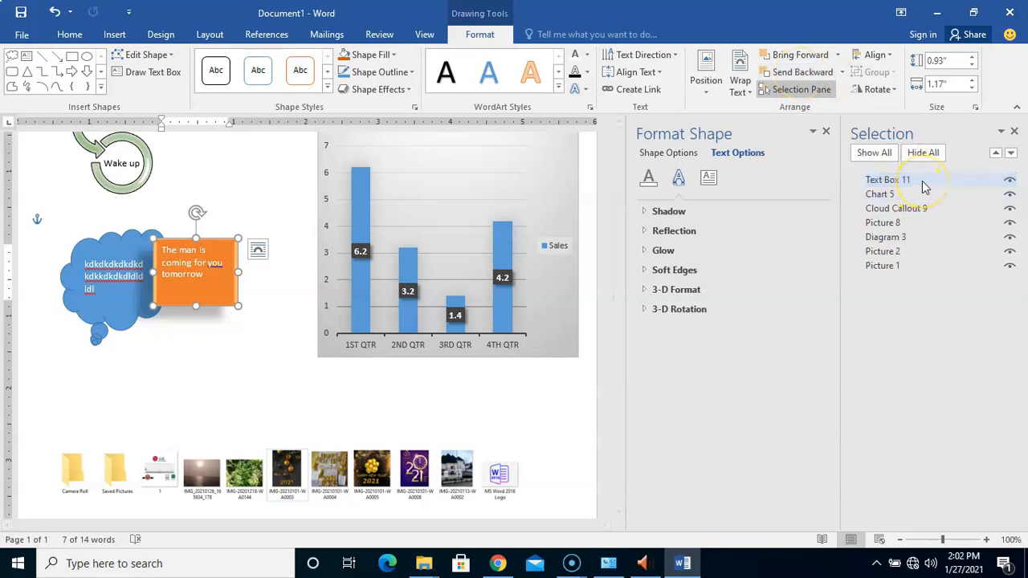
{"action": "left_click", "coordinate": [207, 273]}
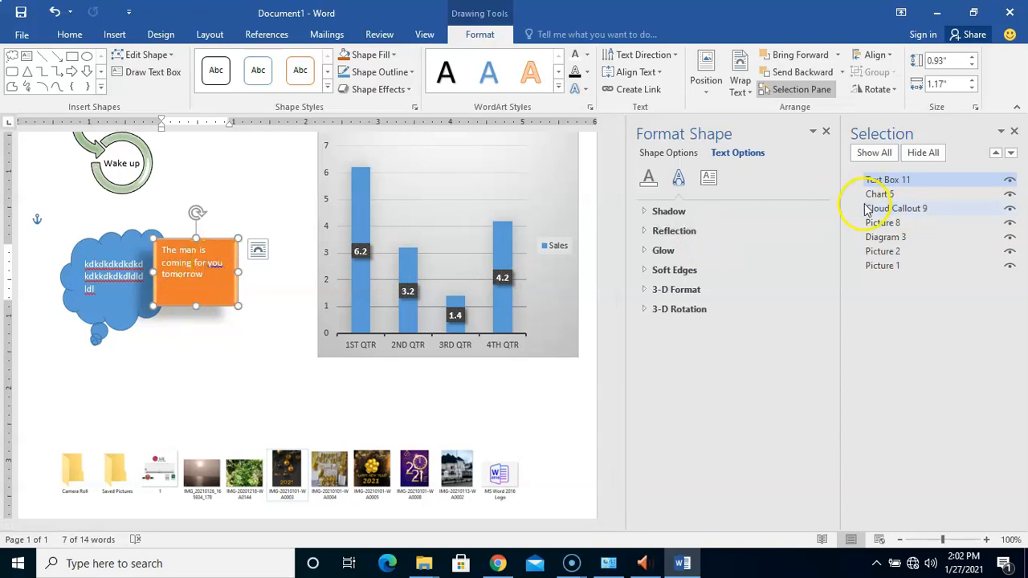
{"action": "left_click", "coordinate": [892, 208]}
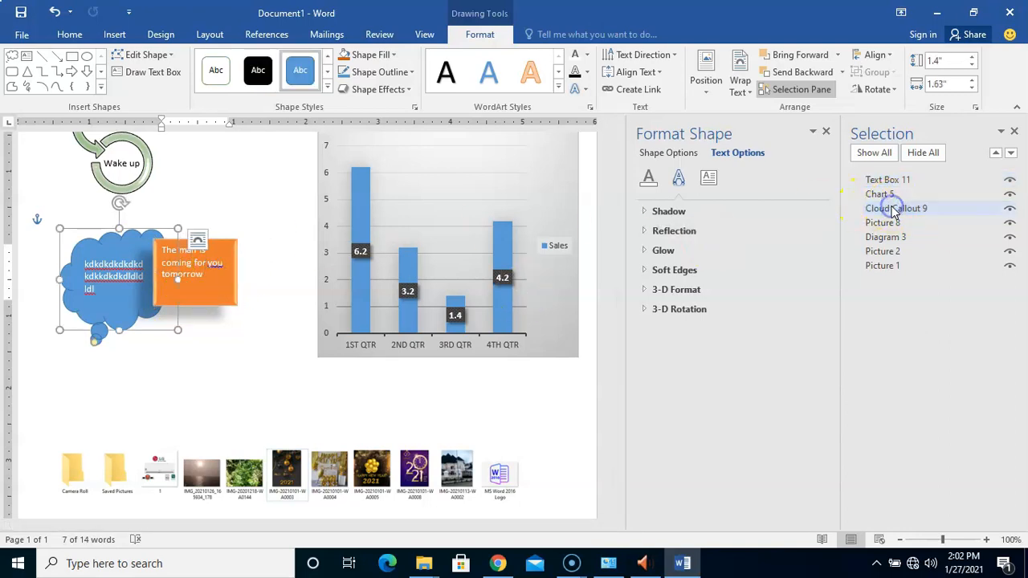
{"action": "left_click", "coordinate": [997, 154]}
{"action": "left_click", "coordinate": [997, 155]}
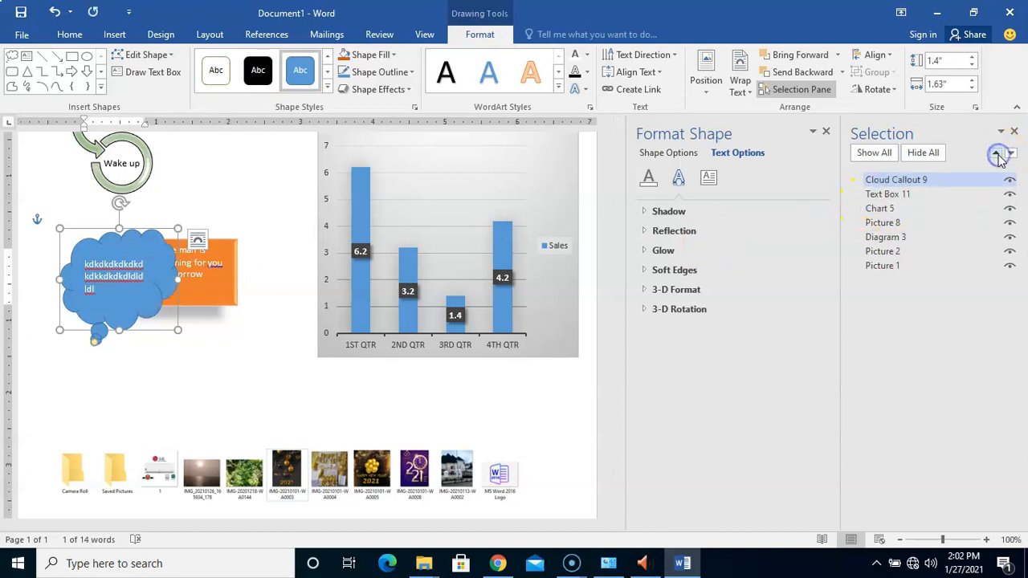
{"action": "left_click", "coordinate": [294, 340]}
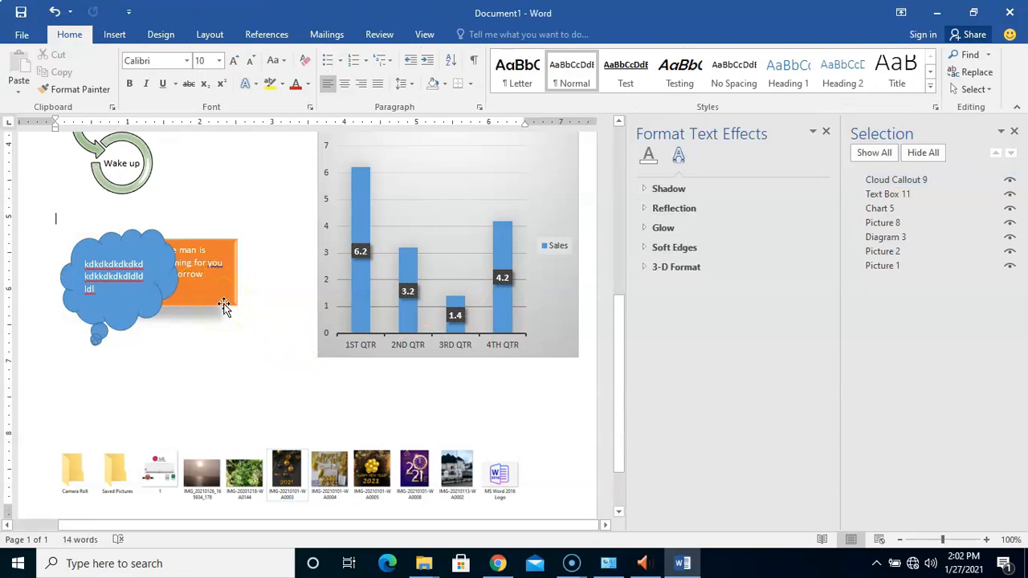
- Bring the orange text box forward over the cloud callout and send it backward behind the callout again
{"action": "left_click", "coordinate": [223, 308]}
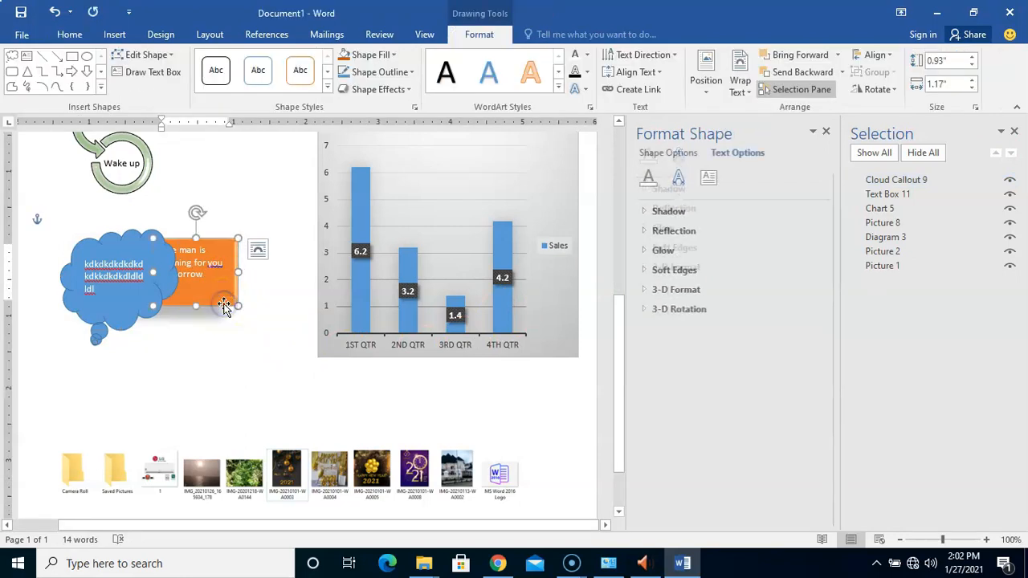
{"action": "left_click", "coordinate": [803, 54]}
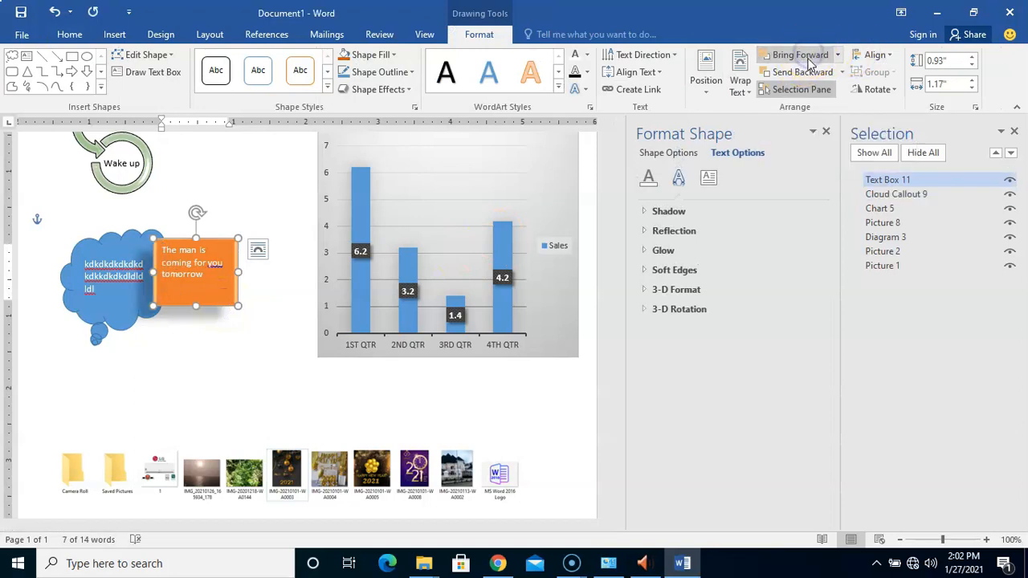
{"action": "left_click", "coordinate": [797, 72]}
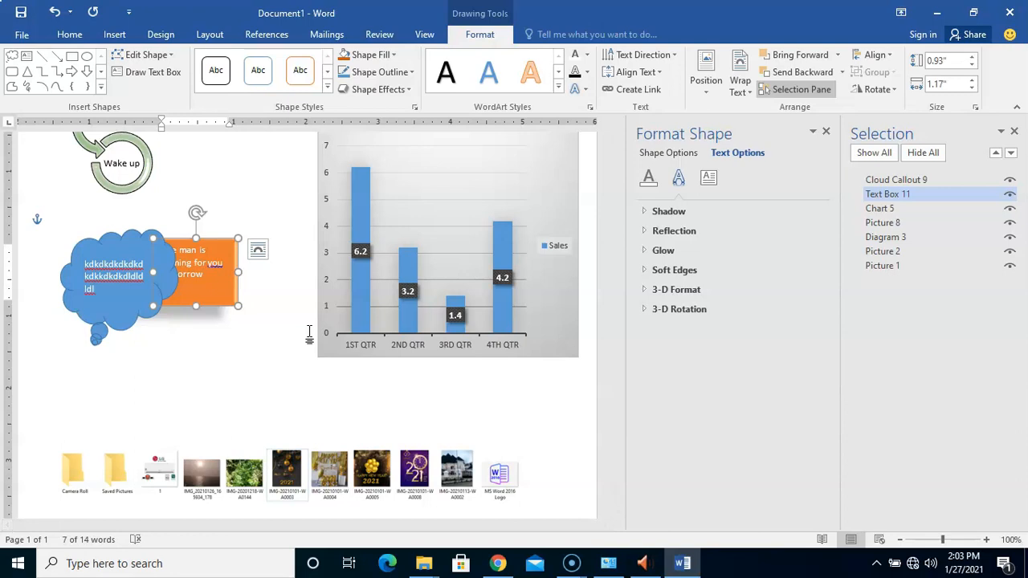
{"action": "left_click", "coordinate": [264, 344]}
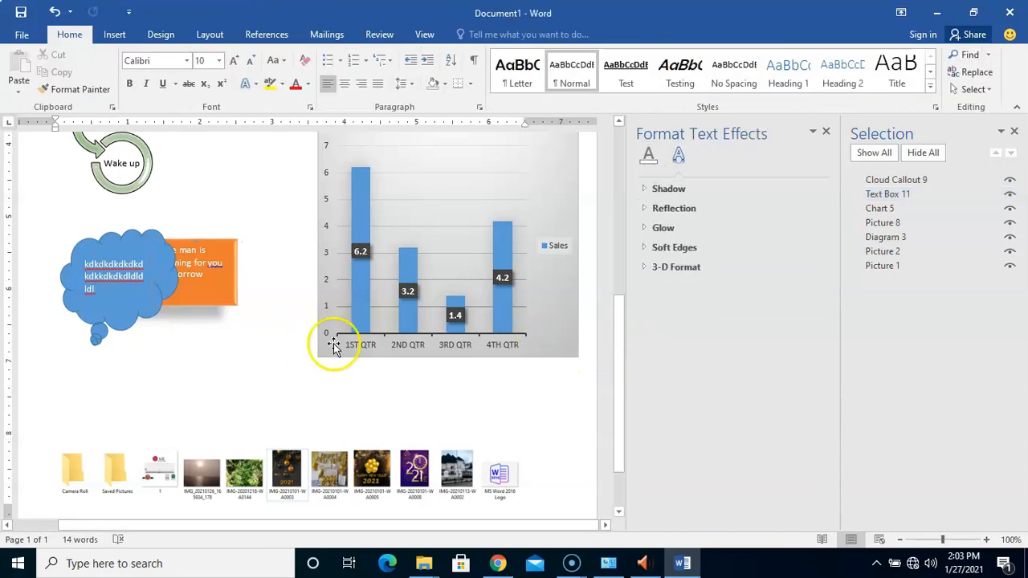
- Move the orange text box up clear of the cloud callout and preview WordArt styles on its text without applying one
{"action": "left_click_drag", "start_coordinate": [225, 240], "coordinate": [257, 172]}
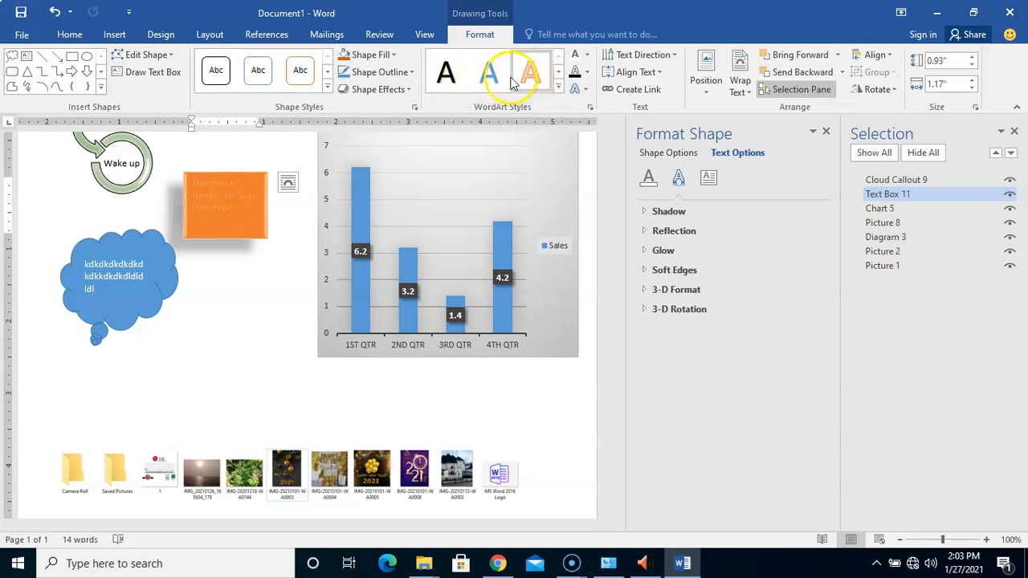
{"action": "left_click", "coordinate": [559, 91]}
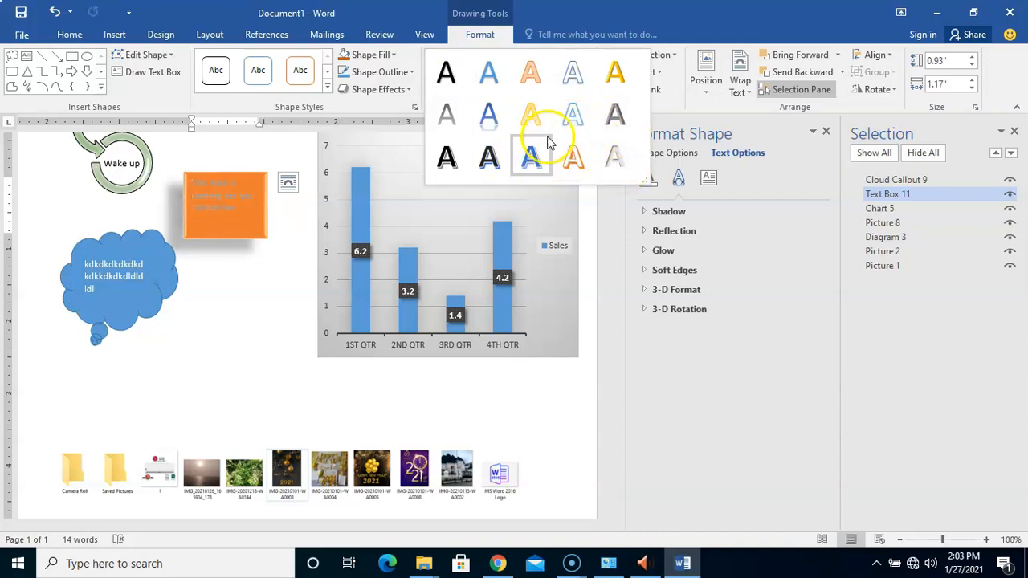
{"action": "left_click", "coordinate": [553, 11]}
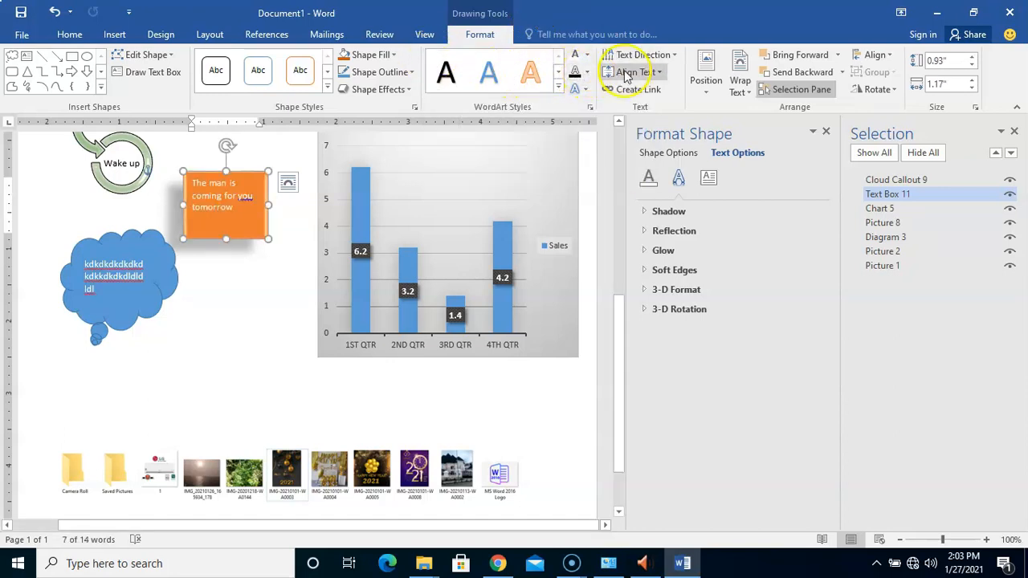
- Apply the strongest blue glow variation as a text effect to the sentence in the orange text box
{"action": "left_click", "coordinate": [585, 87]}
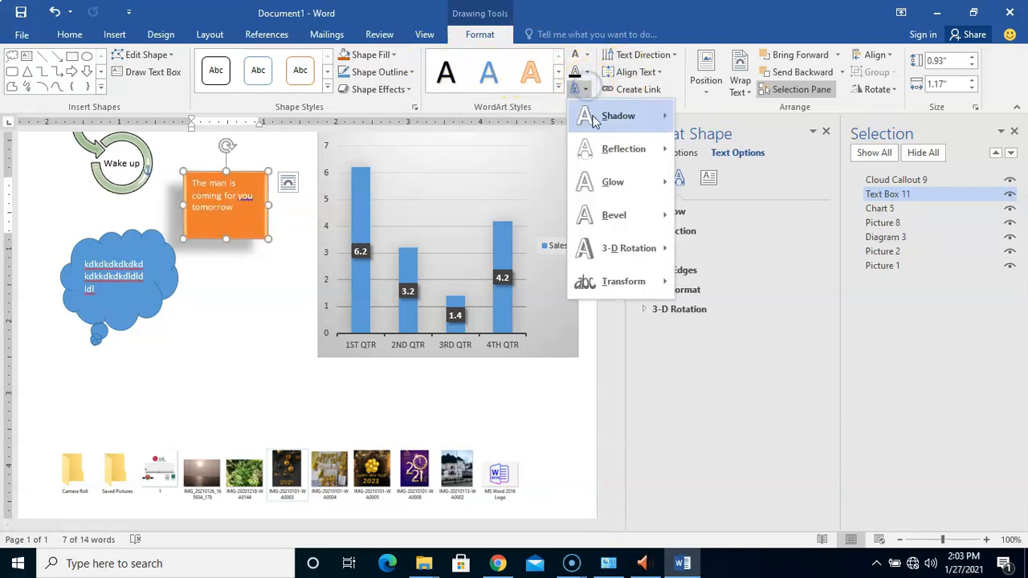
{"action": "mouse_move", "coordinate": [587, 115]}
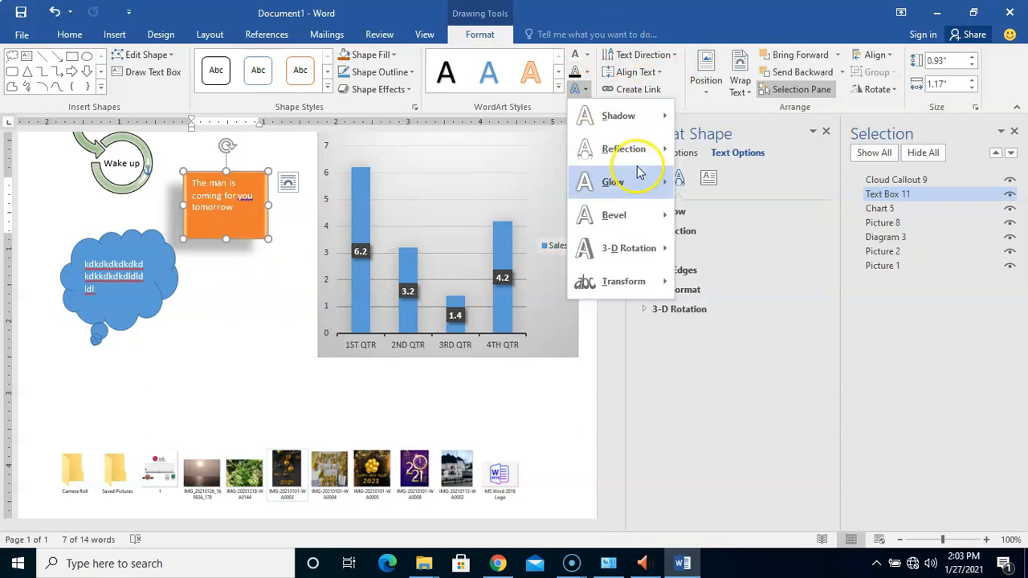
{"action": "mouse_move", "coordinate": [635, 180]}
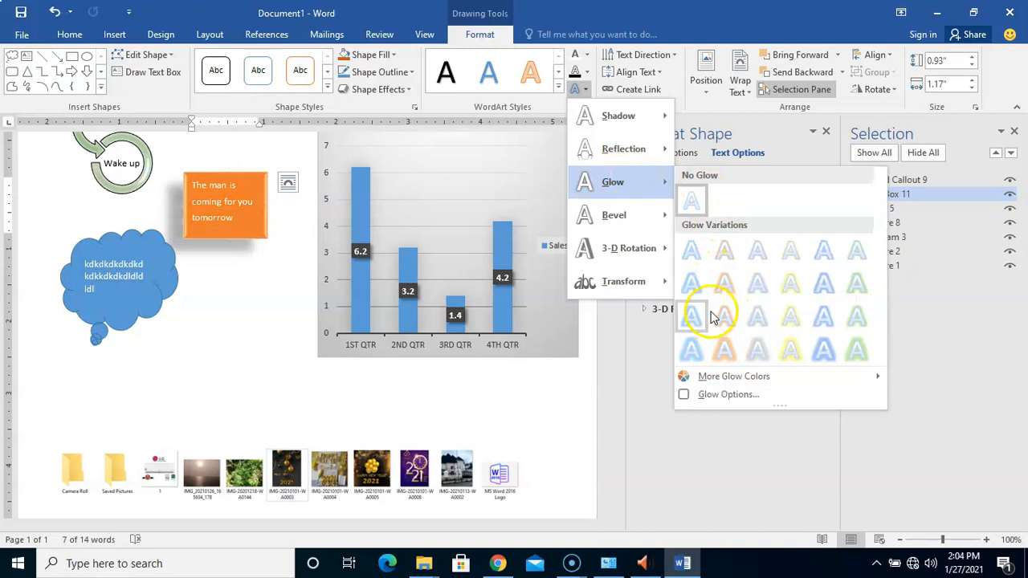
{"action": "left_click", "coordinate": [691, 350]}
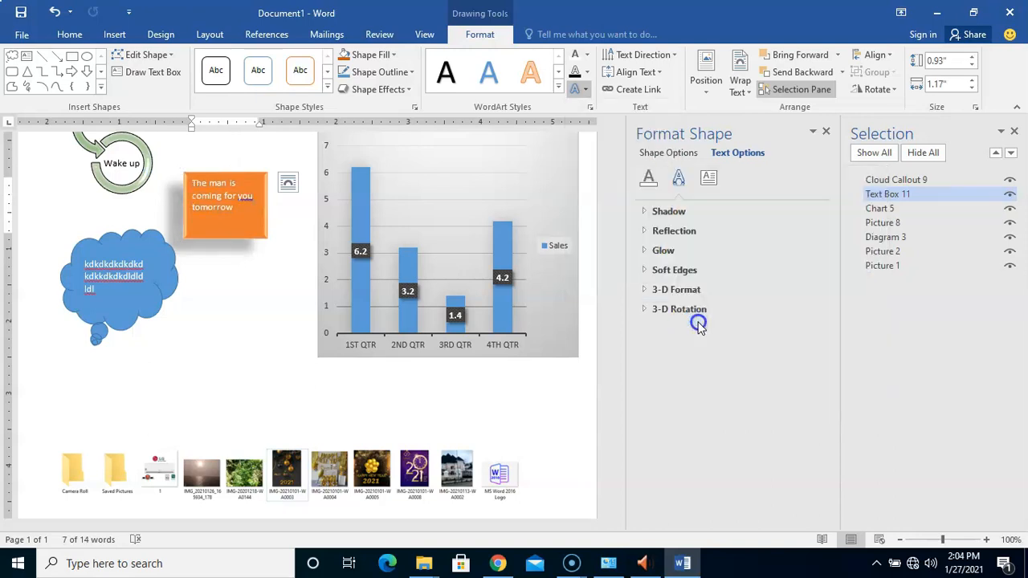
{"action": "left_click", "coordinate": [308, 314]}
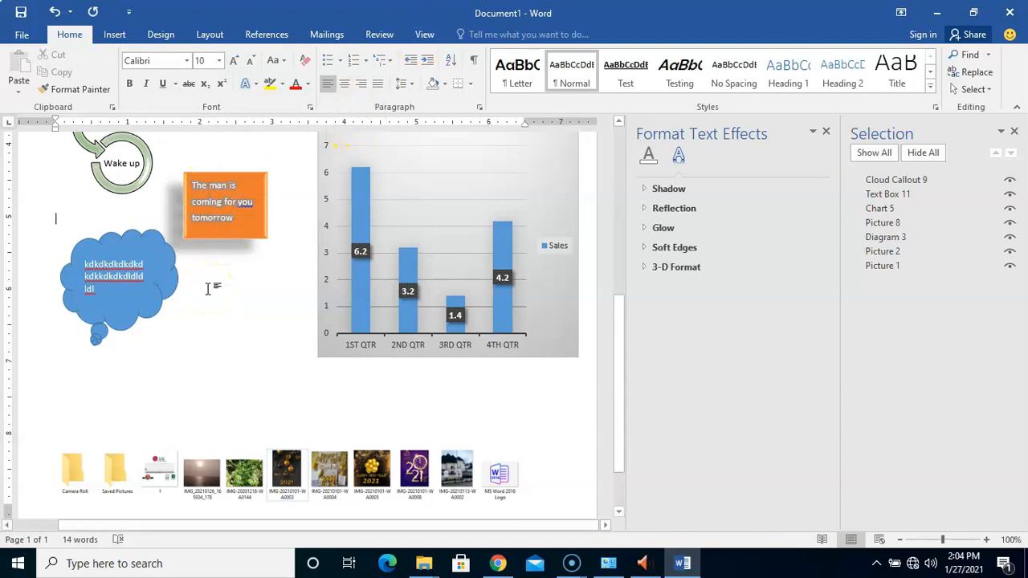
- Rotate the house picture clockwise with its rotation handle and undo the rotation
{"action": "left_click", "coordinate": [238, 328]}
{"action": "left_click_drag", "start_coordinate": [621, 388], "coordinate": [626, 236]}
{"action": "left_click", "coordinate": [260, 285]}
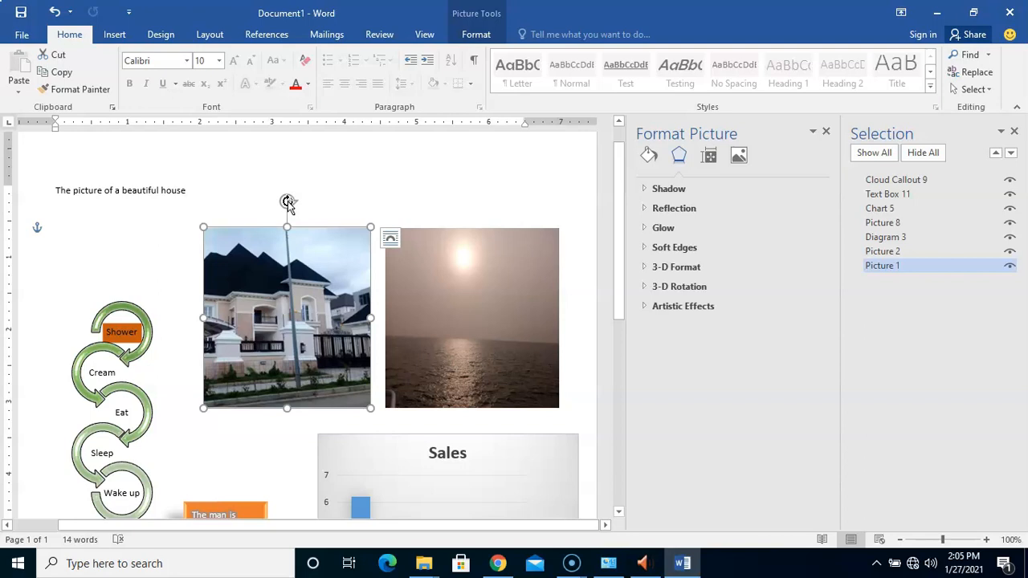
{"action": "left_click_drag", "start_coordinate": [287, 191], "coordinate": [324, 265]}
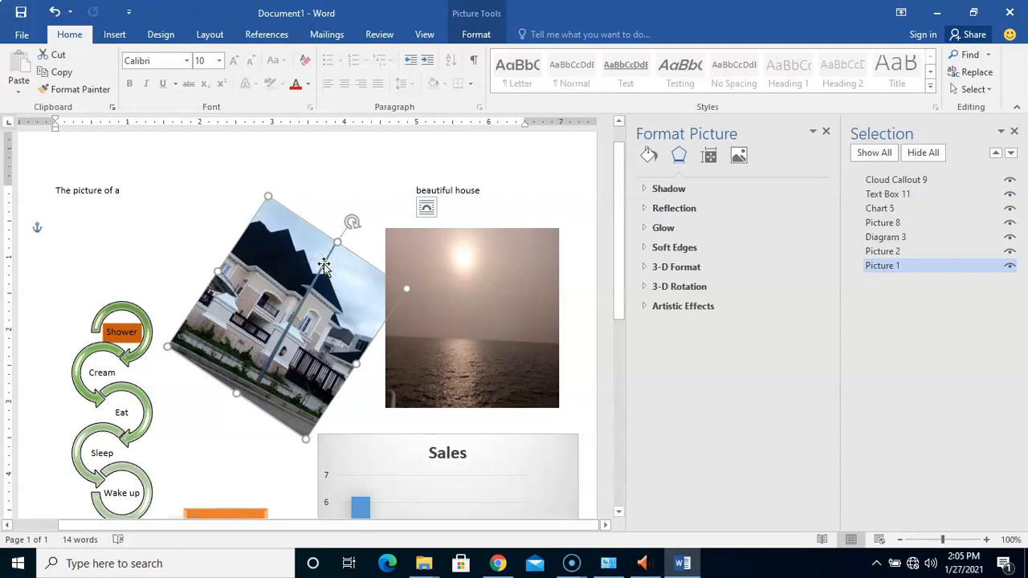
{"action": "key", "text": "ctrl+z"}
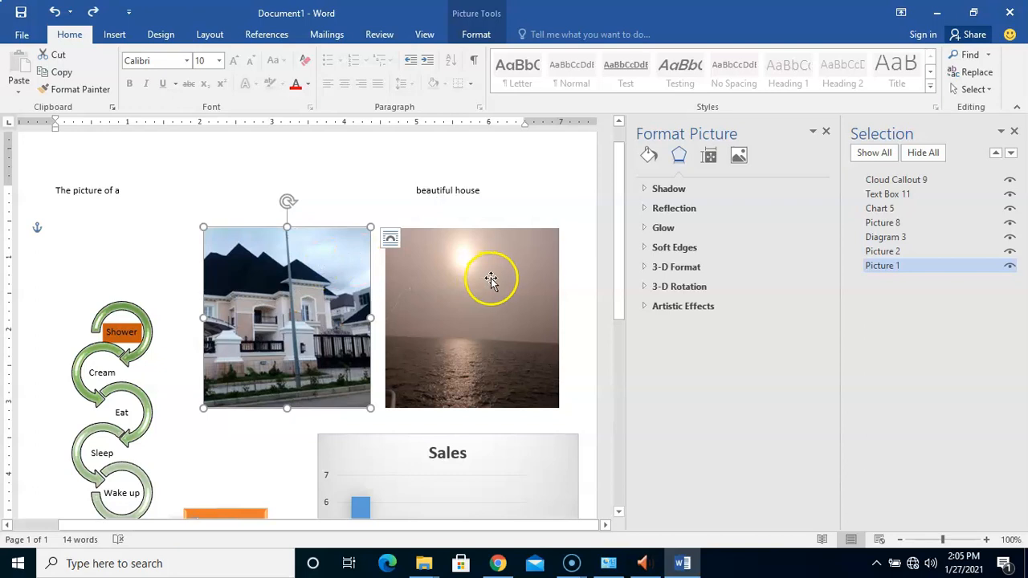
- Select the sunset picture, SmartArt diagram, sales chart, orange text box and cloud callout in turn to check which ones offer a rotation handle
{"action": "left_click", "coordinate": [489, 278]}
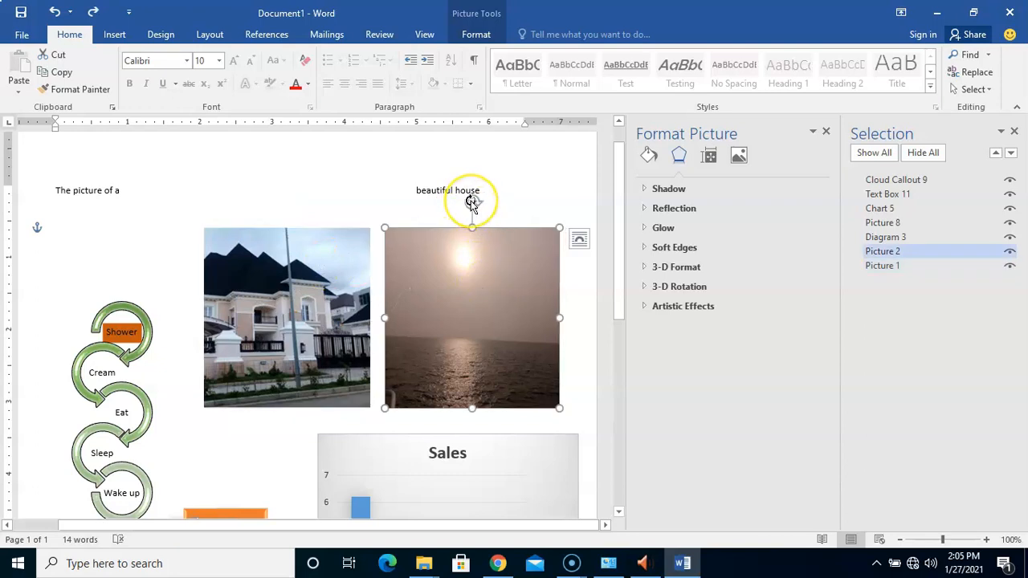
{"action": "left_click", "coordinate": [119, 358]}
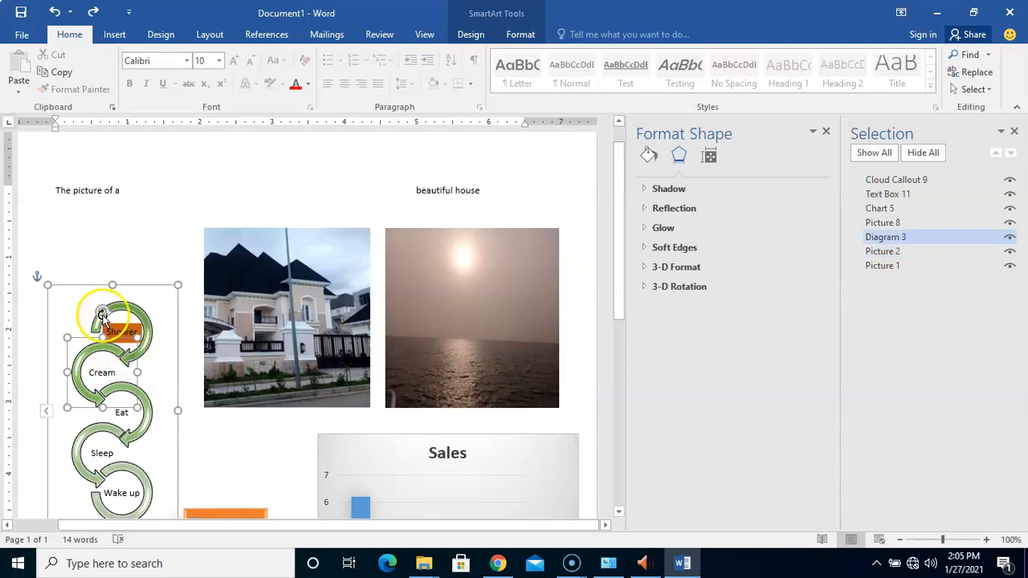
{"action": "left_click_drag", "start_coordinate": [616, 311], "coordinate": [615, 362]}
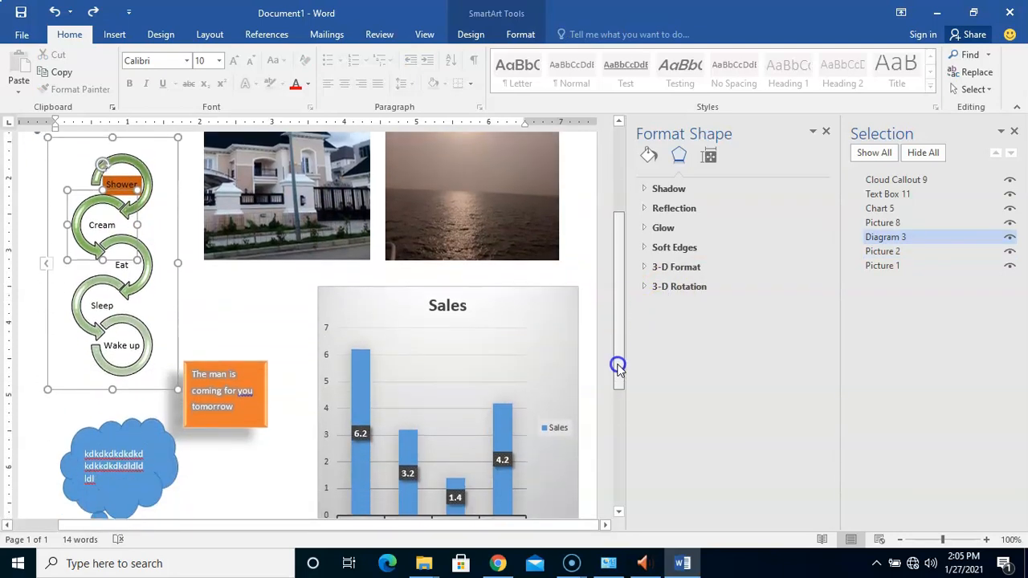
{"action": "left_click", "coordinate": [455, 300]}
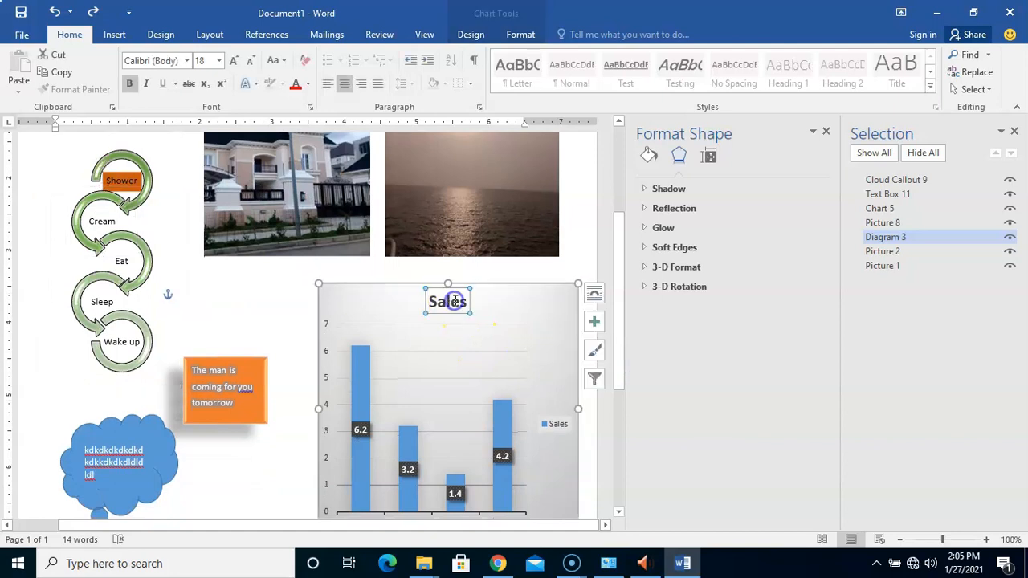
{"action": "left_click", "coordinate": [520, 285]}
{"action": "left_click_drag", "start_coordinate": [622, 297], "coordinate": [616, 328]}
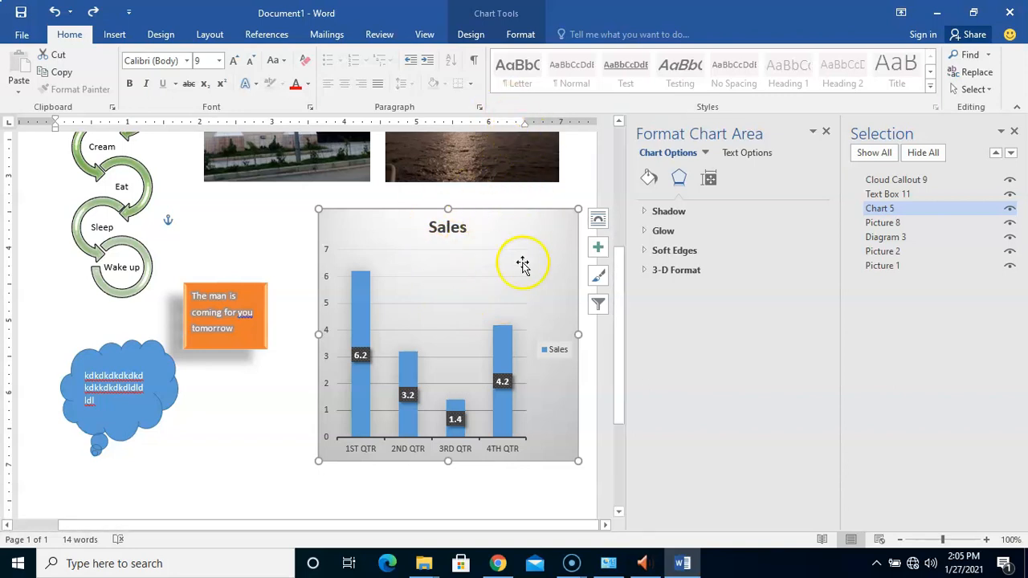
{"action": "mouse_move", "coordinate": [451, 408]}
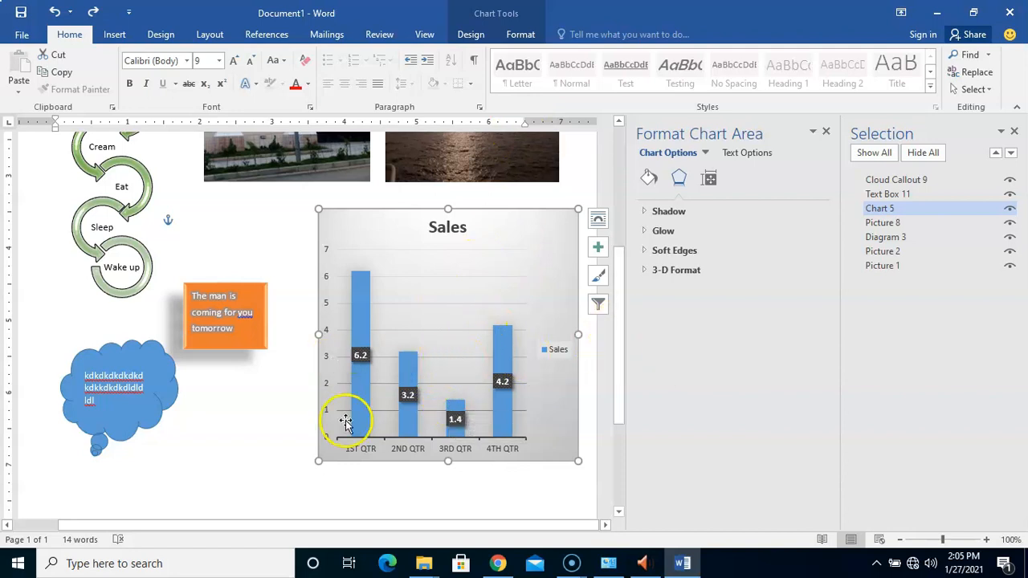
{"action": "left_click", "coordinate": [238, 312]}
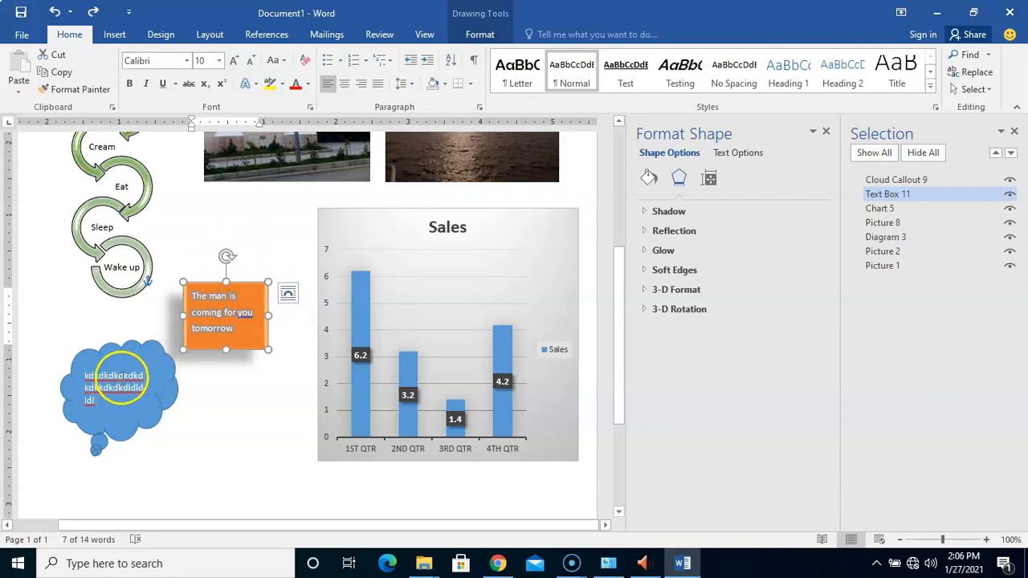
{"action": "left_click", "coordinate": [129, 355]}
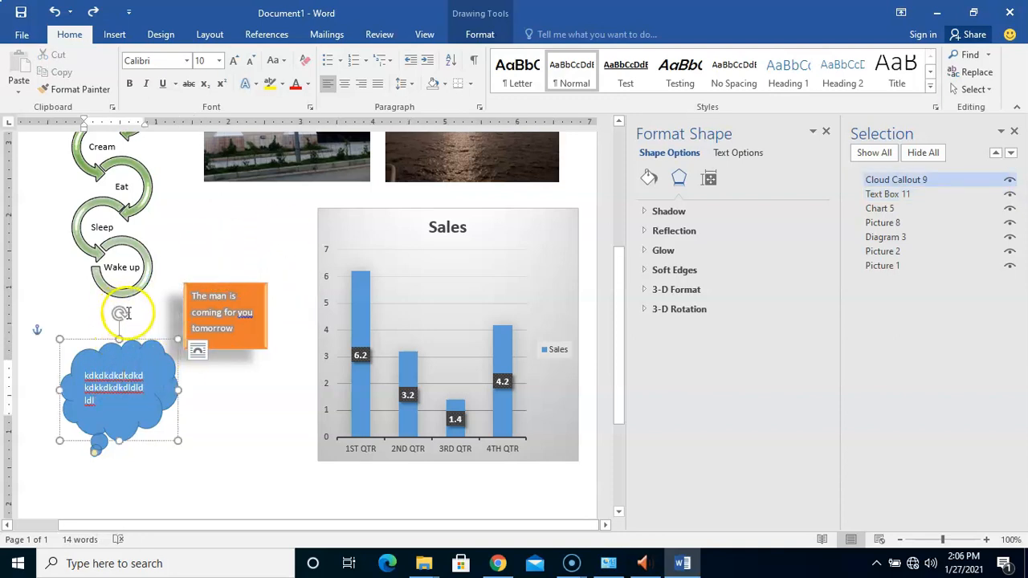
{"action": "left_click", "coordinate": [259, 385]}
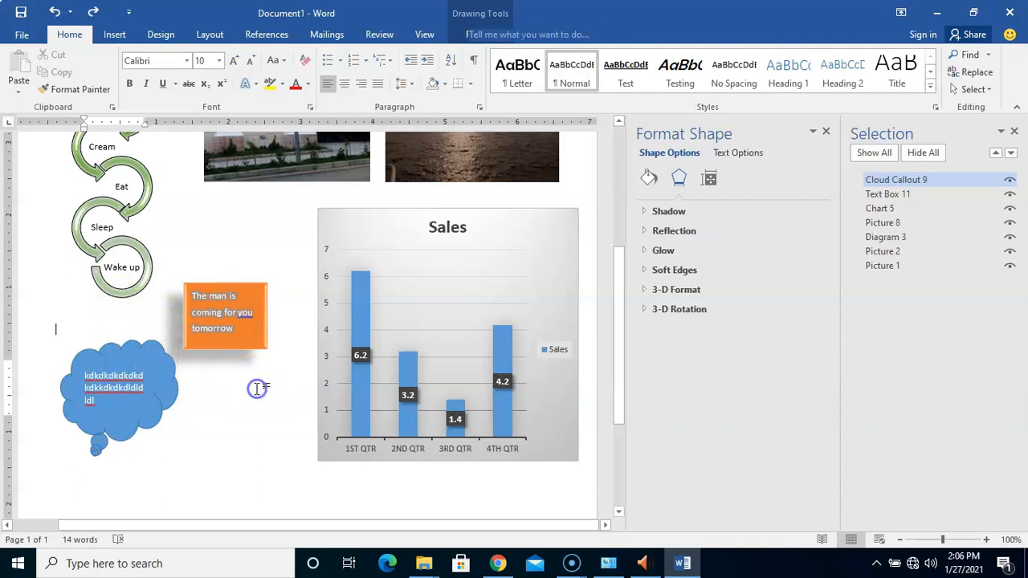
{"action": "left_click_drag", "start_coordinate": [619, 310], "coordinate": [633, 215]}
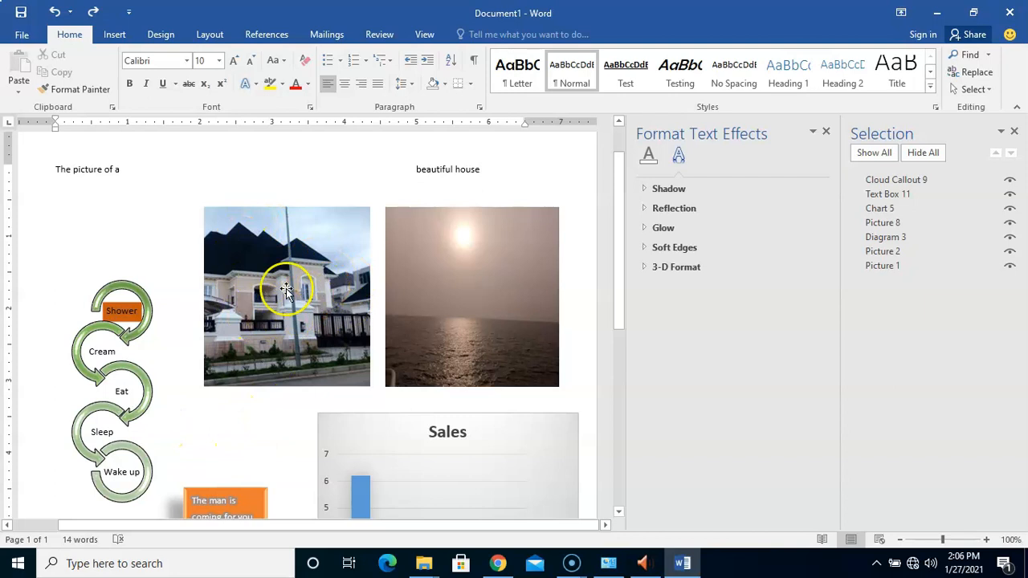
- Draw a text box about 0.26" high and 2.25" wide directly below the house picture and enter MY HOUSE in it
{"action": "left_click", "coordinate": [115, 36]}
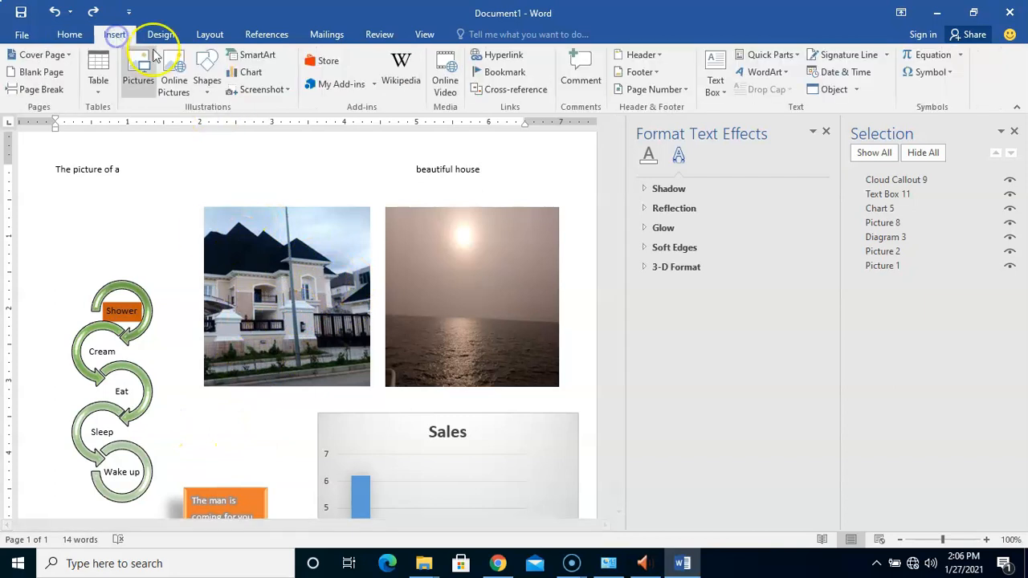
{"action": "left_click", "coordinate": [206, 83]}
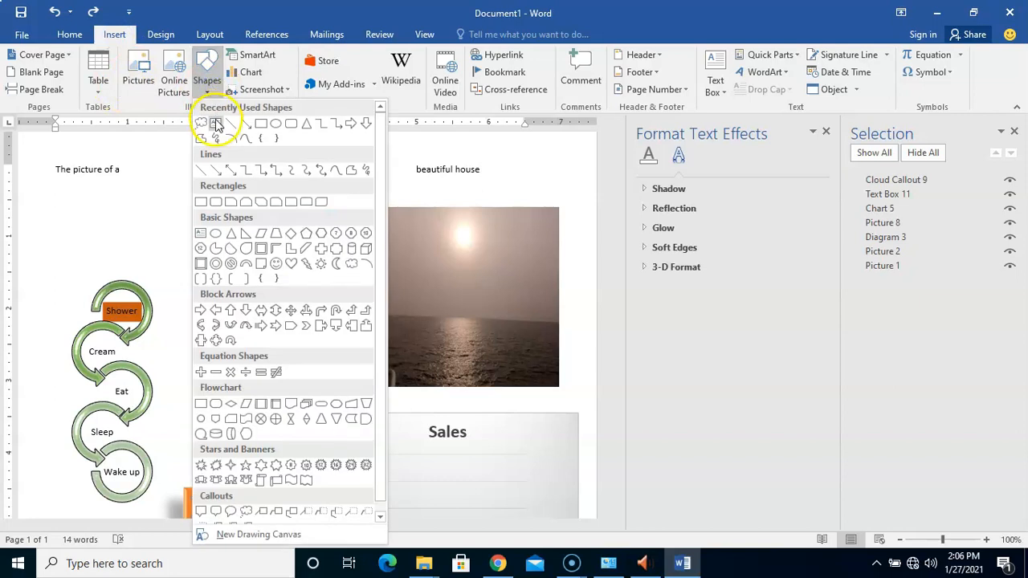
{"action": "left_click", "coordinate": [215, 125]}
{"action": "mouse_move", "coordinate": [207, 394]}
{"action": "left_mouse_down"}
{"action": "mouse_move", "coordinate": [342, 399]}
{"action": "mouse_move", "coordinate": [370, 412]}
{"action": "left_mouse_up"}
{"action": "left_click", "coordinate": [345, 405]}
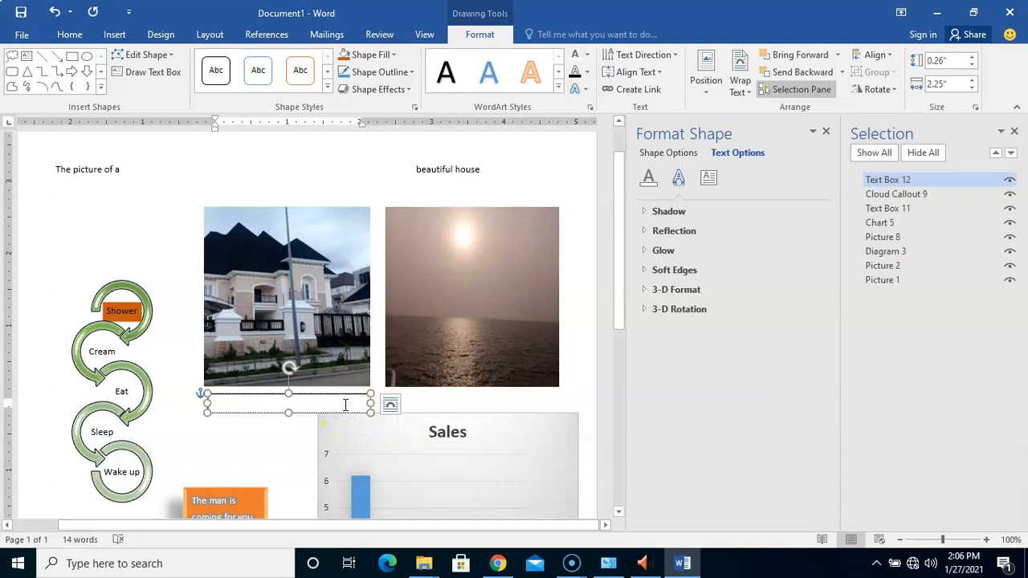
{"action": "type", "text": "MY HOUSE"}
- Center the MY HOUSE text within its text box
{"action": "left_click_drag", "start_coordinate": [215, 406], "coordinate": [207, 403]}
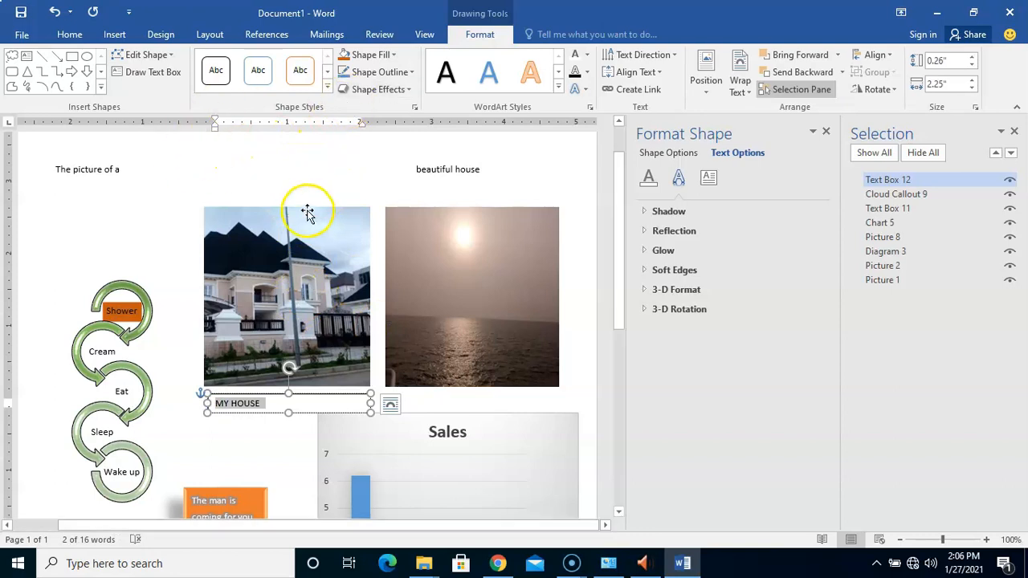
{"action": "left_click", "coordinate": [71, 34]}
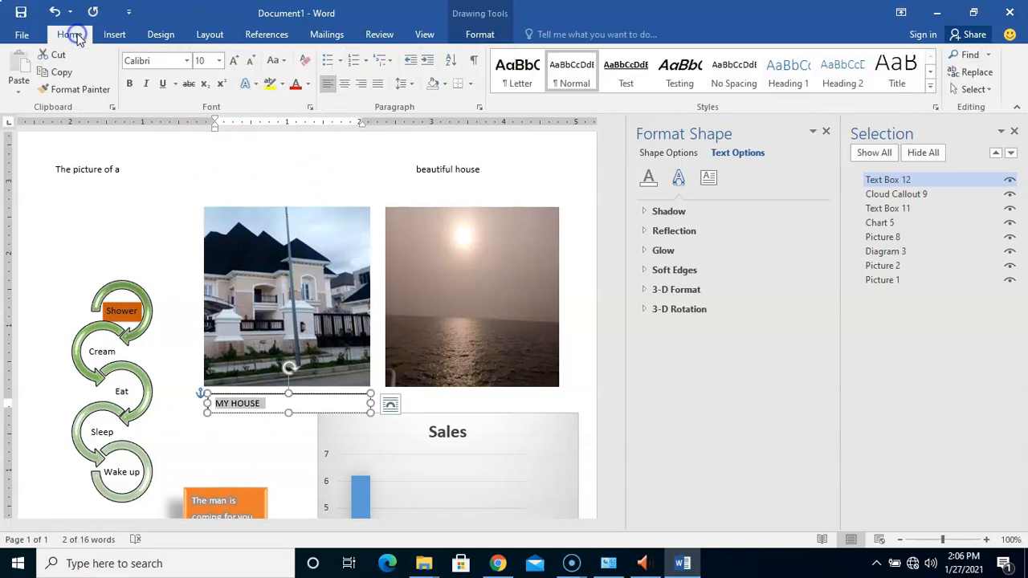
{"action": "left_click", "coordinate": [345, 84]}
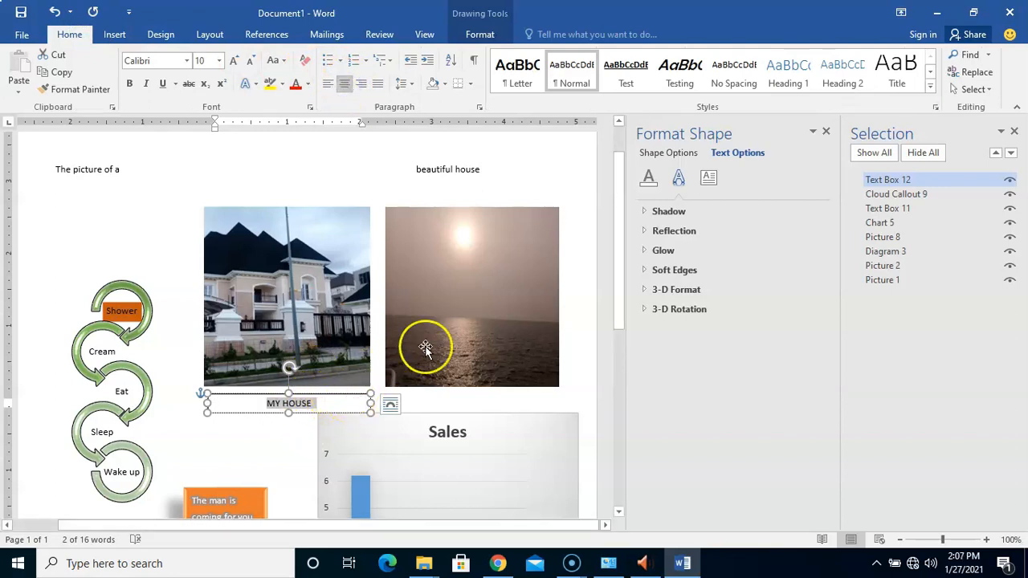
{"action": "left_click", "coordinate": [479, 408]}
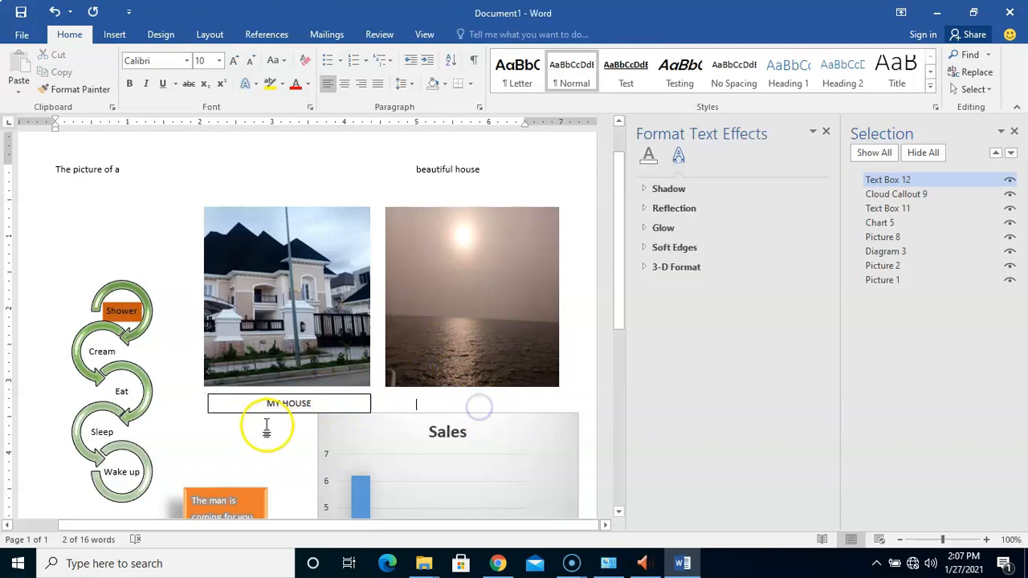
- Remove the outline from the MY HOUSE text box so it reads as a plain caption
{"action": "left_click", "coordinate": [308, 398]}
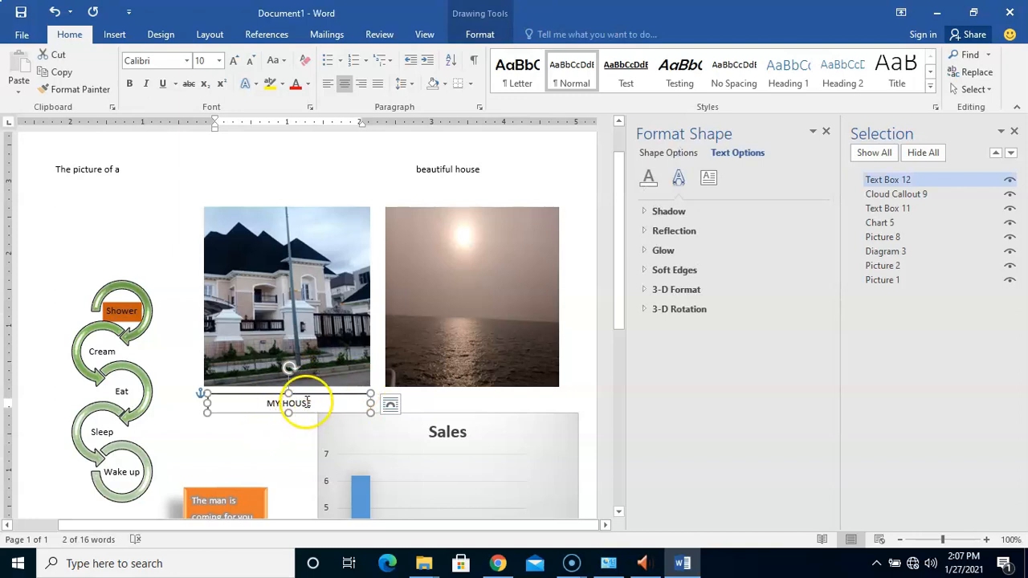
{"action": "left_click", "coordinate": [482, 34]}
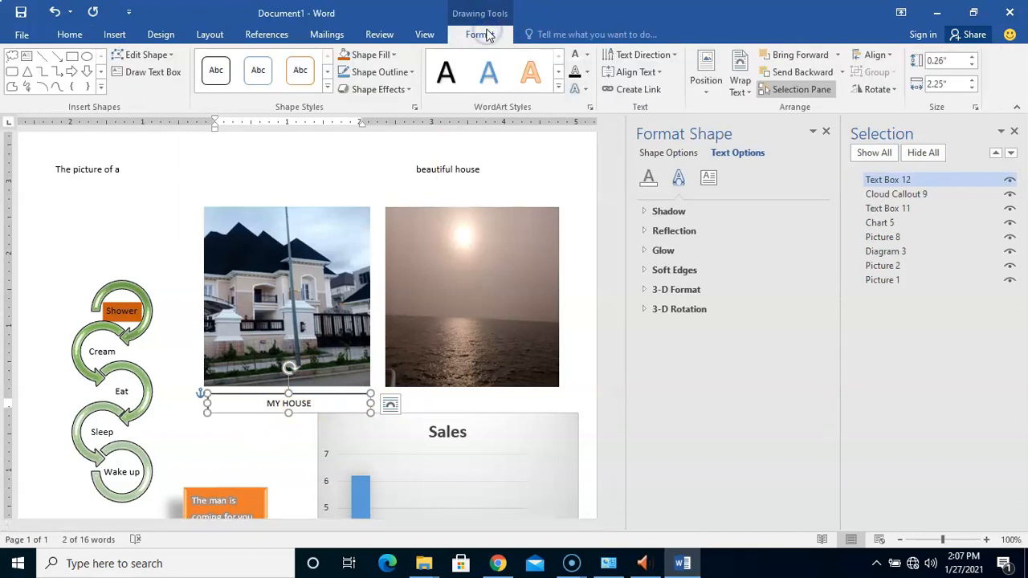
{"action": "left_click", "coordinate": [409, 73]}
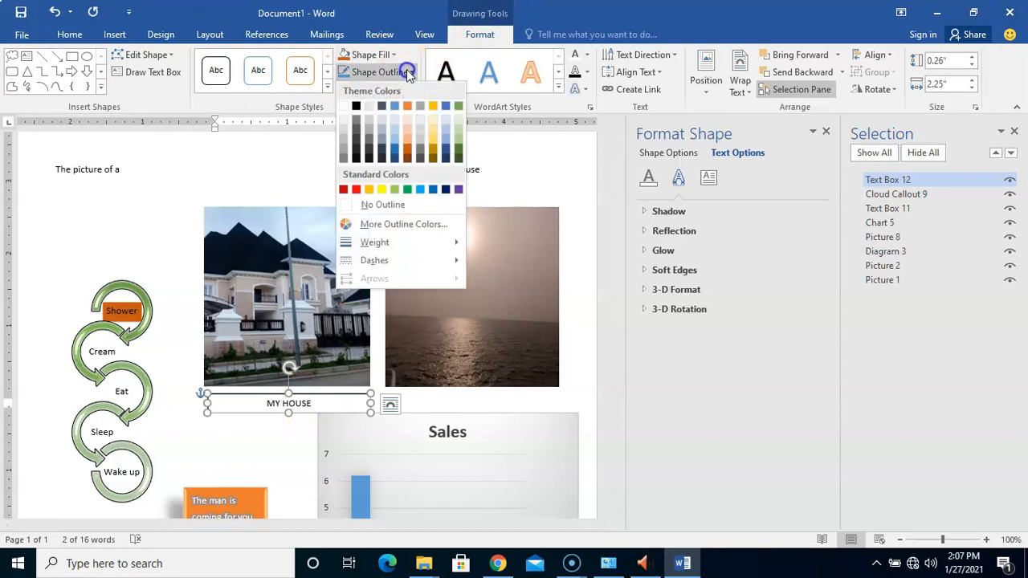
{"action": "left_click", "coordinate": [379, 206]}
{"action": "left_click", "coordinate": [413, 366]}
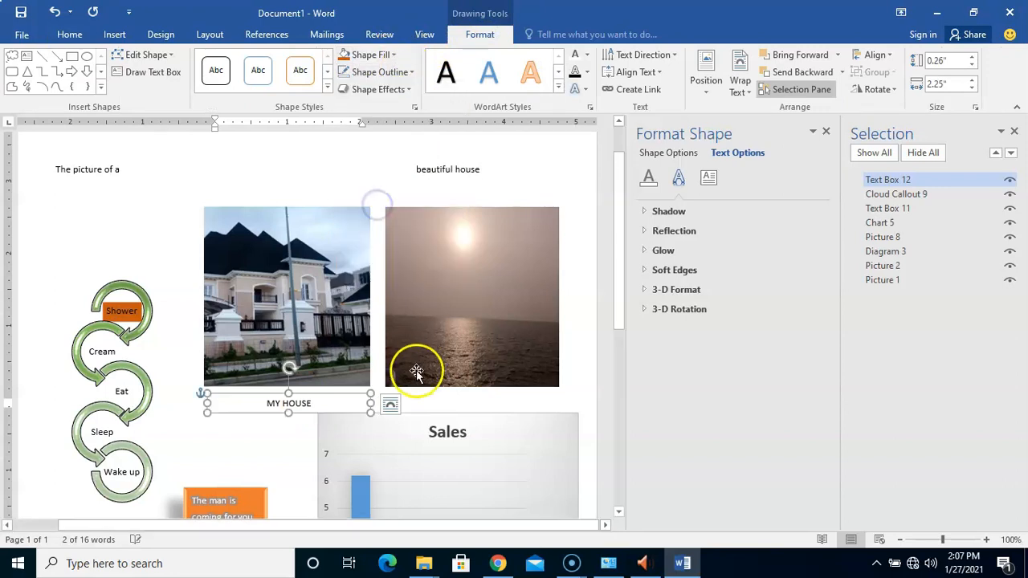
{"action": "left_click", "coordinate": [303, 406]}
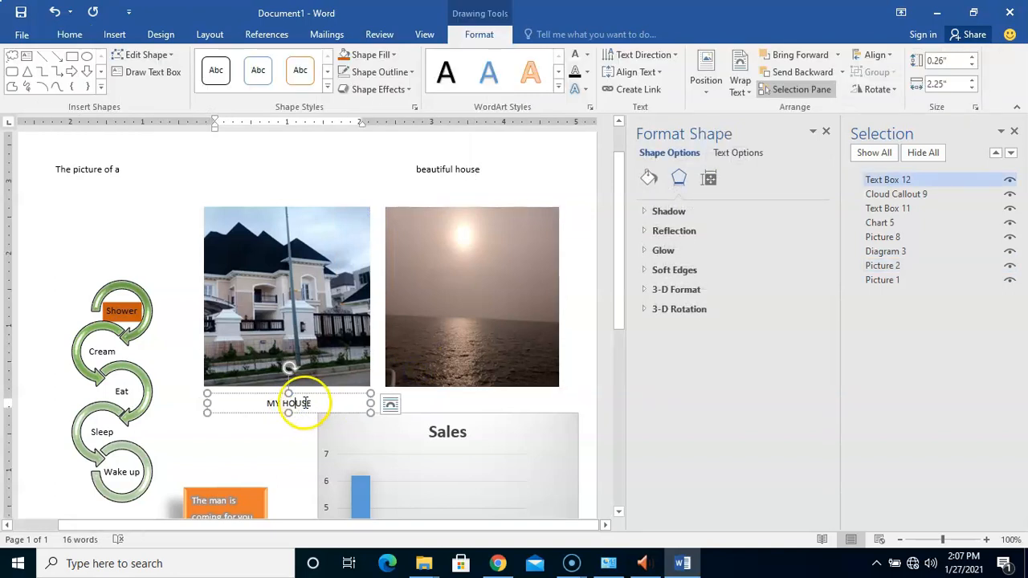
{"action": "left_click", "coordinate": [506, 324]}
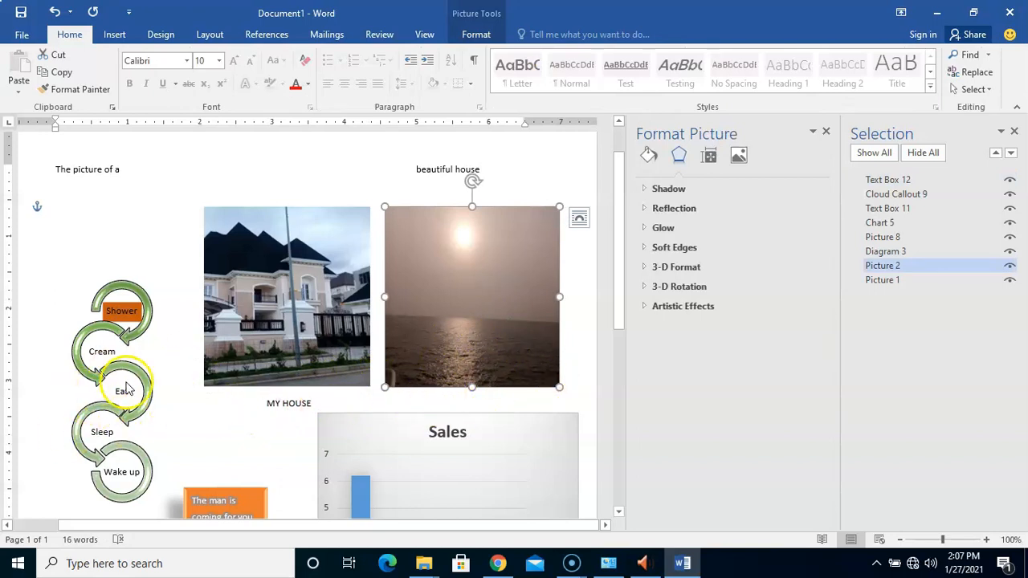
- Move the MY HOUSE caption up against the house picture's lower edge and nudge it slightly left
{"action": "left_click", "coordinate": [277, 408]}
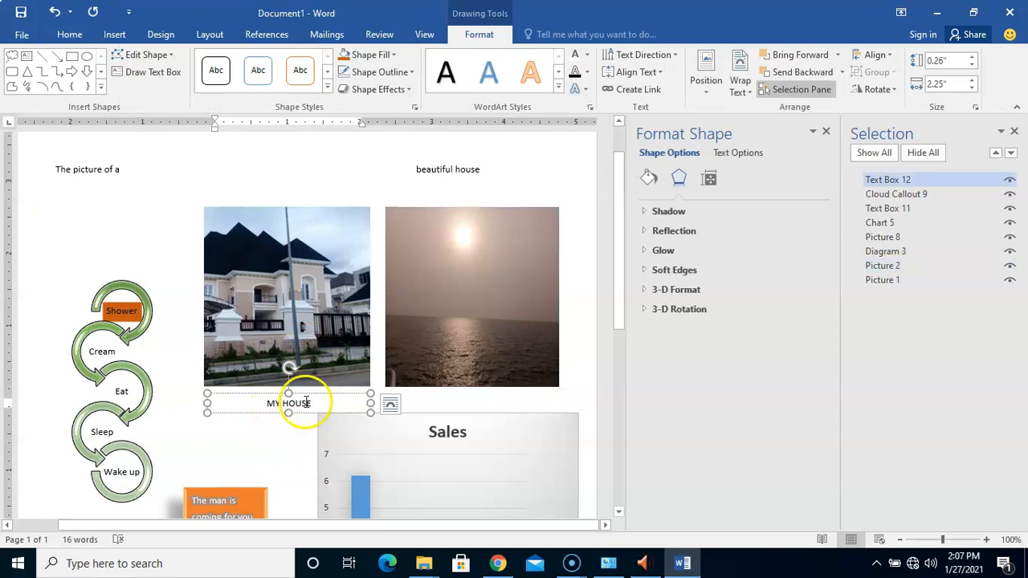
{"action": "left_click", "coordinate": [305, 397]}
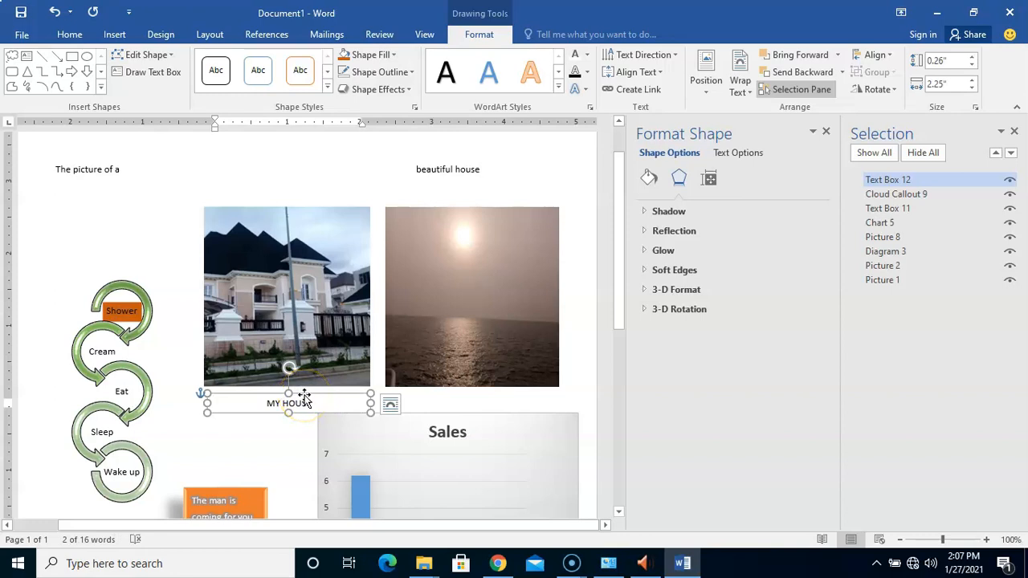
{"action": "left_click_drag", "start_coordinate": [305, 397], "coordinate": [305, 392]}
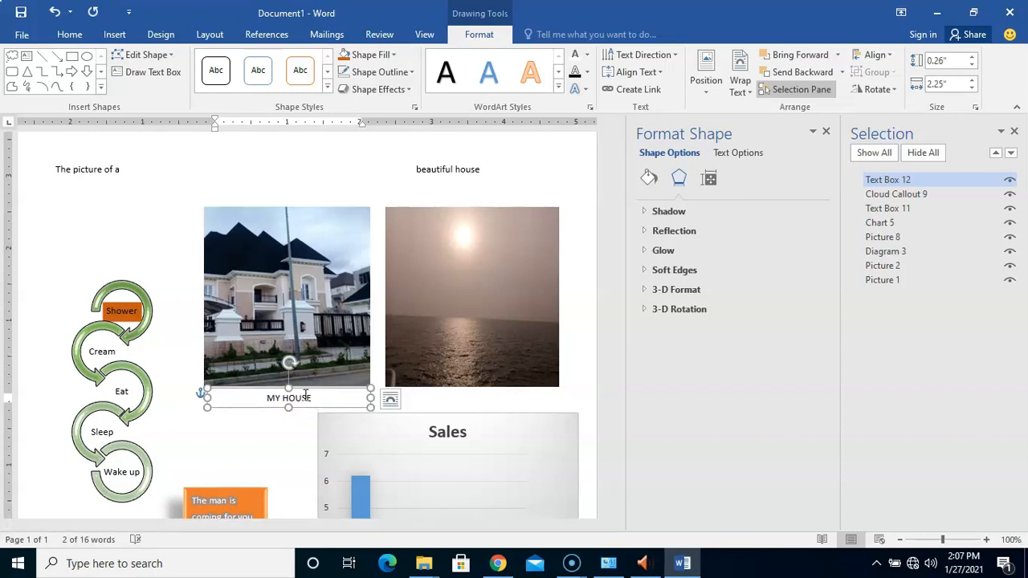
{"action": "left_click_drag", "start_coordinate": [309, 391], "coordinate": [310, 393]}
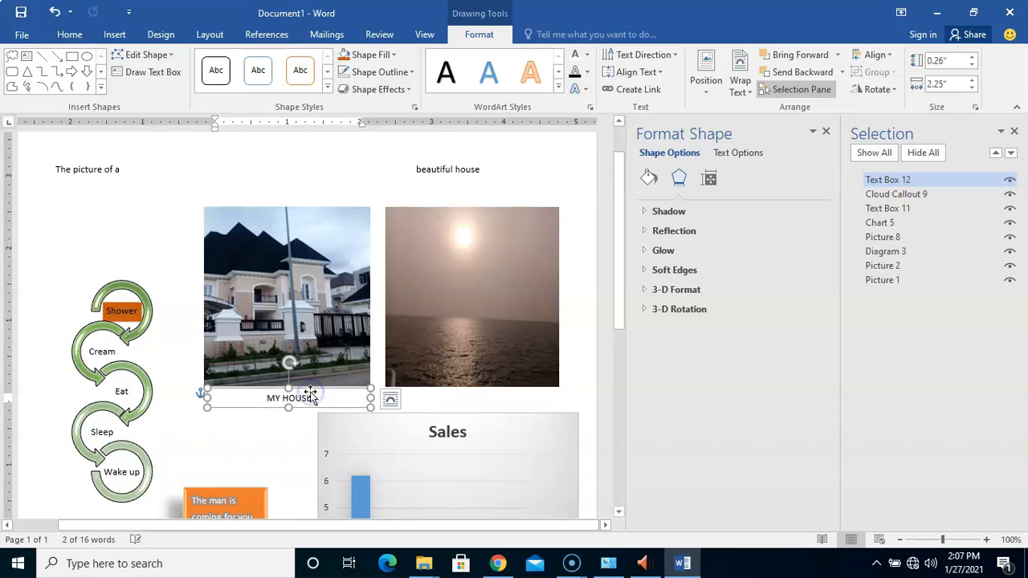
{"action": "left_click_drag", "start_coordinate": [310, 397], "coordinate": [312, 394]}
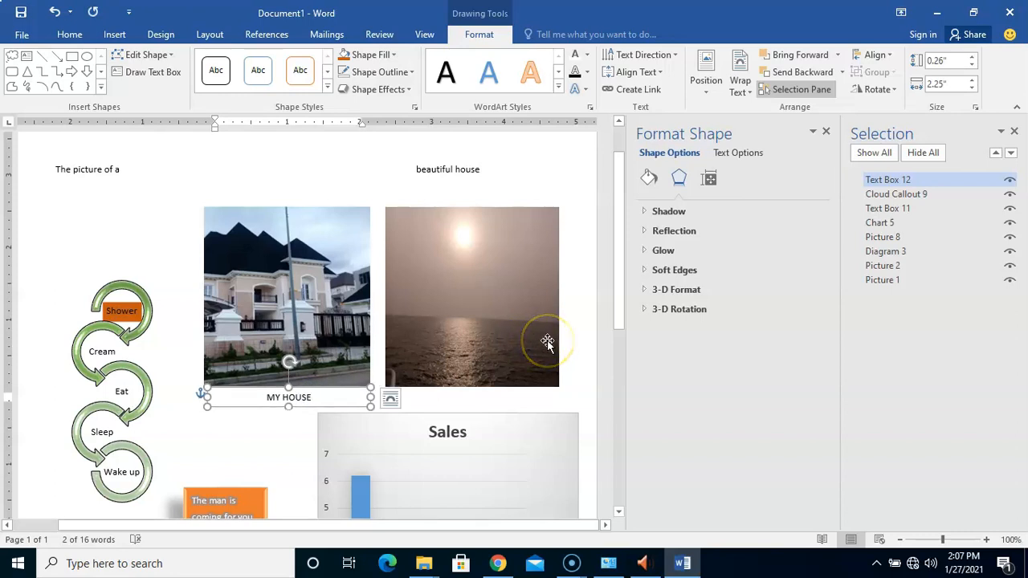
{"action": "key", "text": "Left"}
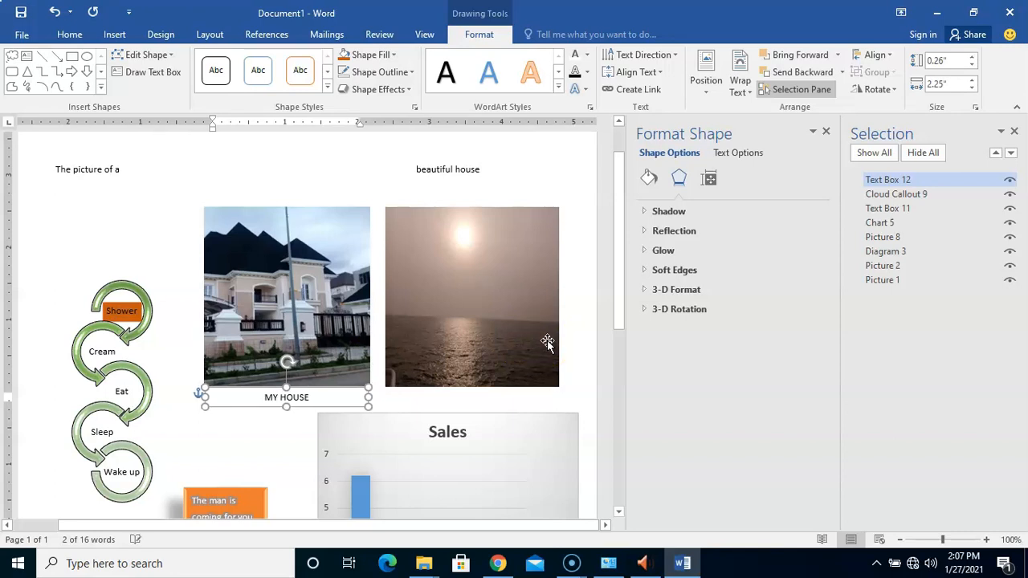
{"action": "left_click", "coordinate": [574, 370]}
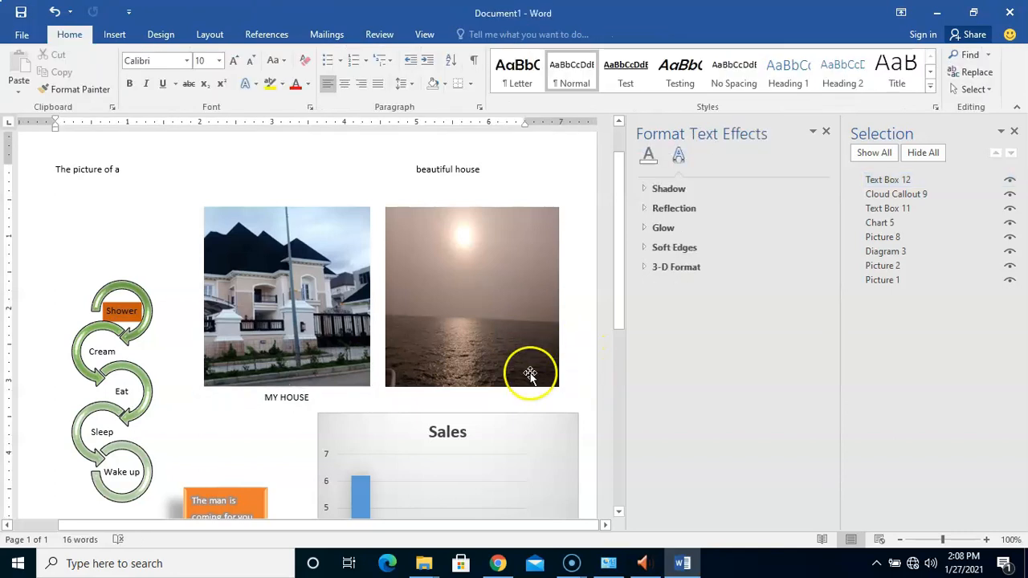
- Nudge the house picture slightly upward away from its MY HOUSE caption and undo the latest moves
{"action": "left_click", "coordinate": [293, 367]}
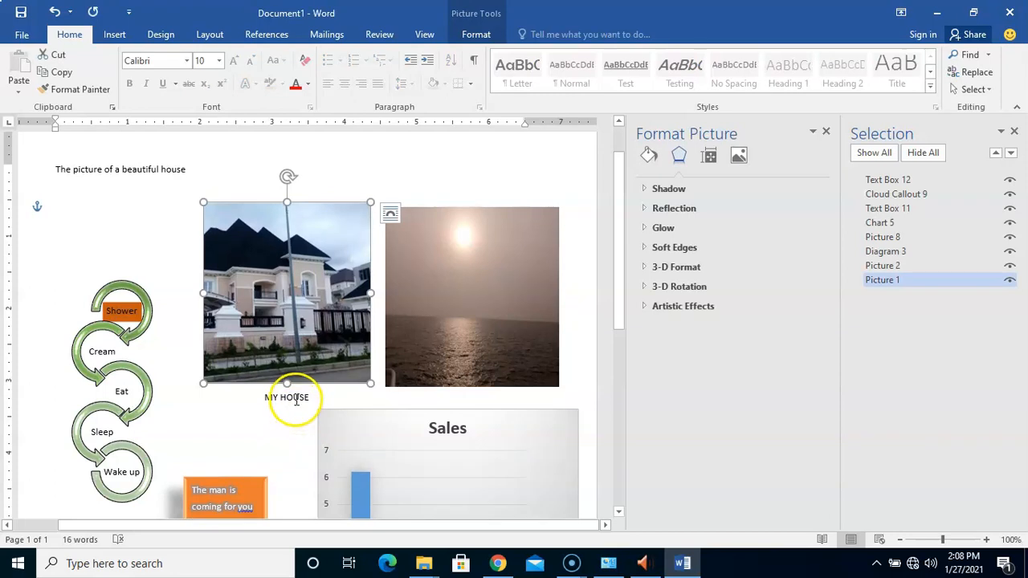
{"action": "left_click", "coordinate": [294, 397]}
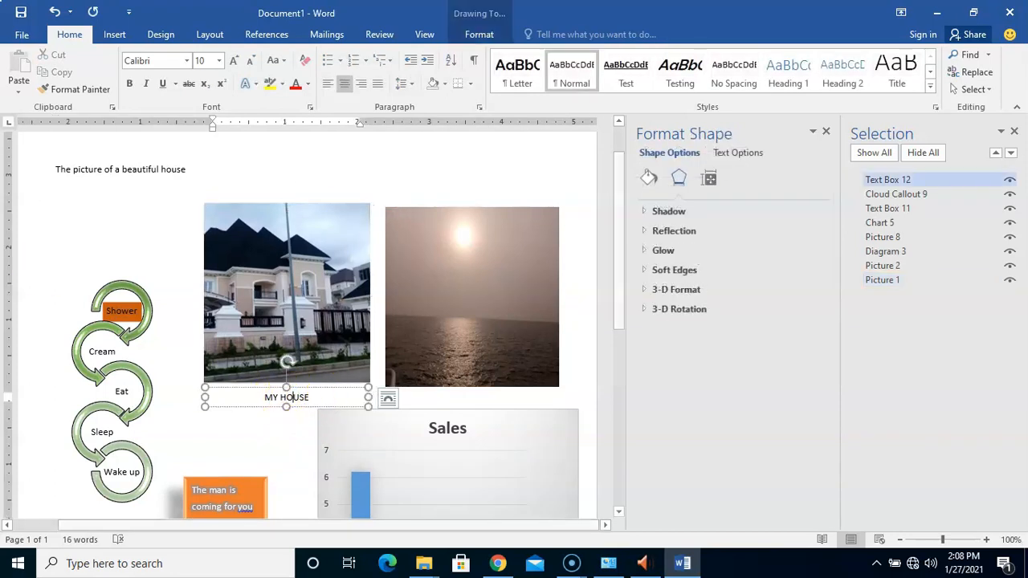
{"action": "left_click", "coordinate": [55, 11]}
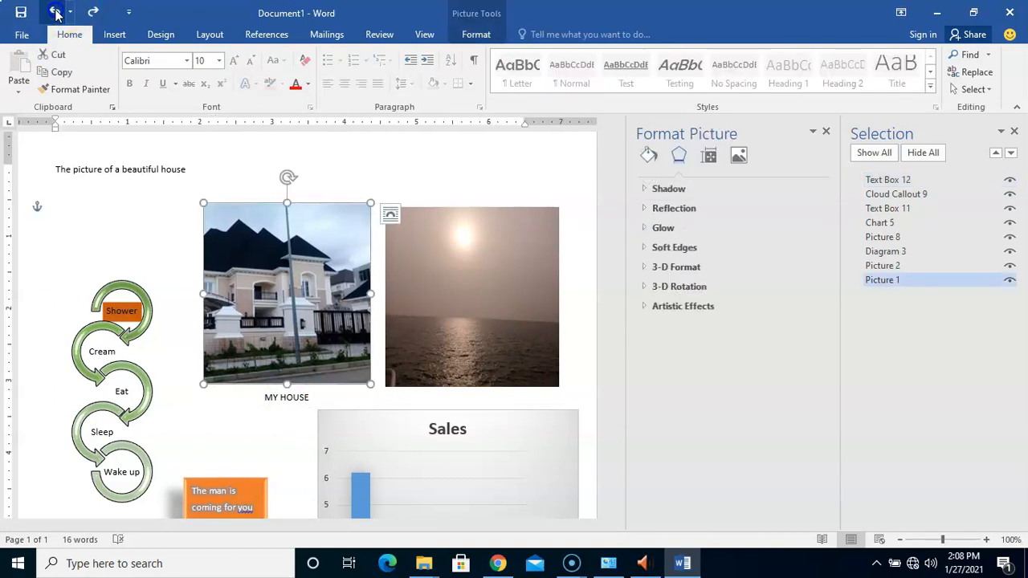
{"action": "left_click", "coordinate": [54, 12]}
{"action": "left_click", "coordinate": [54, 12]}
{"action": "left_click", "coordinate": [55, 11]}
{"action": "left_click", "coordinate": [54, 11]}
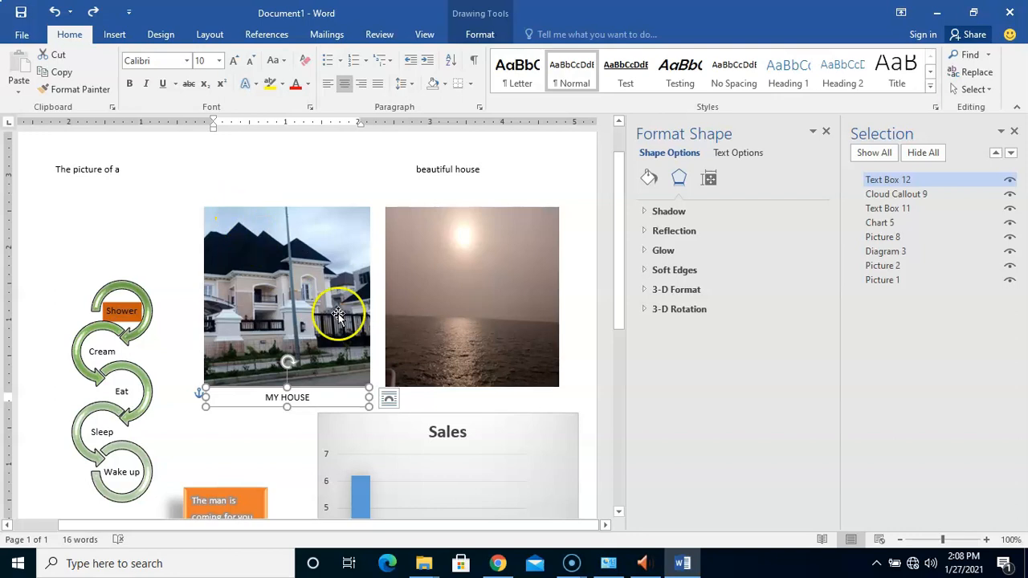
{"action": "left_click", "coordinate": [477, 404]}
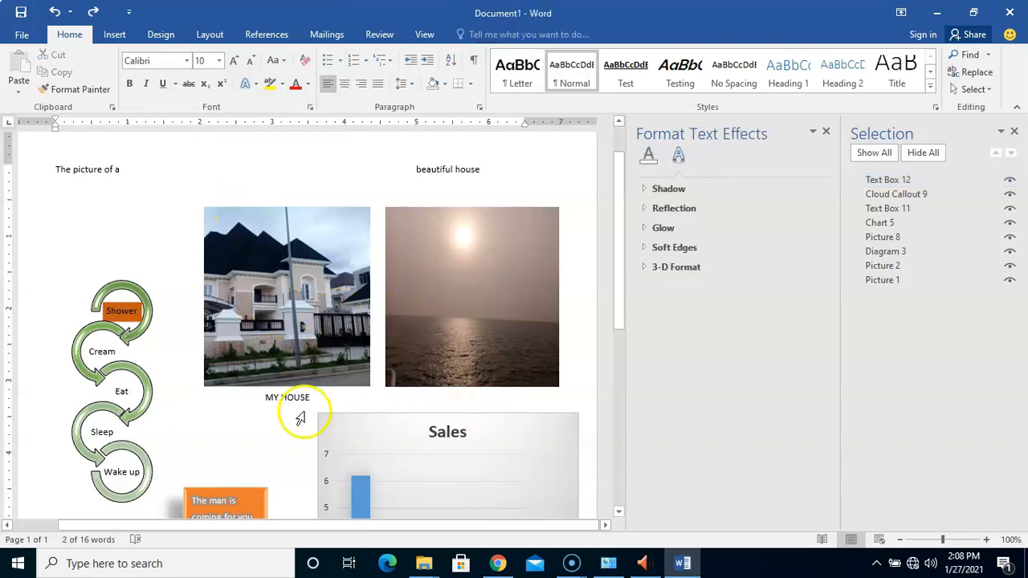
- Try Top and Bottom wrapping on the house picture and set its text wrapping to Square
{"action": "left_click", "coordinate": [313, 326]}
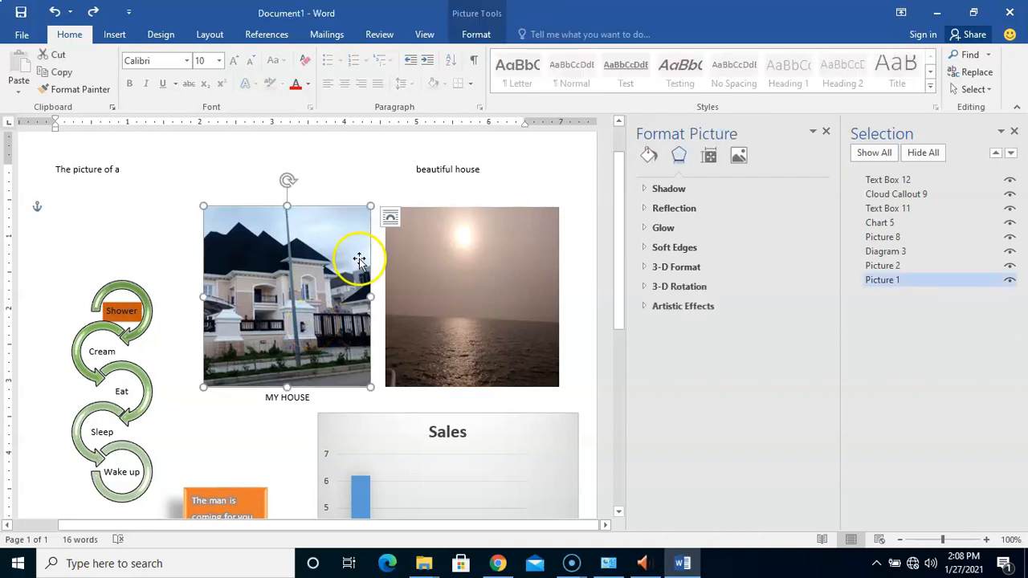
{"action": "left_click", "coordinate": [389, 220]}
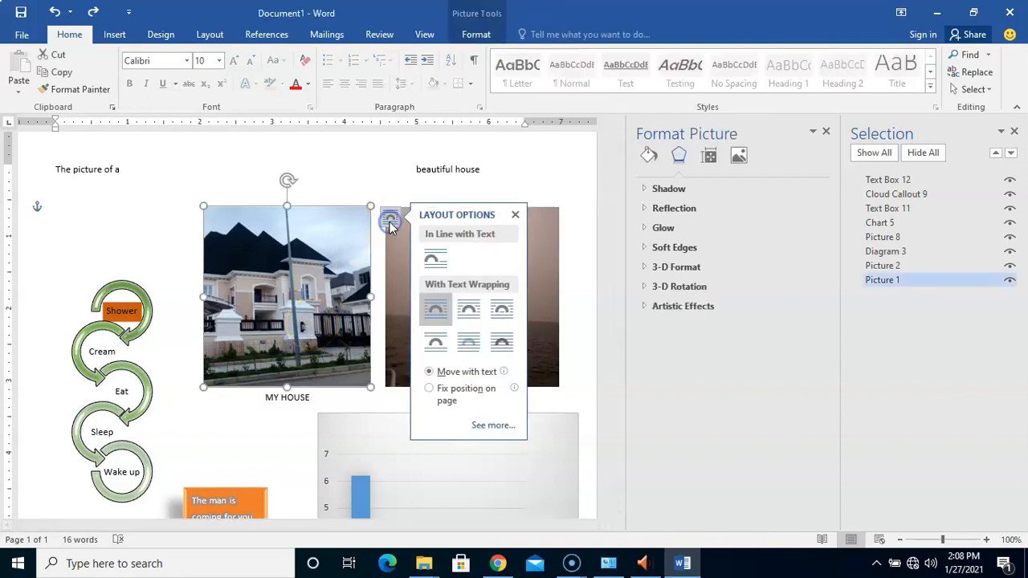
{"action": "left_click", "coordinate": [435, 341]}
{"action": "left_click", "coordinate": [436, 313]}
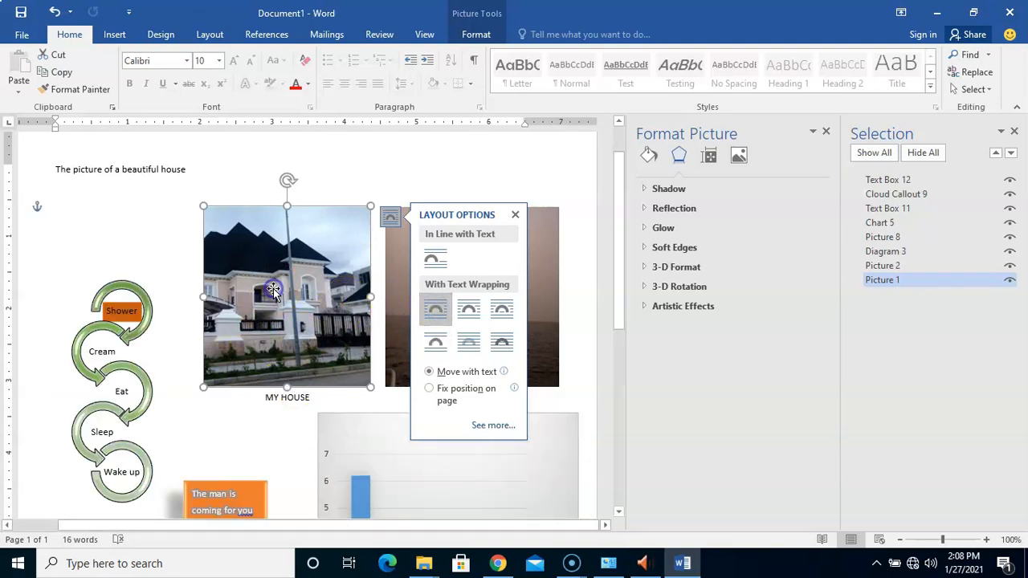
{"action": "left_click", "coordinate": [515, 214]}
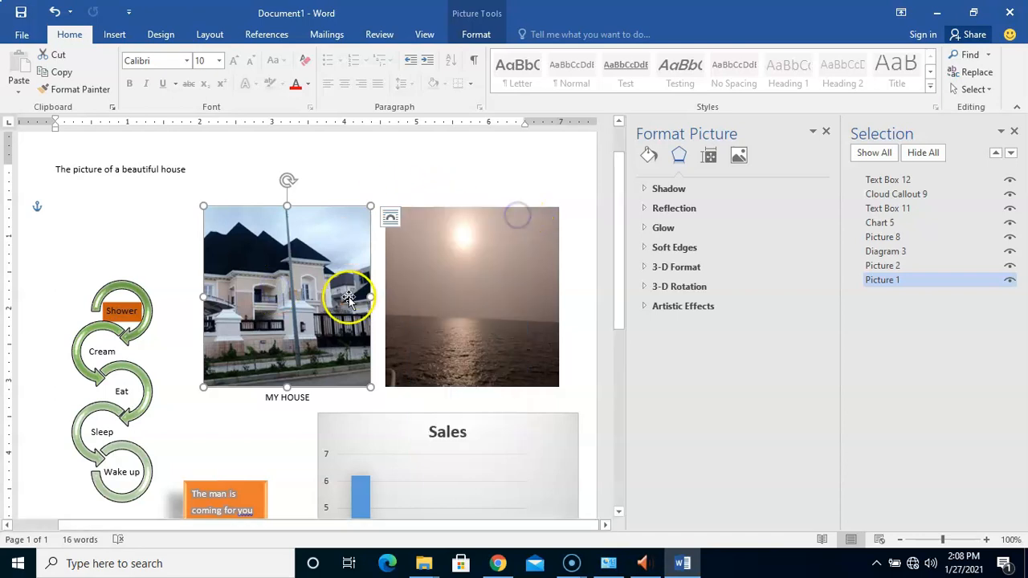
- Group the house picture with its MY HOUSE caption and shift the group slightly upward
{"action": "left_click", "coordinate": [291, 397], "text": "ctrl"}
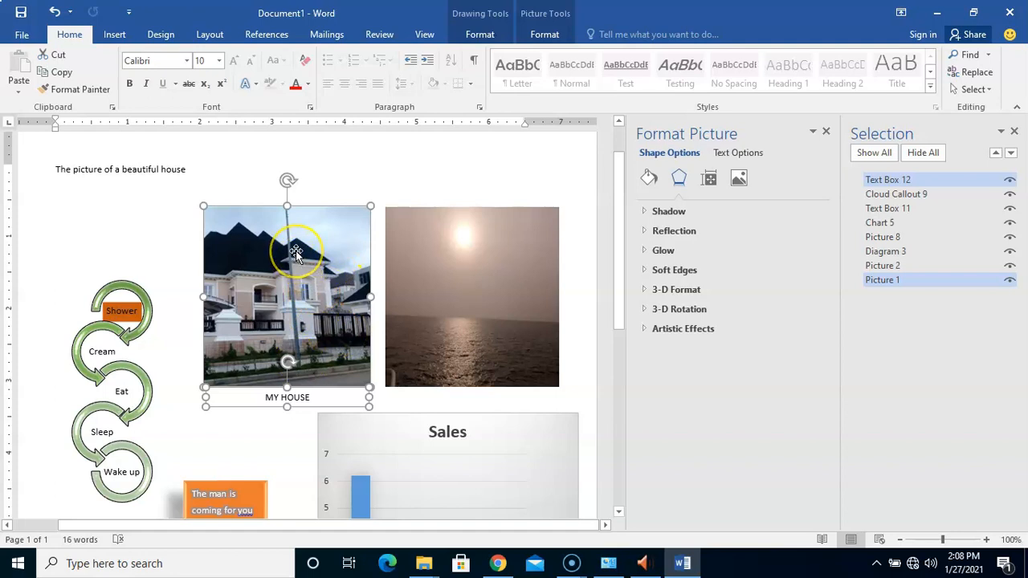
{"action": "left_click", "coordinate": [539, 34]}
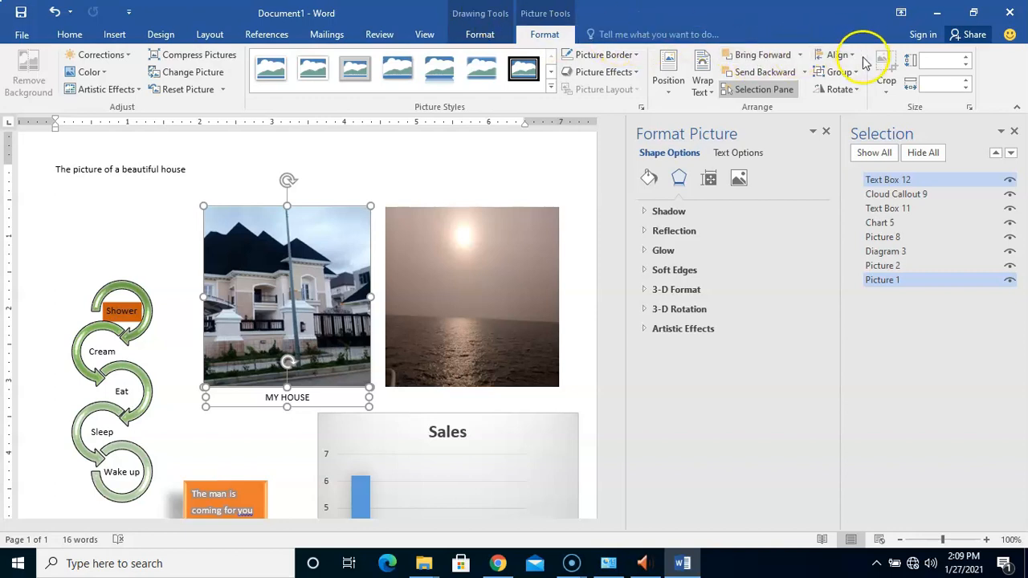
{"action": "left_click", "coordinate": [851, 74]}
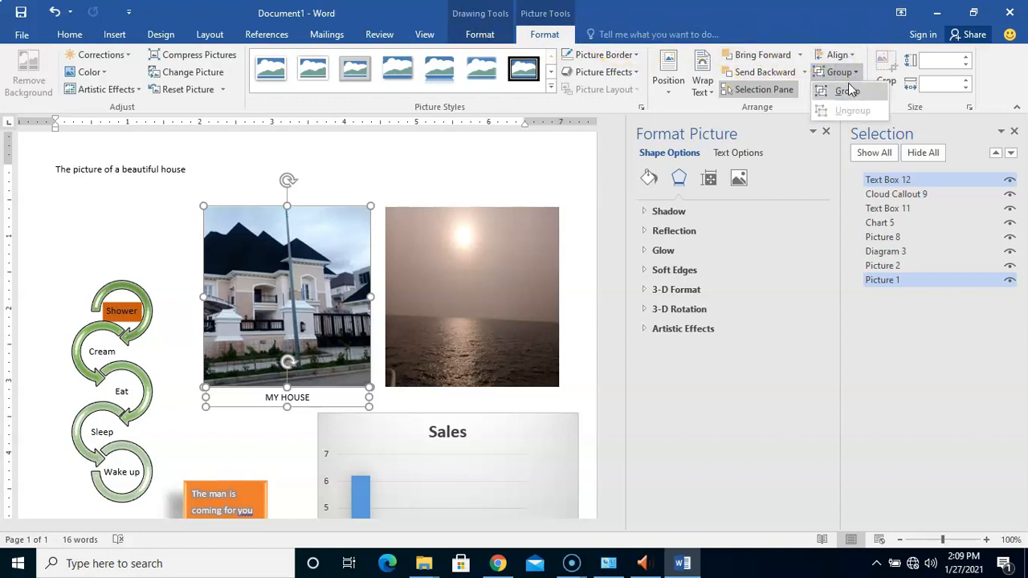
{"action": "left_click", "coordinate": [849, 91]}
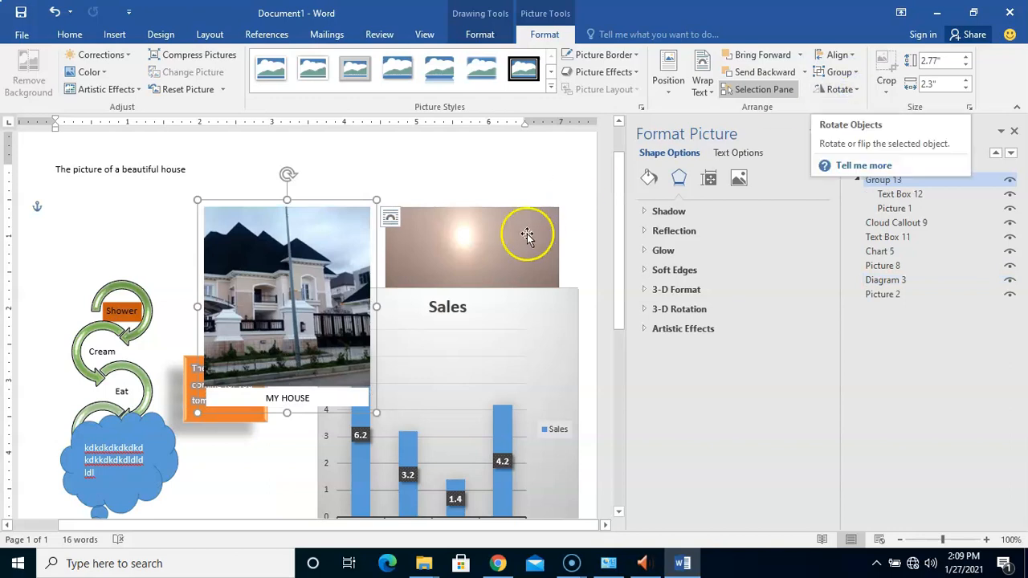
{"action": "left_click_drag", "start_coordinate": [339, 225], "coordinate": [315, 191]}
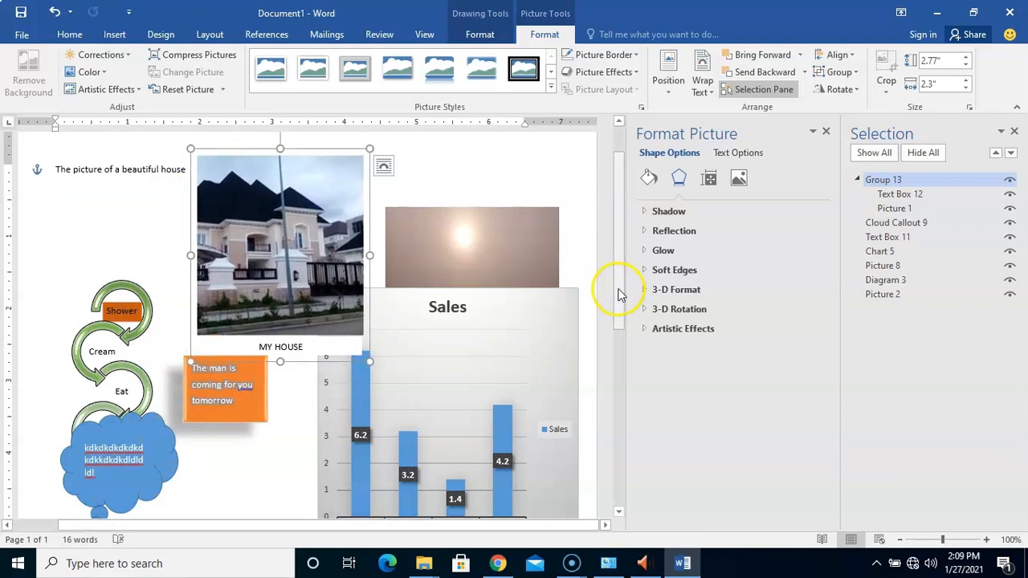
- Apply Square text wrapping to the Sales chart and the sunset picture
{"action": "left_click_drag", "start_coordinate": [618, 295], "coordinate": [615, 321]}
{"action": "left_click", "coordinate": [520, 316]}
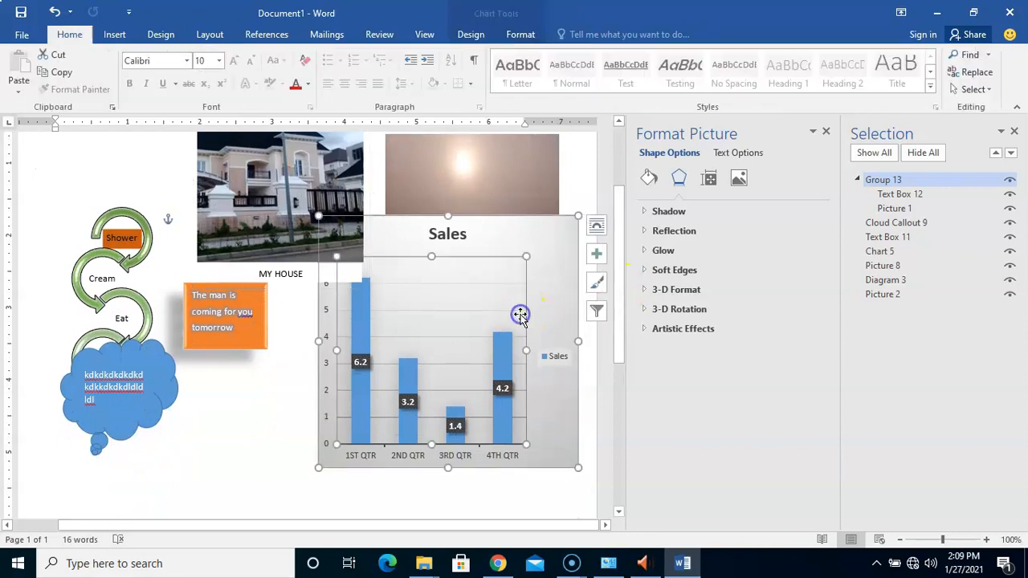
{"action": "left_click", "coordinate": [597, 224]}
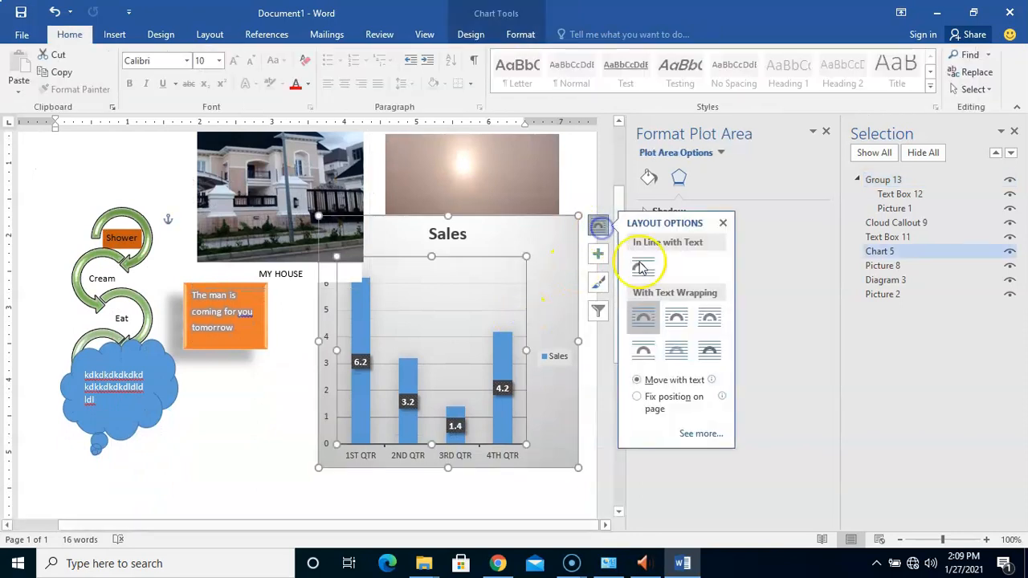
{"action": "left_click", "coordinate": [647, 319]}
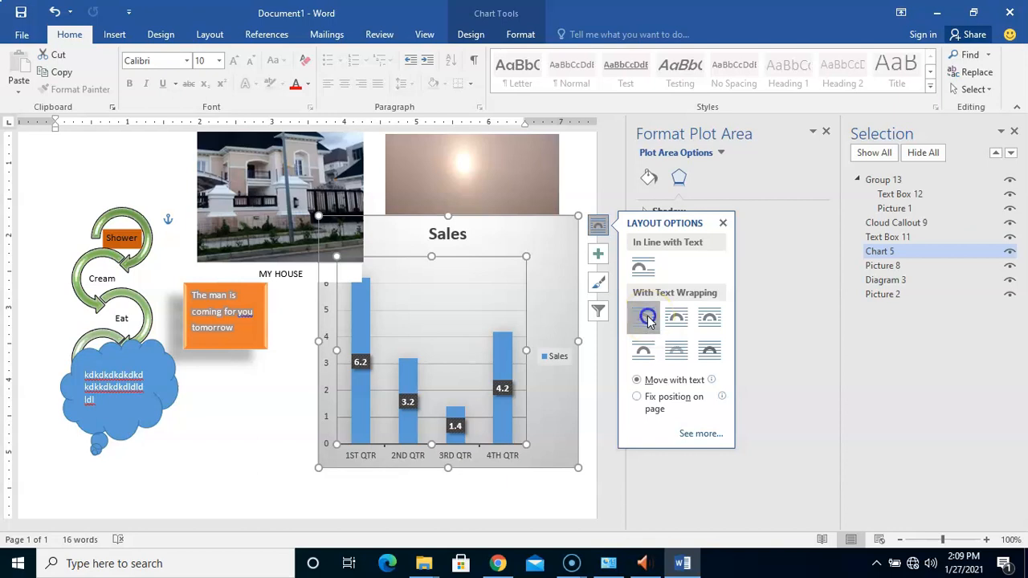
{"action": "left_click", "coordinate": [459, 193]}
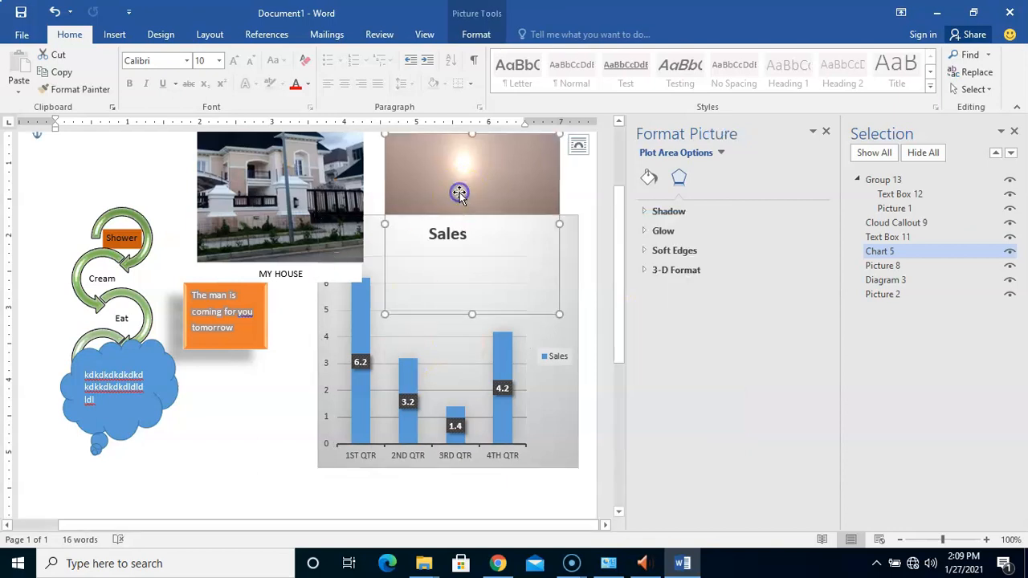
{"action": "left_click", "coordinate": [579, 144]}
{"action": "left_click", "coordinate": [625, 239]}
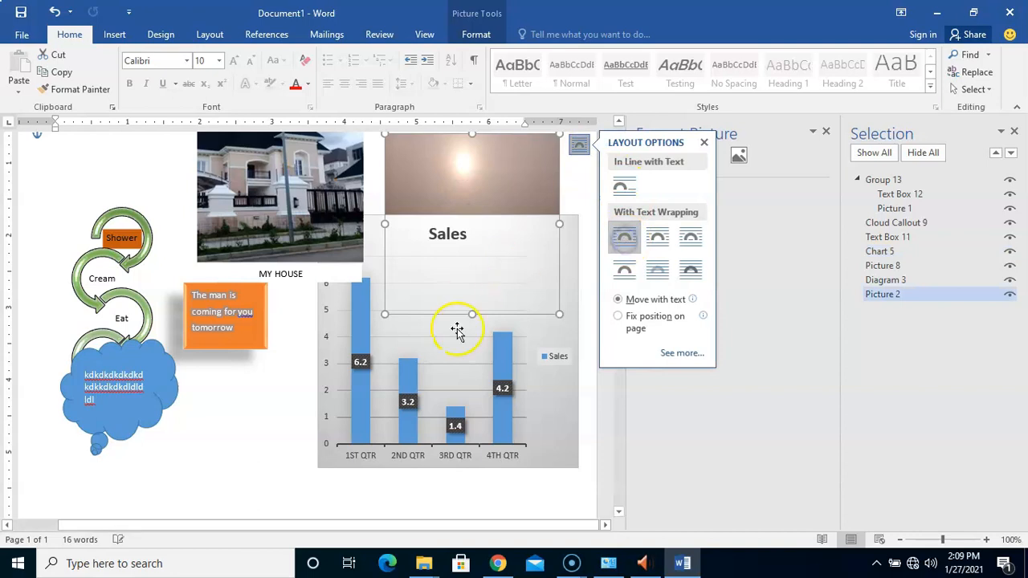
- Move the grouped house picture and caption down to the empty area below the cloud callout
{"action": "left_click_drag", "start_coordinate": [261, 217], "coordinate": [184, 426]}
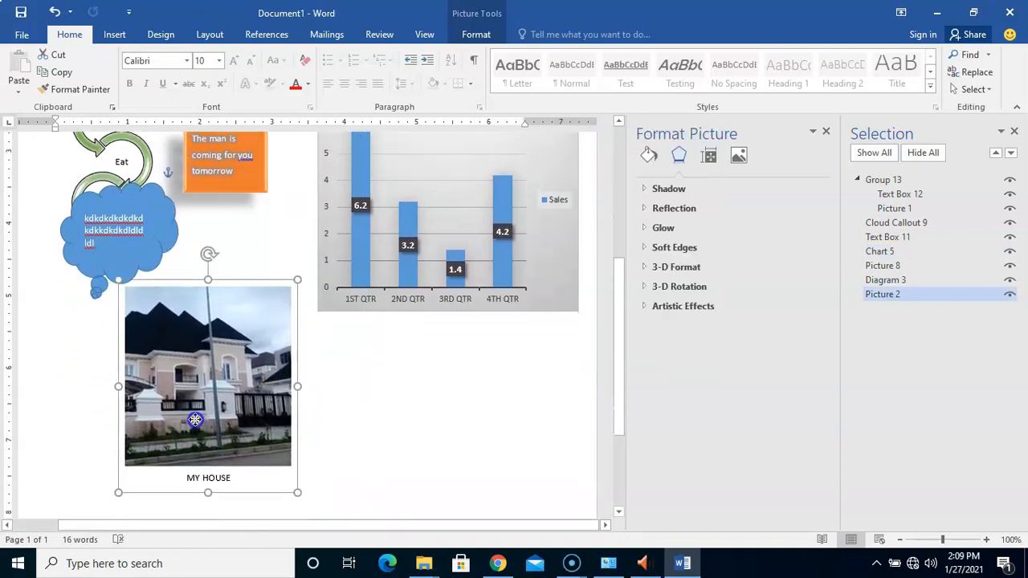
{"action": "left_click", "coordinate": [396, 423]}
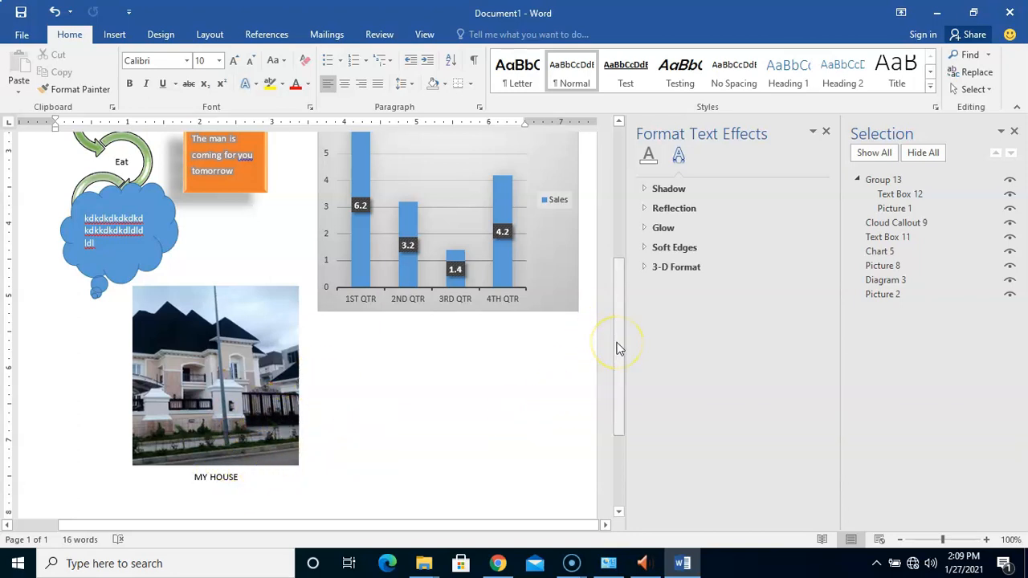
- Draw a chevron block arrow about 2.1" wide and 1.68" high below the Sales chart and rotate it to point straight down
{"action": "left_click_drag", "start_coordinate": [618, 347], "coordinate": [602, 259]}
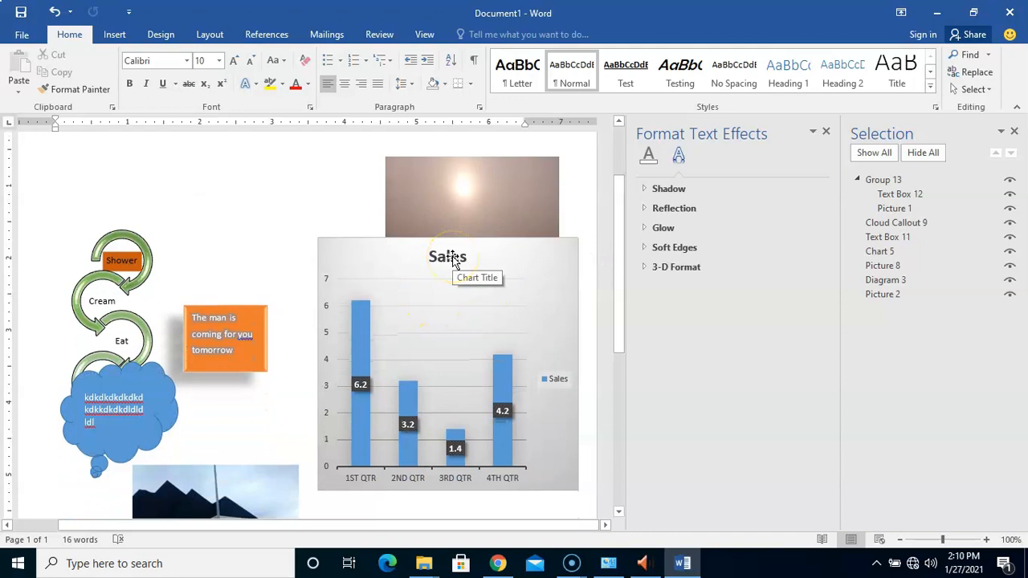
{"action": "left_click_drag", "start_coordinate": [621, 262], "coordinate": [566, 523]}
{"action": "left_click_drag", "start_coordinate": [558, 577], "coordinate": [587, 500]}
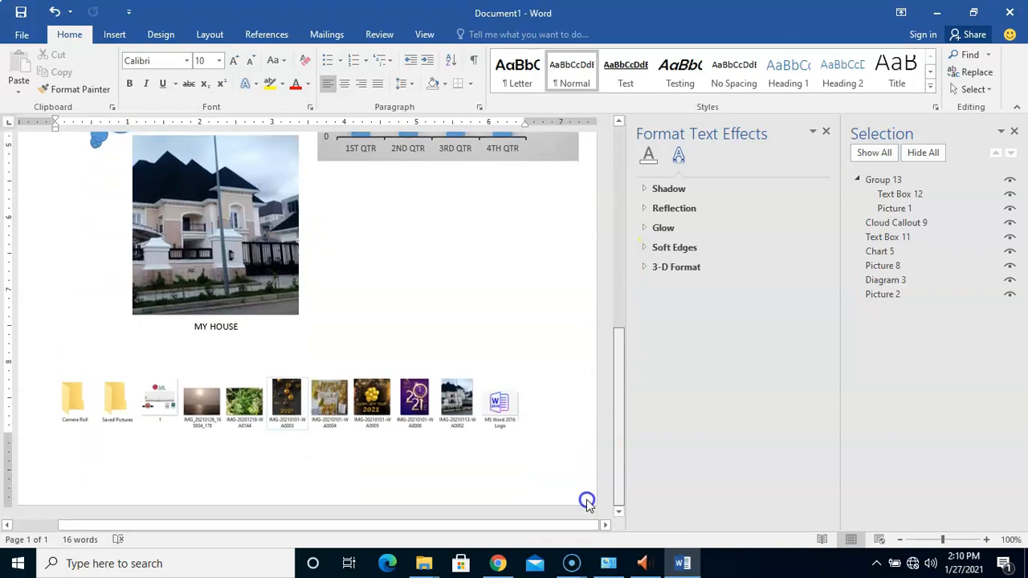
{"action": "left_click_drag", "start_coordinate": [575, 445], "coordinate": [631, 208]}
{"action": "left_click_drag", "start_coordinate": [615, 248], "coordinate": [609, 400]}
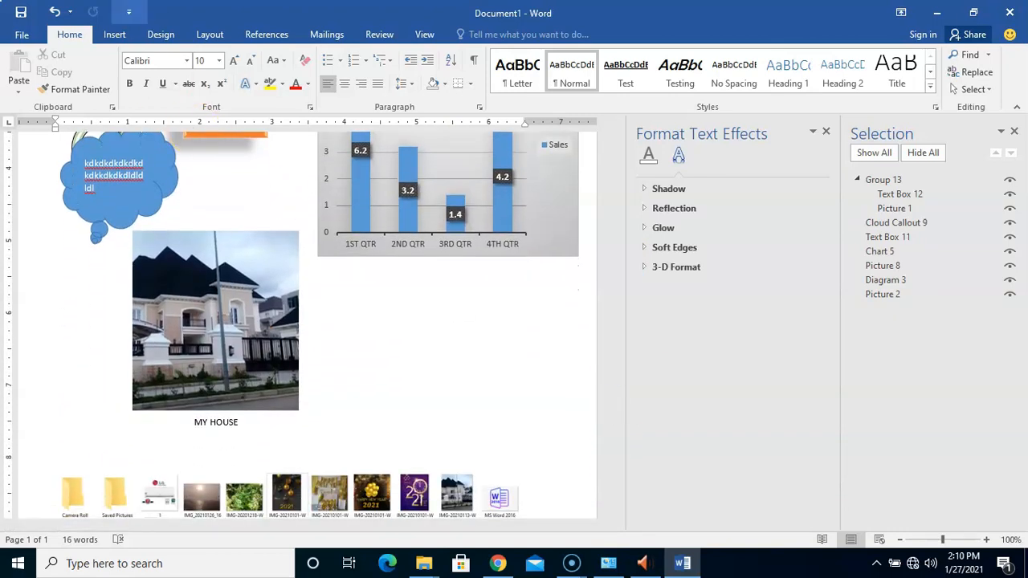
{"action": "left_click", "coordinate": [111, 36]}
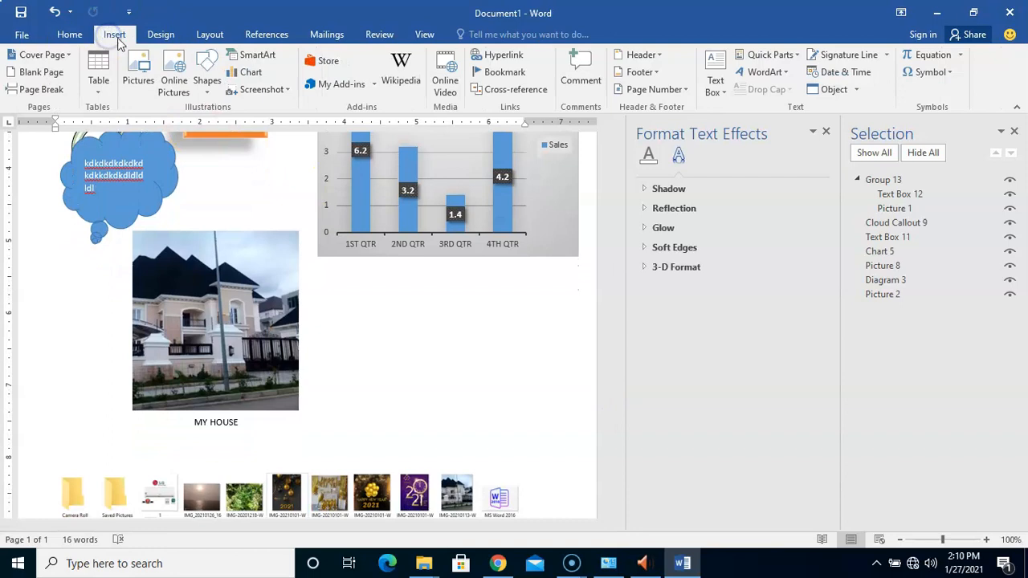
{"action": "left_click", "coordinate": [205, 82]}
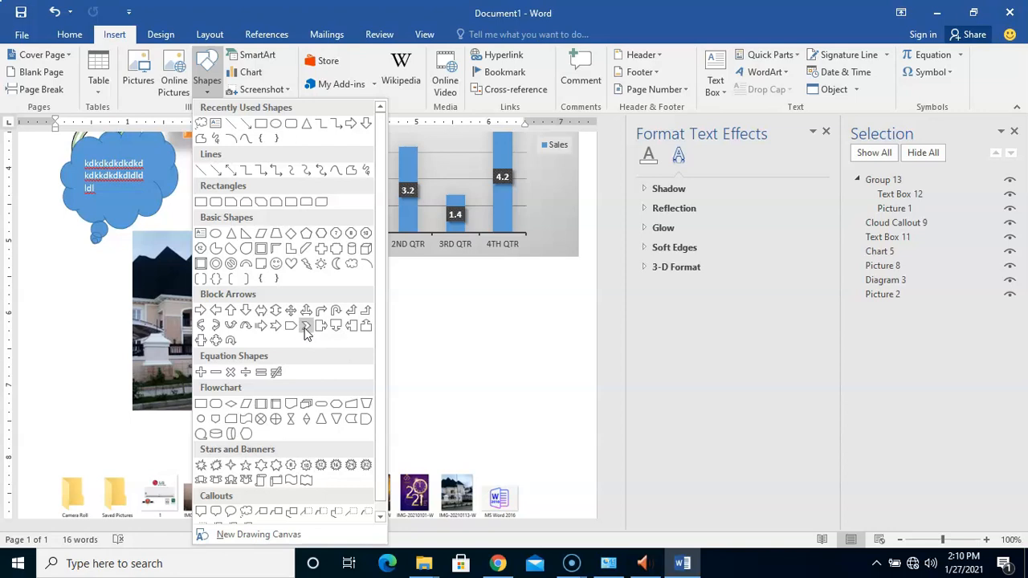
{"action": "left_click", "coordinate": [305, 326]}
{"action": "left_click_drag", "start_coordinate": [380, 317], "coordinate": [533, 437]}
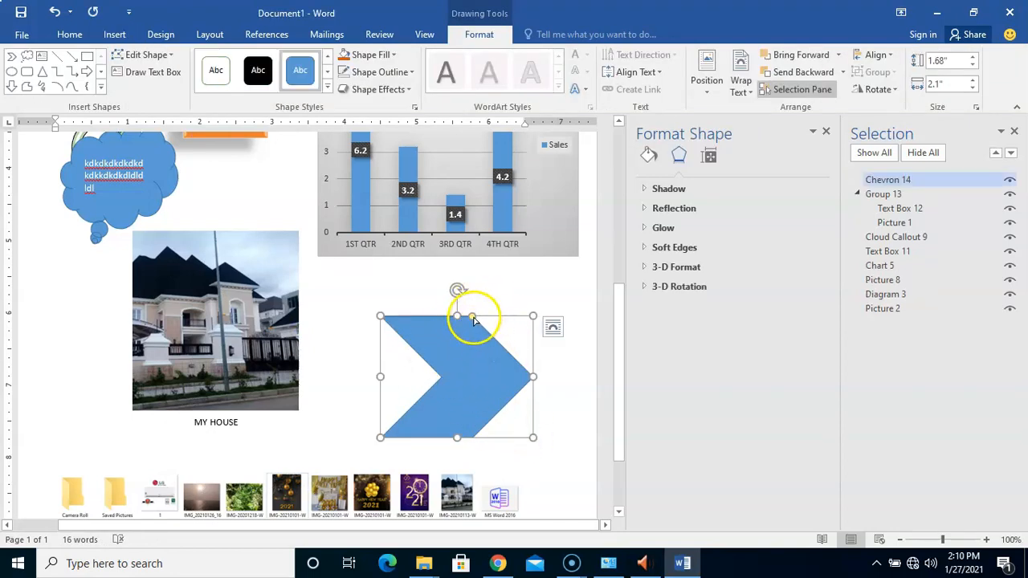
{"action": "left_click_drag", "start_coordinate": [456, 291], "coordinate": [541, 378]}
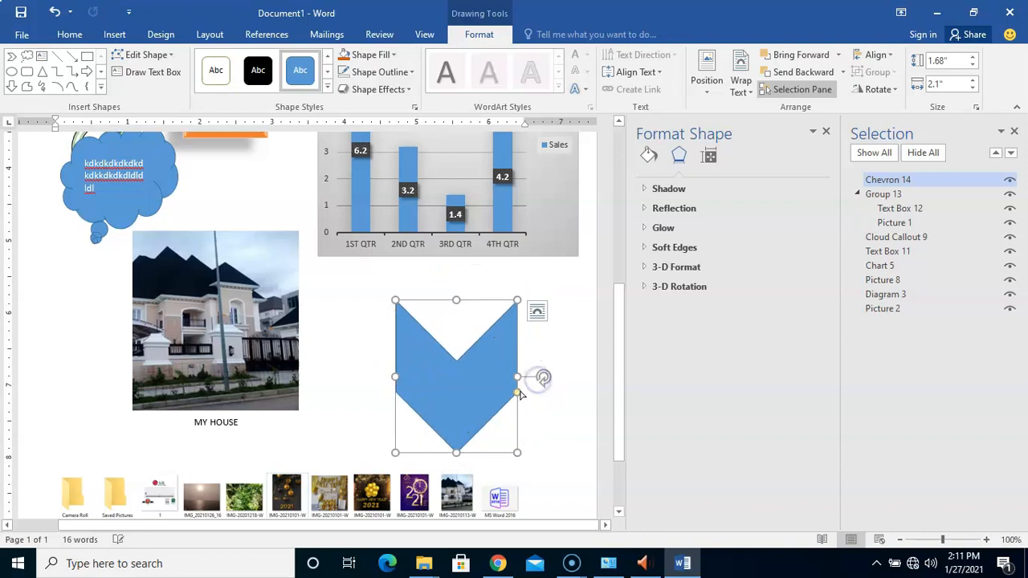
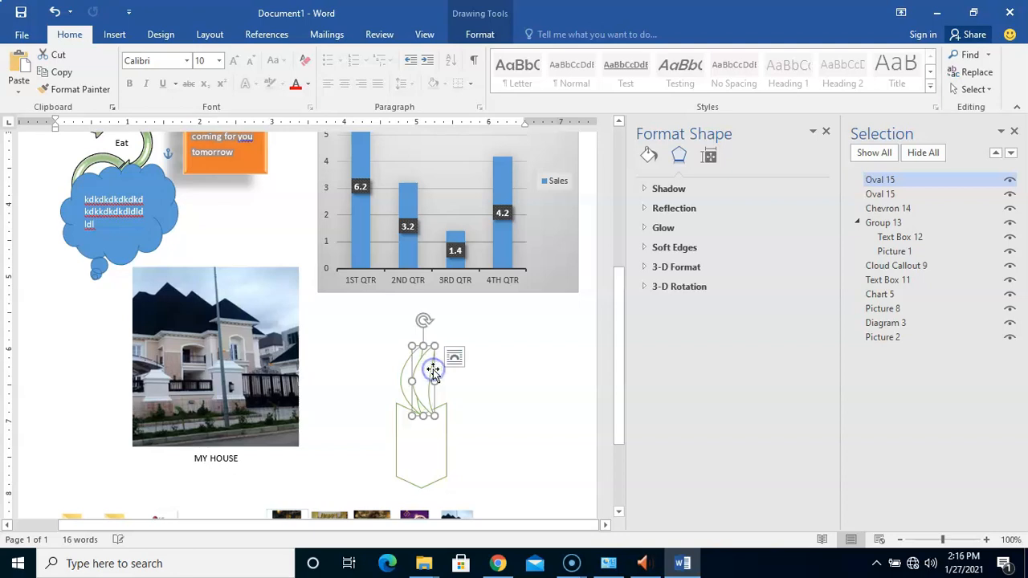
- Fit the second curved oval against the first one above the chevron to complete the candle flame
{"action": "left_click_drag", "start_coordinate": [415, 383], "coordinate": [453, 383]}
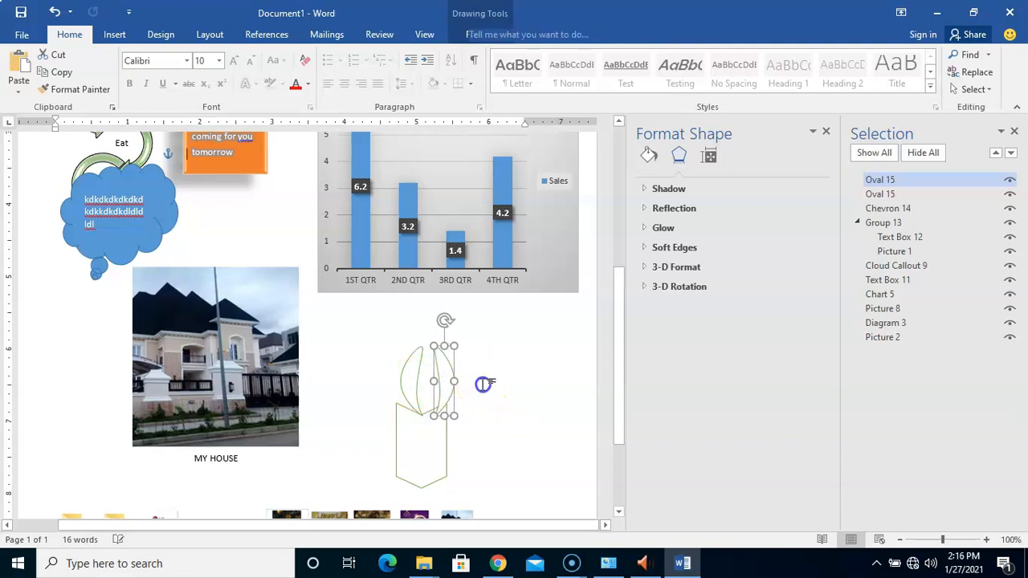
{"action": "left_click", "coordinate": [447, 383]}
{"action": "left_click_drag", "start_coordinate": [437, 380], "coordinate": [433, 380]}
{"action": "left_click", "coordinate": [509, 402]}
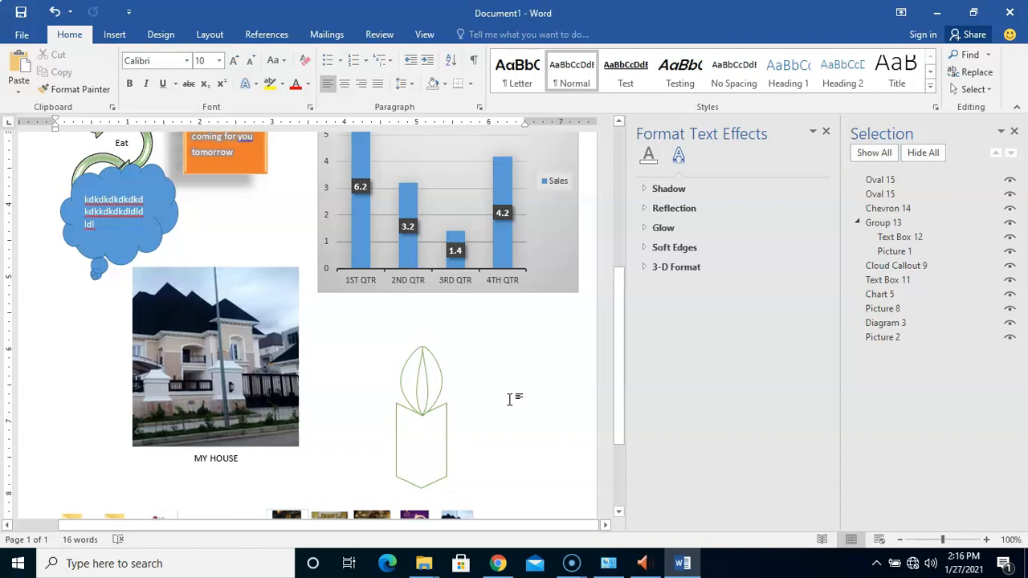
- Edit the candle body's points to move its upper-right corner slightly outward, and undo the deepening of the notch
{"action": "left_click", "coordinate": [423, 438]}
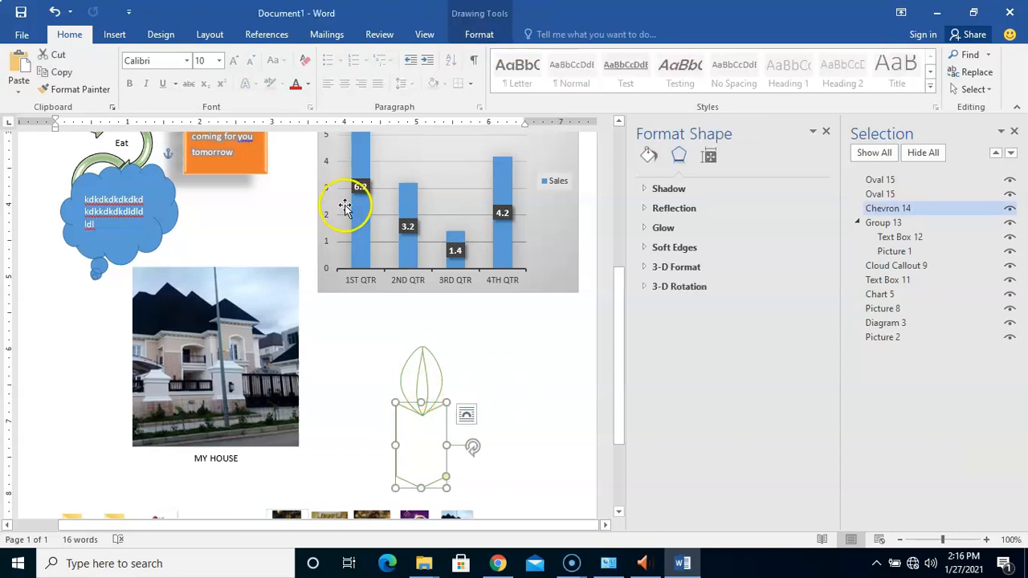
{"action": "left_click", "coordinate": [467, 37]}
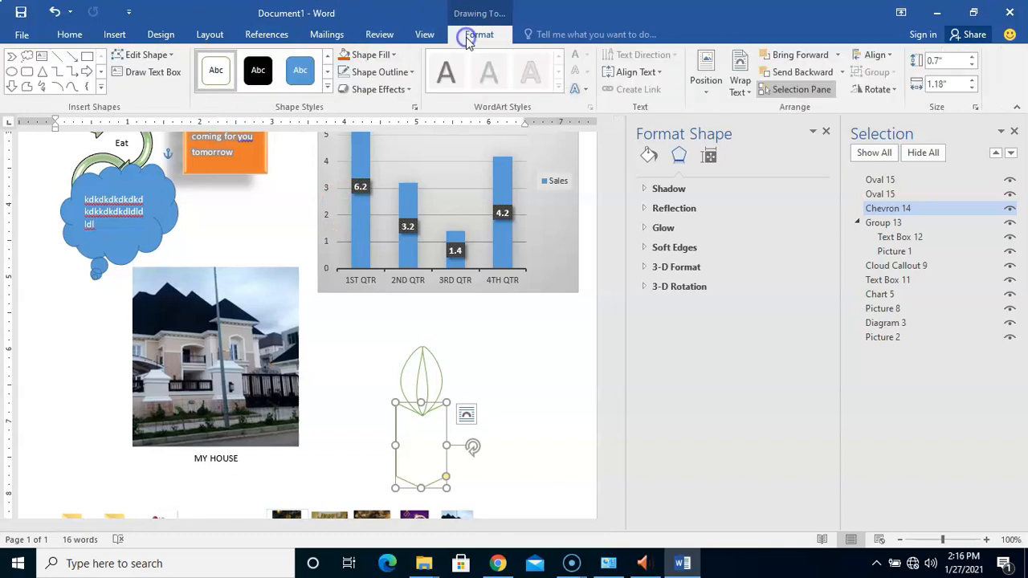
{"action": "left_click", "coordinate": [147, 56]}
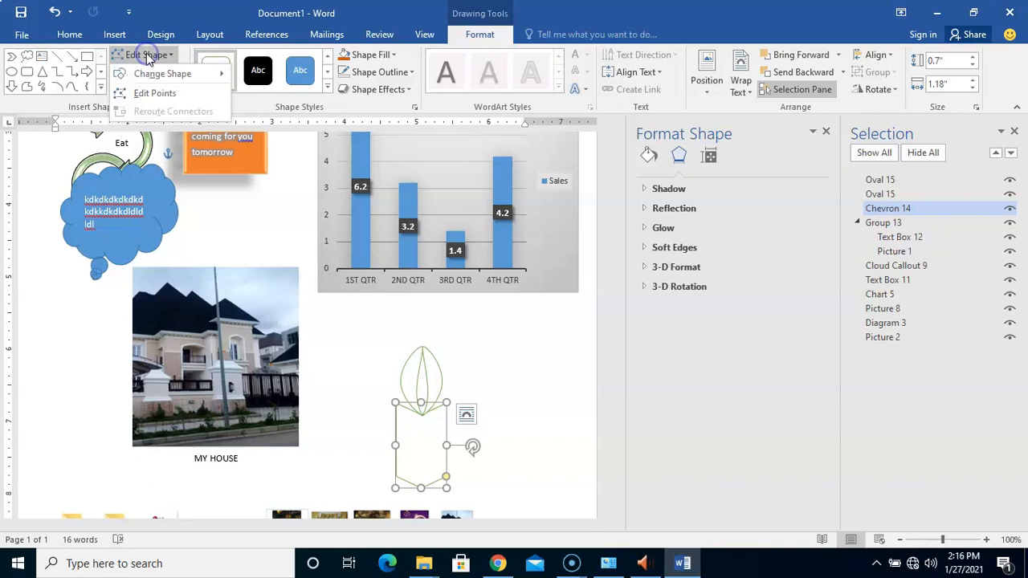
{"action": "left_click", "coordinate": [156, 94]}
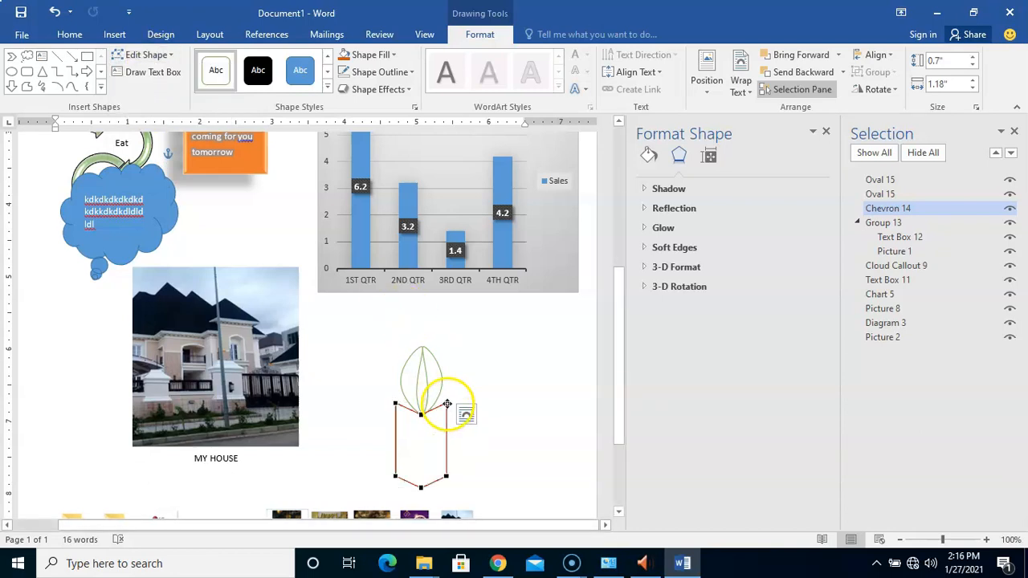
{"action": "left_click_drag", "start_coordinate": [447, 401], "coordinate": [422, 434]}
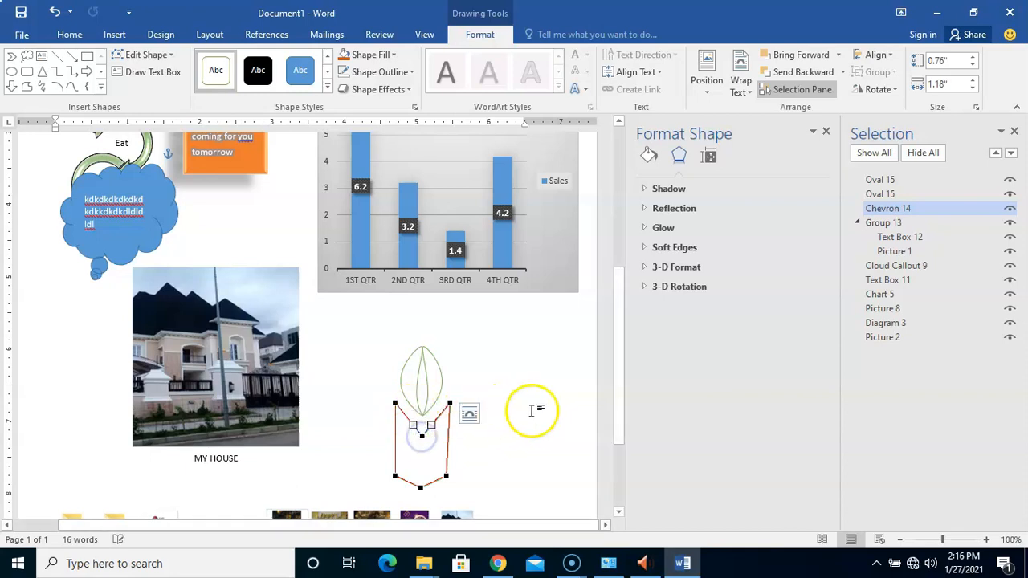
{"action": "left_click", "coordinate": [493, 355]}
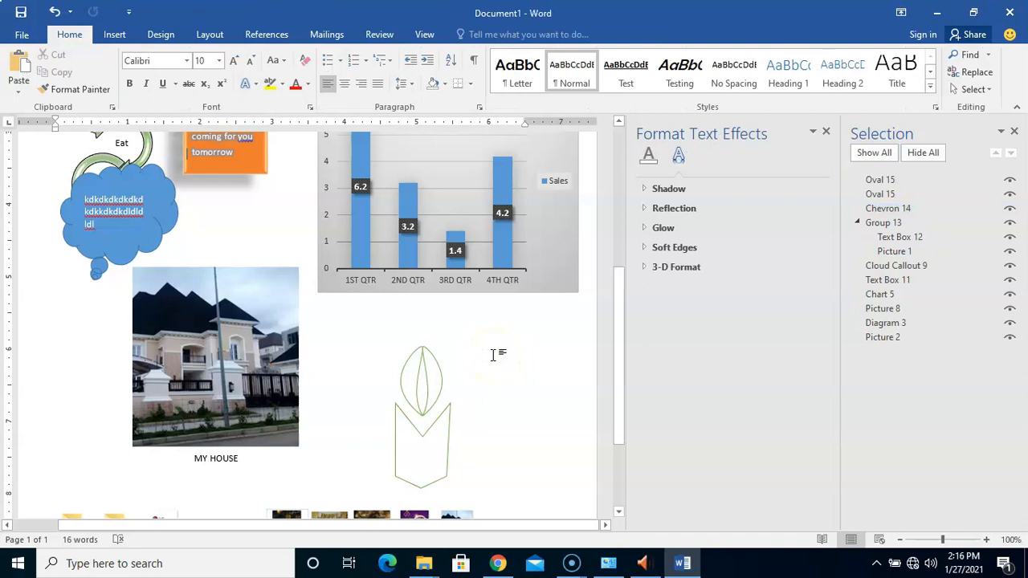
{"action": "left_click", "coordinate": [57, 11]}
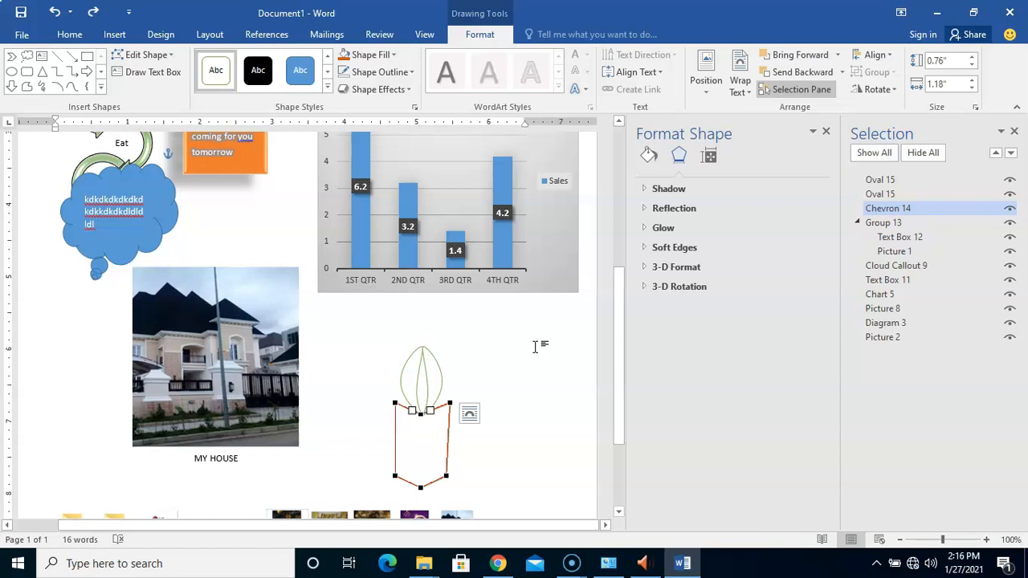
{"action": "left_click", "coordinate": [519, 375]}
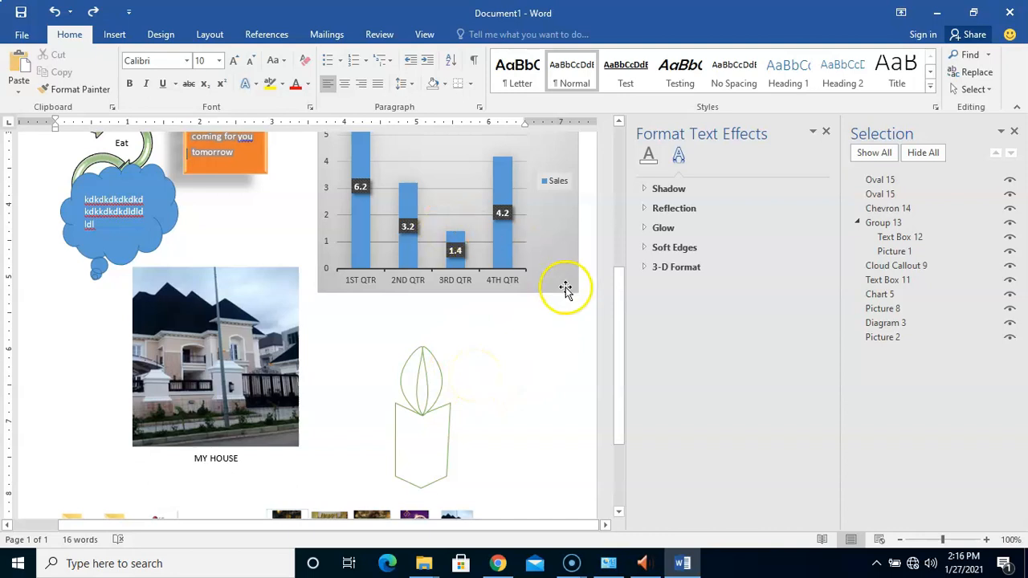
{"action": "left_click", "coordinate": [269, 336]}
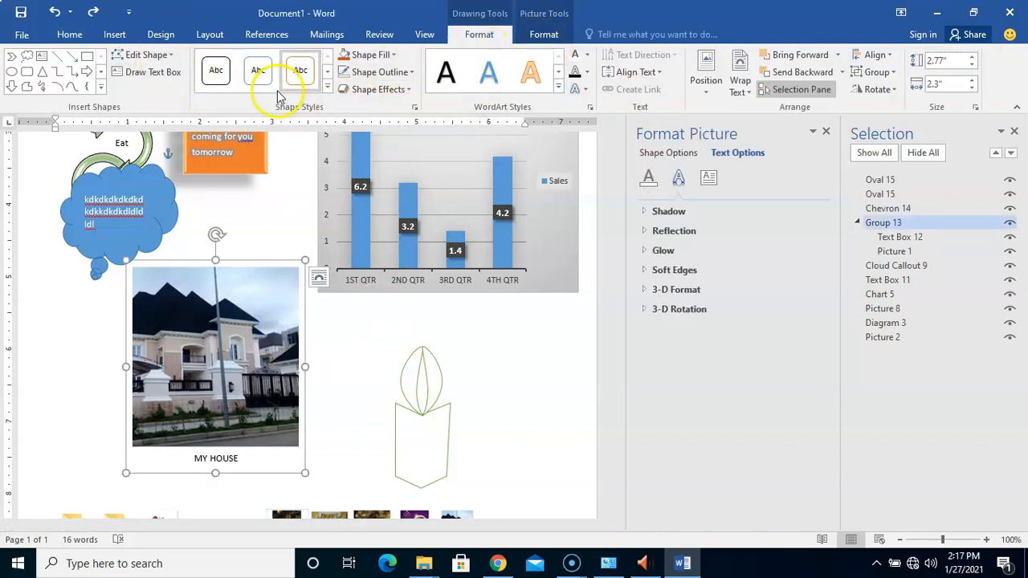
{"action": "left_click", "coordinate": [544, 34]}
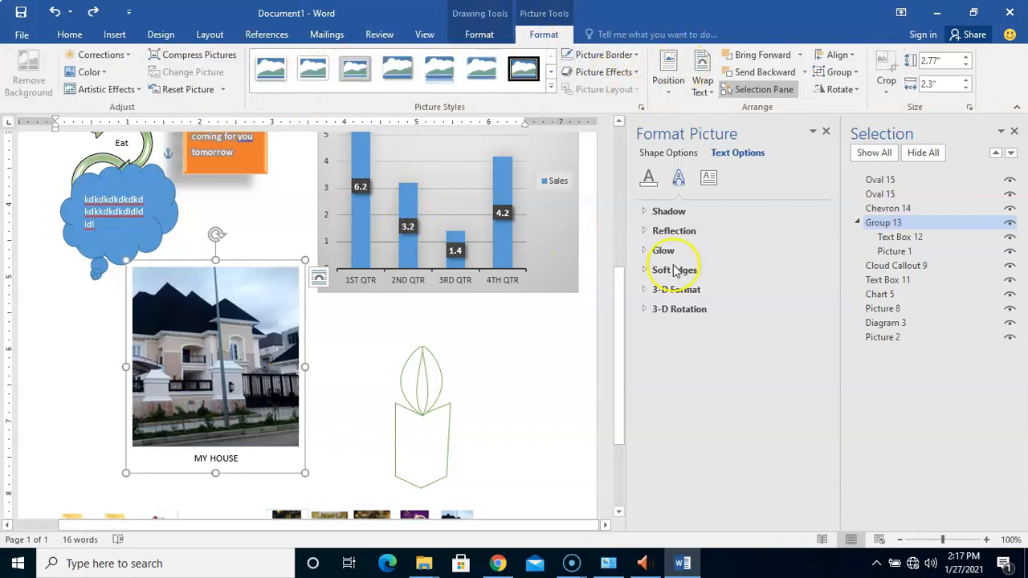
{"action": "left_click_drag", "start_coordinate": [618, 298], "coordinate": [616, 138]}
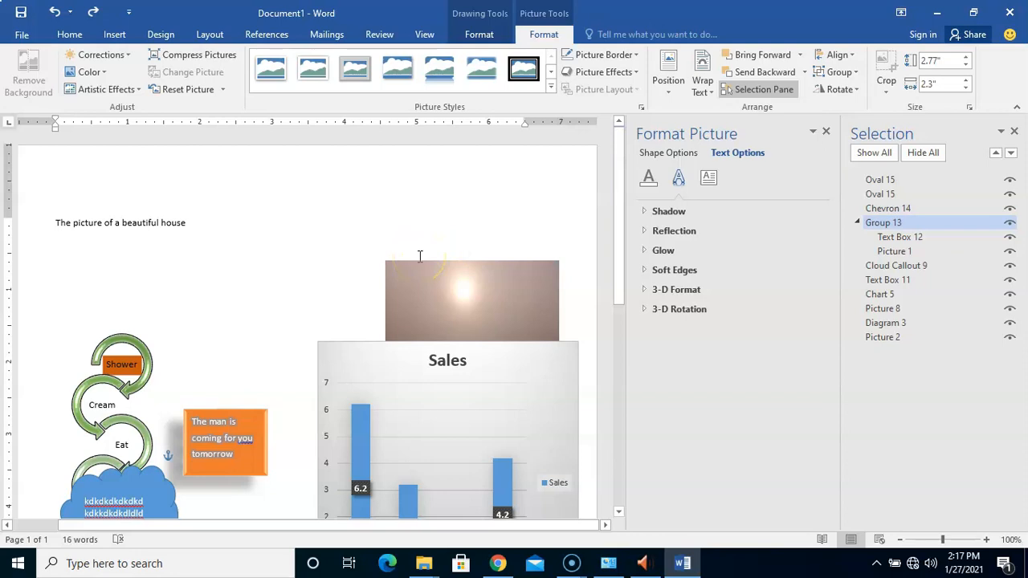
{"action": "left_click", "coordinate": [107, 37]}
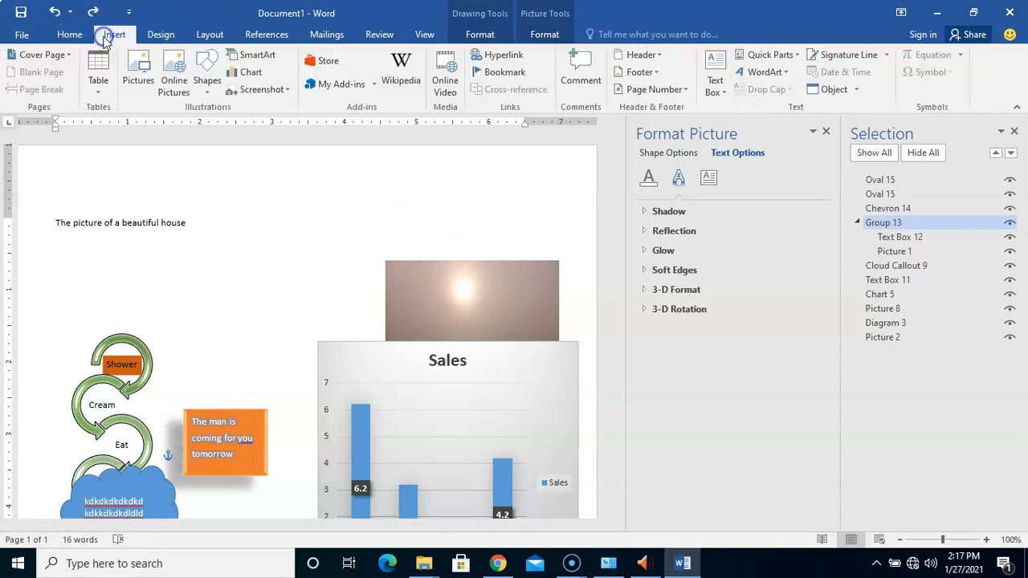
{"action": "left_click", "coordinate": [207, 80]}
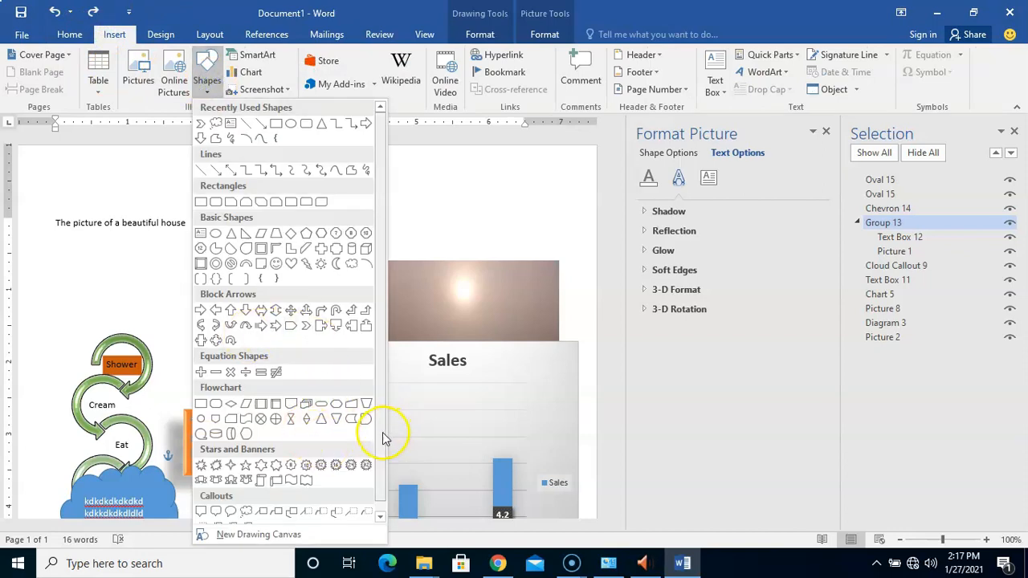
{"action": "scroll", "coordinate": [382, 449], "scroll_direction": "down", "scroll_amount": 1}
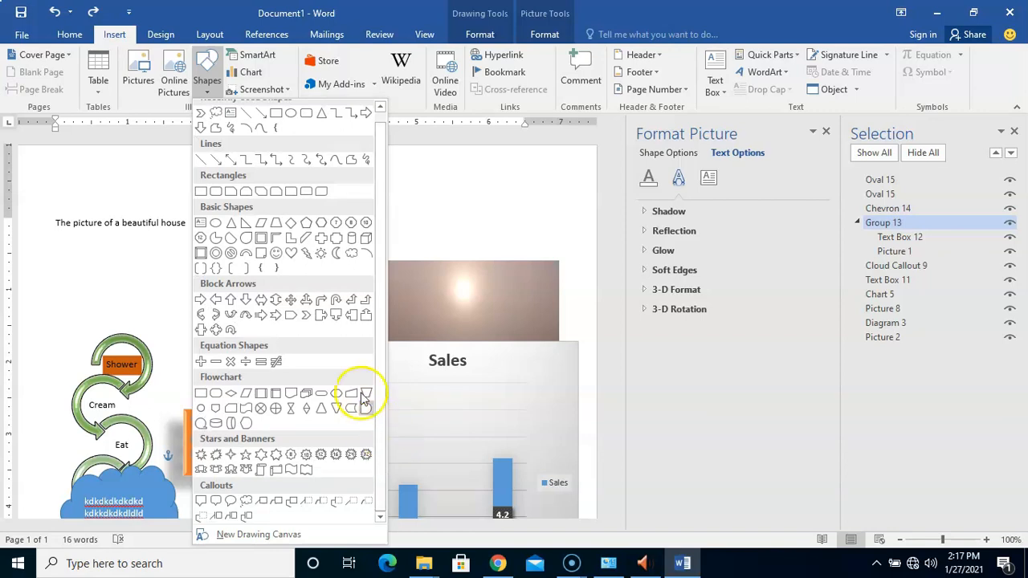
{"action": "left_click", "coordinate": [466, 233]}
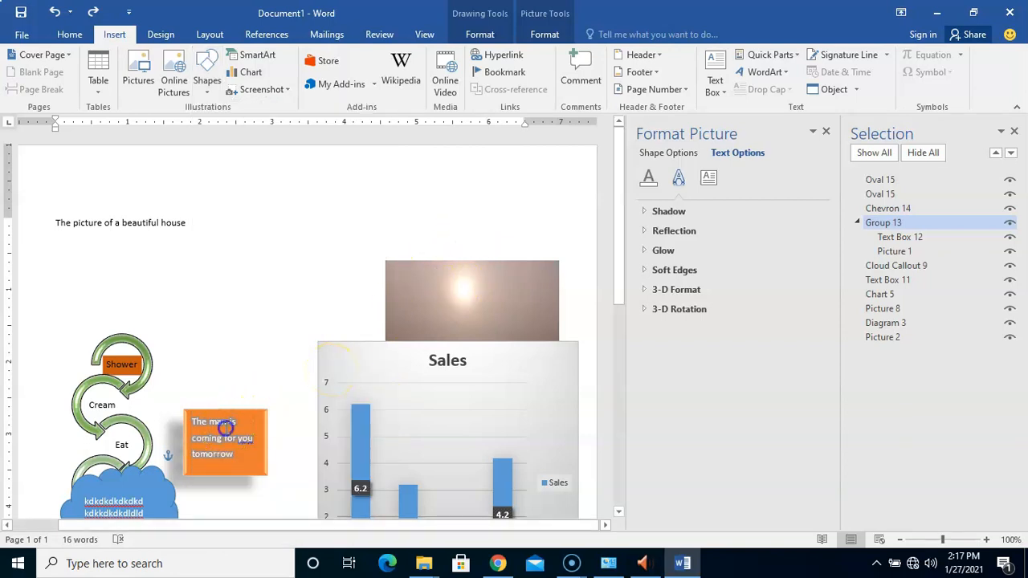
{"action": "left_click", "coordinate": [184, 434]}
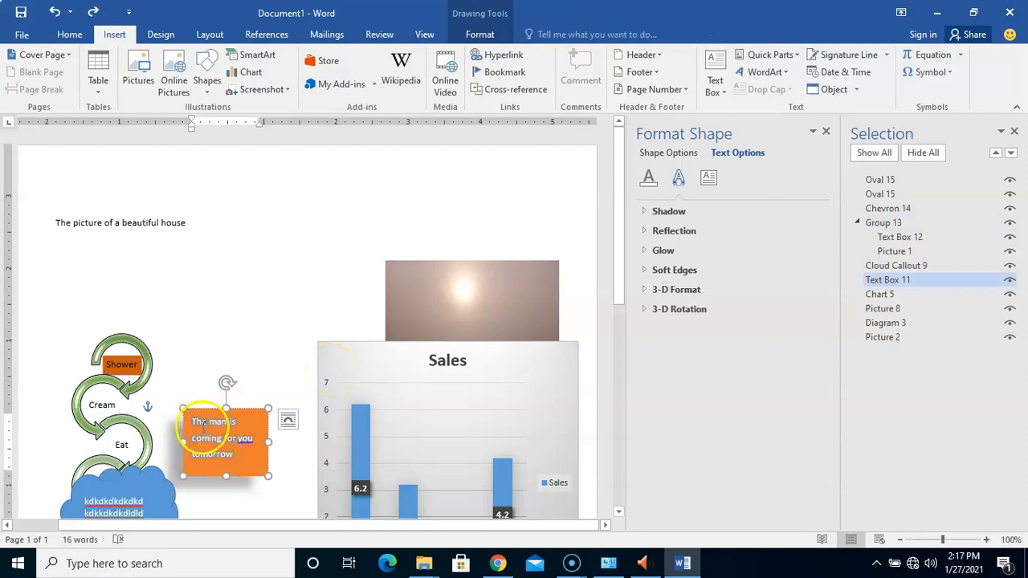
{"action": "left_click", "coordinate": [210, 433]}
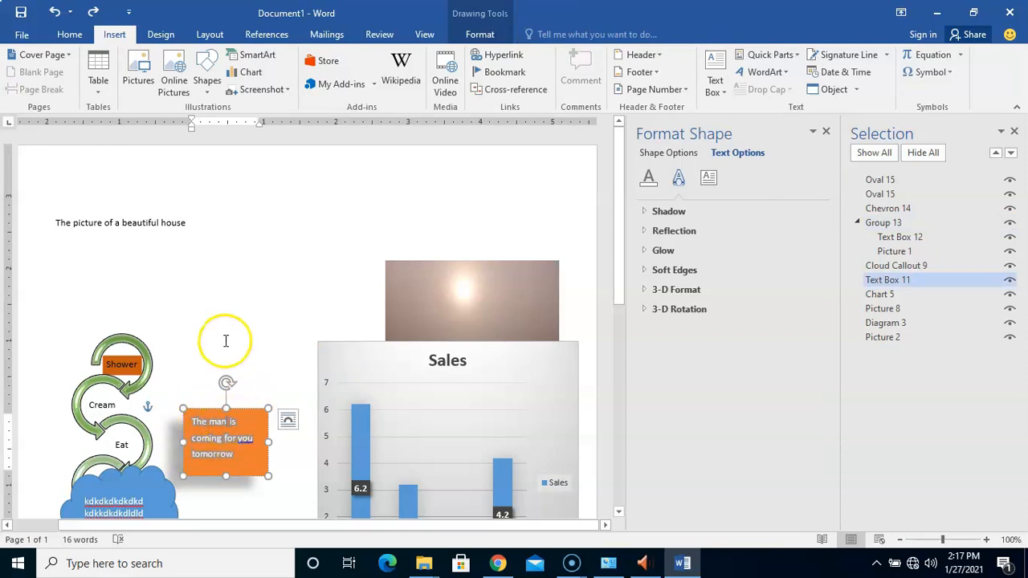
- Draw a snip same side corner rectangle about 1" wide and 0.64" high above the orange text box and give it Square text wrapping
{"action": "left_click", "coordinate": [225, 342]}
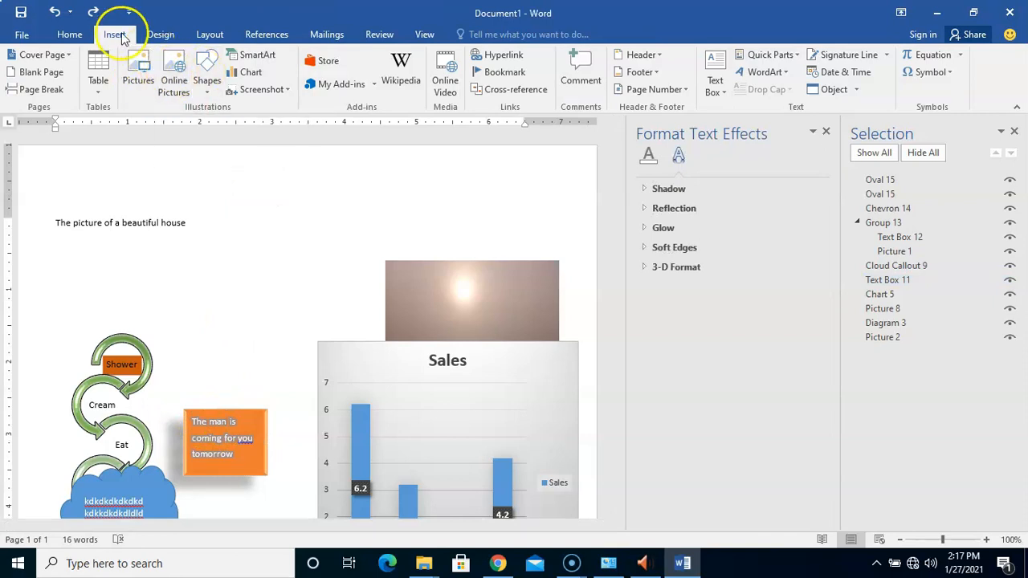
{"action": "left_click", "coordinate": [208, 90]}
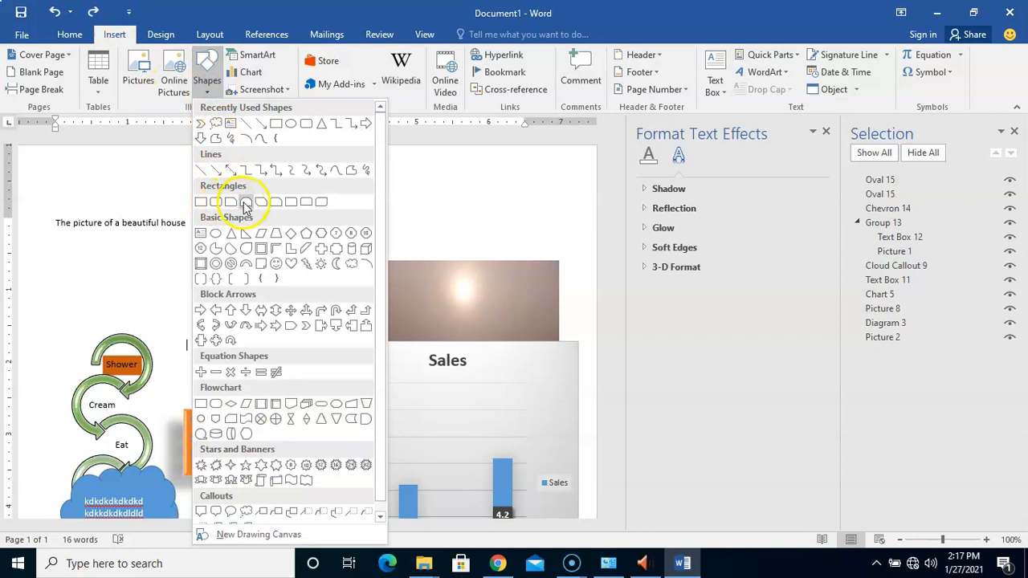
{"action": "left_click", "coordinate": [244, 202]}
{"action": "left_click_drag", "start_coordinate": [176, 264], "coordinate": [250, 310]}
{"action": "left_click", "coordinate": [271, 277]}
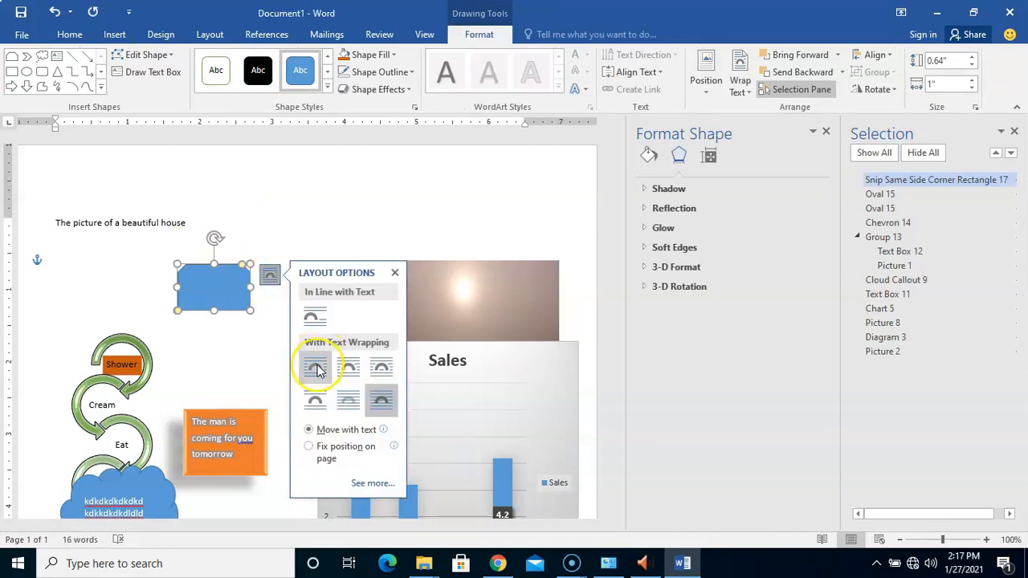
{"action": "left_click", "coordinate": [316, 368]}
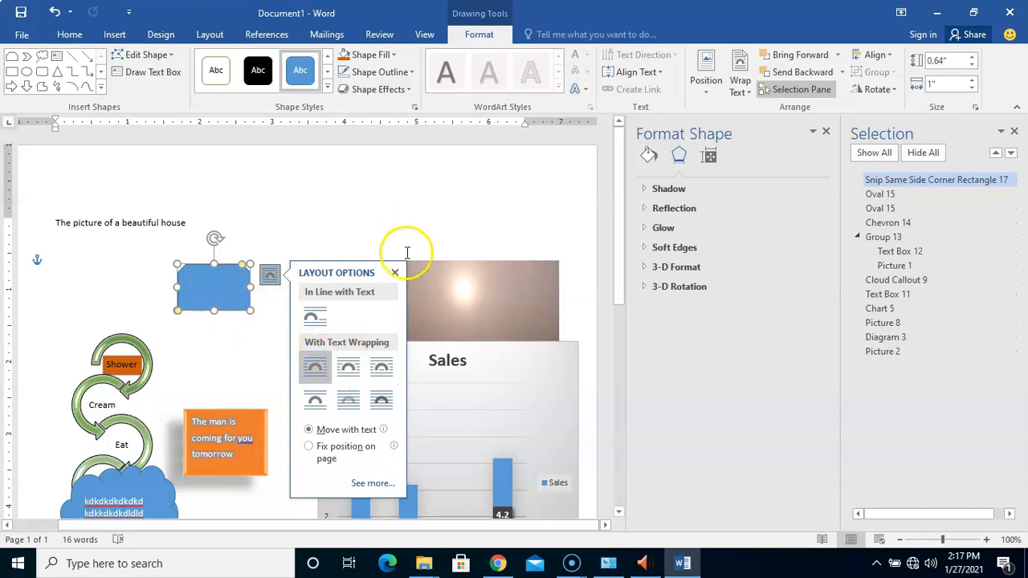
{"action": "left_click", "coordinate": [396, 275]}
- Enlarge the snipped-corner rectangle to about 1.47" wide and 1.12" high
{"action": "left_click_drag", "start_coordinate": [250, 310], "coordinate": [284, 345]}
{"action": "left_click", "coordinate": [247, 306]}
{"action": "left_click", "coordinate": [226, 305]}
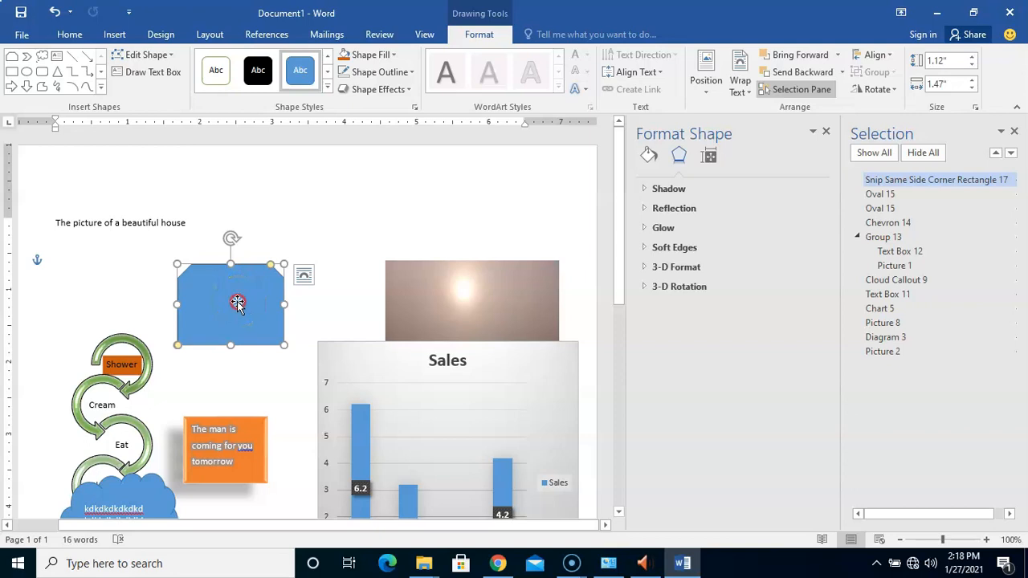
- Add the text "PLEASE COME OVER TO ME NOW" inside the snipped-corner rectangle
{"action": "right_click", "coordinate": [237, 304]}
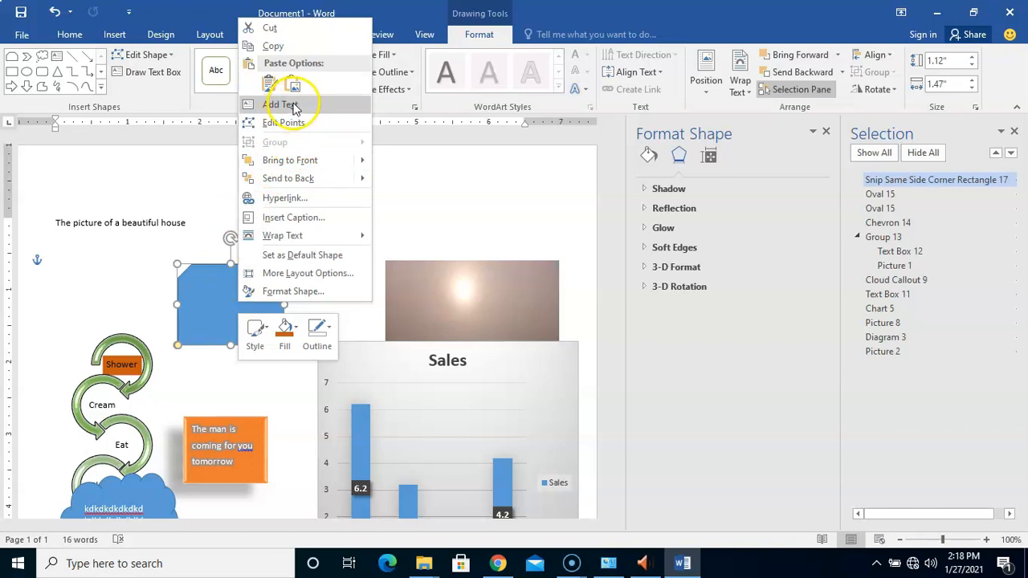
{"action": "right_click", "coordinate": [213, 300]}
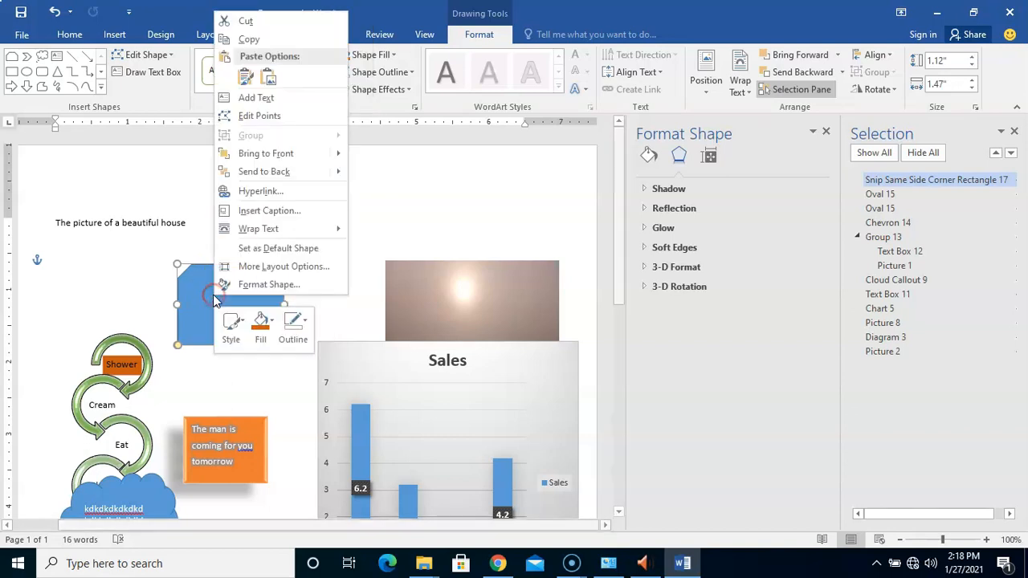
{"action": "left_click", "coordinate": [273, 98]}
{"action": "type", "text": "HFJFKJFKFLFLLFF;; D;DFKFKFDKDKDF"}
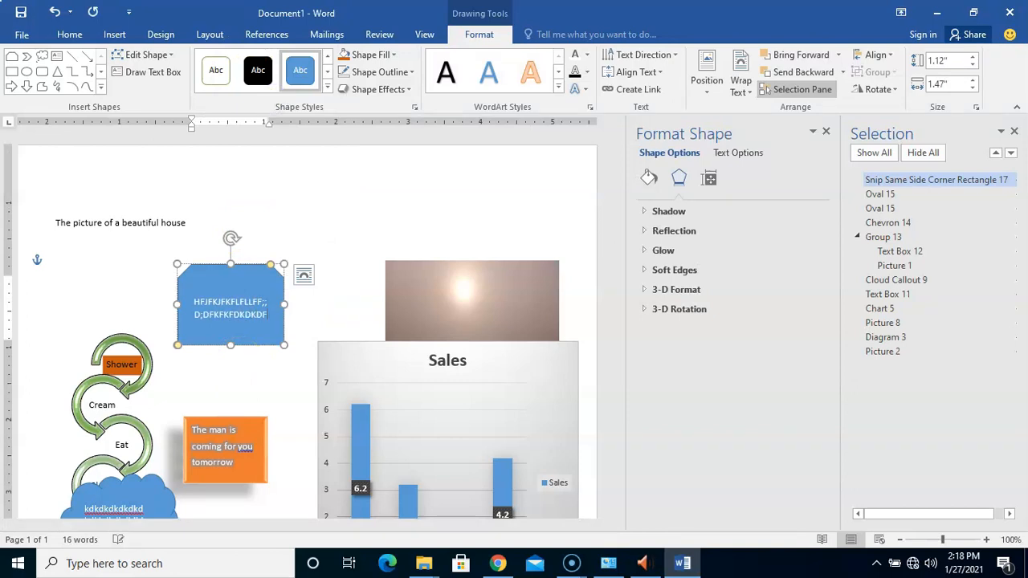
{"action": "key", "text": "BackSpace"}
{"action": "key", "text": "BackSpace"}
{"action": "key", "text": "BackSpace"}
{"action": "key", "text": "BackSpace"}
{"action": "key", "text": "BackSpace"}
{"action": "key", "text": "BackSpace"}
{"action": "key", "text": "BackSpace"}
{"action": "key", "text": "BackSpace"}
{"action": "key", "text": "BackSpace"}
{"action": "key", "text": "BackSpace"}
{"action": "key", "text": "BackSpace"}
{"action": "key", "text": "BackSpace"}
{"action": "key", "text": "BackSpace"}
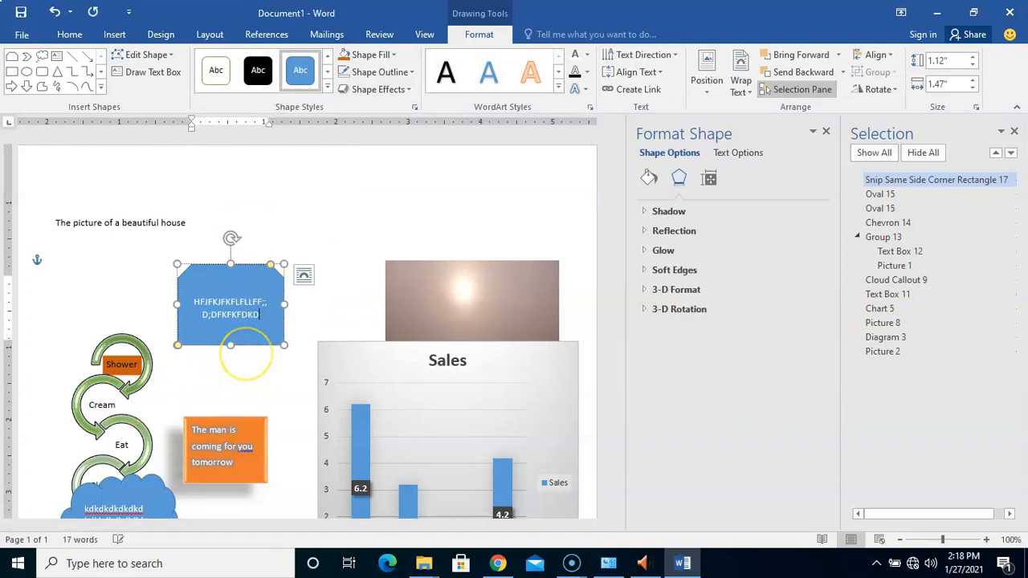
{"action": "key", "text": "BackSpace"}
{"action": "key", "text": "BackSpace"}
{"action": "key", "text": "BackSpace"}
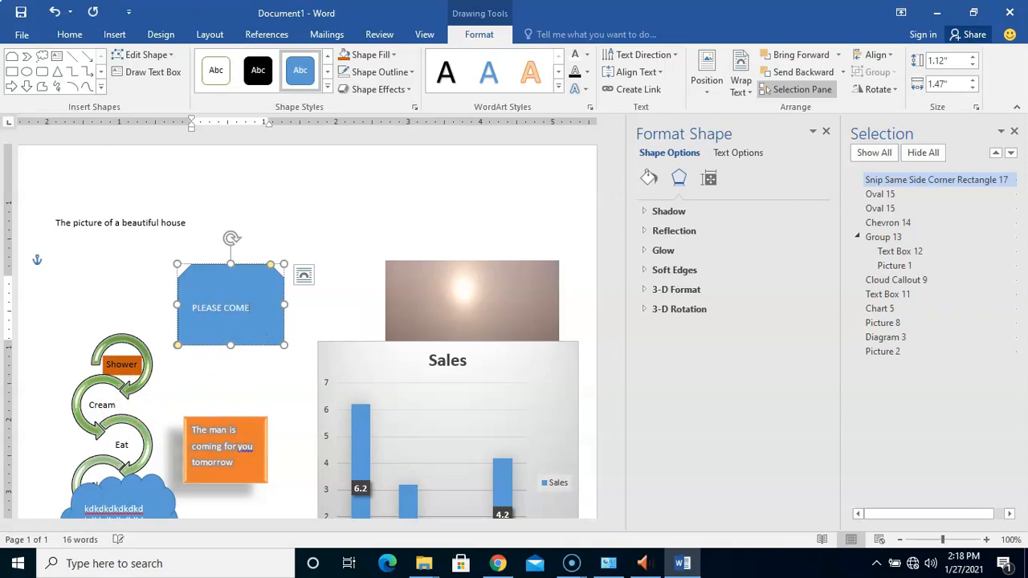
{"action": "type", "text": "R TO ME NOW"}
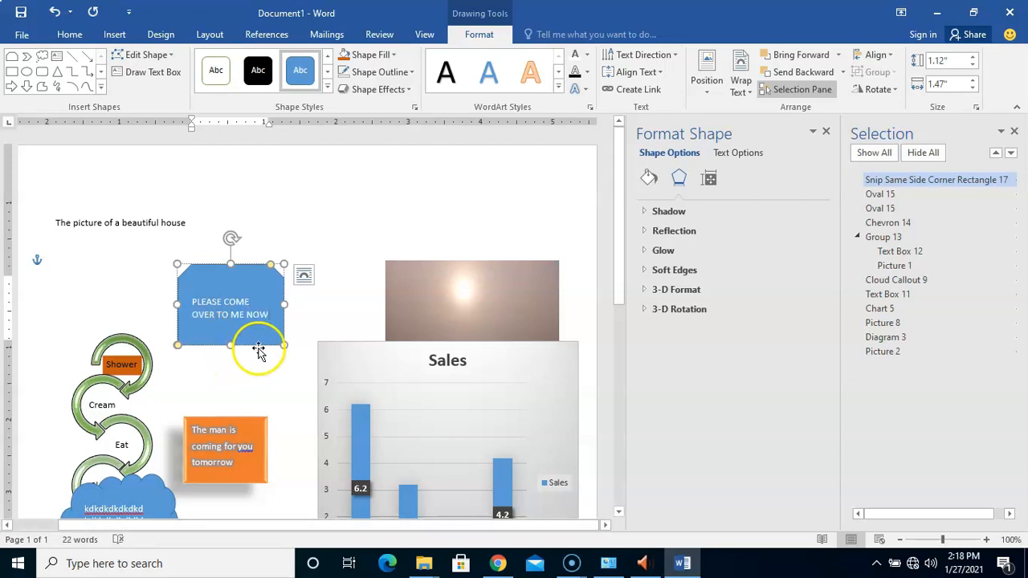
- Centre the "PLEASE COME OVER TO ME NOW" text horizontally inside the snipped-corner rectangle
{"action": "left_click", "coordinate": [233, 292]}
{"action": "left_click_drag", "start_coordinate": [193, 302], "coordinate": [259, 313]}
{"action": "left_click", "coordinate": [69, 33]}
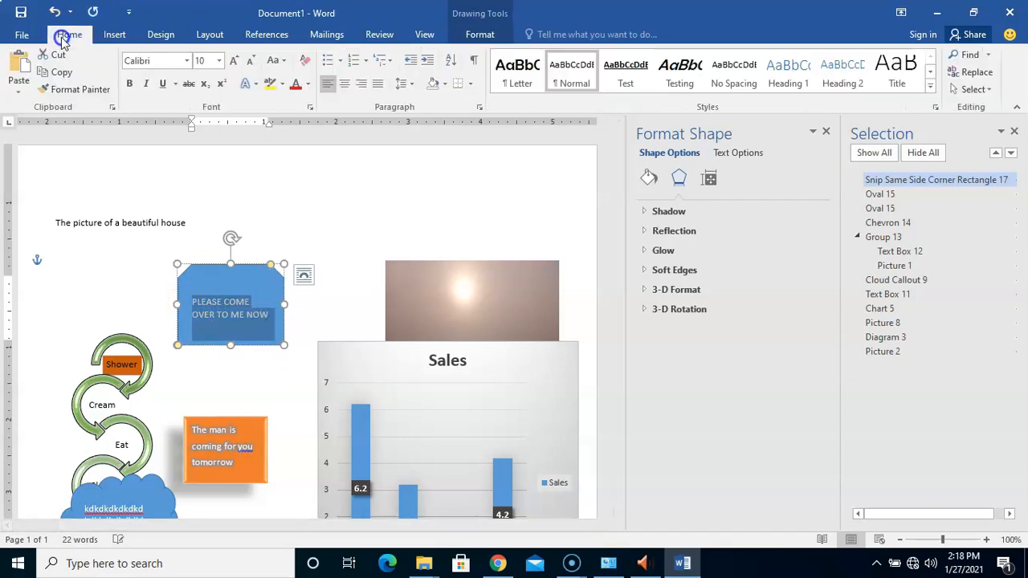
{"action": "left_click", "coordinate": [344, 84]}
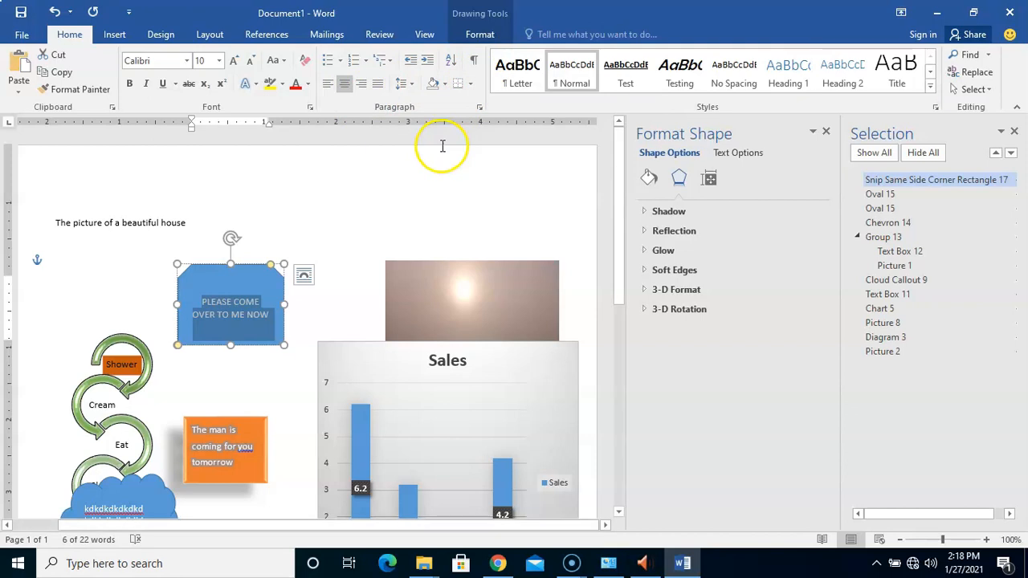
{"action": "left_click", "coordinate": [479, 34]}
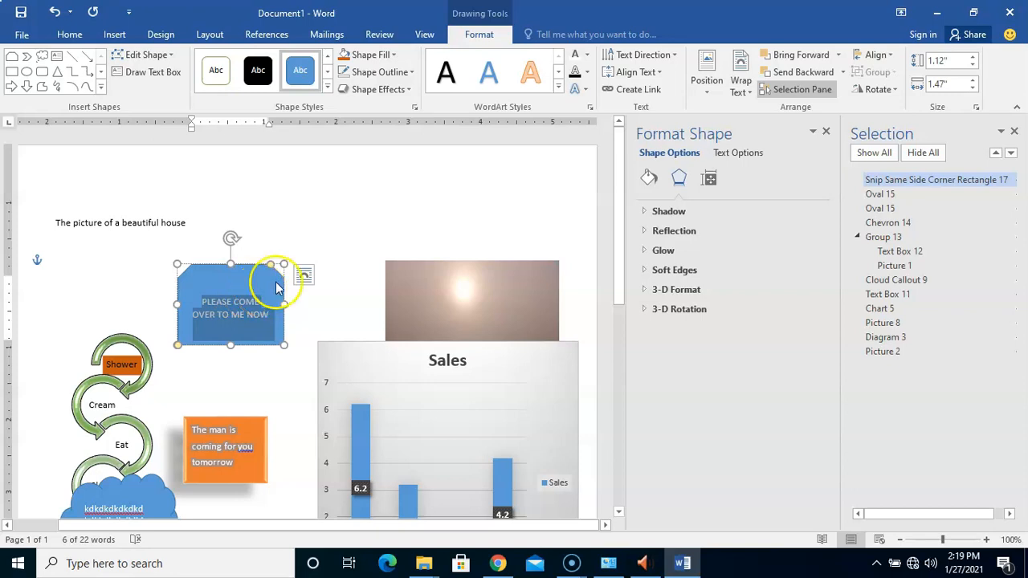
{"action": "left_click", "coordinate": [333, 283]}
- Move the snipped-corner rectangle slightly right and up, and enlarge its snipped upper corners
{"action": "left_click", "coordinate": [245, 281]}
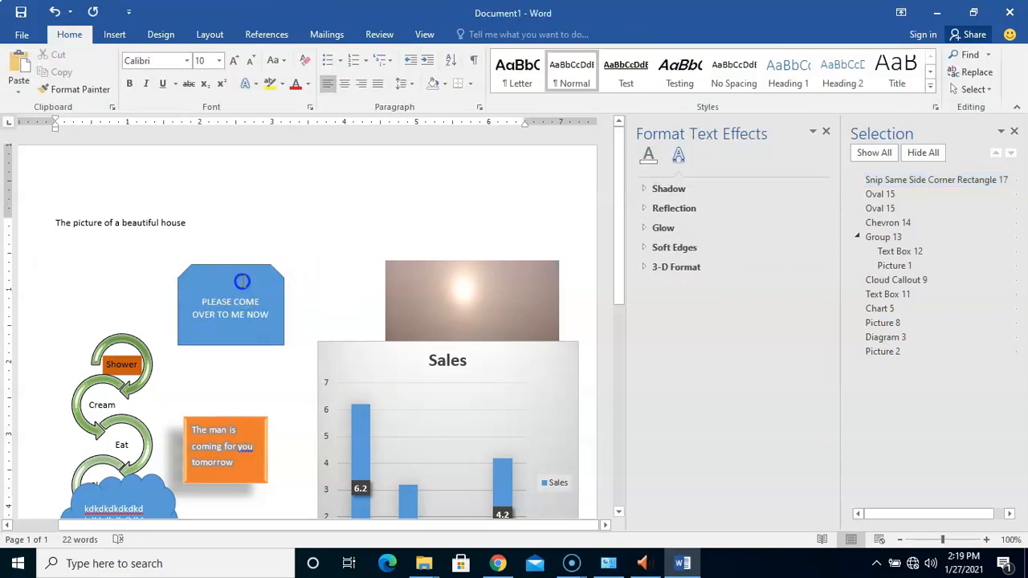
{"action": "mouse_move", "coordinate": [249, 256]}
{"action": "left_mouse_down"}
{"action": "mouse_move", "coordinate": [343, 191]}
{"action": "mouse_move", "coordinate": [264, 197]}
{"action": "mouse_move", "coordinate": [257, 257]}
{"action": "left_mouse_up"}
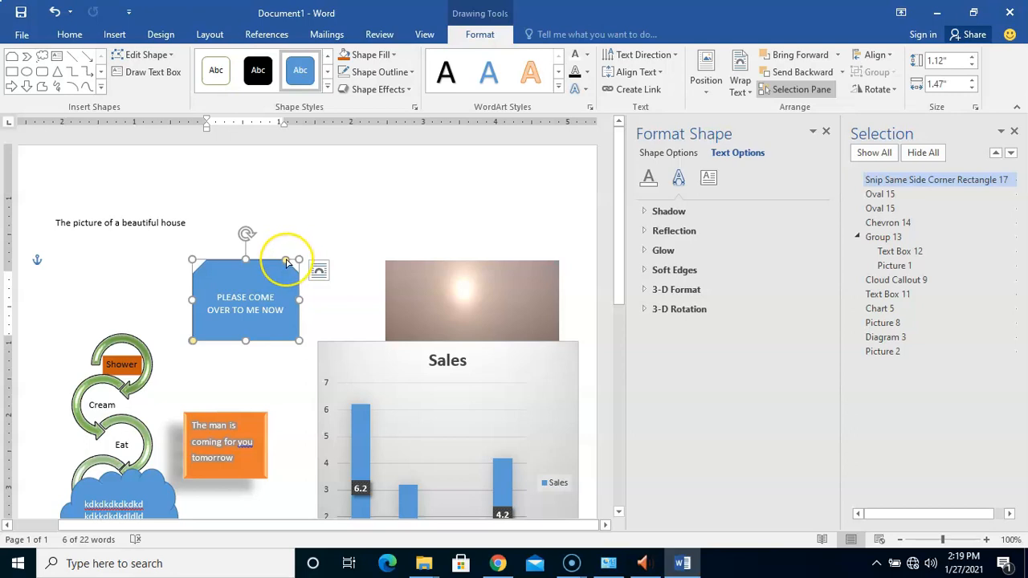
{"action": "left_click_drag", "start_coordinate": [286, 261], "coordinate": [271, 257]}
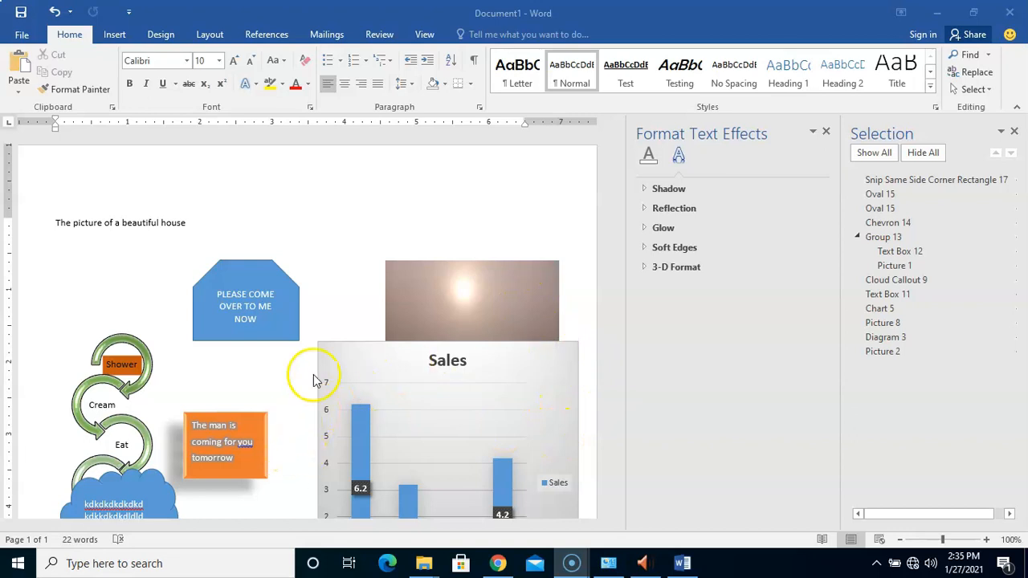
- Check whether the house picture with its caption and the candle's flame halves are selected as single objects or as separate pieces
{"action": "left_click", "coordinate": [266, 436]}
{"action": "left_click_drag", "start_coordinate": [618, 287], "coordinate": [603, 362]}
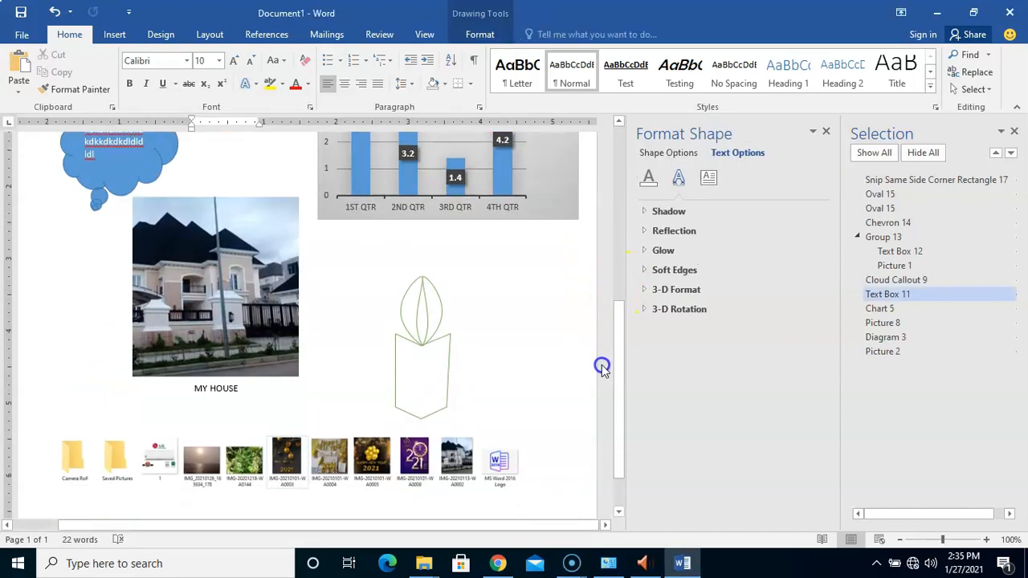
{"action": "left_click", "coordinate": [454, 310]}
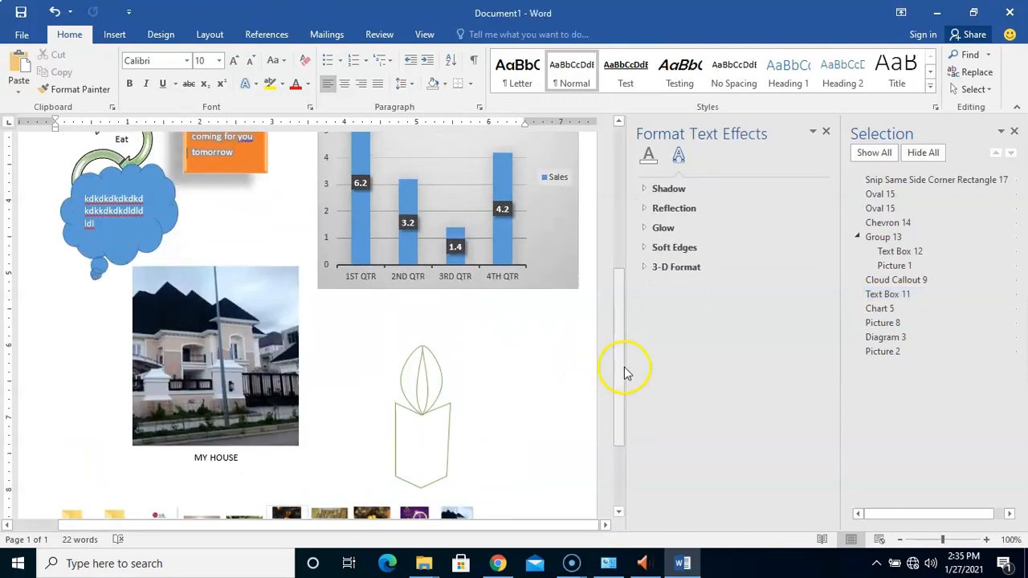
{"action": "mouse_move", "coordinate": [619, 372]}
{"action": "left_mouse_down"}
{"action": "mouse_move", "coordinate": [619, 300]}
{"action": "mouse_move", "coordinate": [616, 353]}
{"action": "left_mouse_up"}
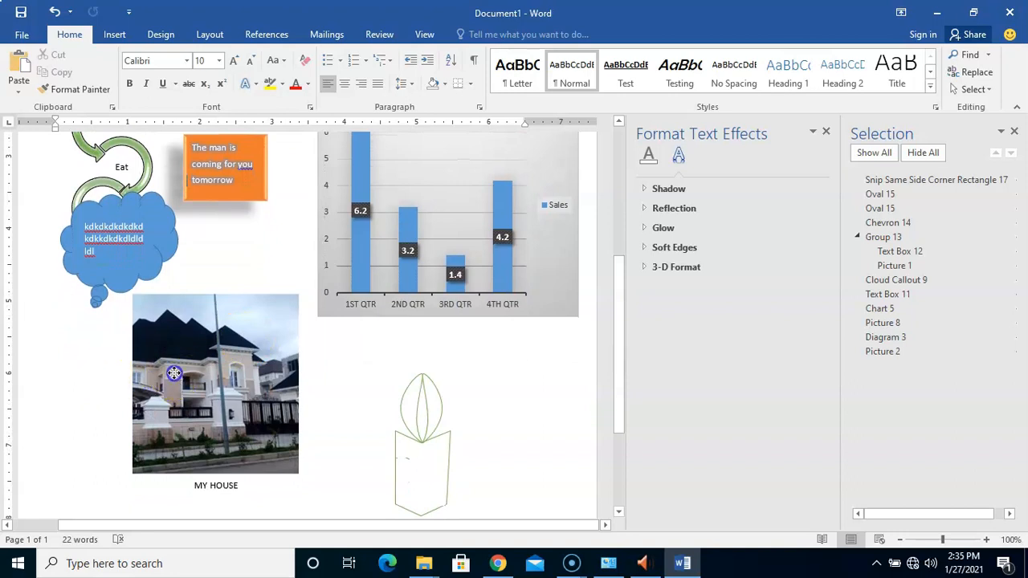
{"action": "left_click", "coordinate": [178, 387]}
{"action": "left_click", "coordinate": [212, 486]}
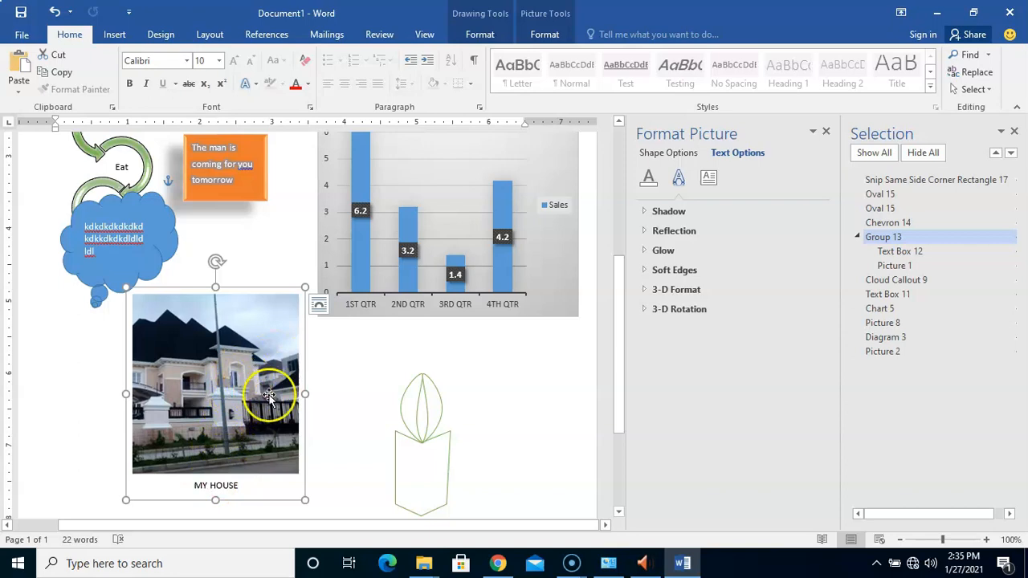
{"action": "left_click", "coordinate": [416, 410]}
{"action": "left_click", "coordinate": [441, 411]}
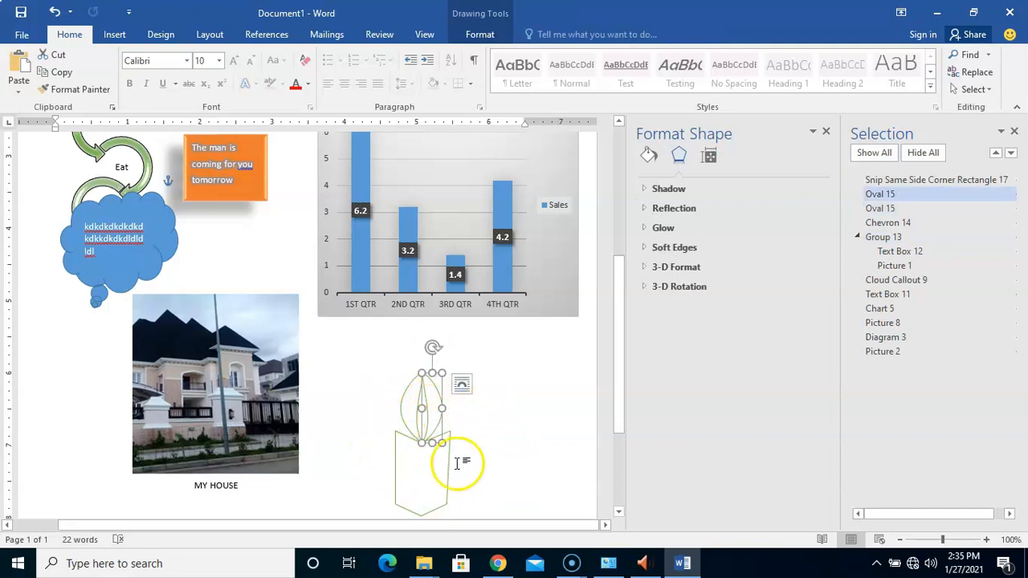
{"action": "left_click", "coordinate": [513, 435]}
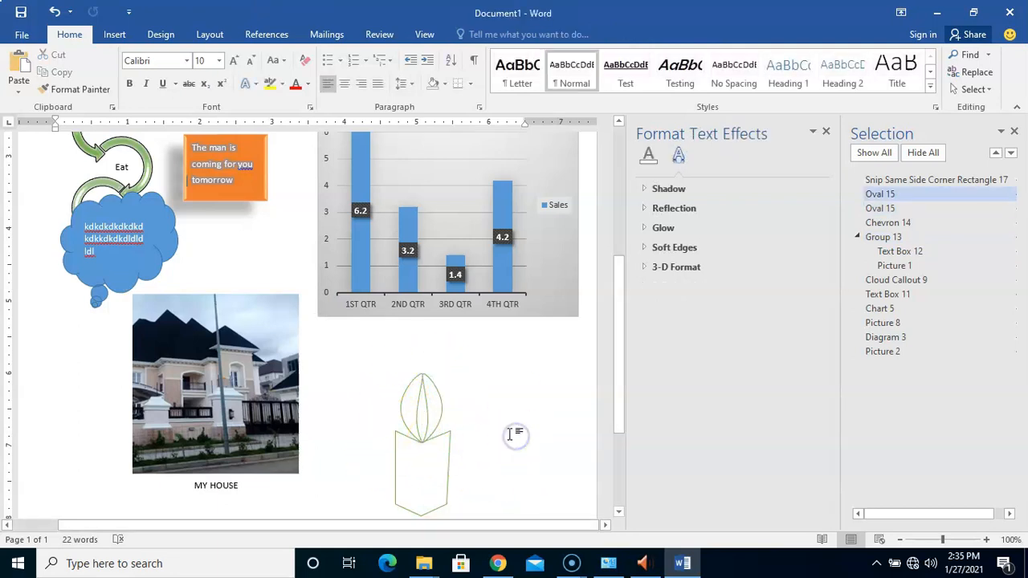
- Select the candle's two flame halves and its body together on the page, and clear the selection
{"action": "left_click", "coordinate": [421, 415]}
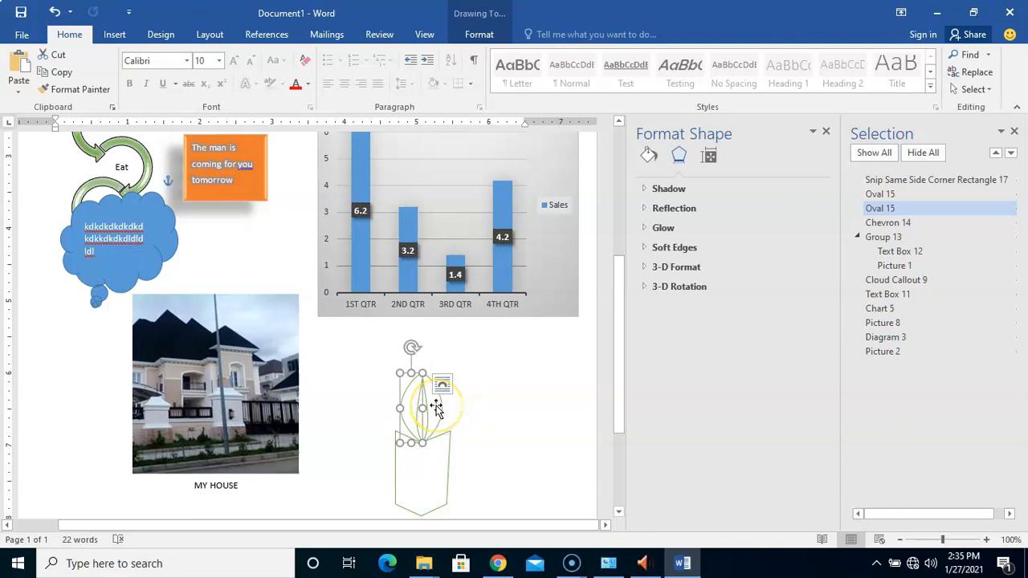
{"action": "left_click", "coordinate": [436, 408], "text": "shift"}
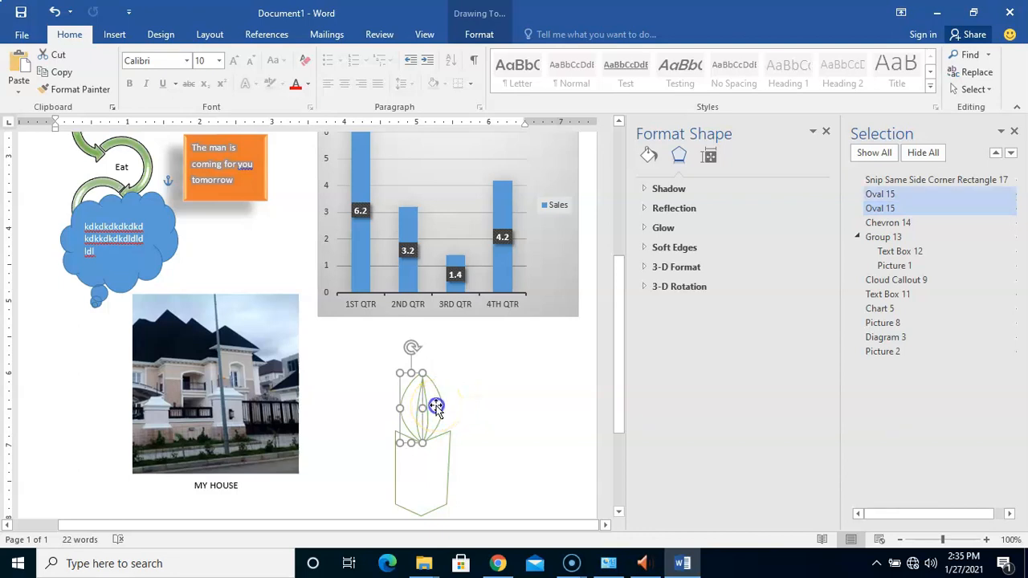
{"action": "left_click", "coordinate": [426, 474], "text": "shift"}
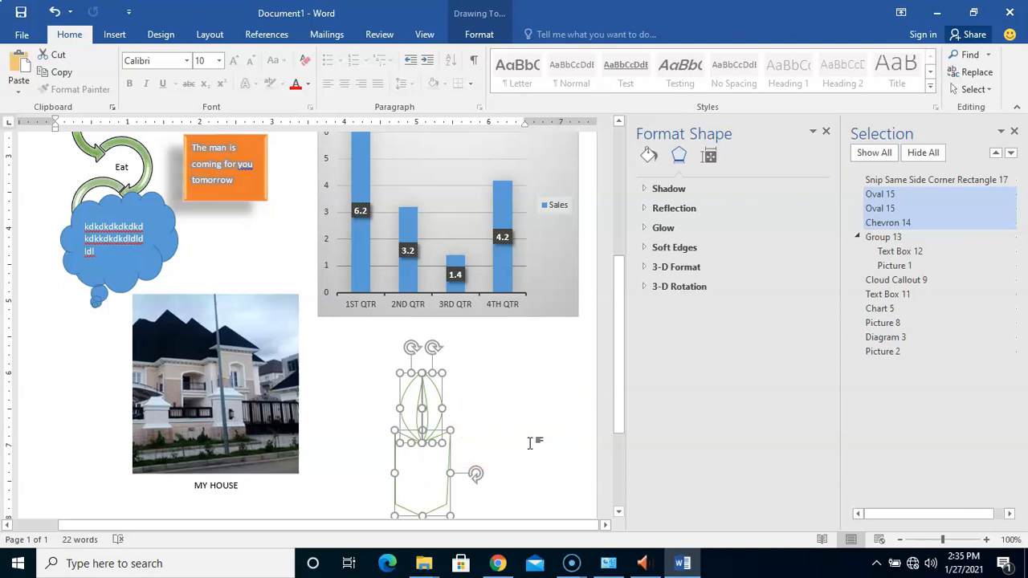
{"action": "left_click", "coordinate": [502, 422]}
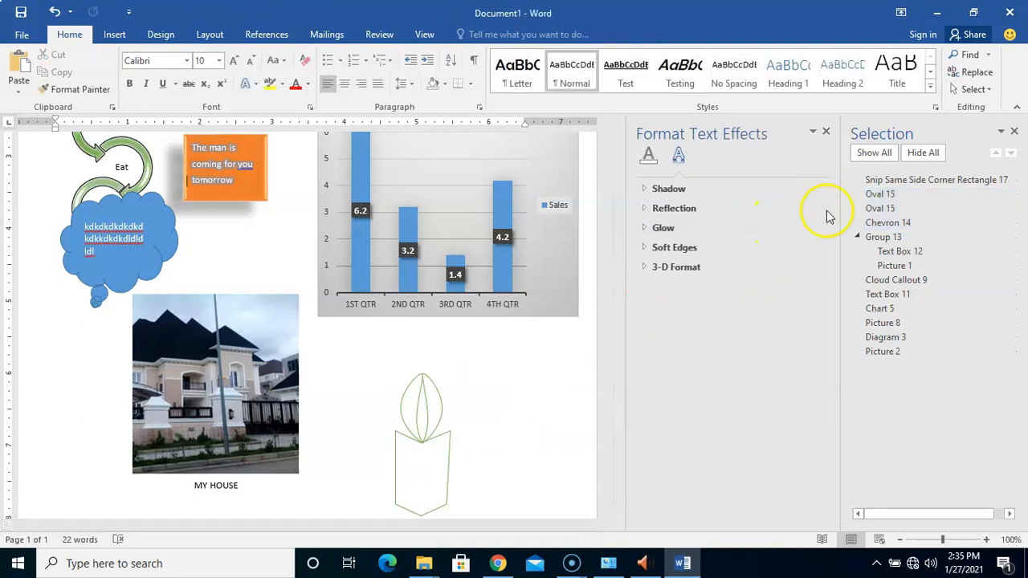
- Identify which listed Oval 15 matches each flame half, and try selecting both together with Chevron 14
{"action": "left_click", "coordinate": [891, 195]}
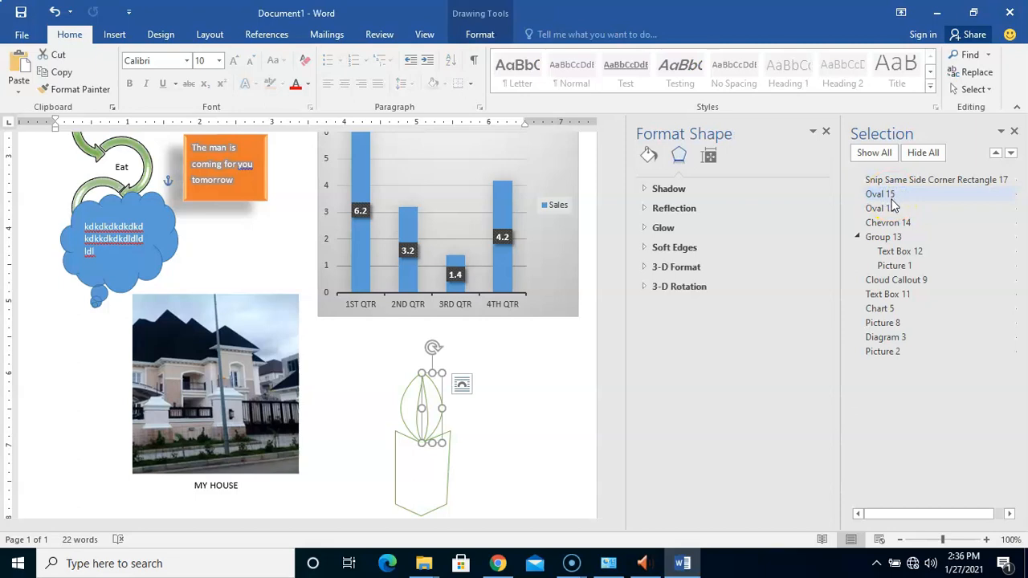
{"action": "left_click", "coordinate": [889, 209]}
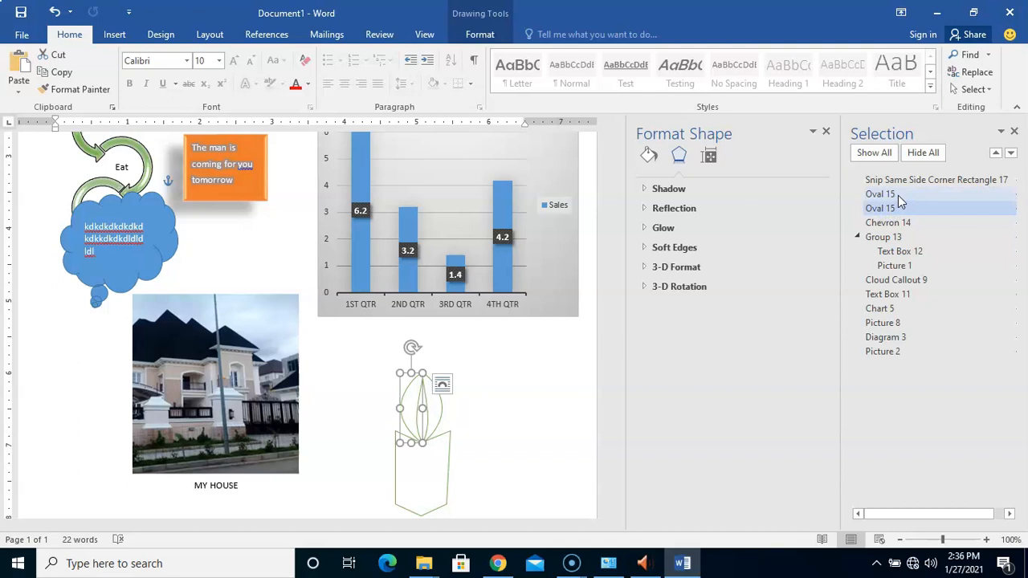
{"action": "left_click", "coordinate": [898, 195]}
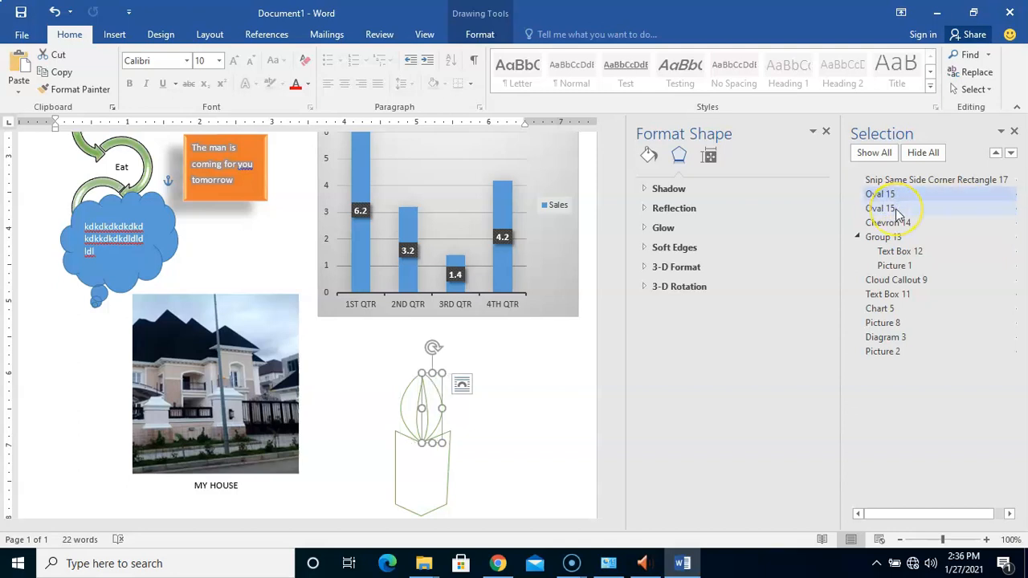
{"action": "left_click", "coordinate": [893, 208], "text": "ctrl"}
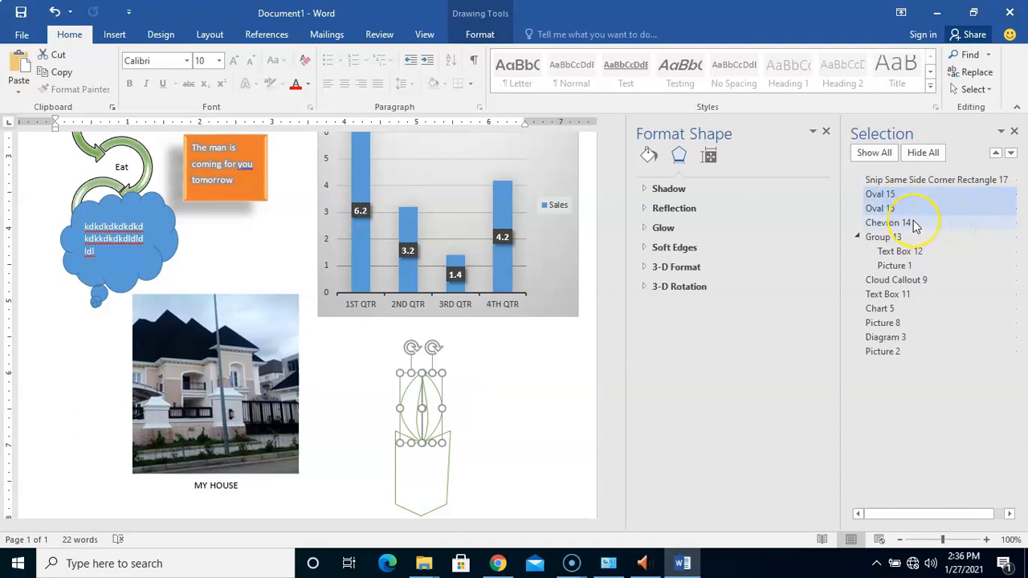
{"action": "left_click", "coordinate": [913, 223], "text": "ctrl"}
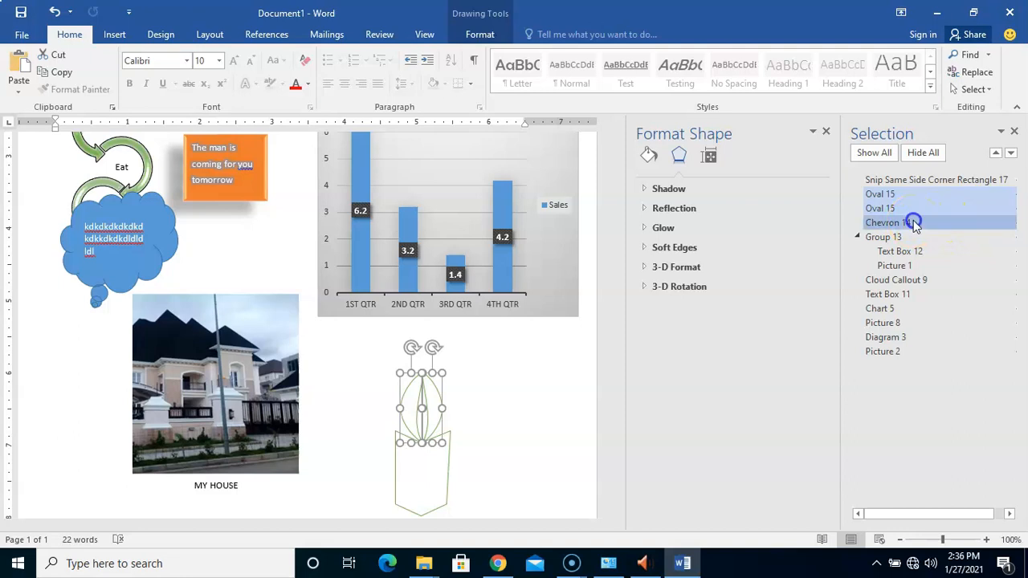
{"action": "left_click", "coordinate": [905, 225], "text": "ctrl"}
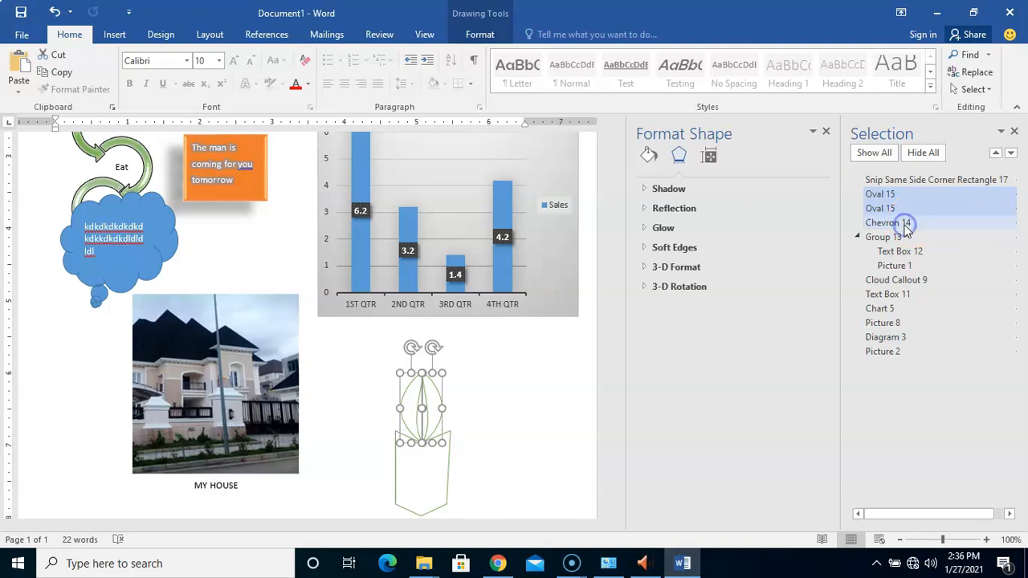
{"action": "left_click", "coordinate": [784, 313]}
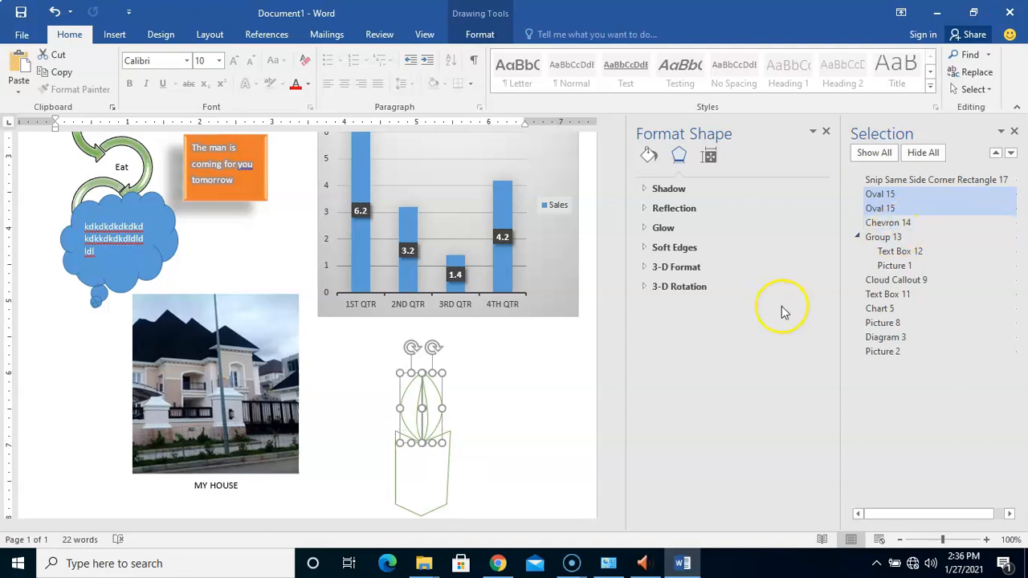
- Select Chevron 14 and both Oval 15 objects together by their listed names, and clear the selection
{"action": "left_click", "coordinate": [890, 225]}
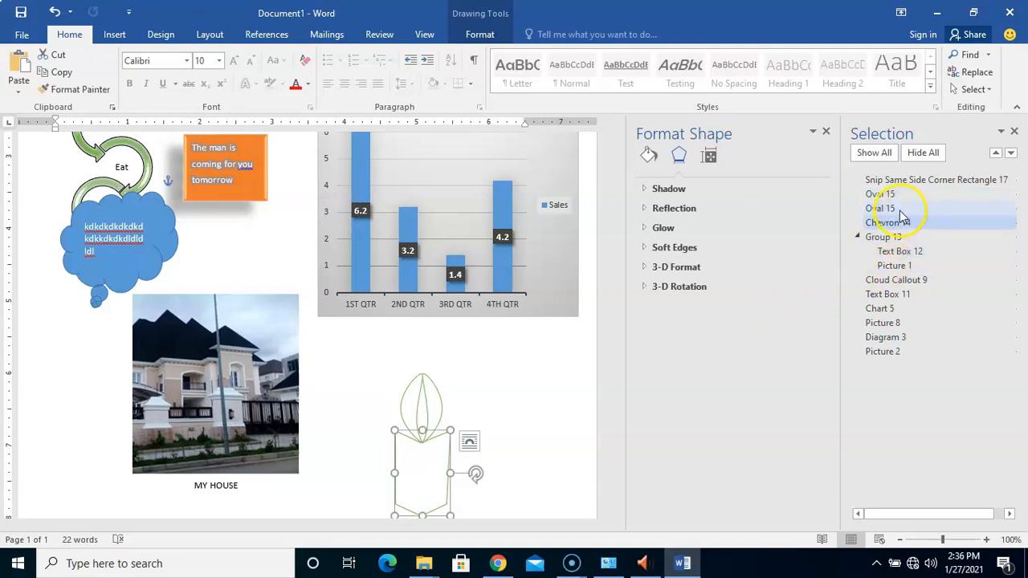
{"action": "left_click", "coordinate": [901, 210], "text": "ctrl"}
{"action": "left_click", "coordinate": [900, 195], "text": "ctrl"}
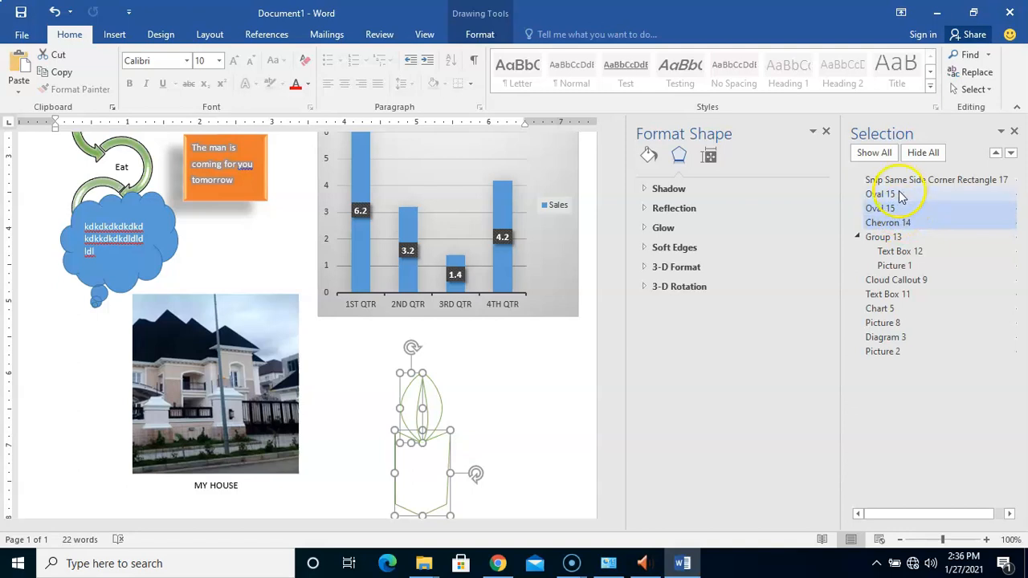
{"action": "left_click", "coordinate": [900, 195], "text": "ctrl"}
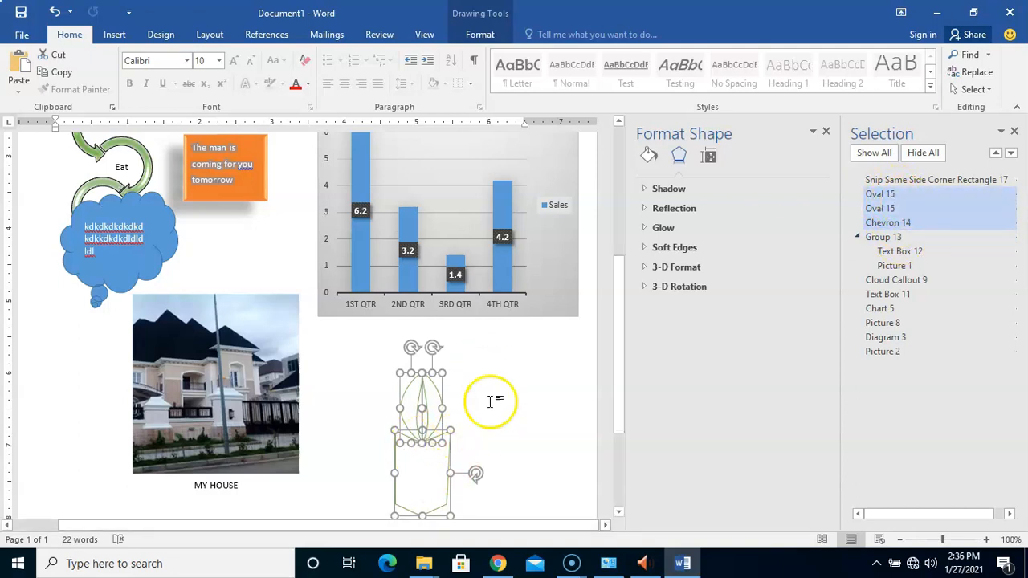
{"action": "left_click_drag", "start_coordinate": [619, 394], "coordinate": [619, 408]}
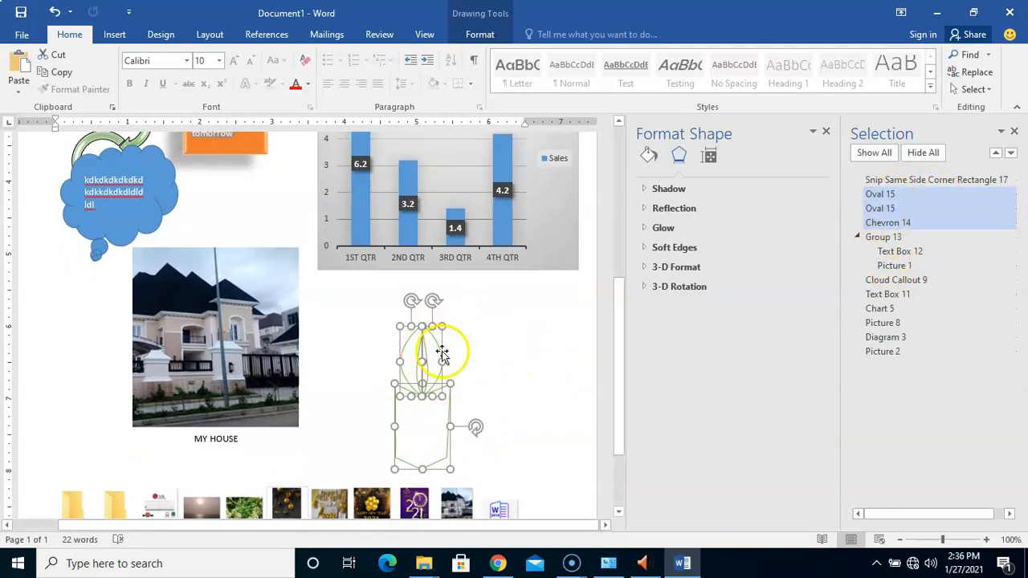
{"action": "left_click", "coordinate": [512, 343]}
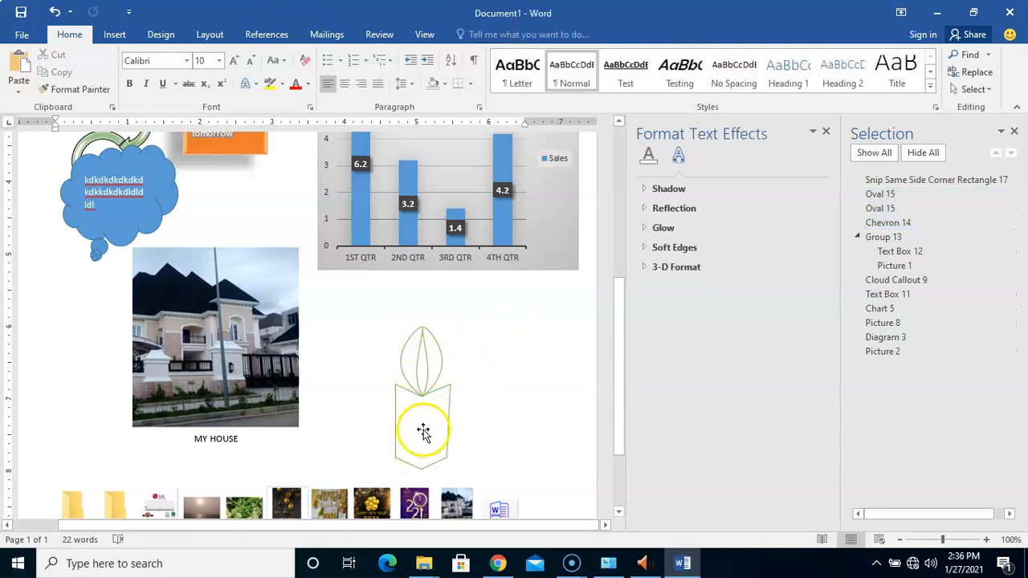
- Group the candle's two flame halves with its body, and move the group slightly right and up
{"action": "left_click", "coordinate": [411, 351]}
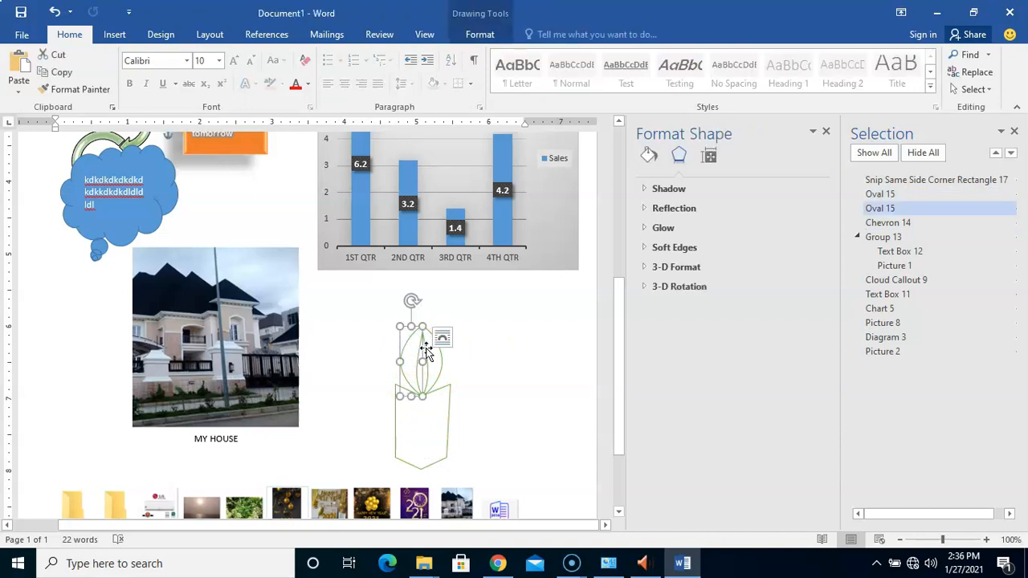
{"action": "left_click", "coordinate": [430, 356], "text": "ctrl"}
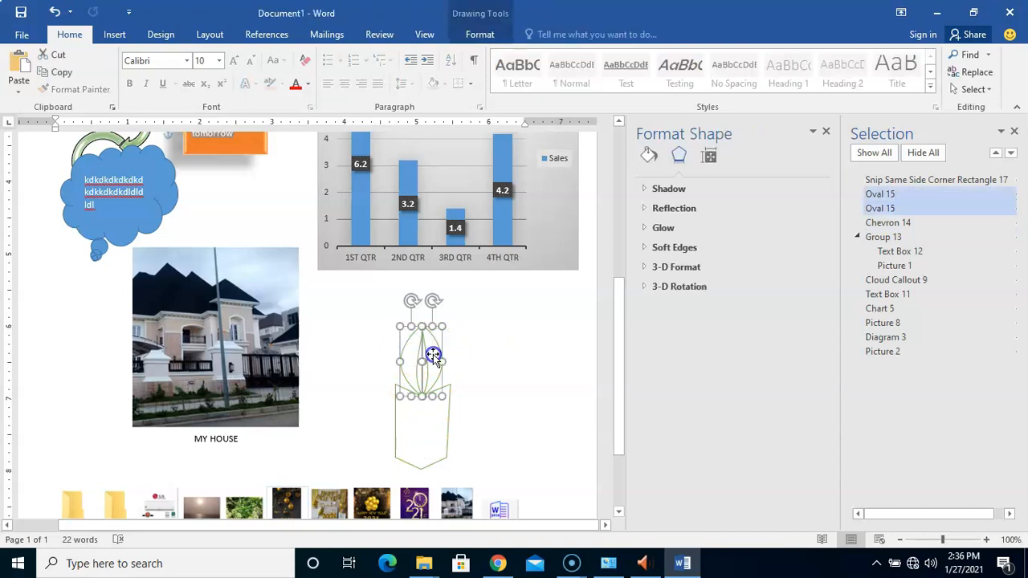
{"action": "left_click", "coordinate": [408, 432], "text": "ctrl"}
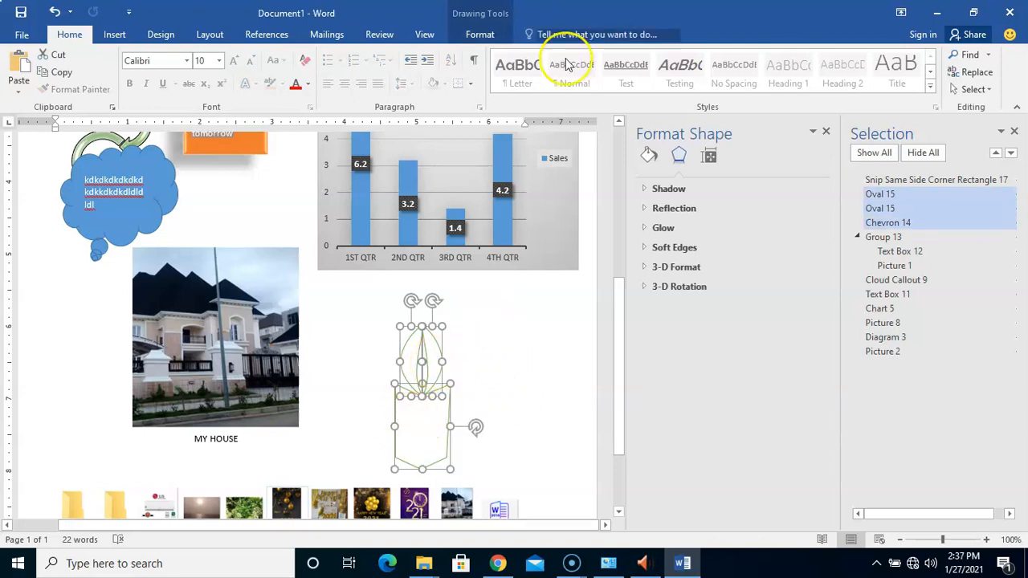
{"action": "left_click", "coordinate": [482, 35]}
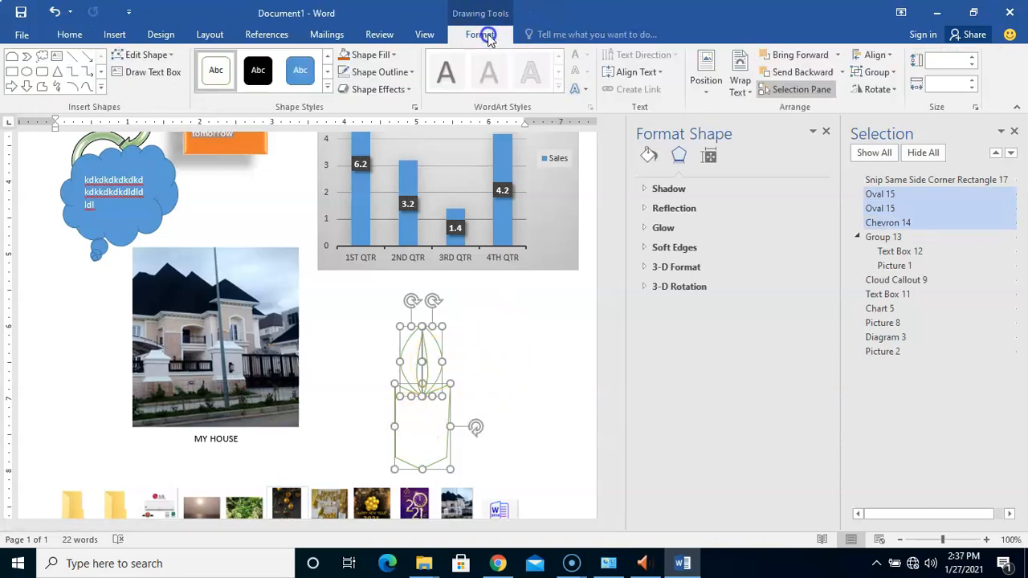
{"action": "left_click", "coordinate": [889, 73]}
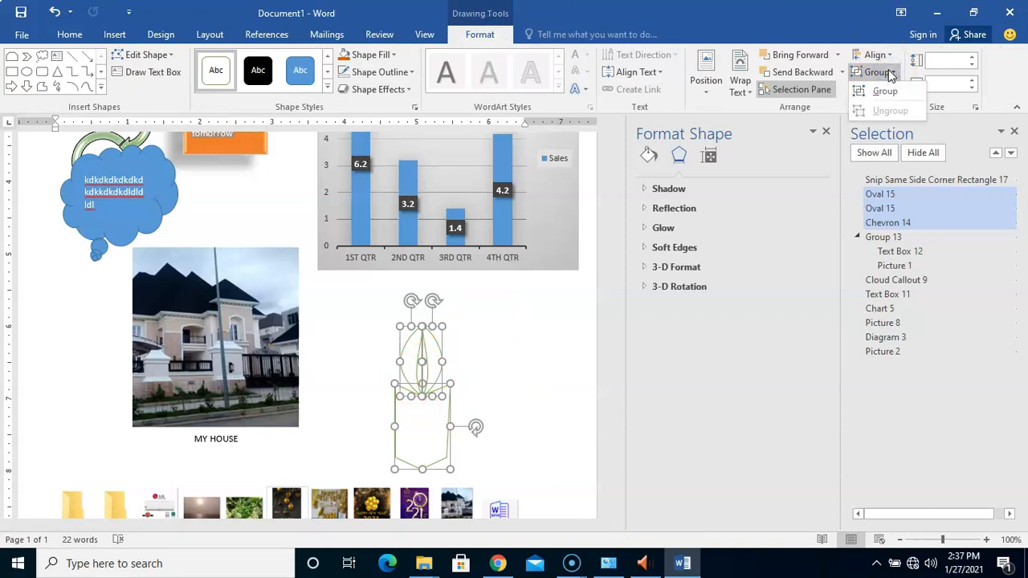
{"action": "left_click", "coordinate": [885, 91]}
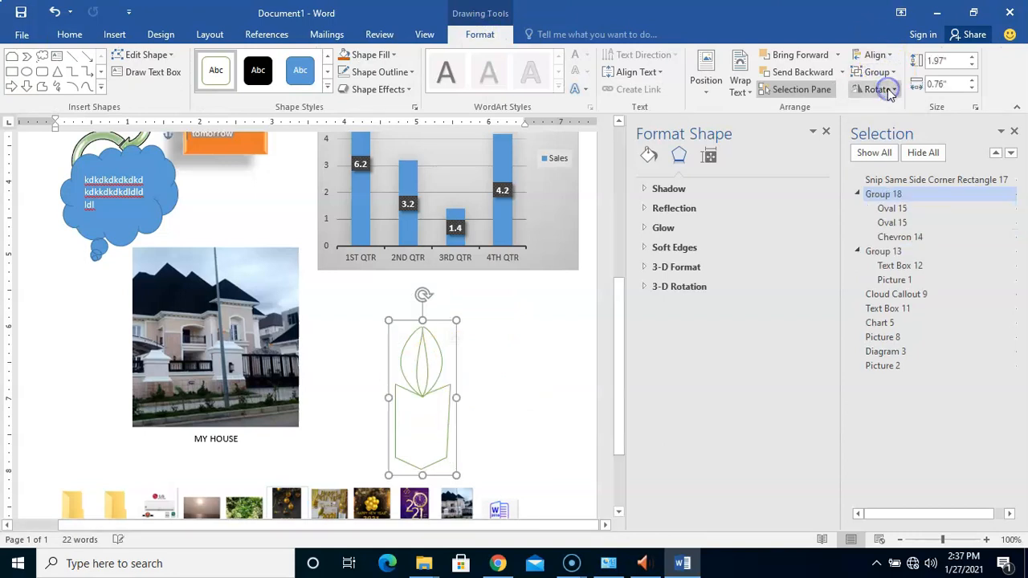
{"action": "mouse_move", "coordinate": [436, 408]}
{"action": "left_mouse_down"}
{"action": "mouse_move", "coordinate": [386, 367]}
{"action": "mouse_move", "coordinate": [519, 404]}
{"action": "mouse_move", "coordinate": [445, 393]}
{"action": "left_mouse_up"}
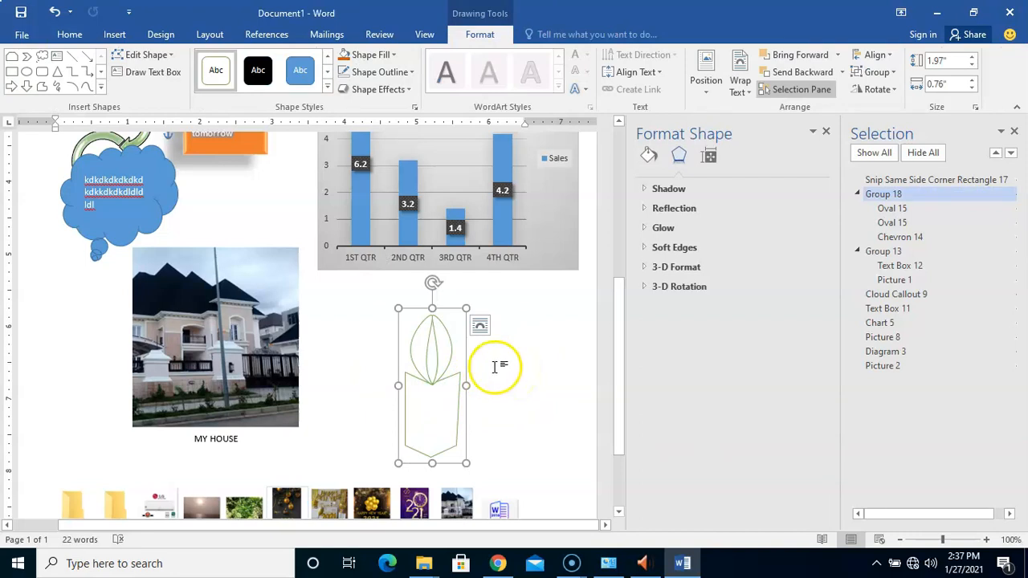
{"action": "left_click", "coordinate": [530, 366]}
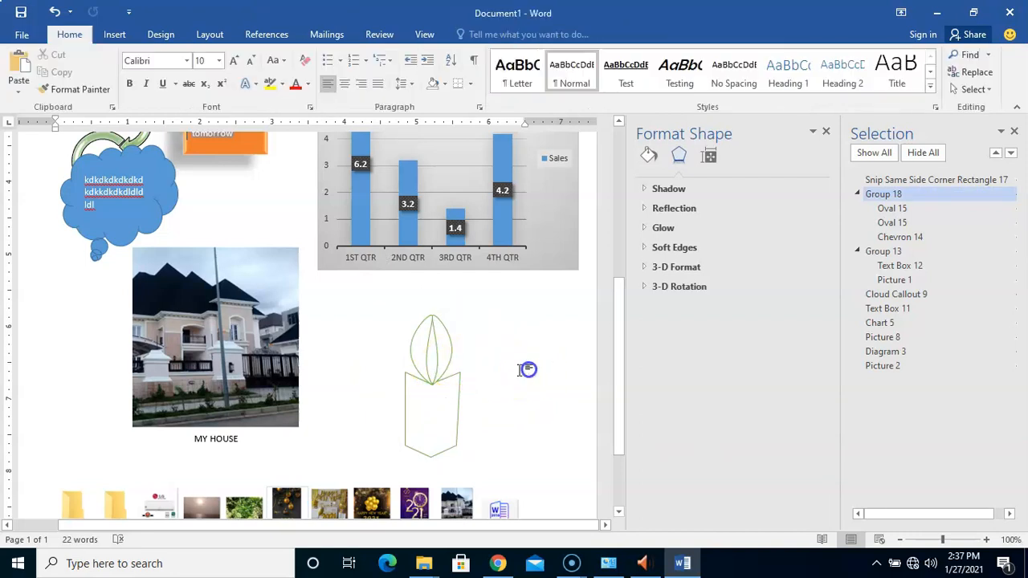
- Ungroup the candle and try moving its body down separately from the flame, undoing that move
{"action": "left_click", "coordinate": [443, 374]}
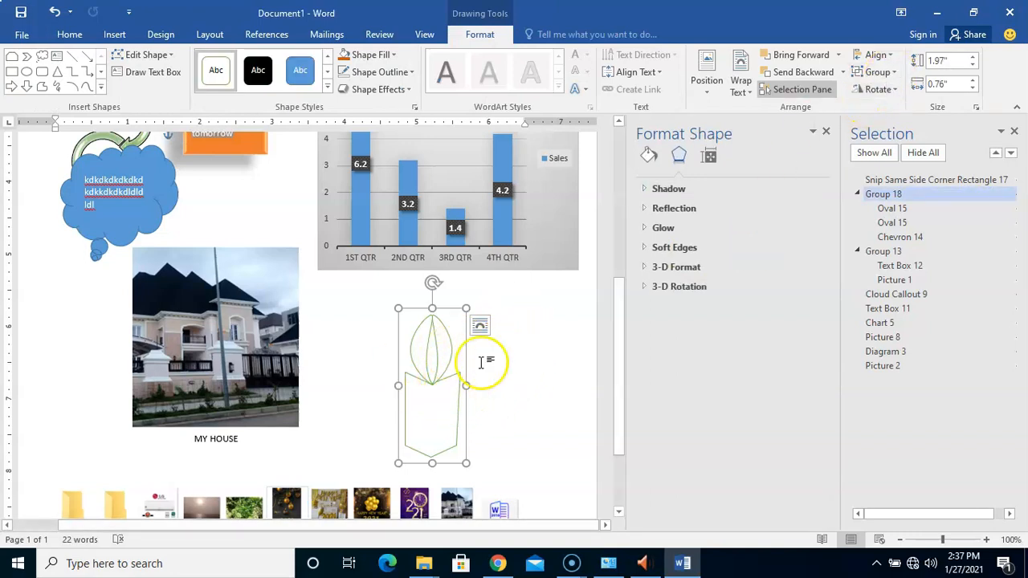
{"action": "left_click", "coordinate": [888, 72]}
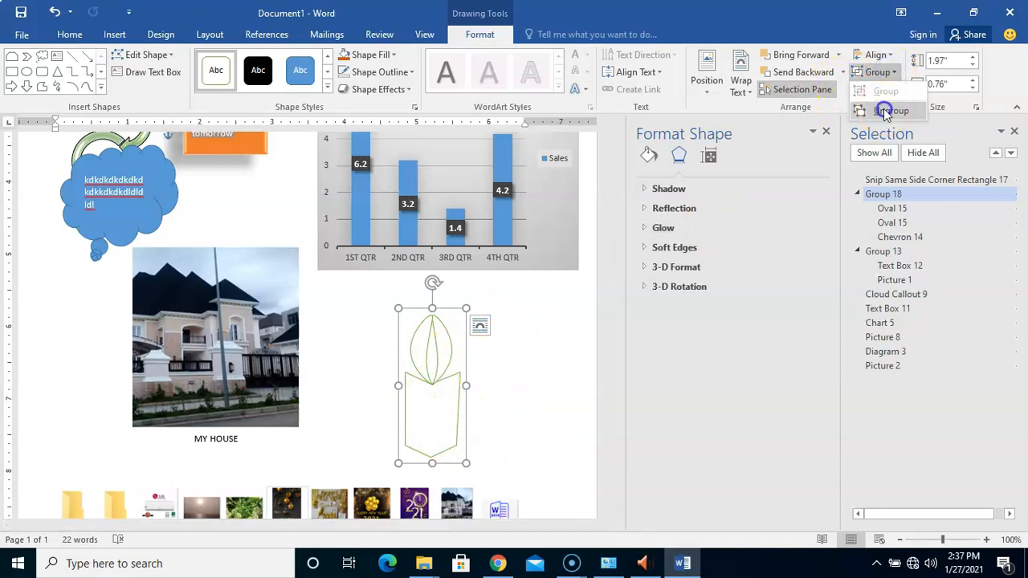
{"action": "left_click", "coordinate": [888, 110]}
{"action": "left_click", "coordinate": [529, 352]}
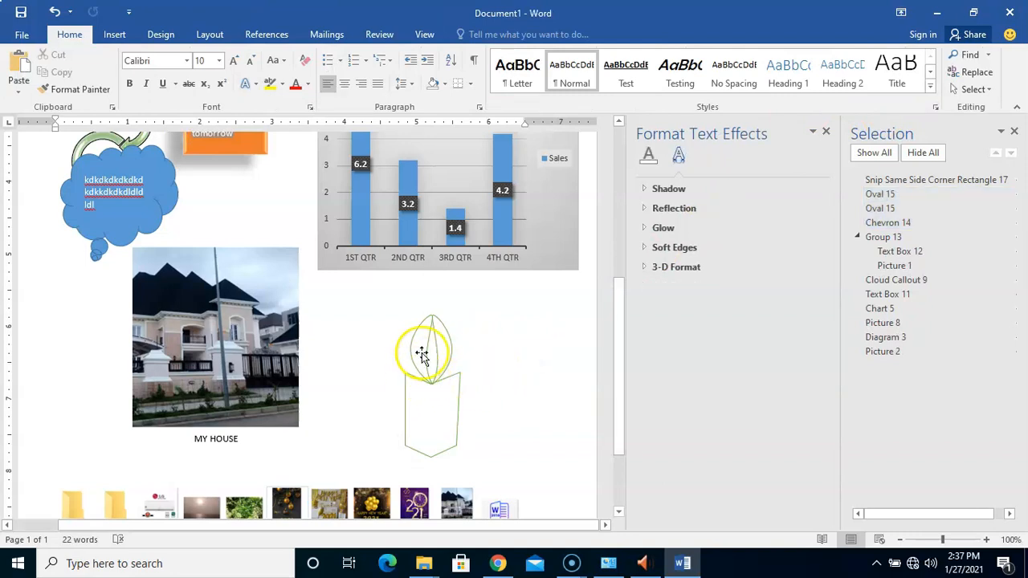
{"action": "left_click", "coordinate": [446, 407]}
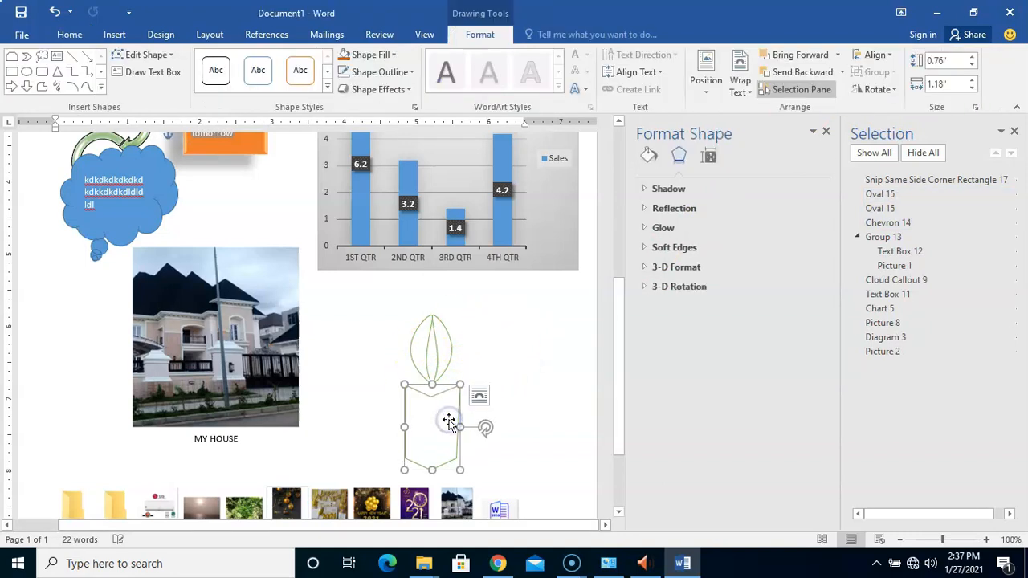
{"action": "left_click", "coordinate": [53, 12]}
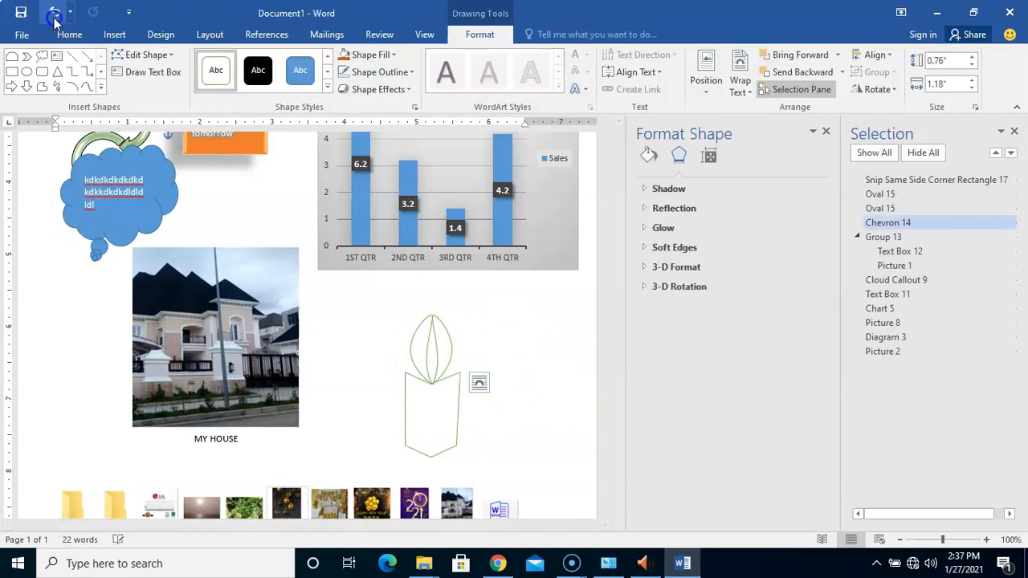
- Select the candle's two flame halves and body together and group them into one object
{"action": "left_click", "coordinate": [440, 342]}
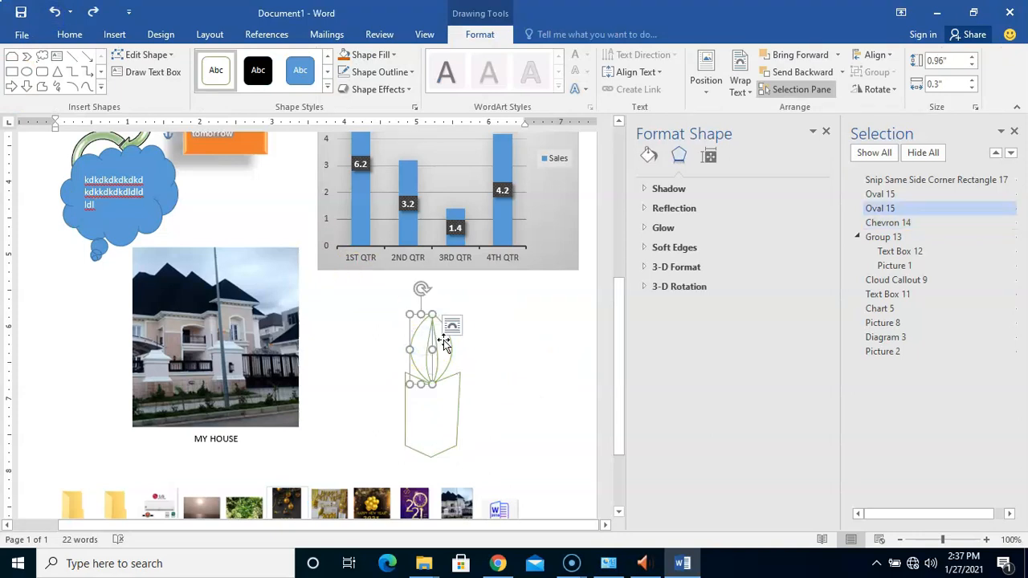
{"action": "left_click", "coordinate": [444, 342], "text": "shift"}
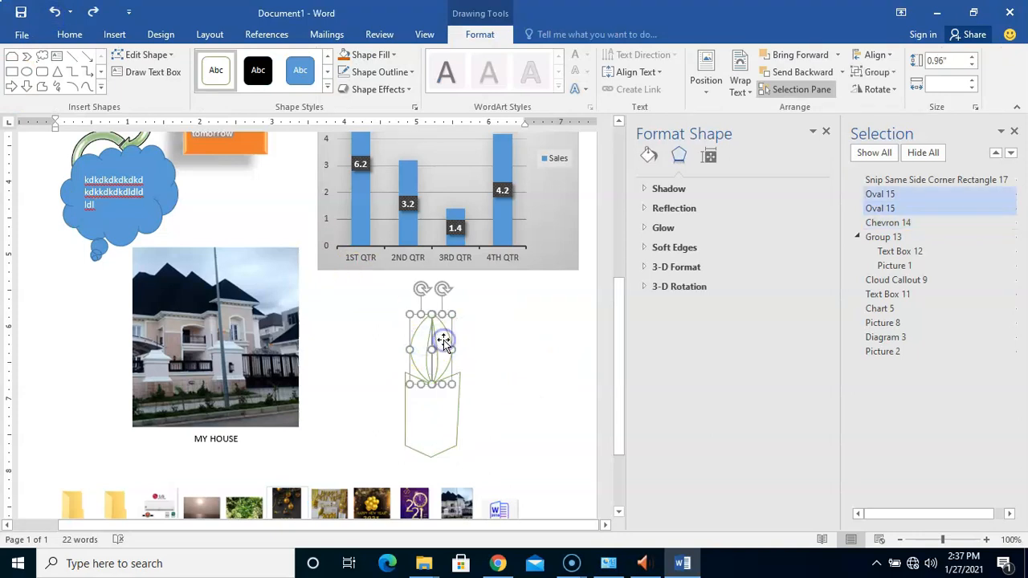
{"action": "left_click", "coordinate": [419, 411], "text": "shift"}
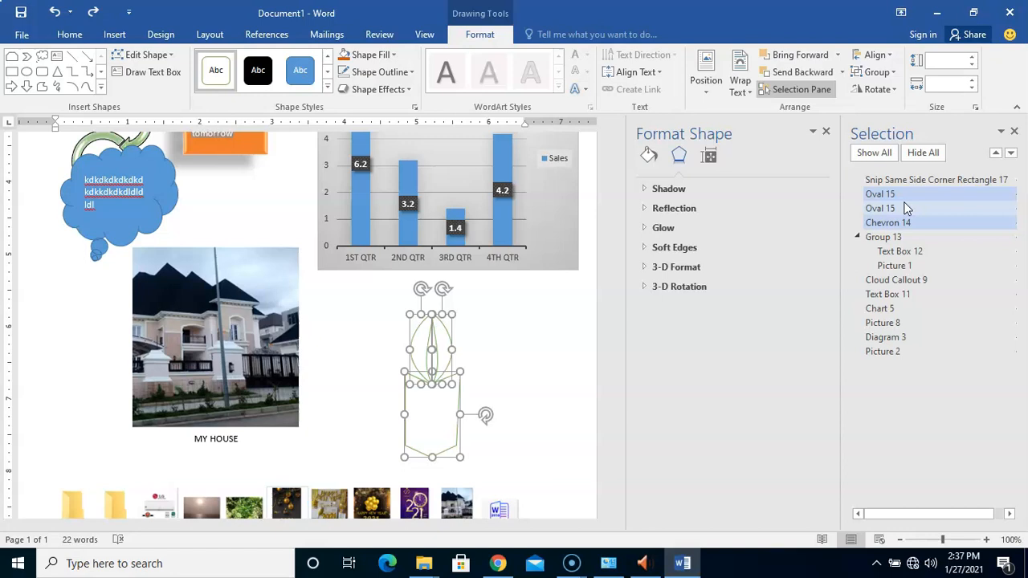
{"action": "left_click", "coordinate": [876, 71]}
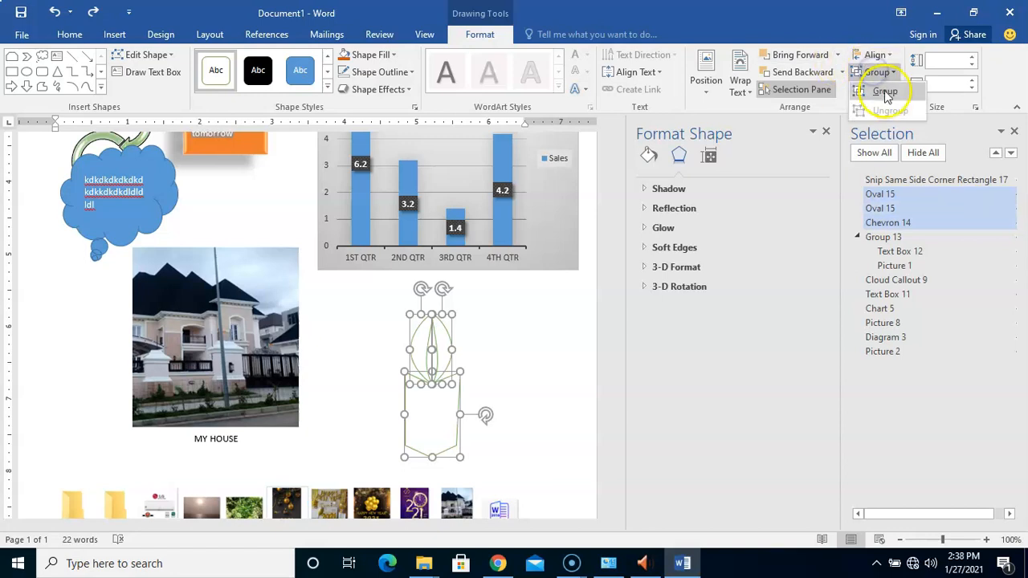
{"action": "left_click", "coordinate": [885, 93]}
- Move the grouped candle slightly right, and reposition it a little left and up below the sales chart
{"action": "left_click", "coordinate": [452, 356]}
{"action": "mouse_move", "coordinate": [452, 355]}
{"action": "left_mouse_down"}
{"action": "mouse_move", "coordinate": [438, 349]}
{"action": "mouse_move", "coordinate": [459, 356]}
{"action": "left_mouse_up"}
{"action": "left_click", "coordinate": [512, 370]}
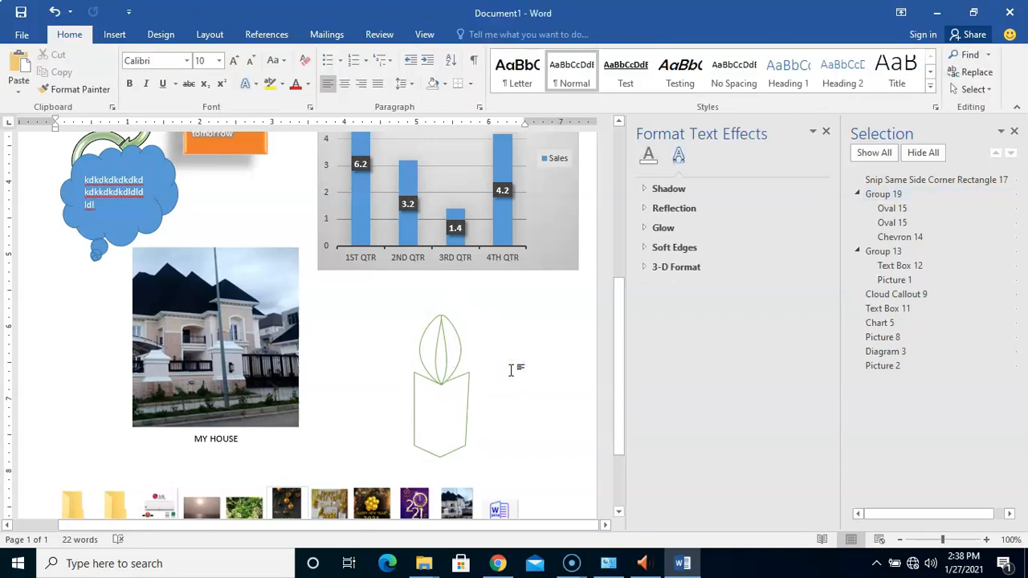
{"action": "mouse_move", "coordinate": [444, 373]}
{"action": "left_mouse_down"}
{"action": "mouse_move", "coordinate": [443, 358]}
{"action": "mouse_move", "coordinate": [402, 360]}
{"action": "mouse_move", "coordinate": [464, 367]}
{"action": "mouse_move", "coordinate": [399, 358]}
{"action": "mouse_move", "coordinate": [394, 371]}
{"action": "mouse_move", "coordinate": [466, 378]}
{"action": "mouse_move", "coordinate": [419, 368]}
{"action": "left_mouse_up"}
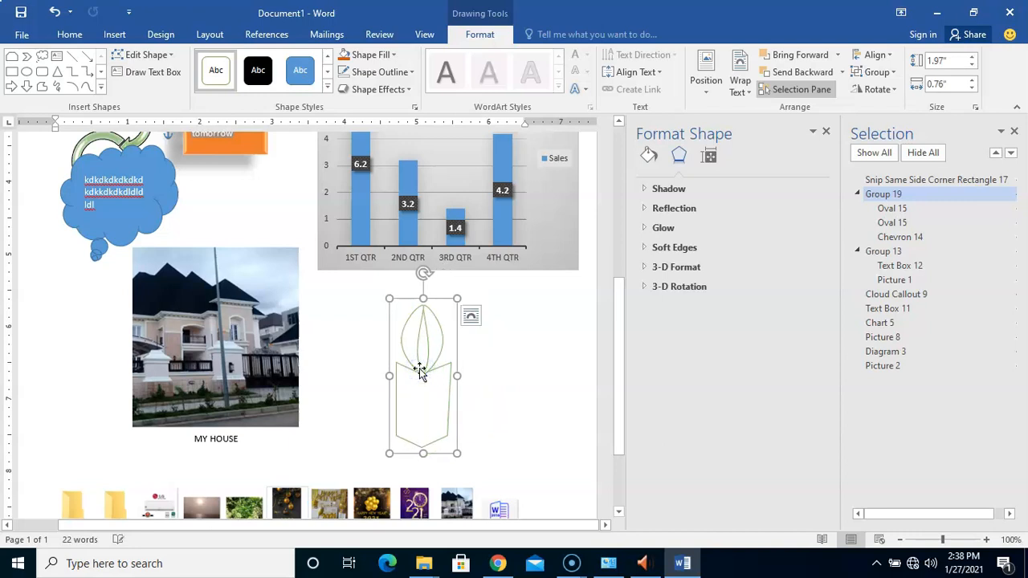